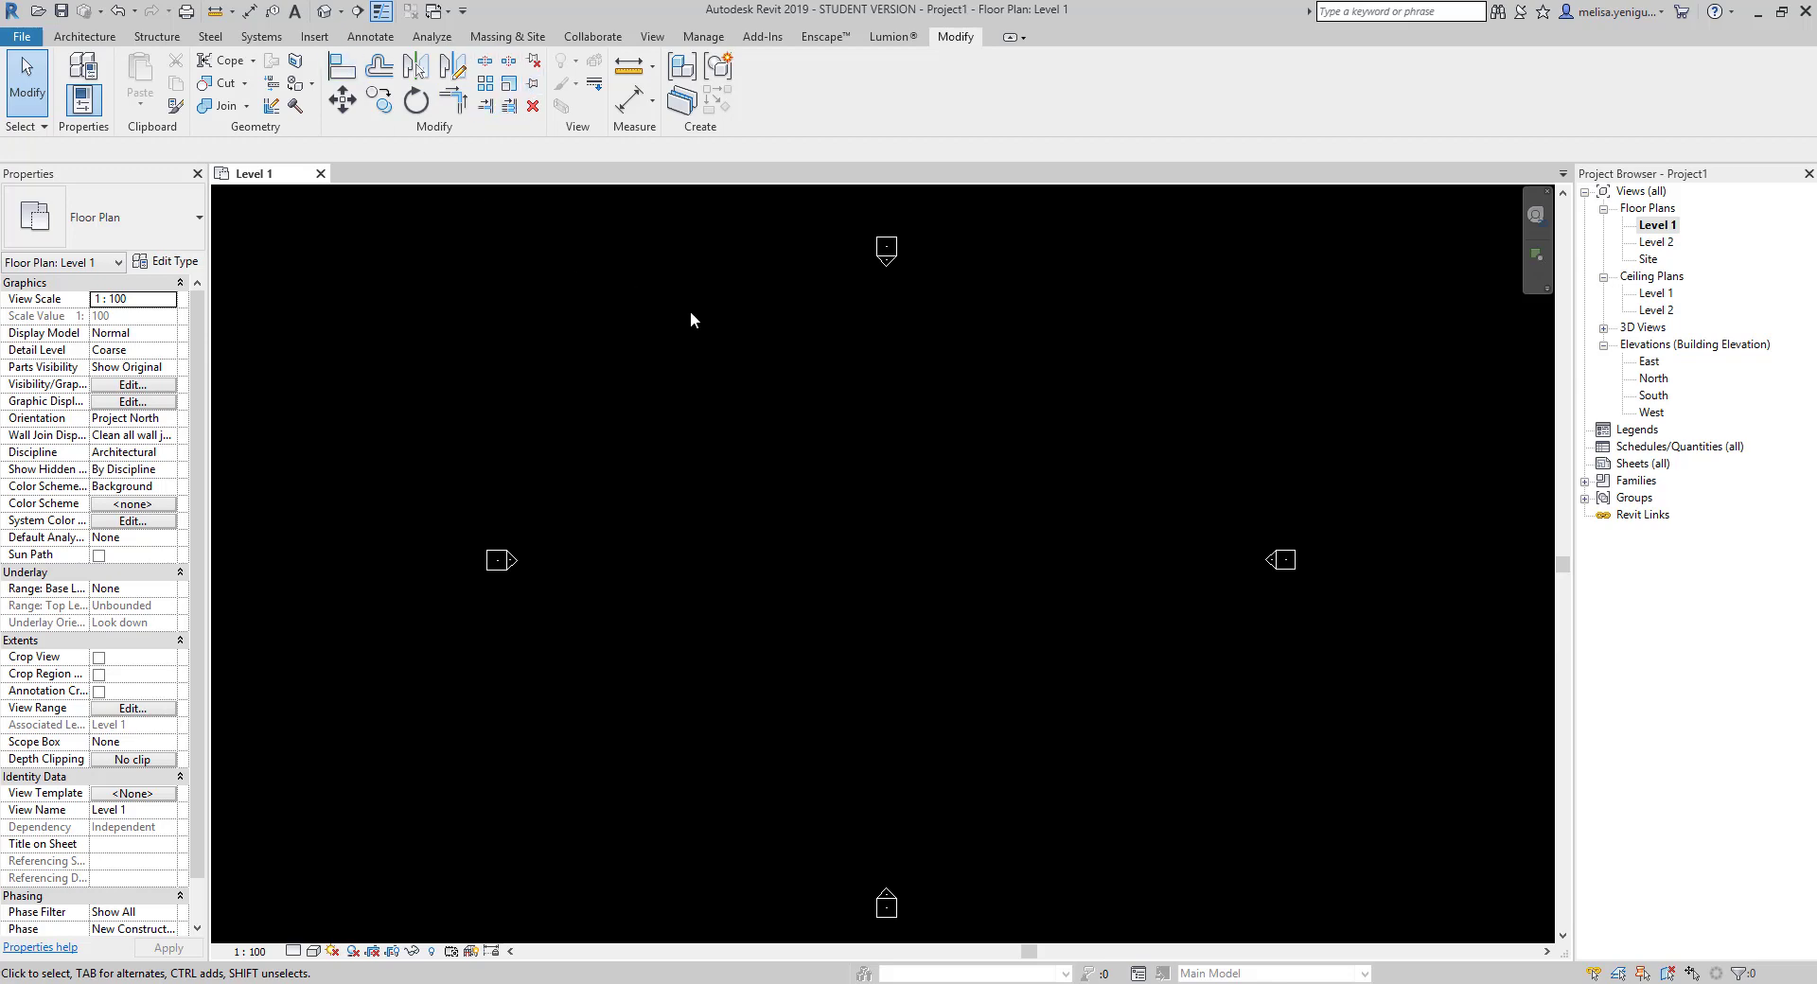
- Draw four generic walls as a rectangle in the centre of the Level 1 plan
left_click(84, 36)
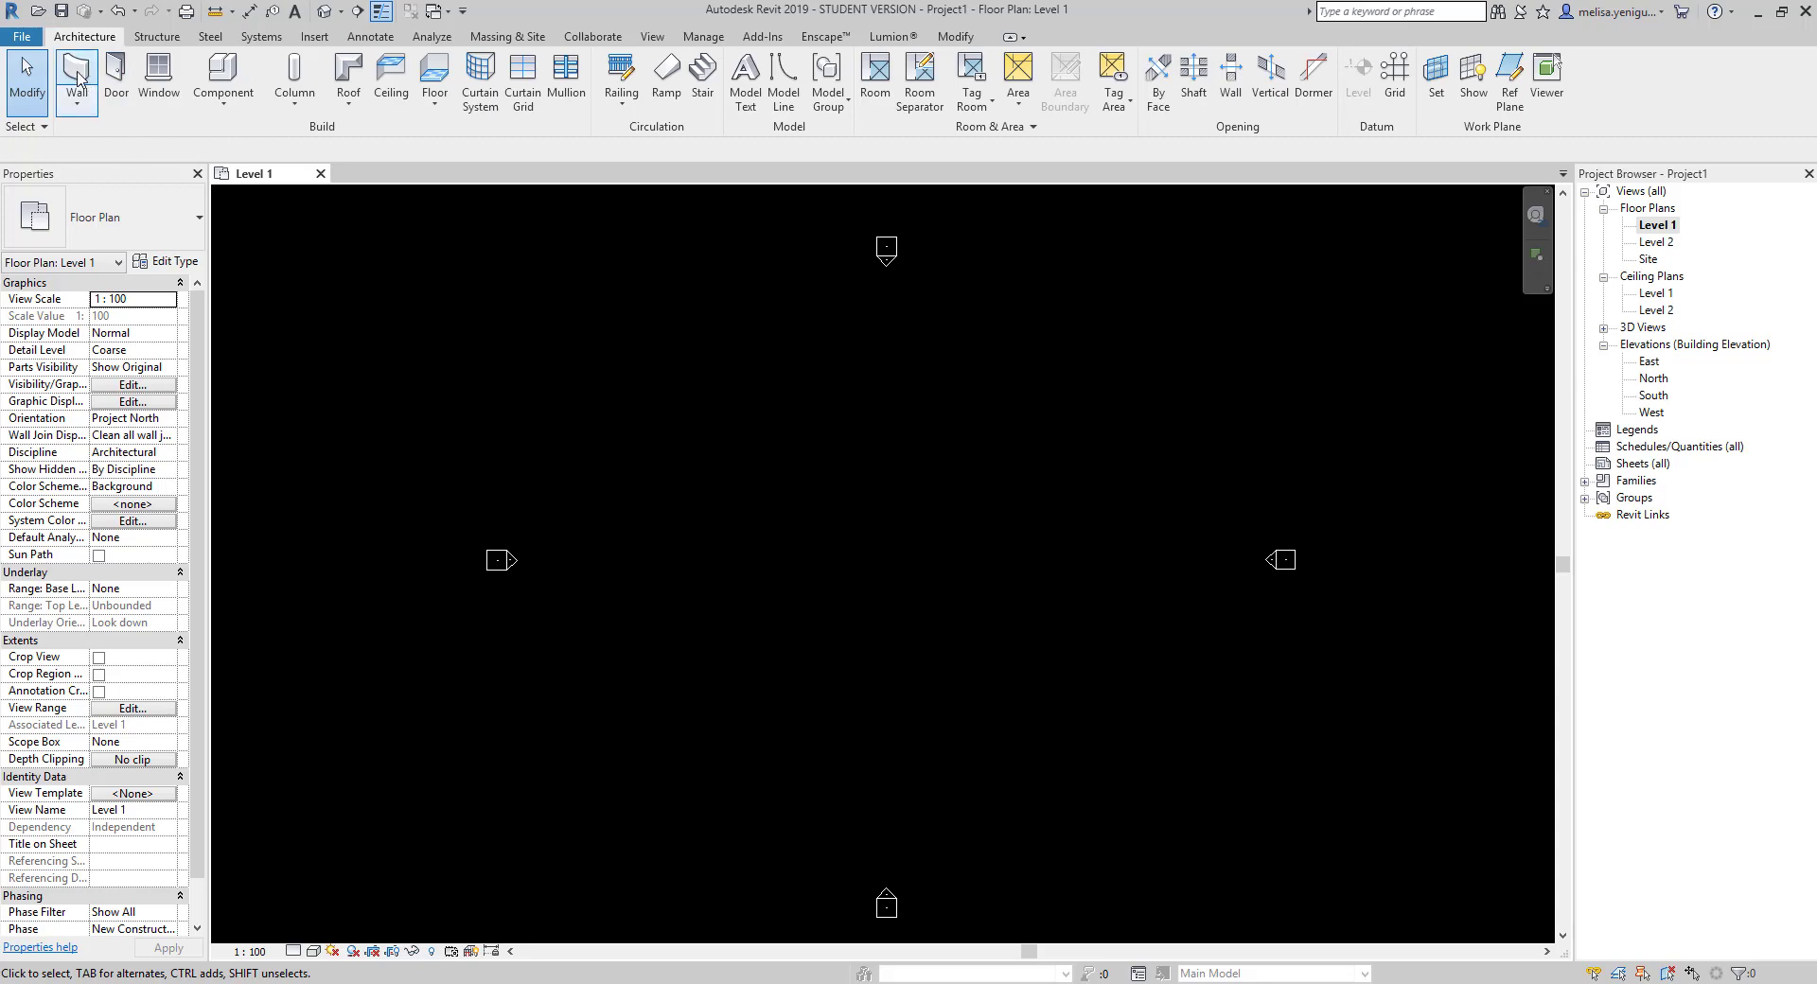
left_click(80, 76)
left_click(776, 62)
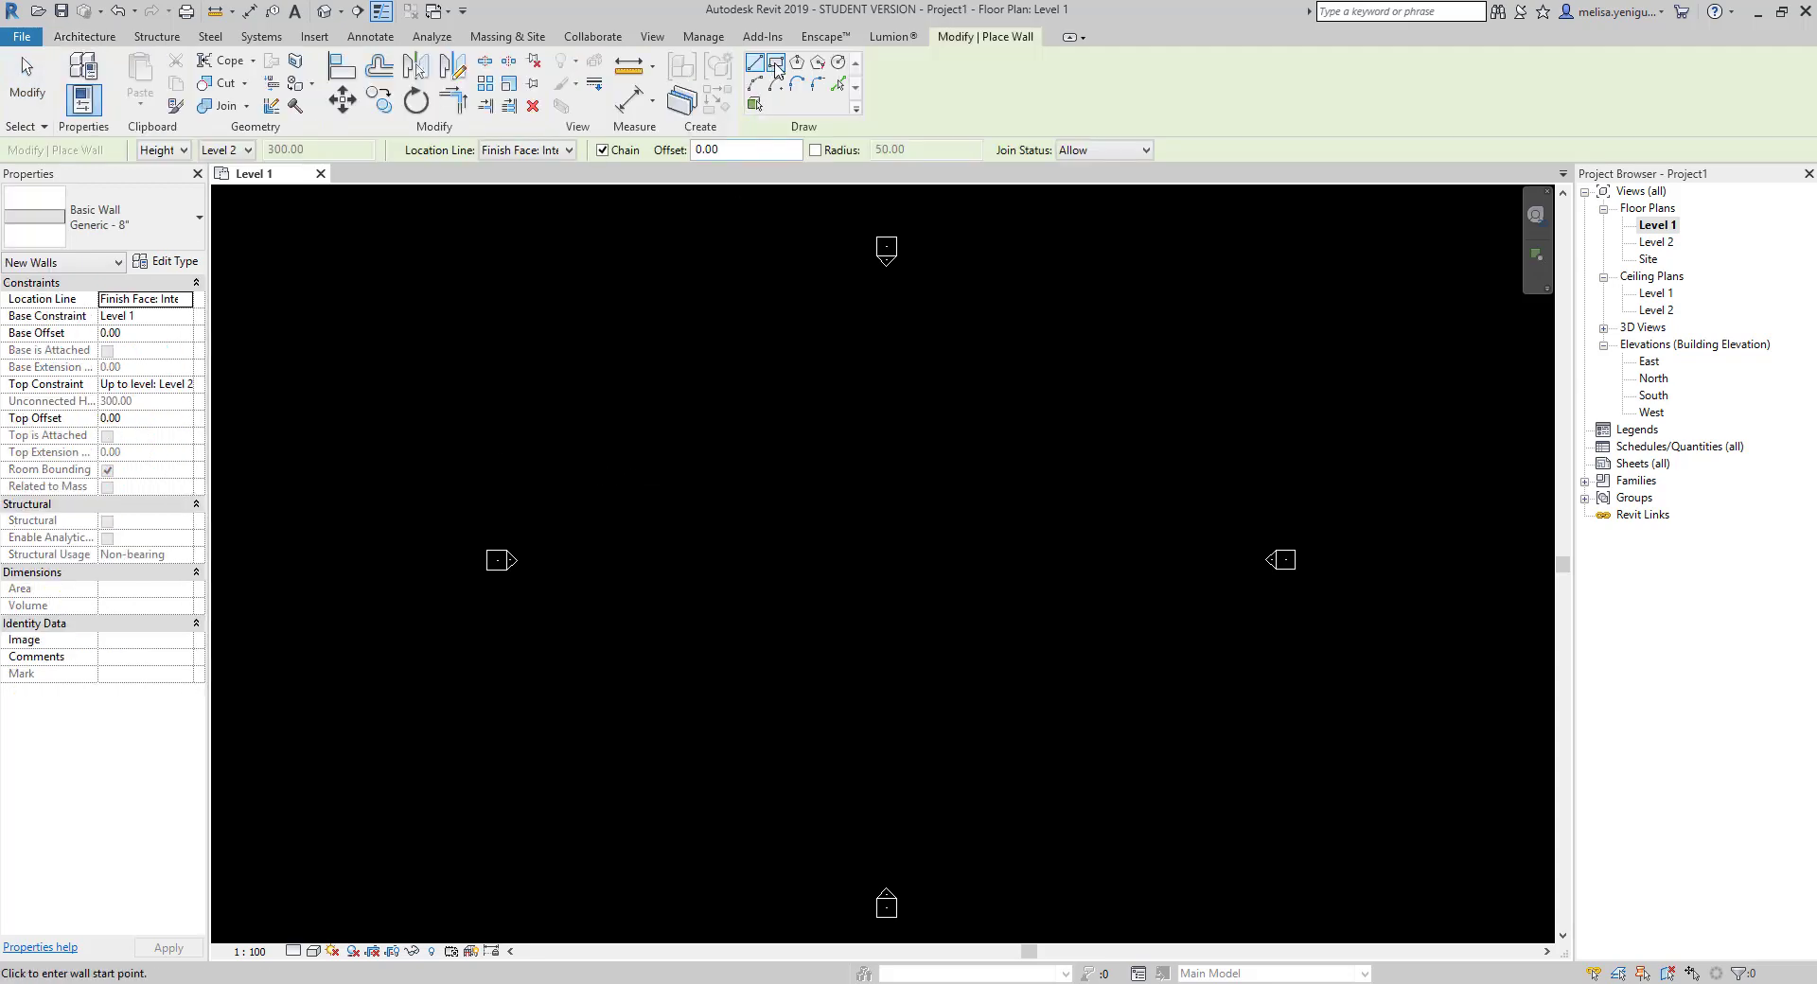
left_click(741, 455)
left_click(1069, 674)
key("Escape")
key("Escape")
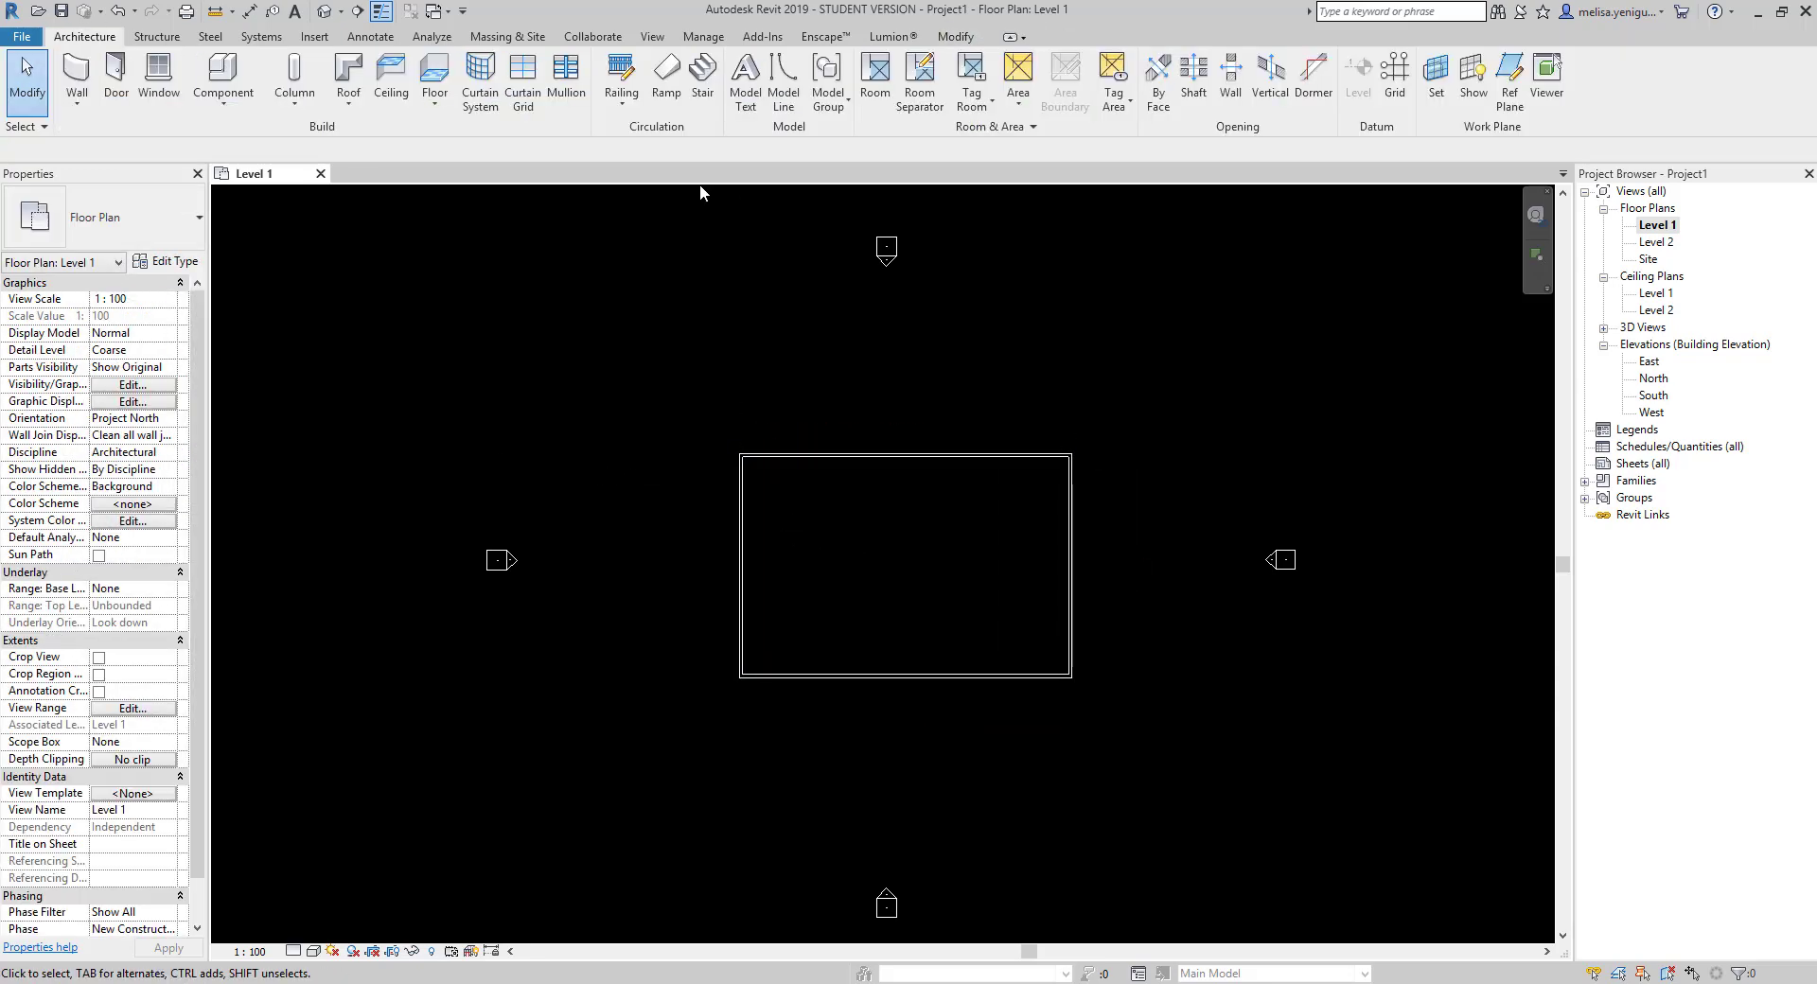
middle_click_drag(916, 519, 885, 465)
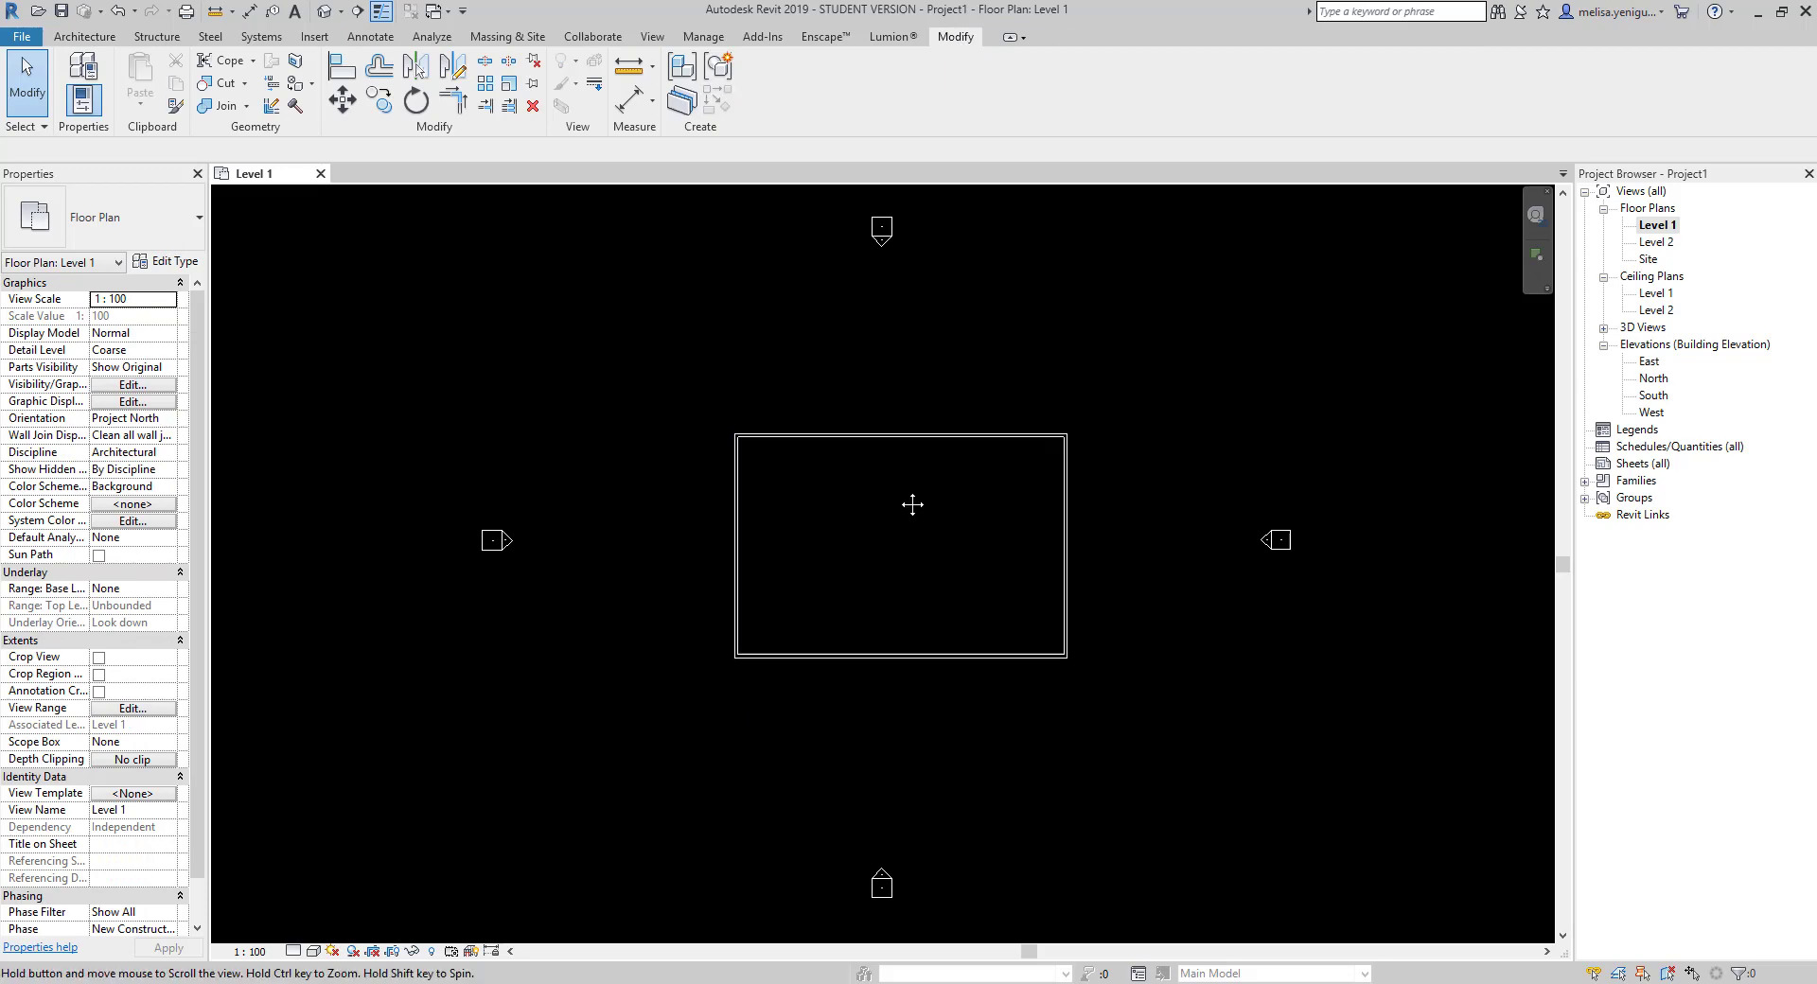
scroll(990, 524, "up", 2)
scroll(816, 558, "down", 1)
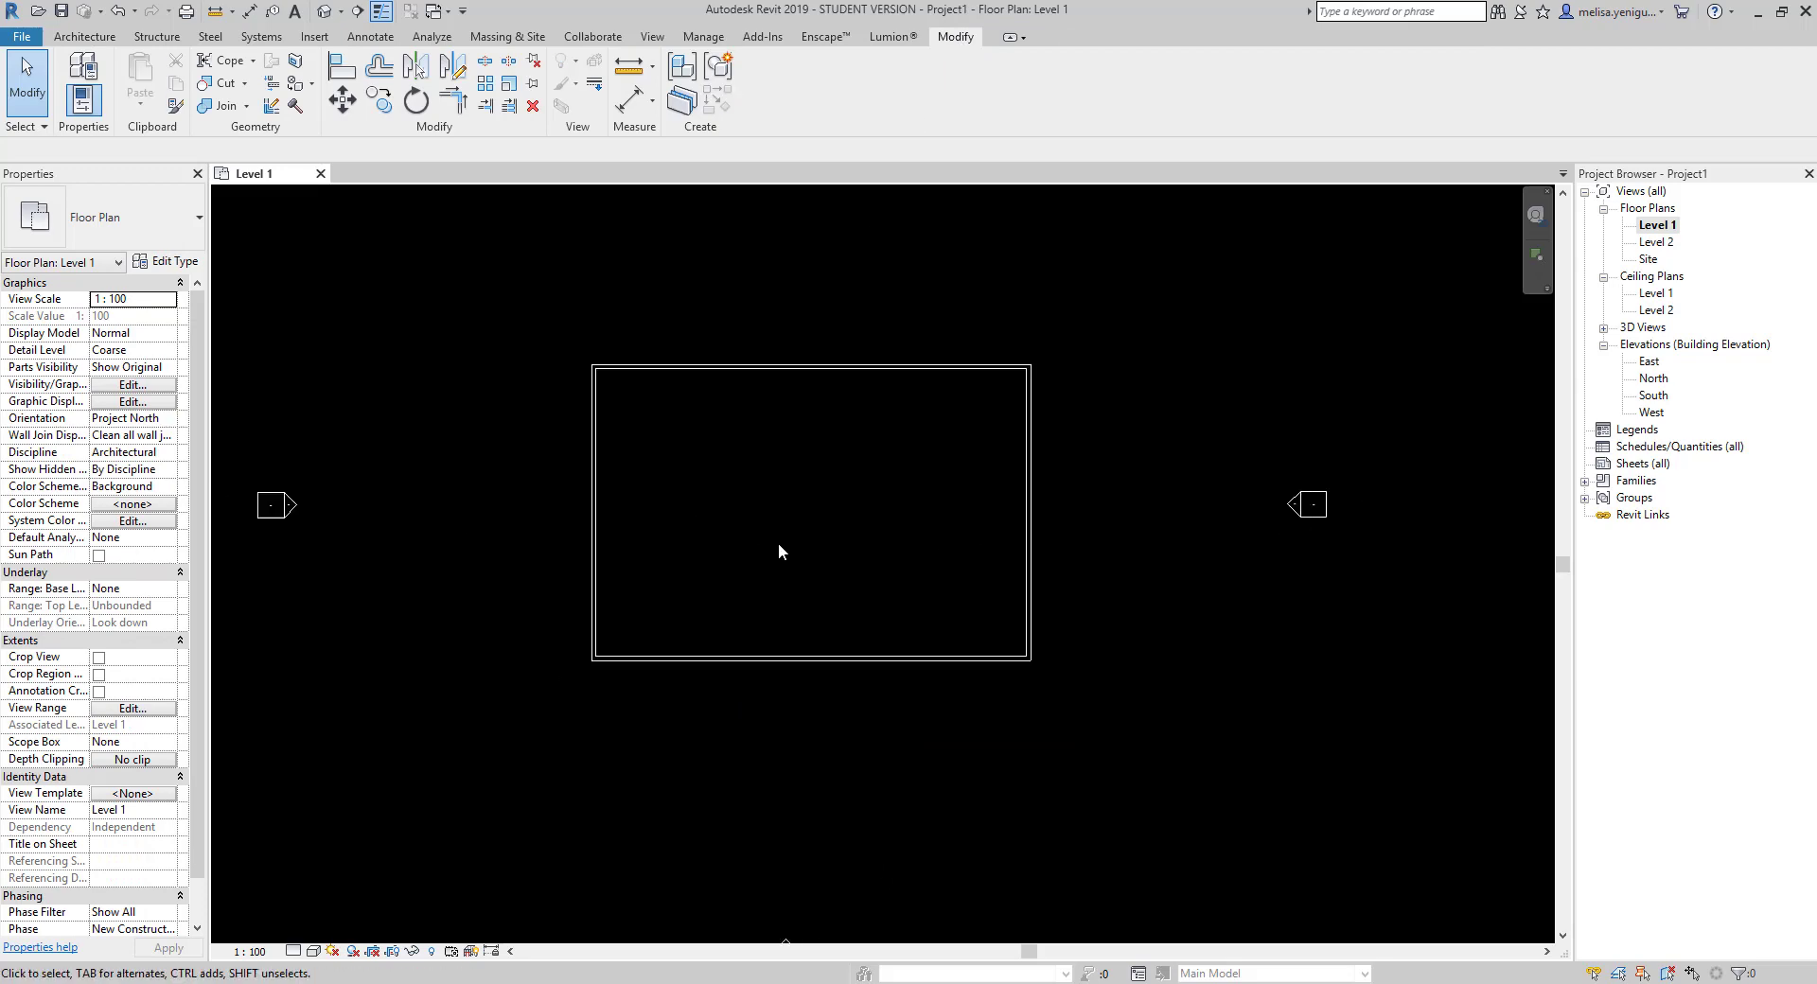
scroll(779, 545, "down", 2)
- Select the four walls and start a graphical scale from the lower-left inner corner
left_click_drag(553, 284, 985, 687)
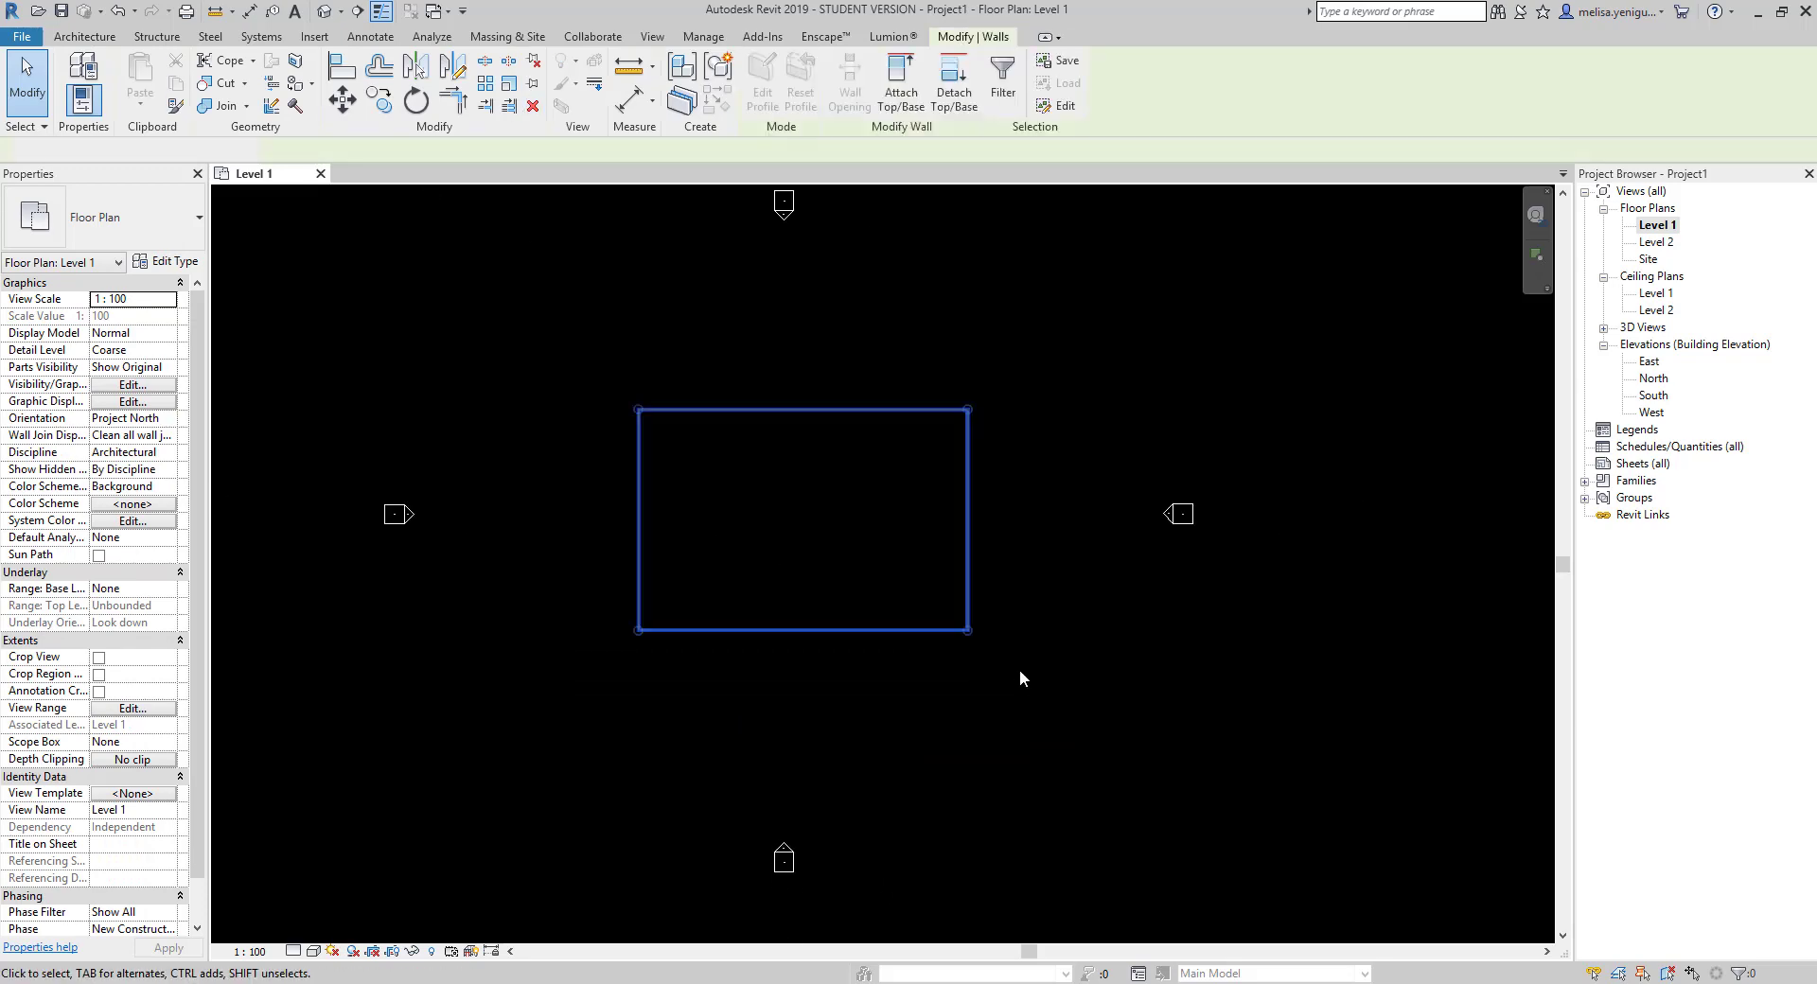
scroll(670, 396, "up", 1)
scroll(669, 396, "up", 1)
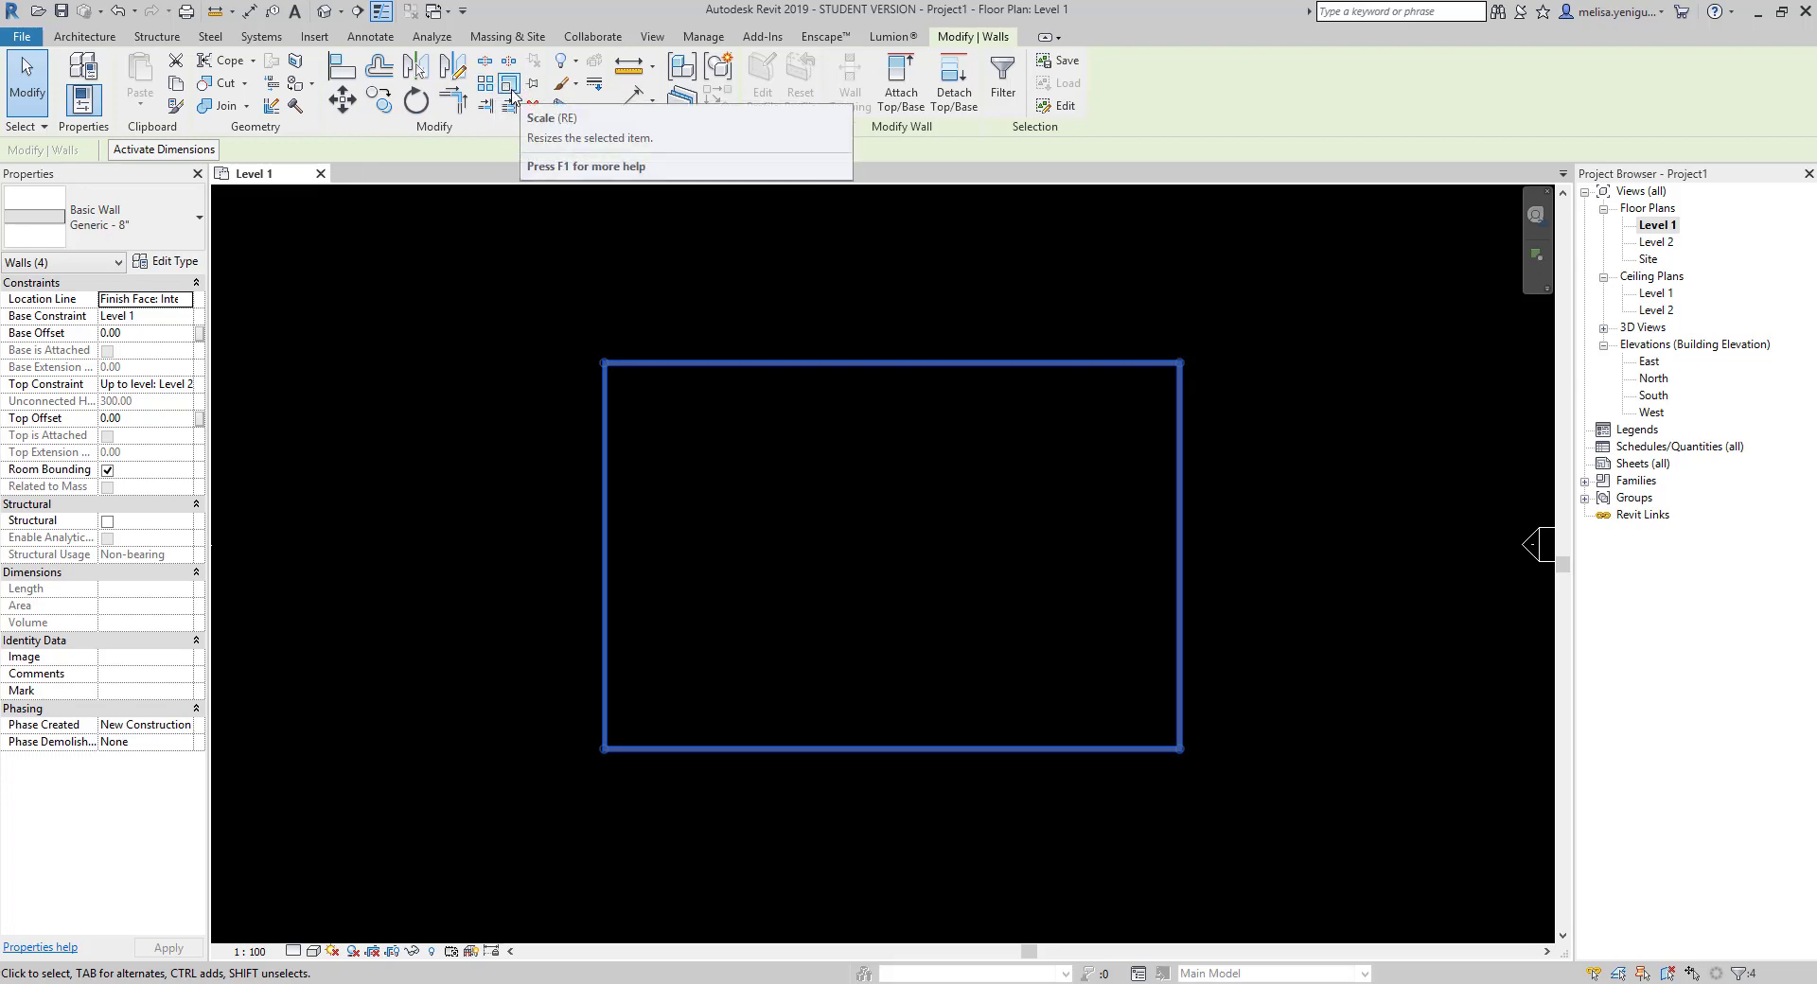
left_click(509, 87)
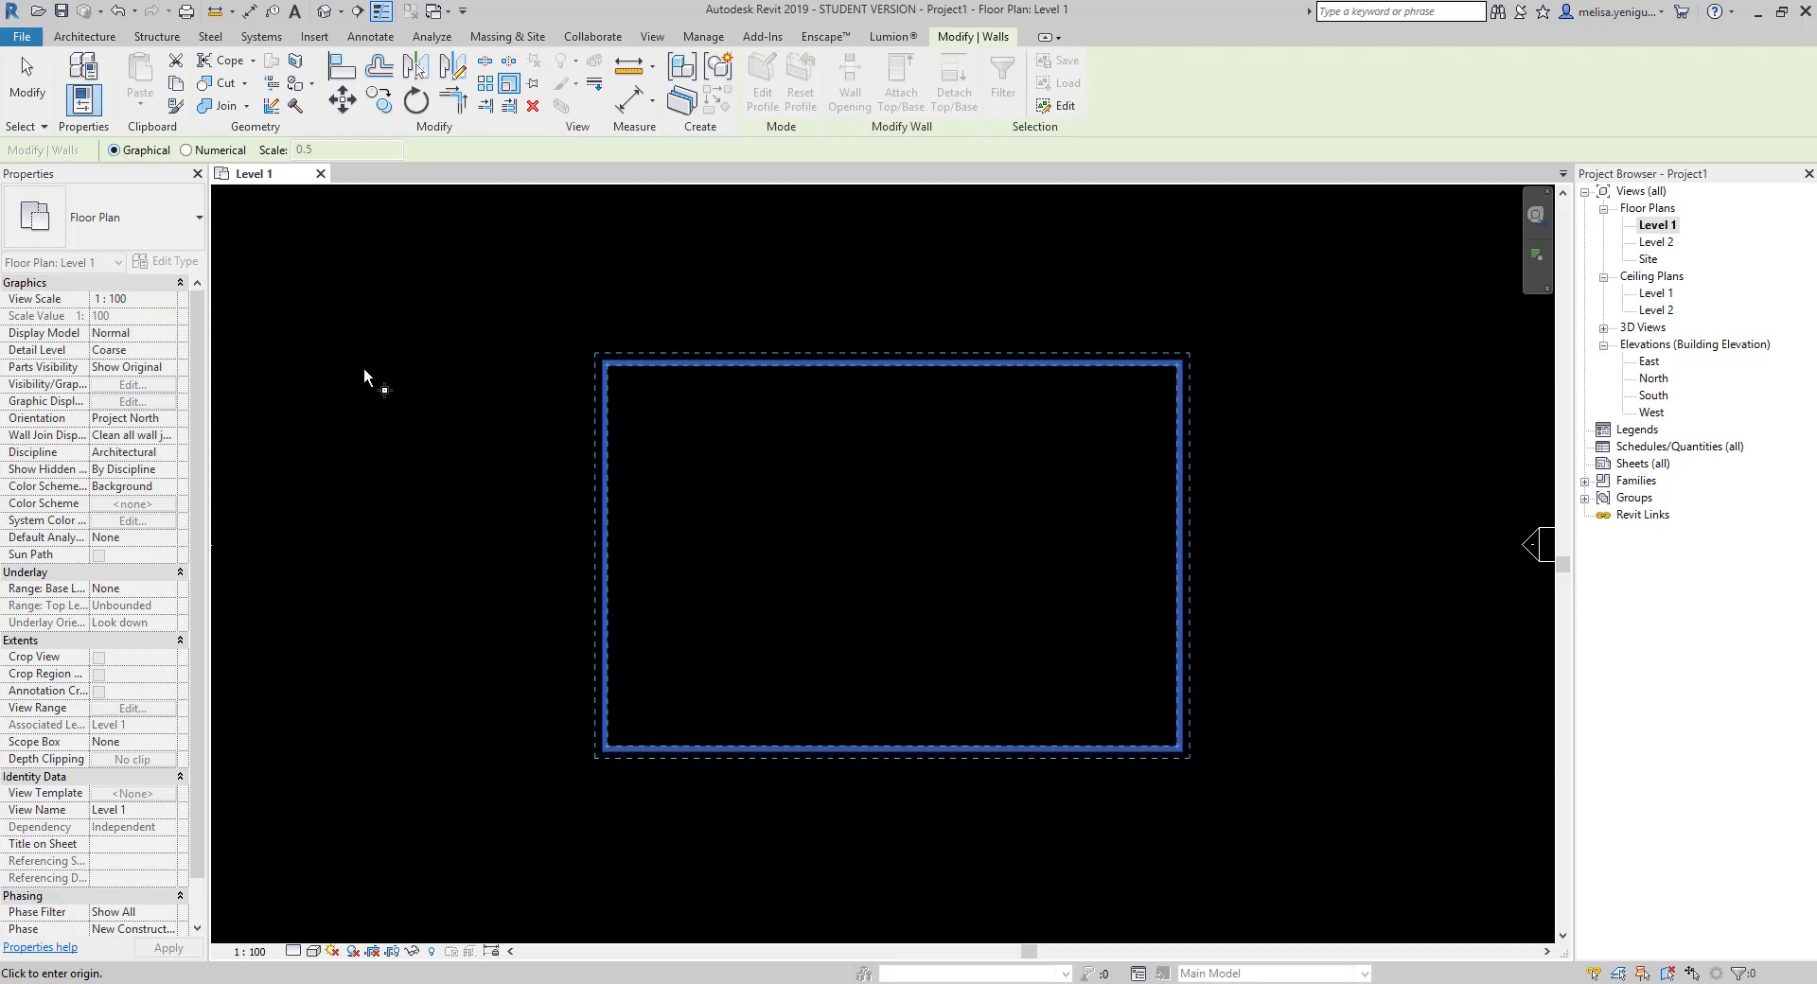
scroll(606, 445, "down", 1)
scroll(632, 615, "down", 1)
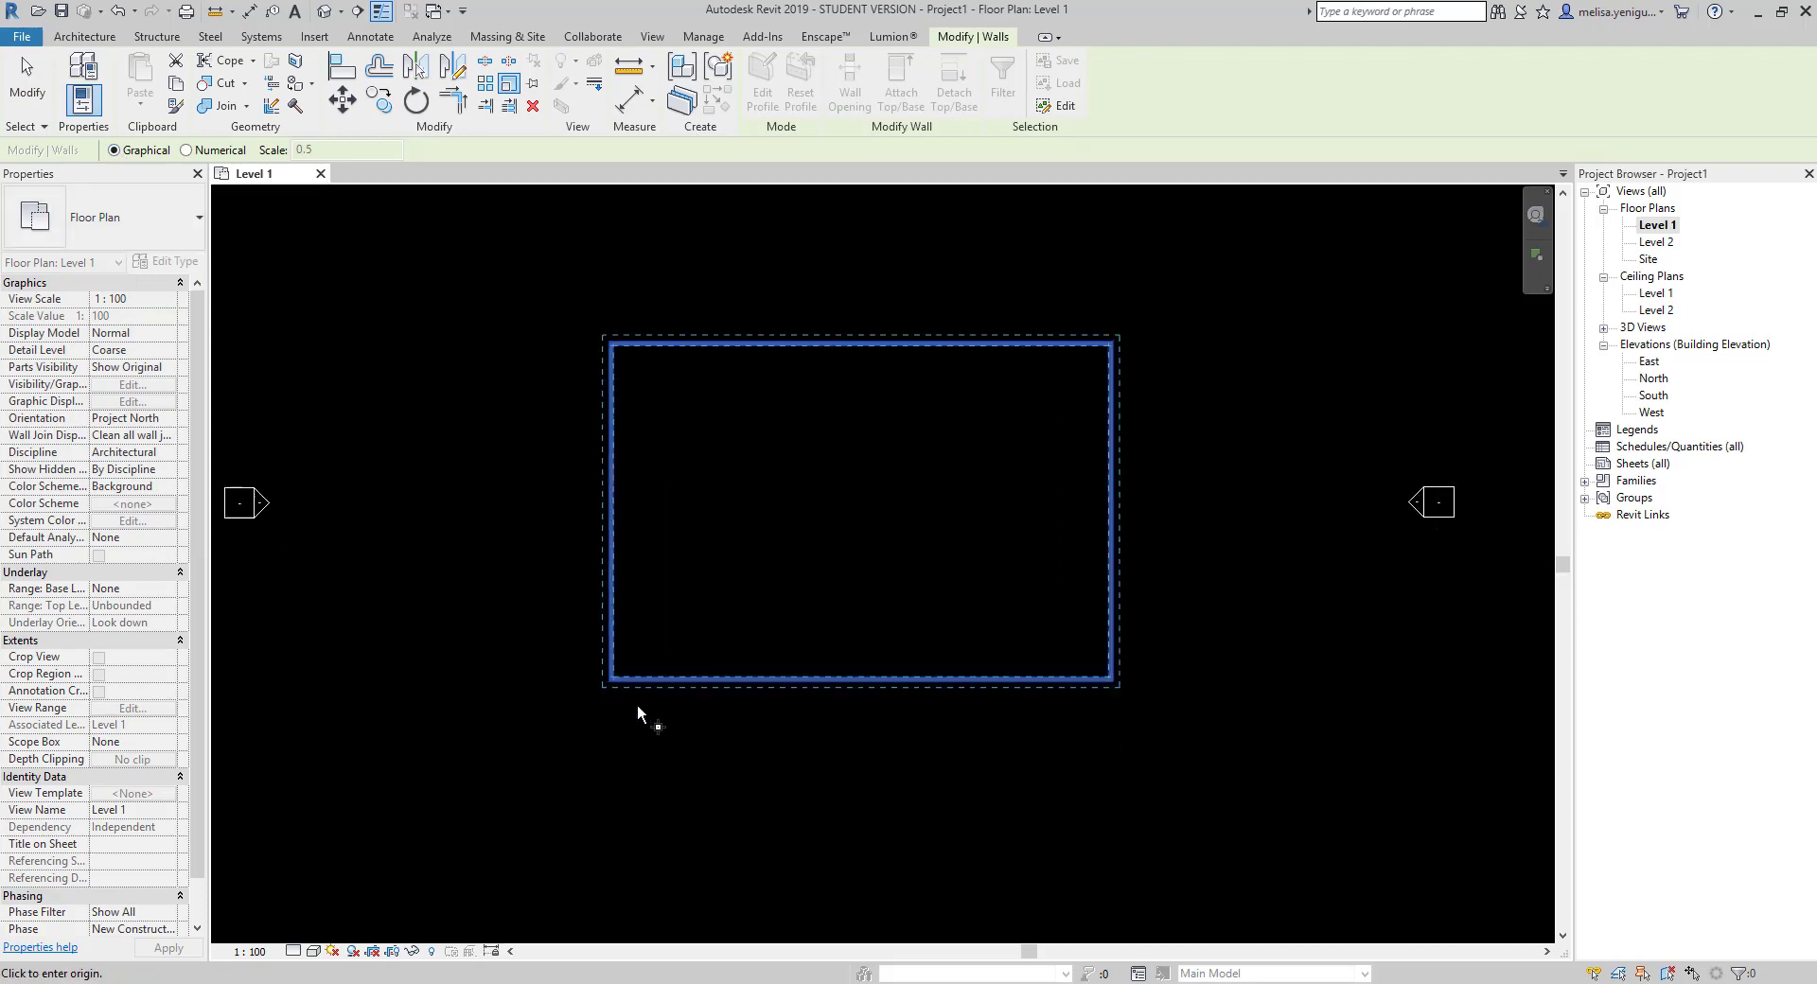
scroll(587, 655, "up", 4)
scroll(557, 647, "up", 2)
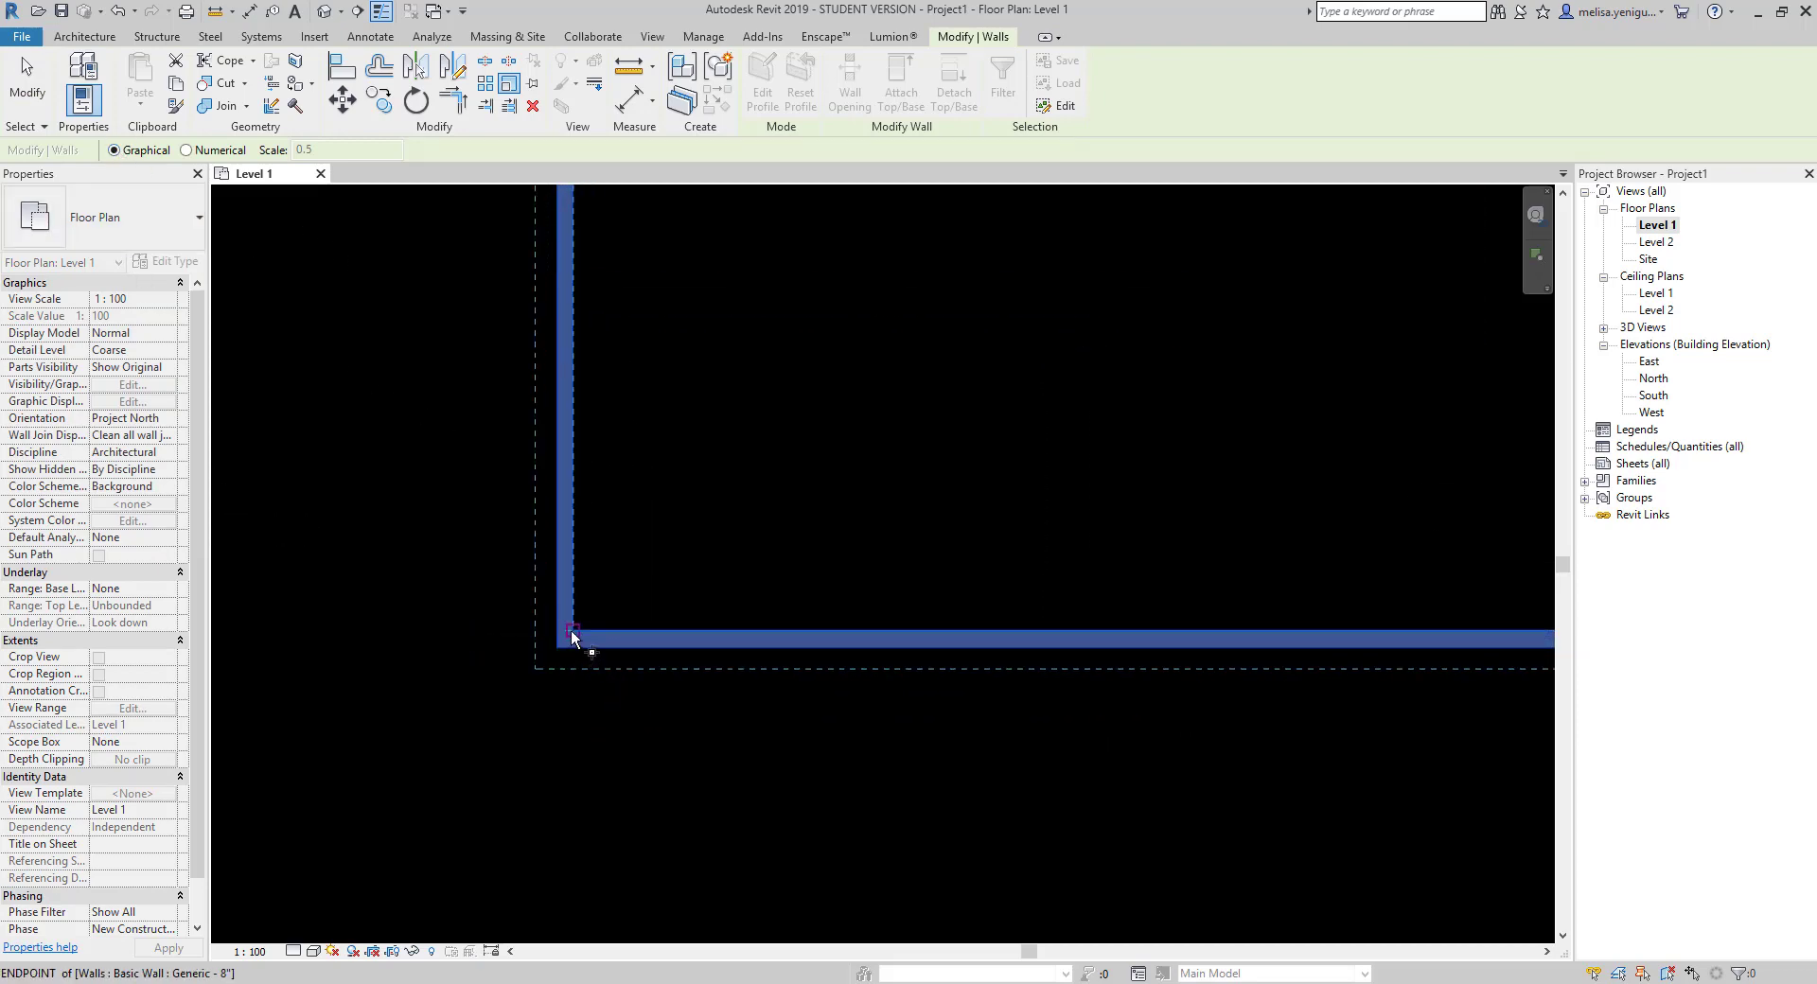
left_click(573, 634)
- Use the right corner as the reference length and scale it to 700
scroll(435, 628, "down", 1)
scroll(662, 636, "down", 2)
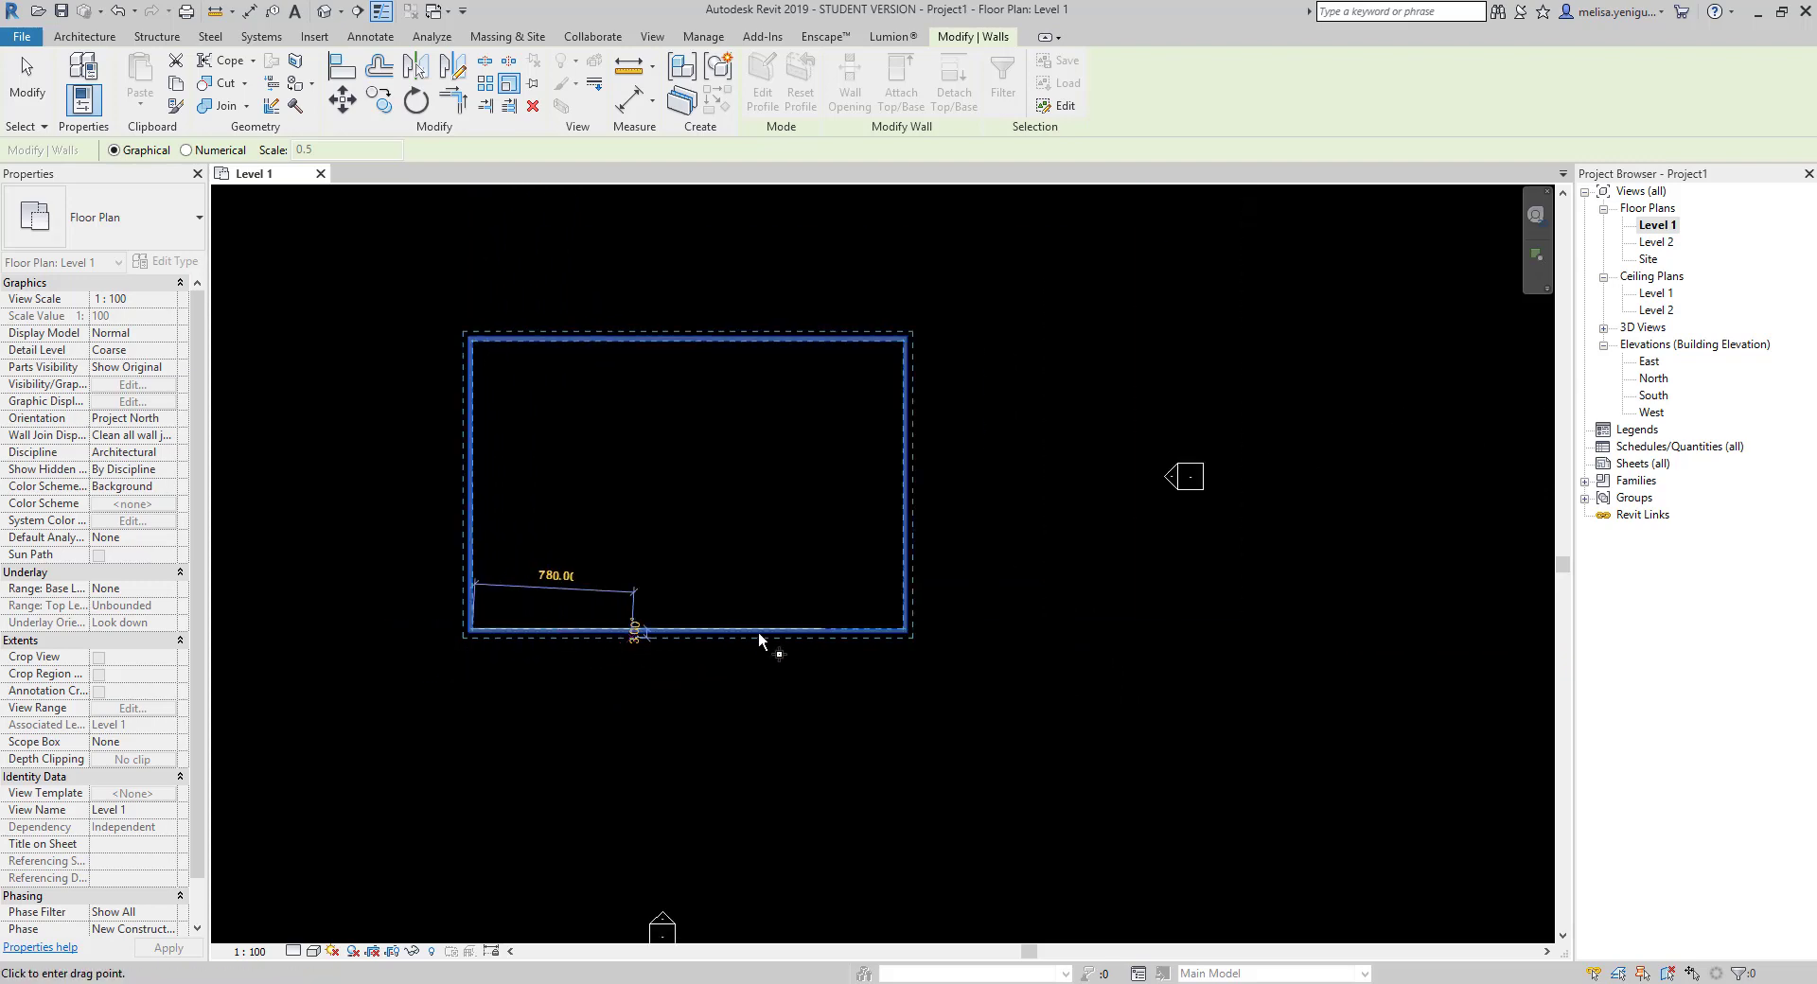
scroll(897, 636, "up", 3)
left_click(896, 636)
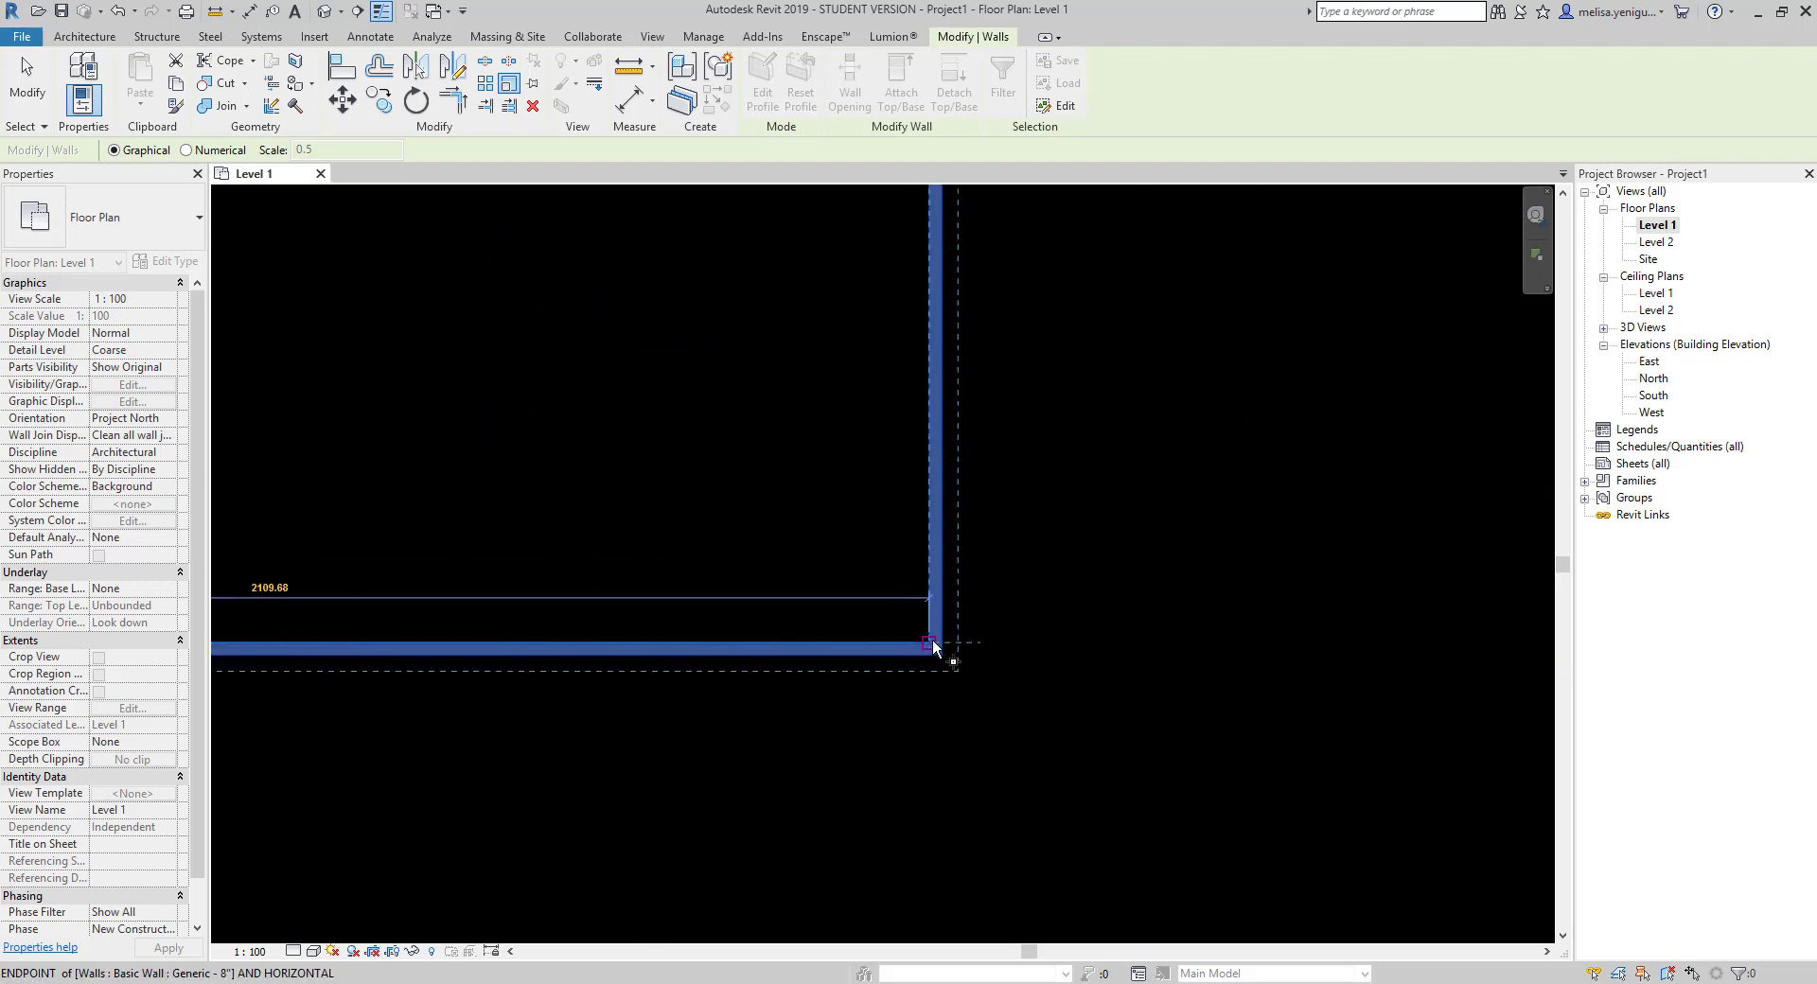
scroll(1034, 642, "down", 3)
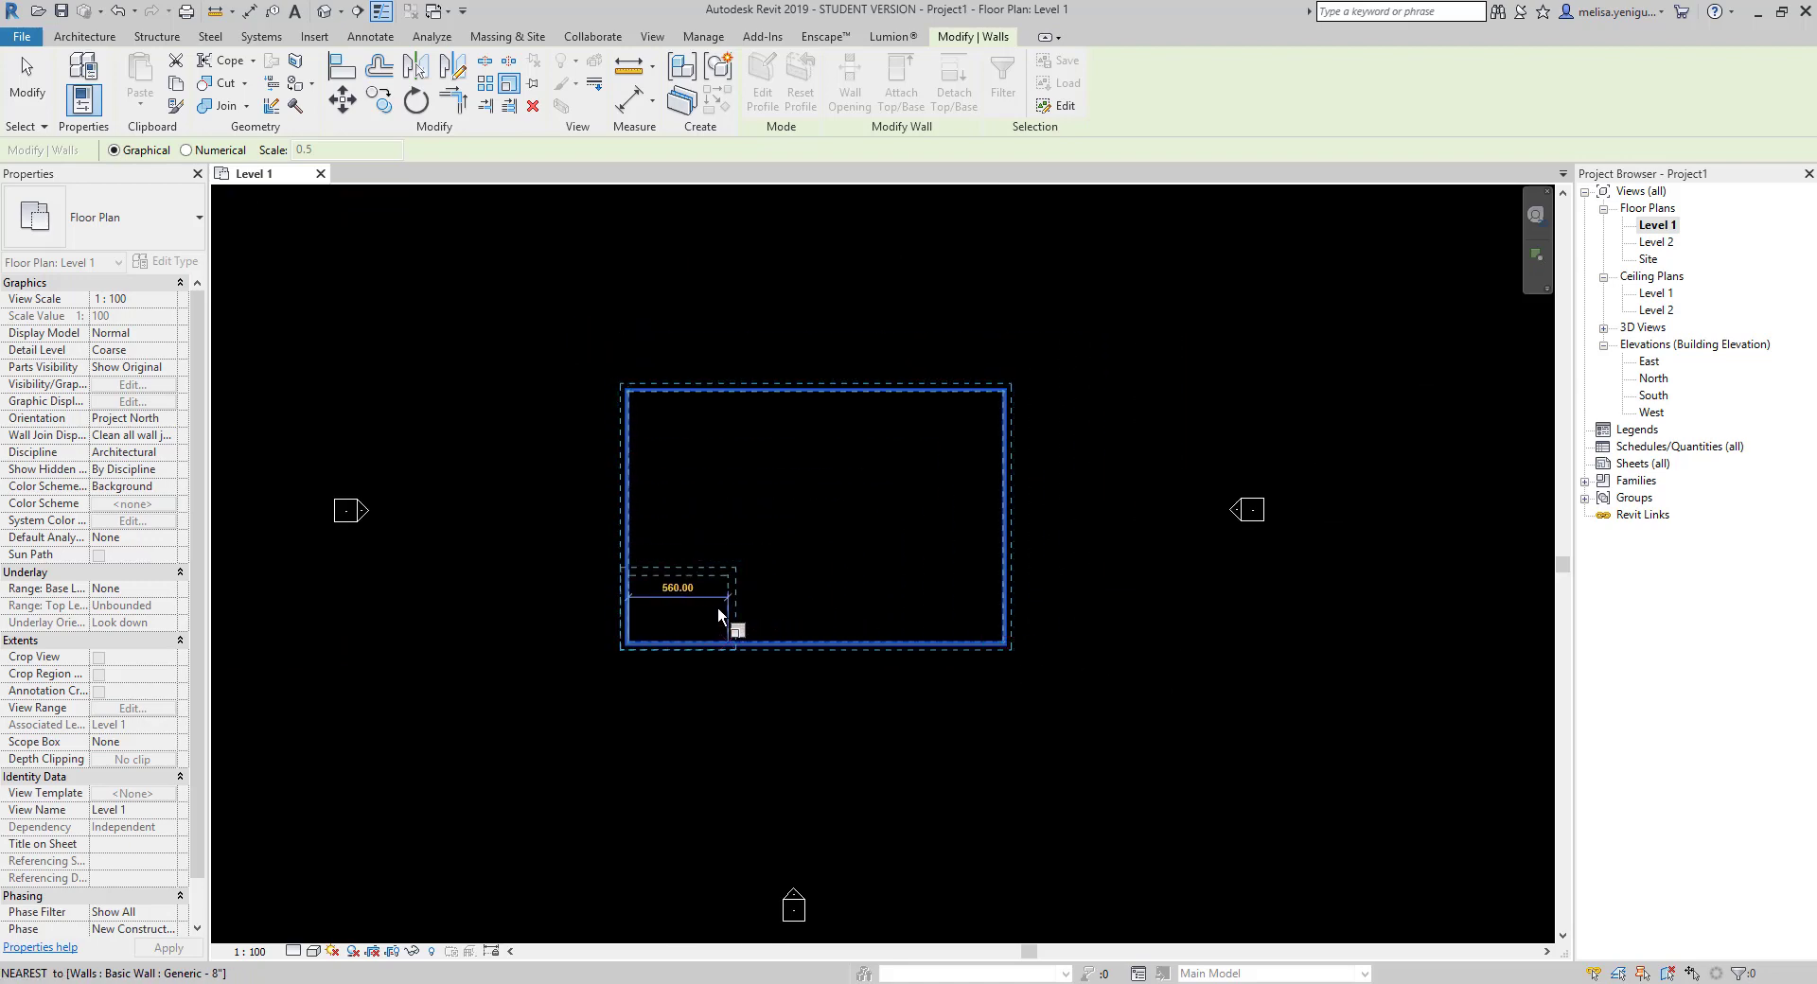
scroll(696, 610, "up", 3)
scroll(698, 615, "up", 2)
scroll(698, 622, "down", 3)
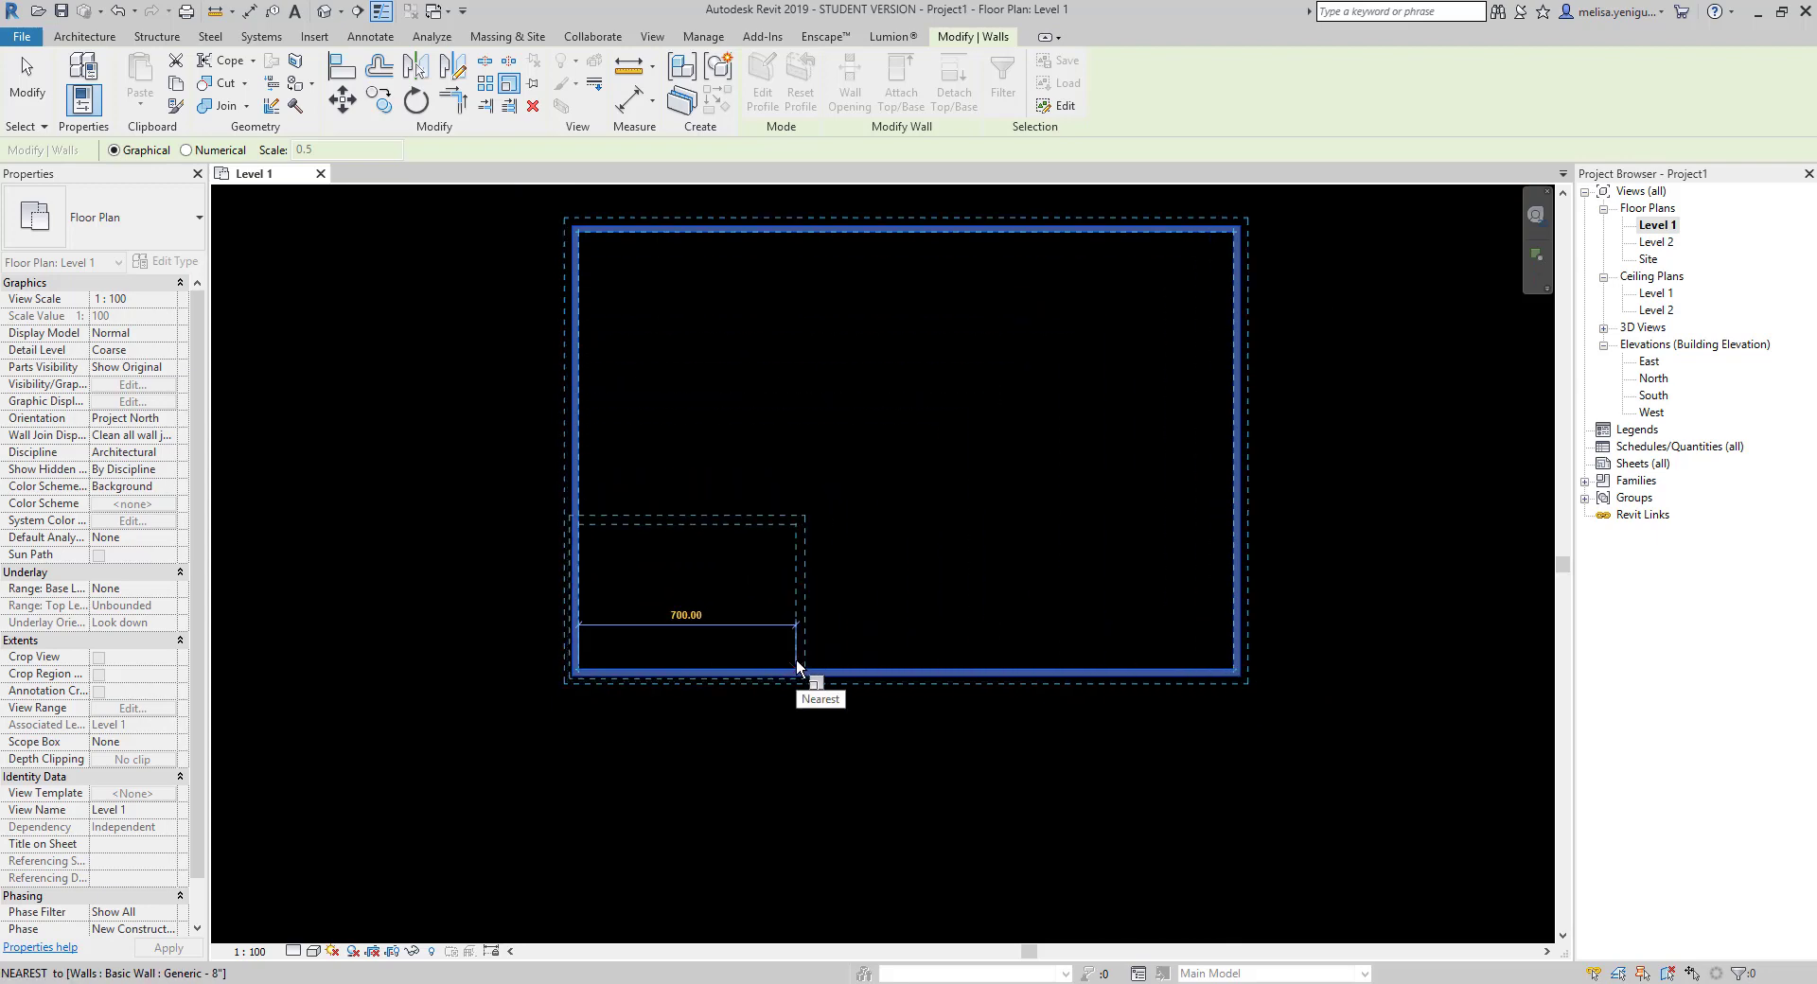
type("700")
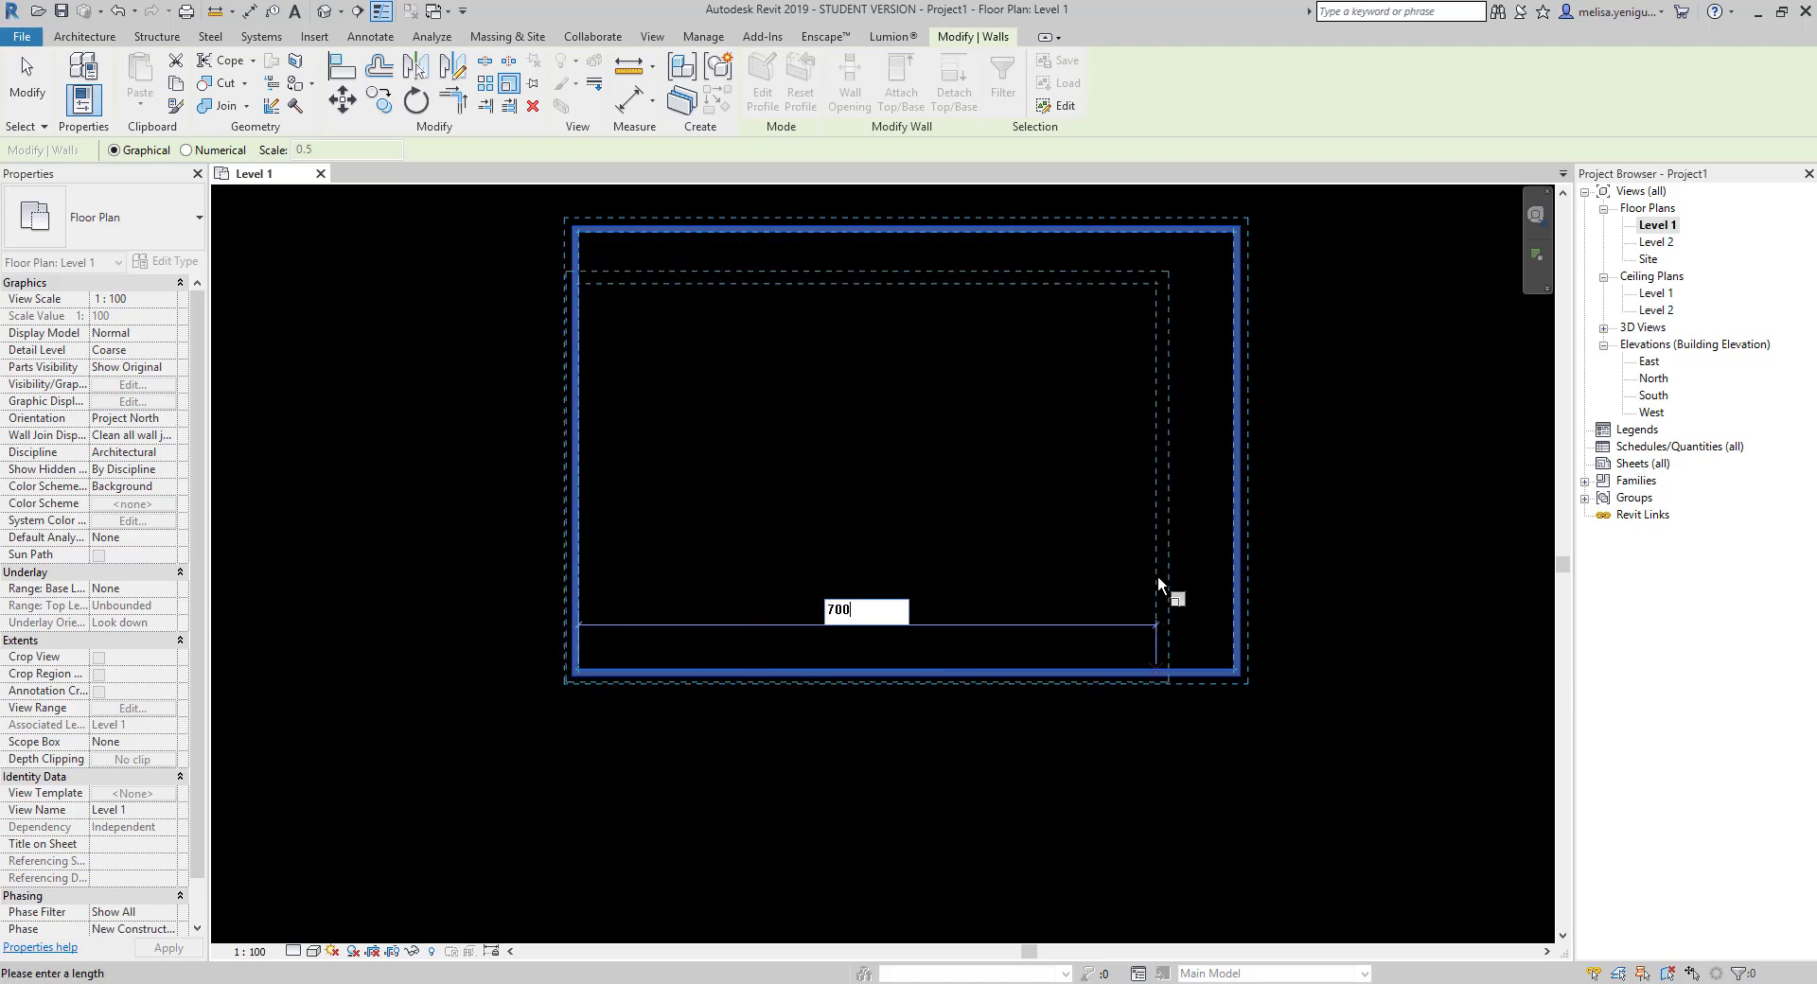
key("Return")
- Scale the walls by a numerical factor of 0.5 about the lower-left corner
scroll(854, 673, "down", 2)
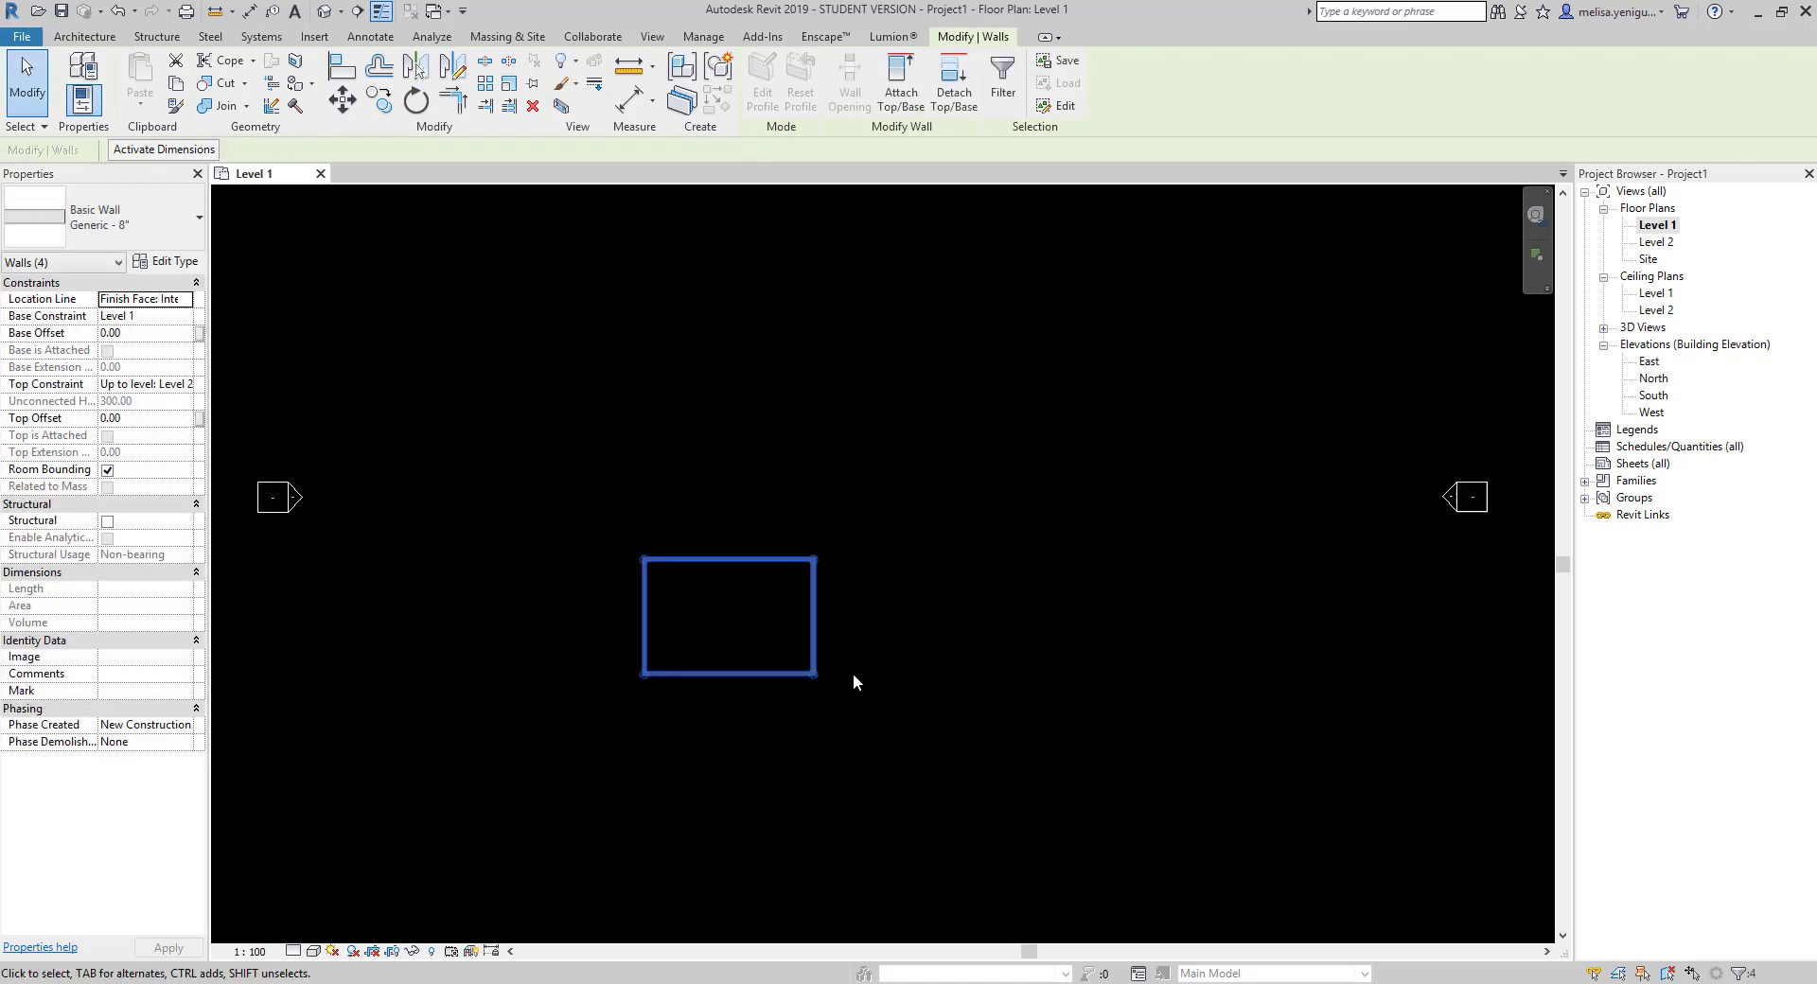
scroll(867, 683, "down", 1)
left_click(509, 83)
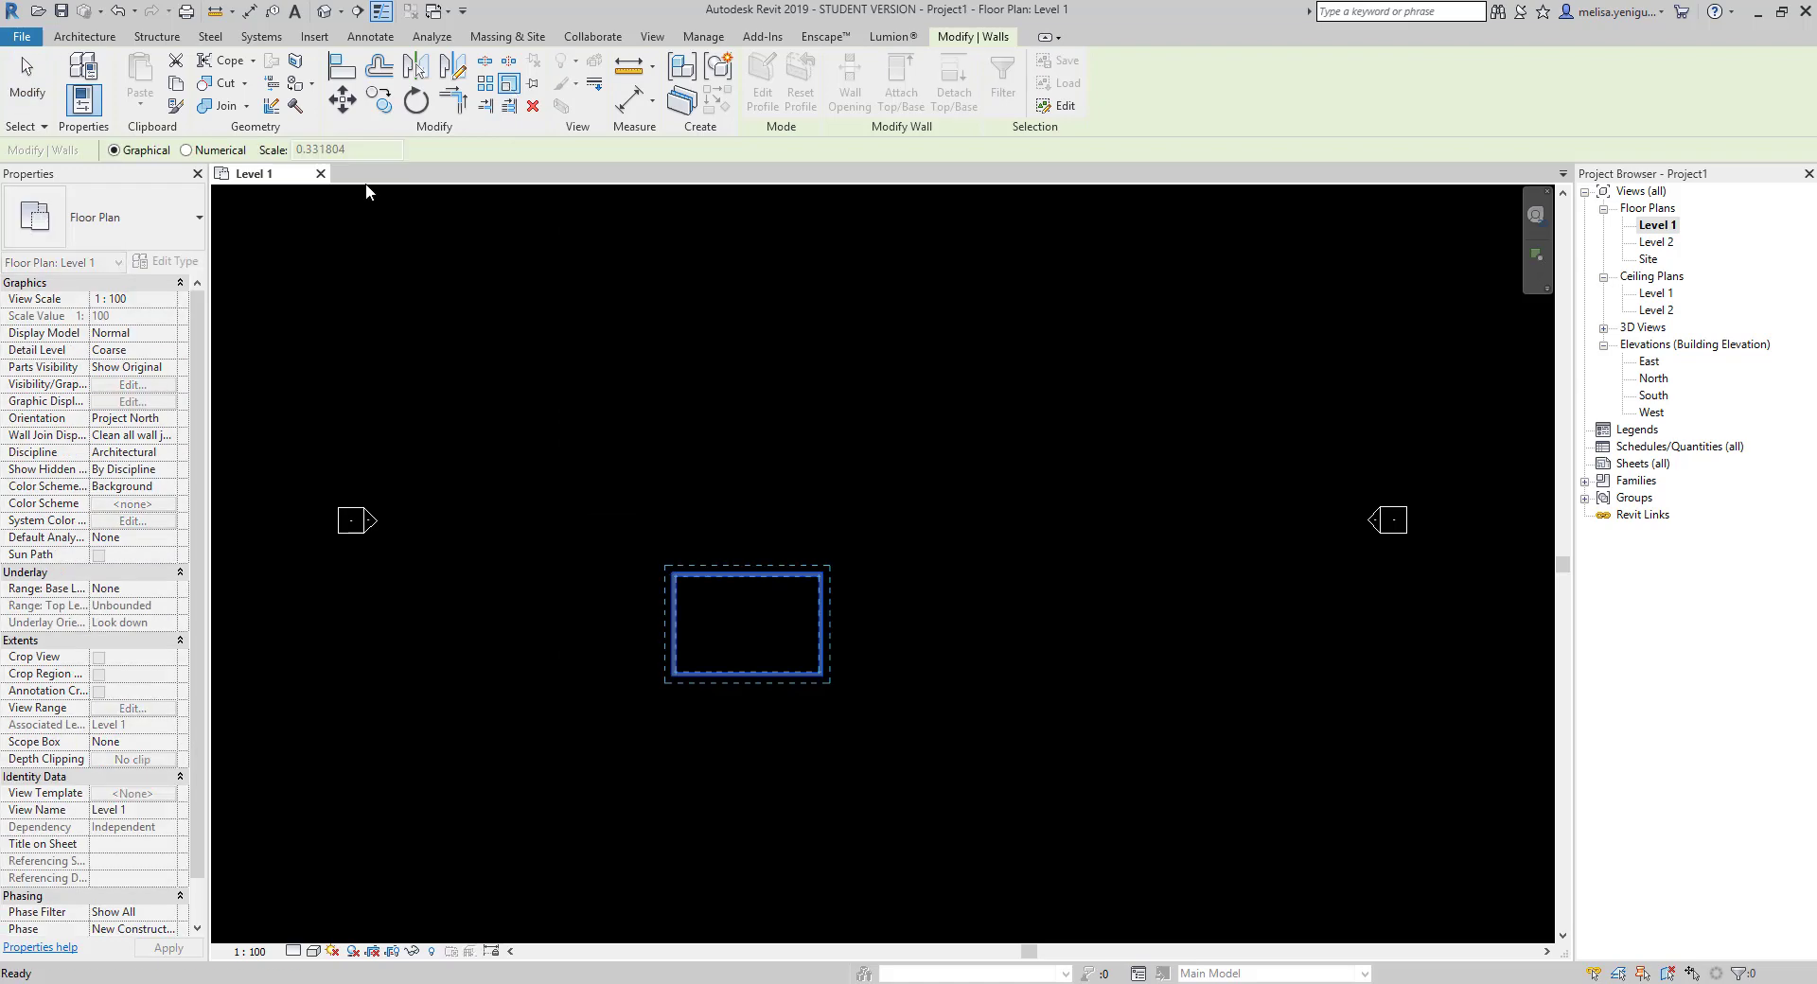
left_click(184, 151)
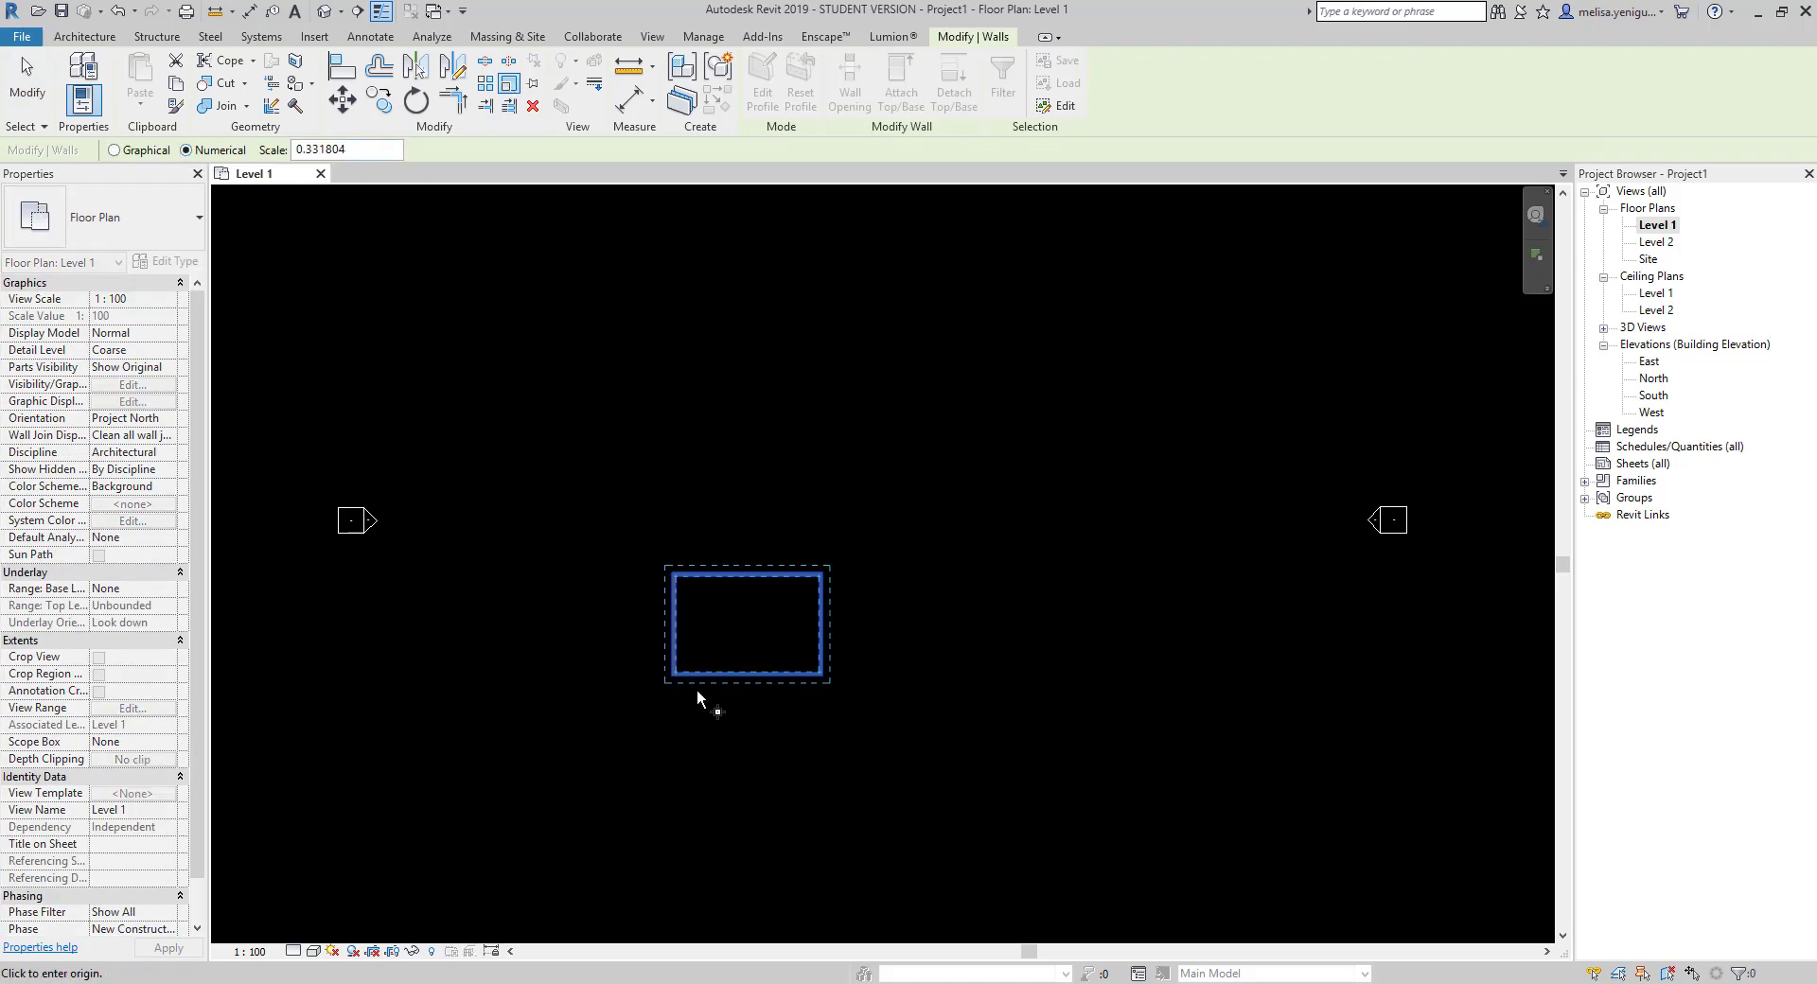
scroll(697, 689, "up", 2)
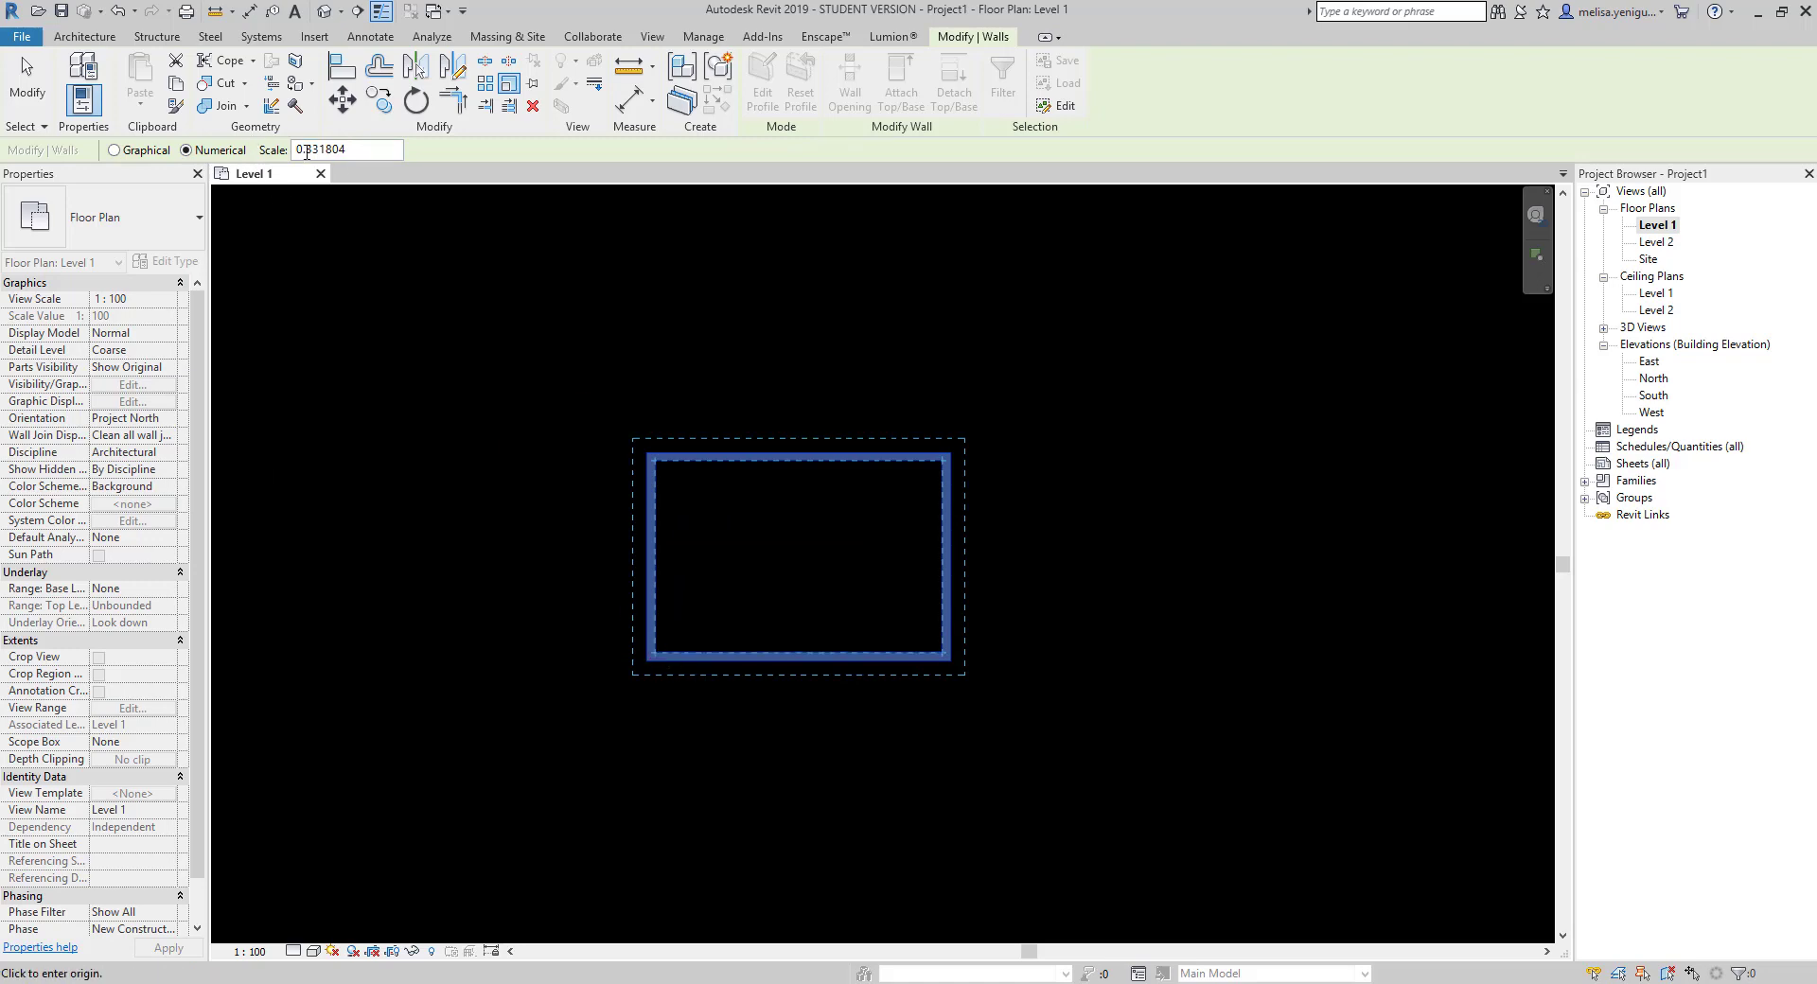
left_click_drag(309, 151, 370, 149)
type("5")
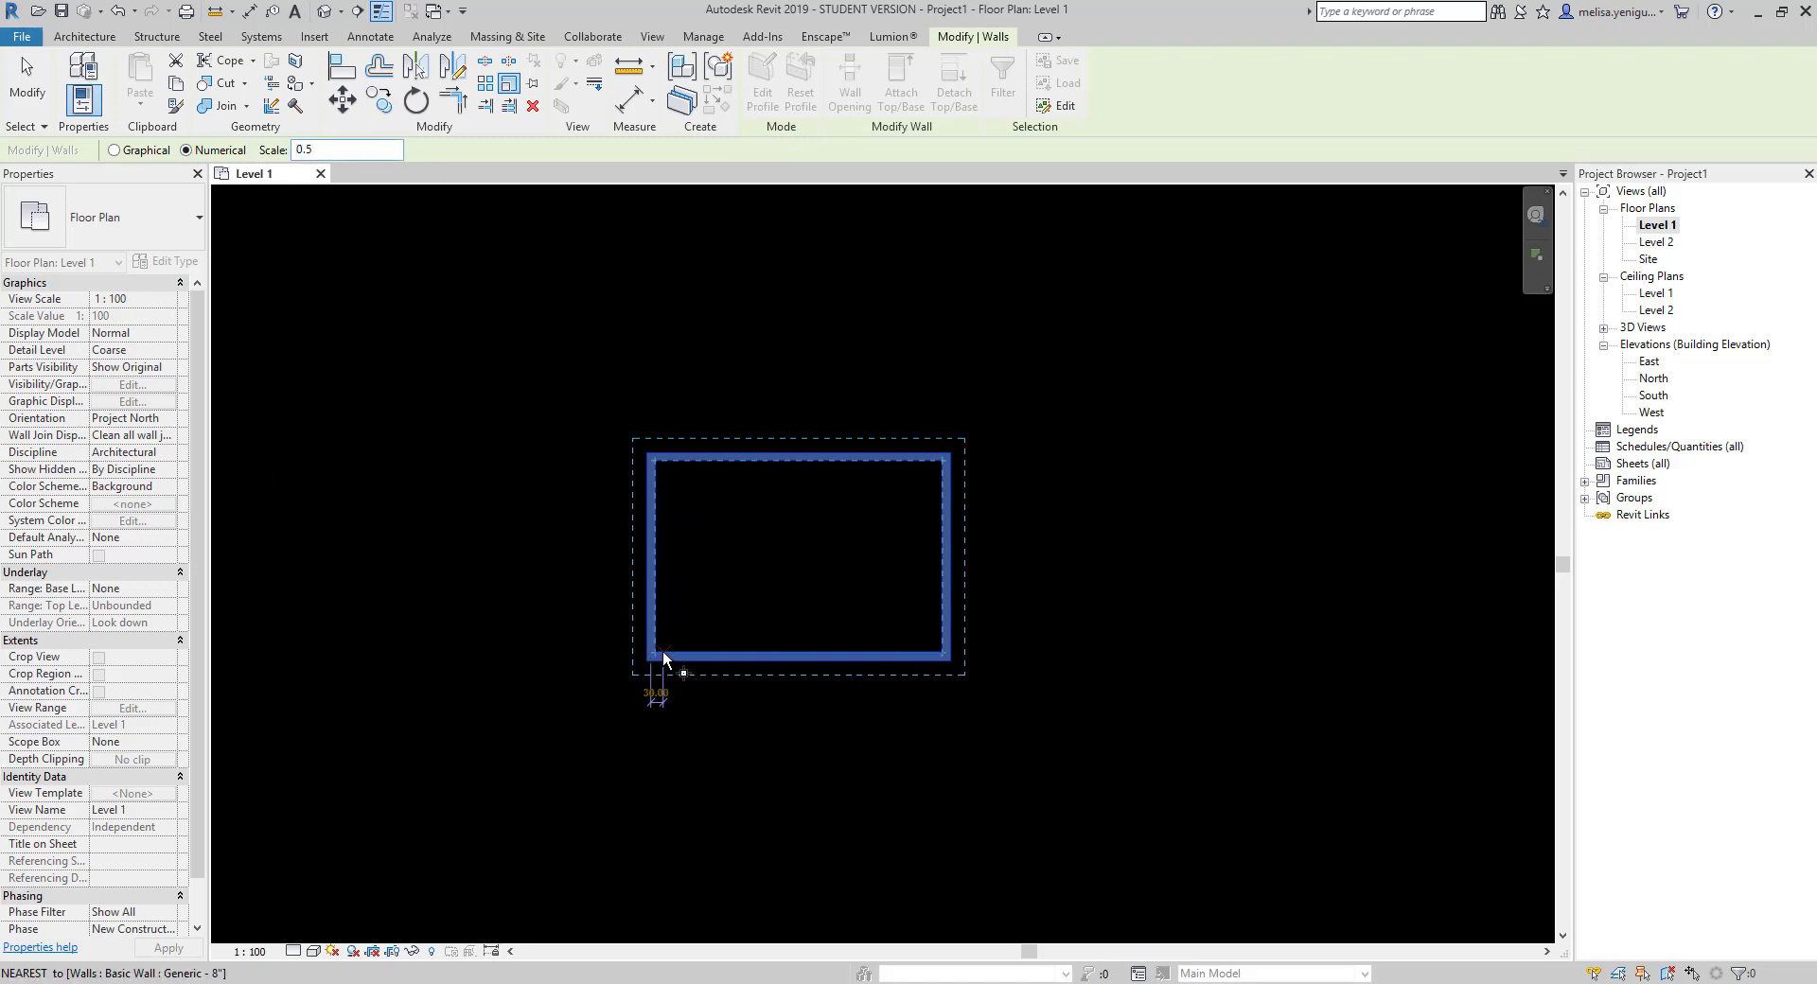
left_click(651, 651)
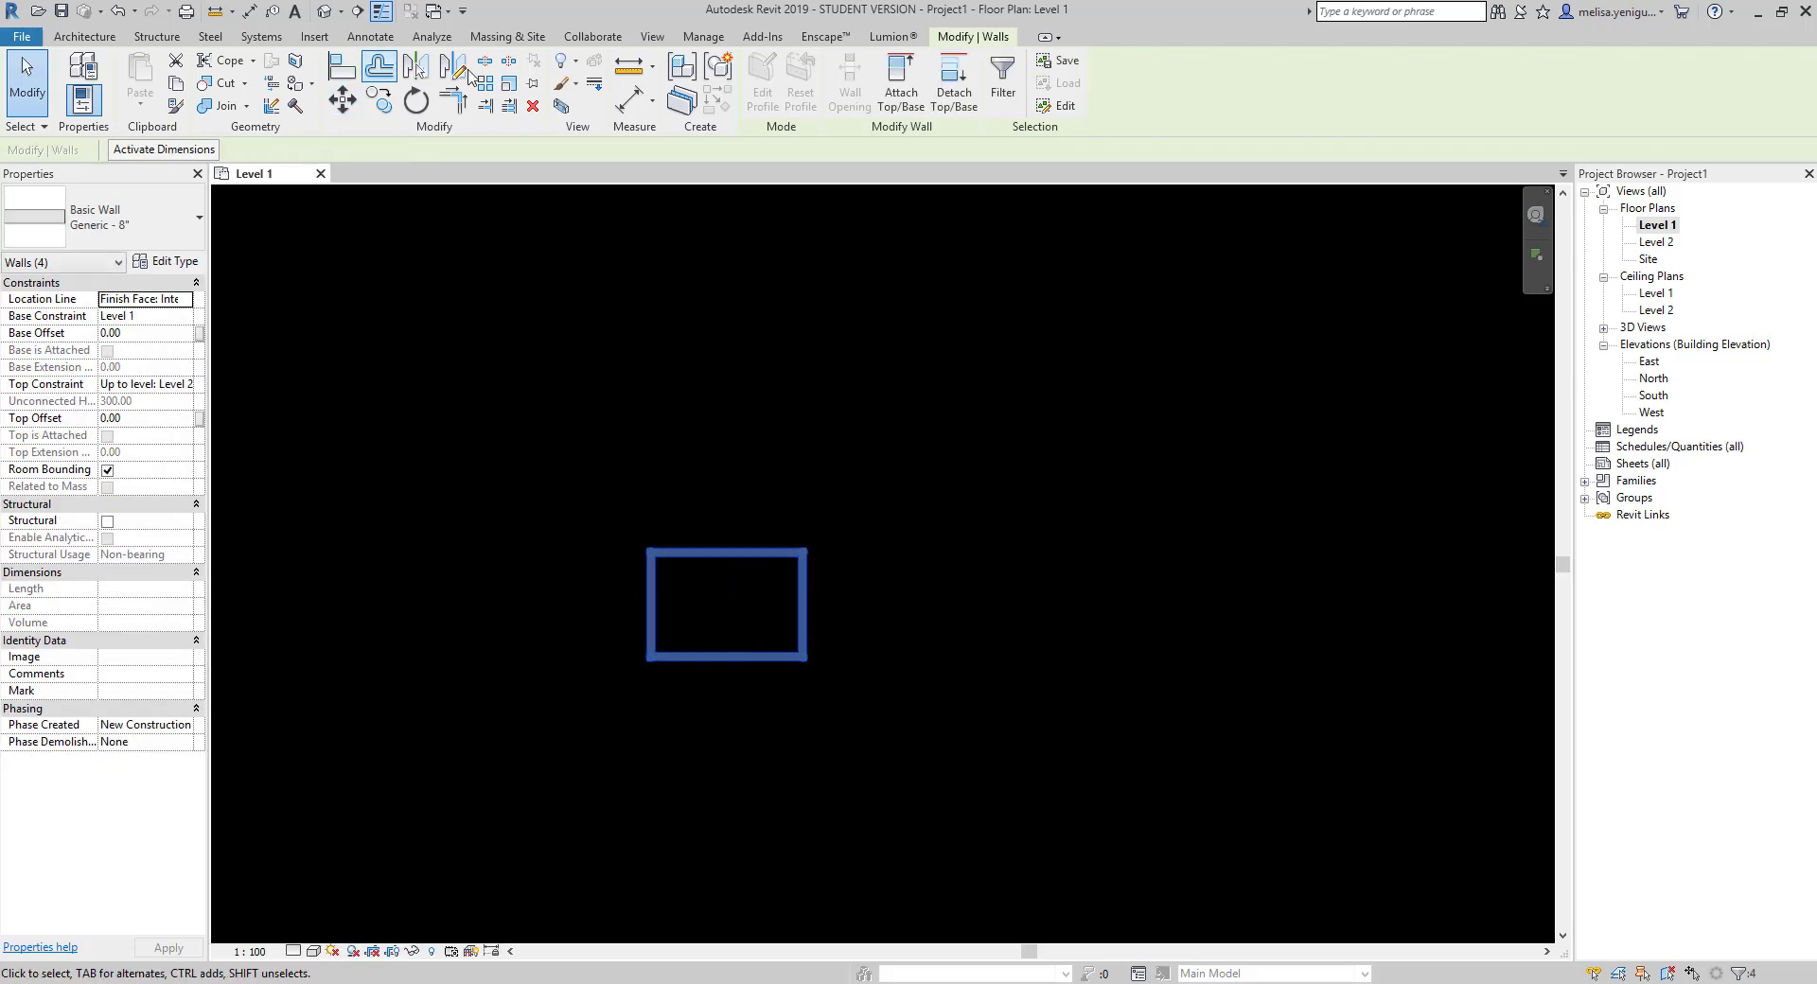
- Scale the walls by a factor of 2 about the same corner, then deselect them
left_click(508, 82)
left_click(209, 153)
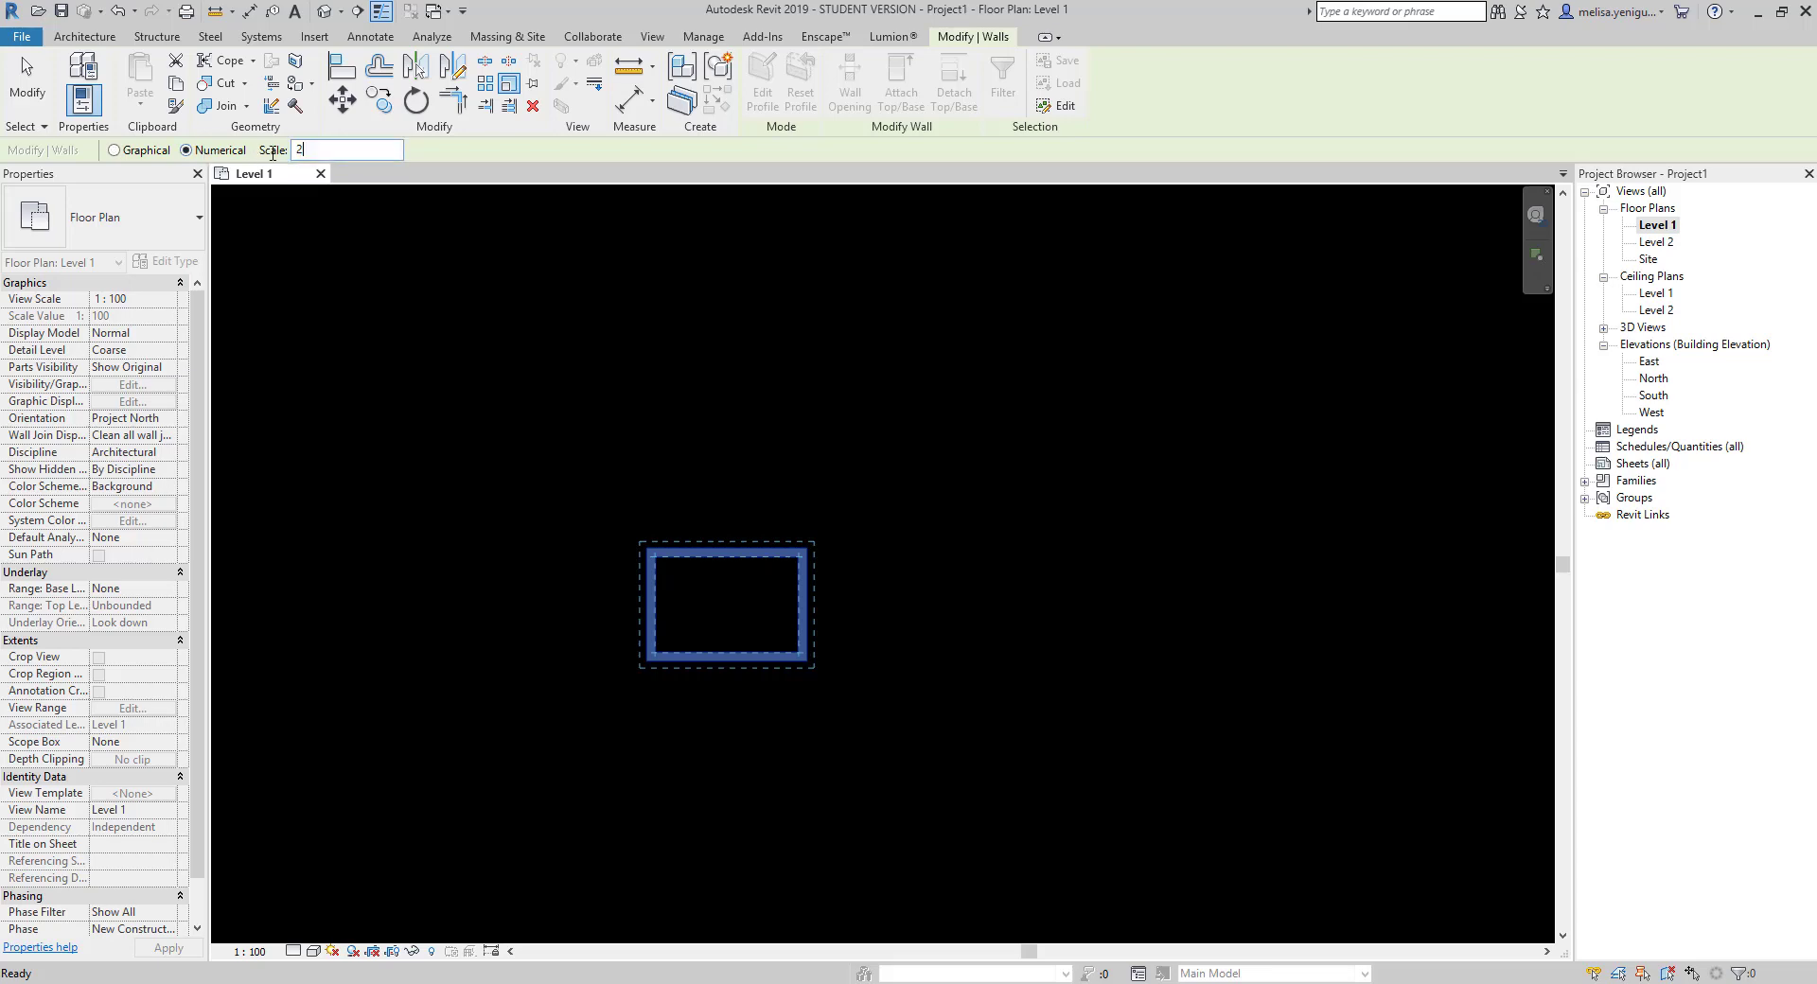
left_click(657, 650)
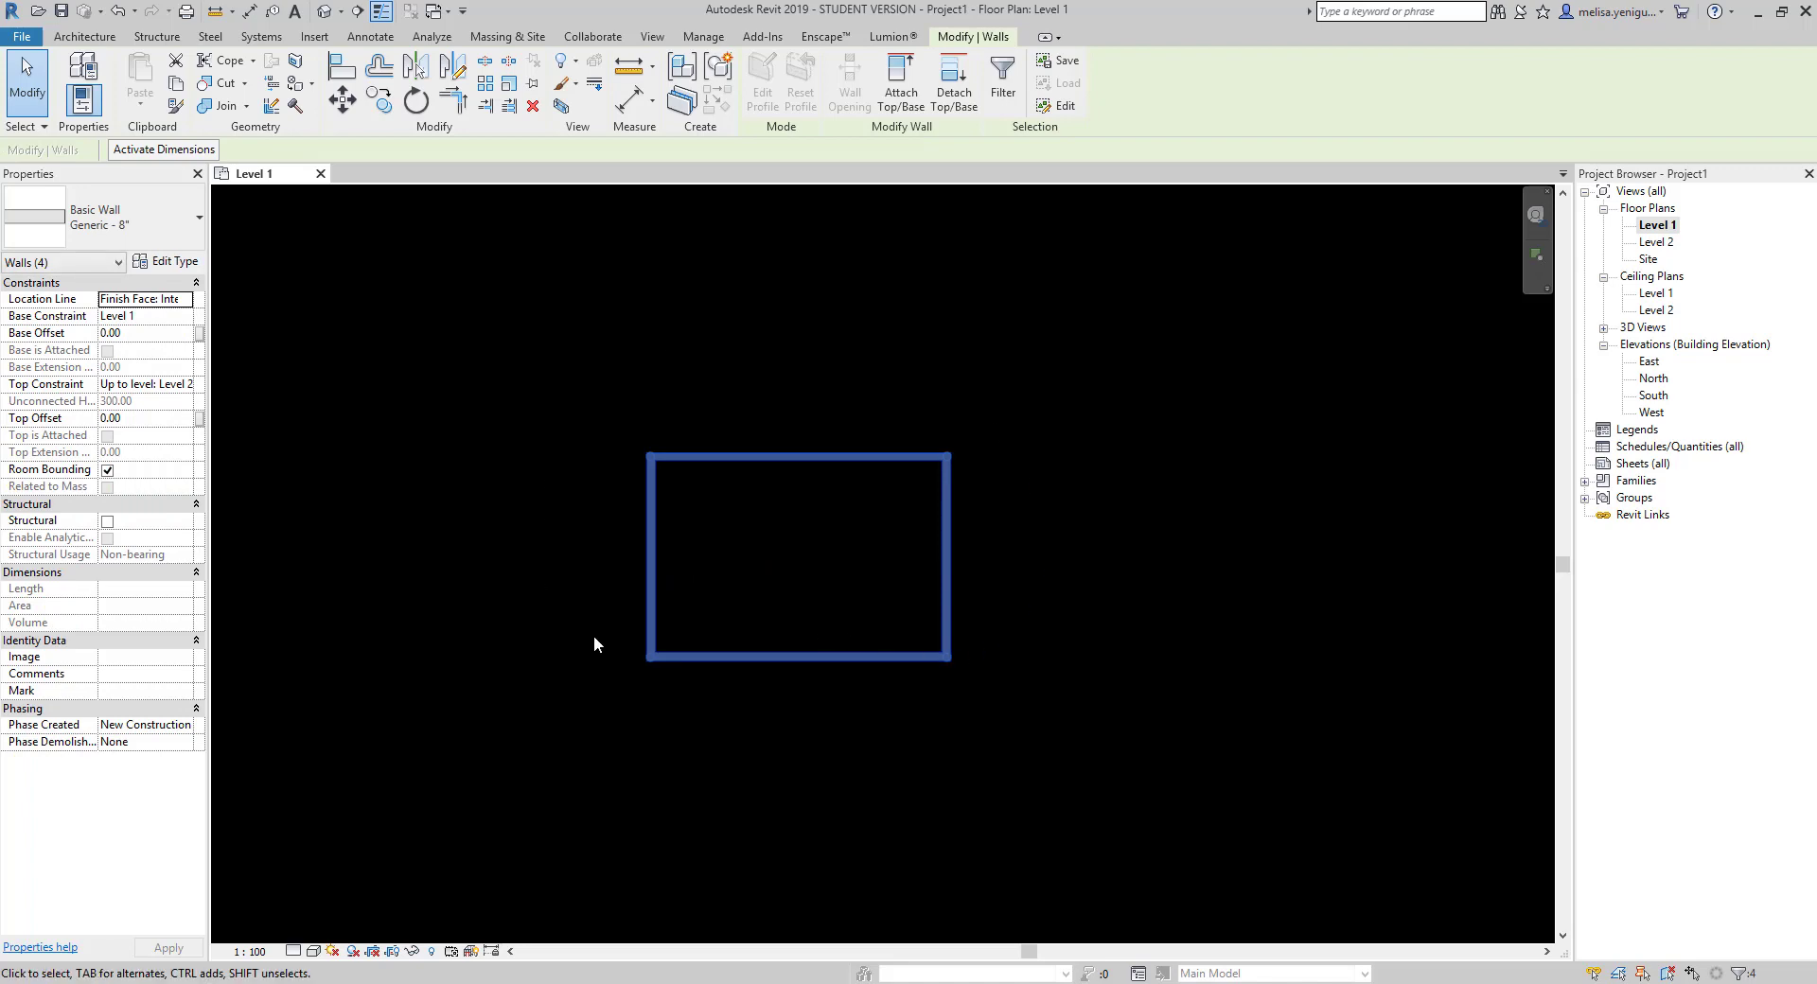
scroll(899, 674, "up", 3)
left_click(997, 655)
scroll(991, 663, "down", 2)
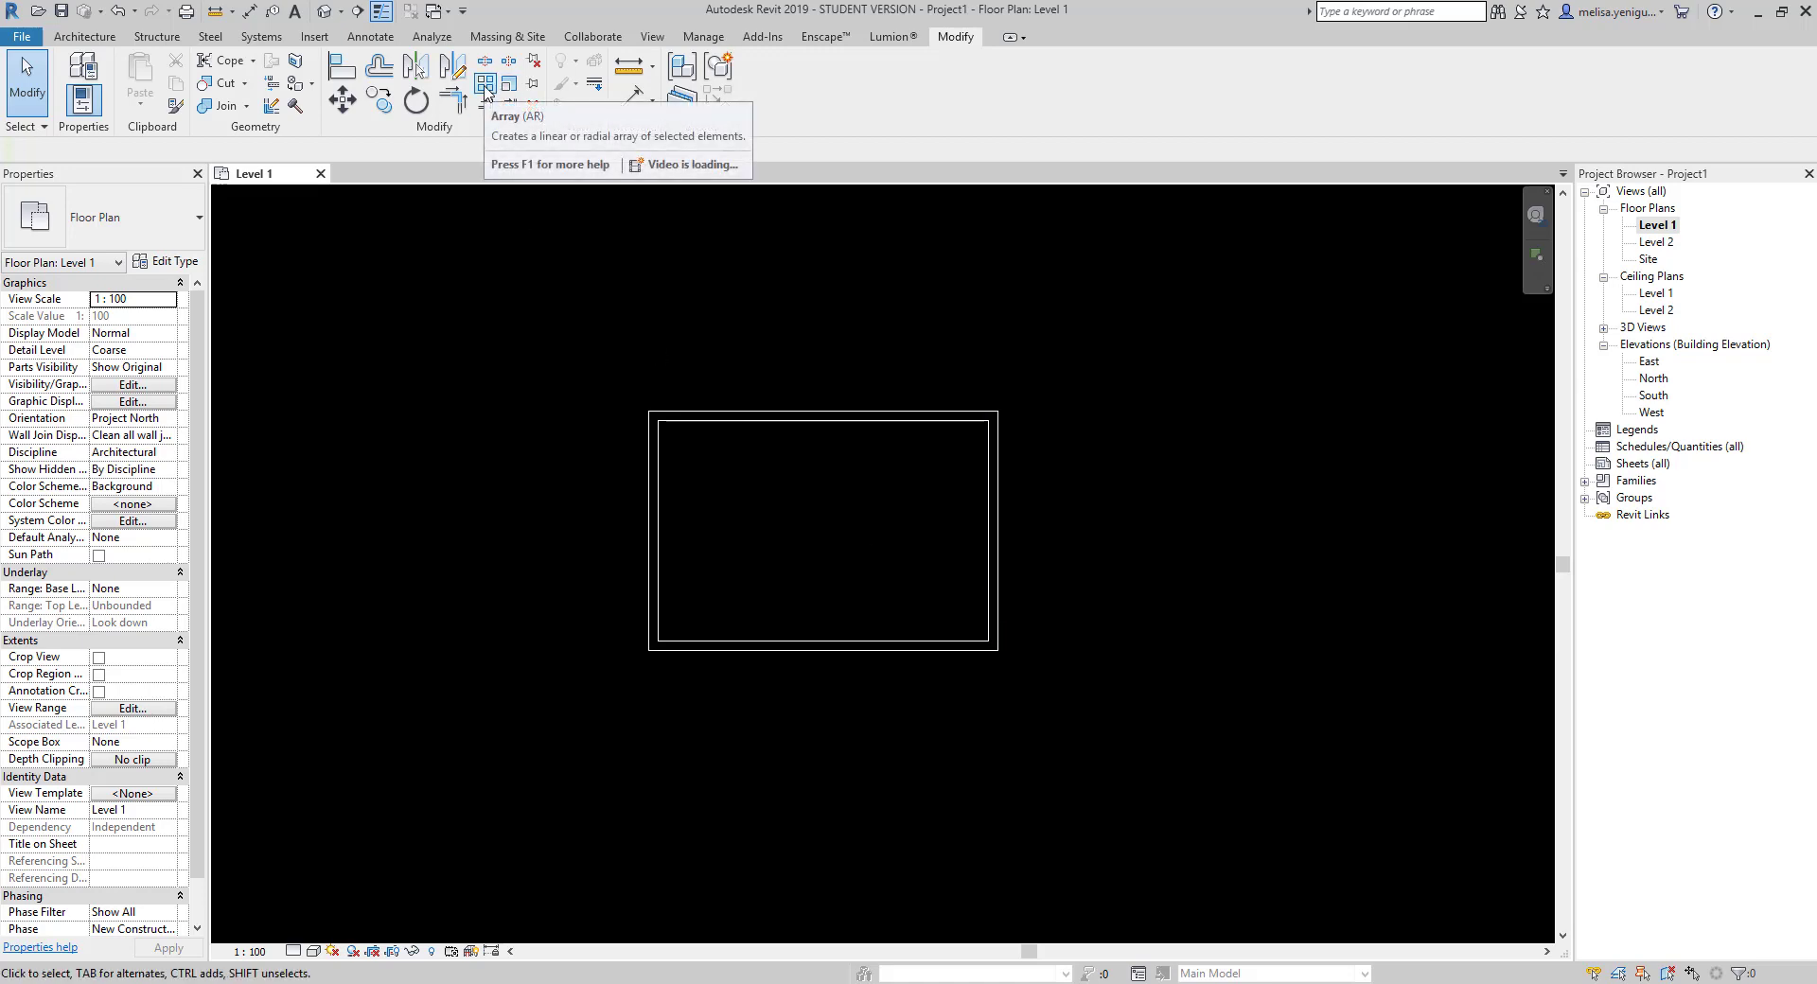
- Select the four walls and start a linear array of them
scroll(672, 452, "down", 3)
left_click_drag(622, 380, 786, 520)
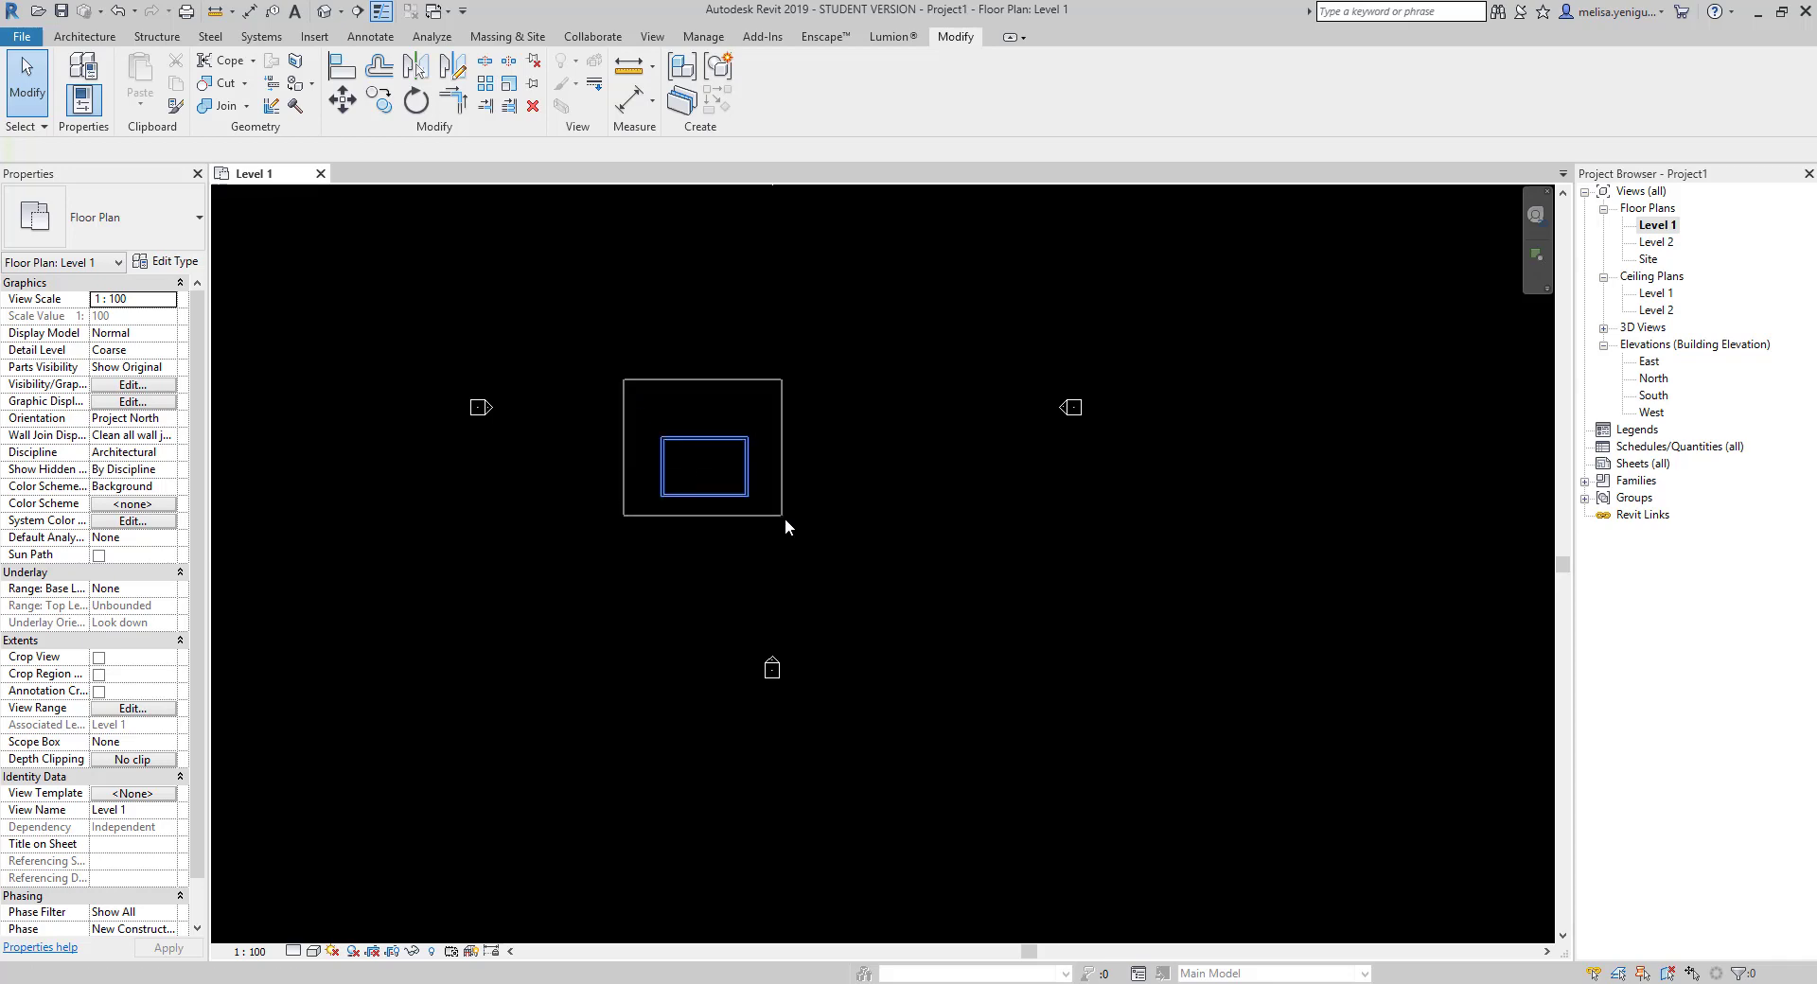
scroll(695, 382, "up", 2)
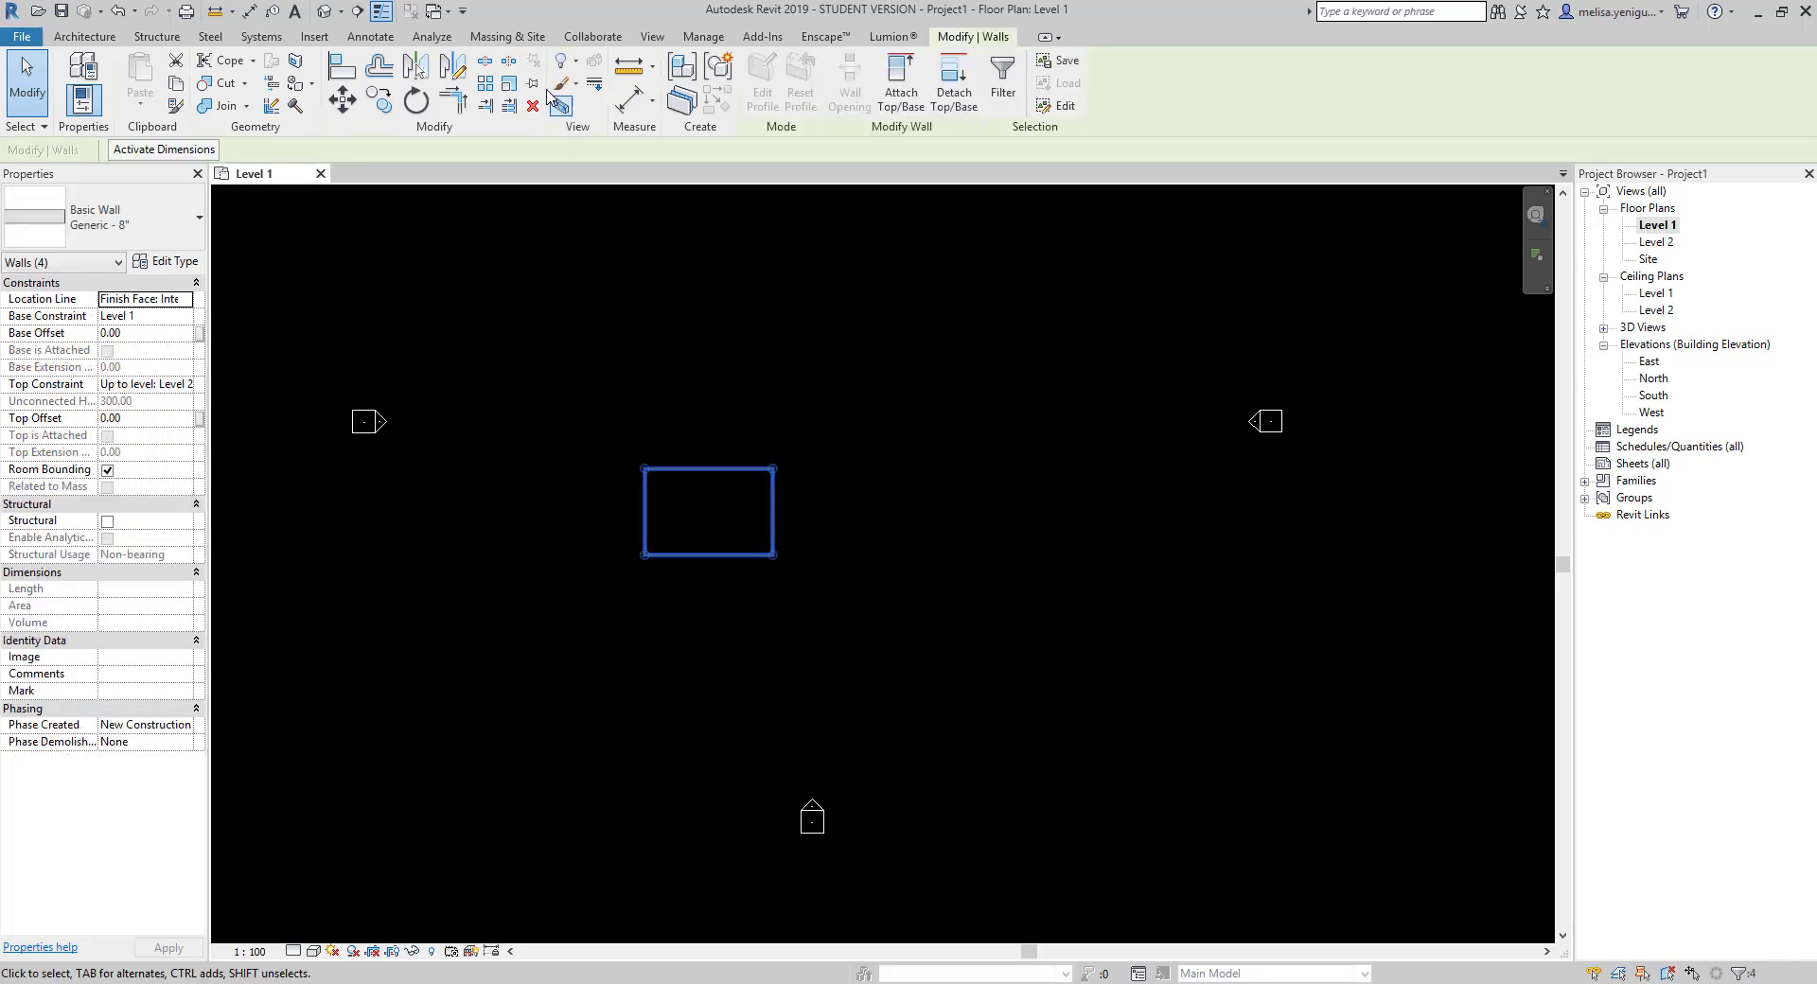
left_click(485, 87)
left_click(709, 511)
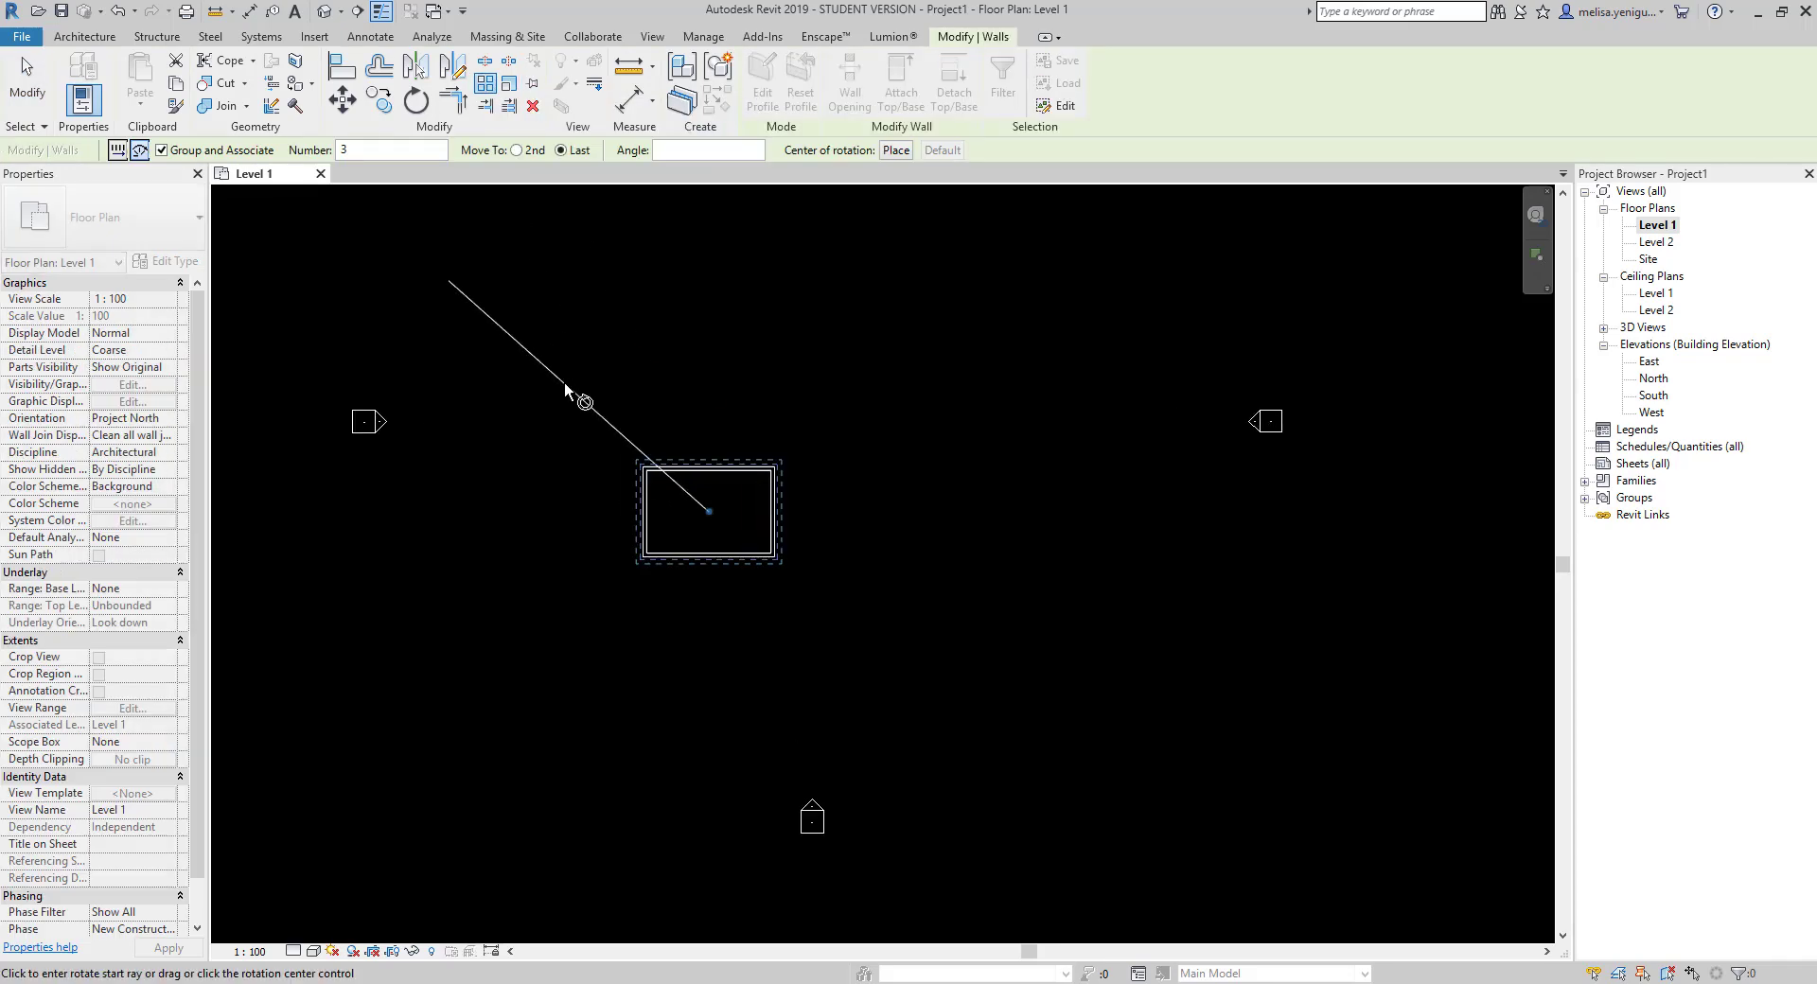
left_click(118, 153)
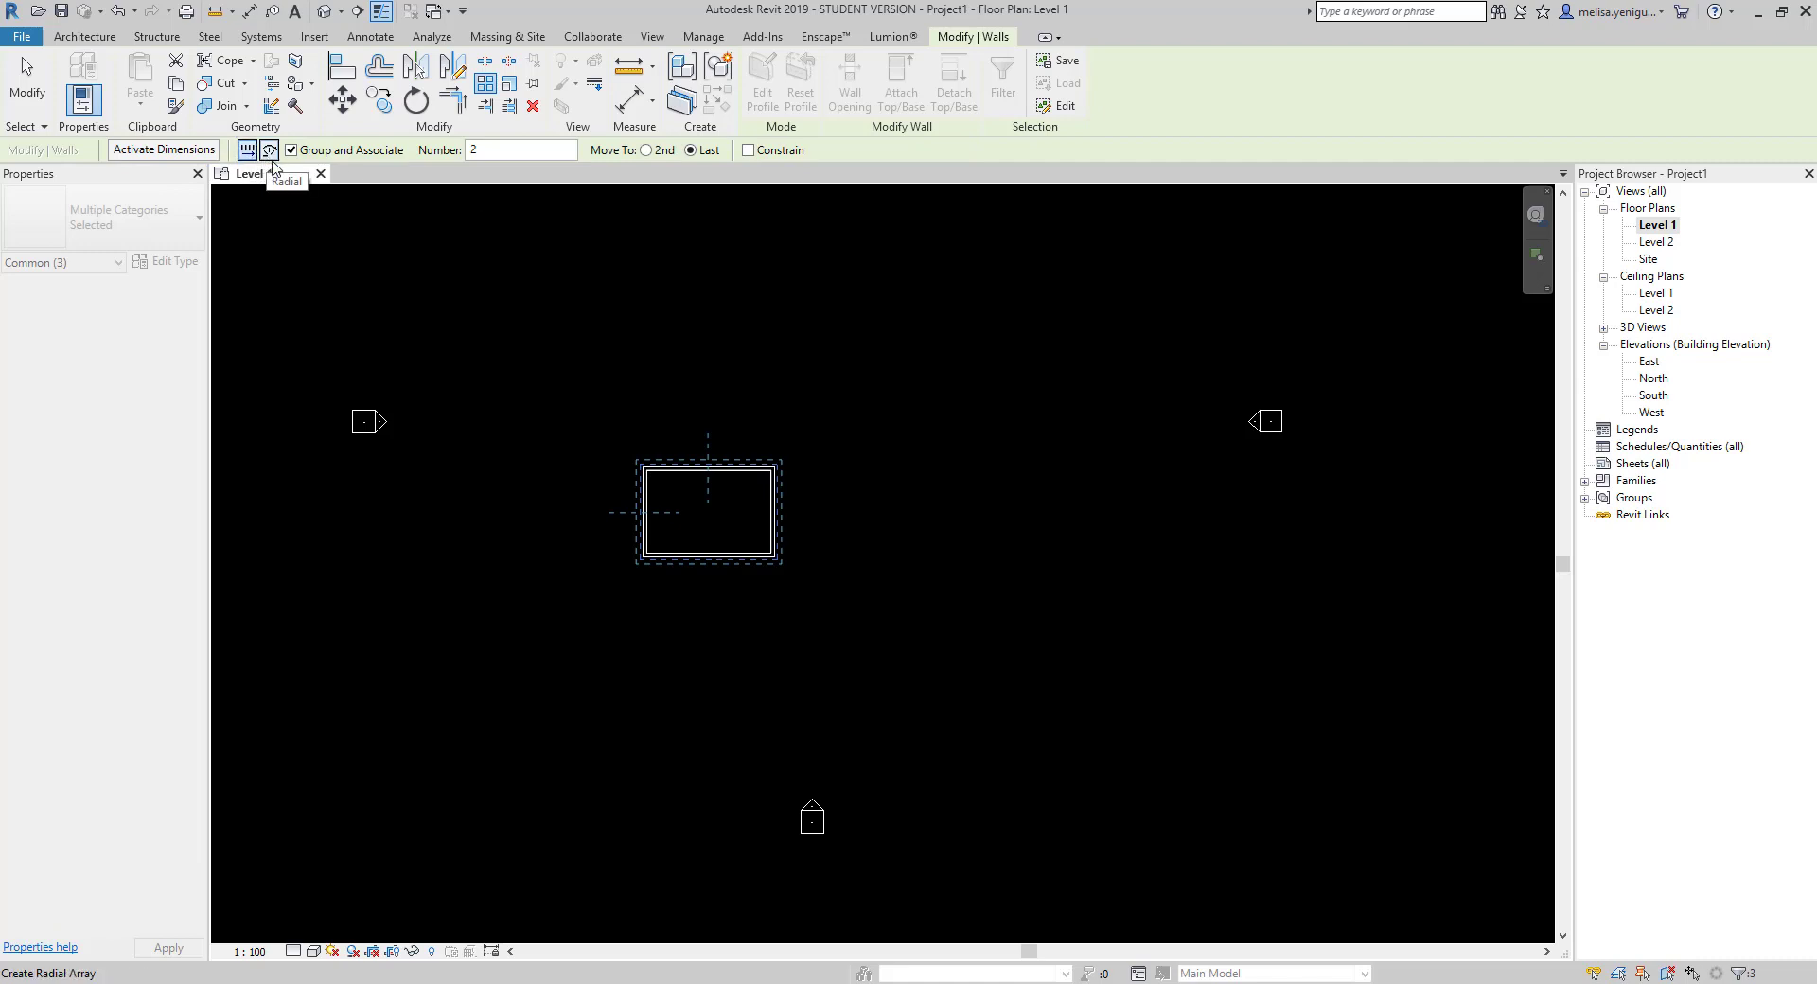
- Pick an array start point, then cancel it with Esc to redo the pick
scroll(613, 558, "down", 1)
scroll(612, 559, "down", 1)
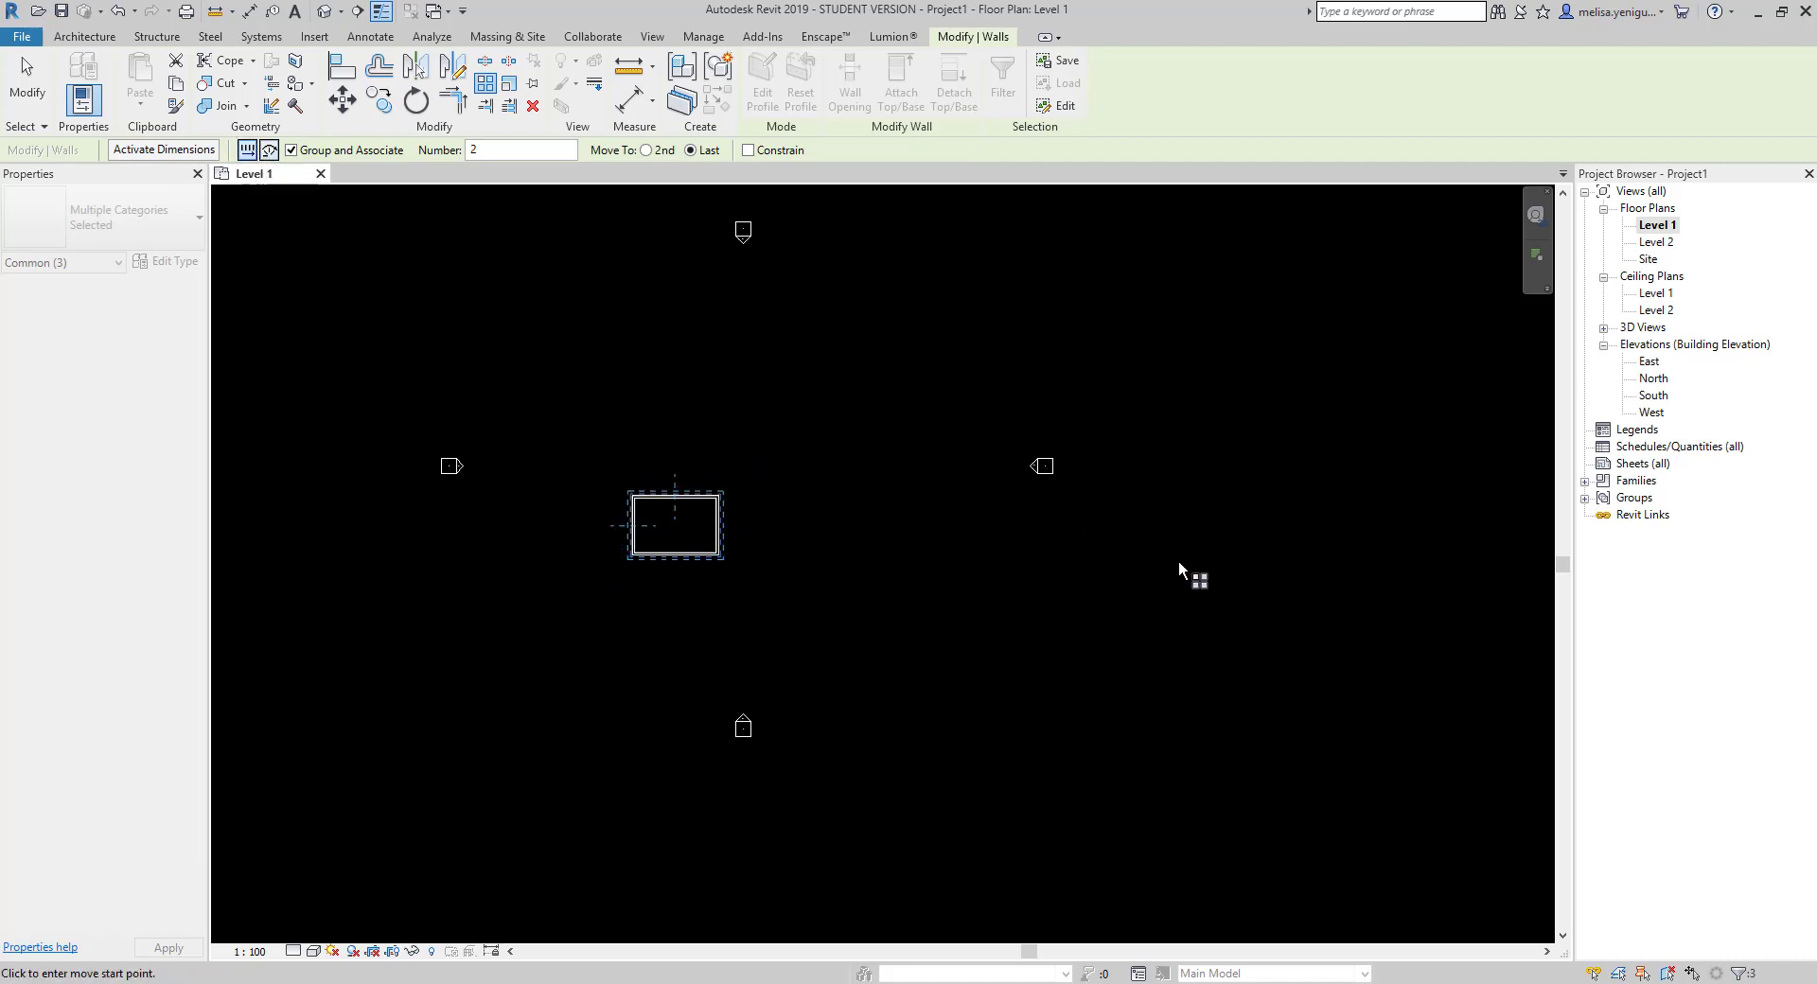
left_click(461, 553)
key("Escape")
scroll(721, 572, "up", 4)
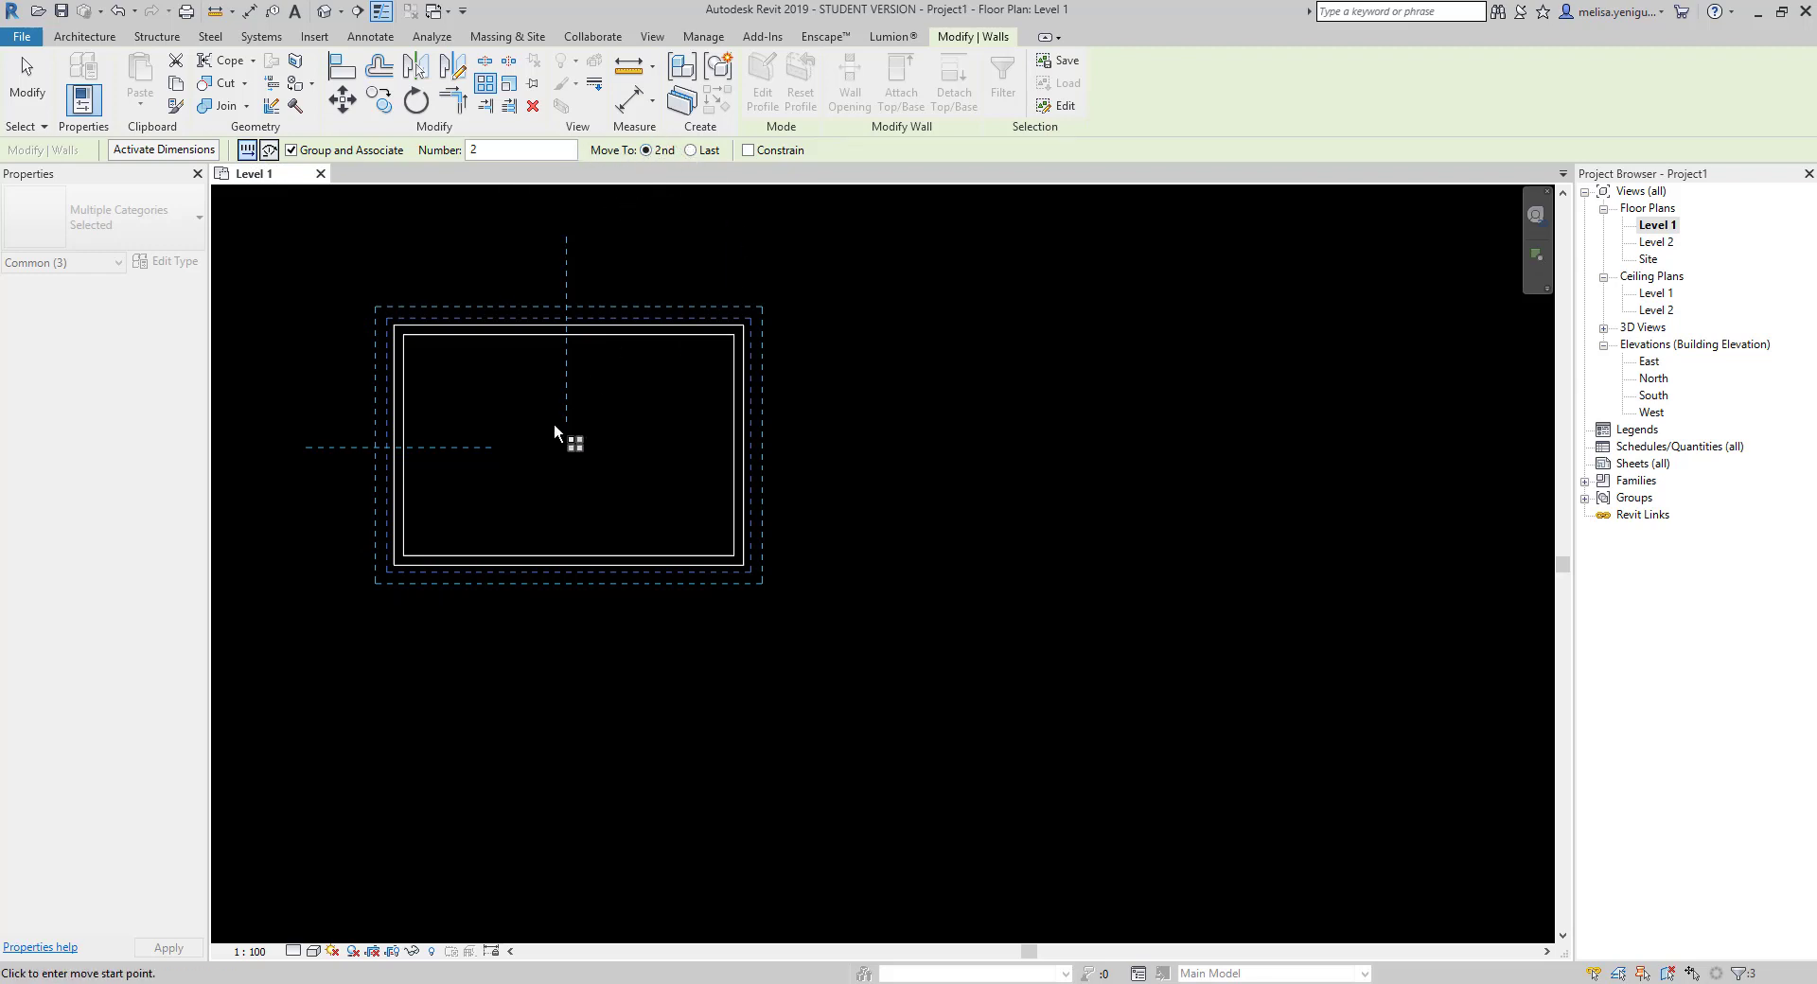
scroll(464, 462, "down", 3)
scroll(438, 494, "up", 4)
- Start the array at the bottom-left corner and place the copy 1200 to the right
left_click(457, 520)
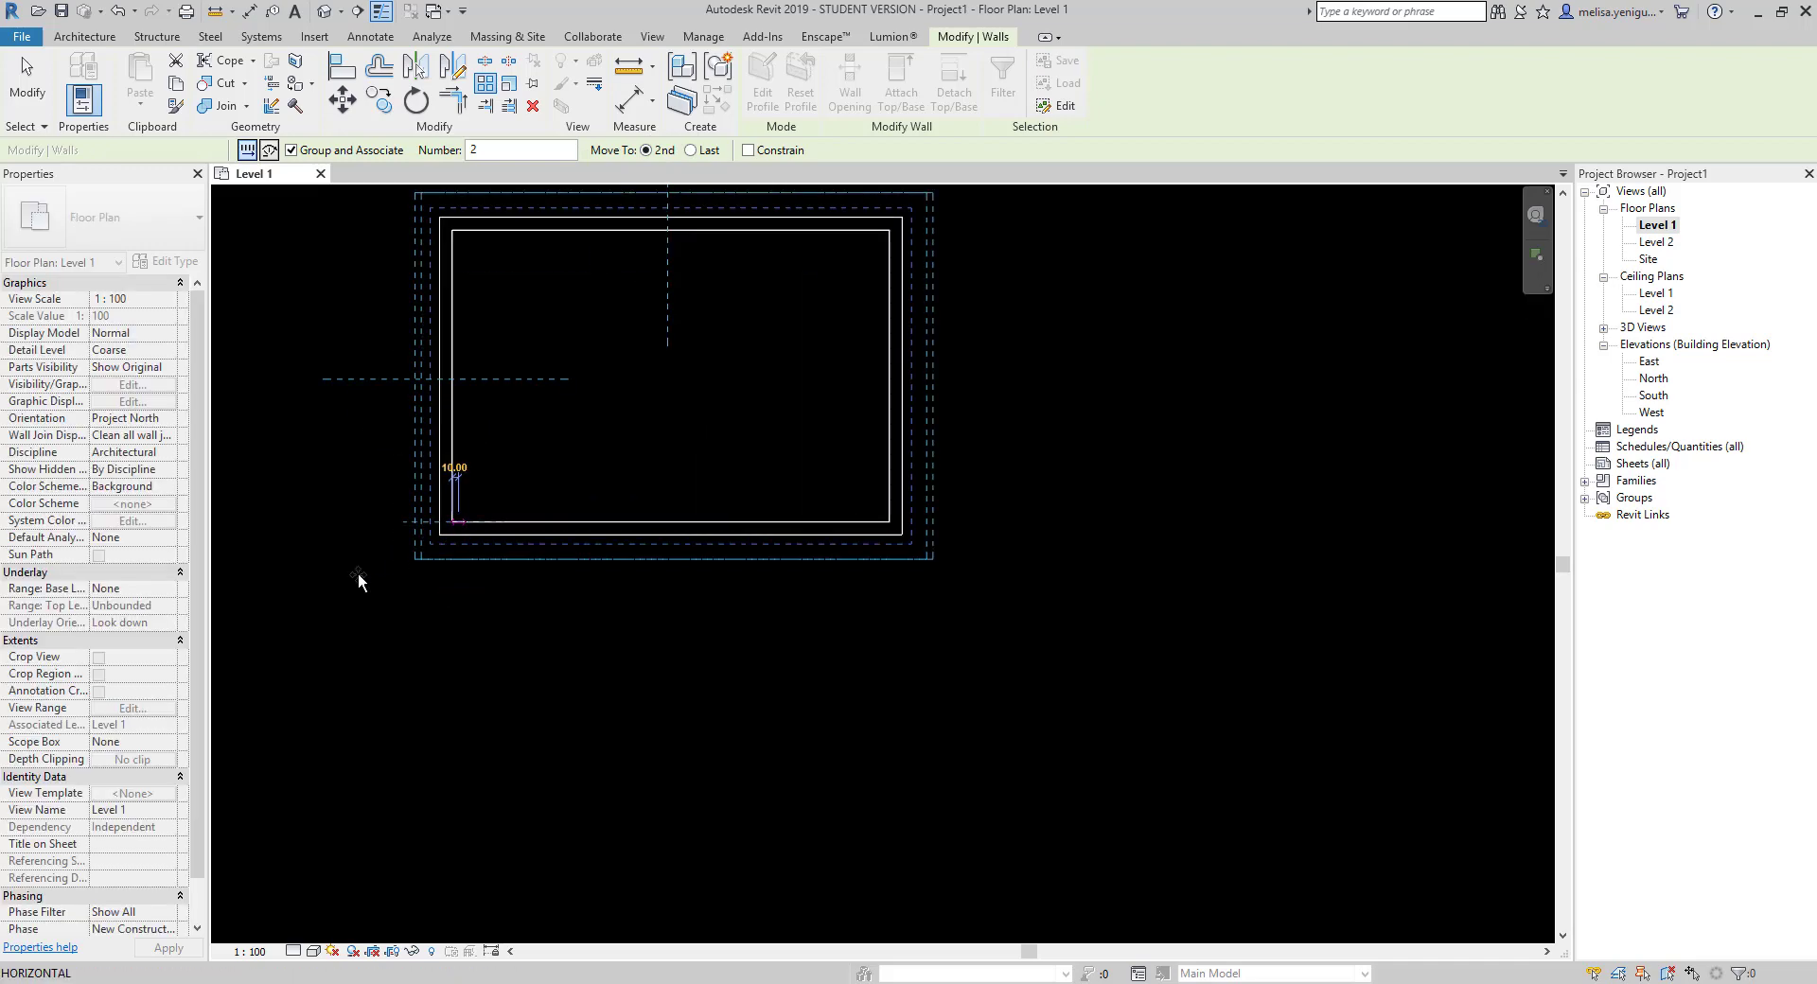
scroll(358, 572, "down", 3)
scroll(407, 568, "up", 2)
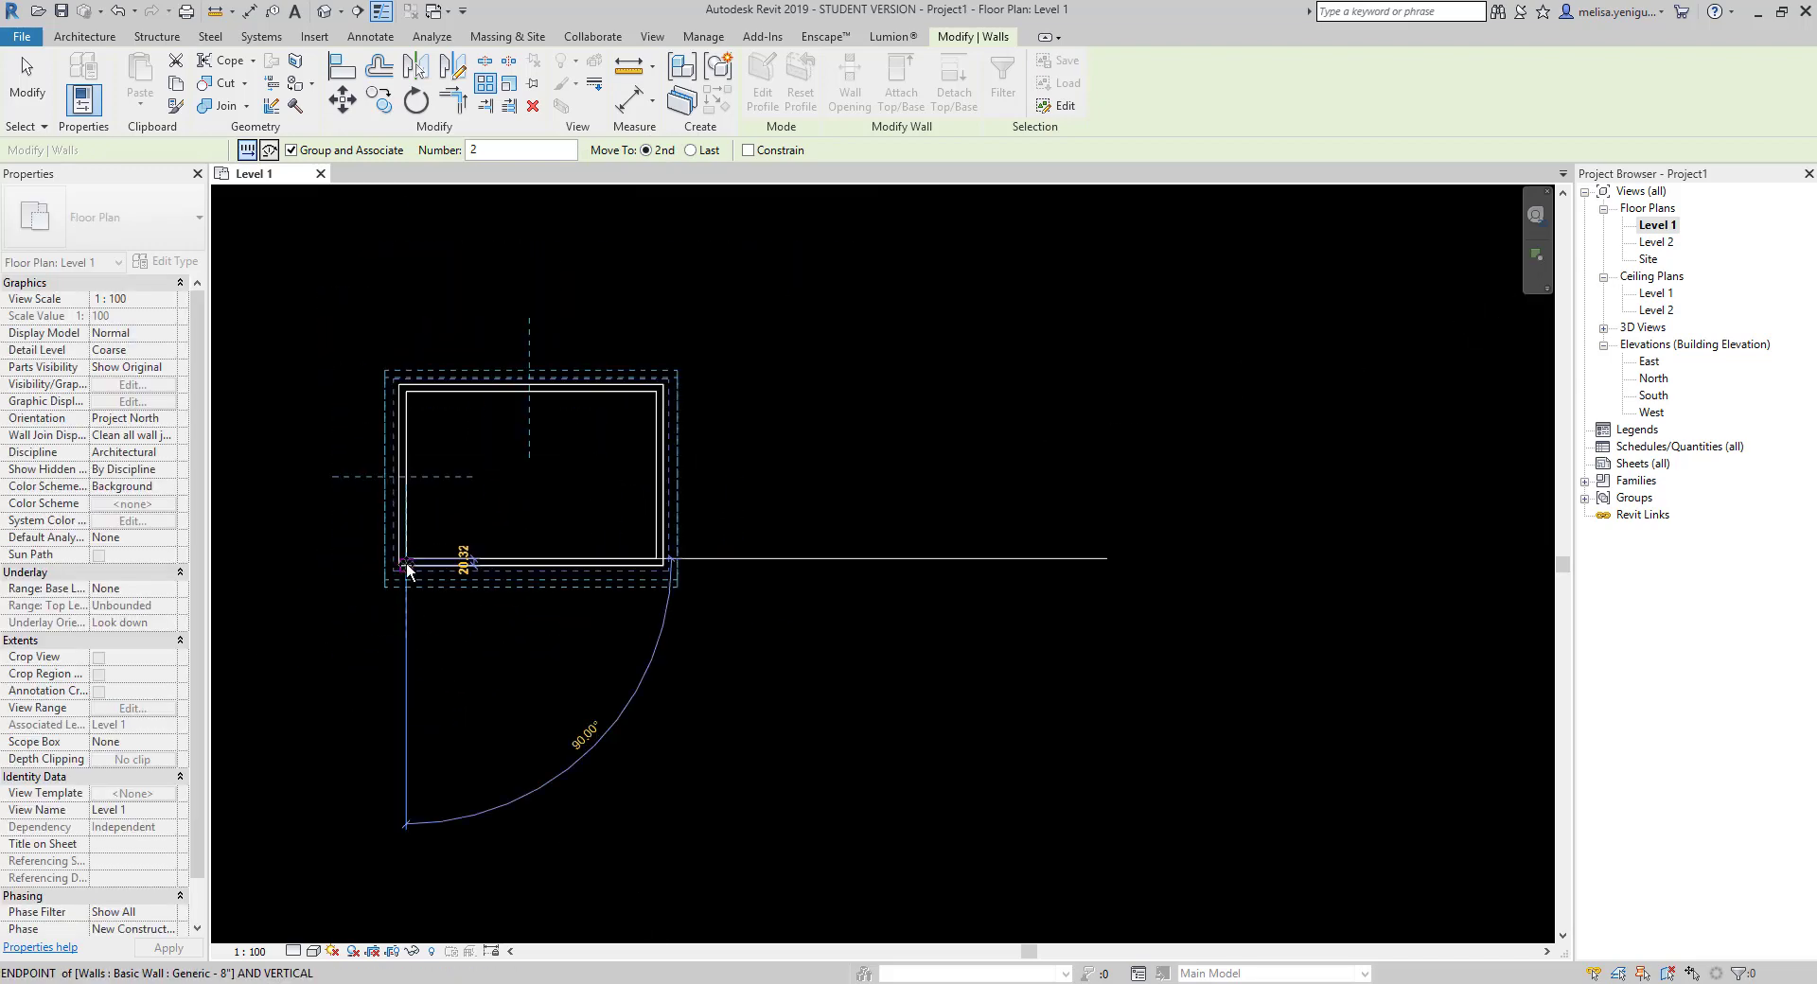
scroll(670, 636, "down", 1)
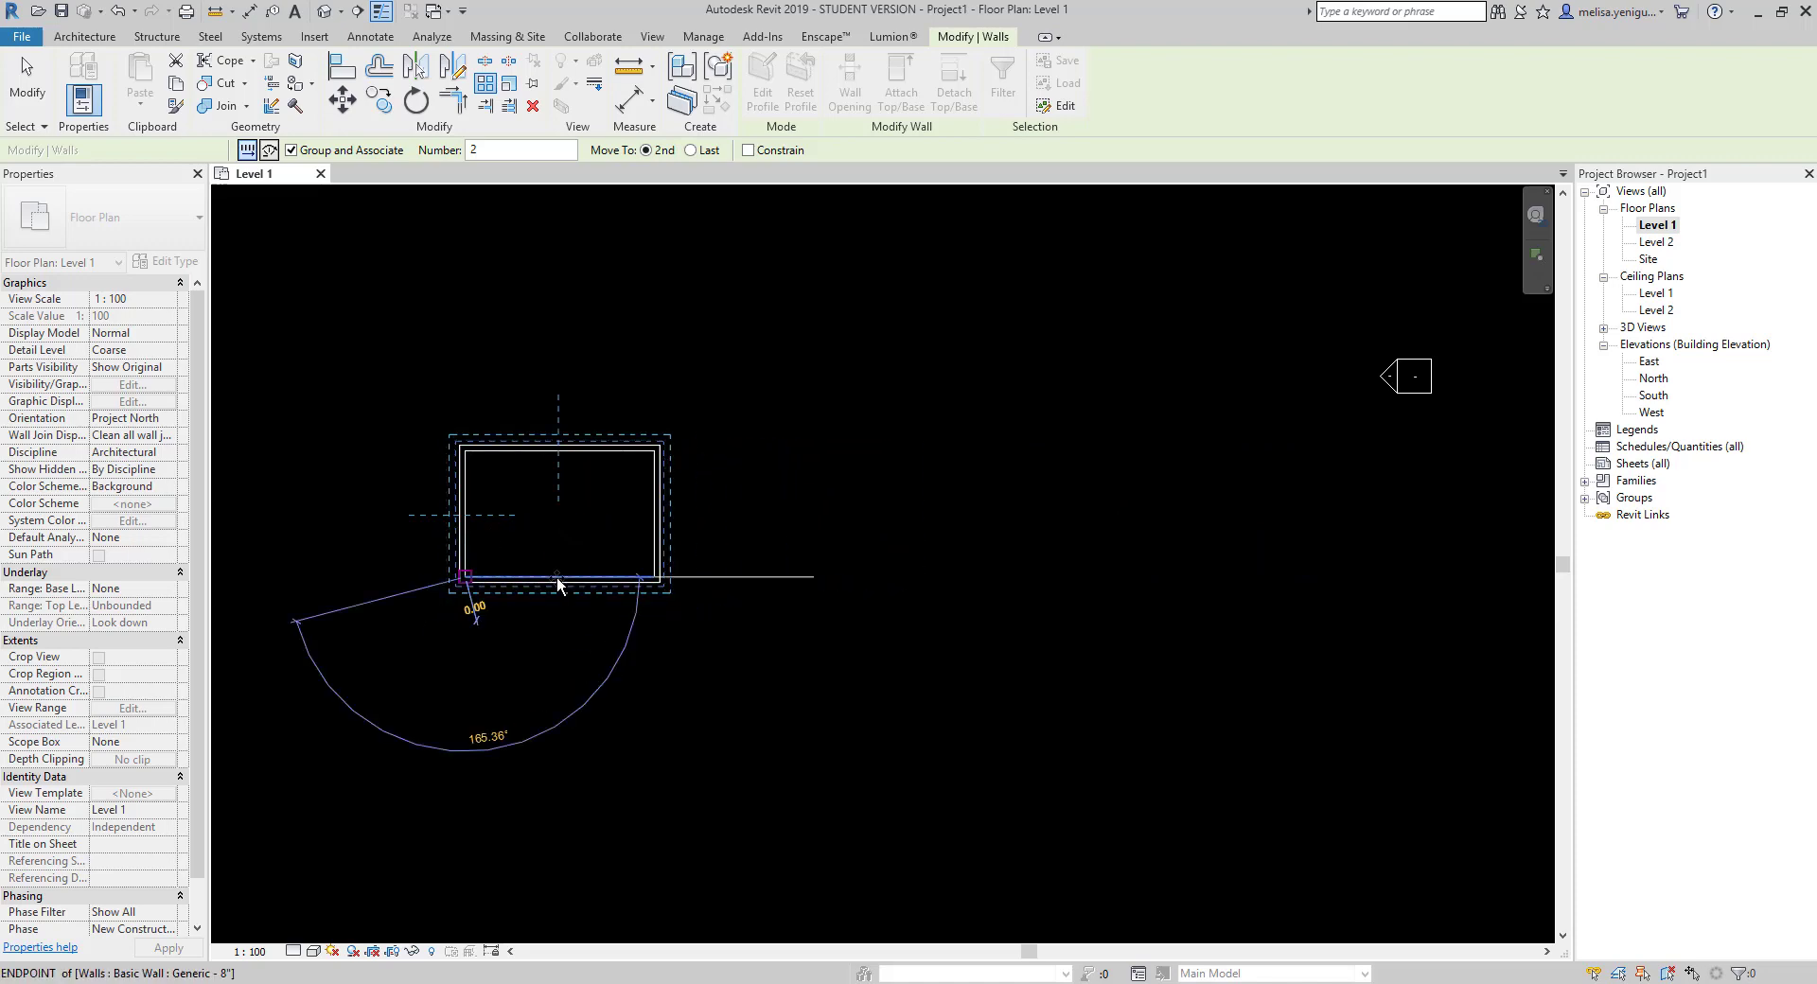
scroll(772, 580, "up", 2)
middle_click_drag(764, 589, 922, 568)
type("1200")
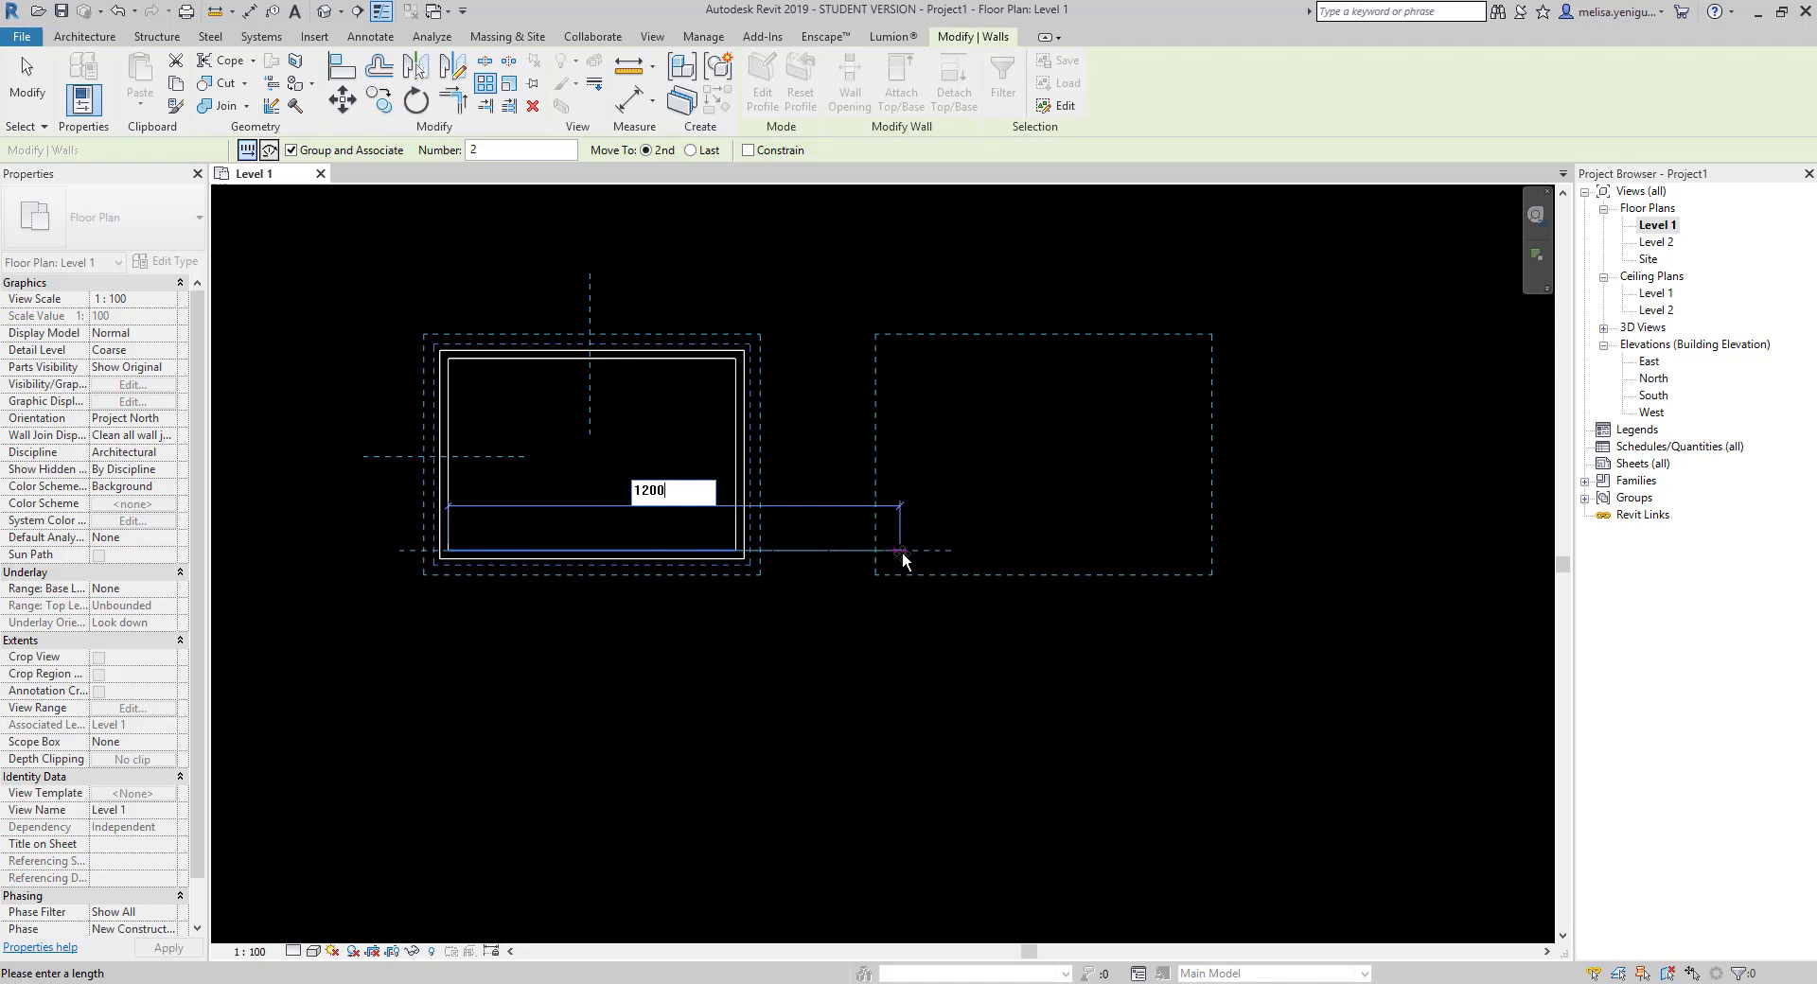
key("Return")
scroll(748, 561, "down", 2)
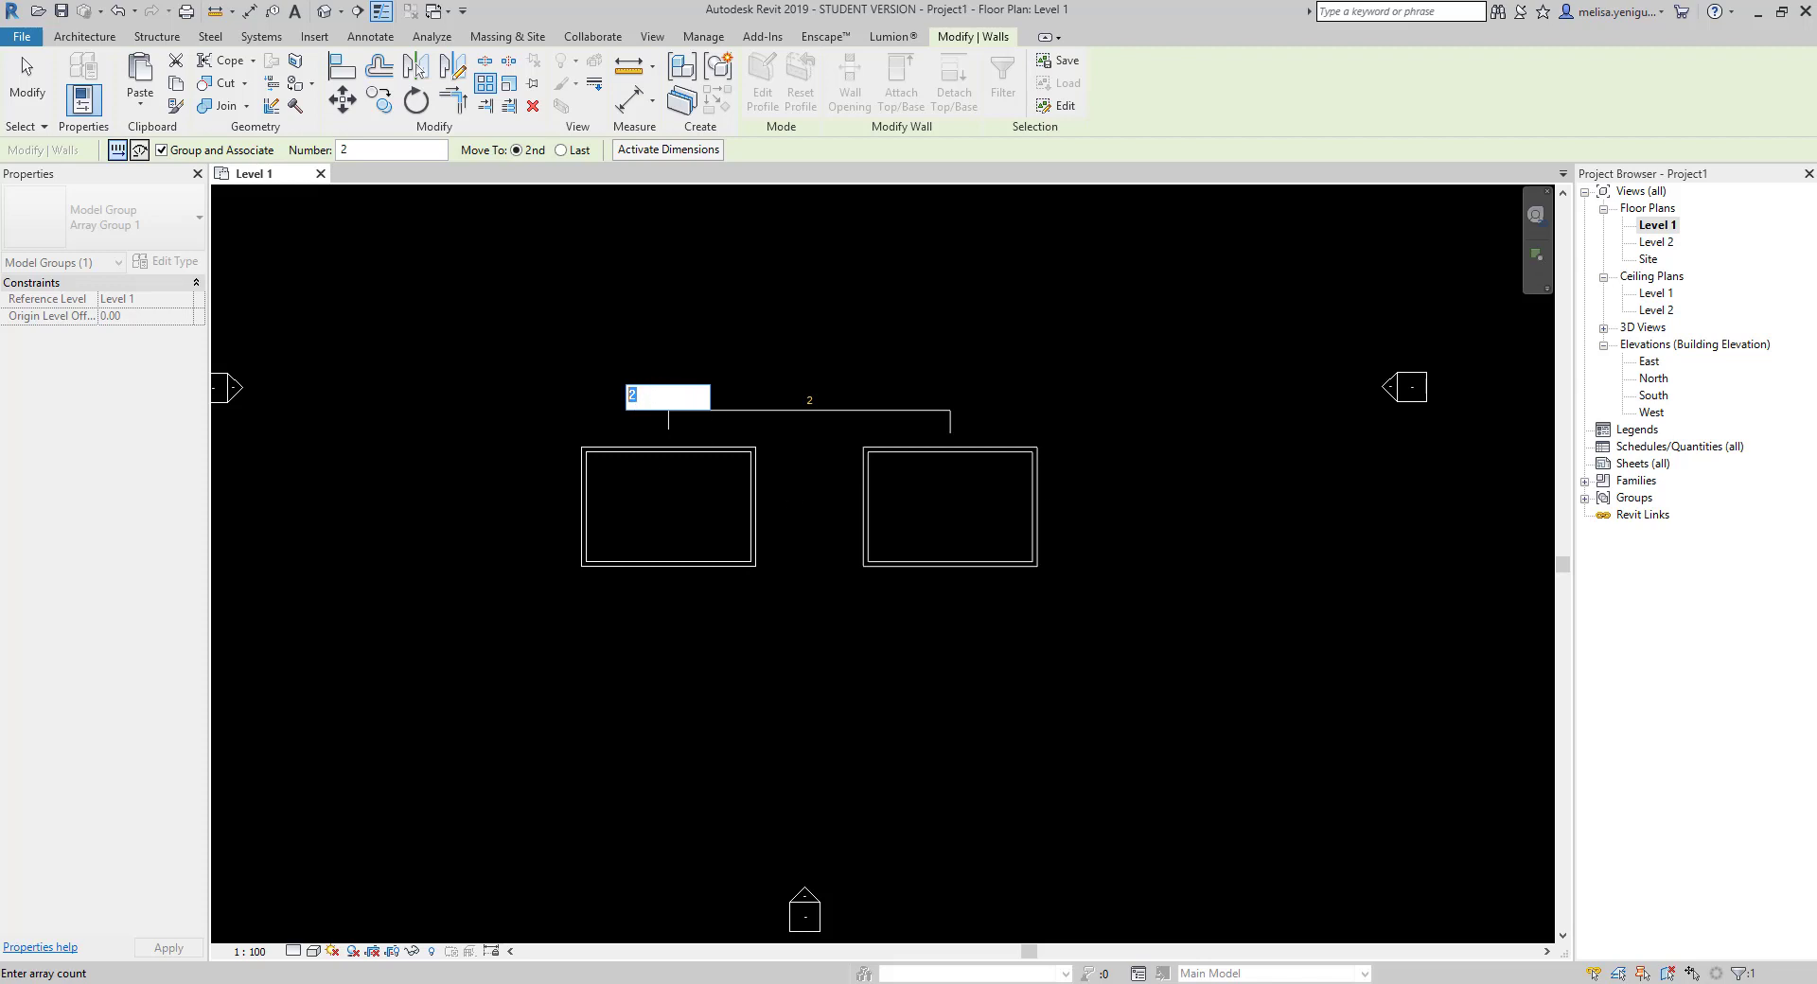
- Accept an array count of 5, then edit the count to 3
key("Return")
scroll(730, 508, "down", 2)
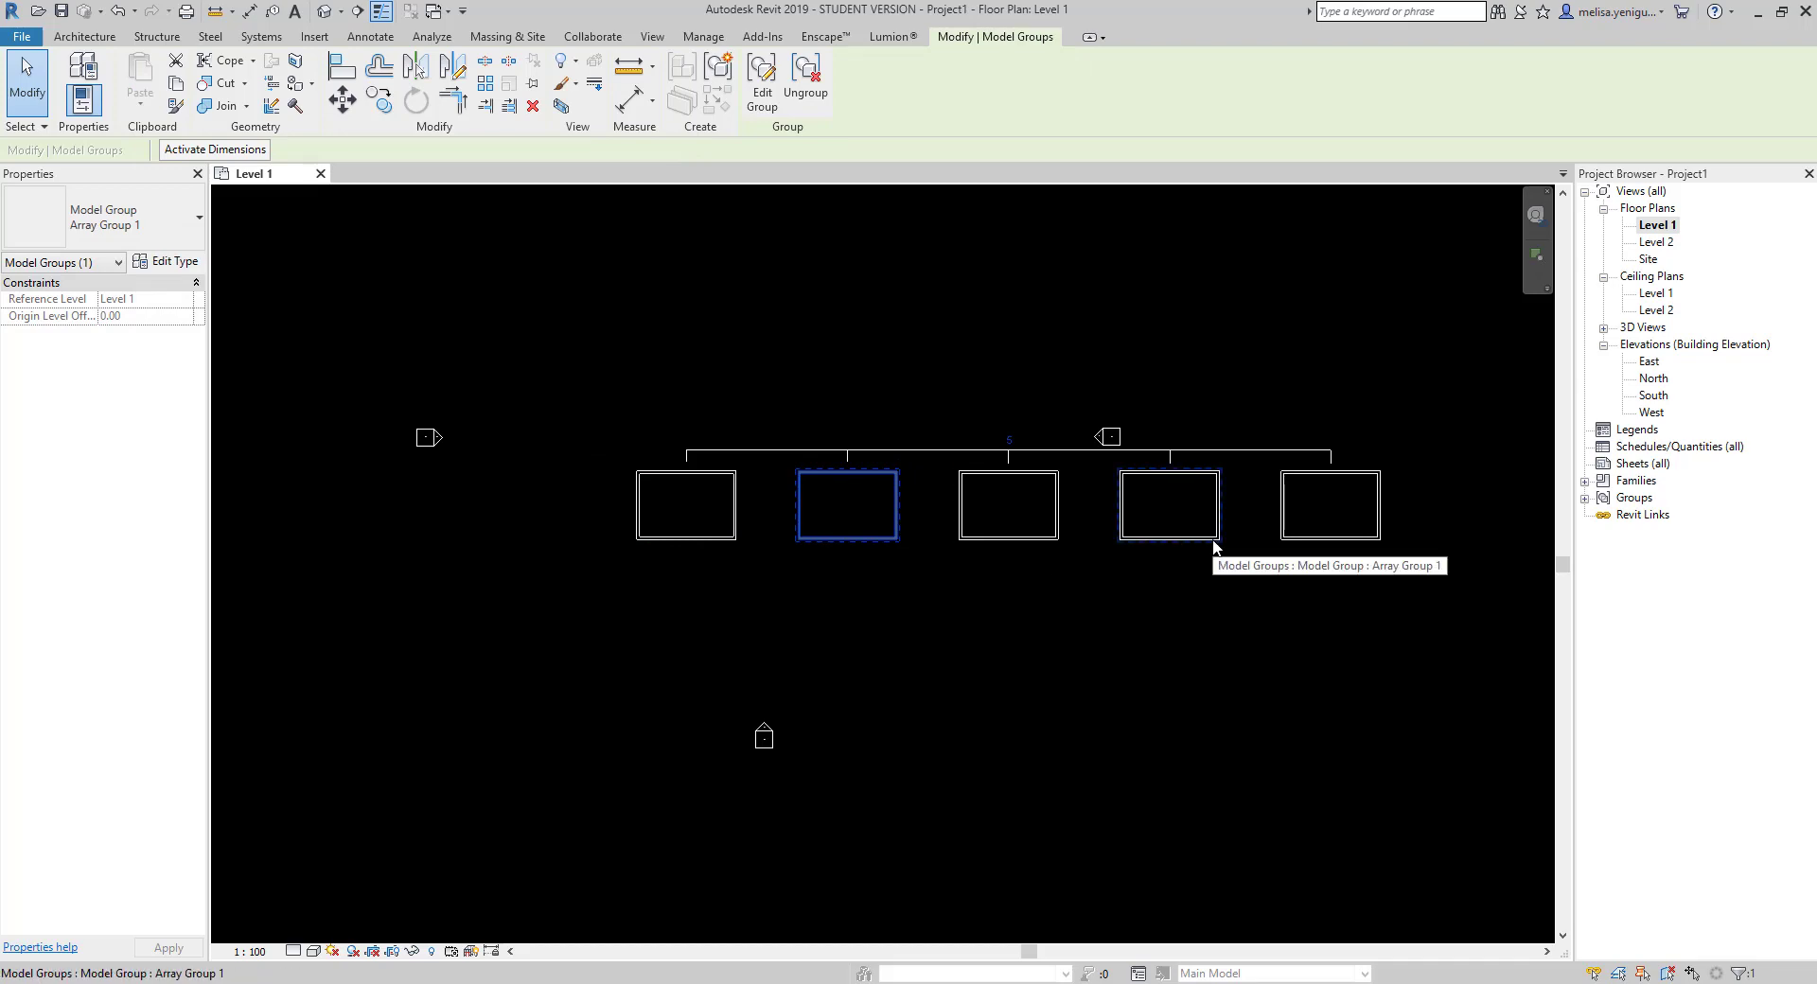
left_click(1010, 438)
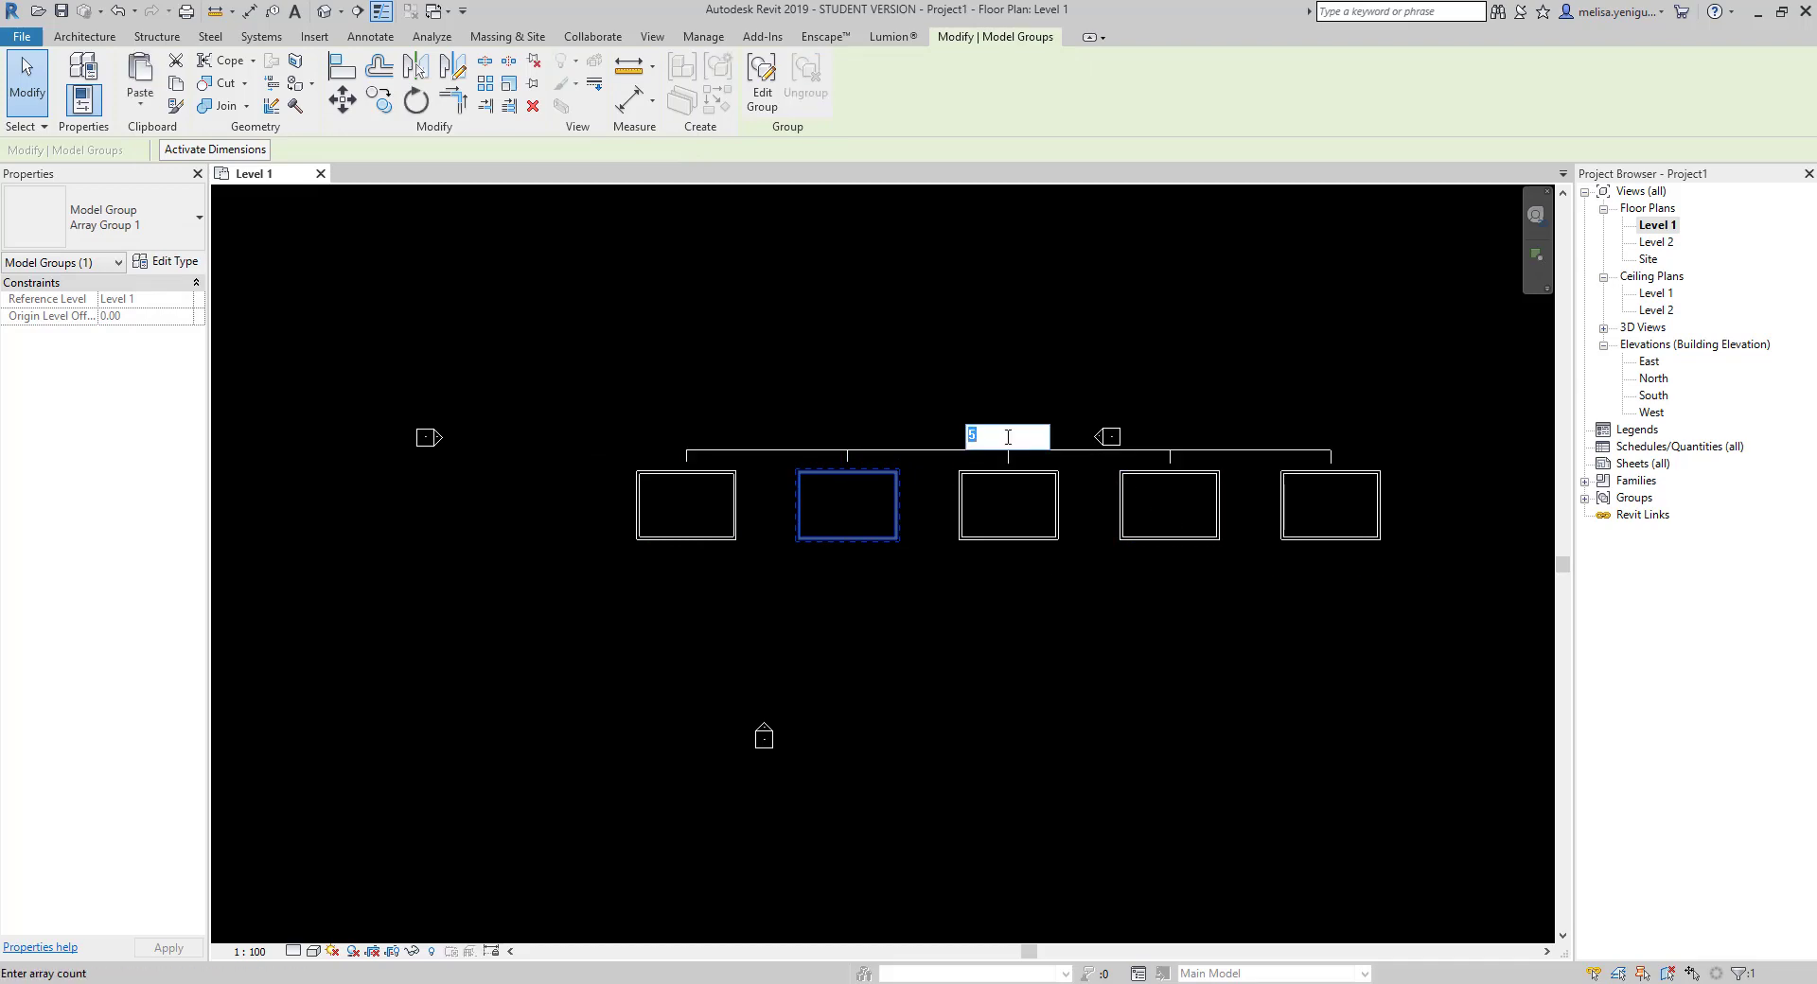
type("3")
key("Return")
- Select the left rectangle's model group
left_click(858, 554)
scroll(882, 520, "up", 2)
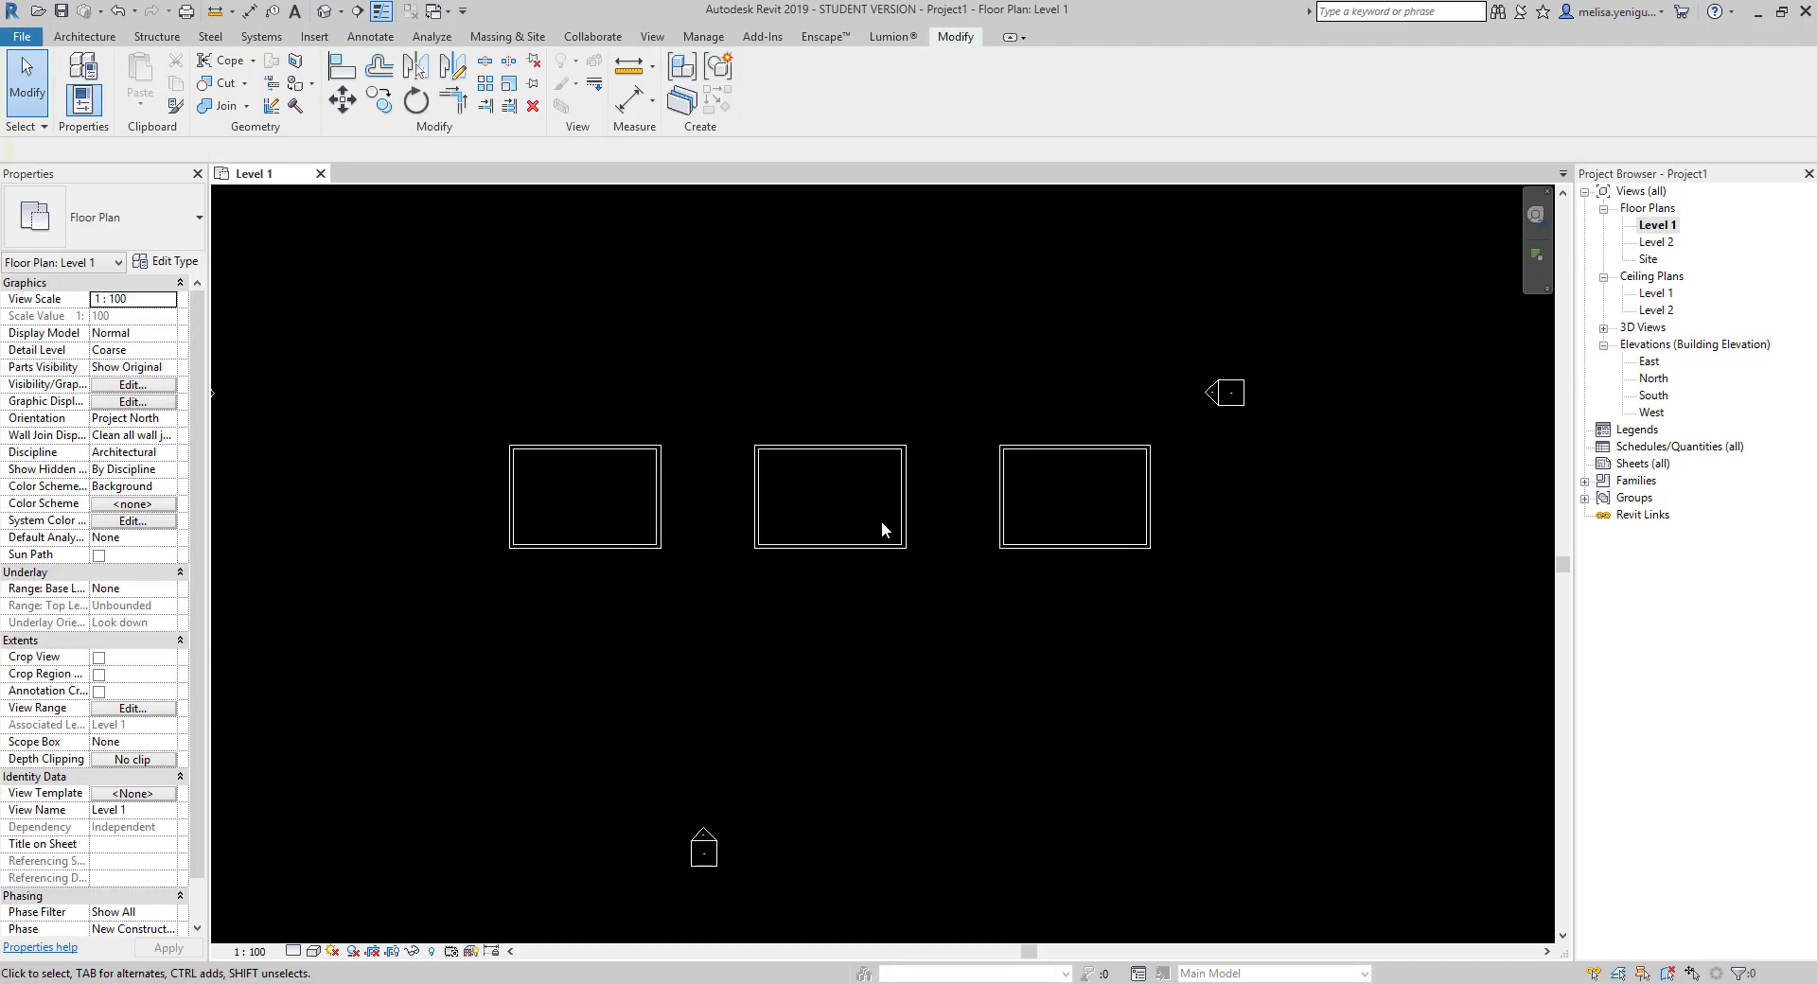
scroll(882, 523, "down", 1)
left_click(659, 481)
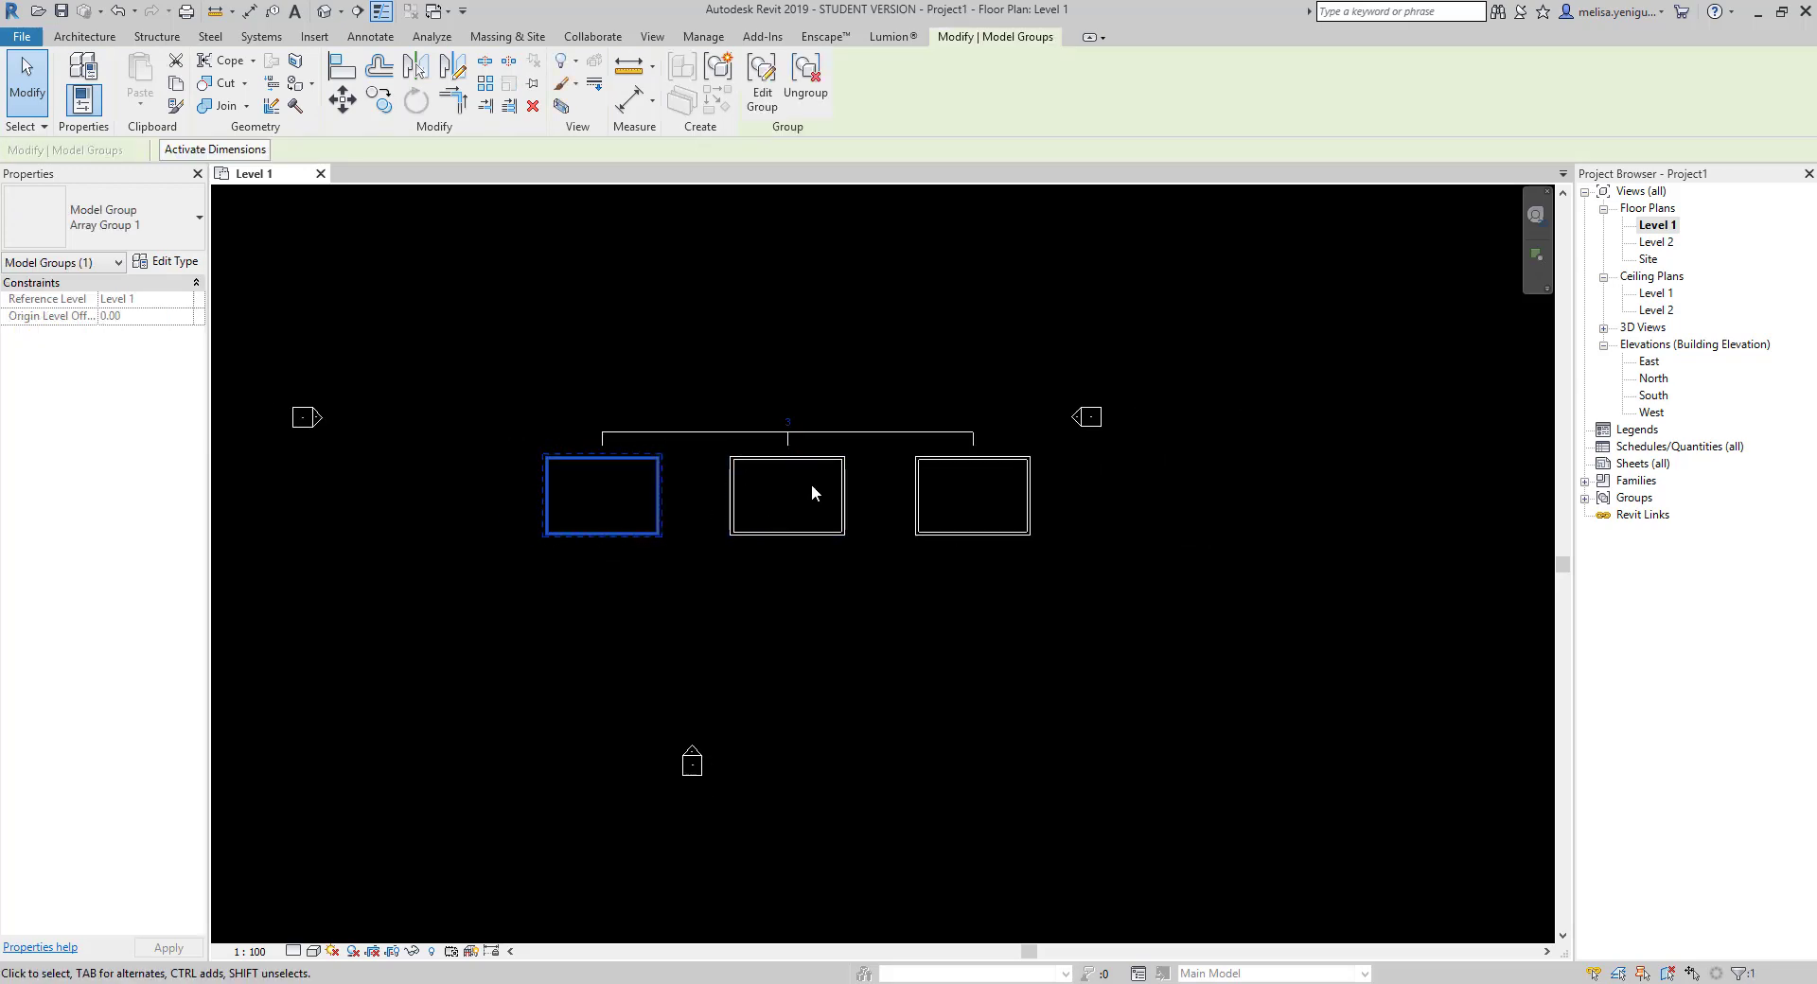
scroll(643, 430, "up", 2)
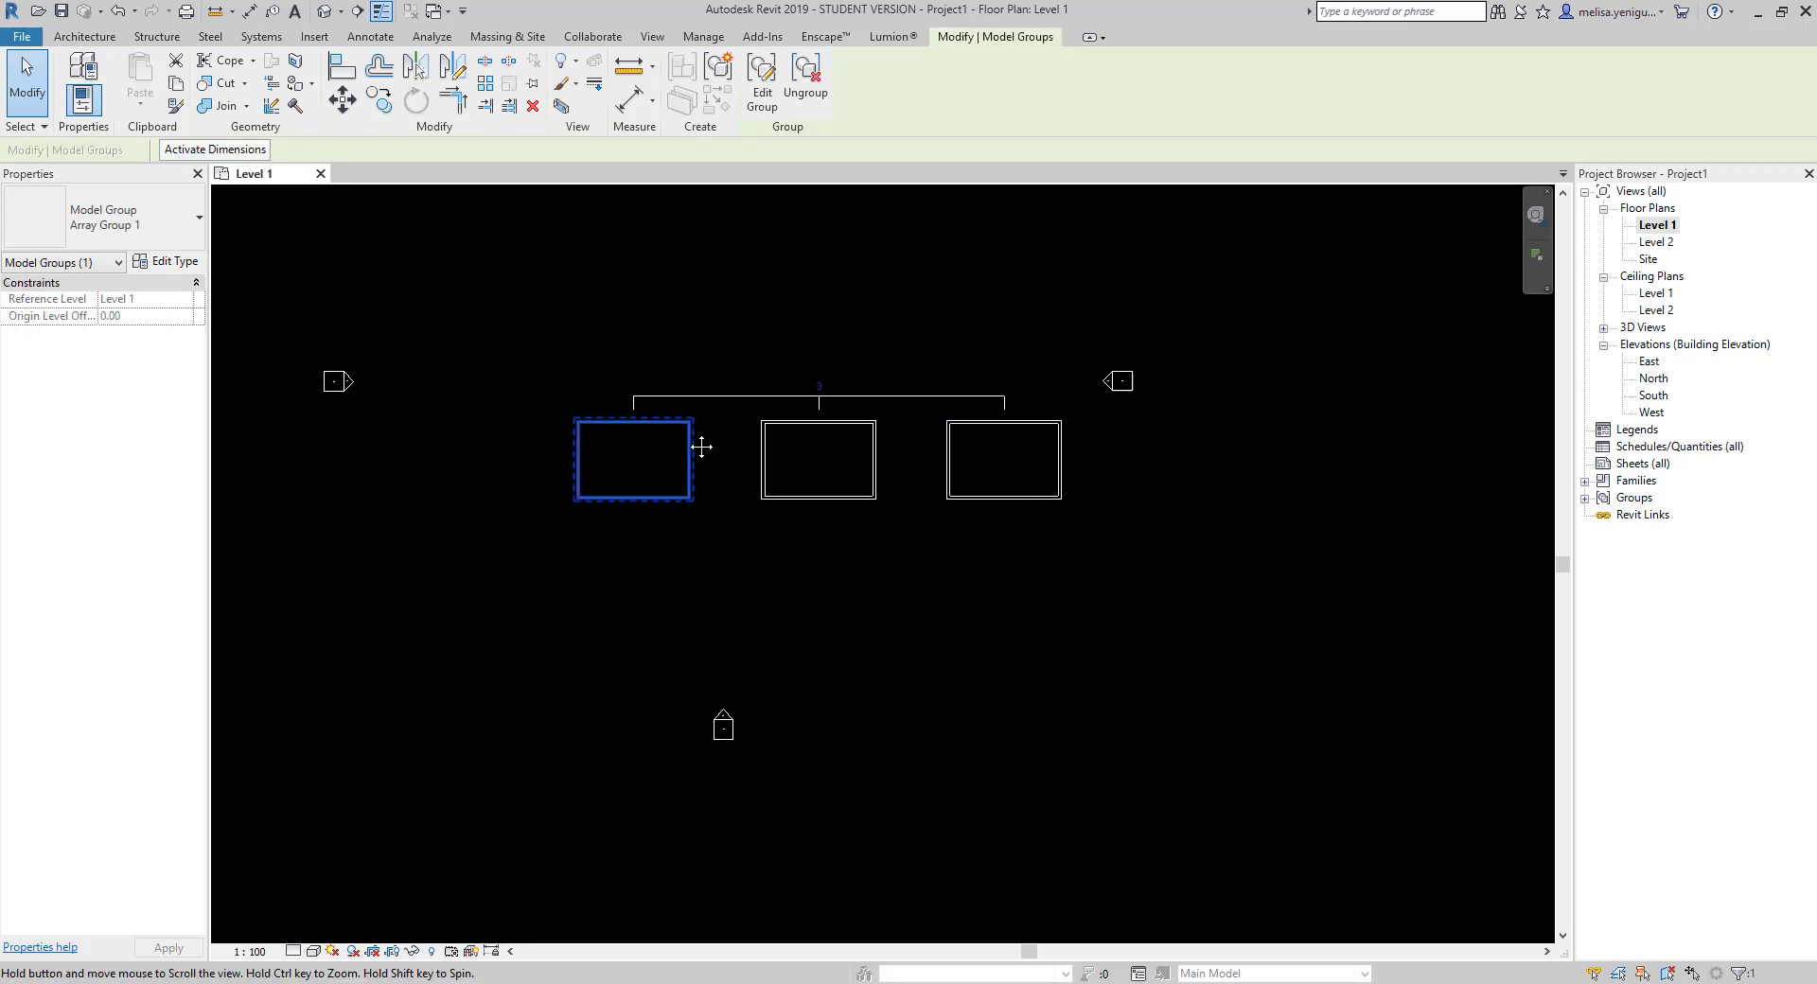
scroll(677, 449, "down", 2)
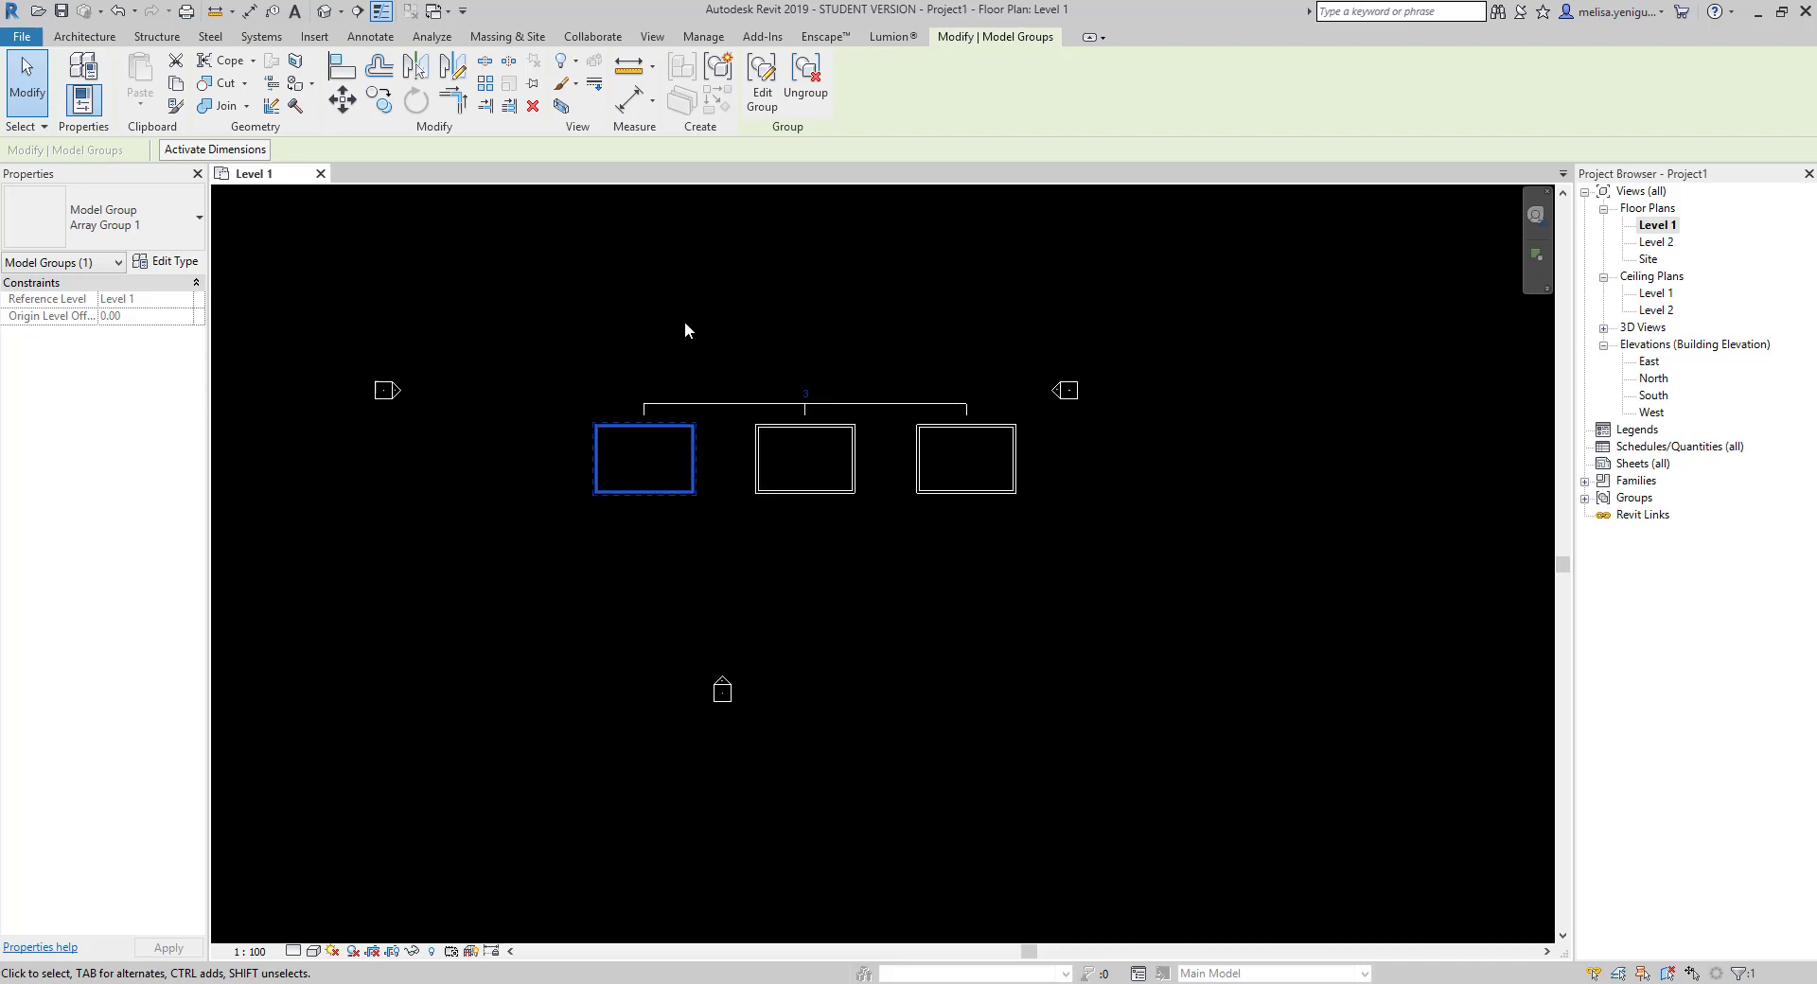
left_click(685, 326)
left_click(651, 435)
middle_click_drag(651, 435, 661, 365)
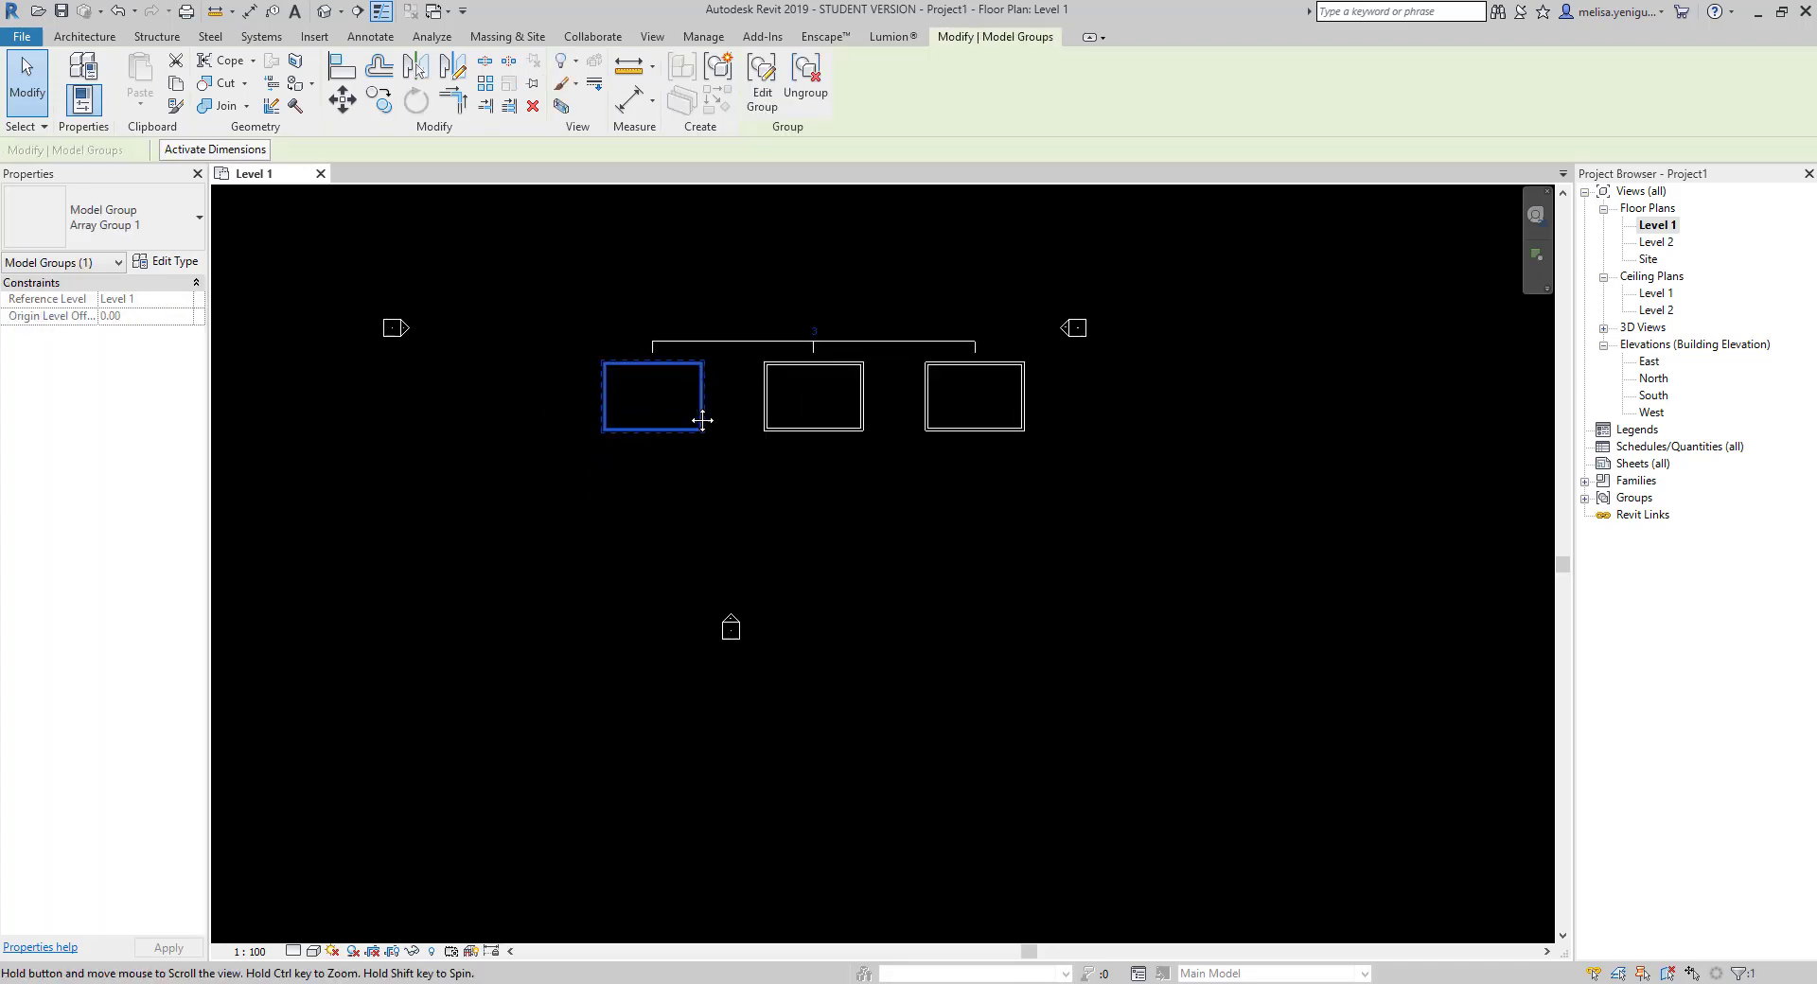
- Copy the group with CO and place the copy 1000 below the original
key("c")
key("o")
left_click(652, 369)
left_click(654, 516)
key("Escape")
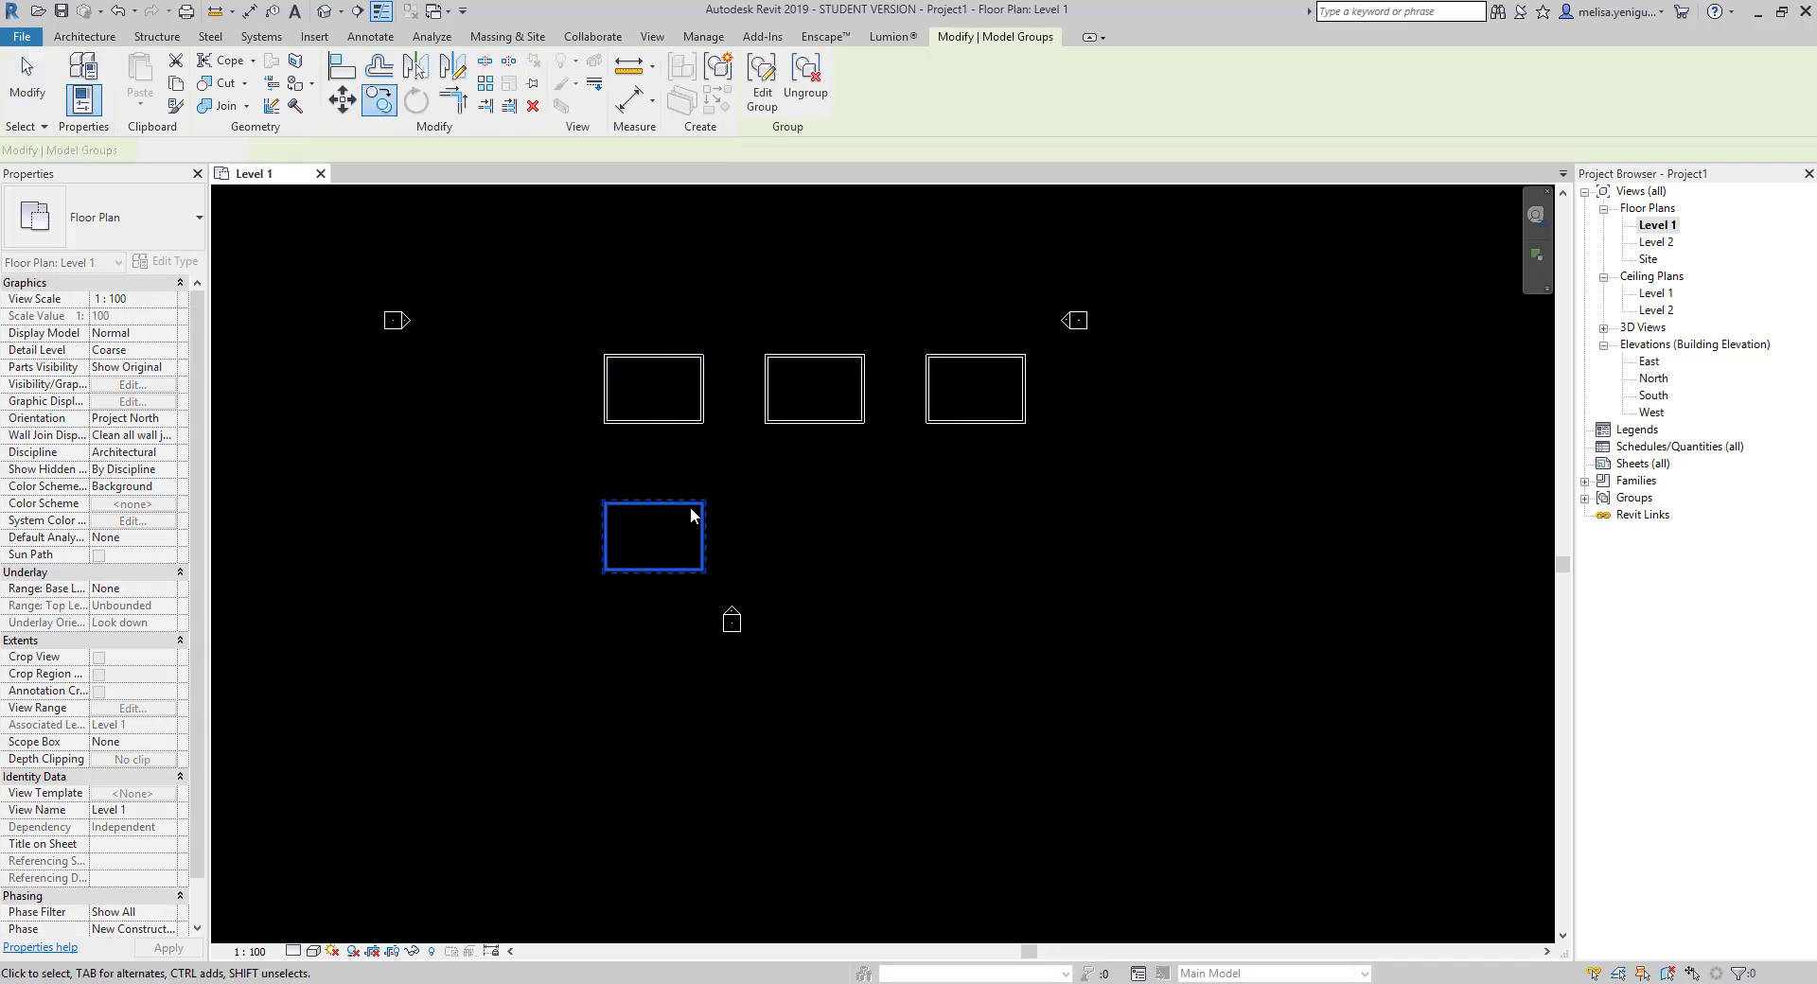
middle_click_drag(717, 522, 773, 502)
- Ungroup the copied rectangle and select its four walls
left_click(805, 81)
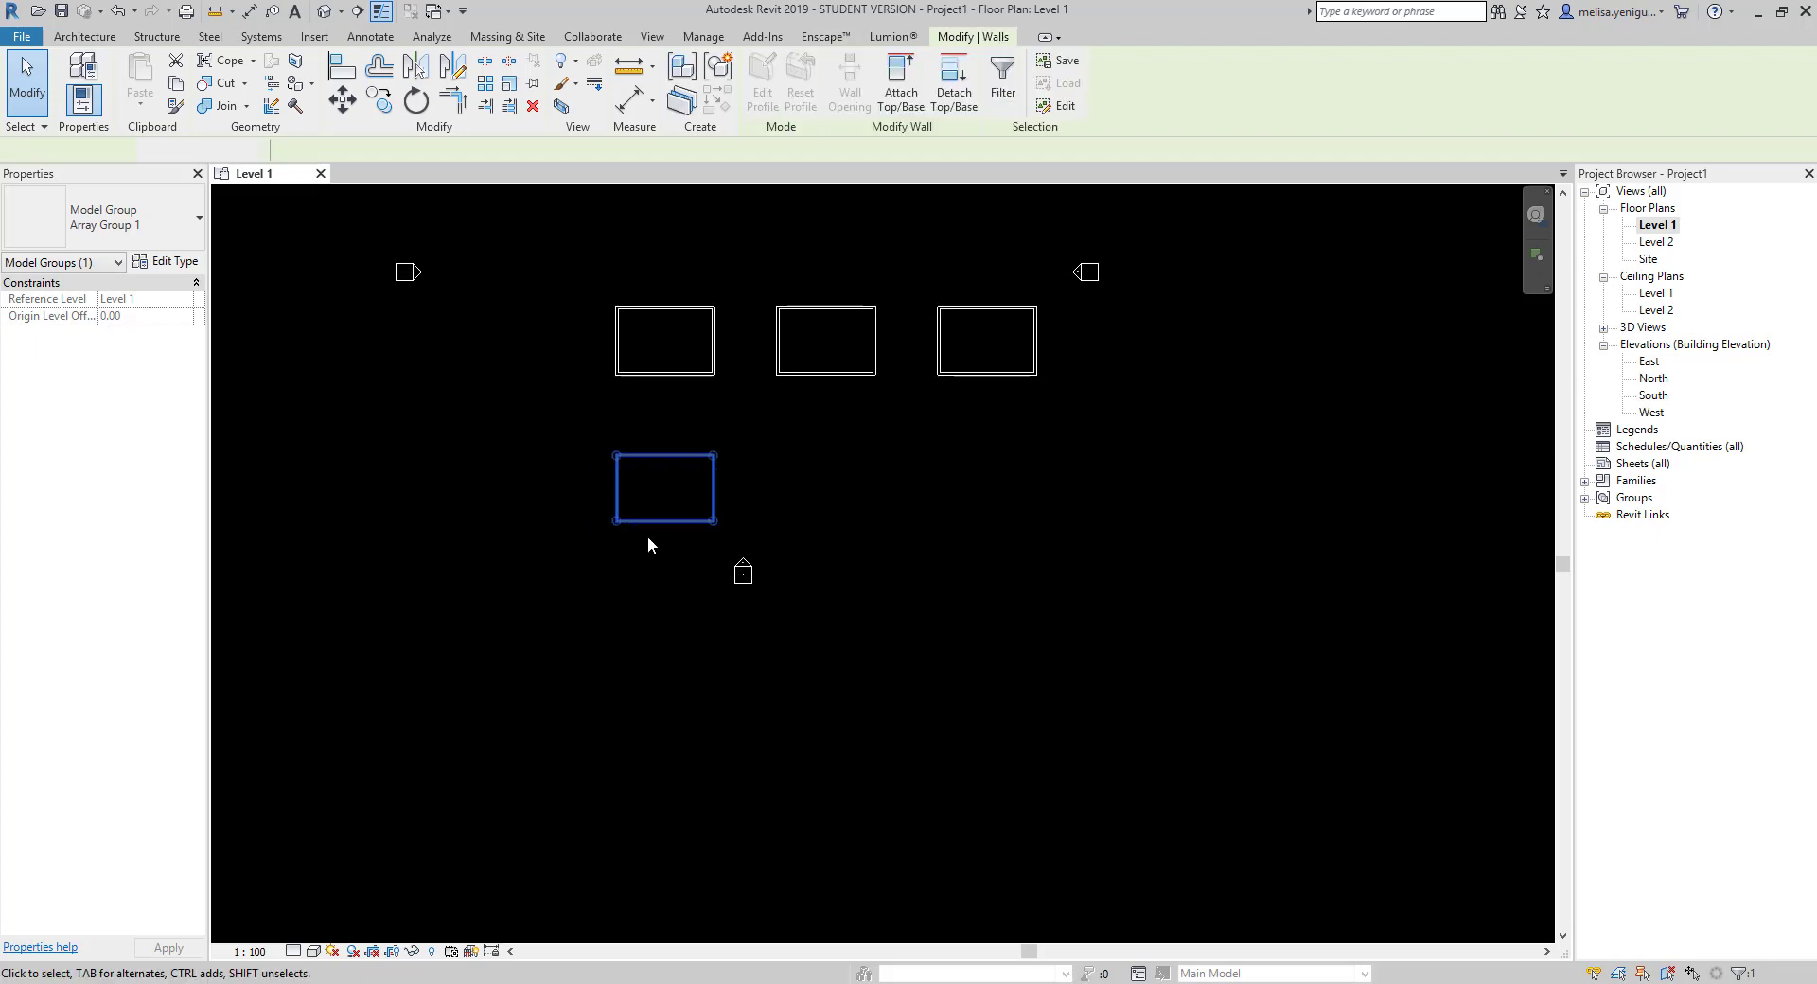
scroll(667, 472, "up", 2)
left_click(668, 468)
scroll(668, 467, "up", 2)
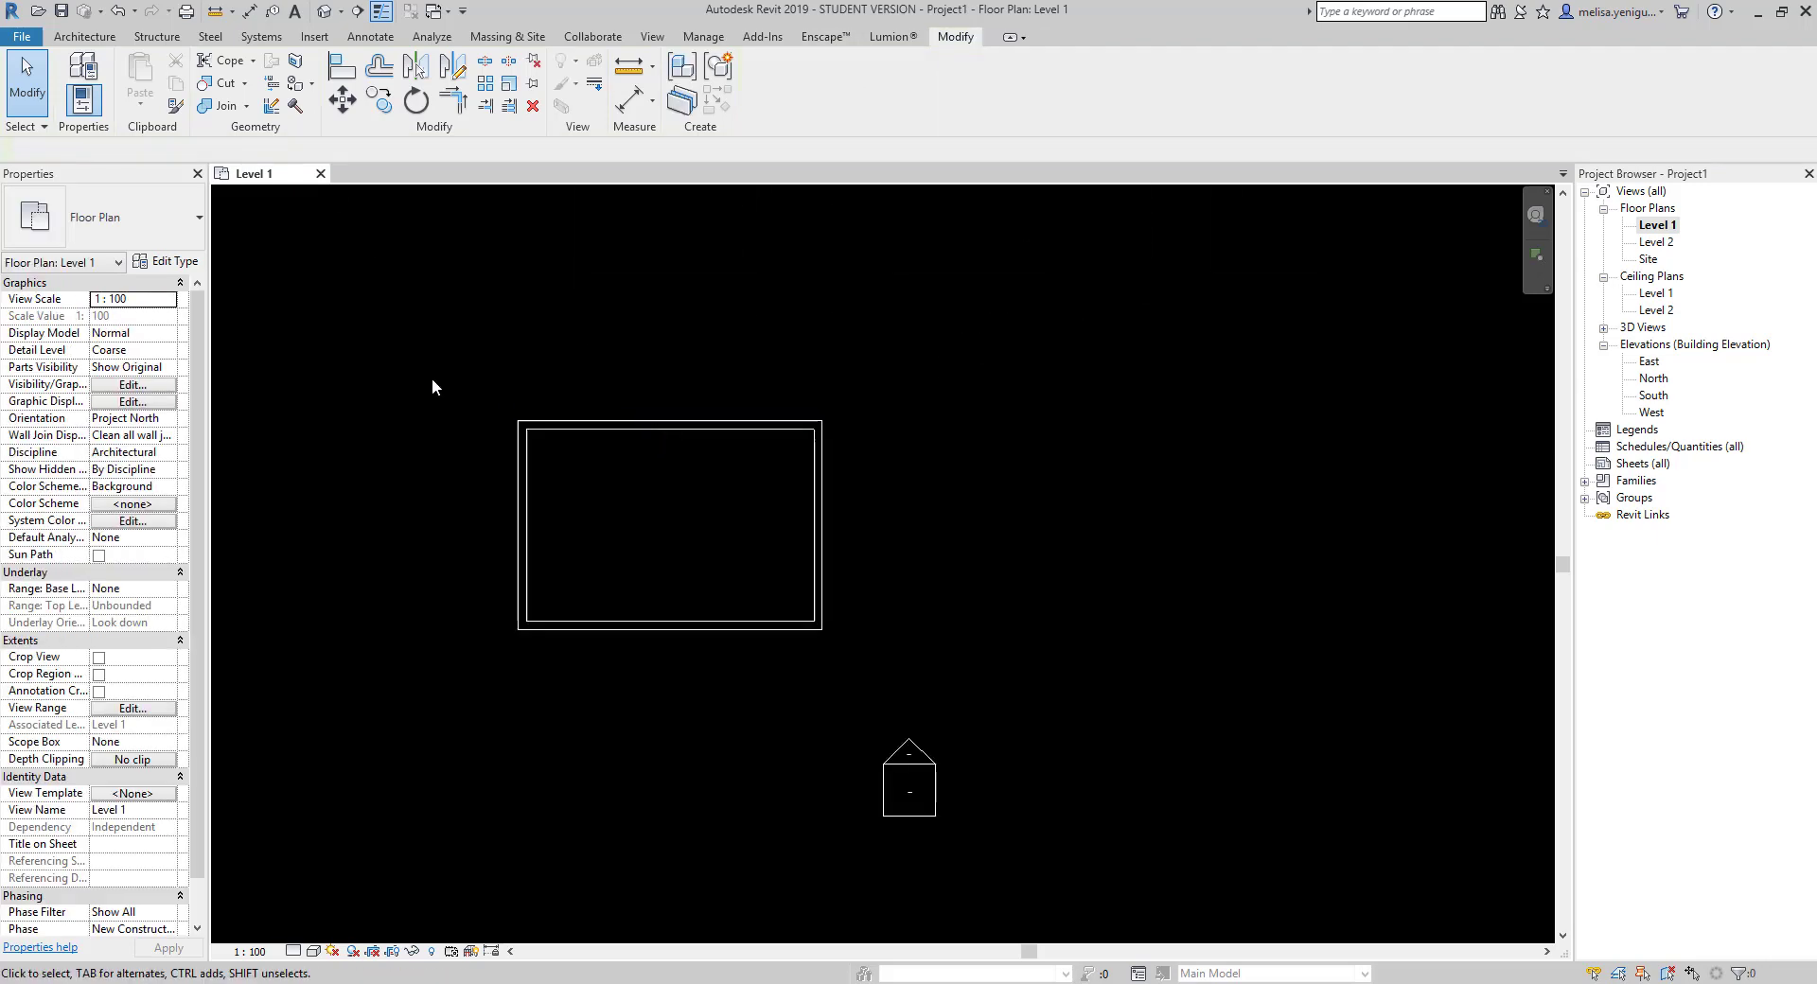
left_click_drag(431, 373, 907, 657)
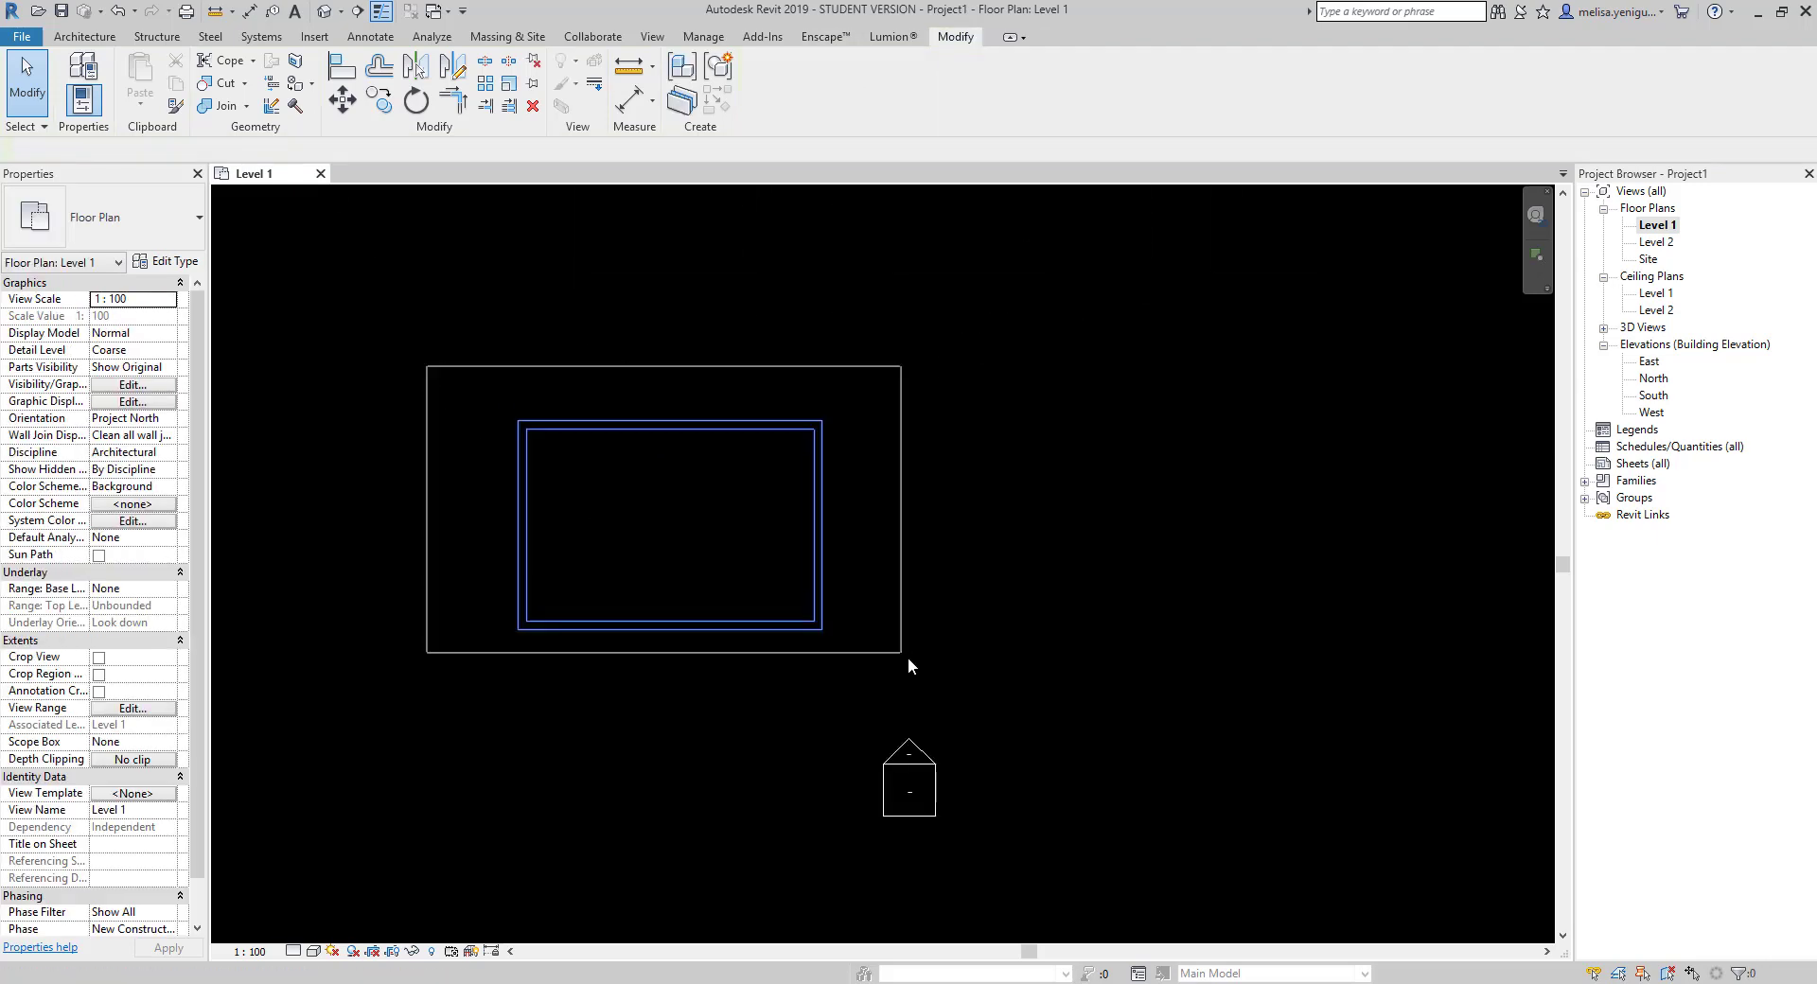
- Array the walls from their corner, with the last copy 5600 to the right
left_click(485, 82)
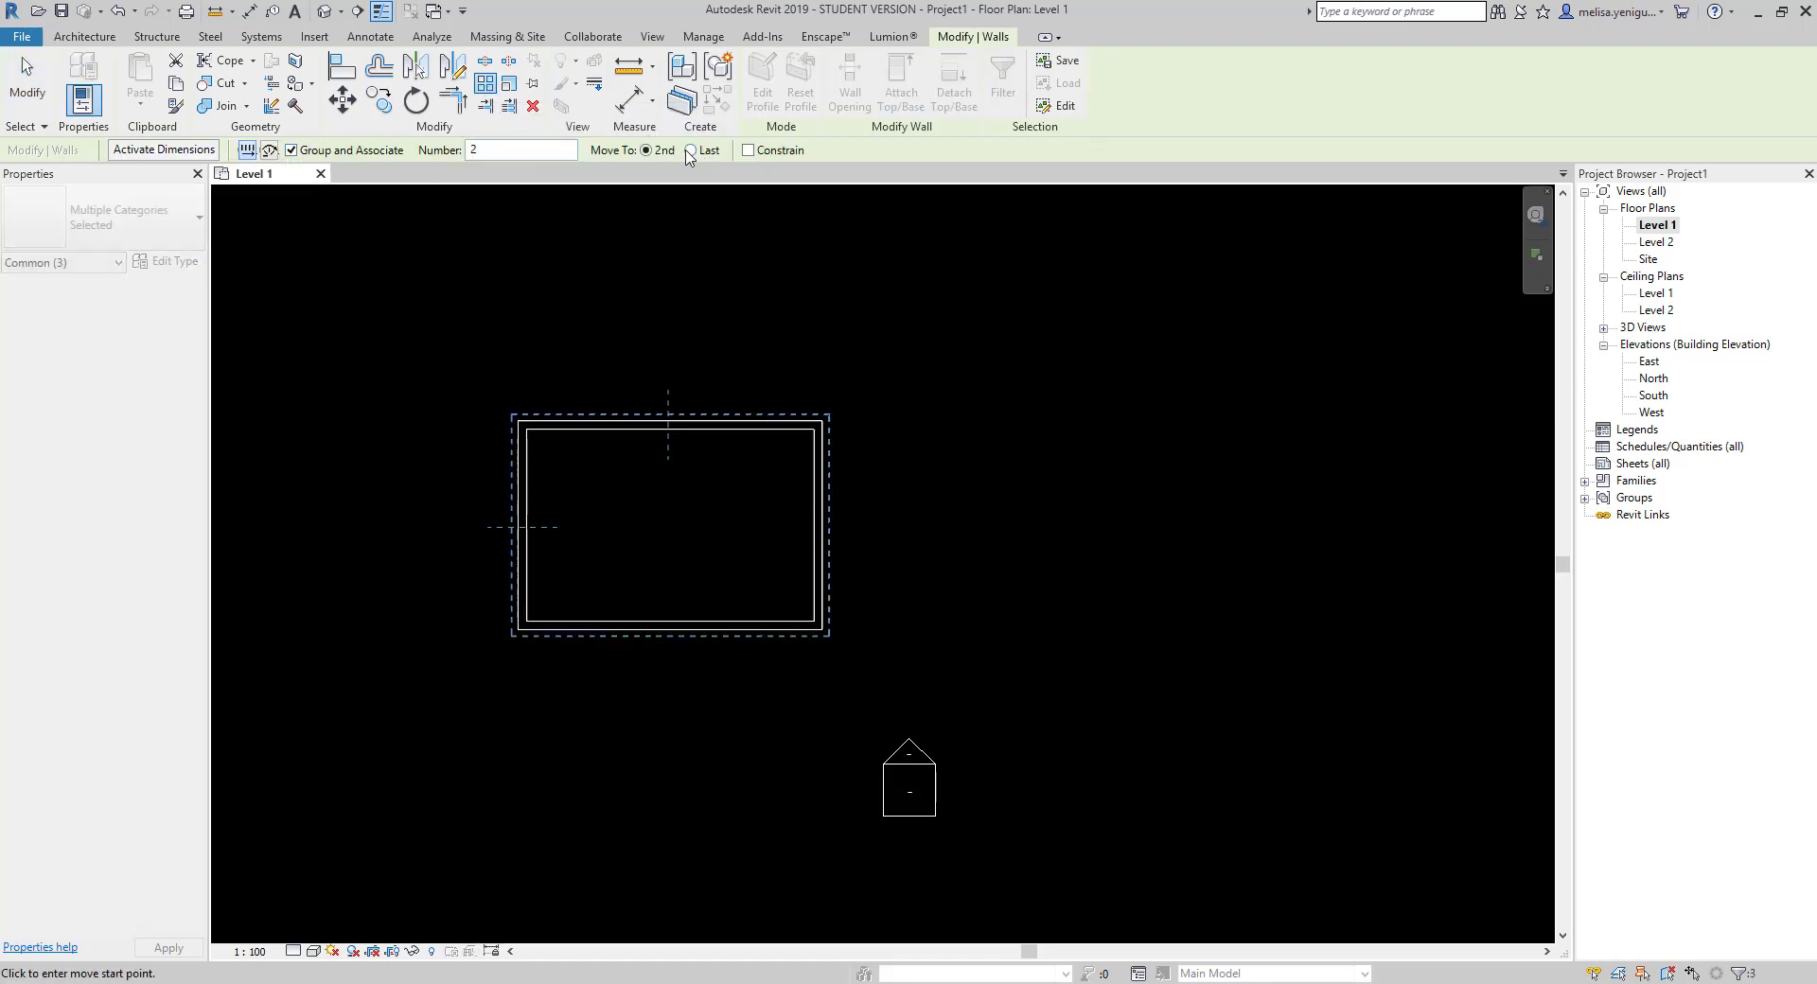
scroll(527, 244, "down", 3)
scroll(532, 427, "up", 3)
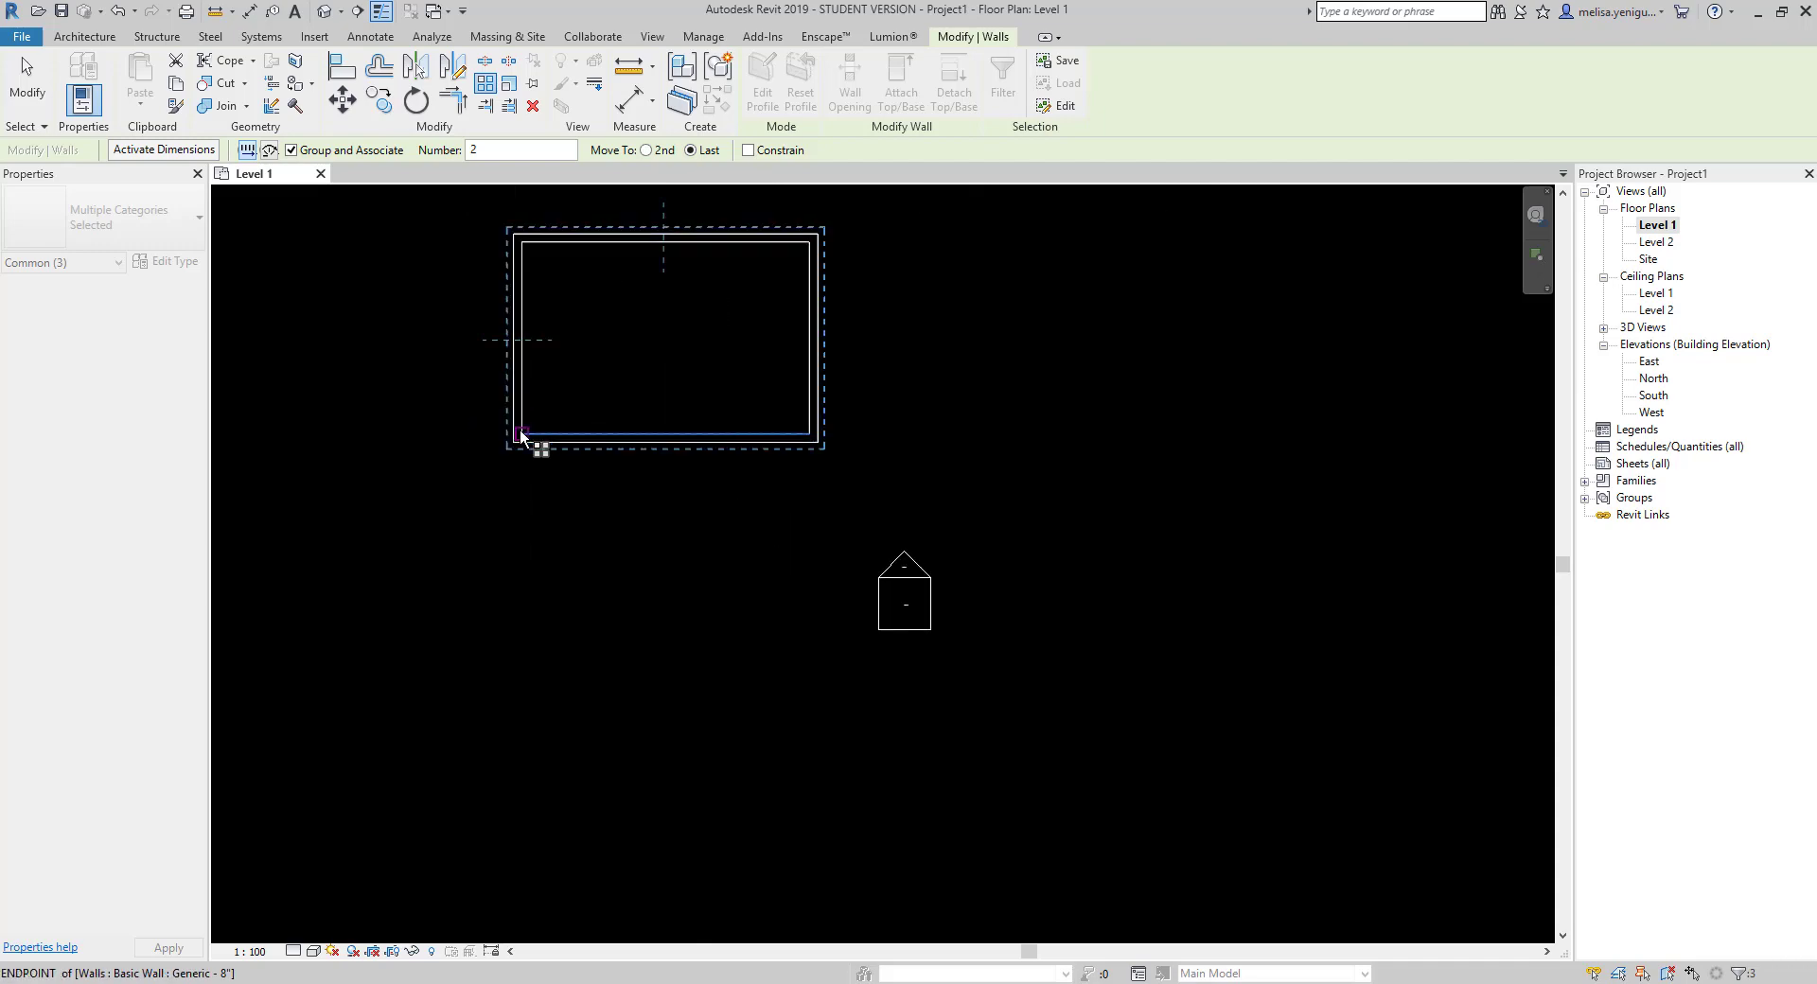
left_click(525, 436)
scroll(485, 445, "down", 3)
scroll(488, 443, "down", 2)
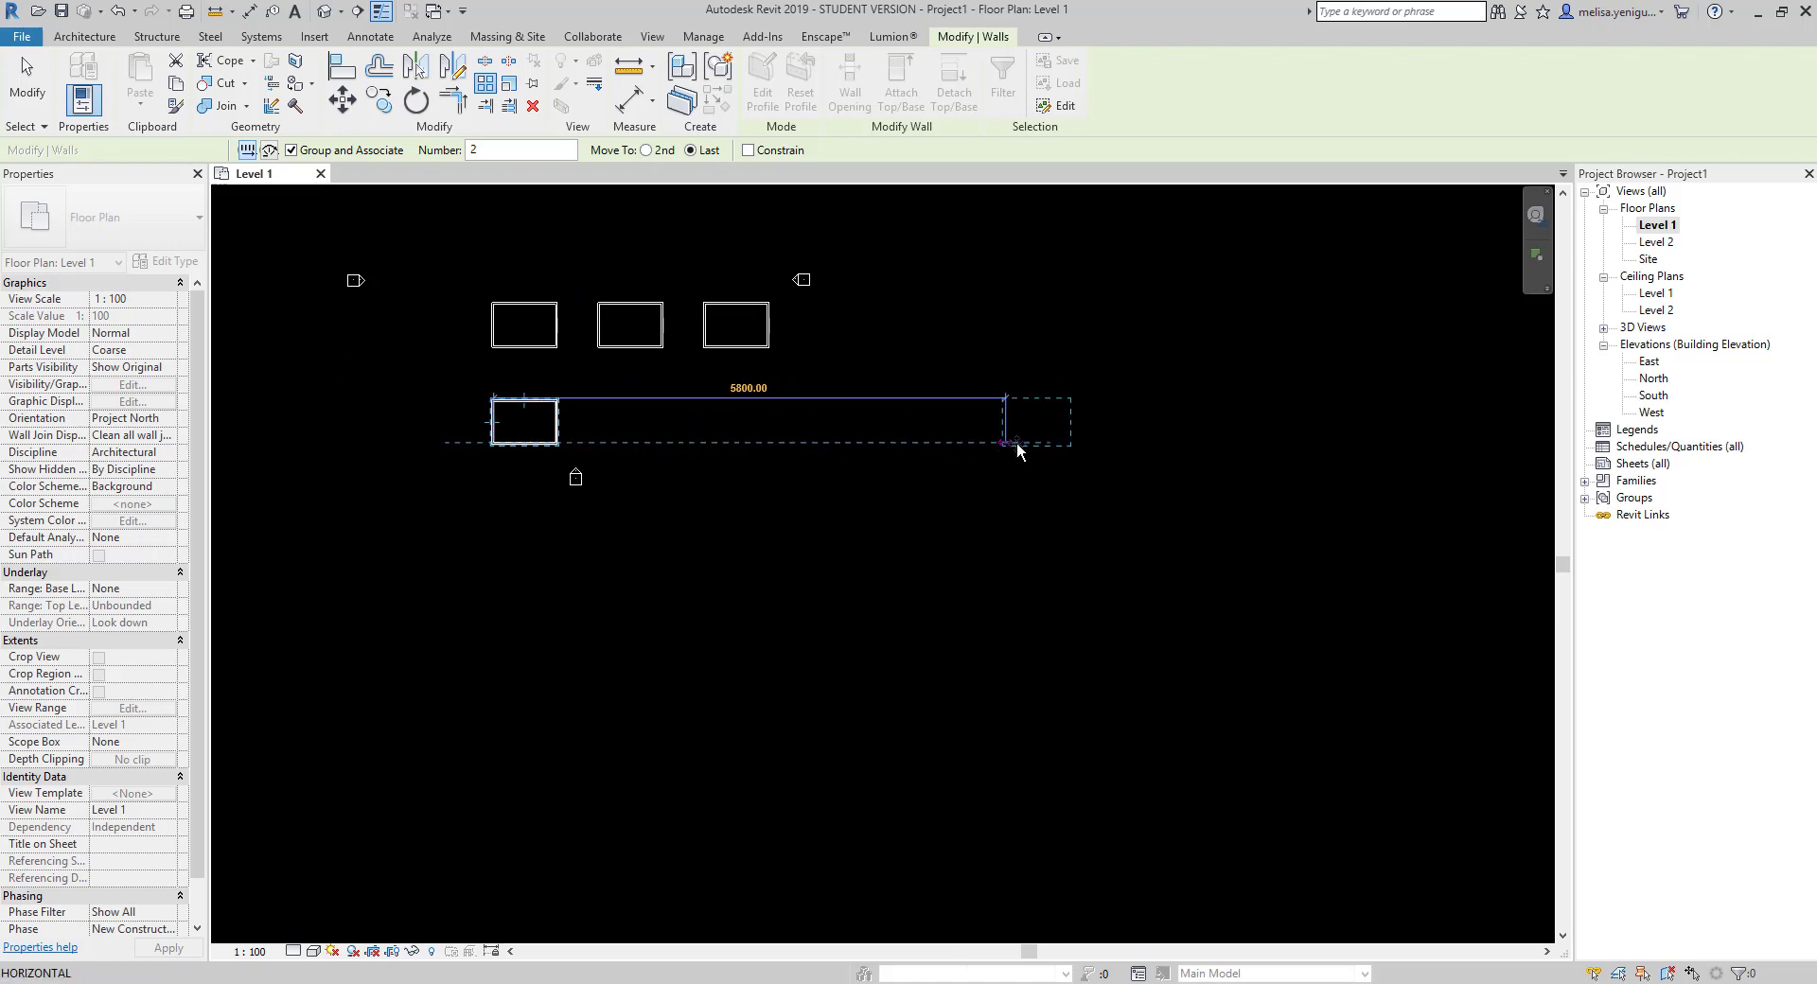
left_click(1016, 441)
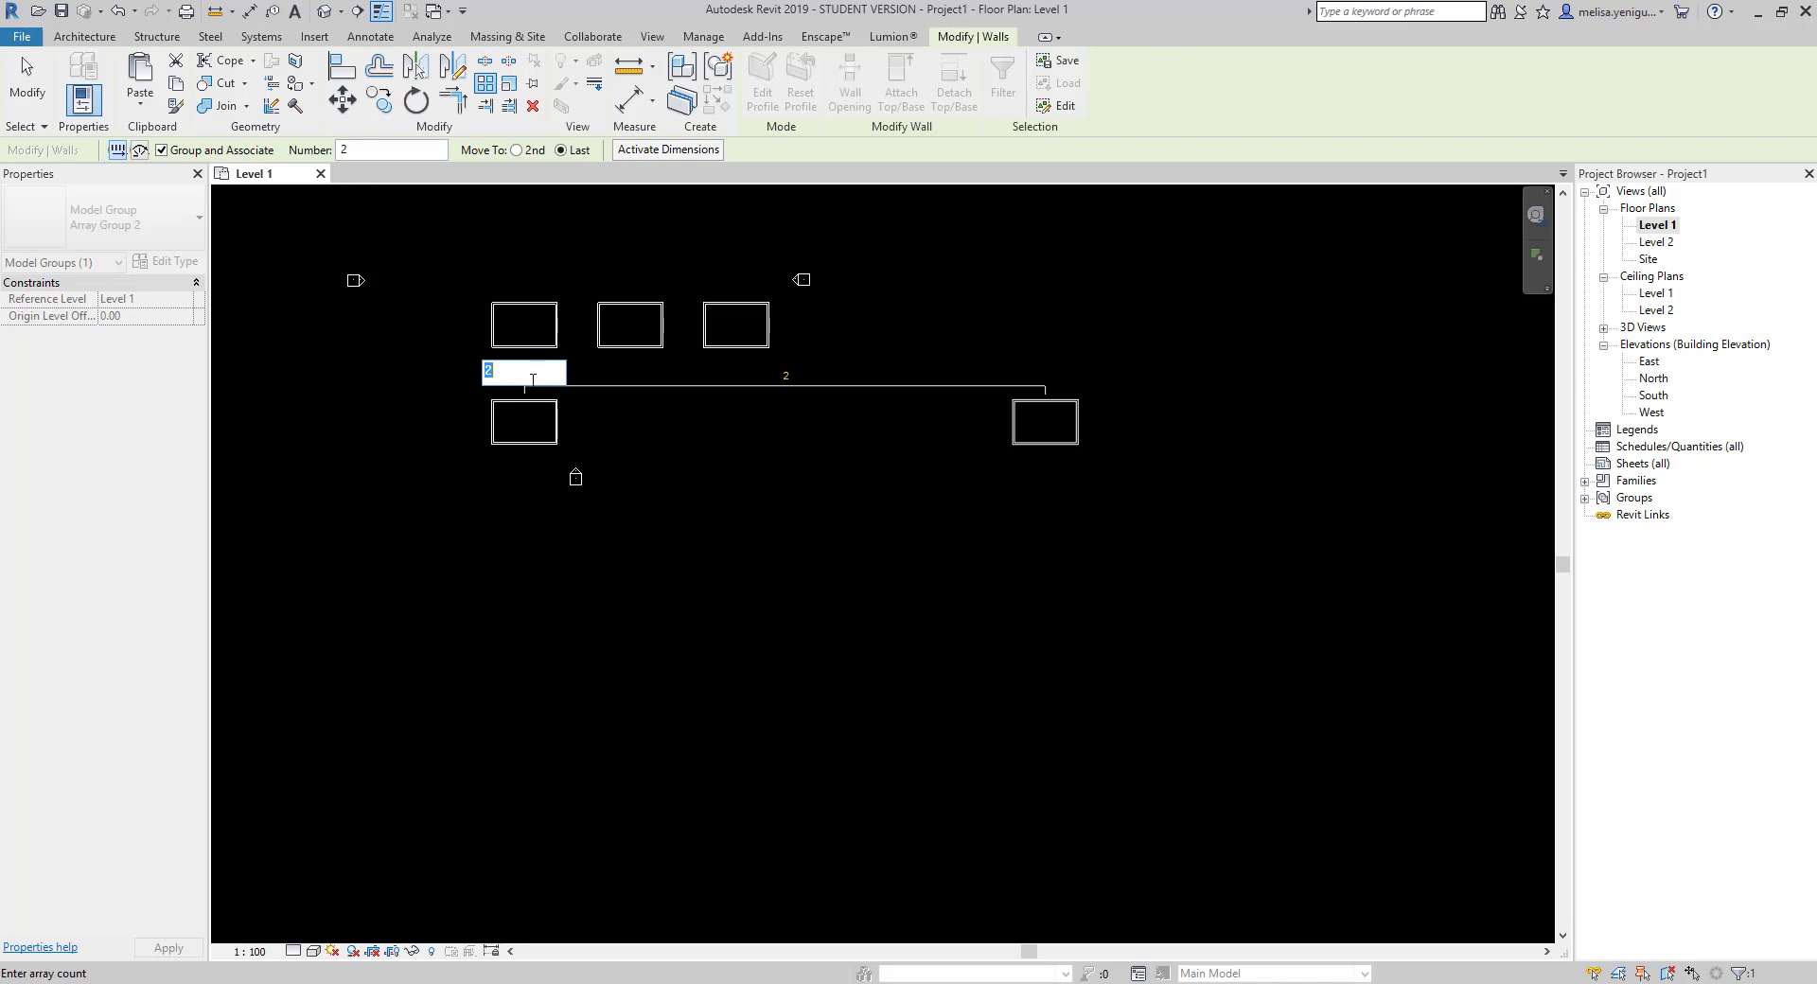
type("6")
- Accept a count of 6, then change the array count to 3 and deselect
key("Return")
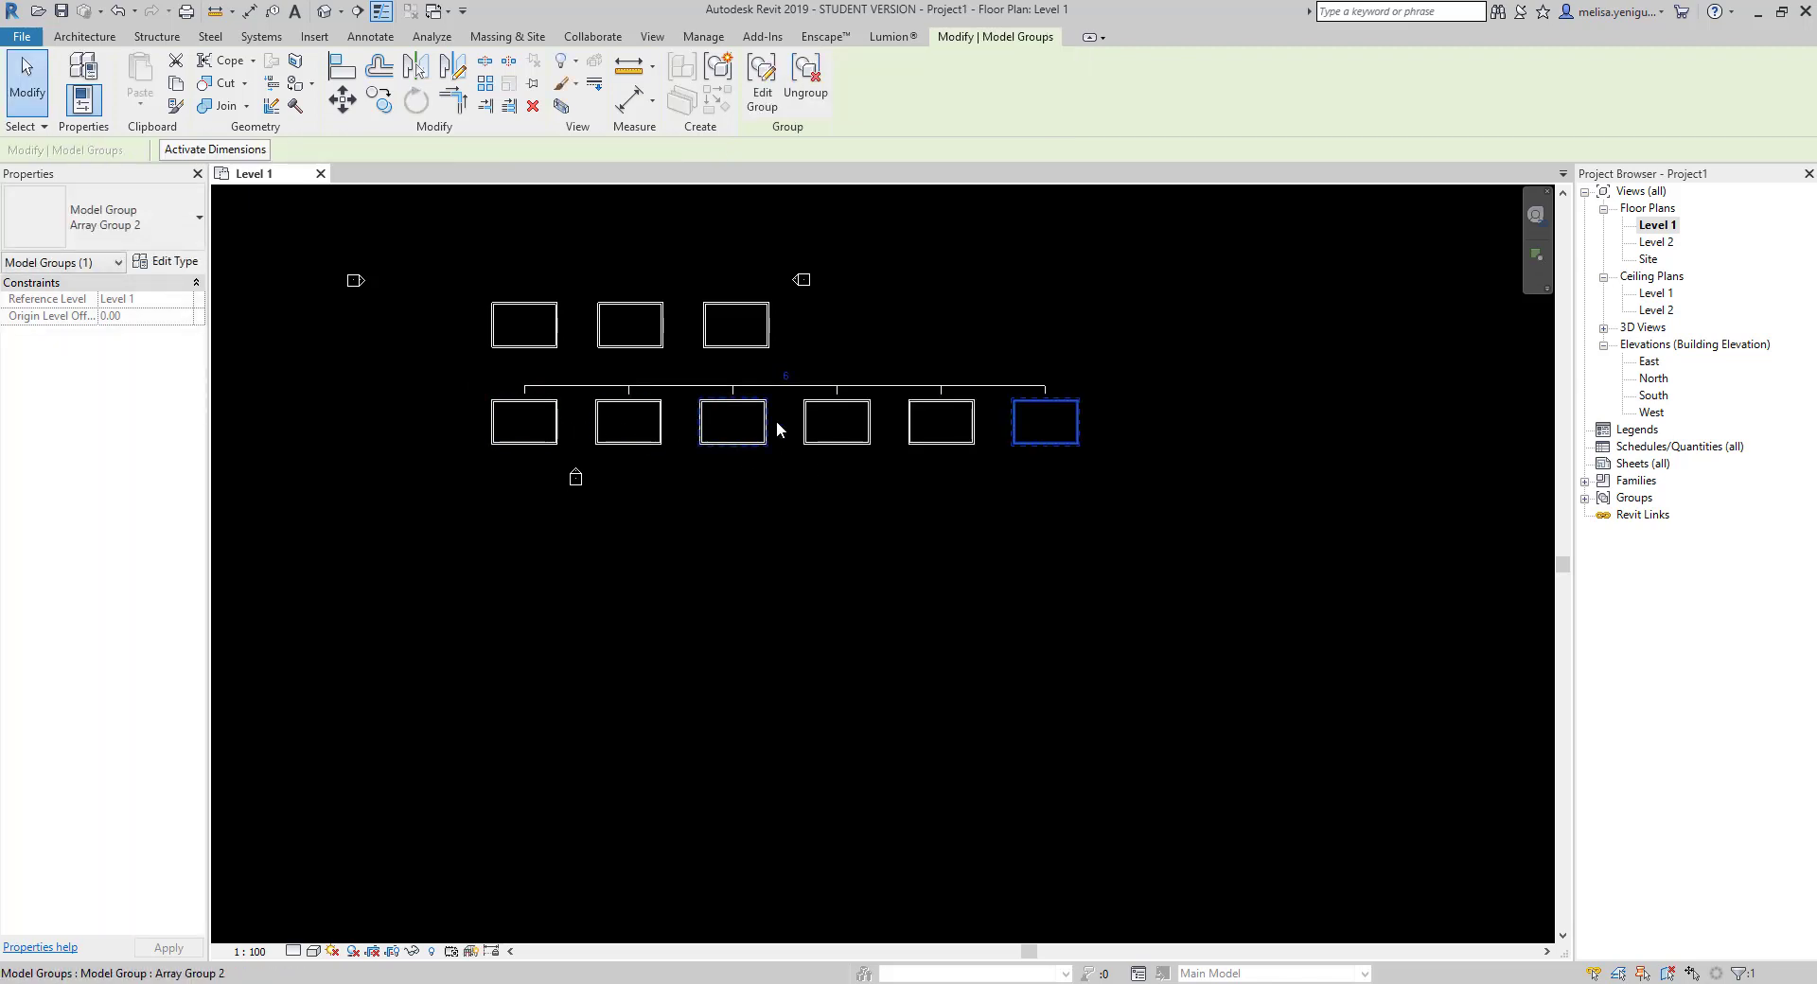
left_click(787, 375)
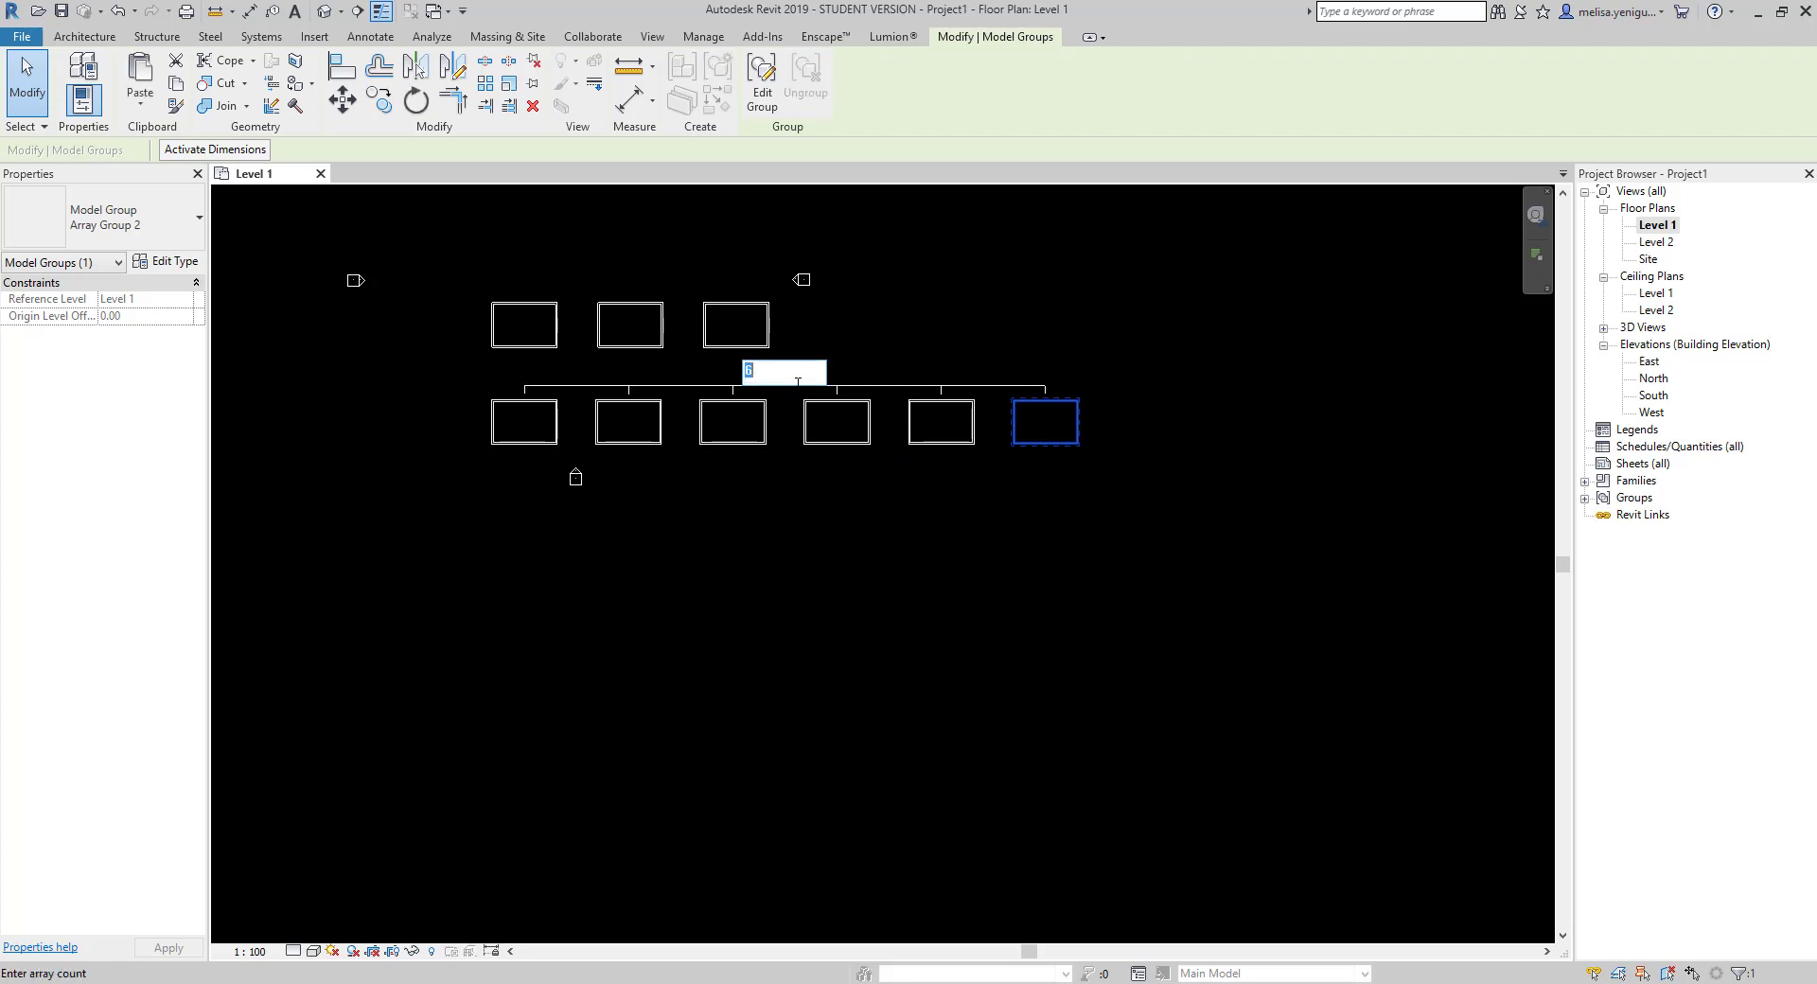
type("3")
key("Return")
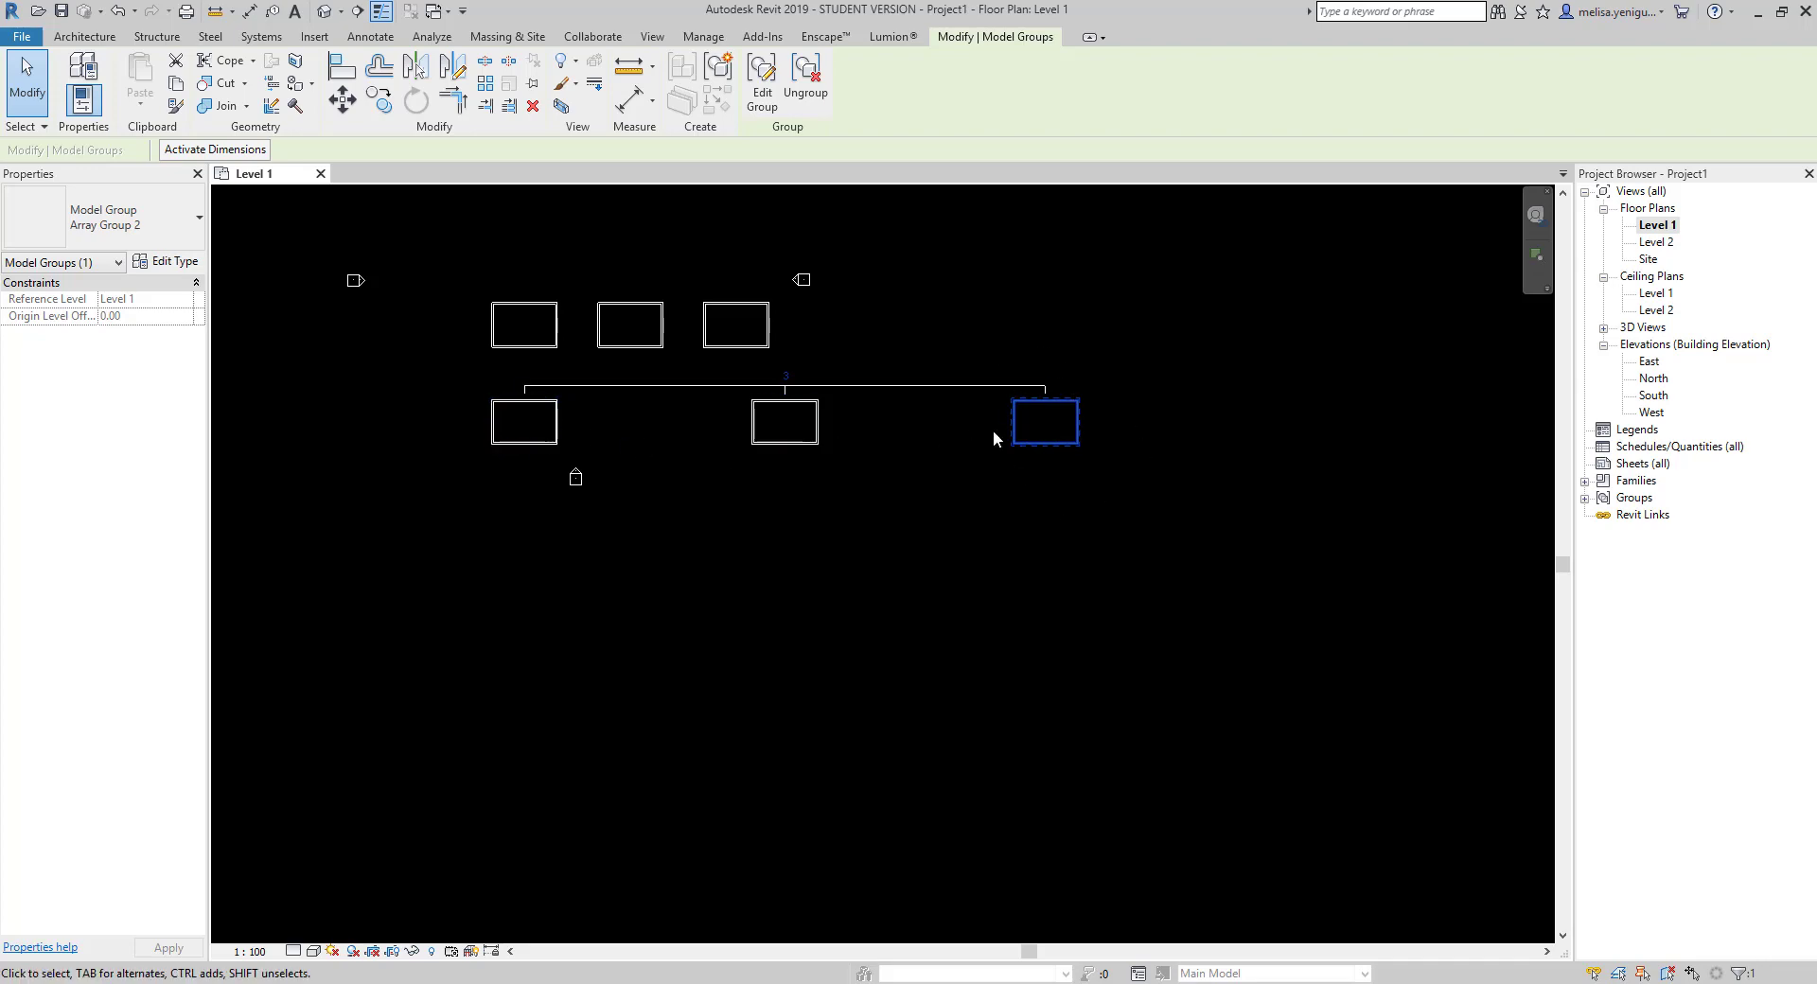
left_click(548, 322)
- Select the lower row of wall rectangles and delete it
scroll(502, 365, "up", 2)
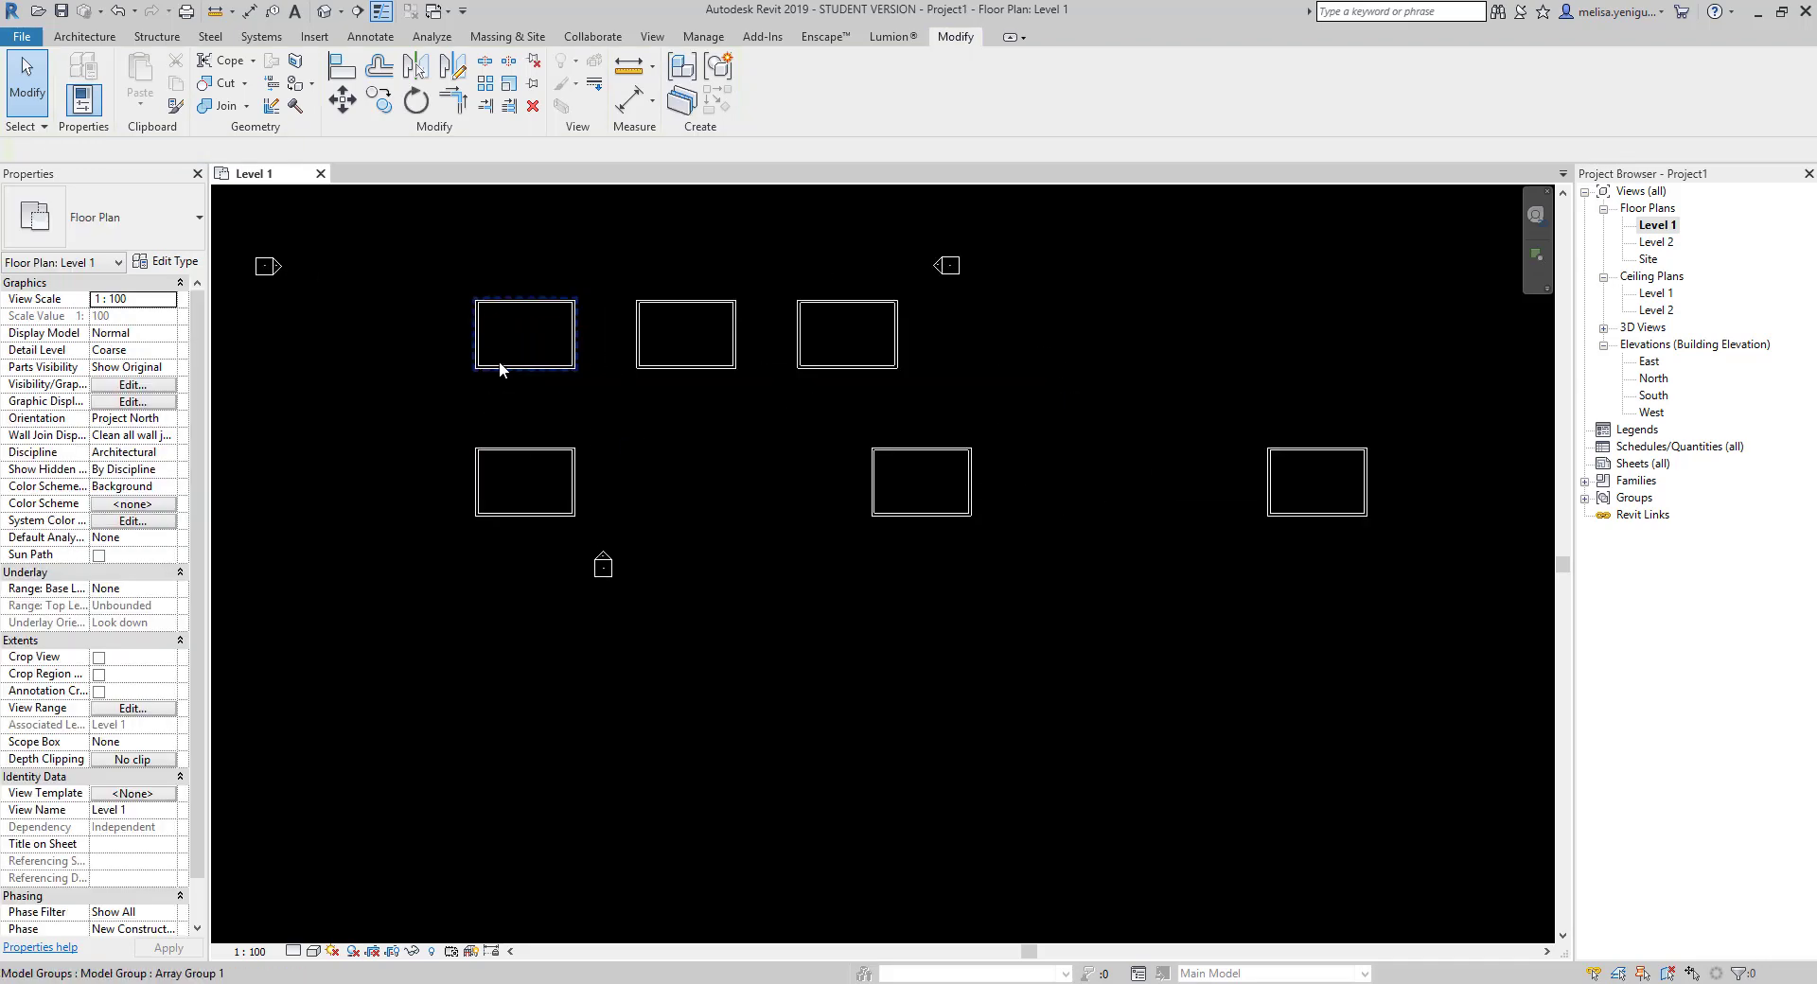
scroll(482, 360, "up", 1)
scroll(480, 374, "up", 2)
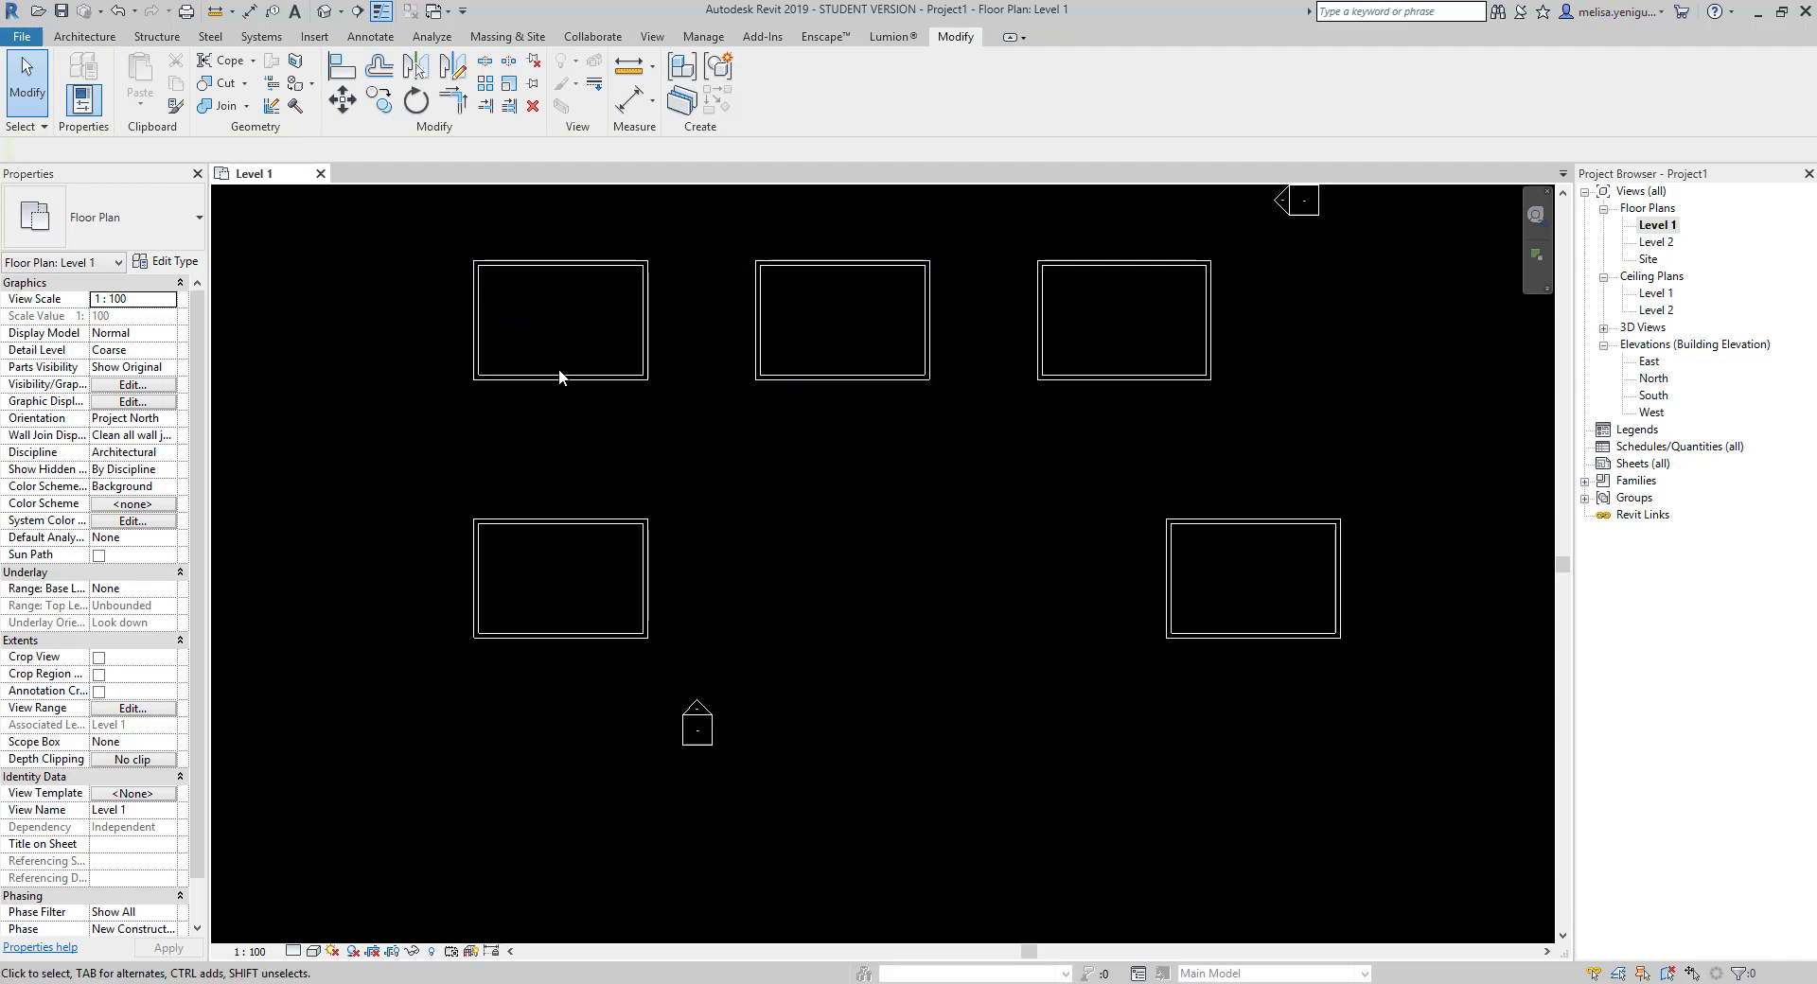
scroll(610, 394, "down", 3)
scroll(581, 366, "down", 1)
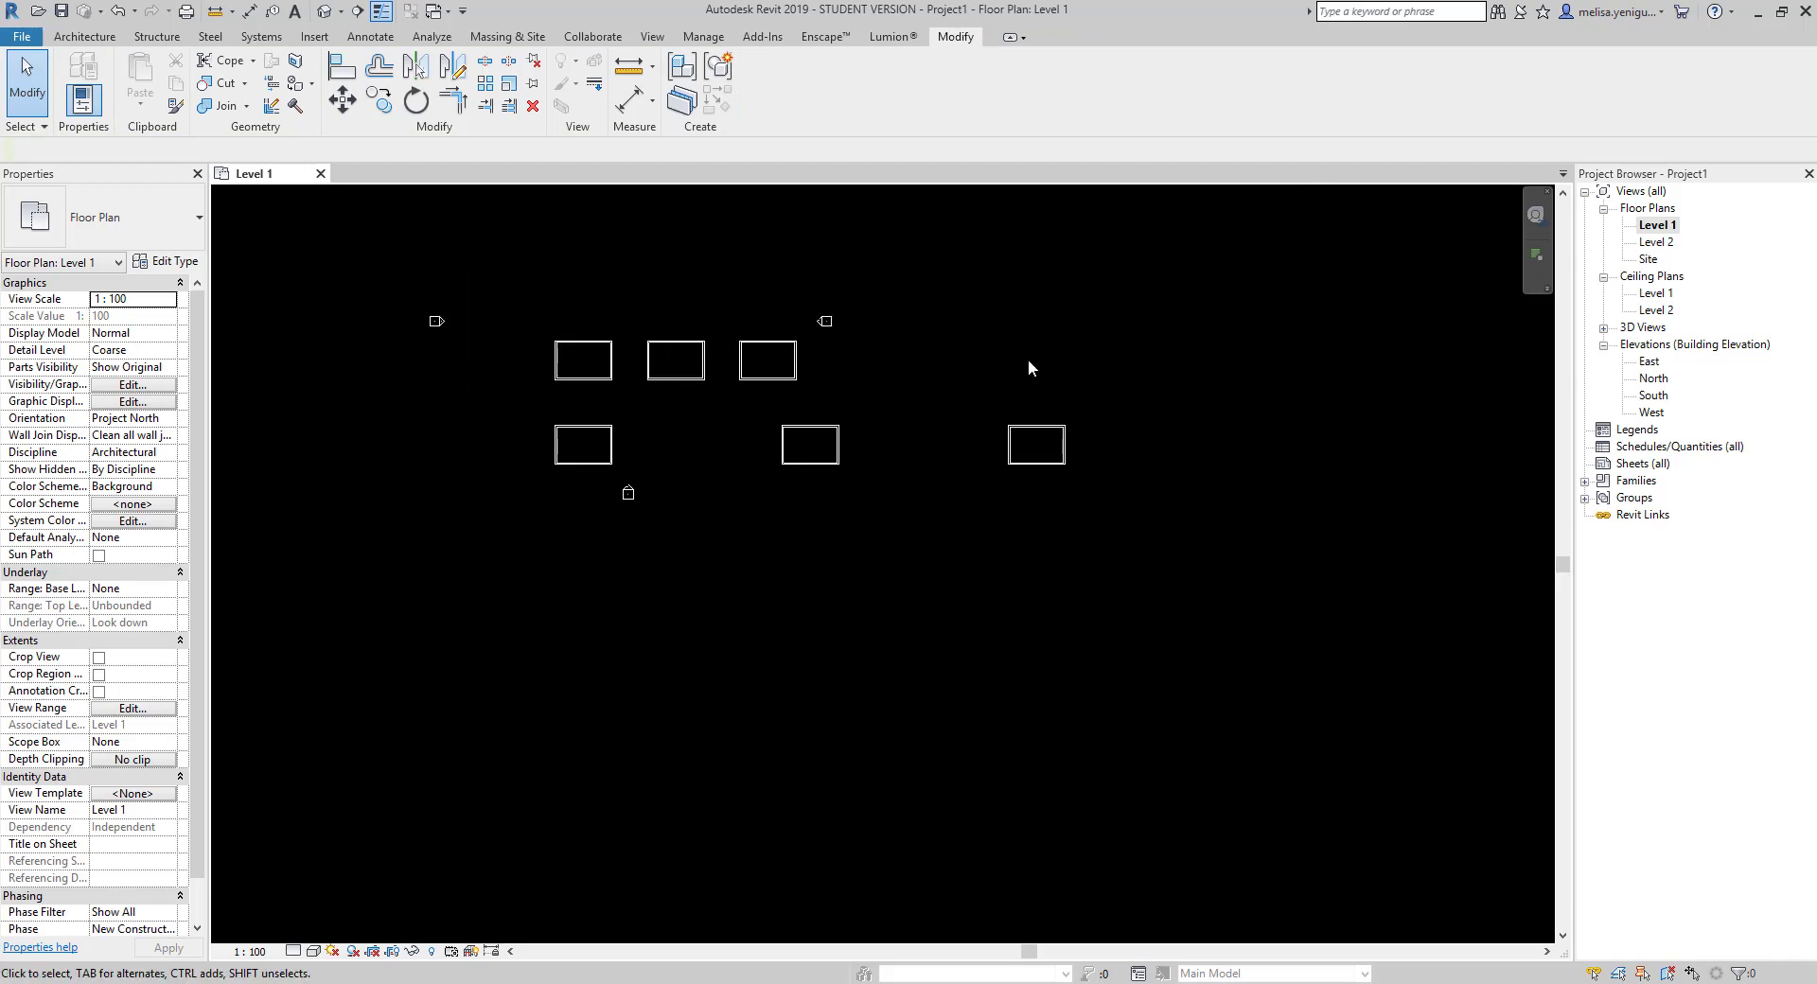
left_click_drag(1149, 484, 587, 421)
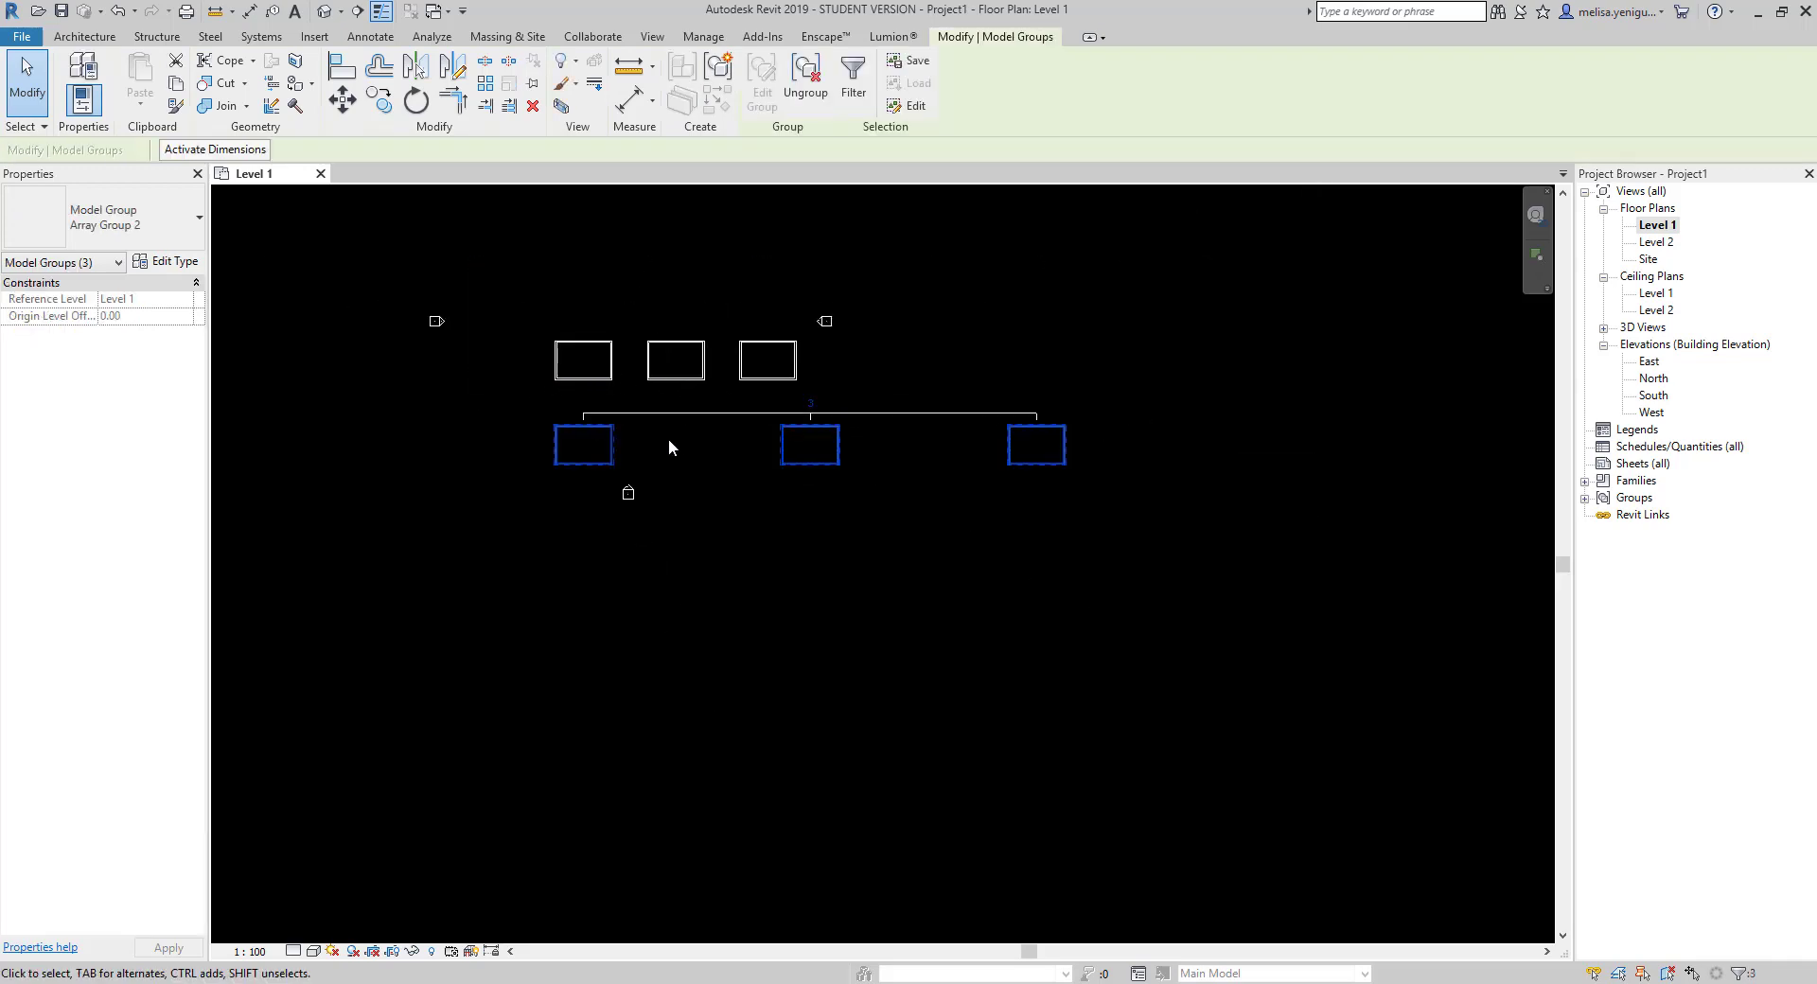
key("Delete")
- Select the first rectangle's model group in the upper array
scroll(592, 360, "up", 3)
left_click(580, 321)
middle_click_drag(605, 352, 698, 434)
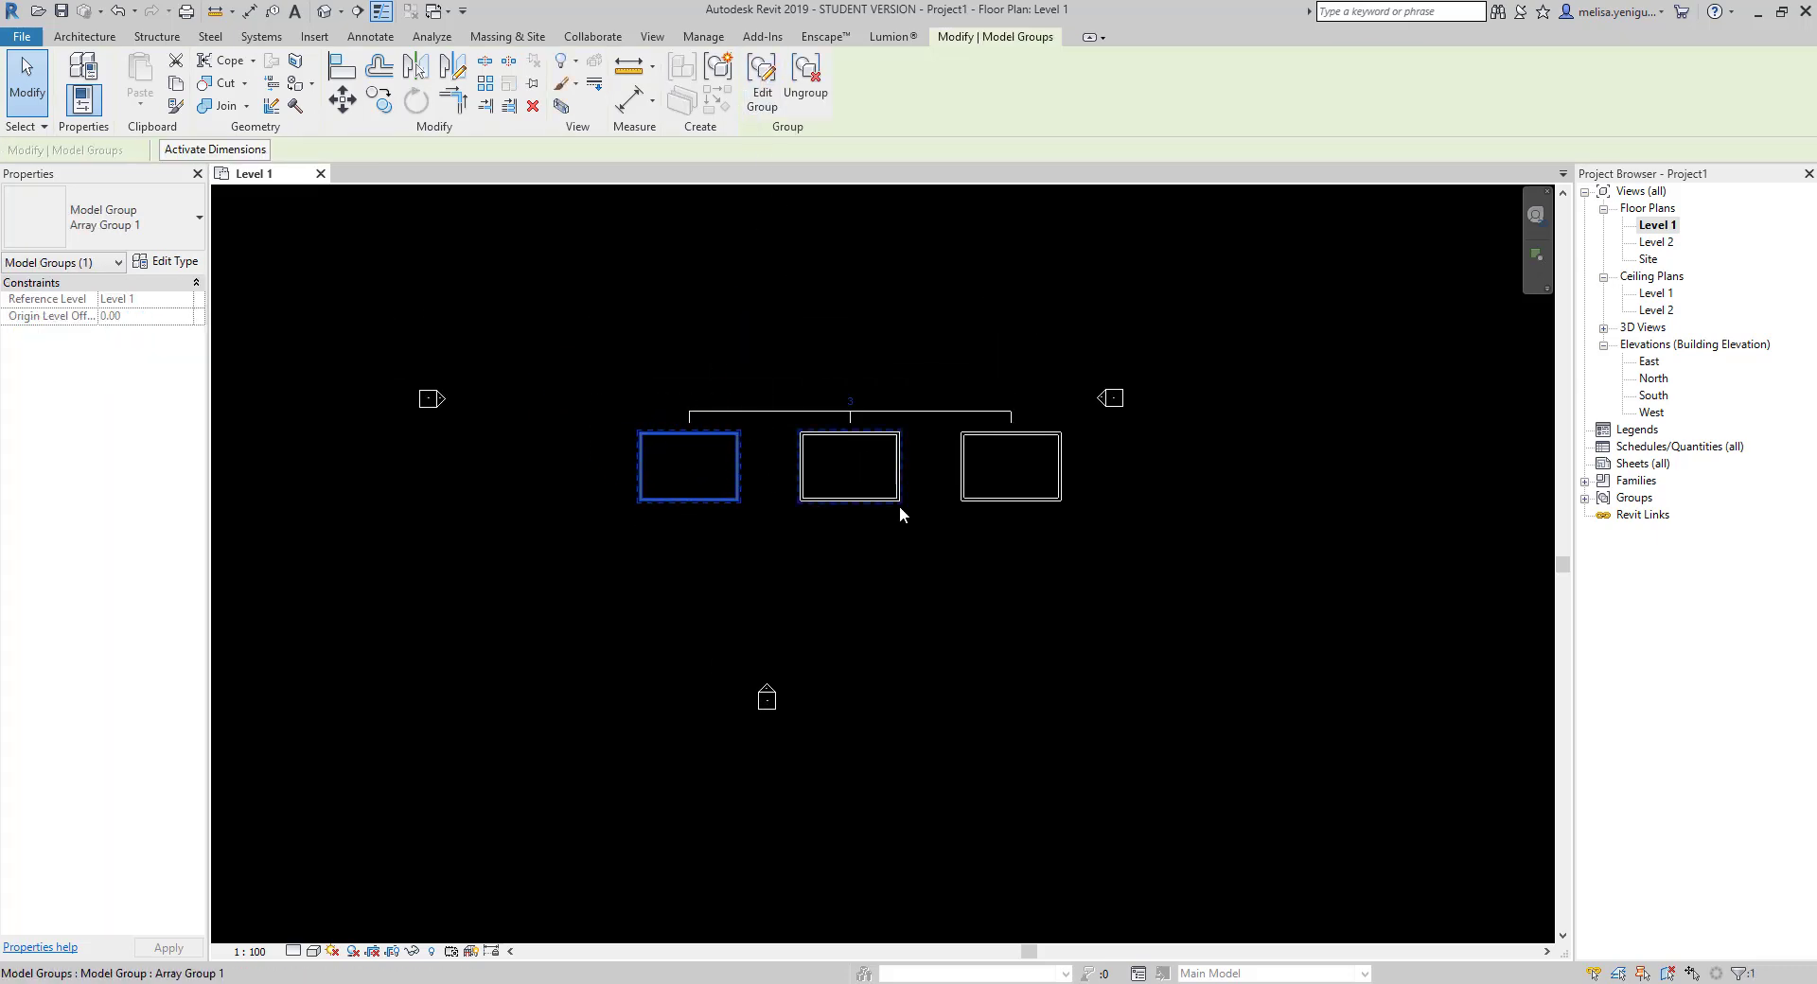
- Edit the array group and select the first rectangle's four walls
left_click(762, 92)
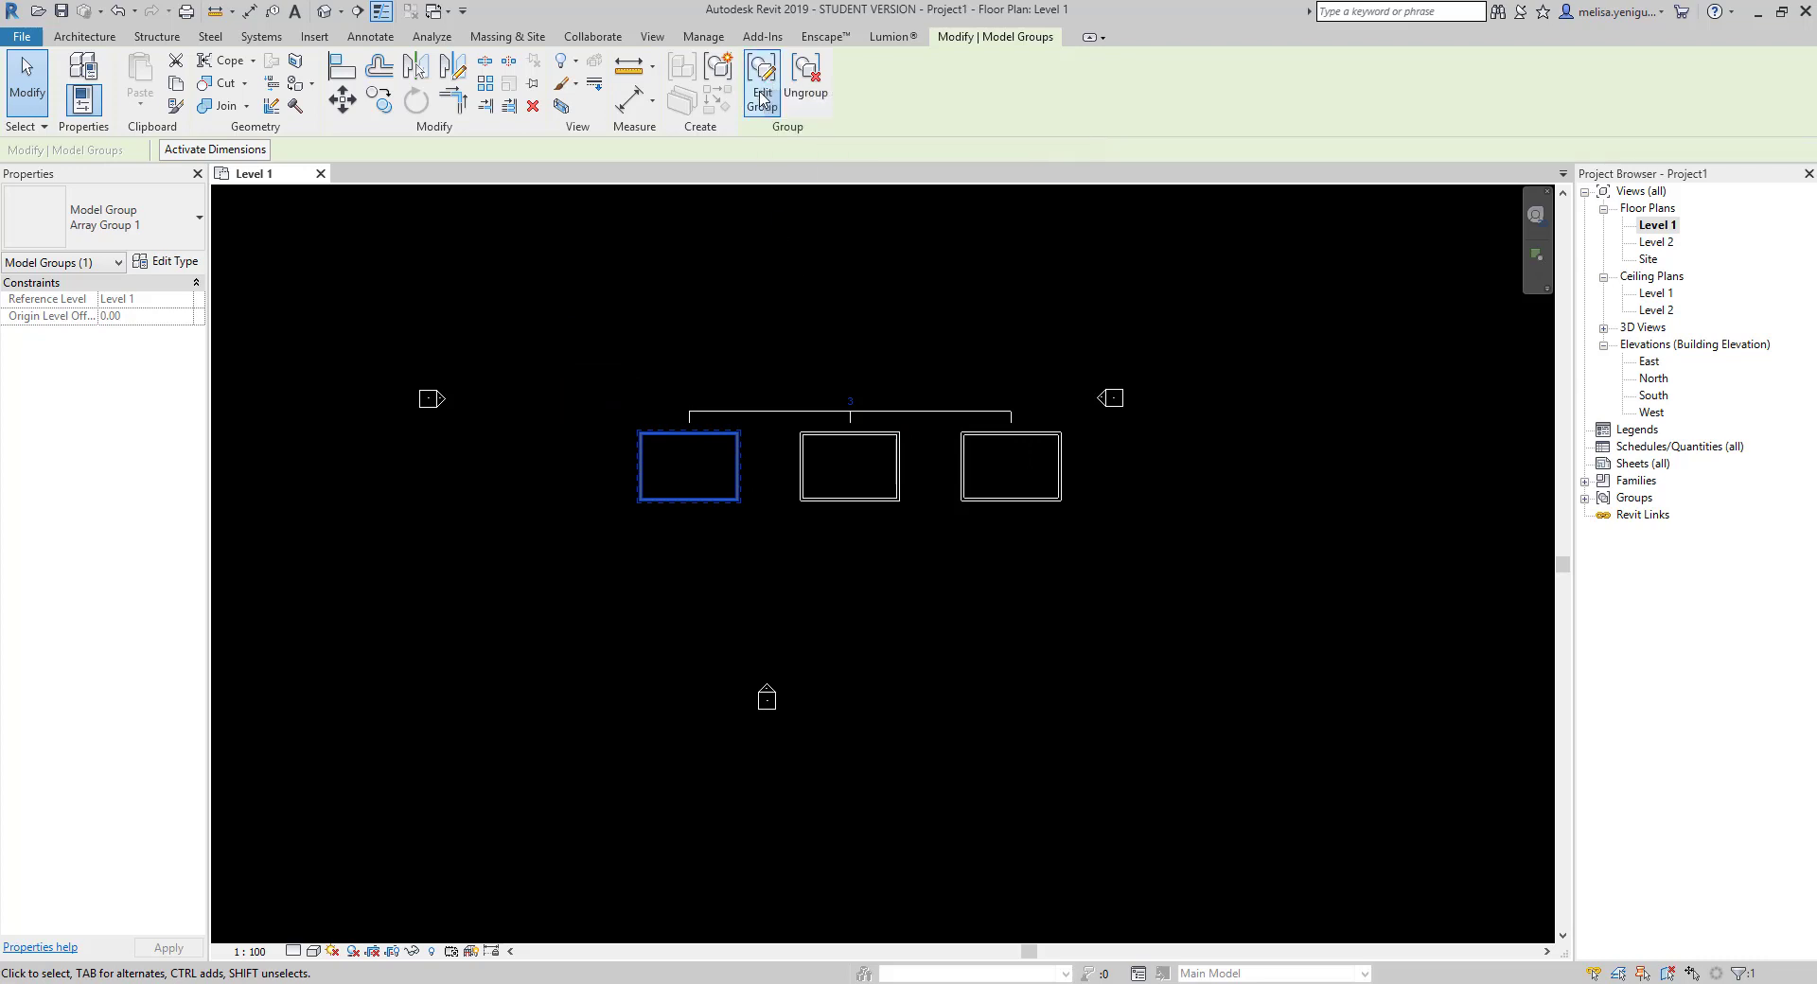
scroll(712, 460, "up", 3)
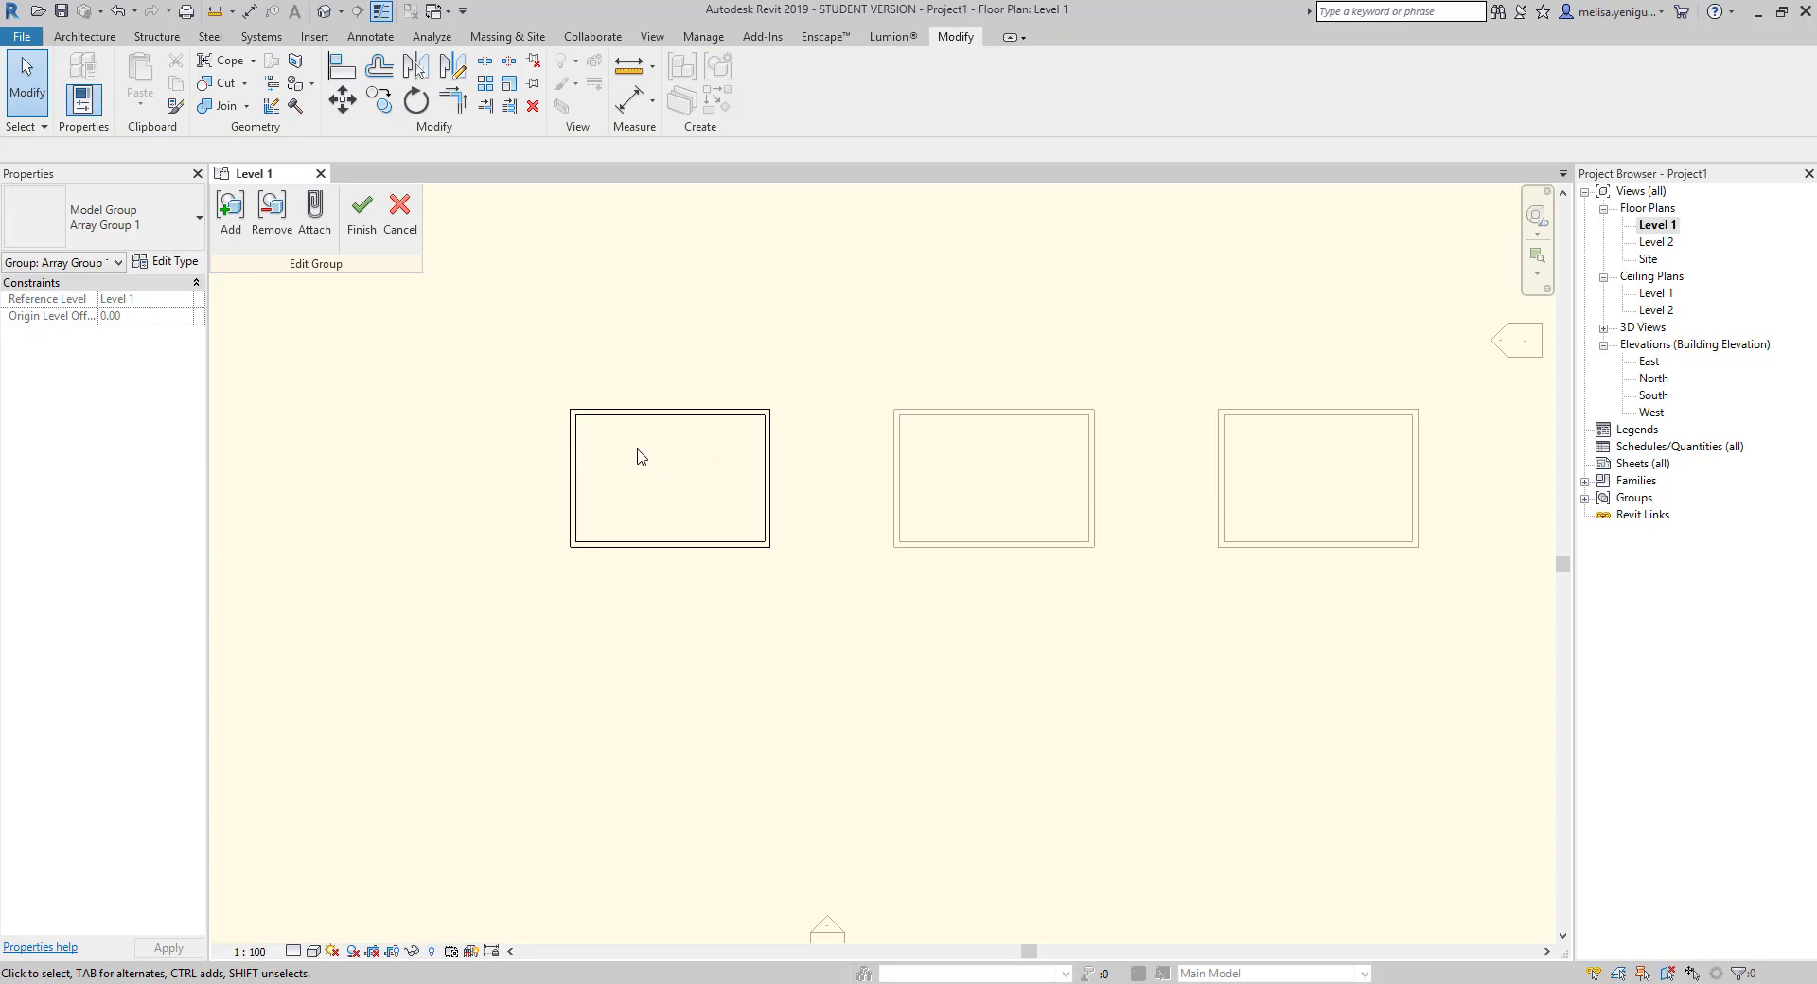
scroll(637, 452, "down", 2)
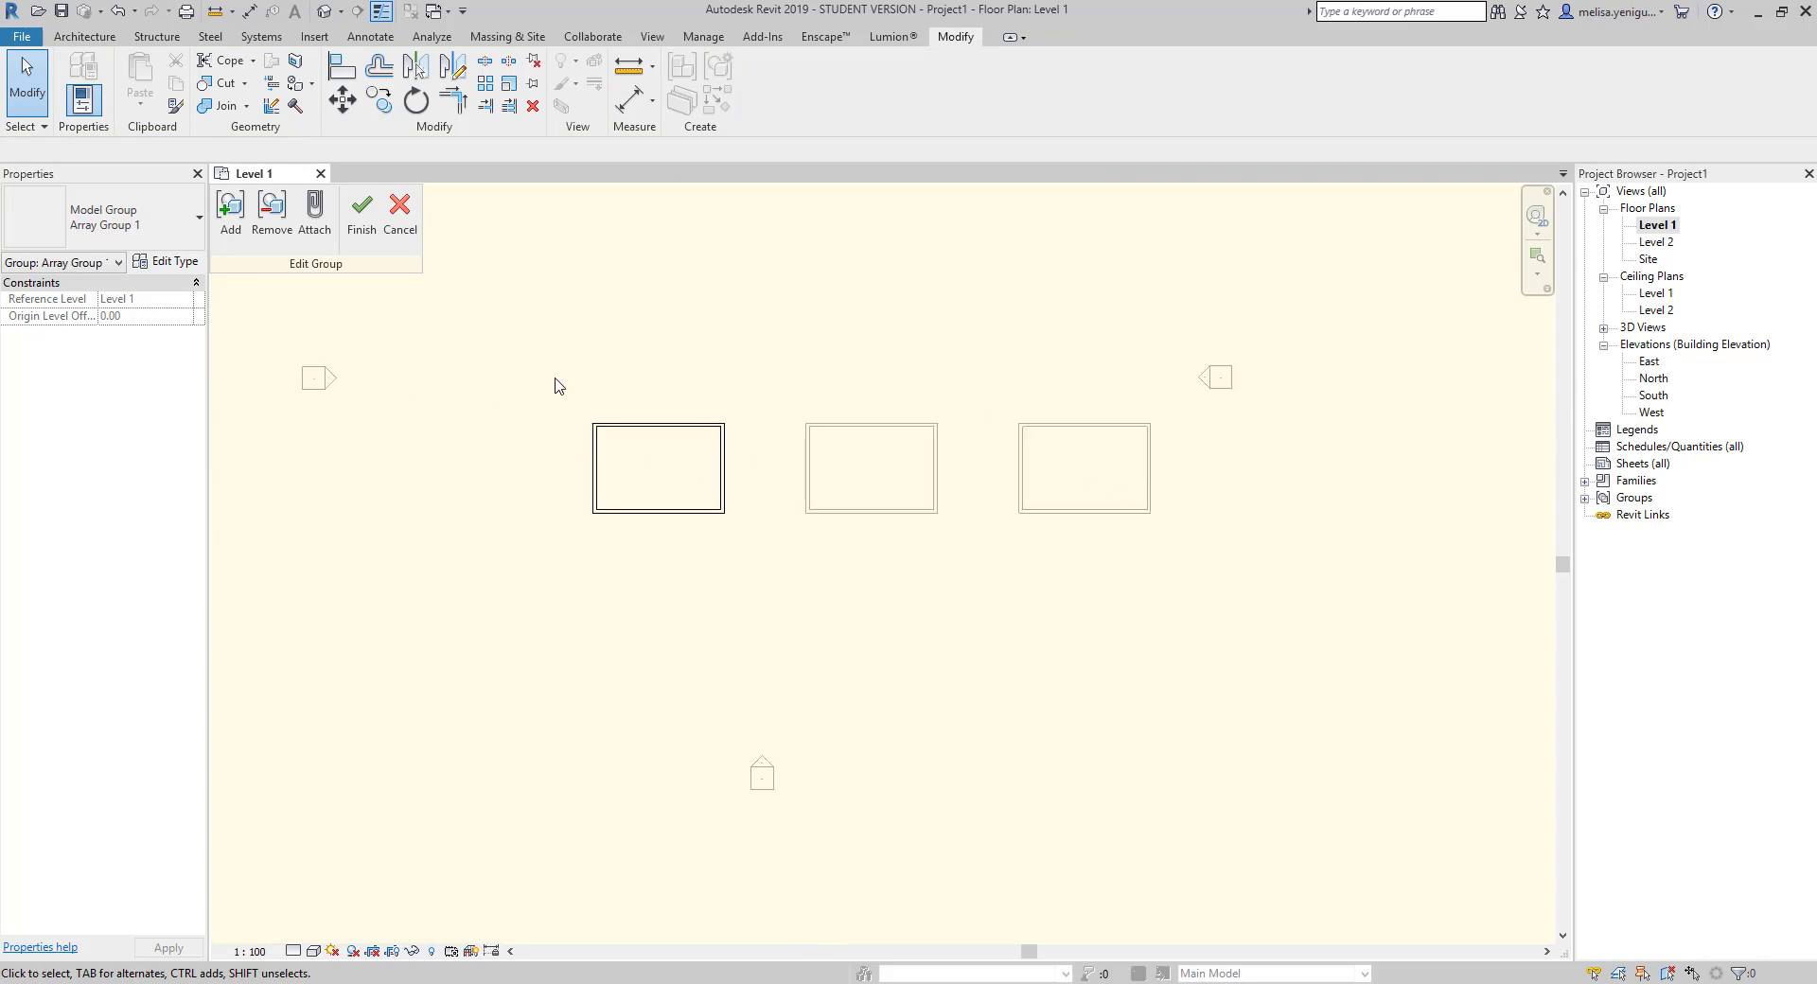
left_click_drag(555, 385, 785, 587)
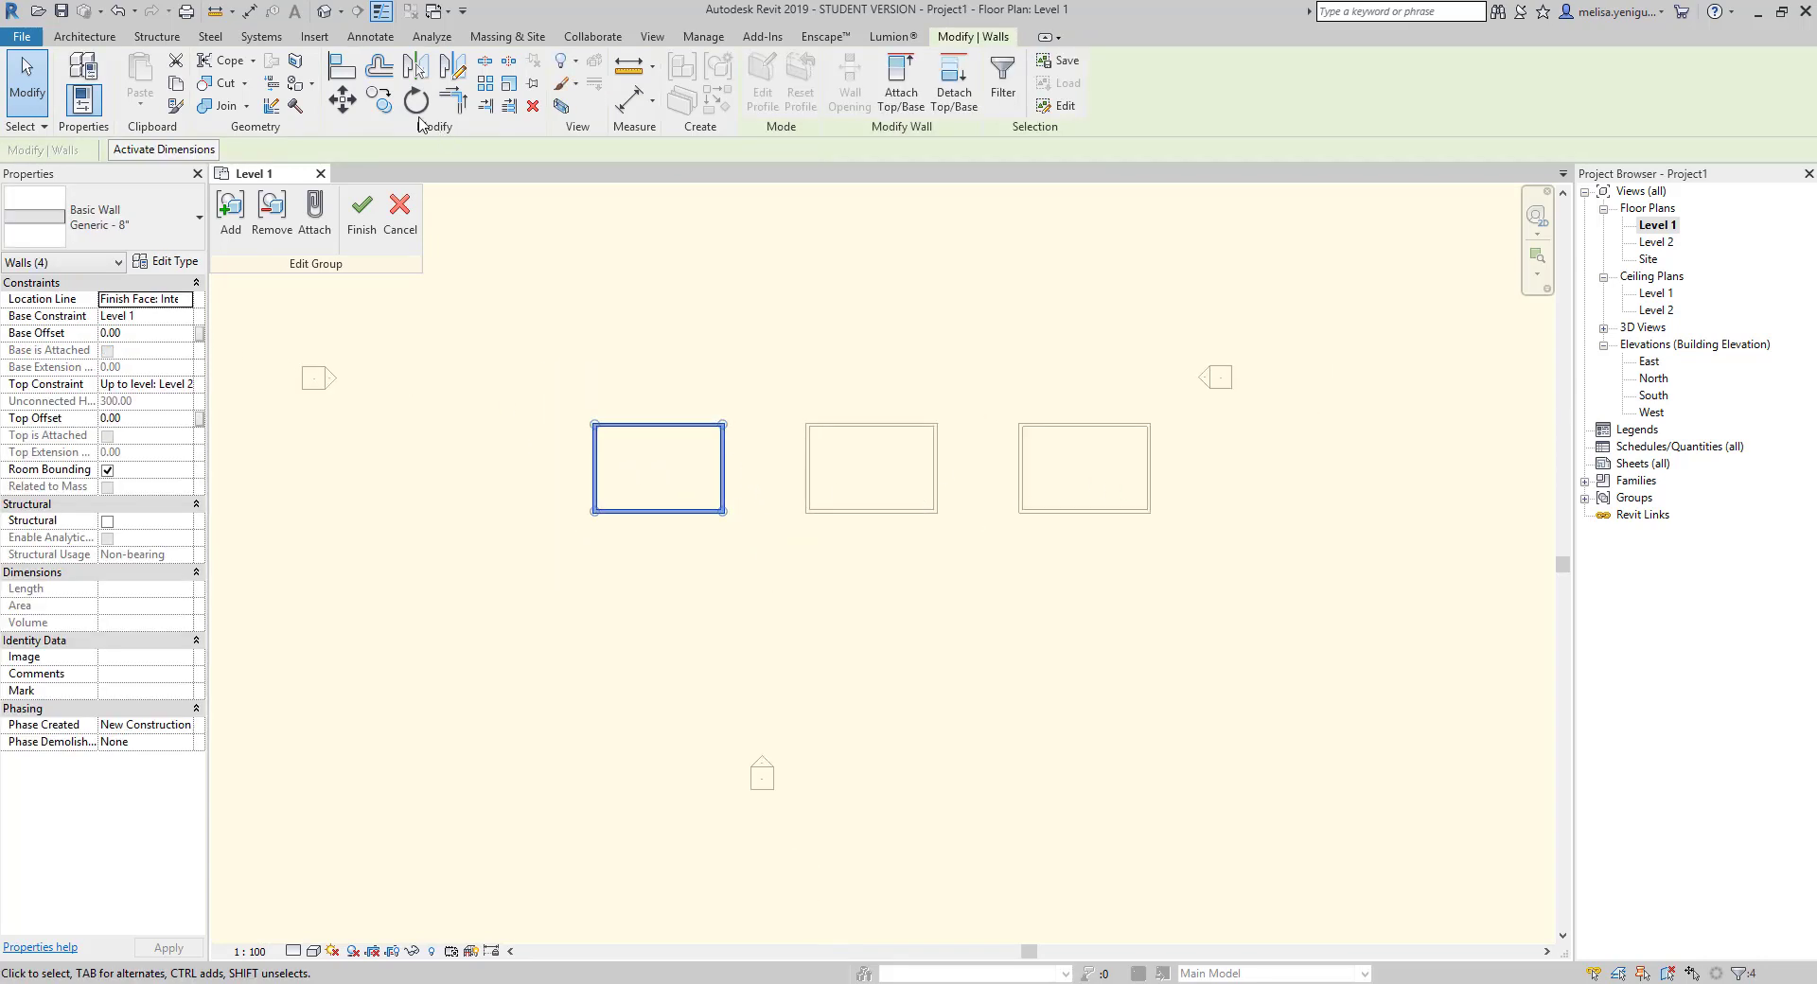
- Copy those walls directly below the original rectangle
left_click(379, 100)
left_click(754, 446)
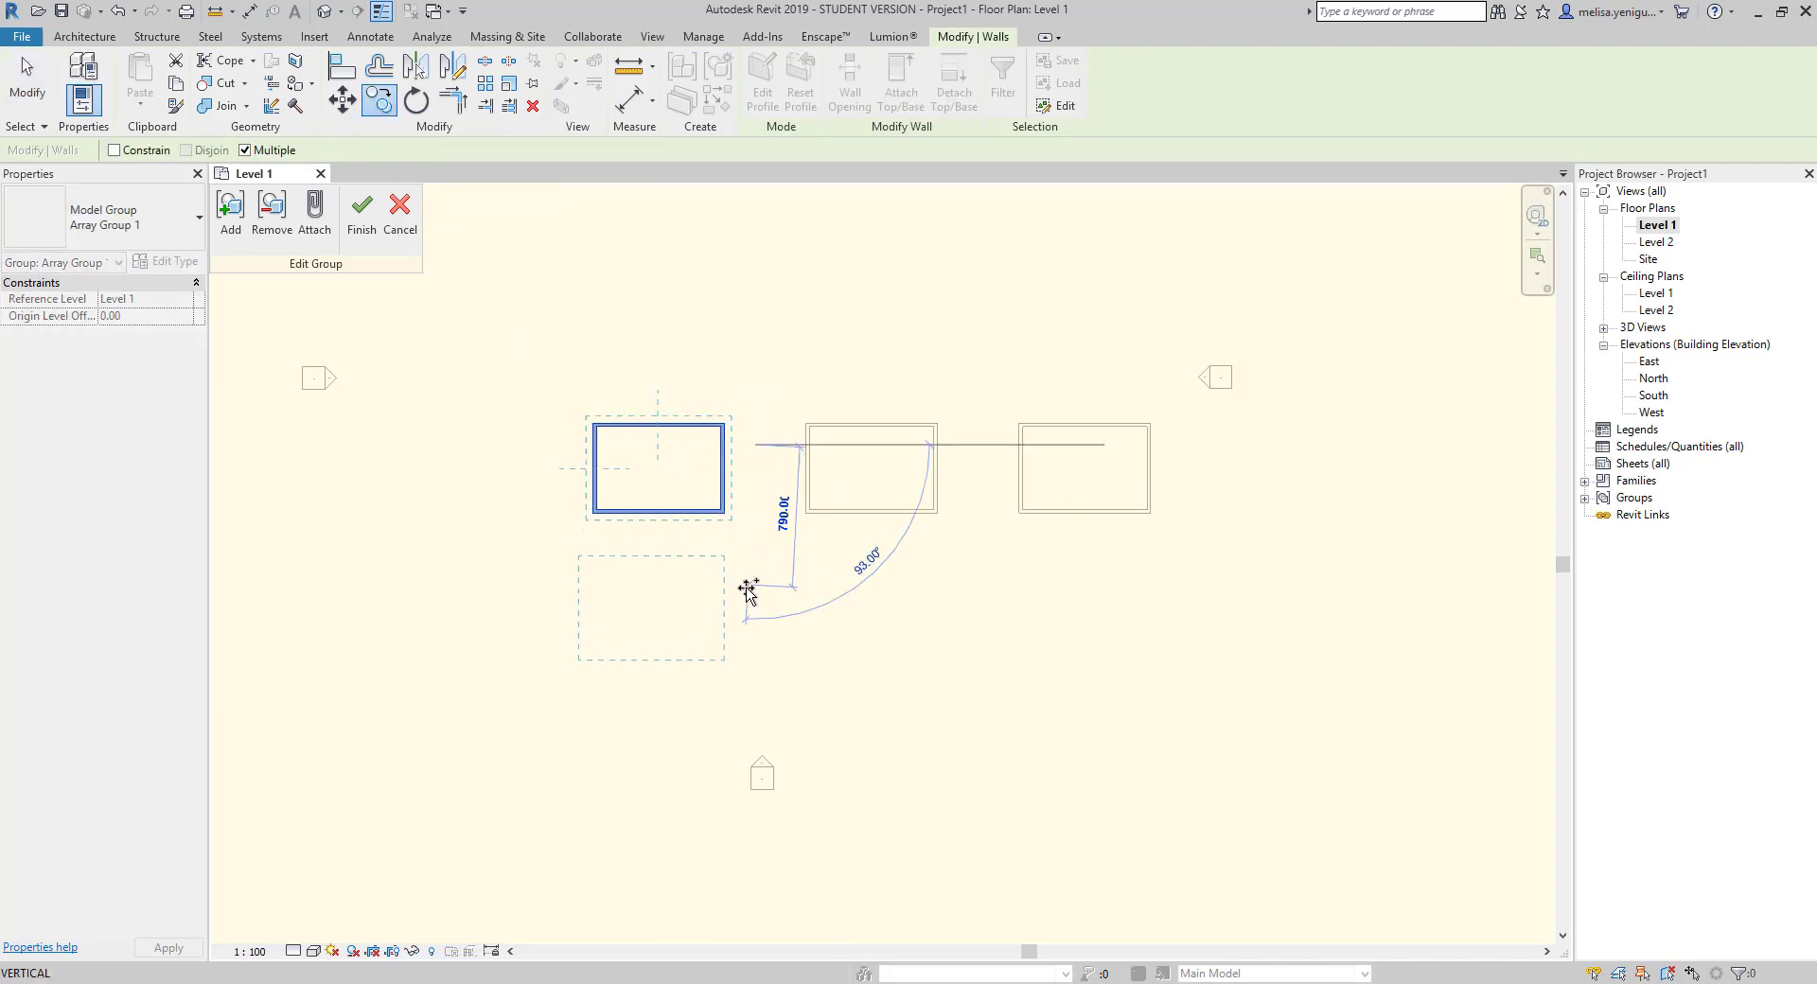
left_click(747, 589)
key("Escape")
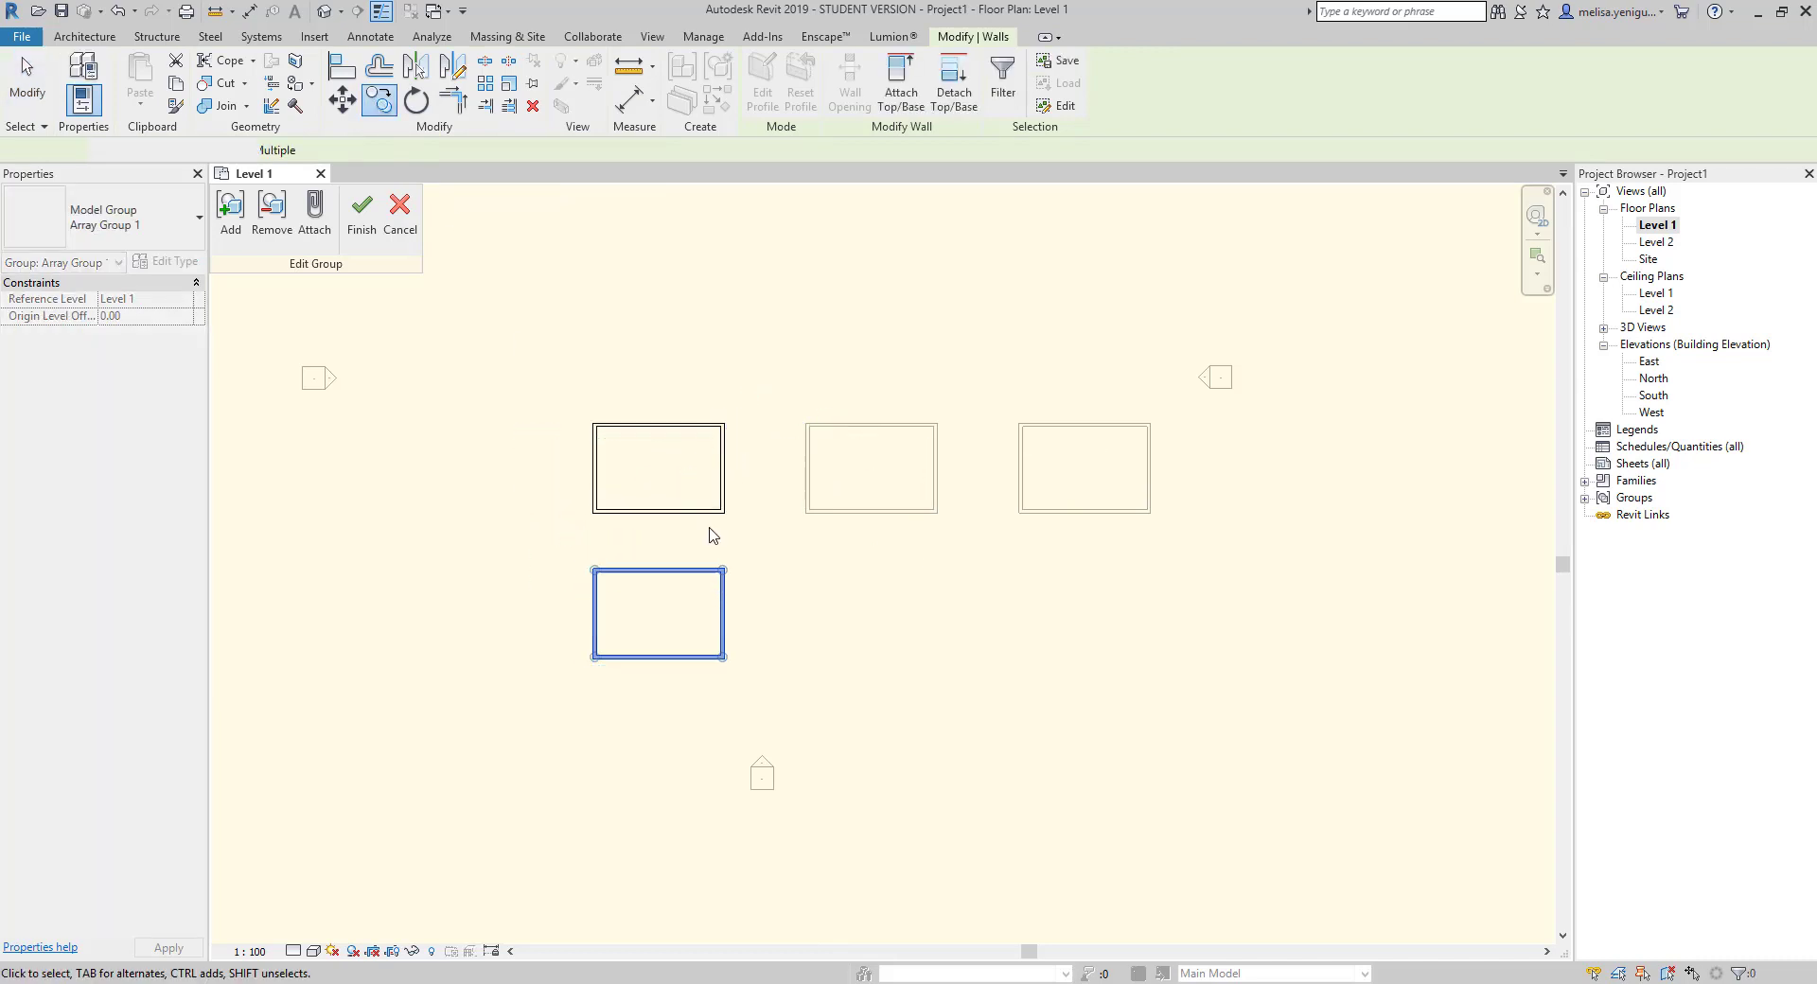
key("Escape")
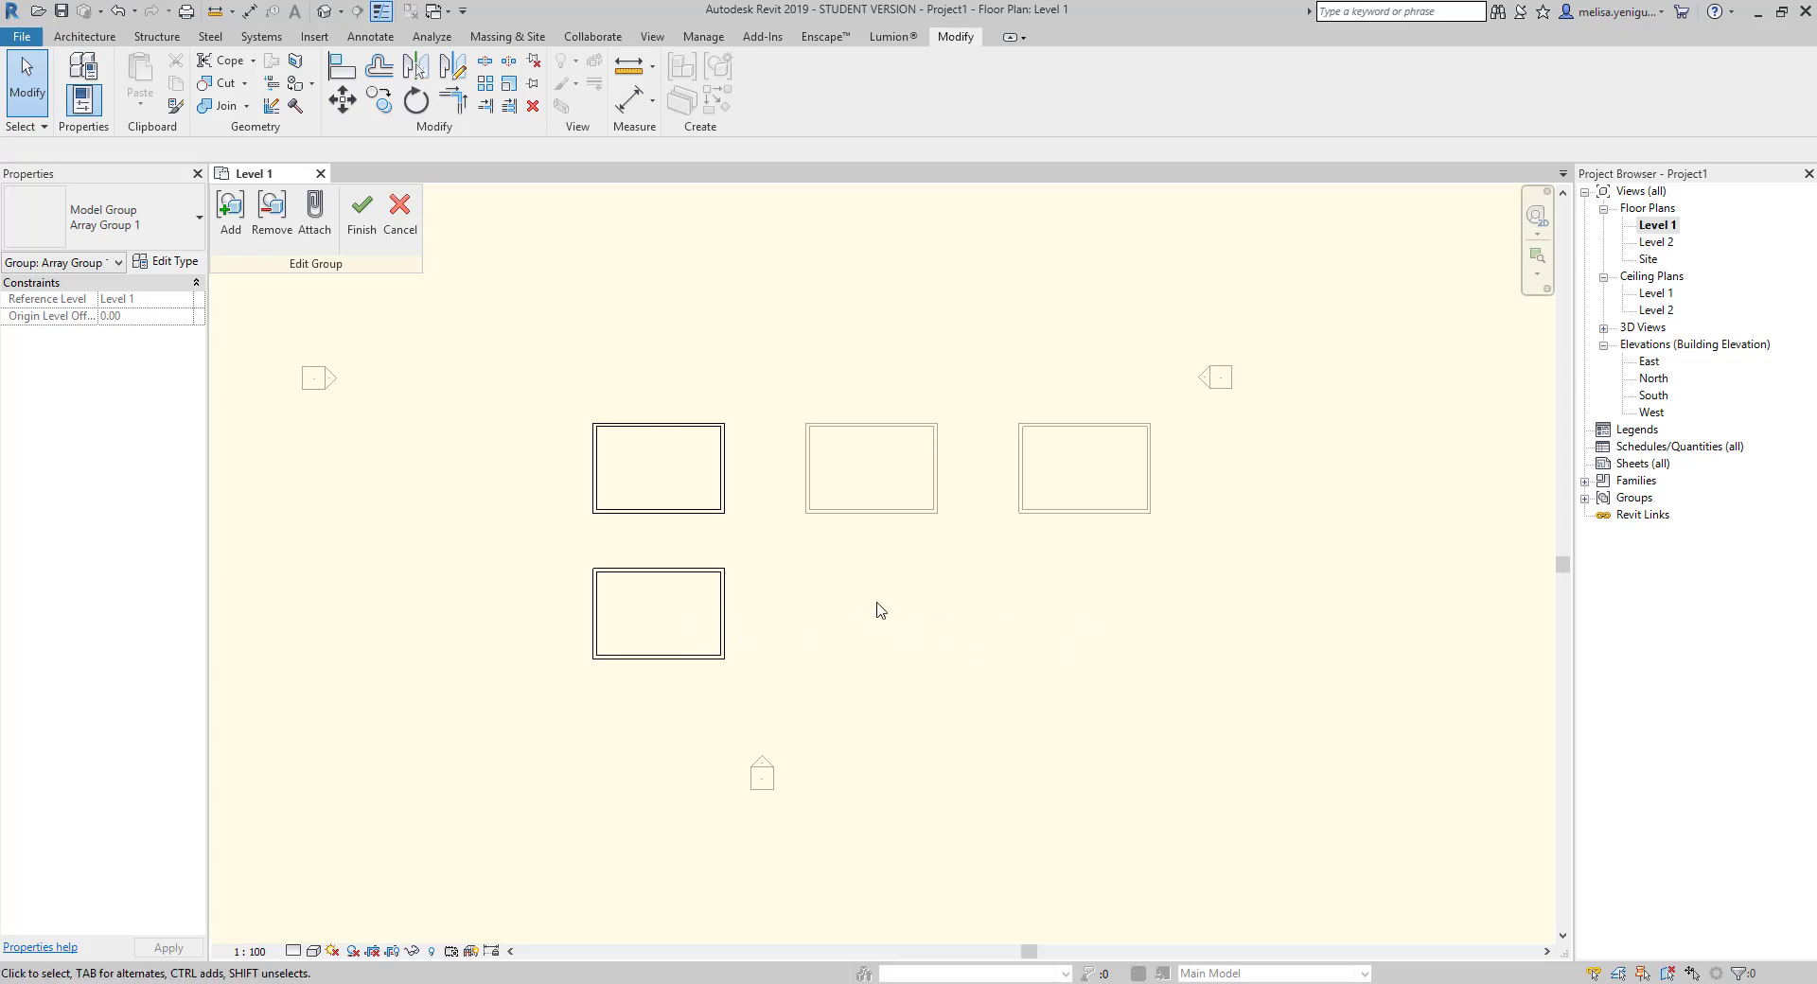
- Finish the group edit and change the array count to 5
left_click(362, 210)
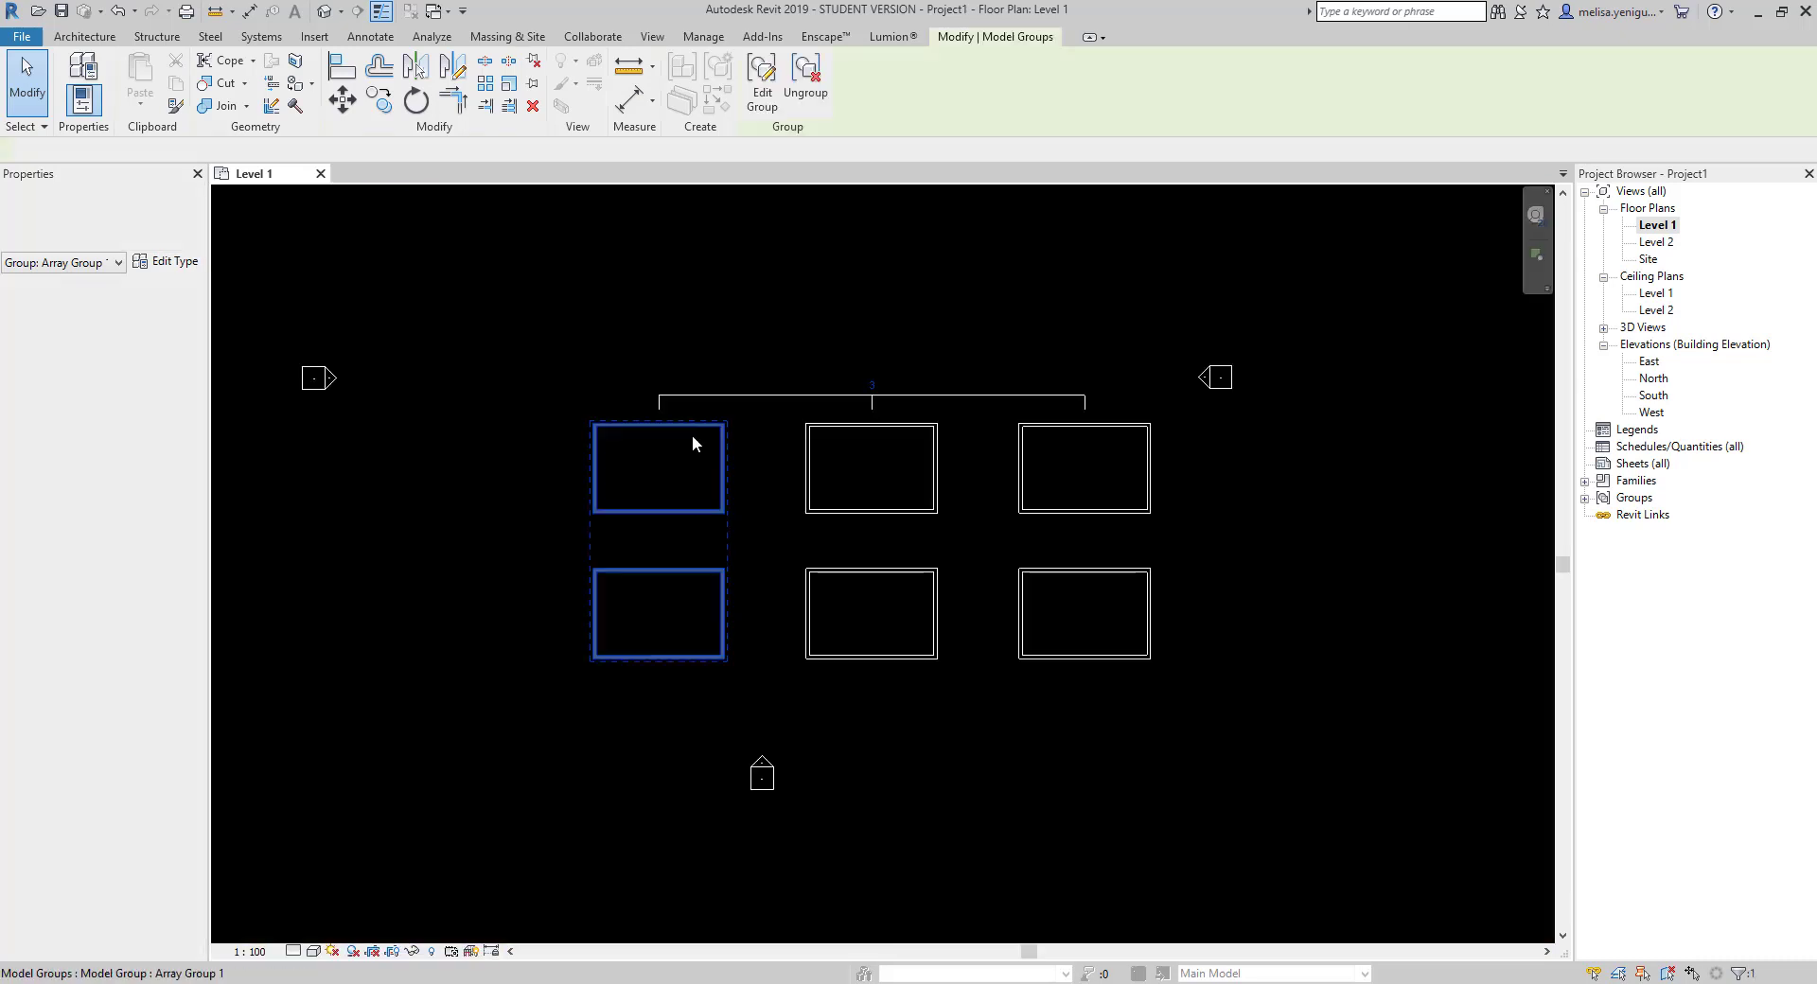
left_click(872, 385)
type("5")
key("Return")
- Delete the first column of the array
scroll(947, 388, "down", 2)
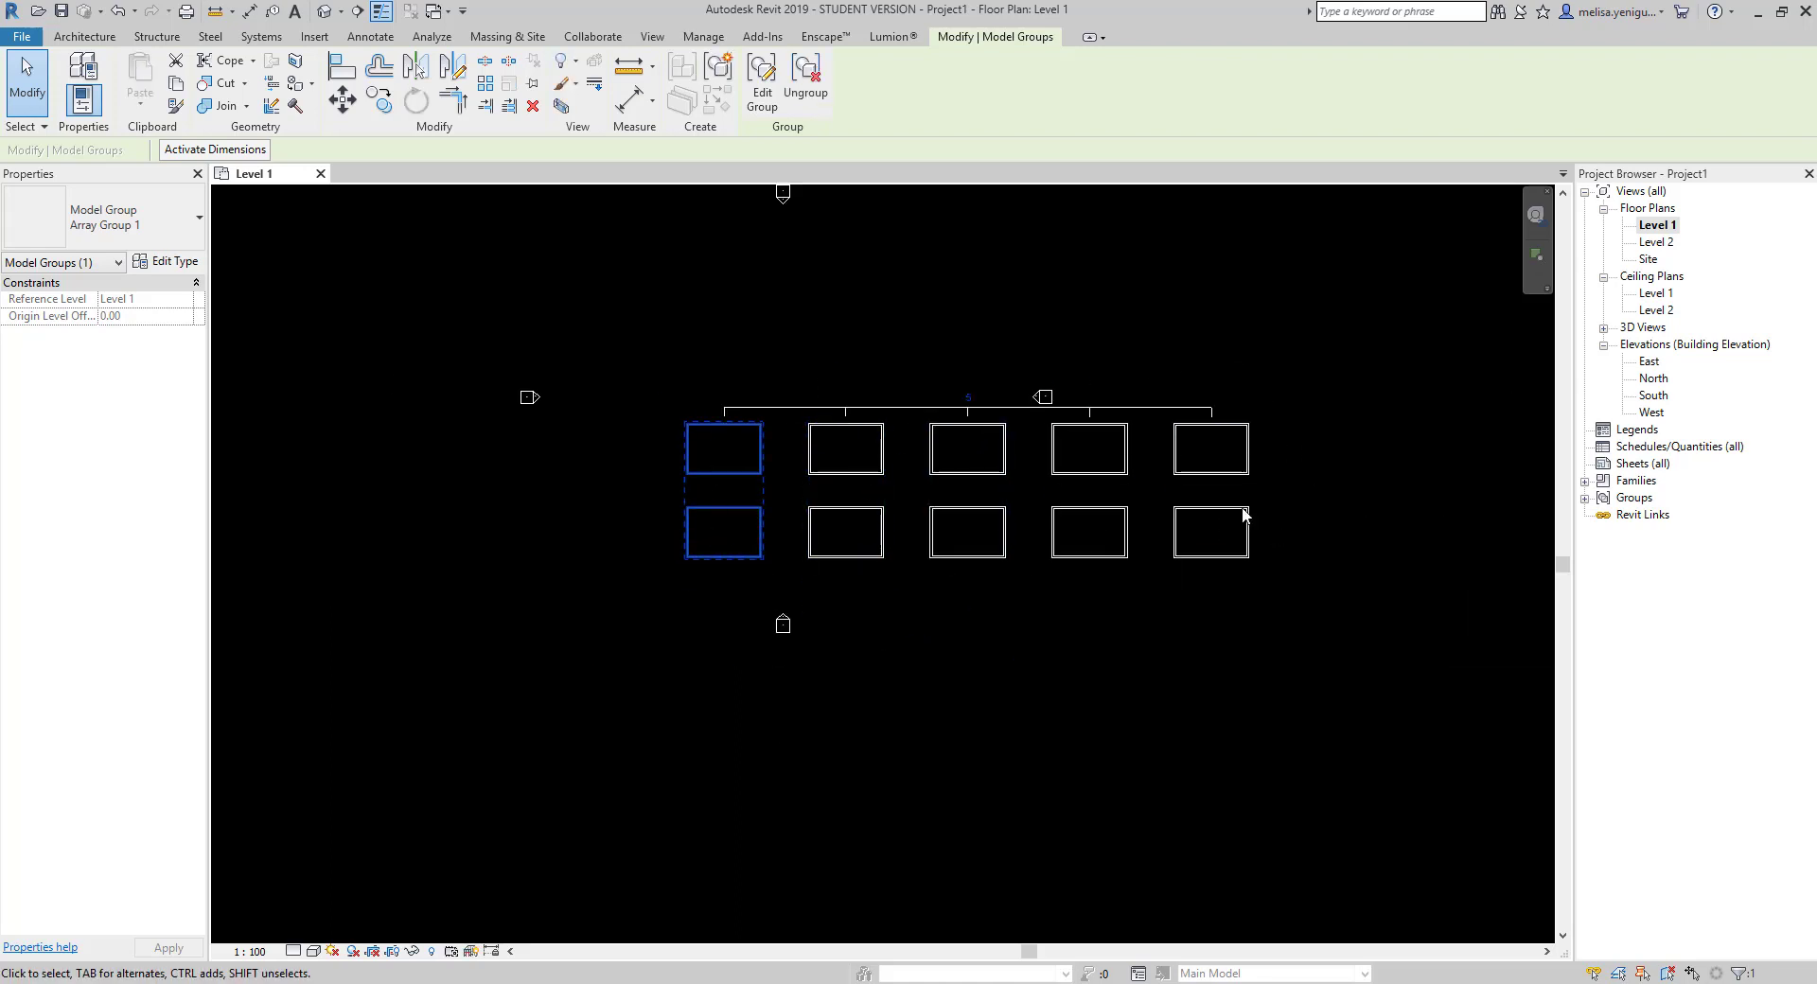
scroll(815, 499, "up", 1)
scroll(757, 464, "up", 2)
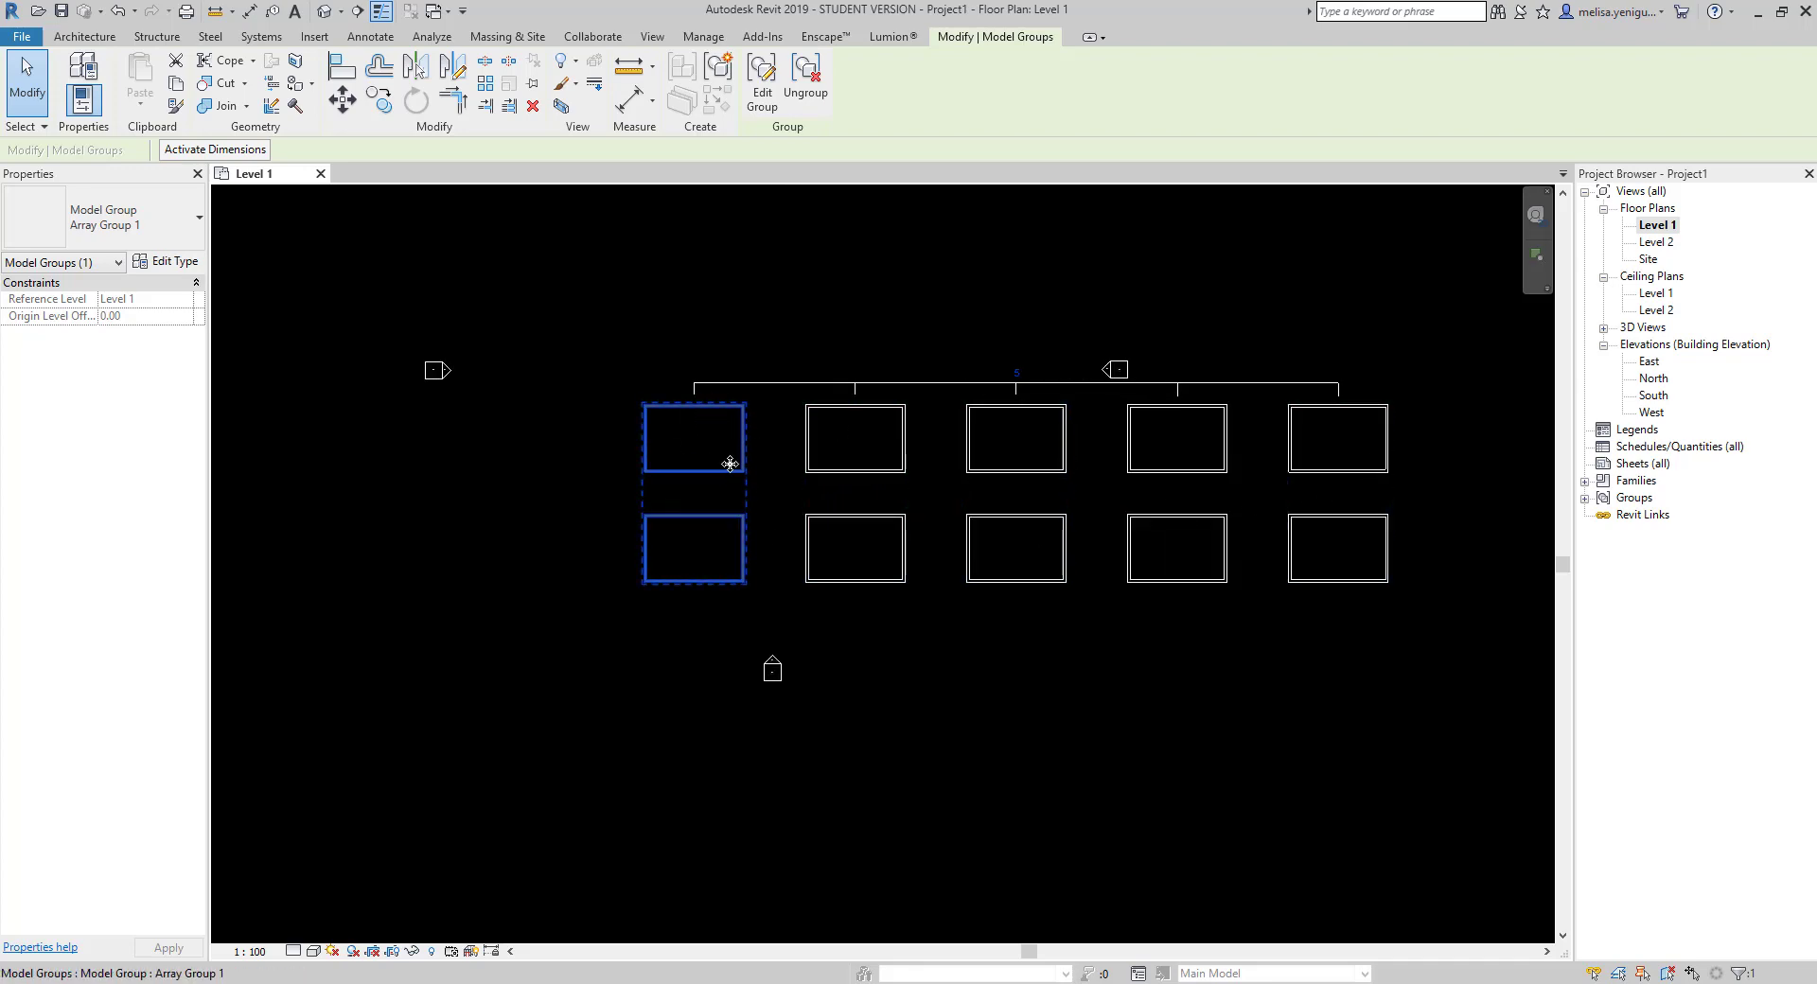
key("Delete")
scroll(757, 474, "down", 1)
- Select each of the remaining array columns in turn
left_click(820, 474)
left_click(950, 475)
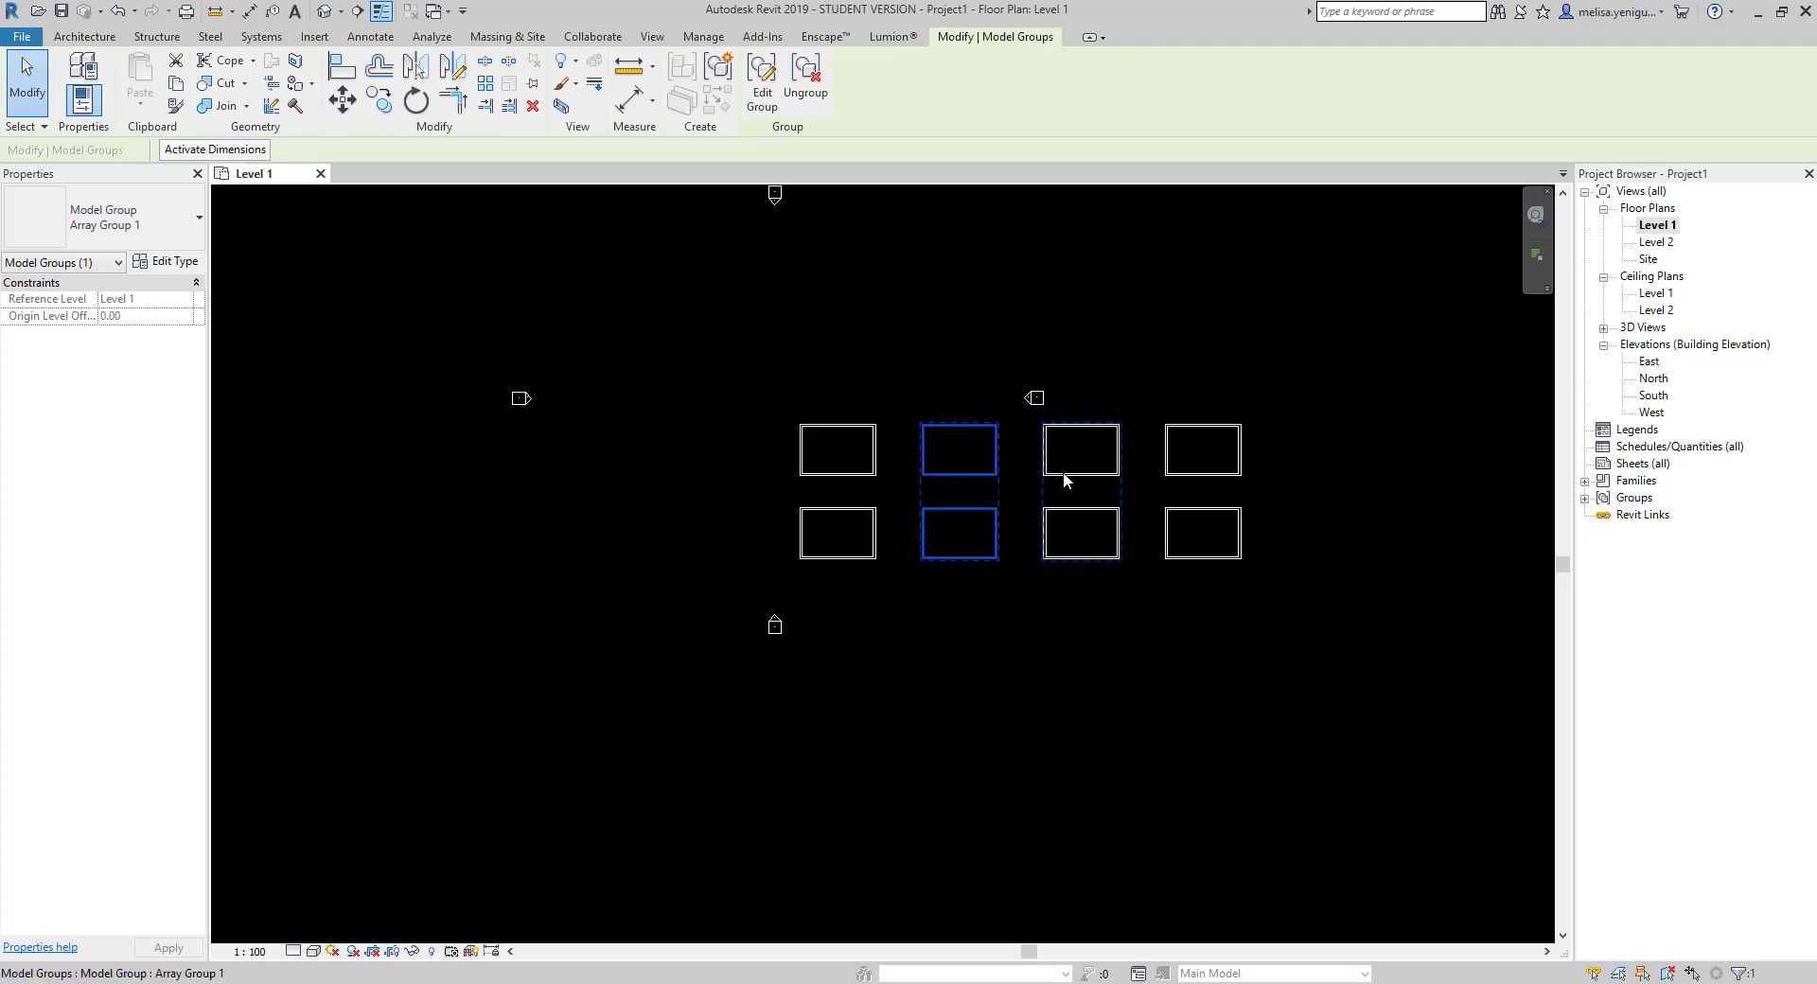
left_click(1065, 472)
left_click(1208, 469)
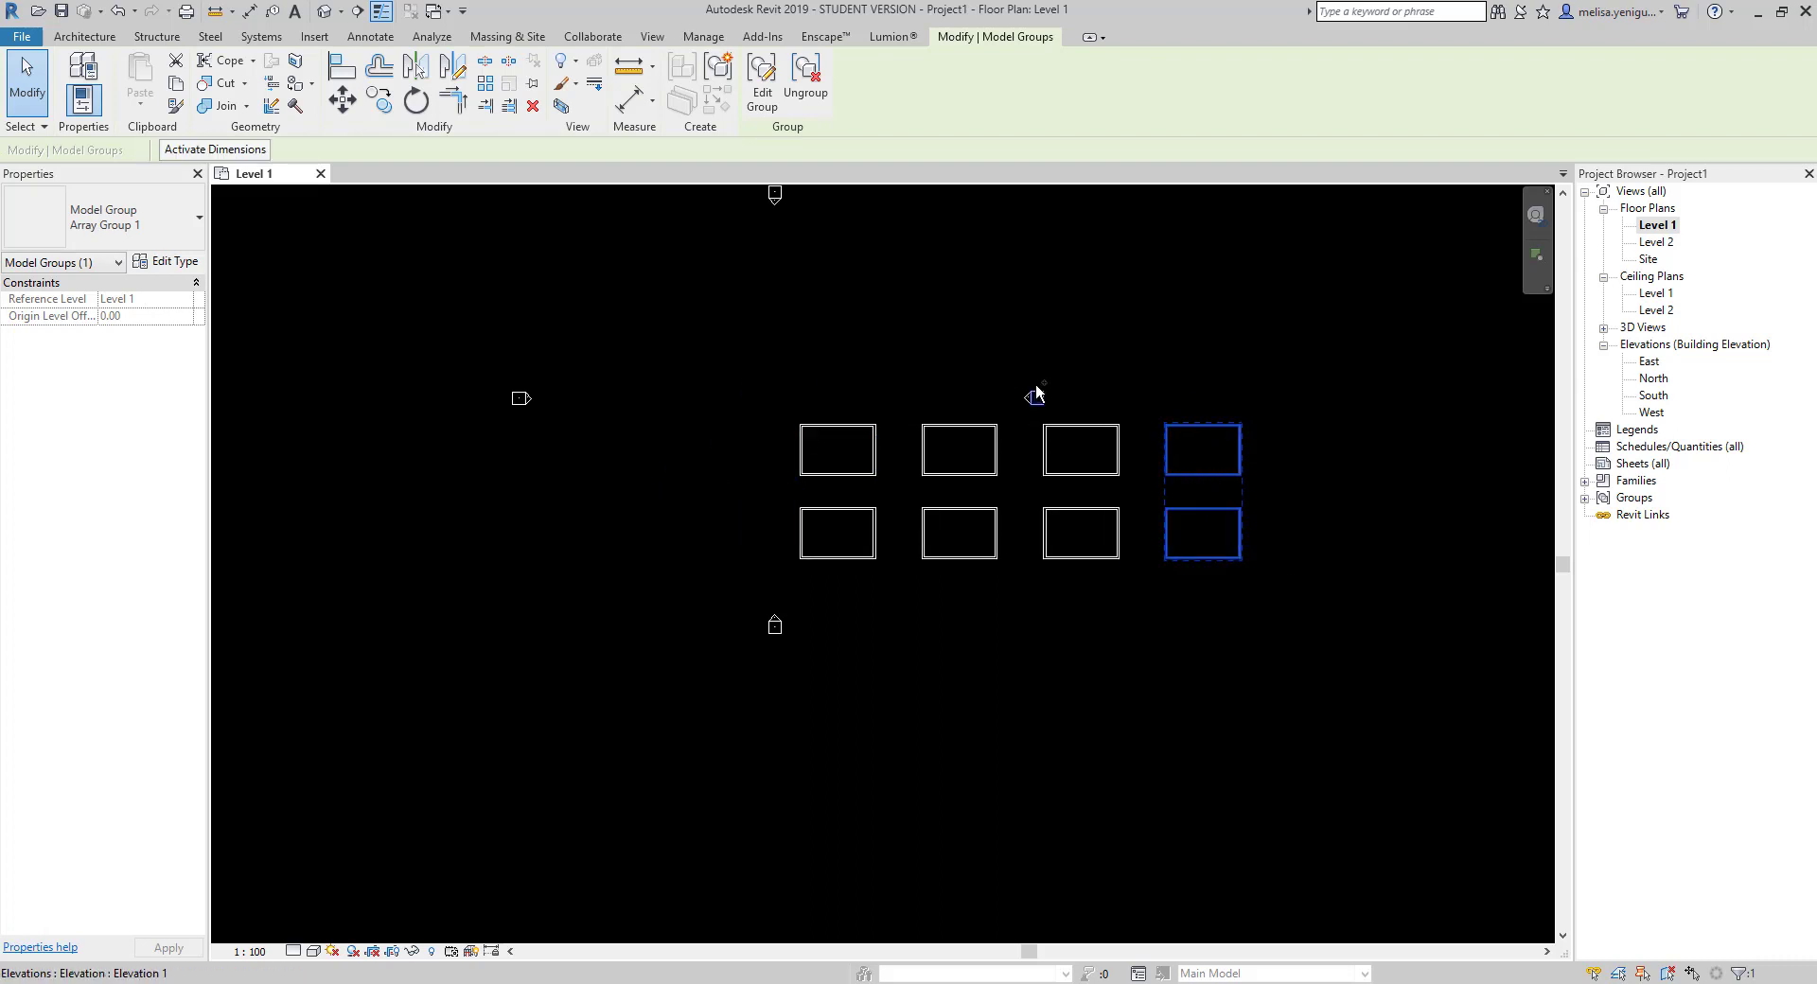
left_click(876, 438)
left_click(983, 426)
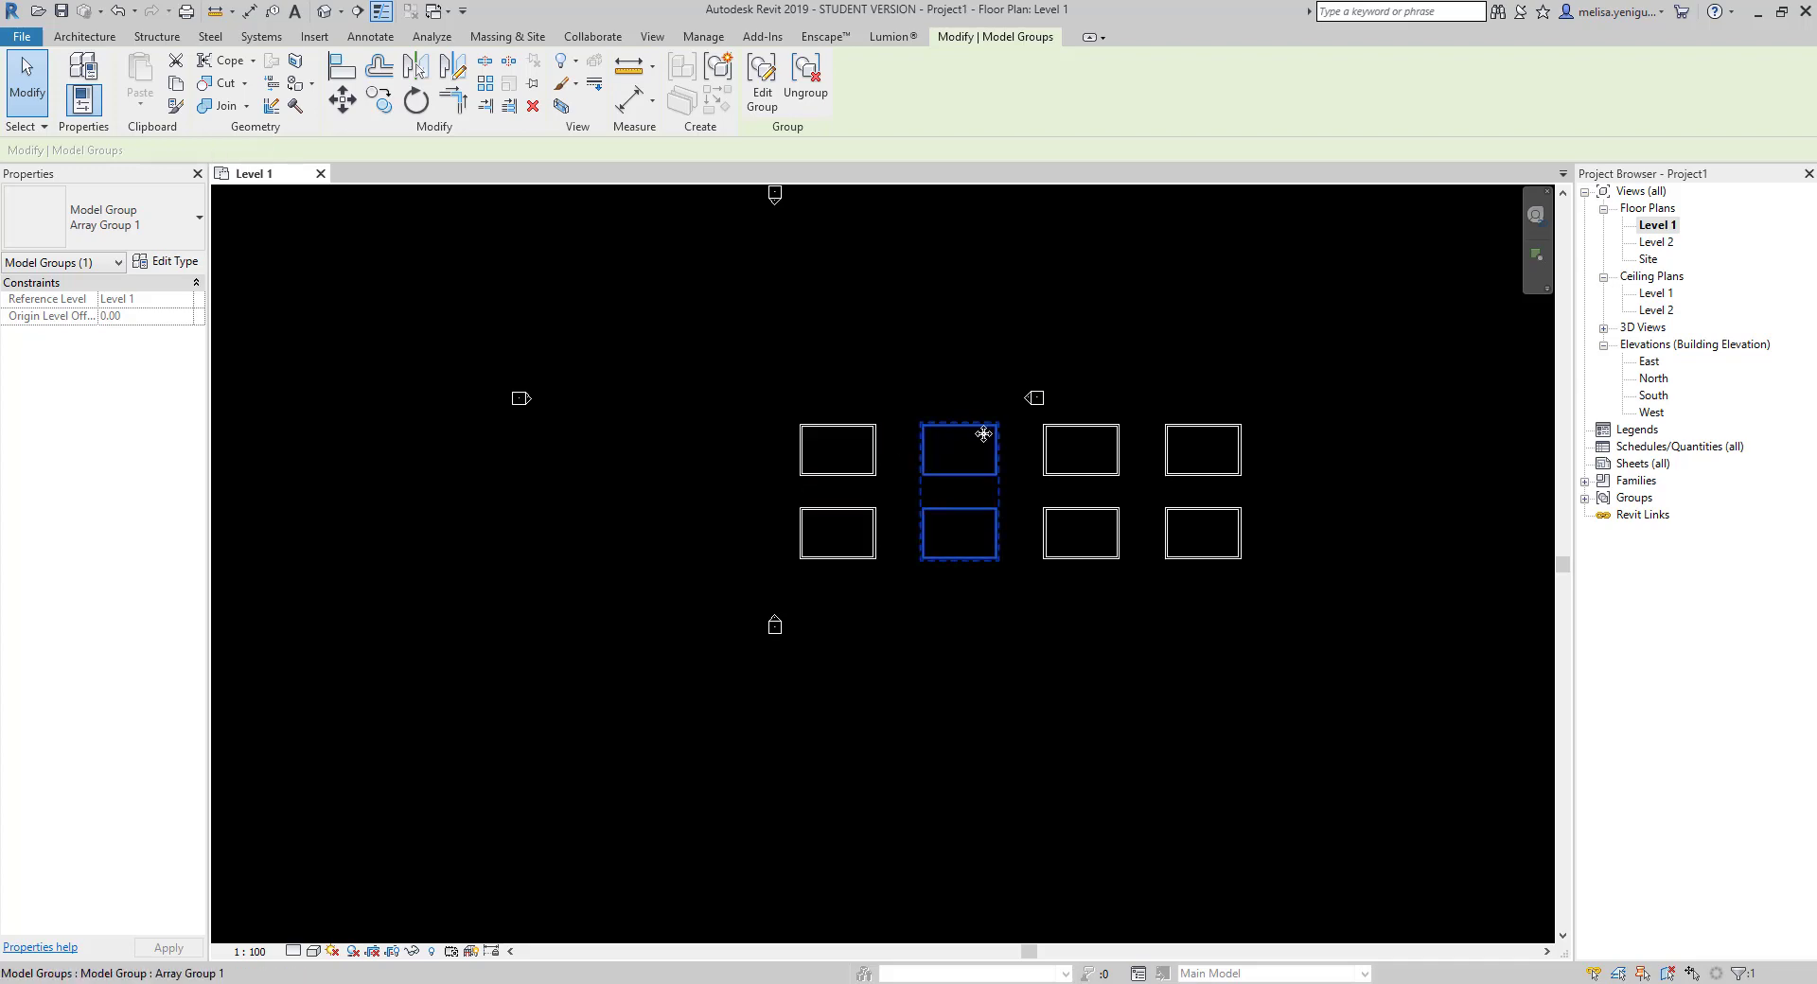
left_click(1083, 426)
left_click(1180, 427)
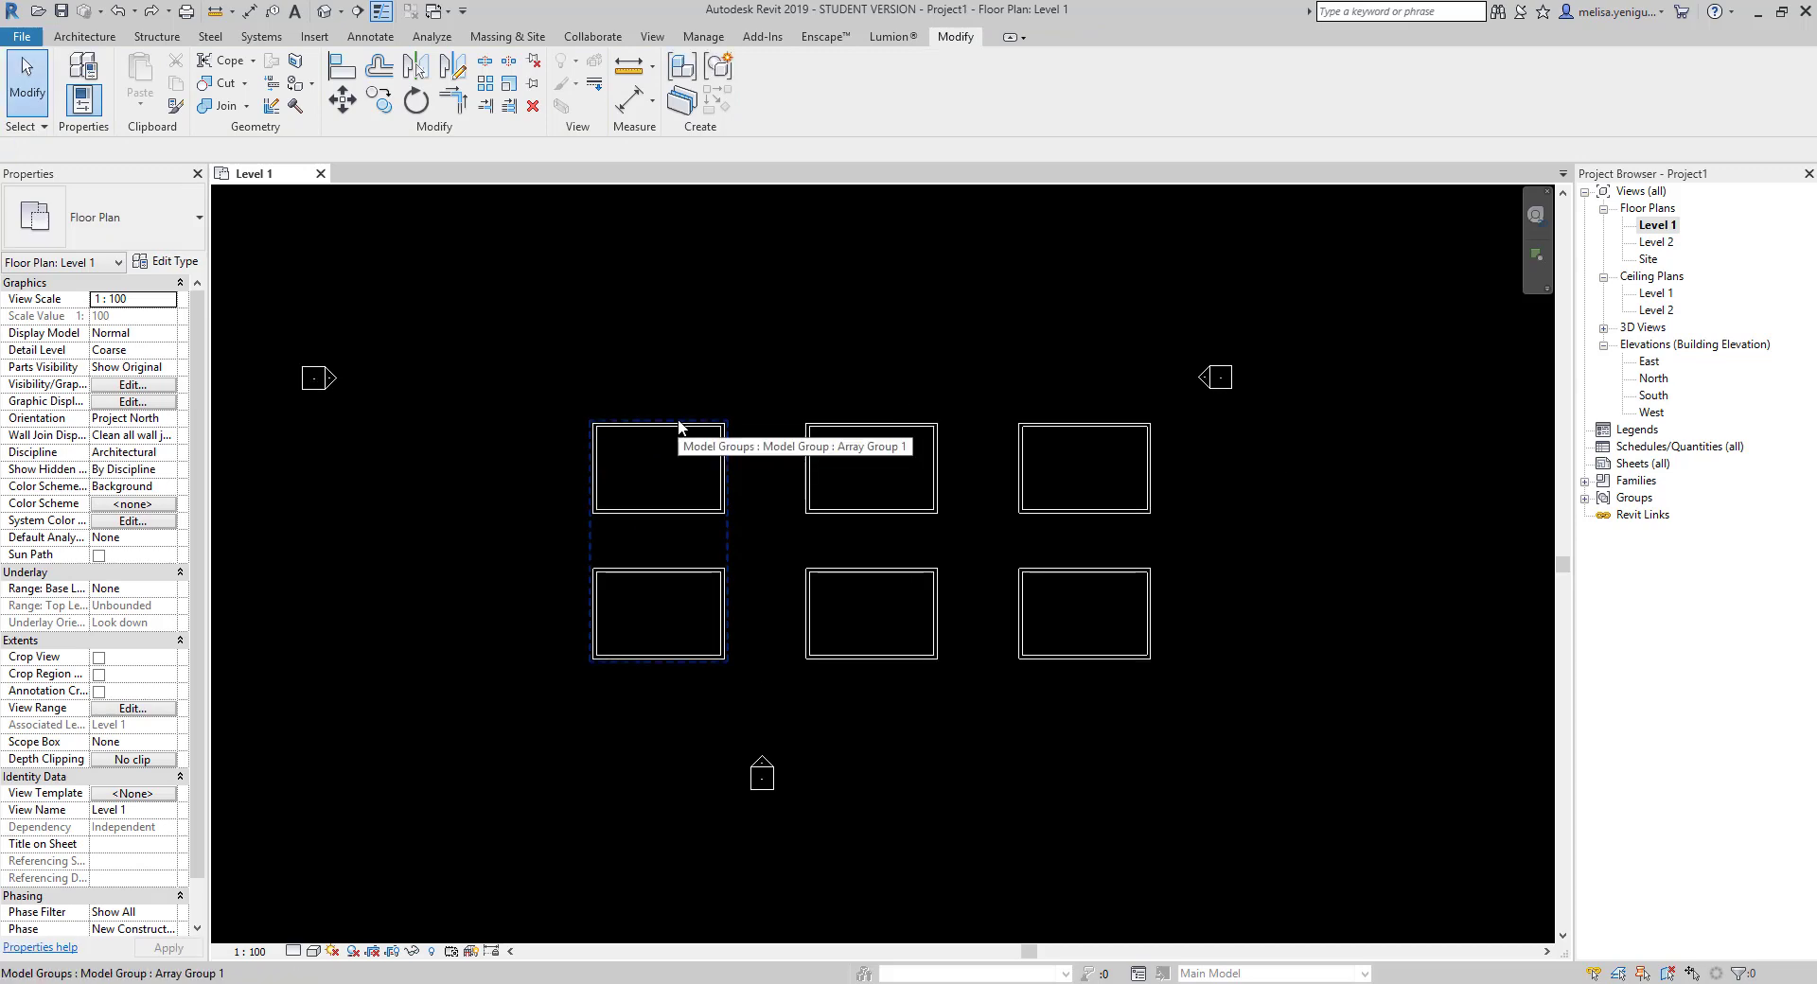
- Cancel the array group edit and undo the earlier array edits three times with Ctrl+Z
double_click(682, 426)
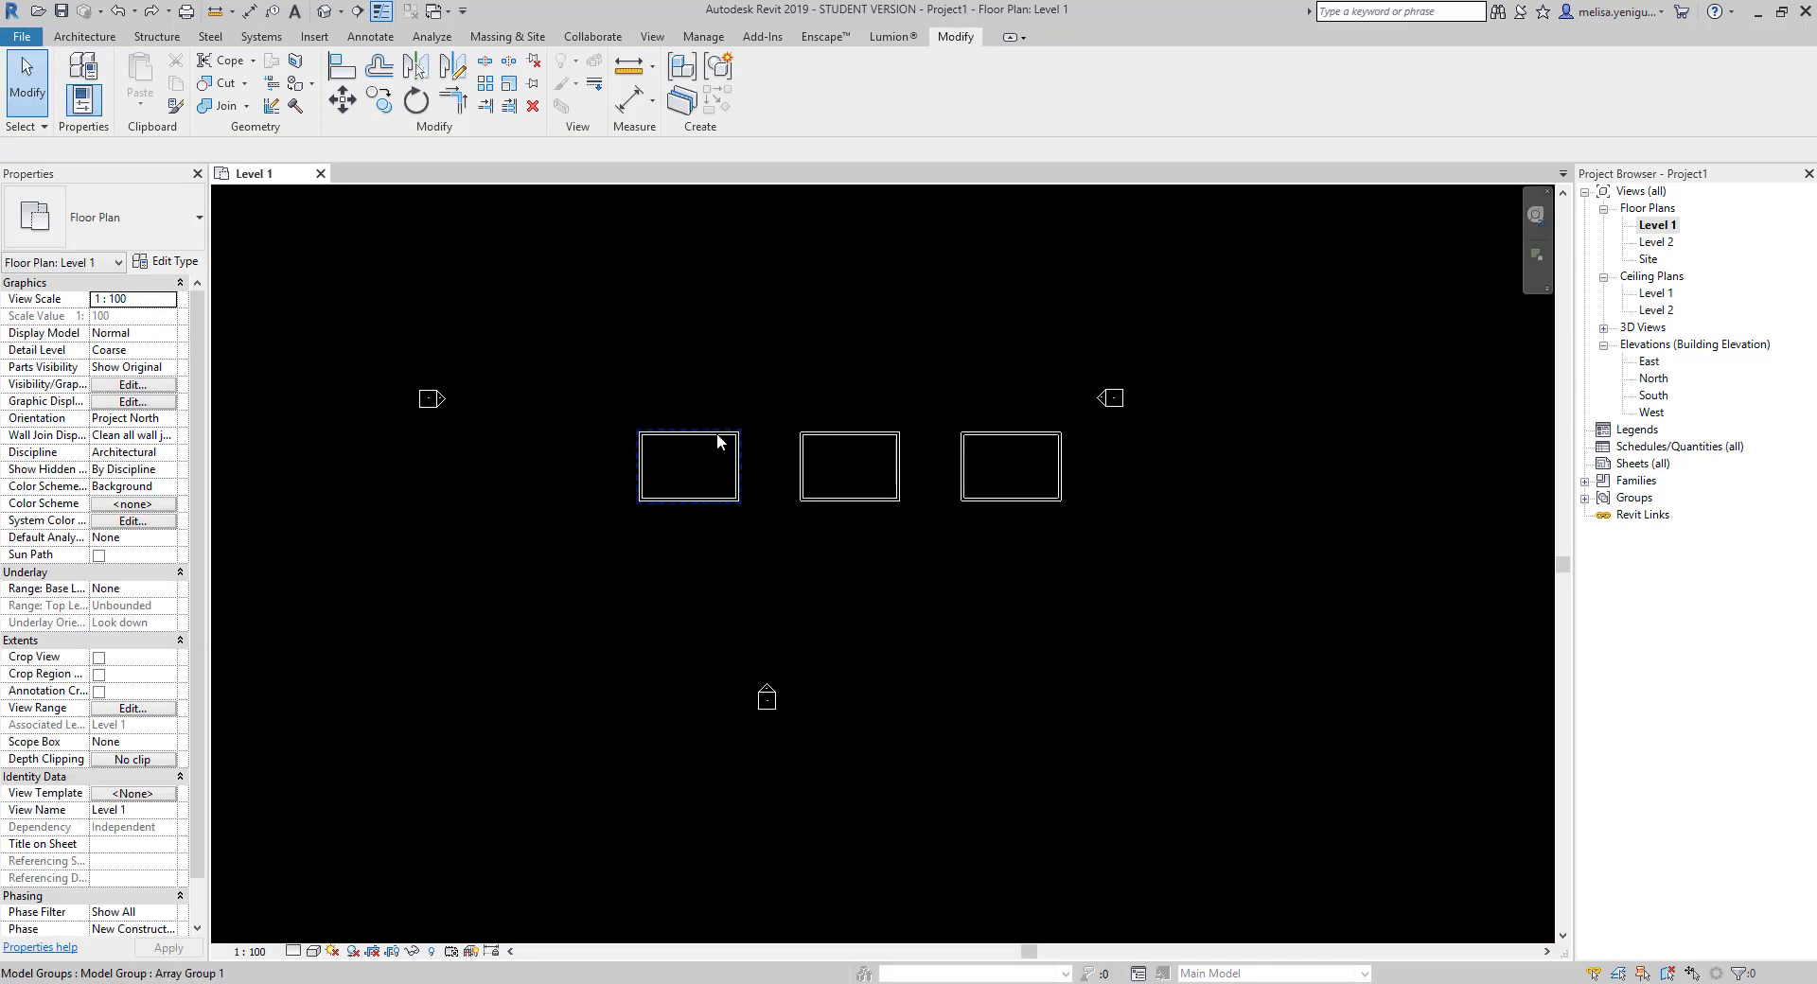
left_click(717, 433)
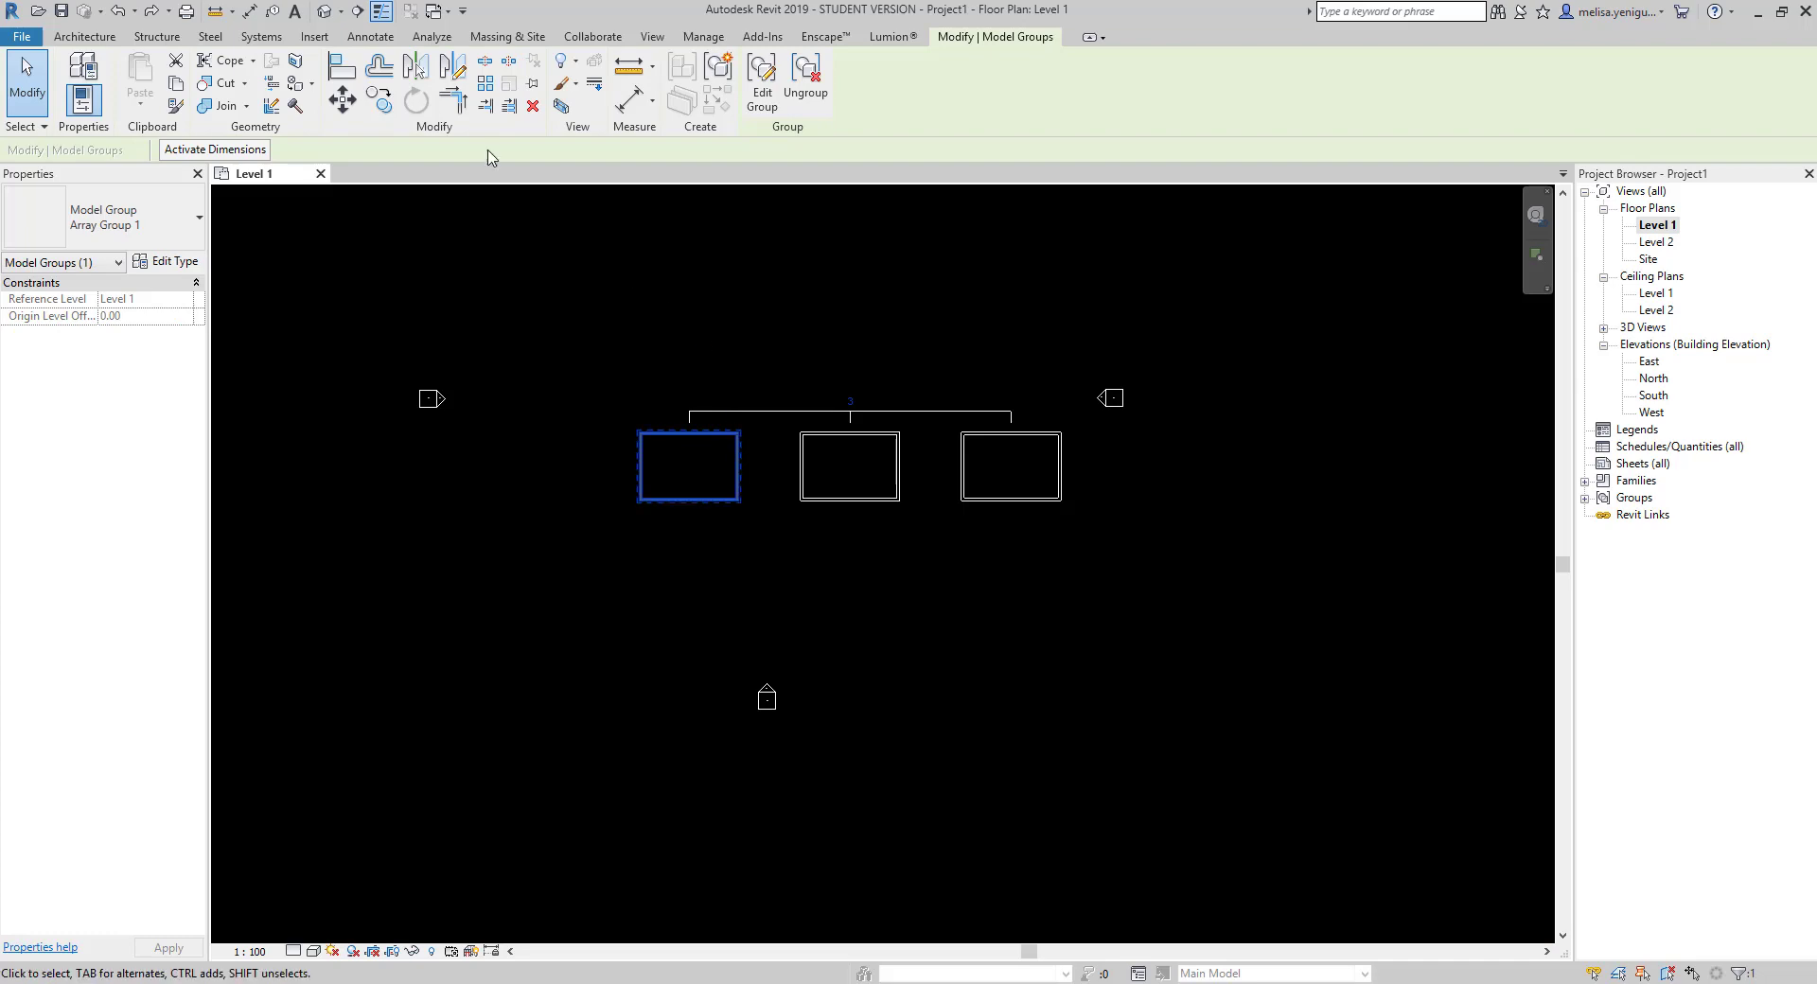
left_click(485, 85)
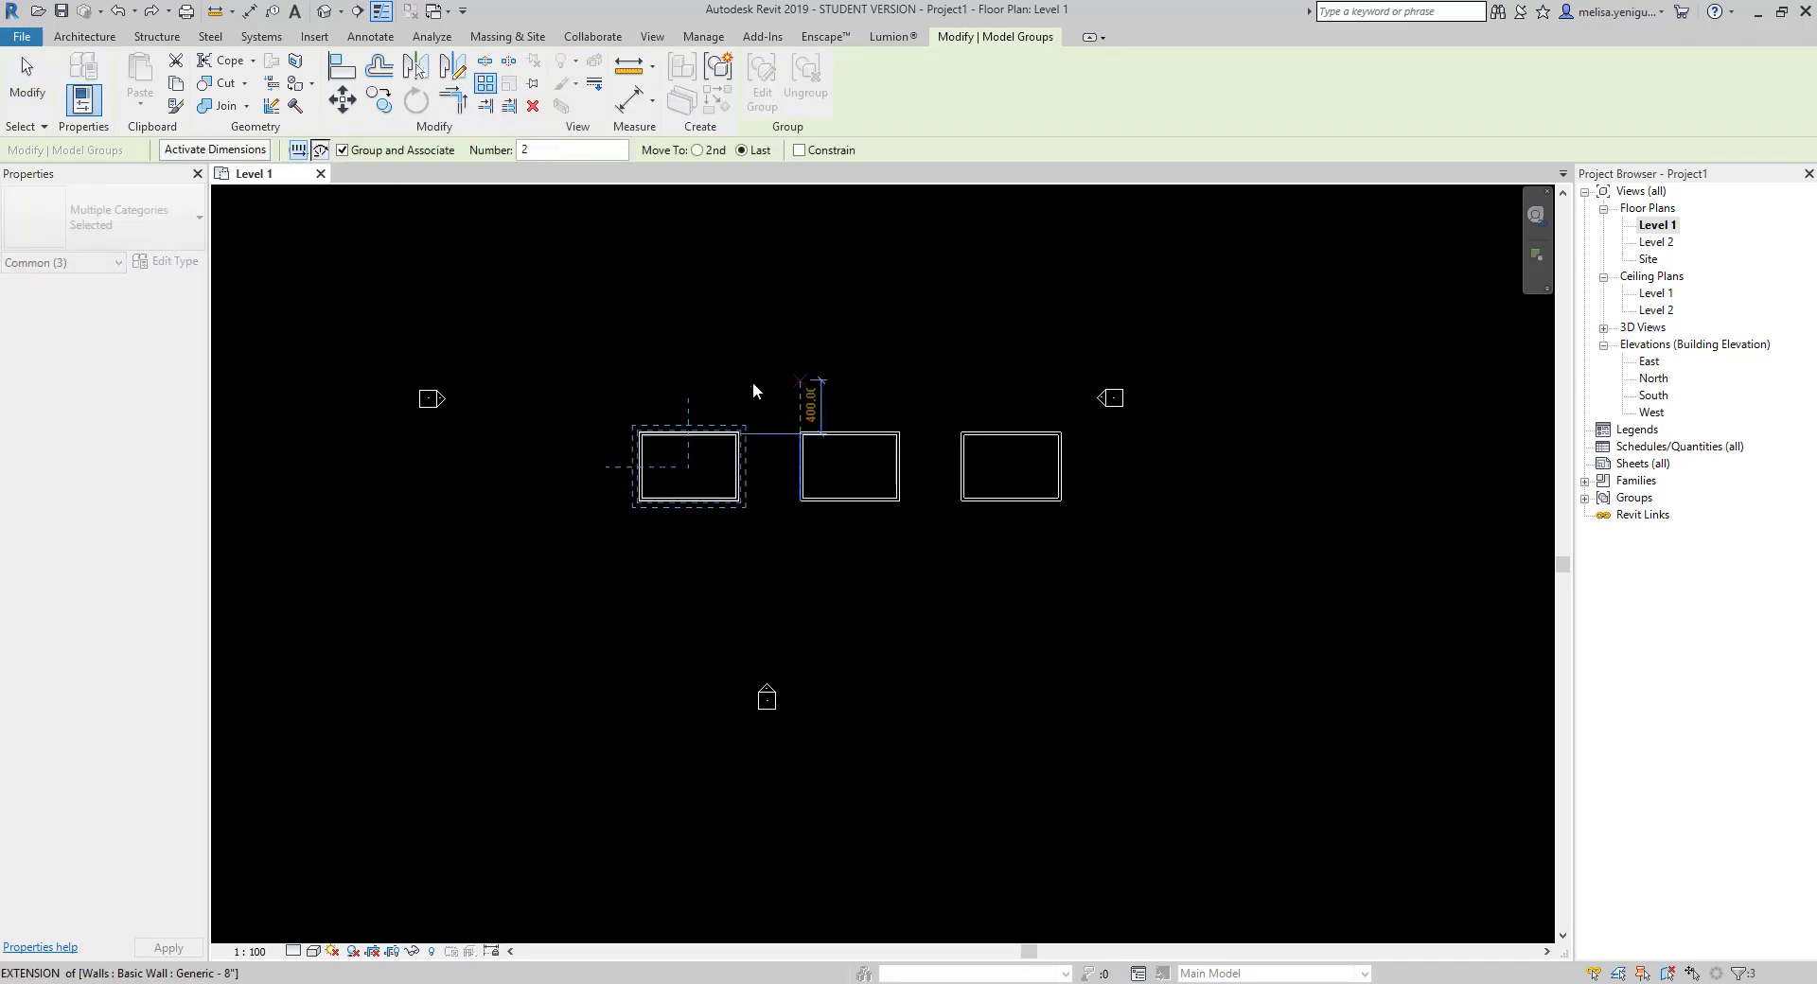
key("Escape")
key("Escape")
key("ctrl+z")
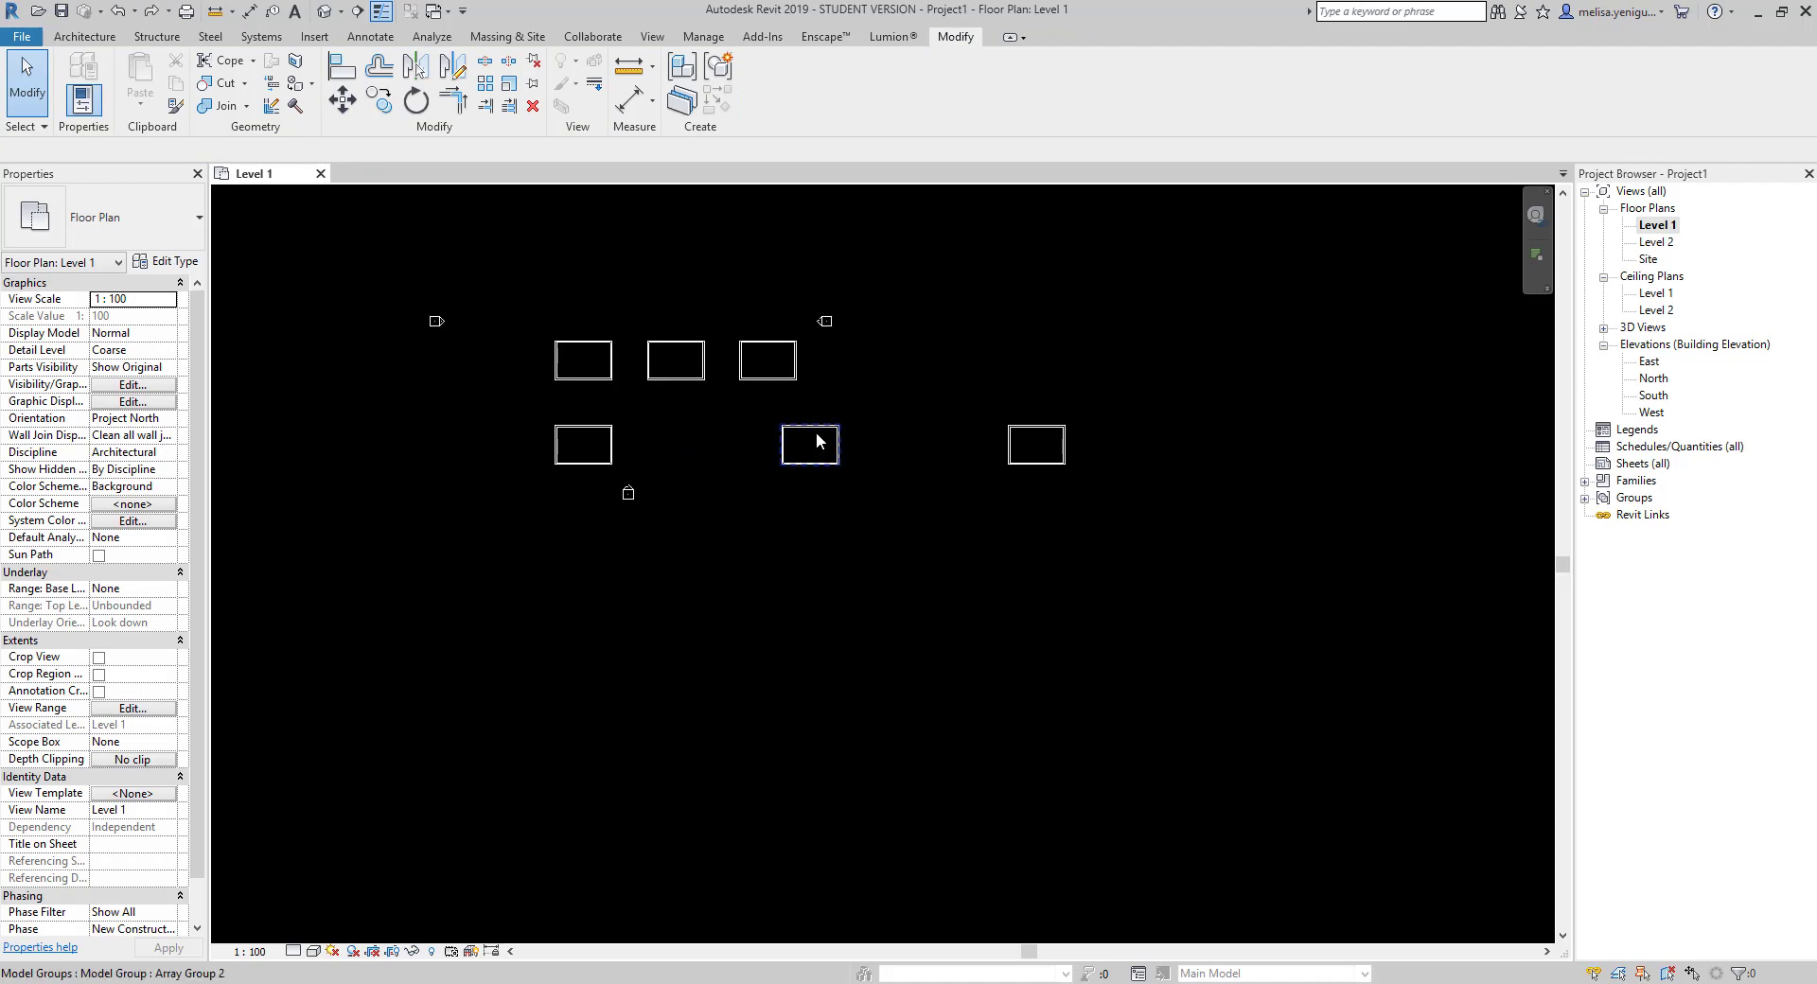
key("ctrl+z")
key("ctrl+z")
key("ctrl+z")
key("ctrl+z")
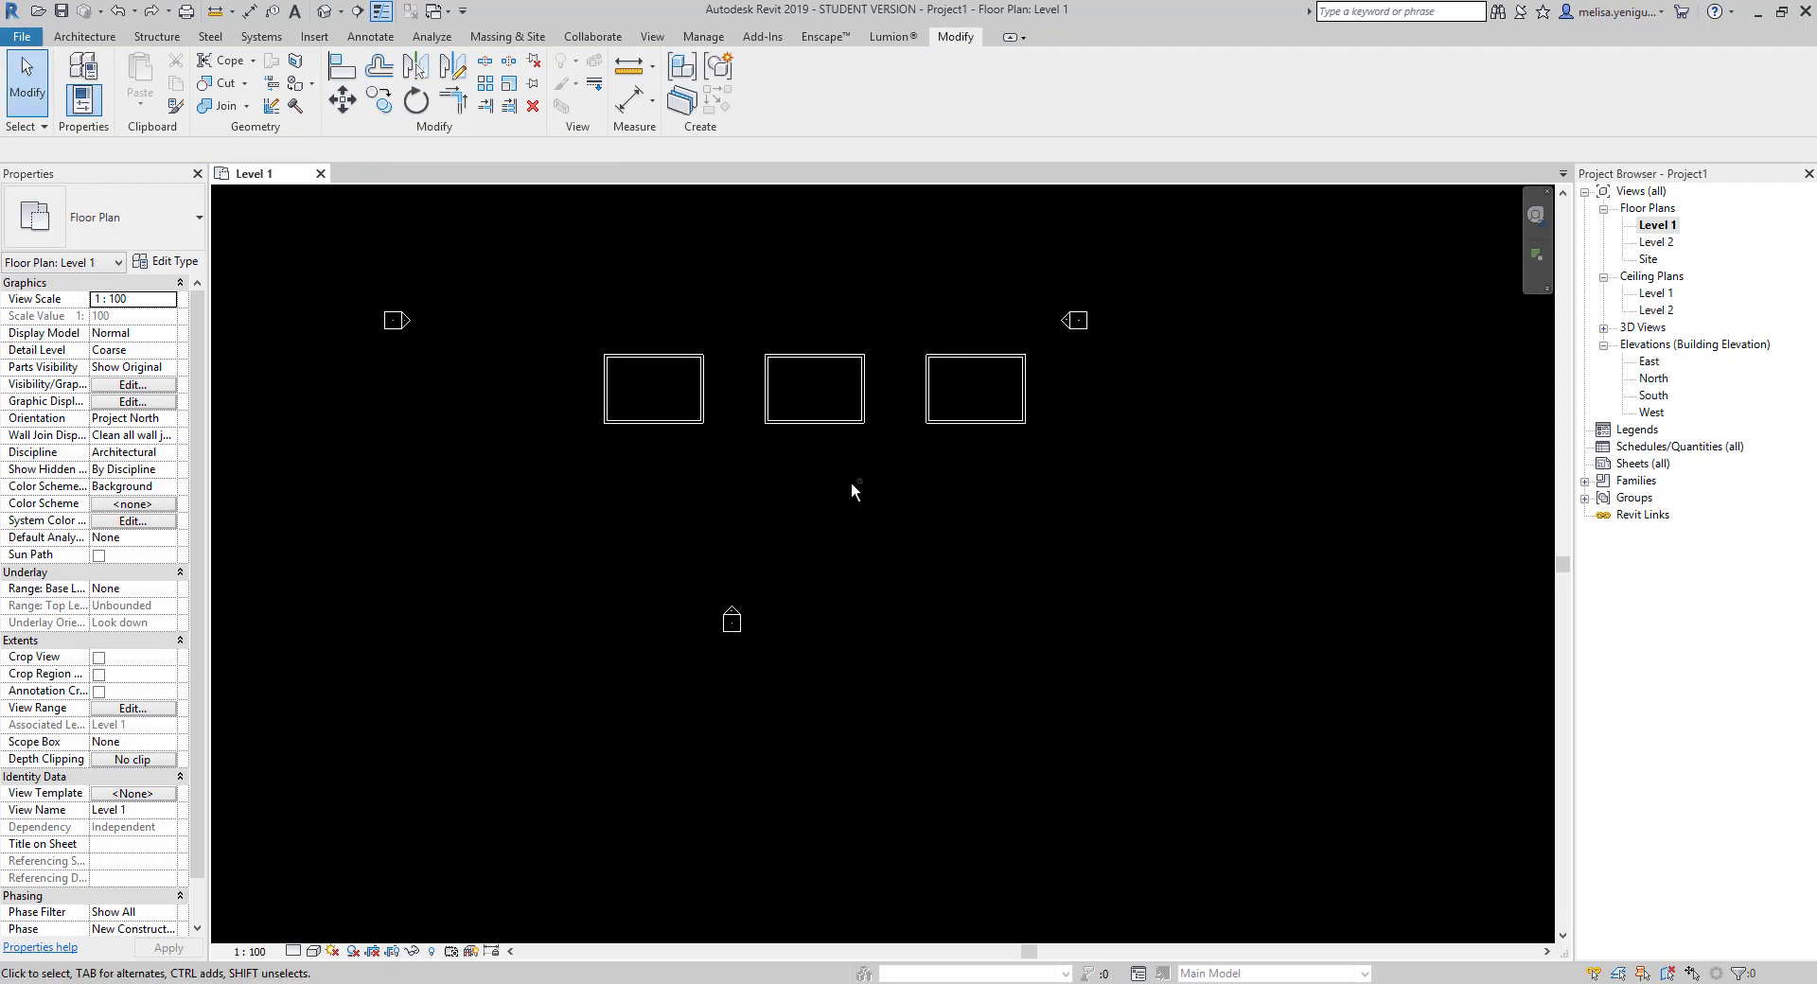
key("ctrl+z")
key("ctrl+z")
- Window-select the remaining rectangle's four walls and start a new array
left_click_drag(710, 434, 859, 588)
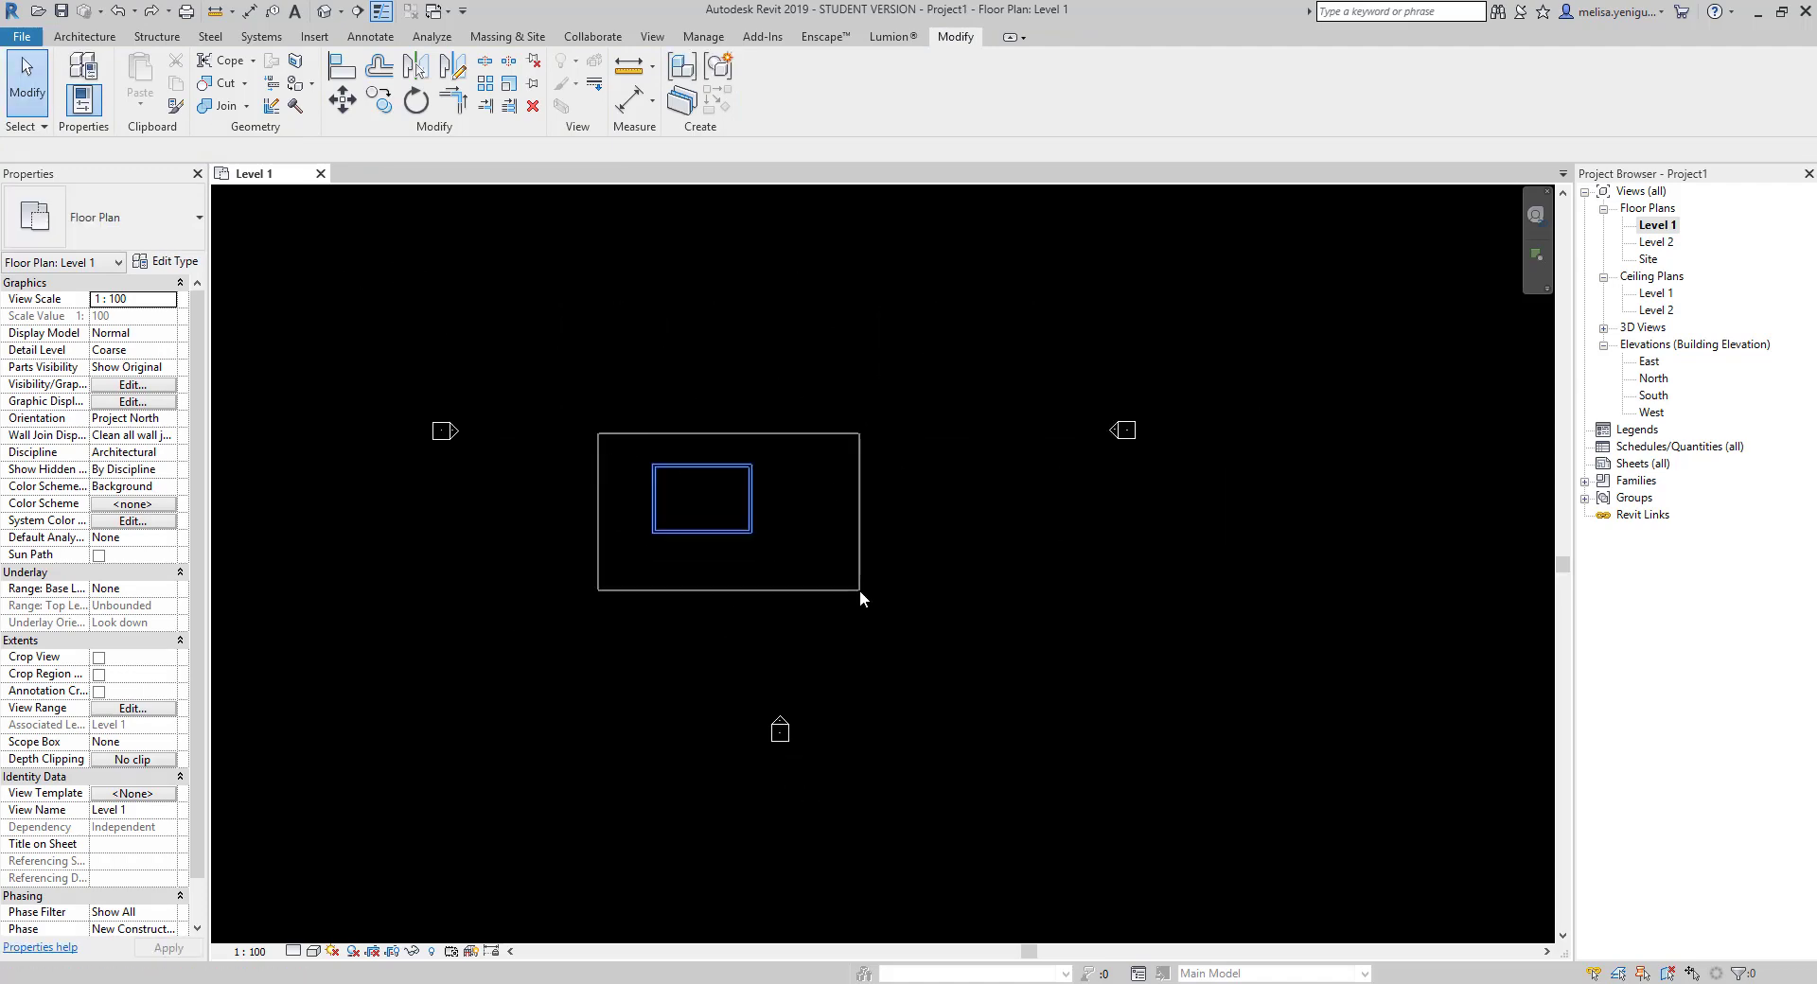
middle_click_drag(791, 528, 880, 539)
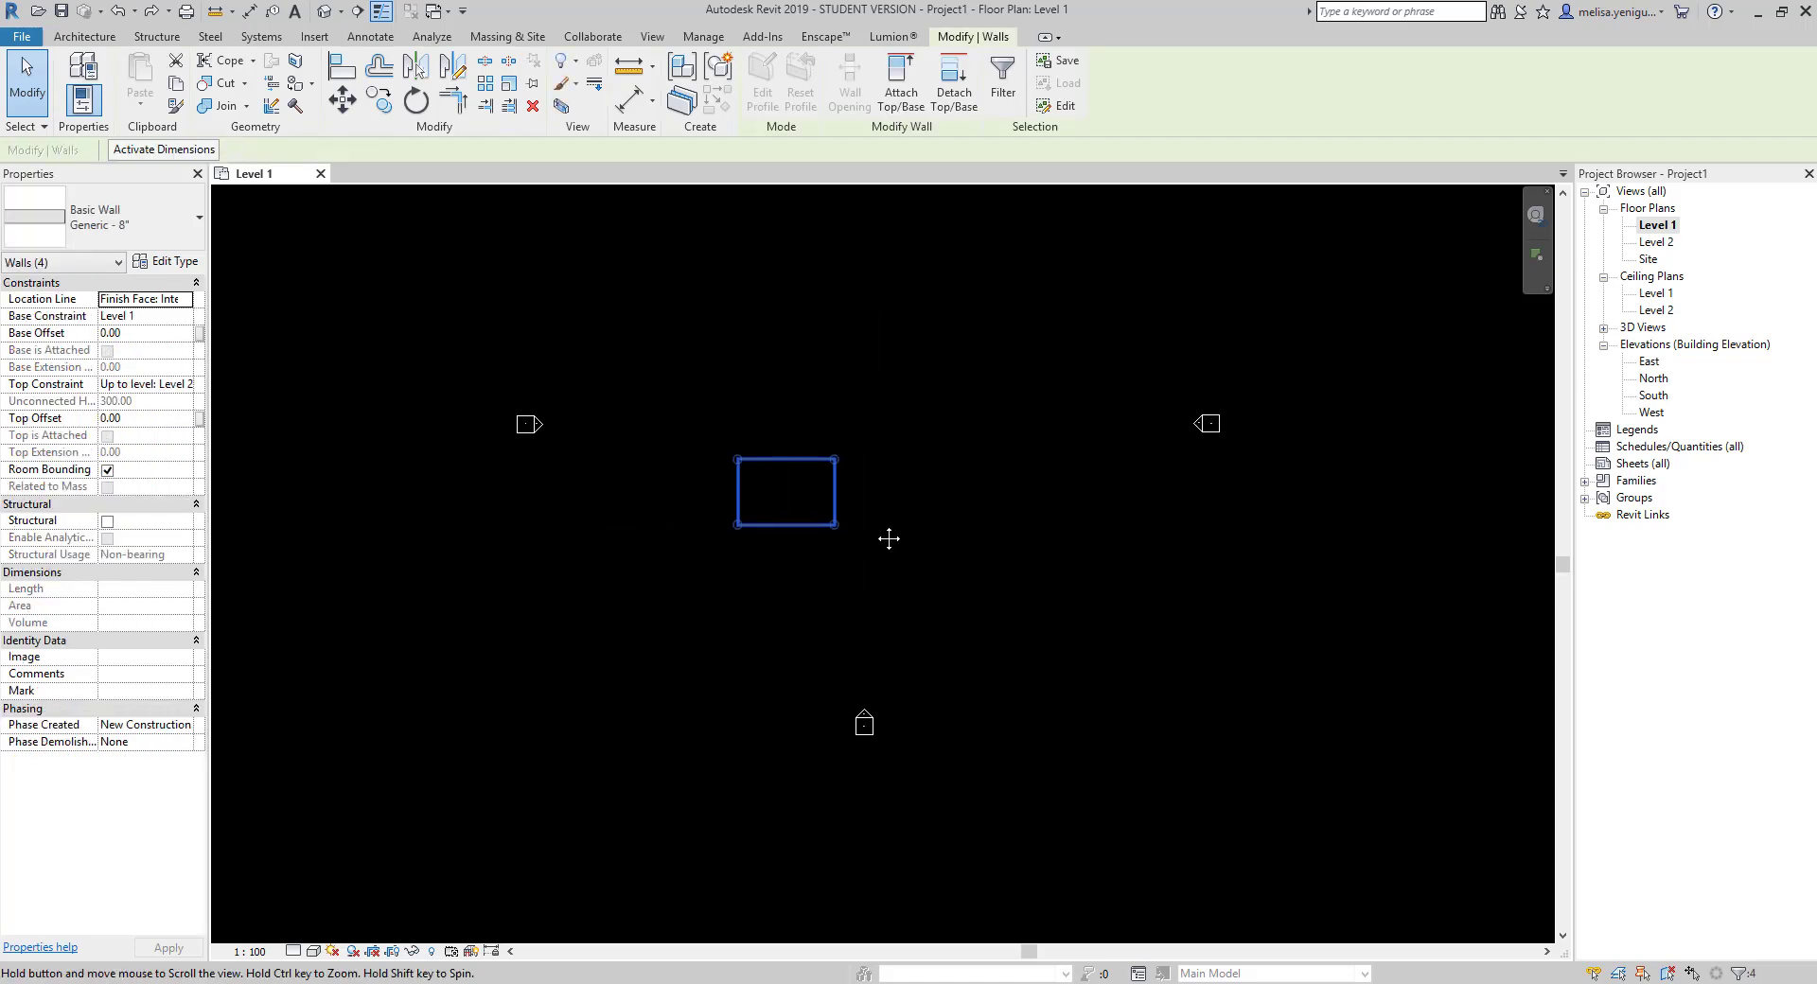
left_click(486, 85)
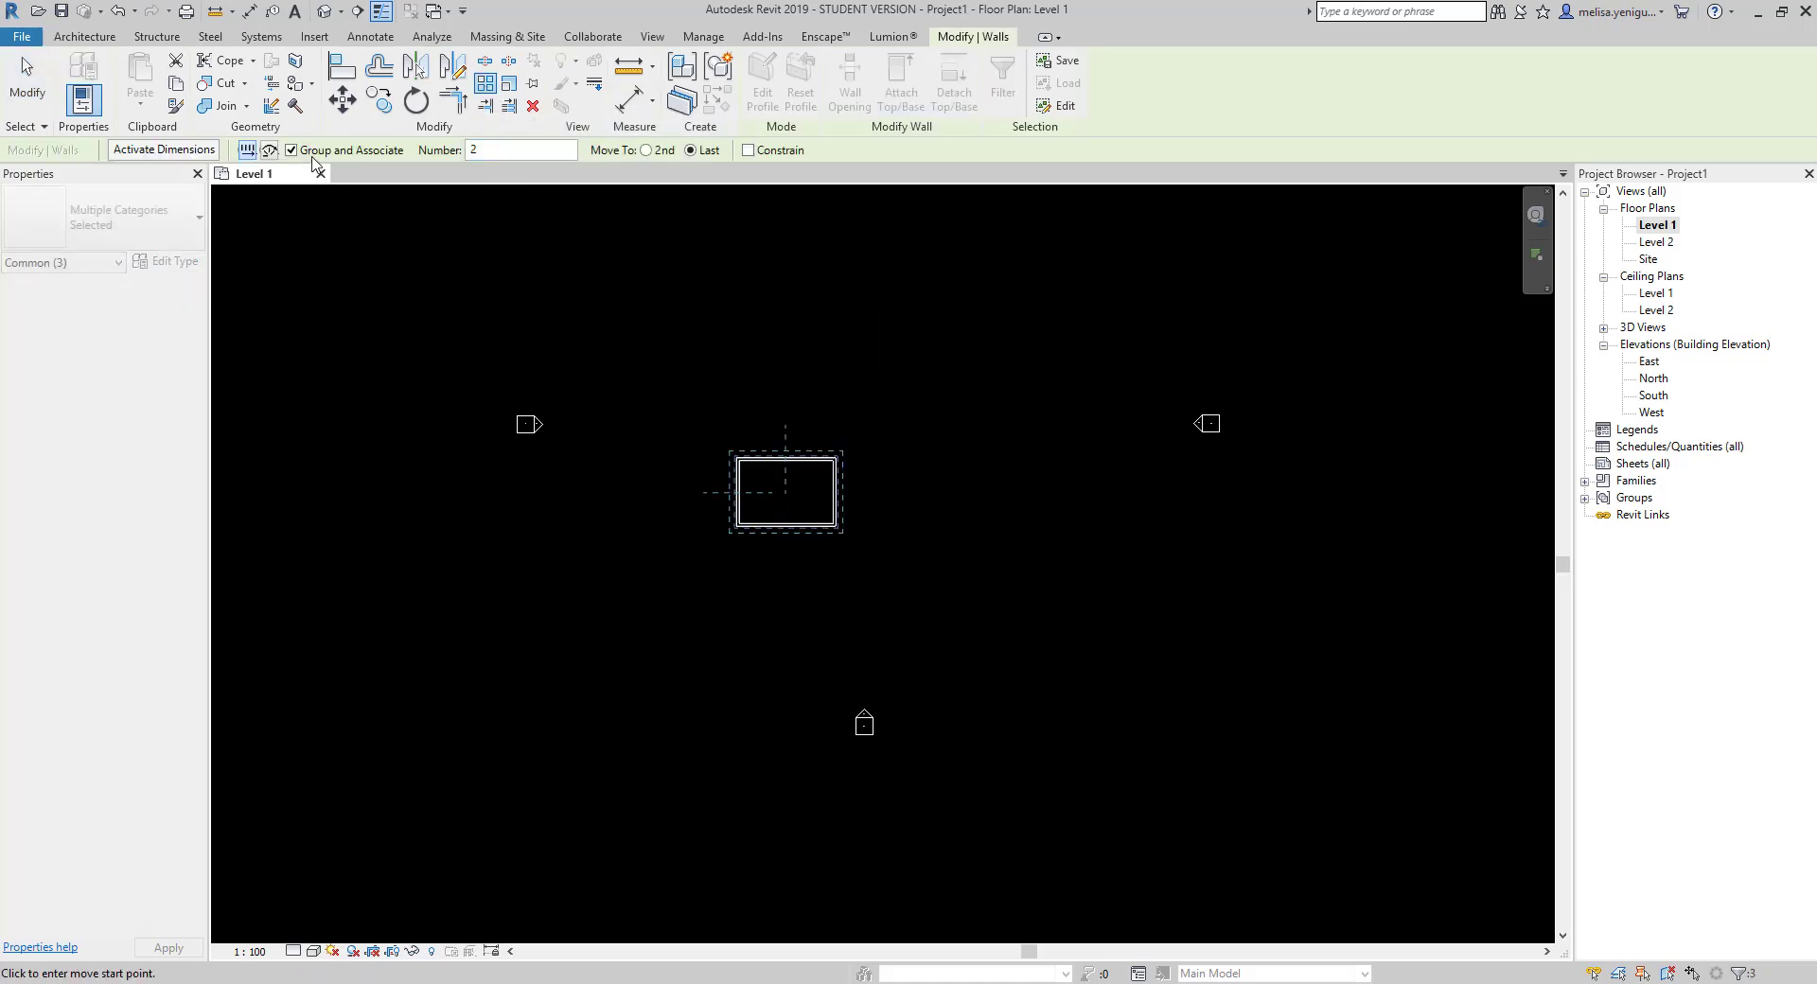
- Make a radial array of 3 wall rectangles around the centre, spanning 25°
left_click(272, 150)
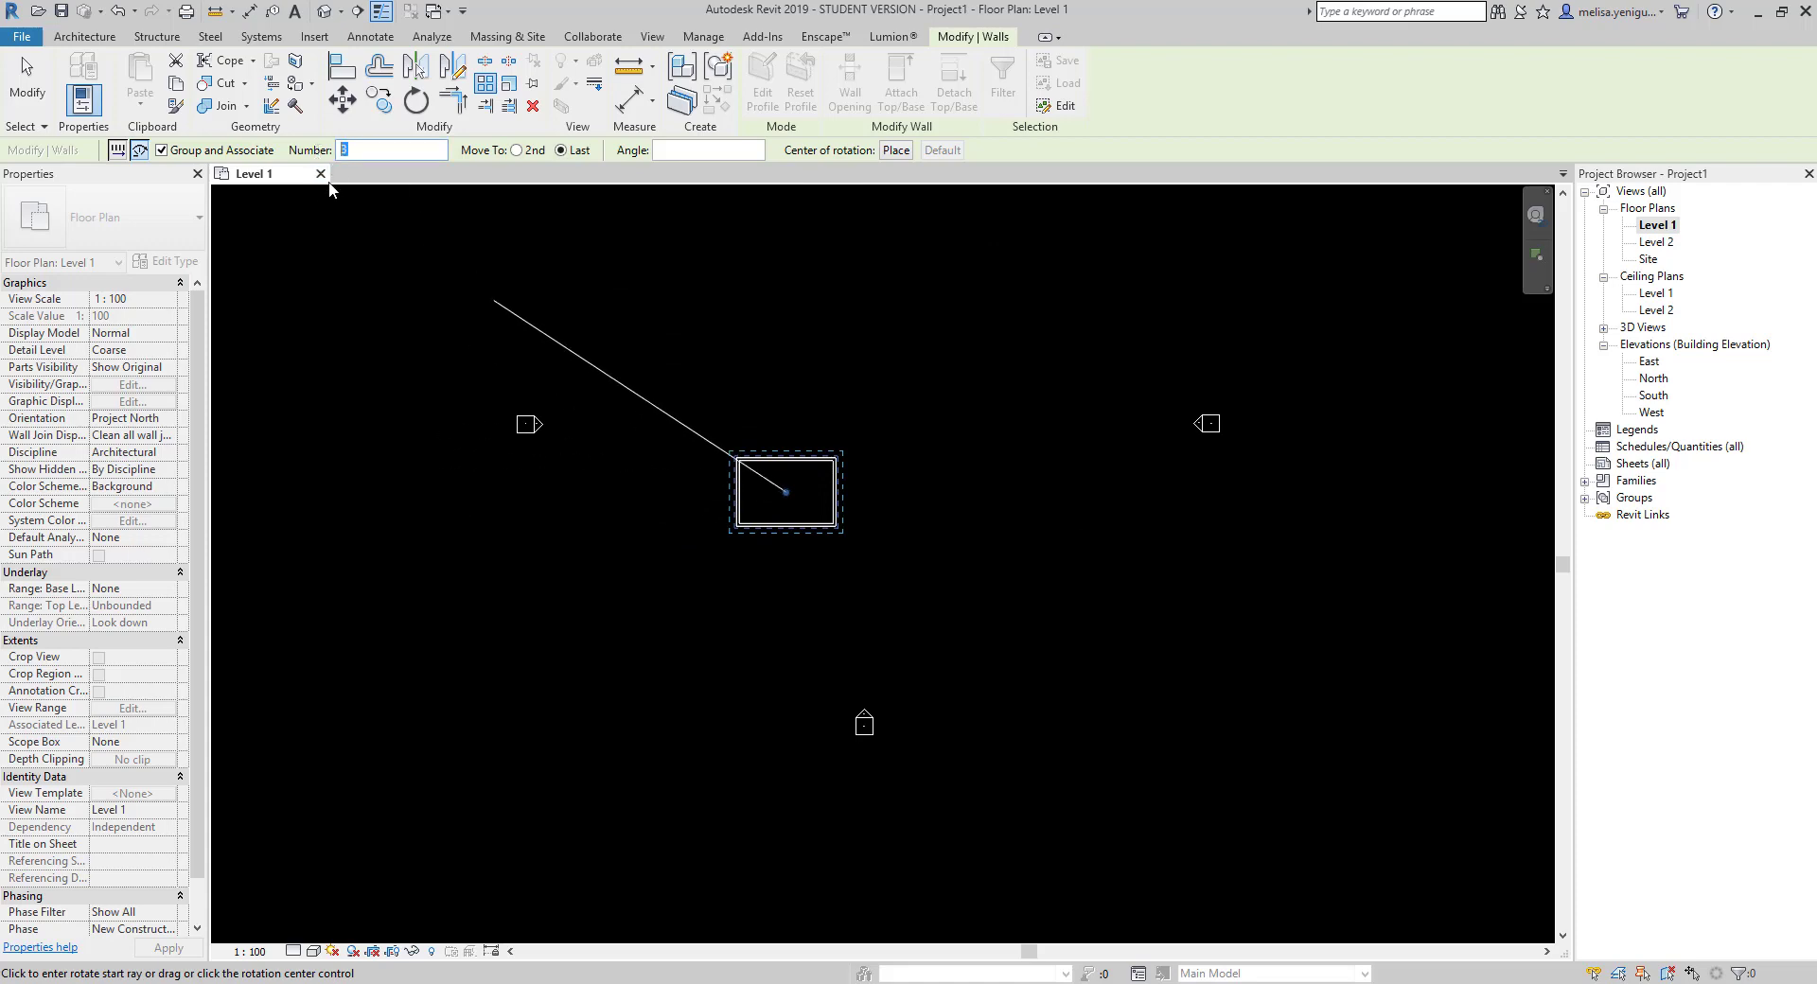
type("3")
left_click(517, 151)
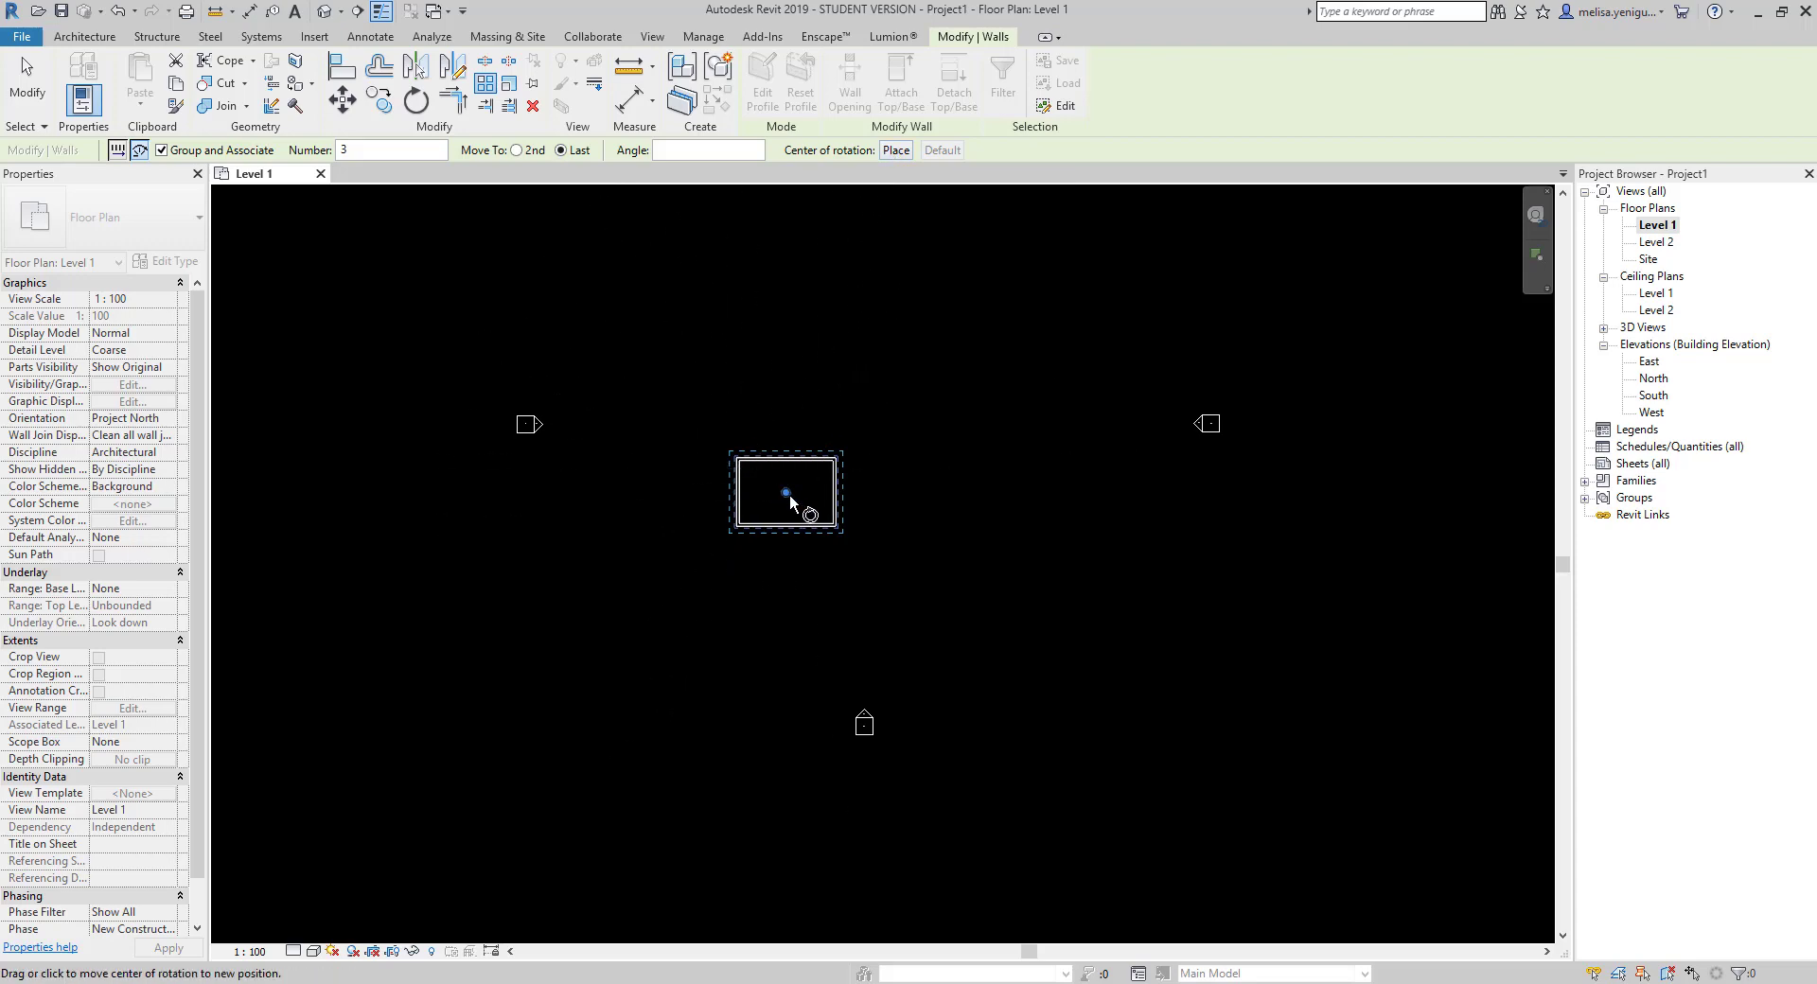
scroll(789, 495, "up", 3)
scroll(646, 480, "down", 2)
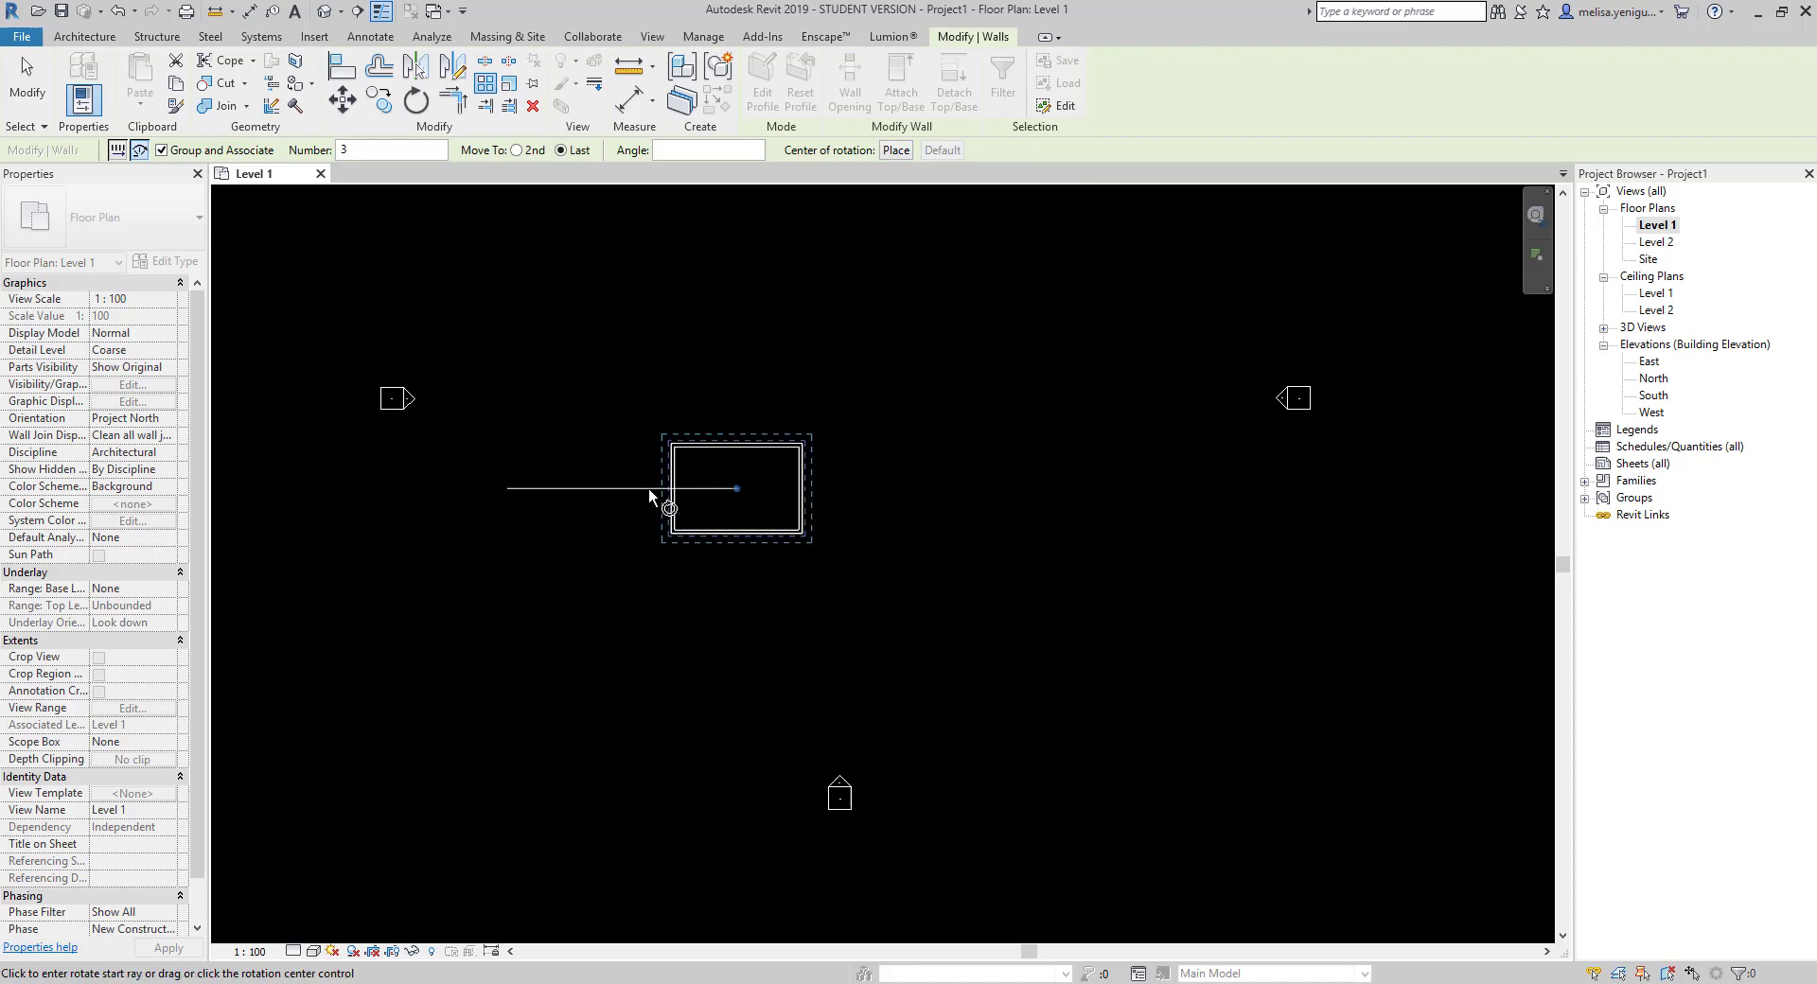
left_click(579, 488)
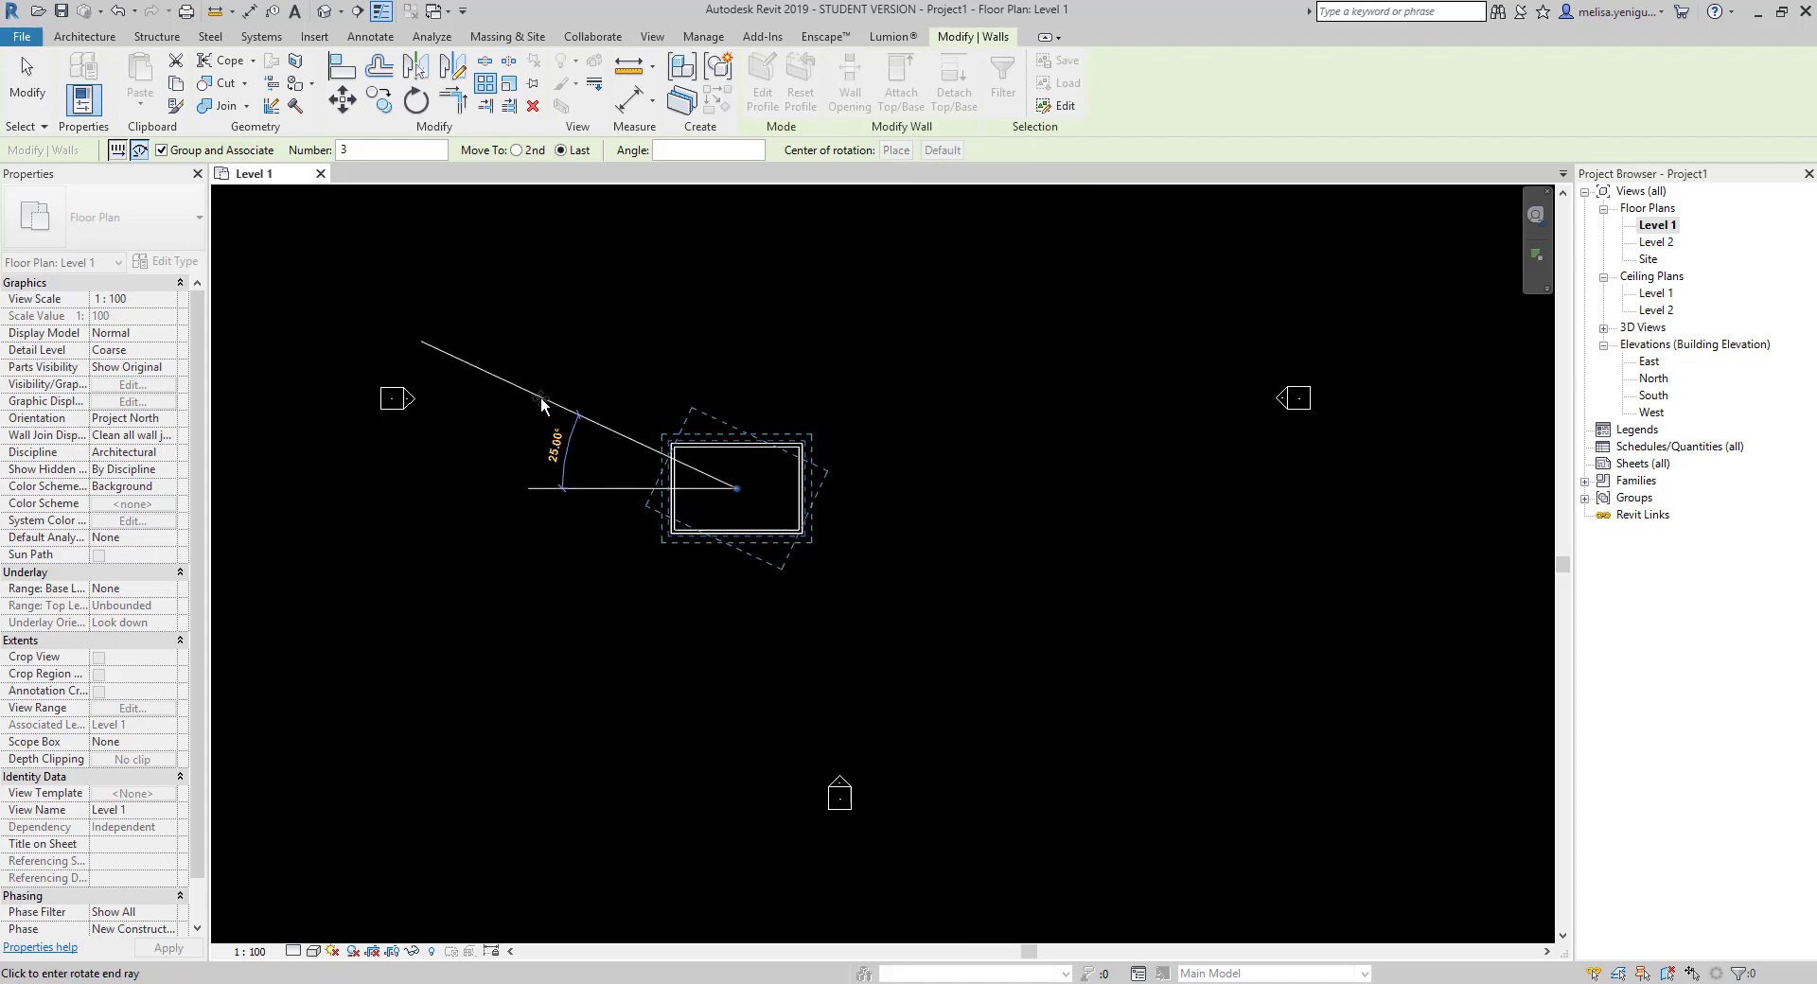
left_click(542, 396)
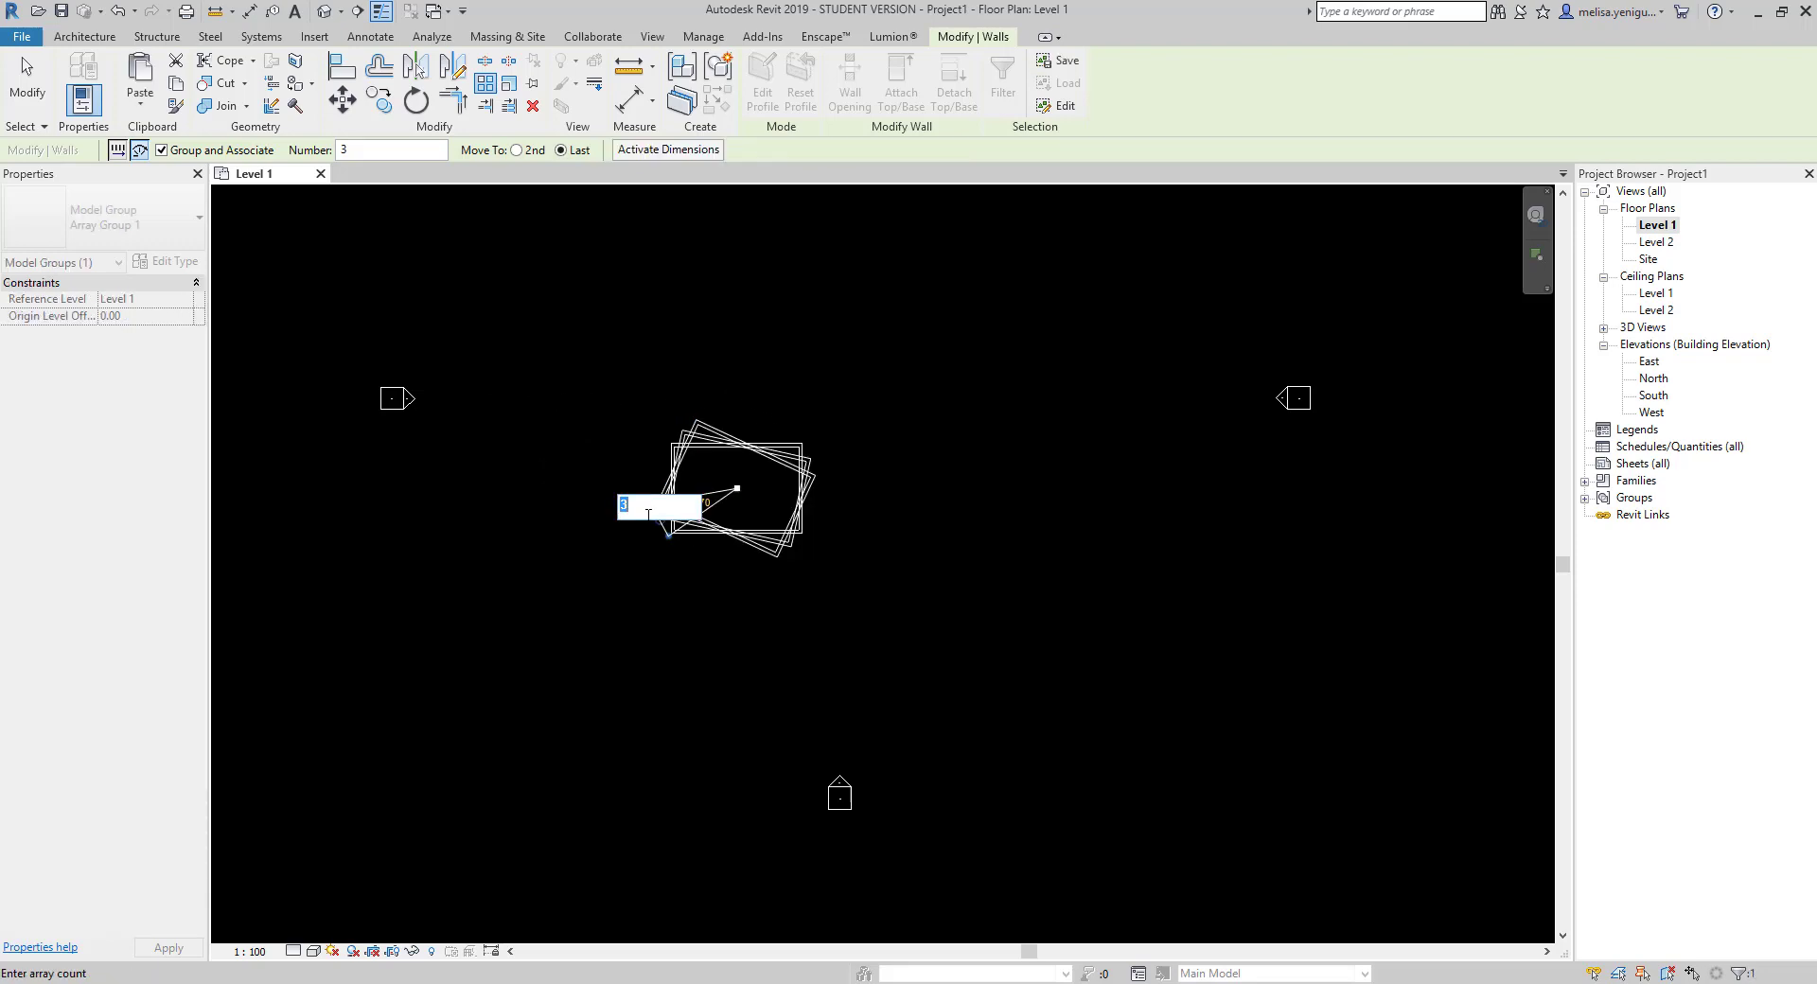
- Accept the array count of 3 and select the radial array group
key("Return")
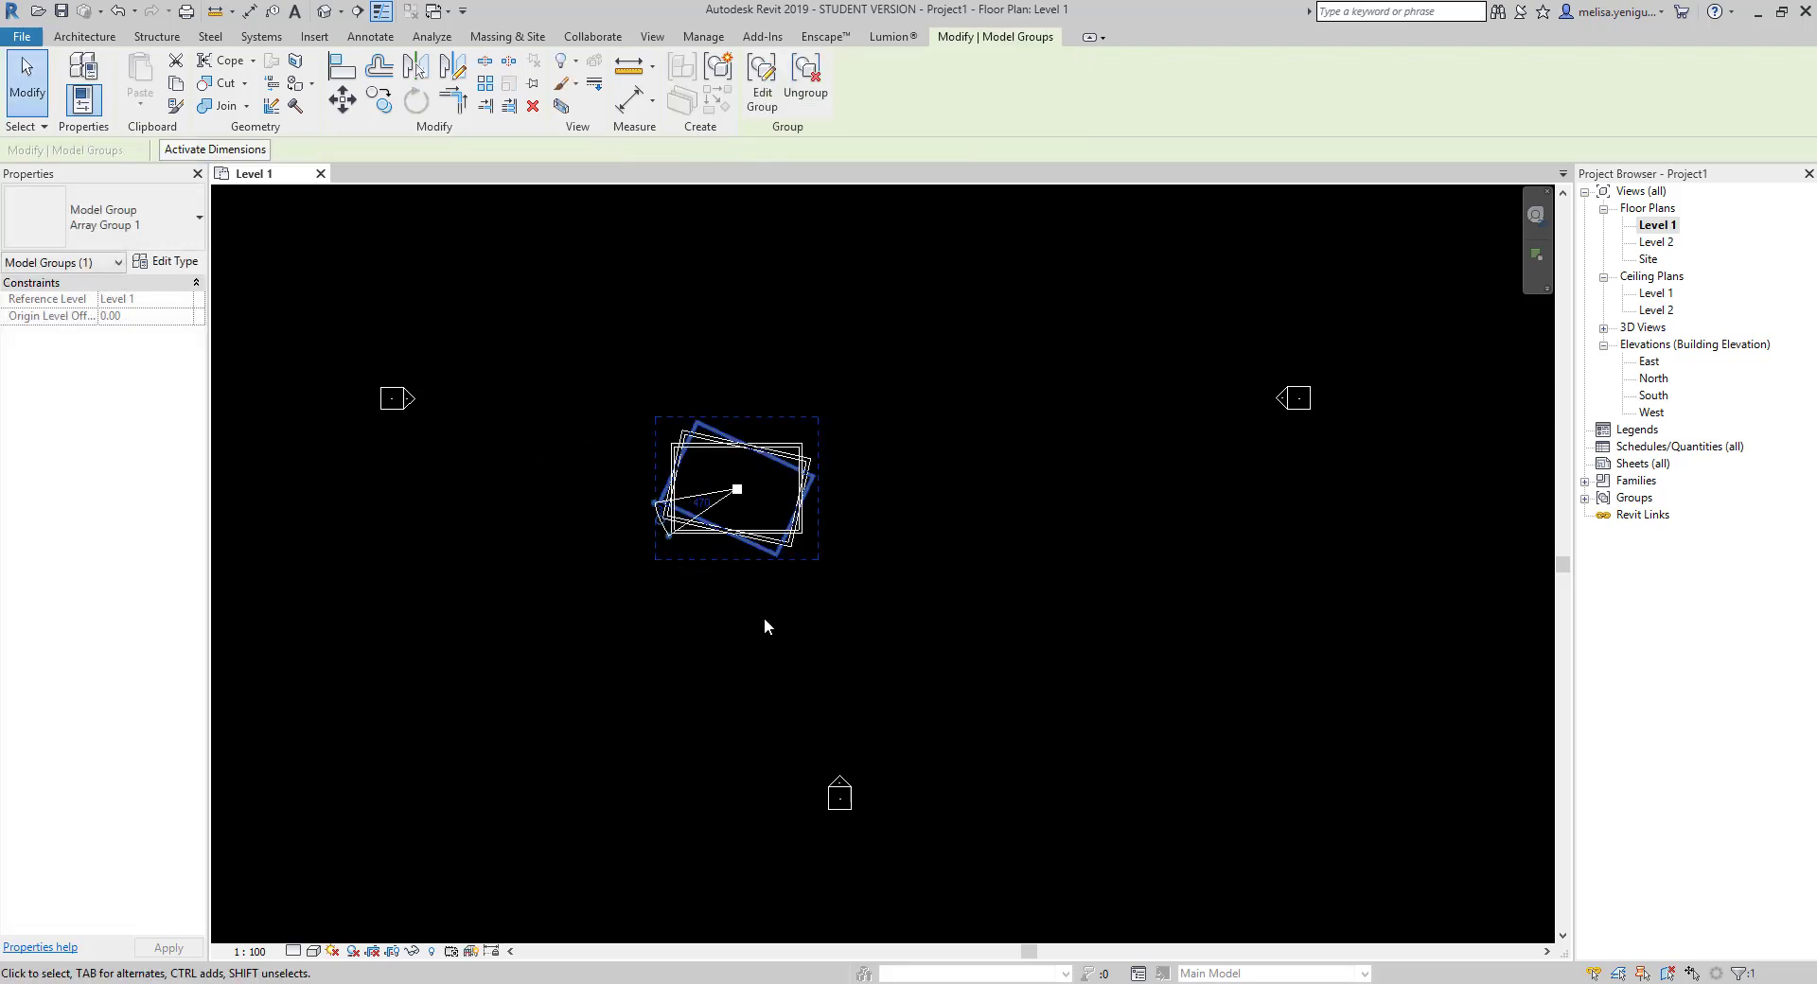
key("Escape")
scroll(730, 497, "up", 2)
scroll(729, 496, "up", 1)
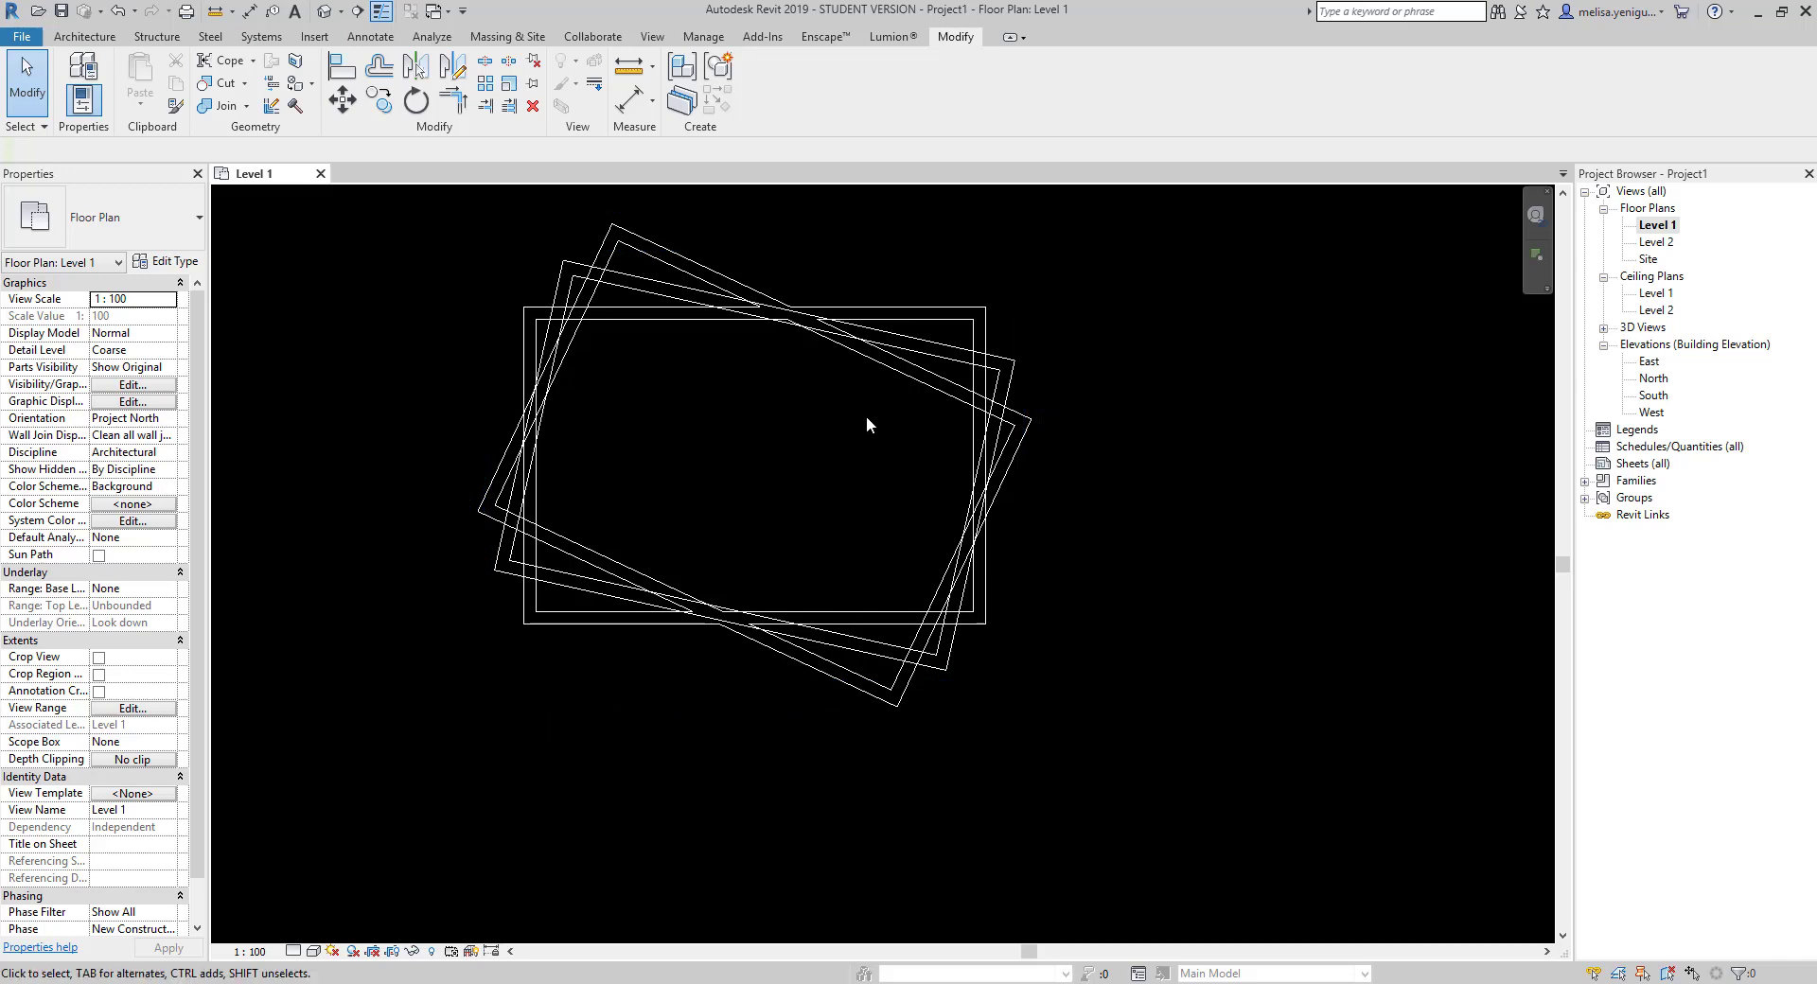
scroll(748, 502, "down", 3)
scroll(763, 482, "down", 1)
left_click(744, 492)
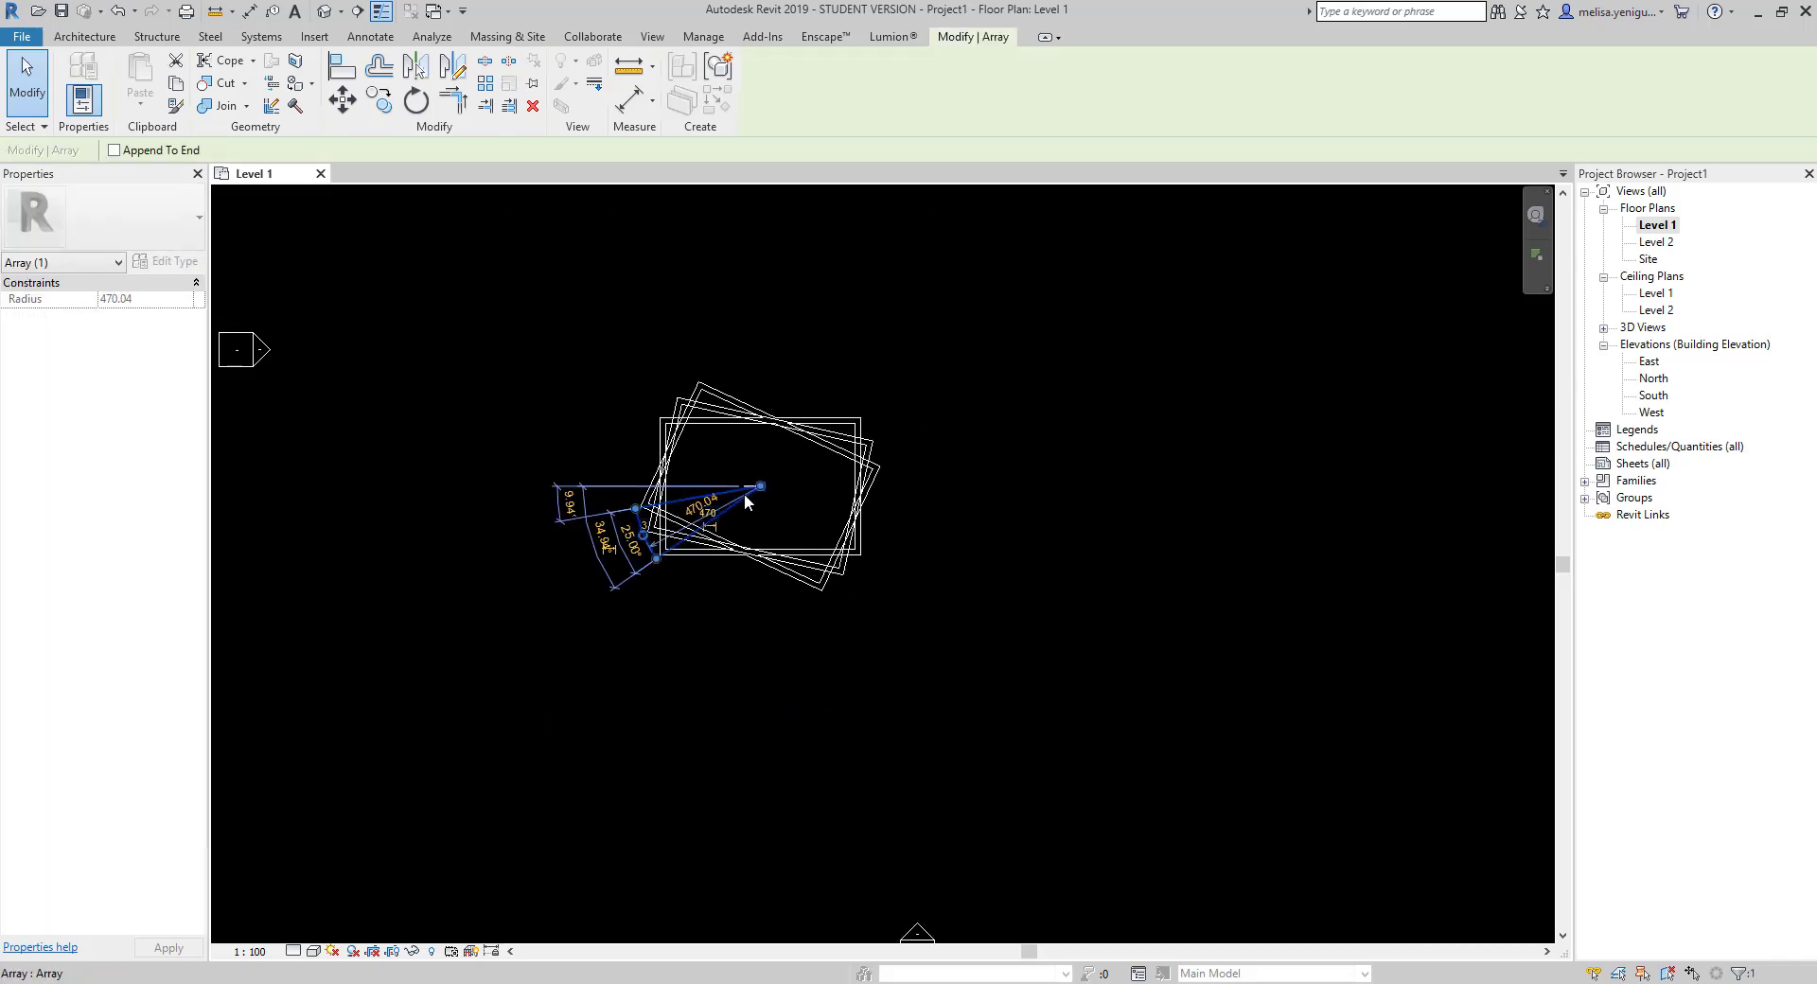
key("ctrl+z")
key("z")
key("f")
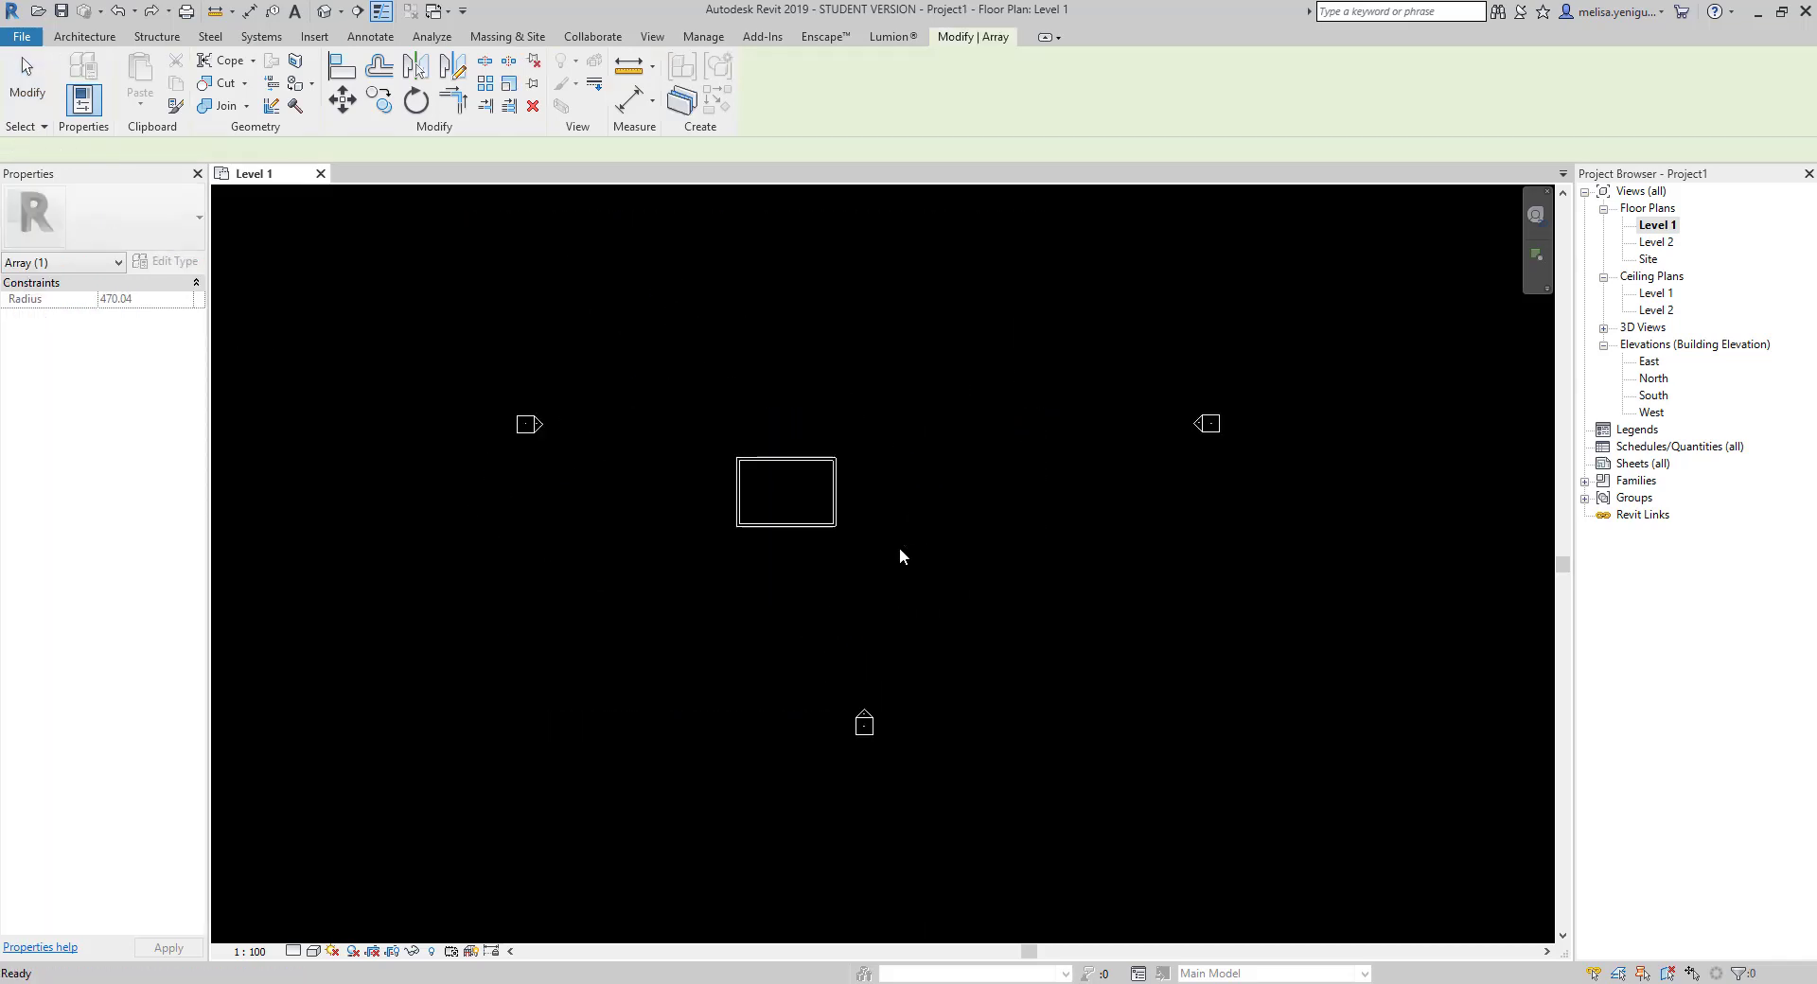
left_click_drag(687, 415, 897, 551)
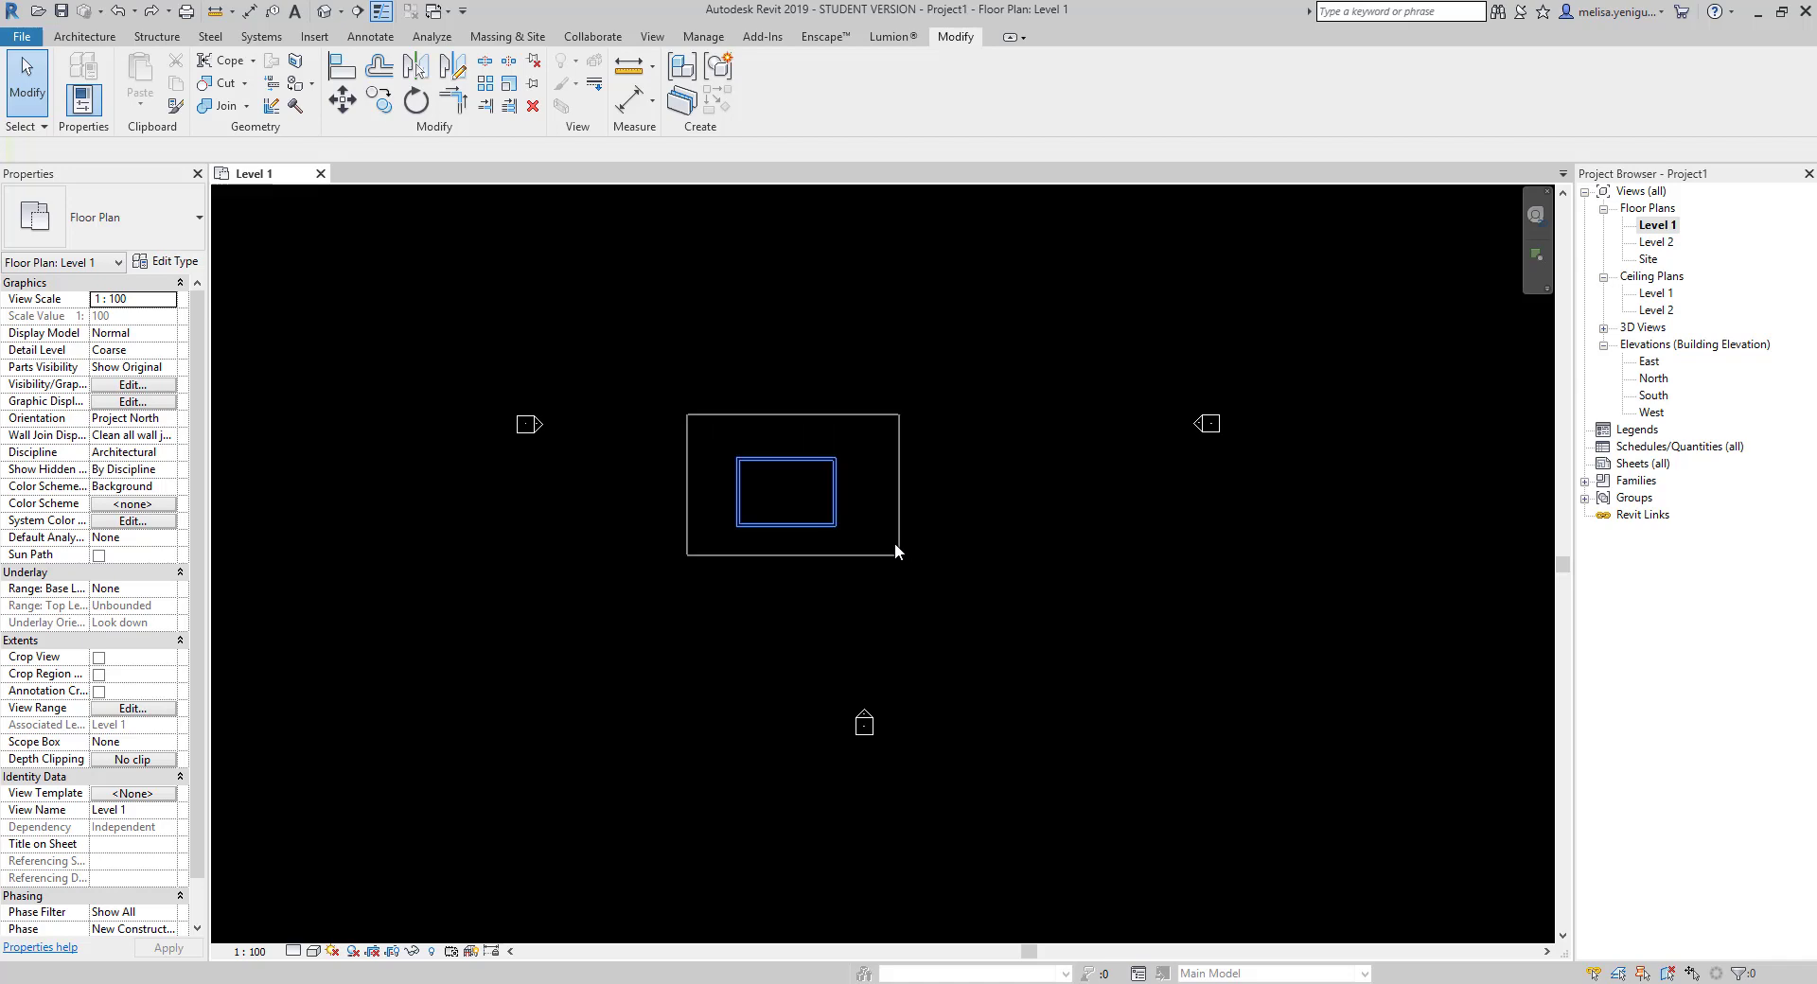
left_click(485, 82)
left_click(139, 152)
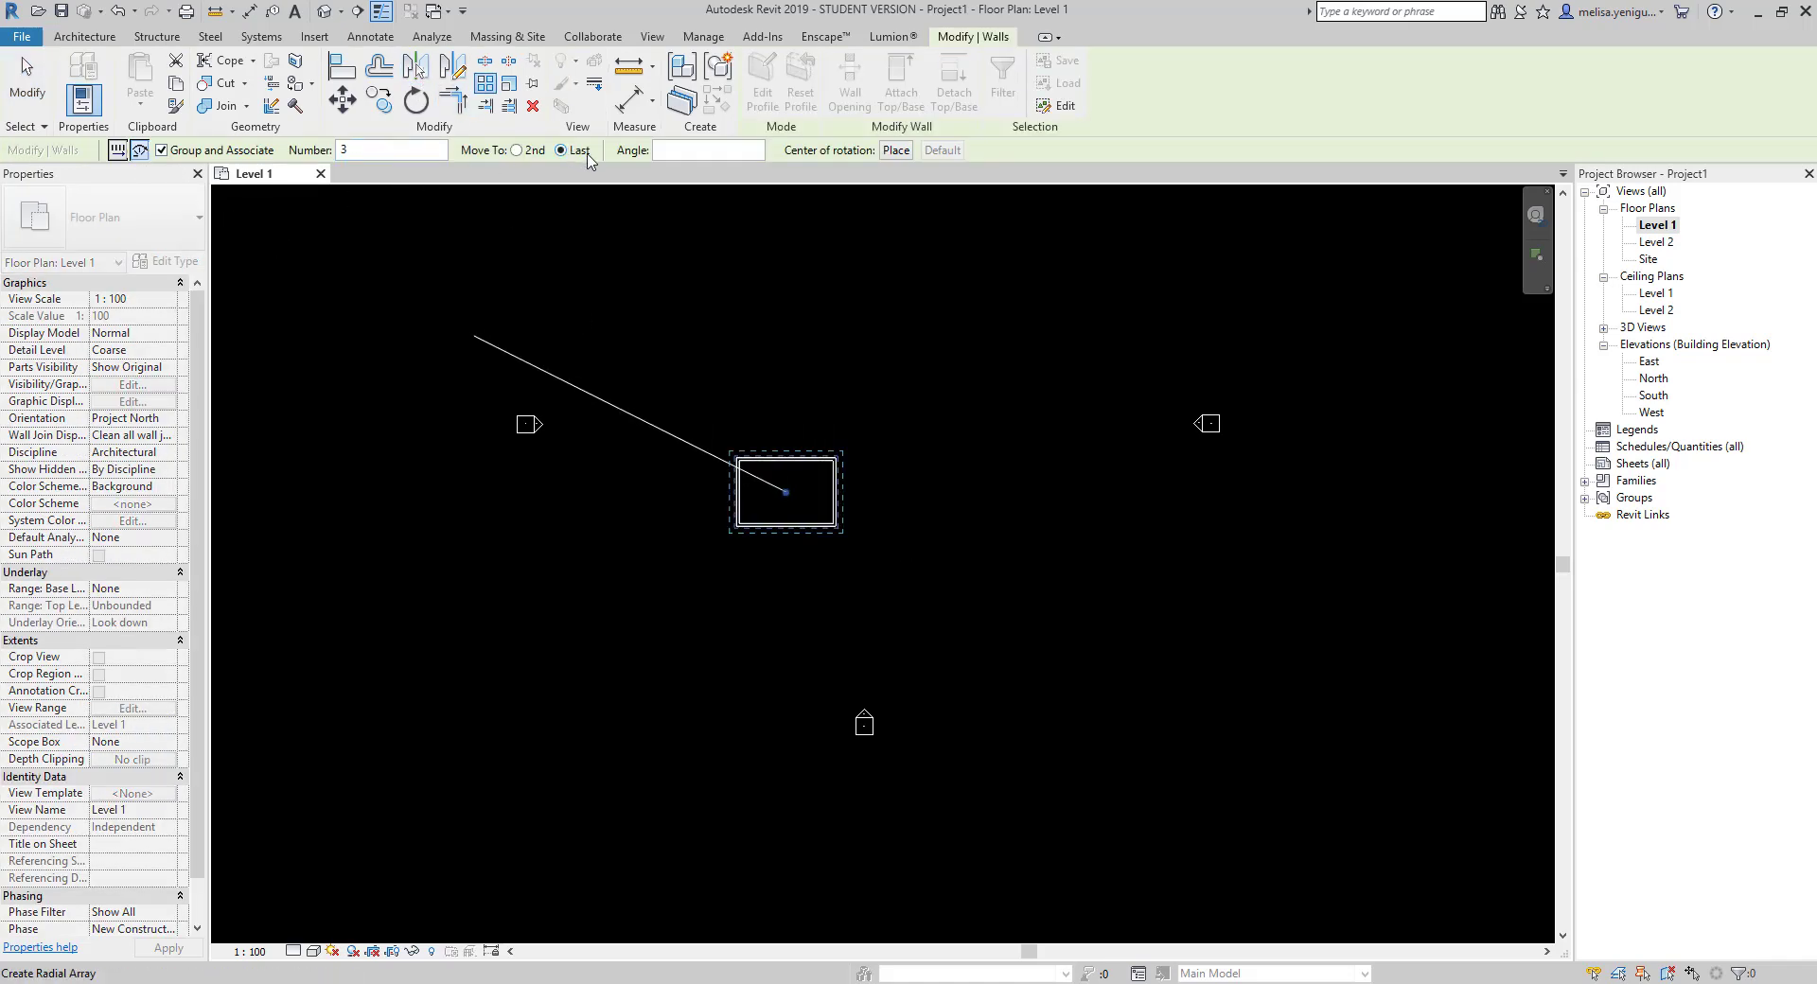
left_click(895, 150)
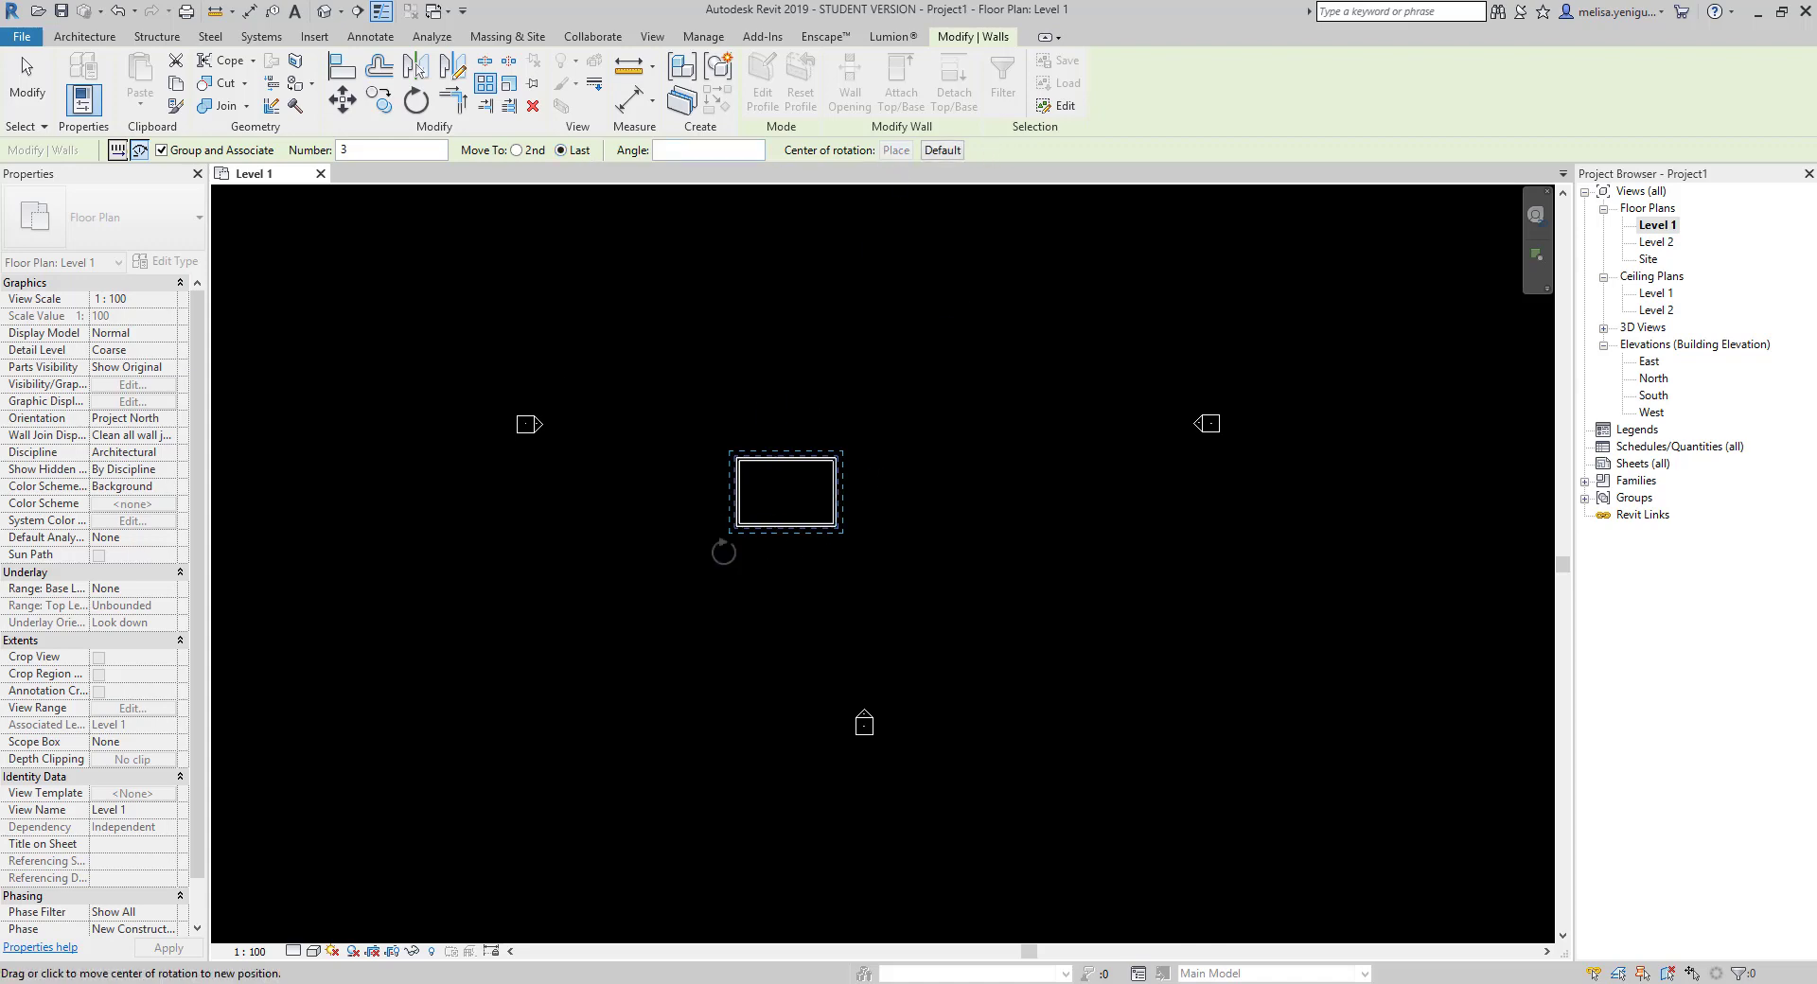
scroll(804, 541, "up", 2)
scroll(757, 461, "down", 1)
scroll(734, 465, "down", 3)
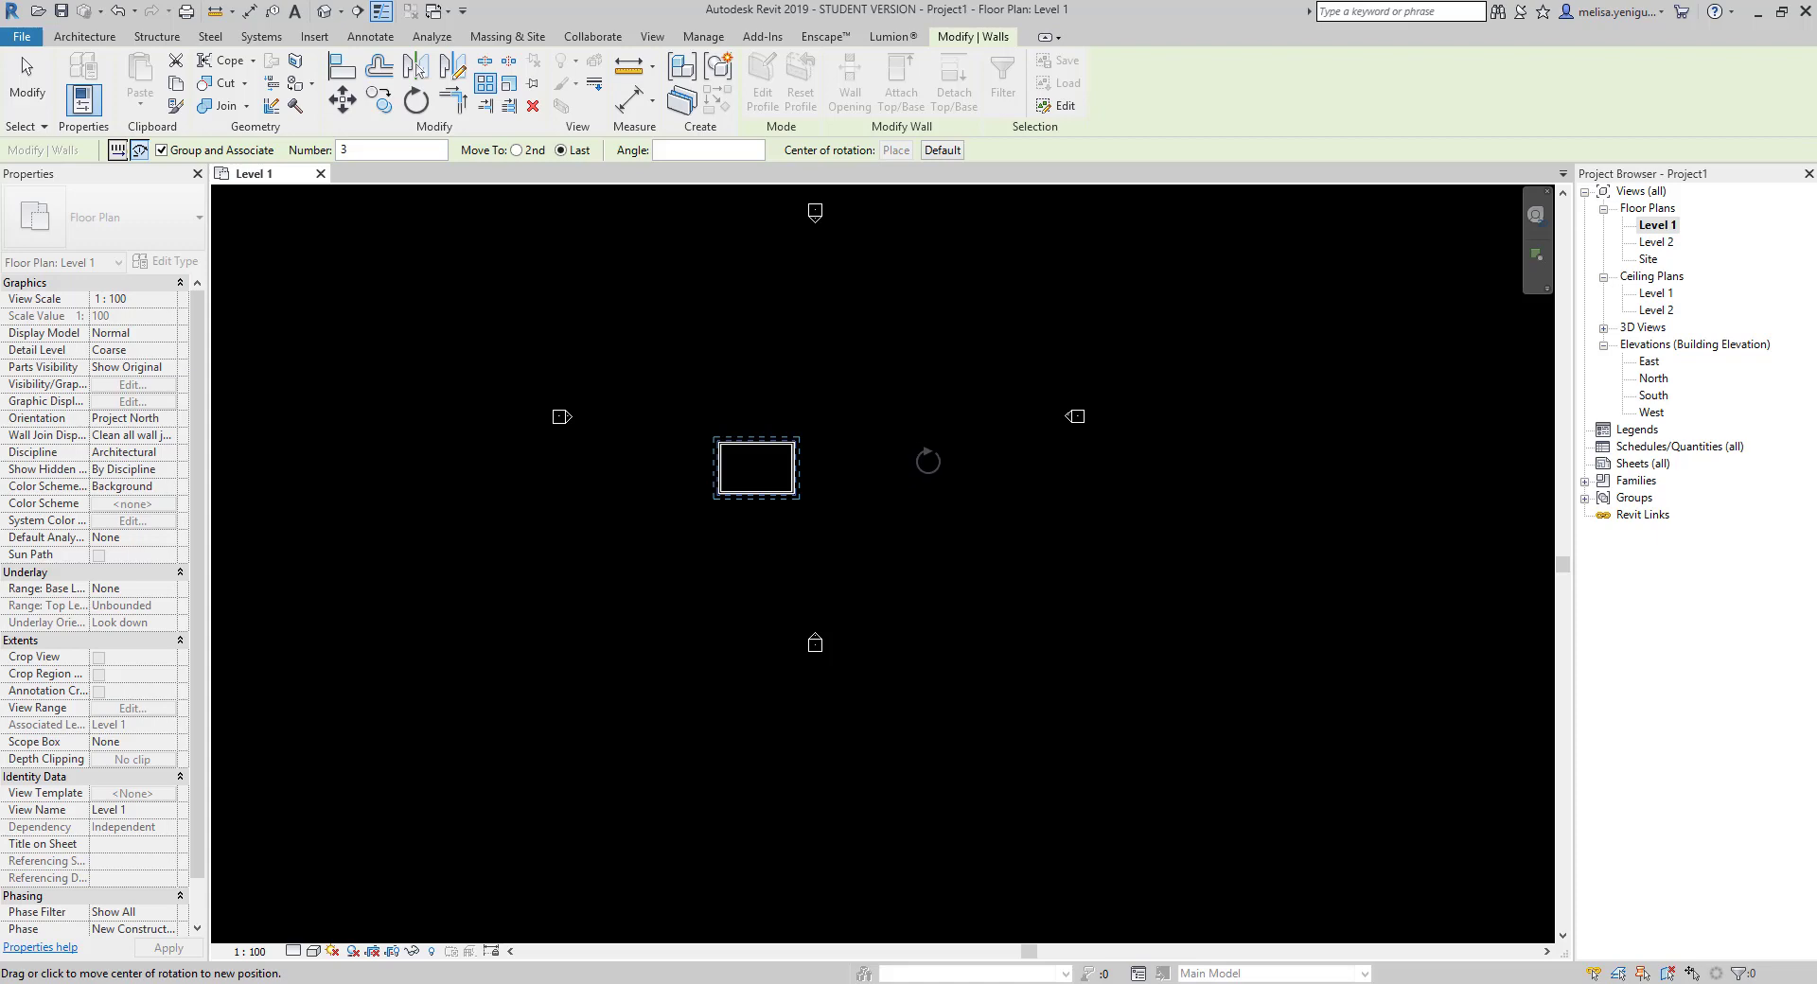
left_click(933, 467)
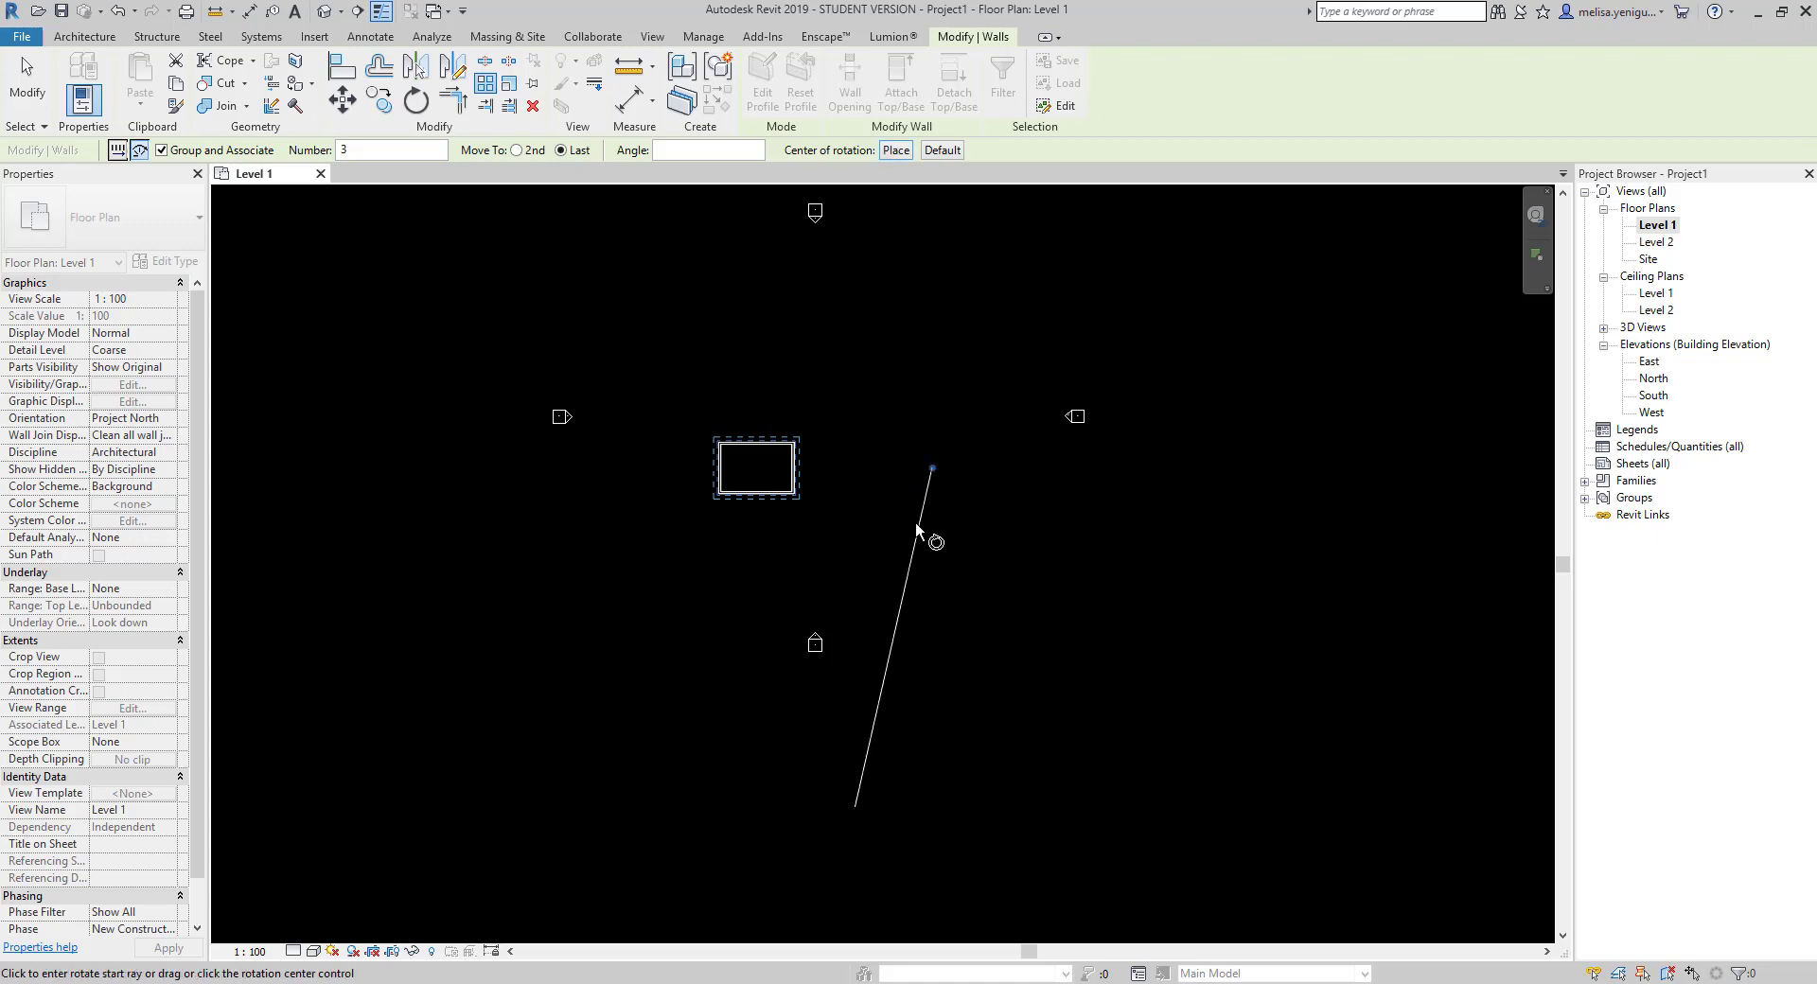
key("space")
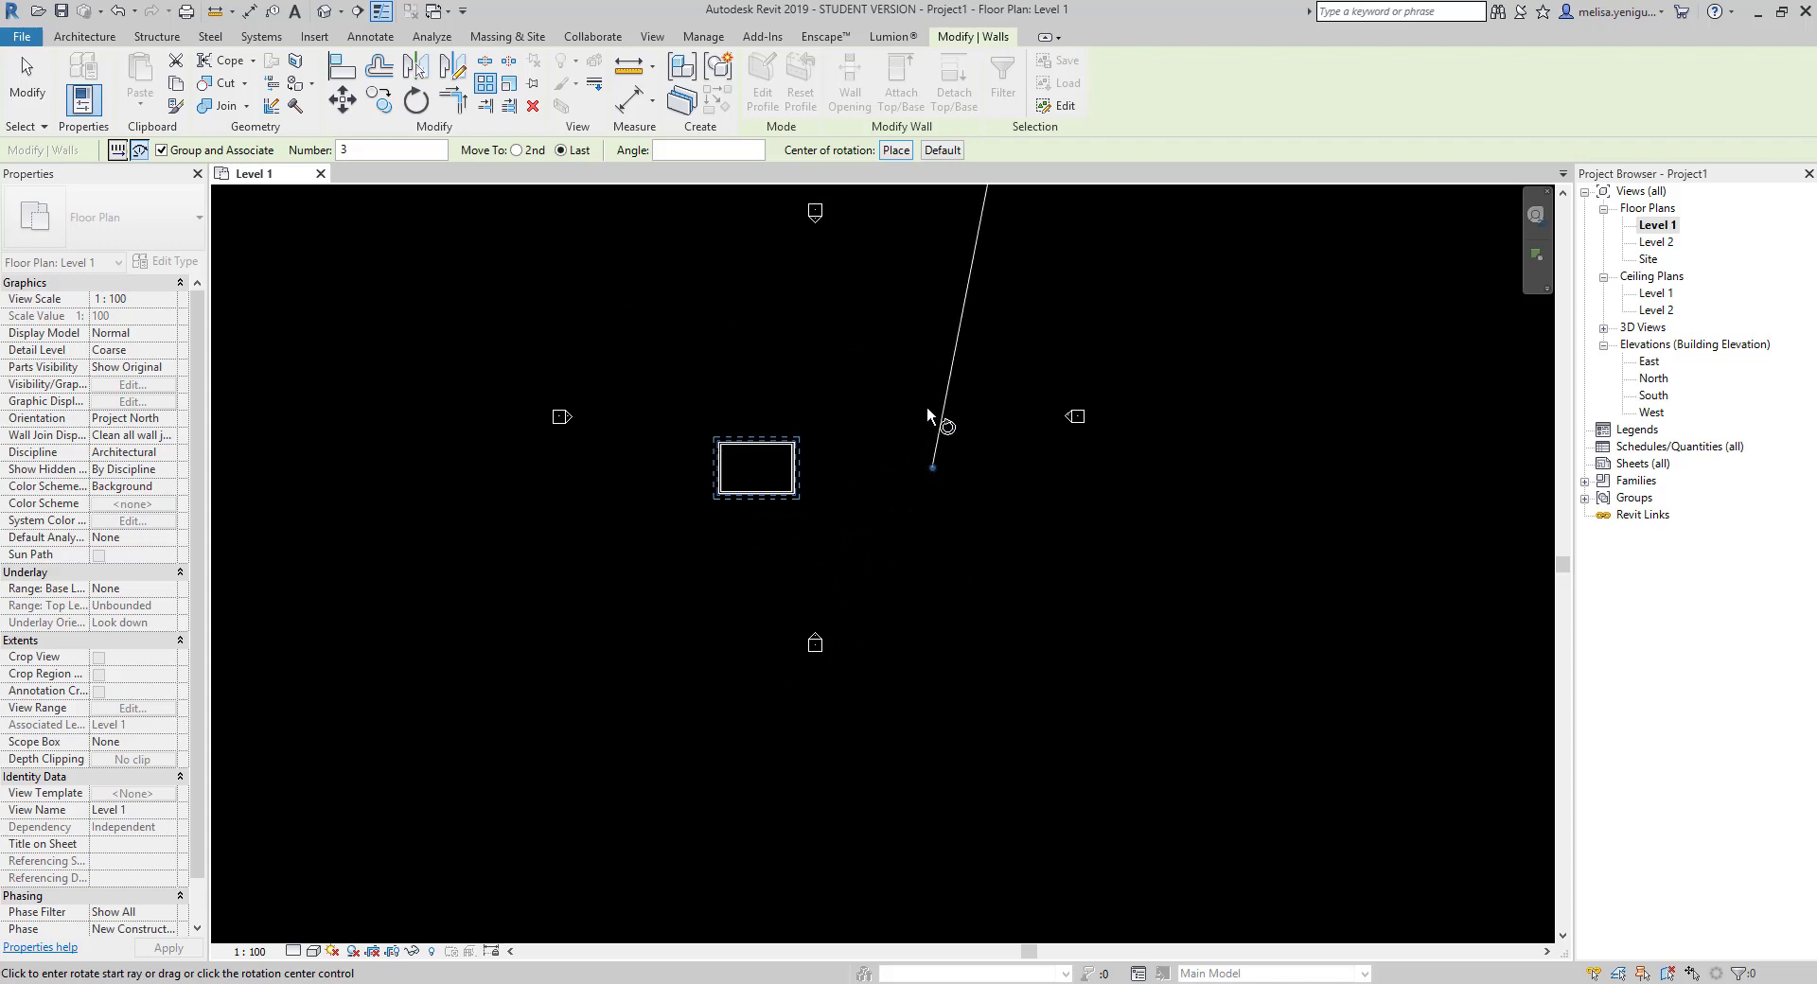
left_click(827, 467)
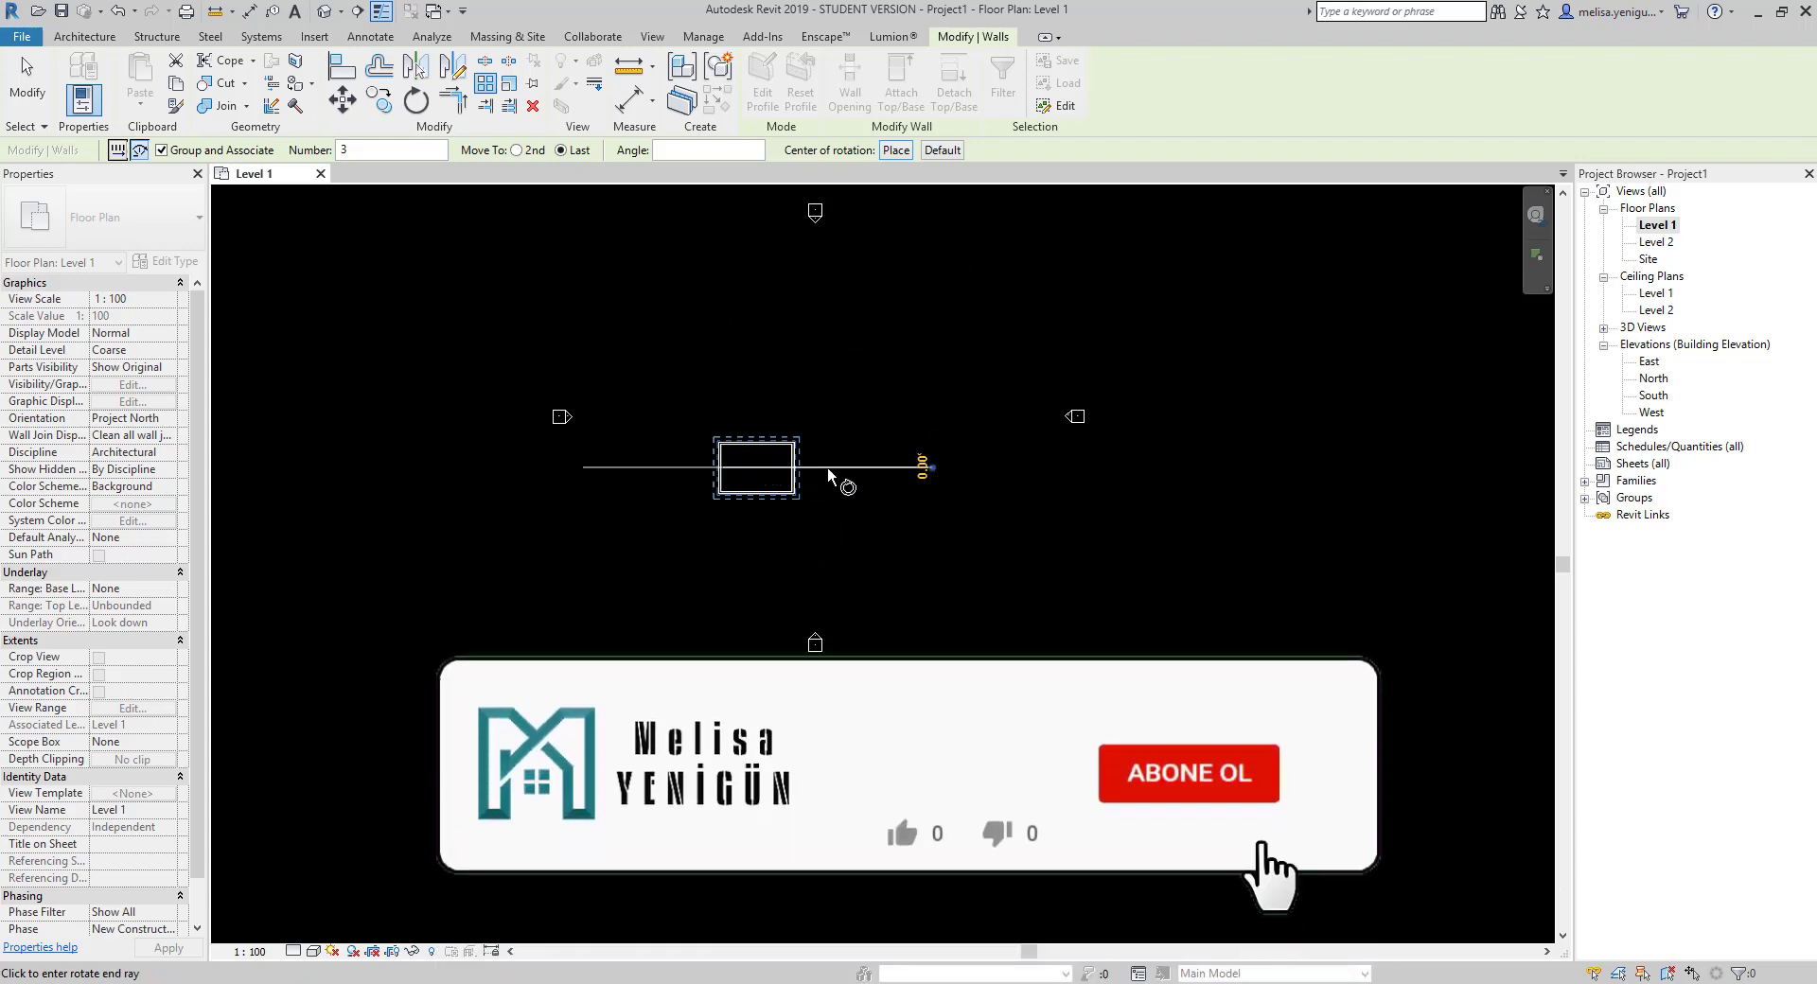
left_click(785, 395)
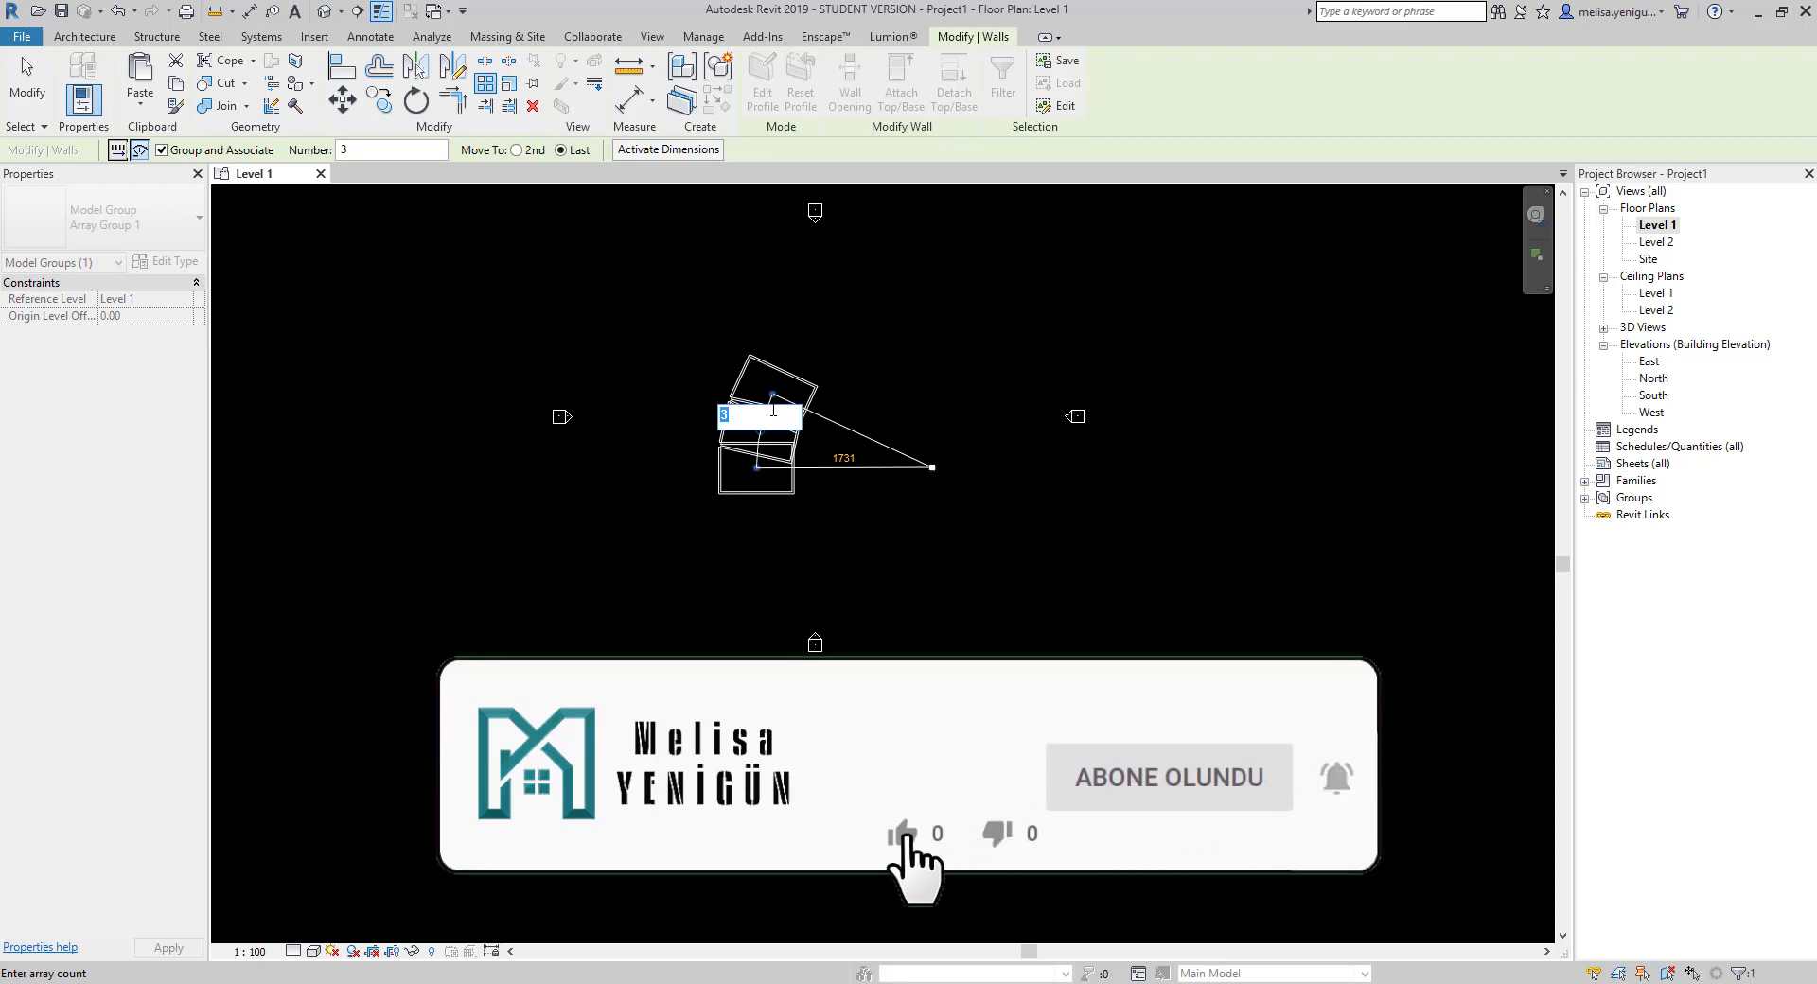
type("8")
key("Return")
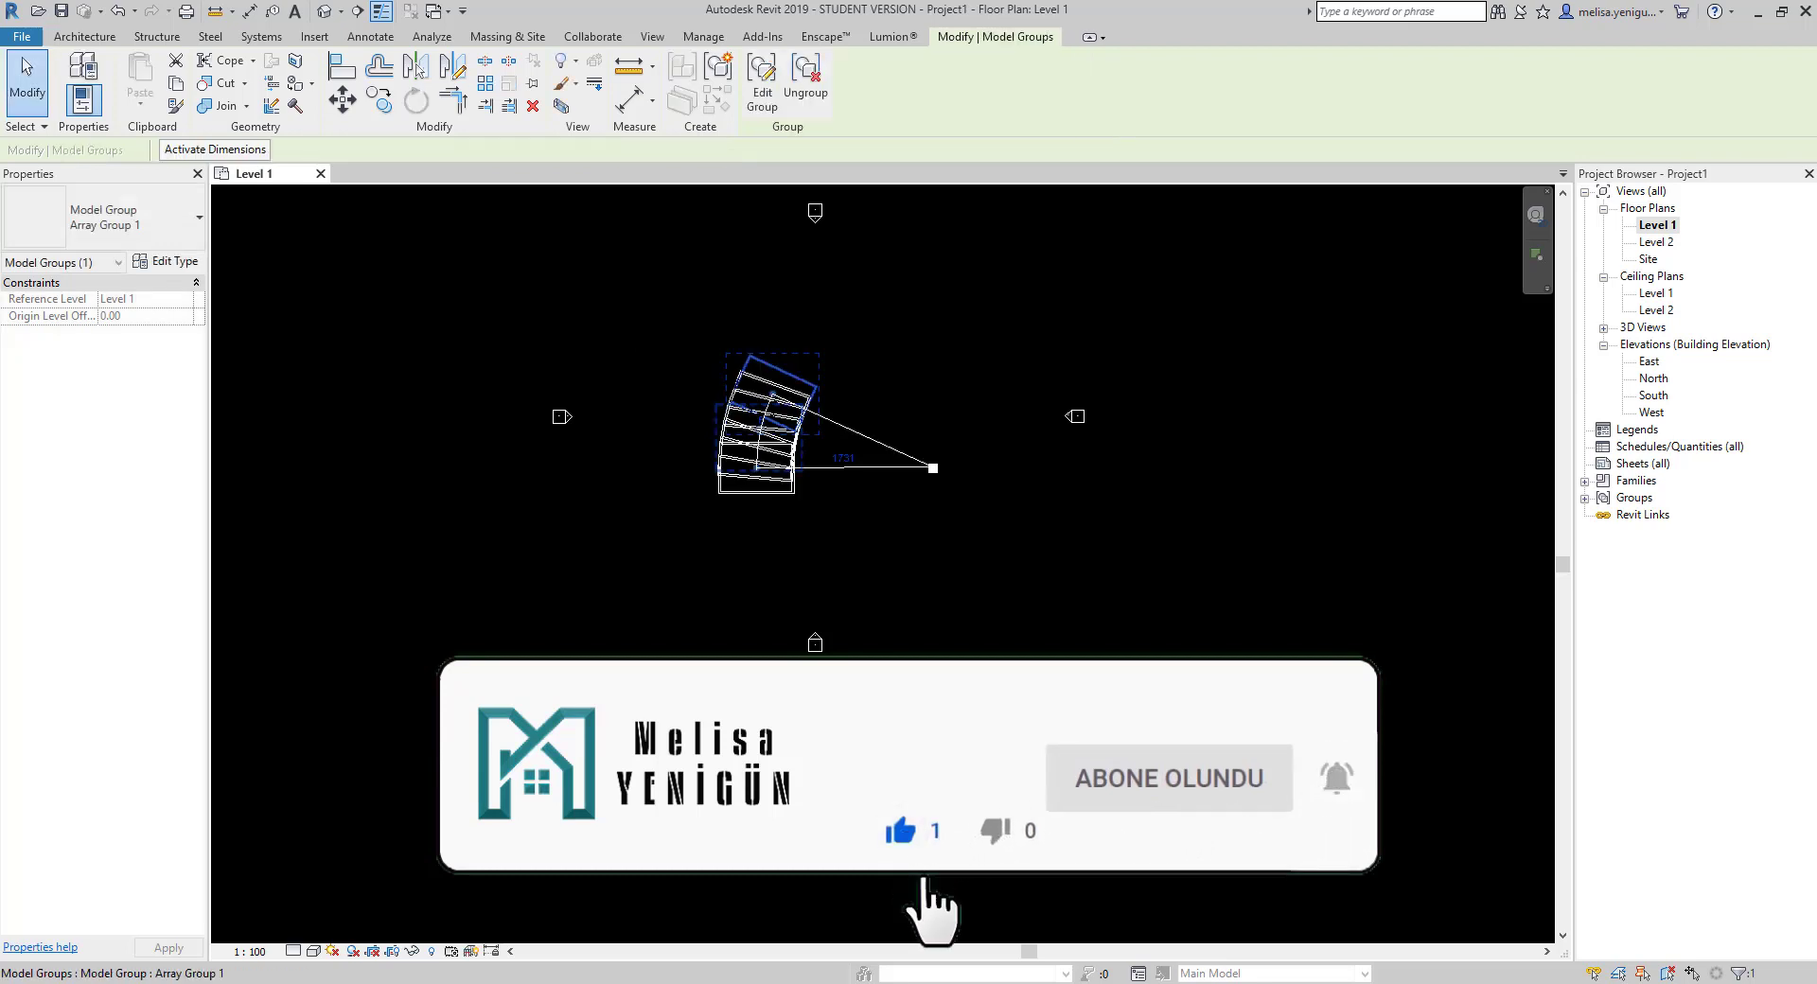
scroll(875, 462, "up", 2)
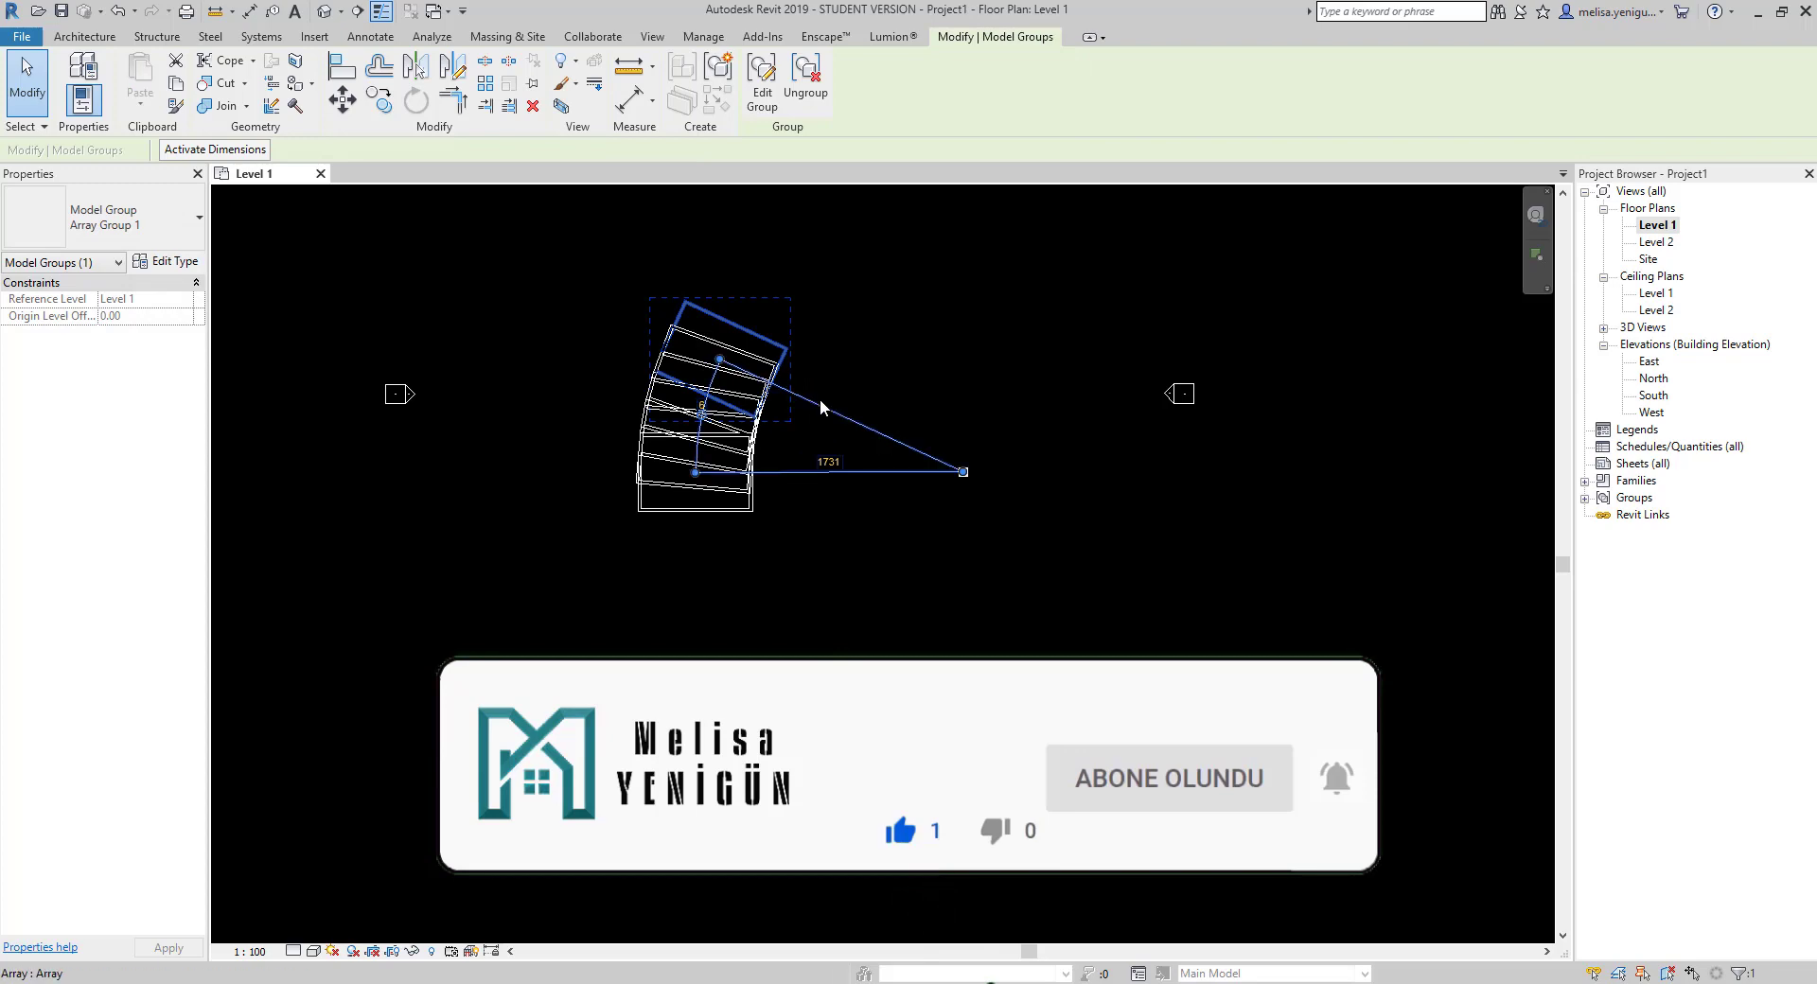
scroll(785, 462, "down", 2)
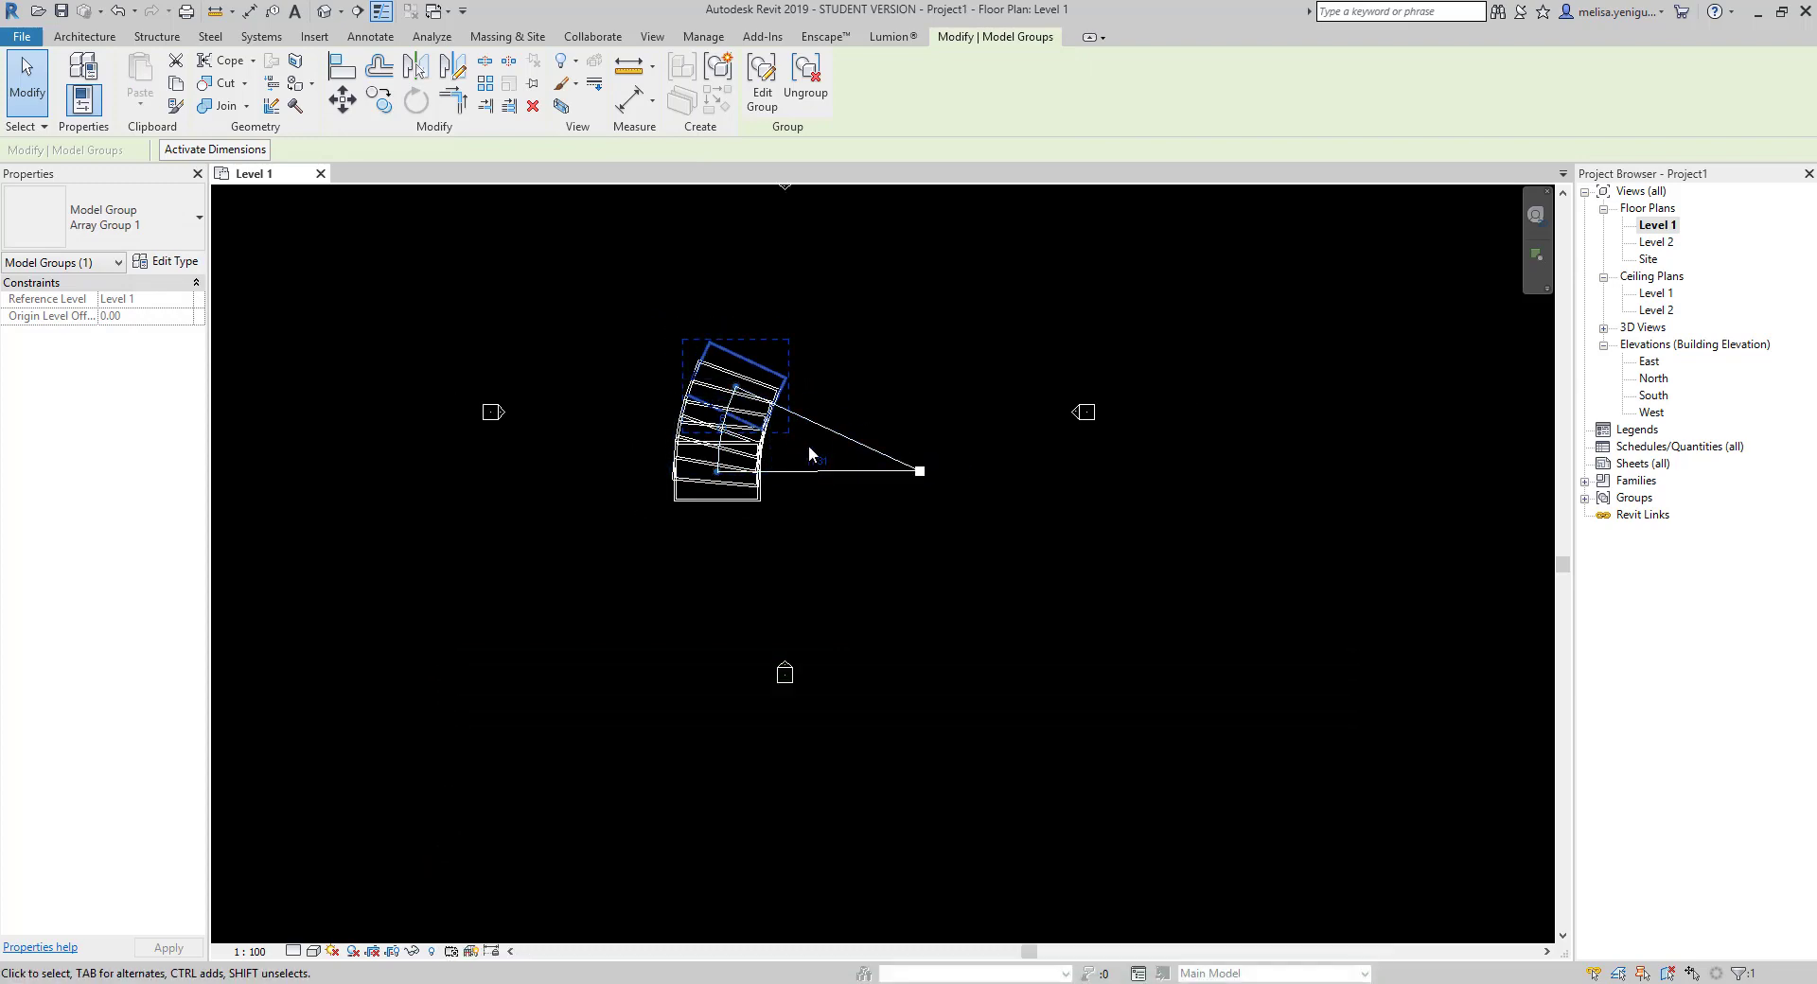
scroll(830, 462, "down", 1)
left_click_drag(932, 562, 665, 398)
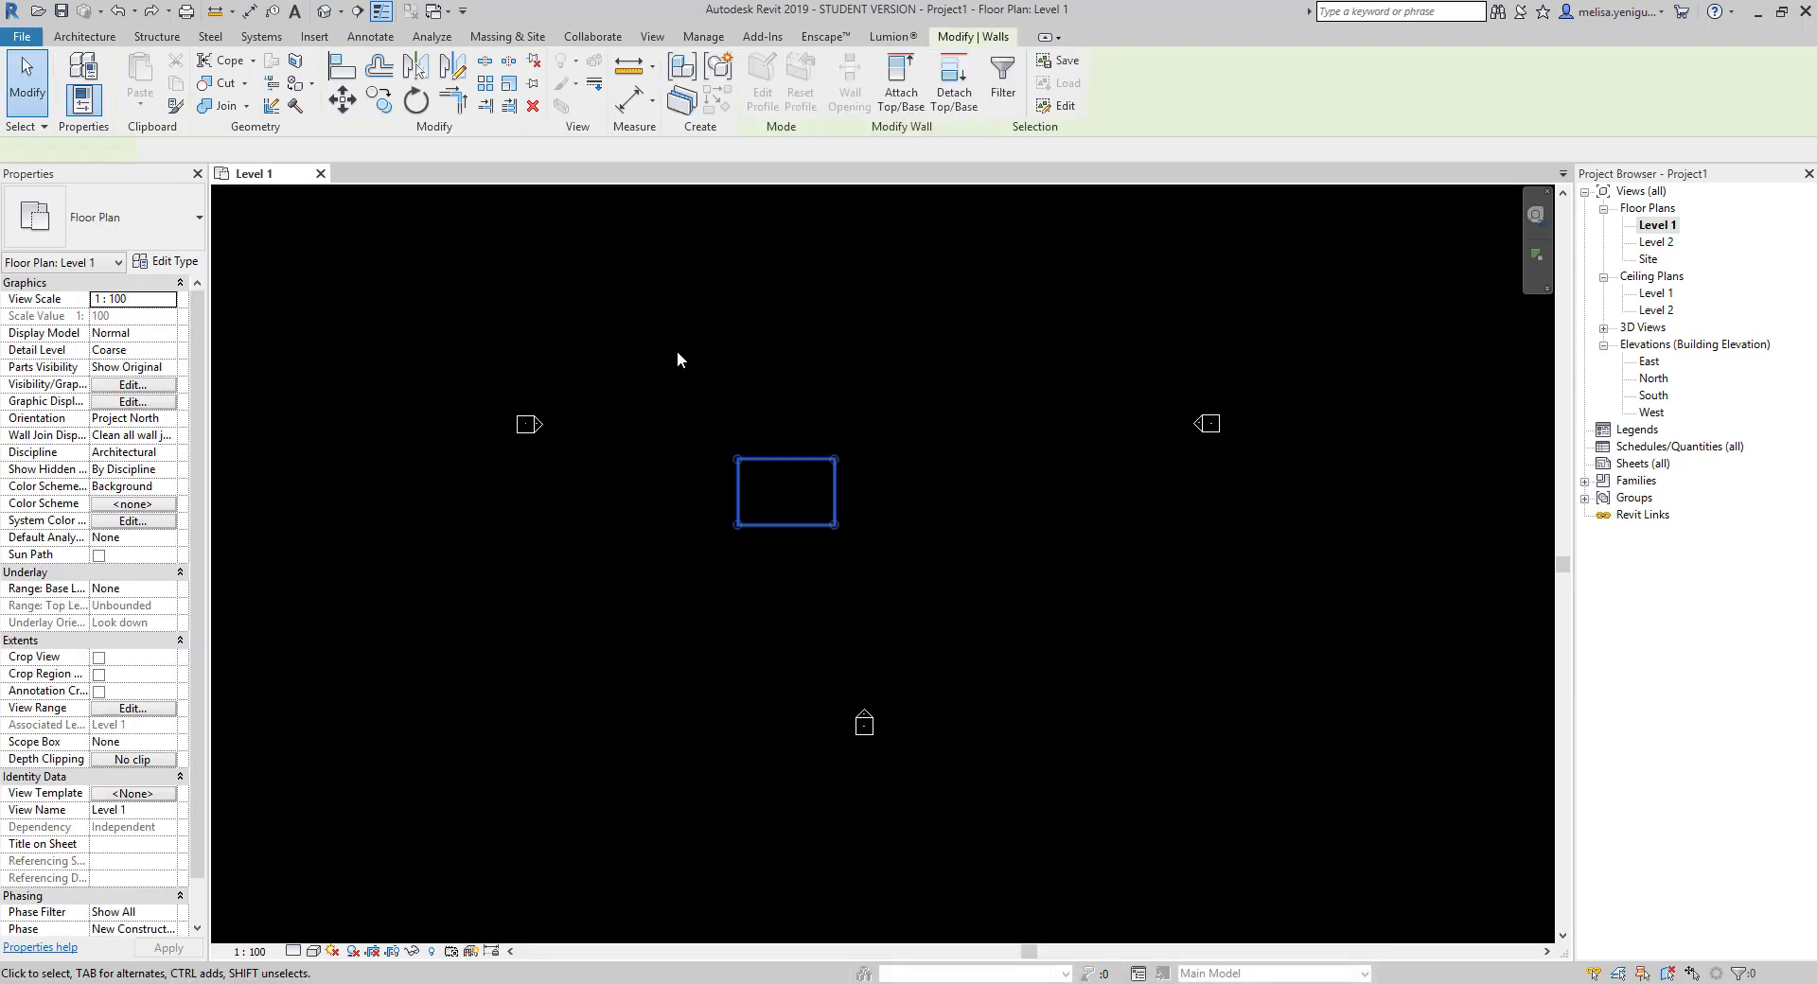
left_click(486, 83)
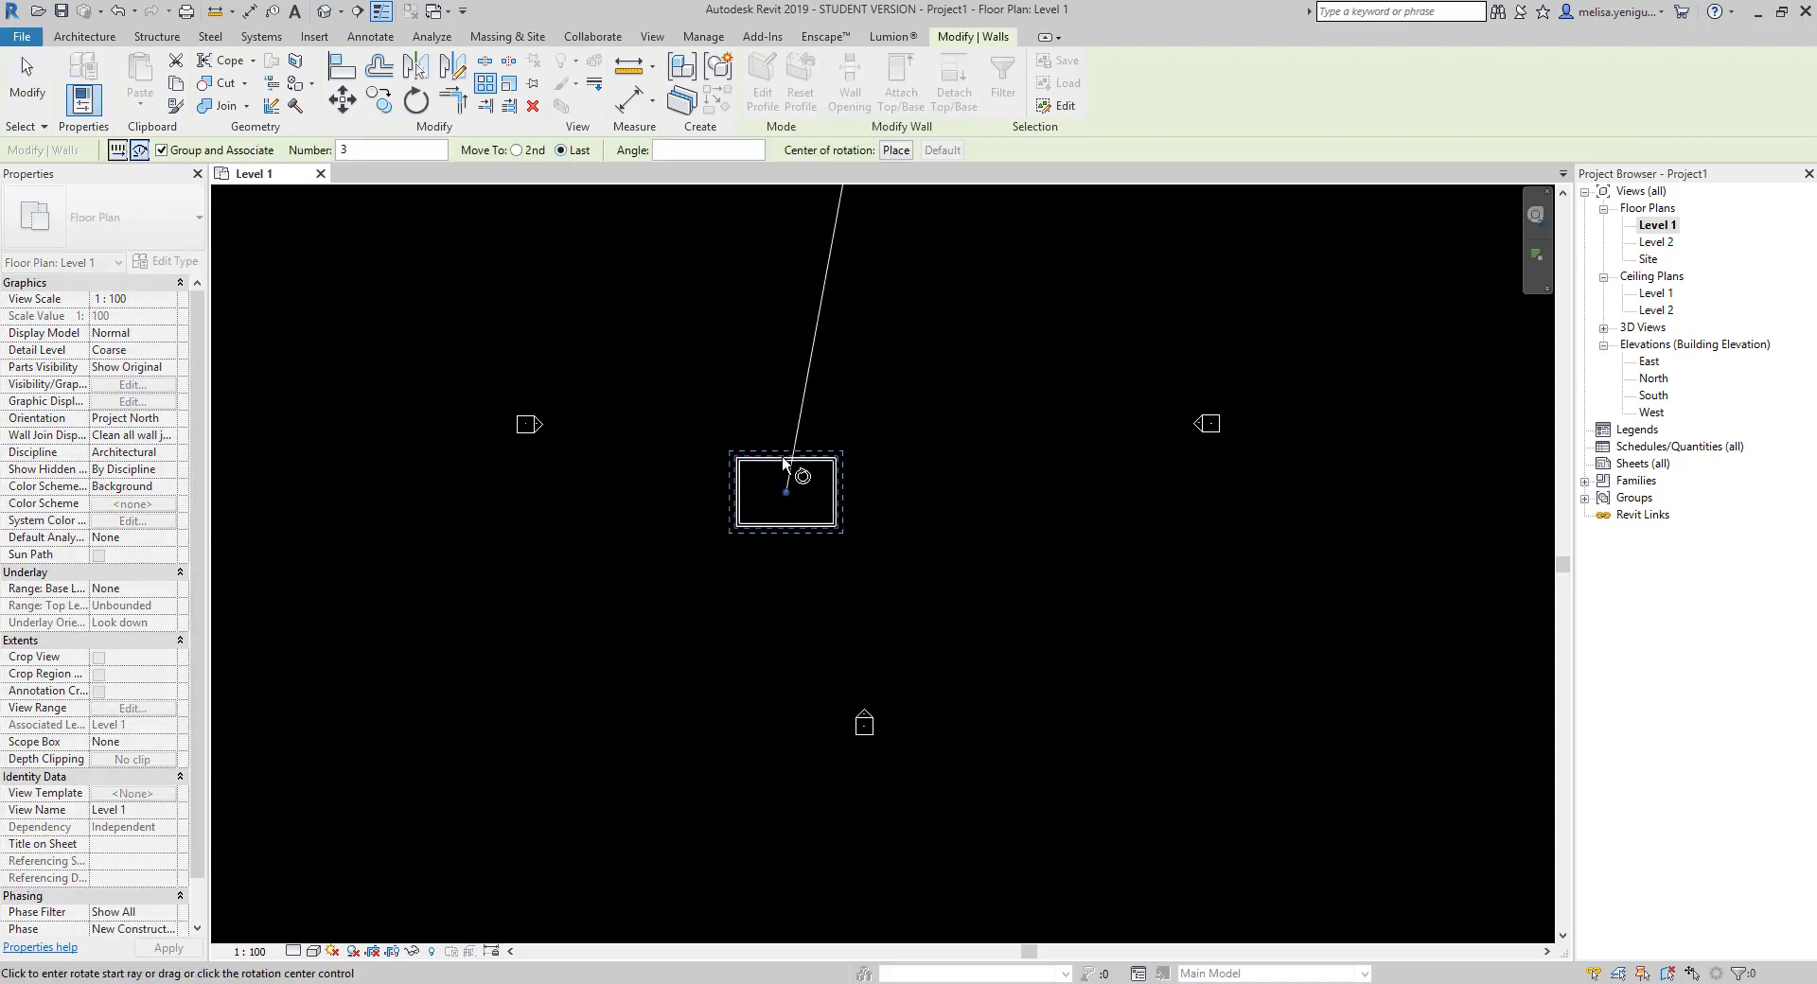
left_click_drag(786, 494, 988, 497)
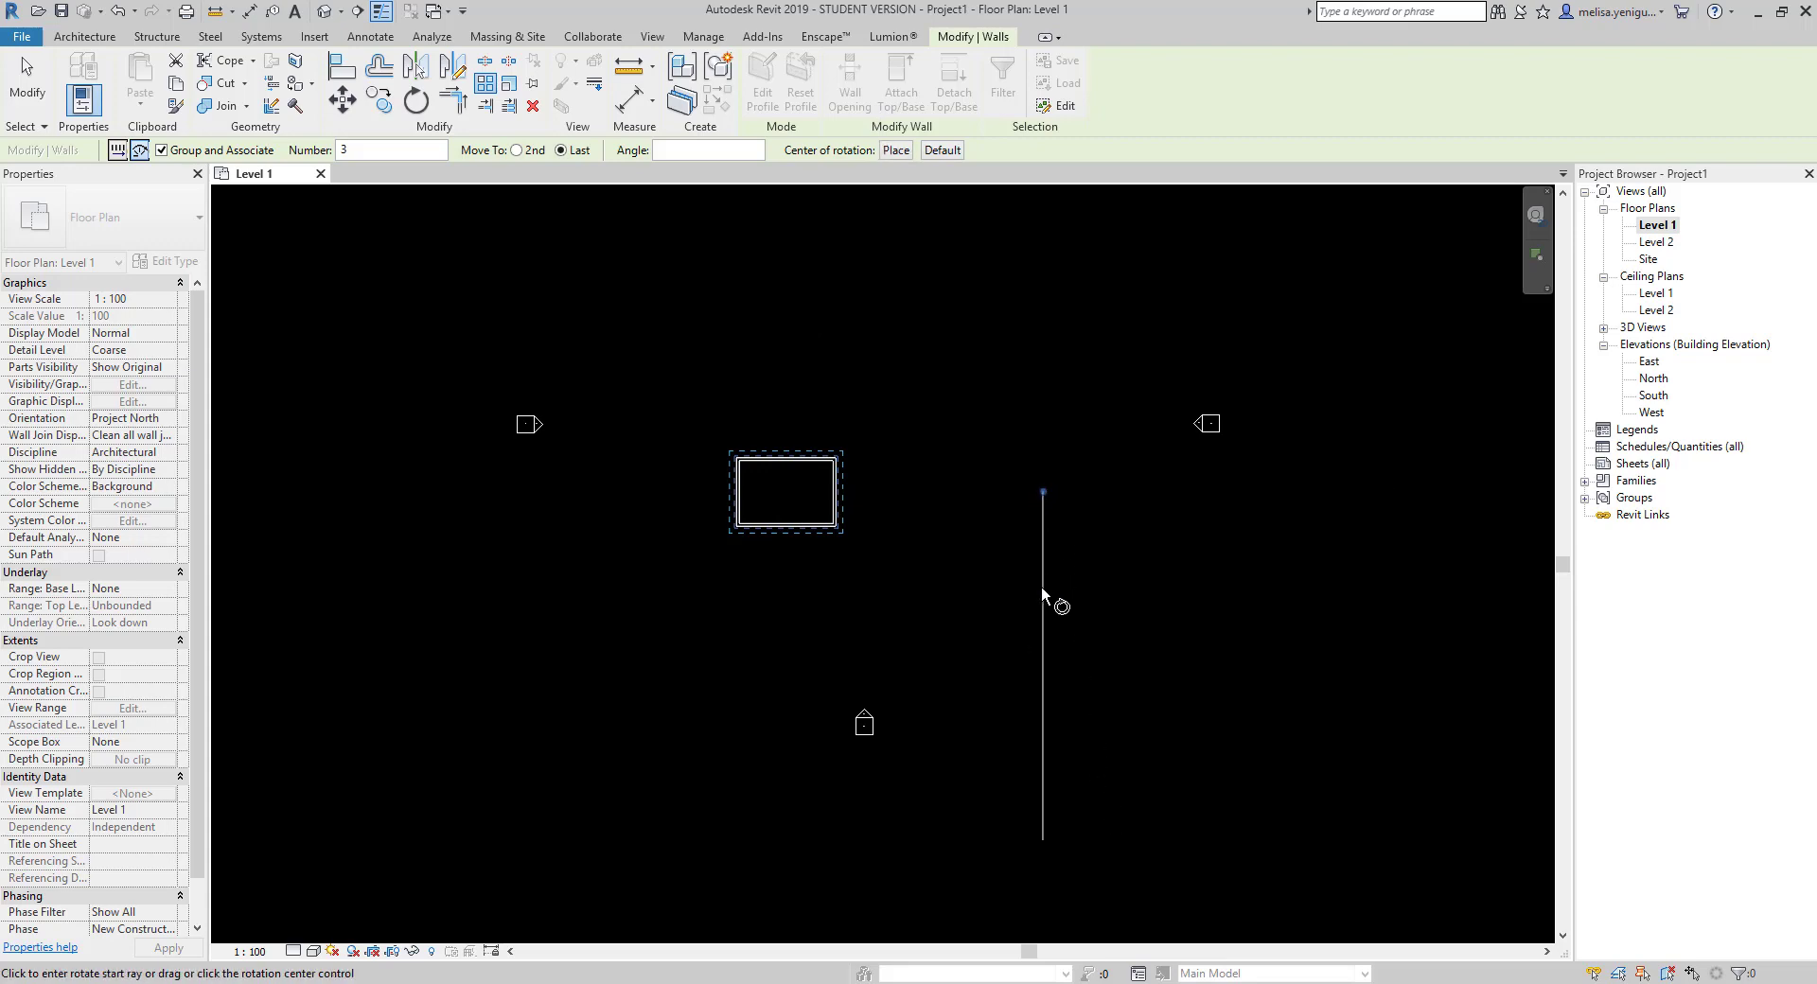
left_click(881, 483)
scroll(881, 483, "down", 2)
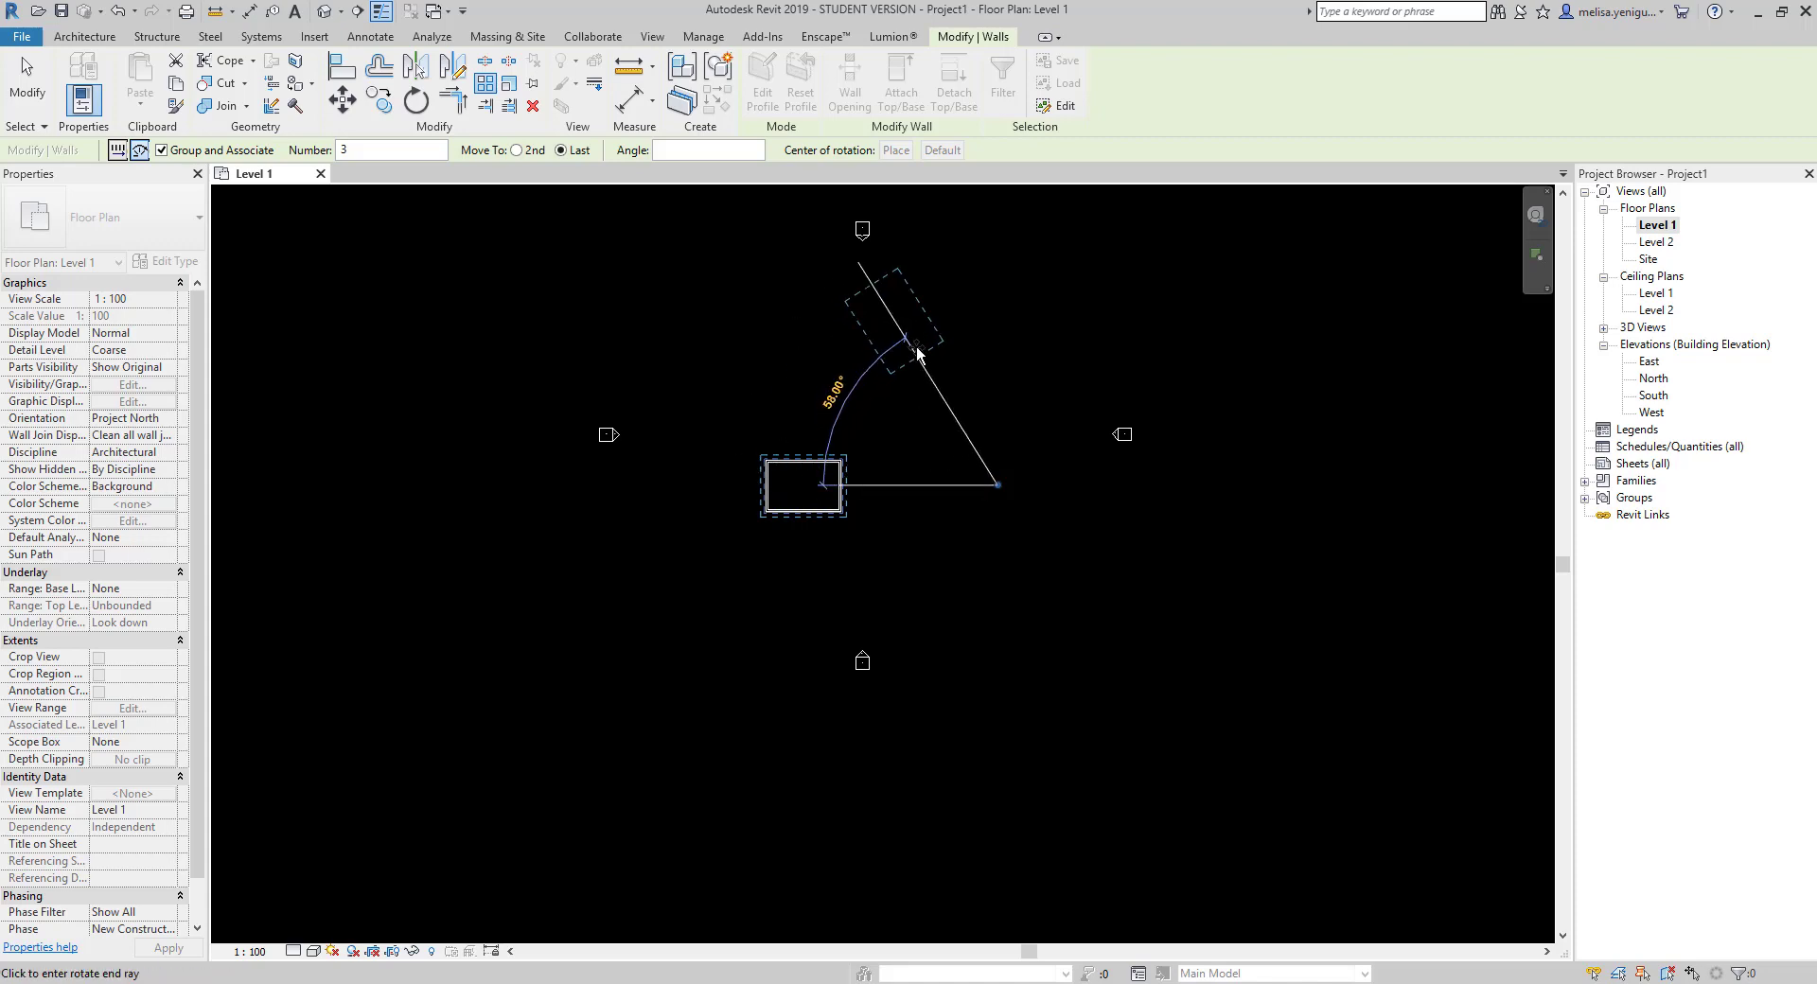
left_click(995, 344)
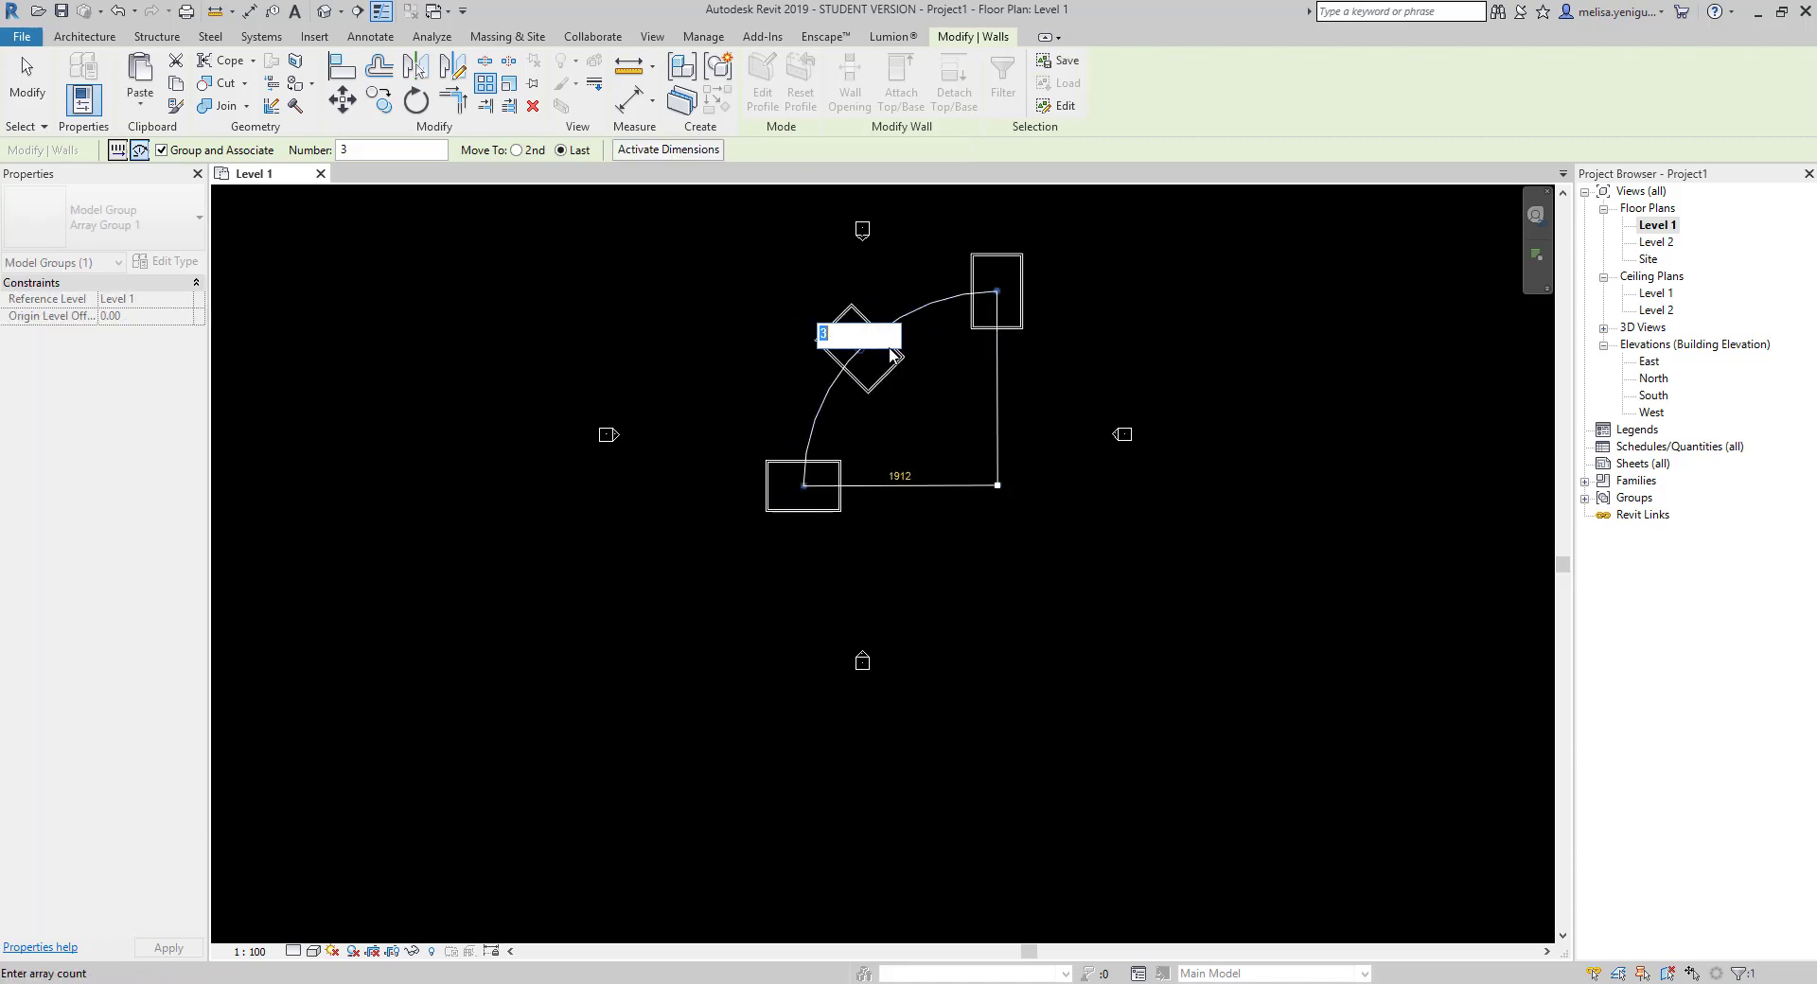
key("Return")
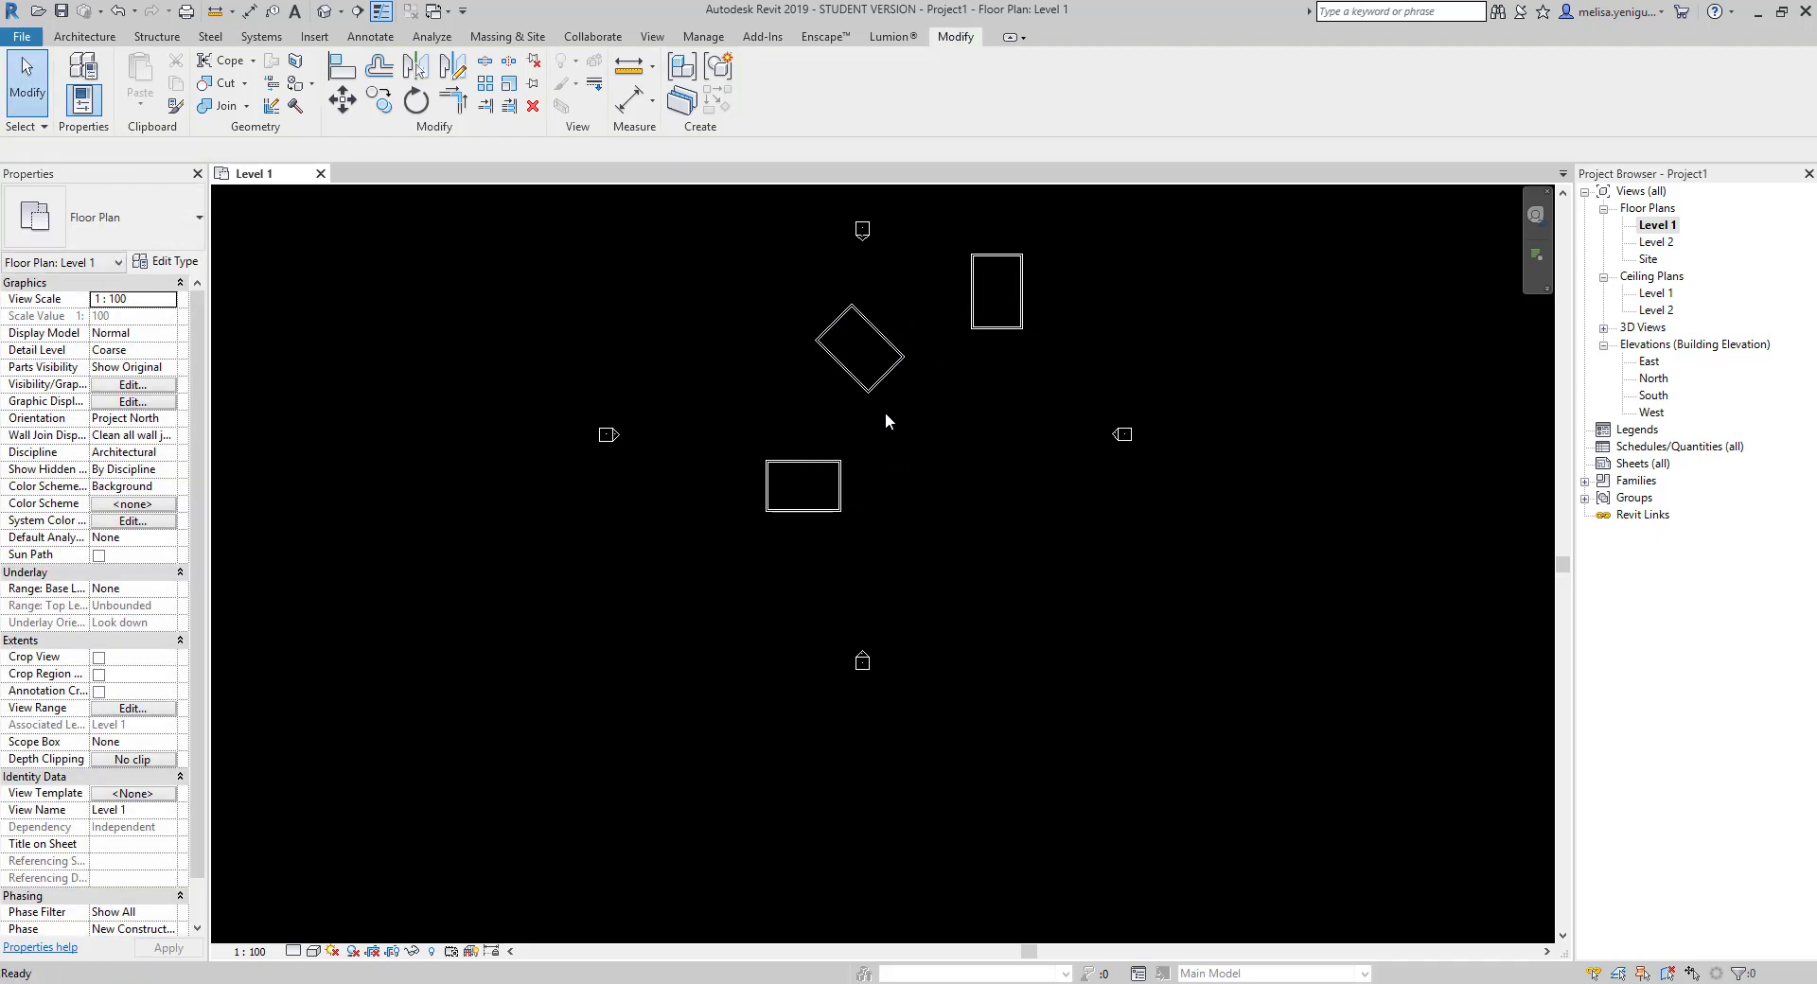
key("ctrl+z")
left_click_drag(697, 305, 857, 554)
left_click(486, 83)
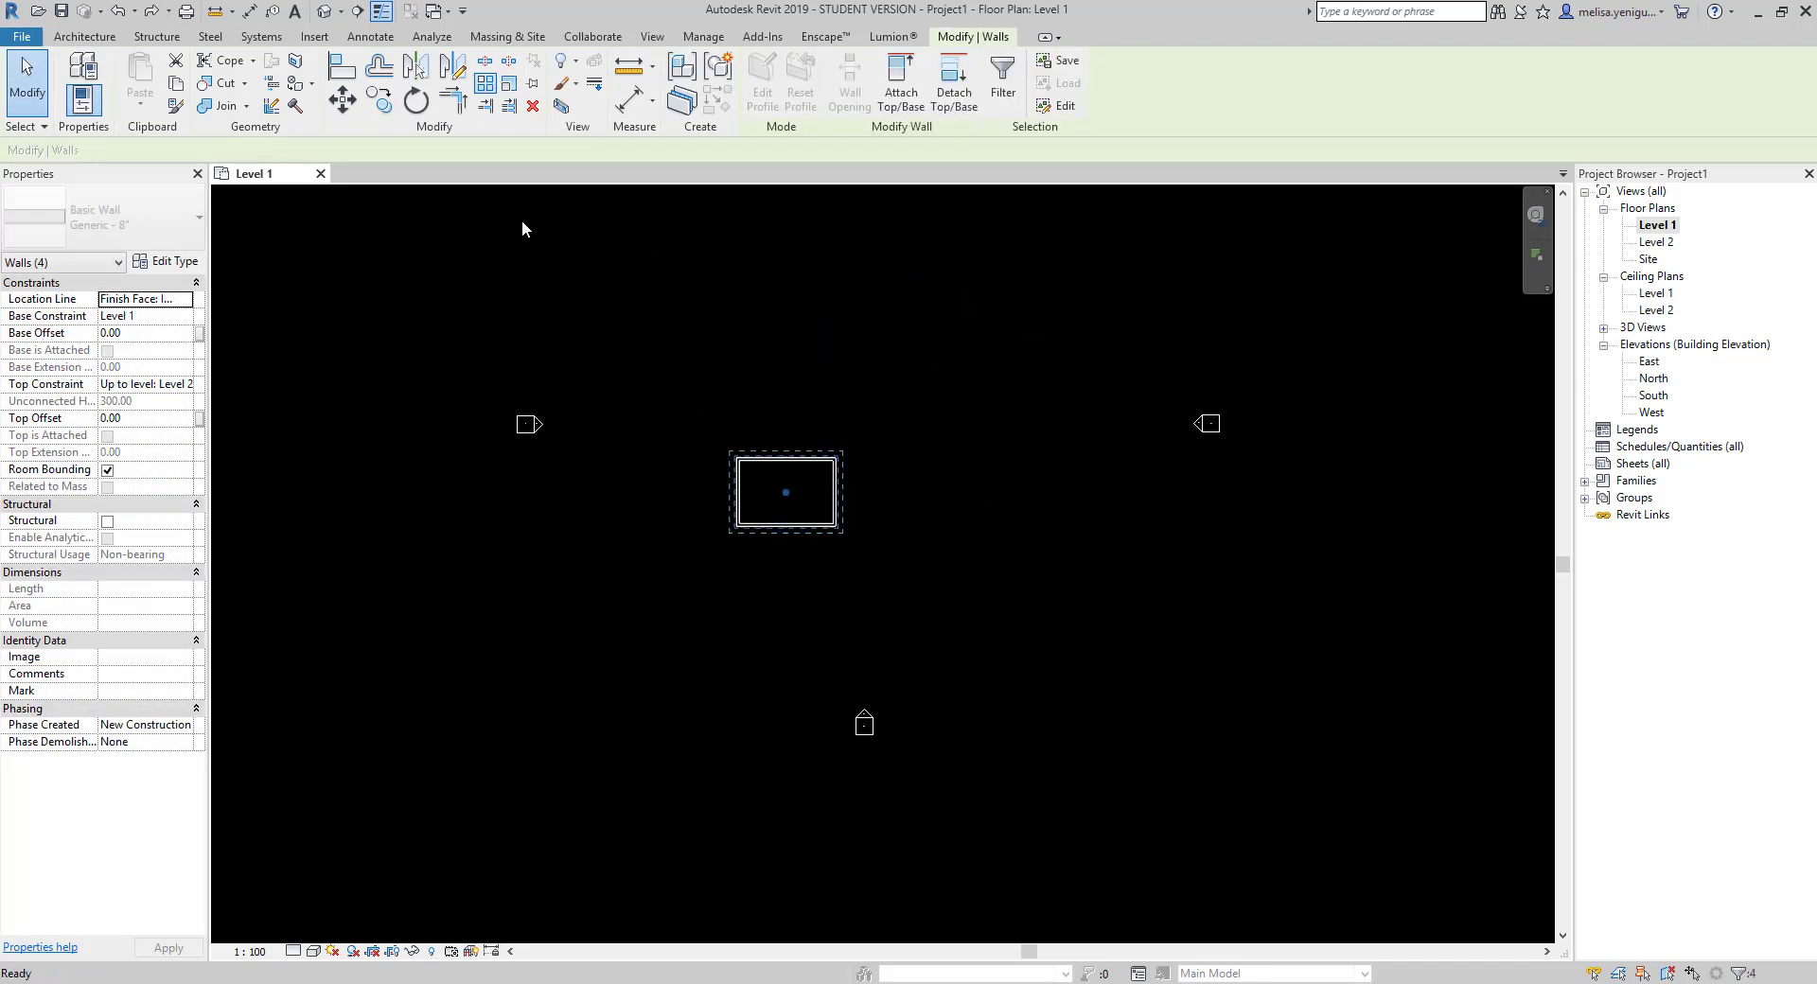
left_click(527, 152)
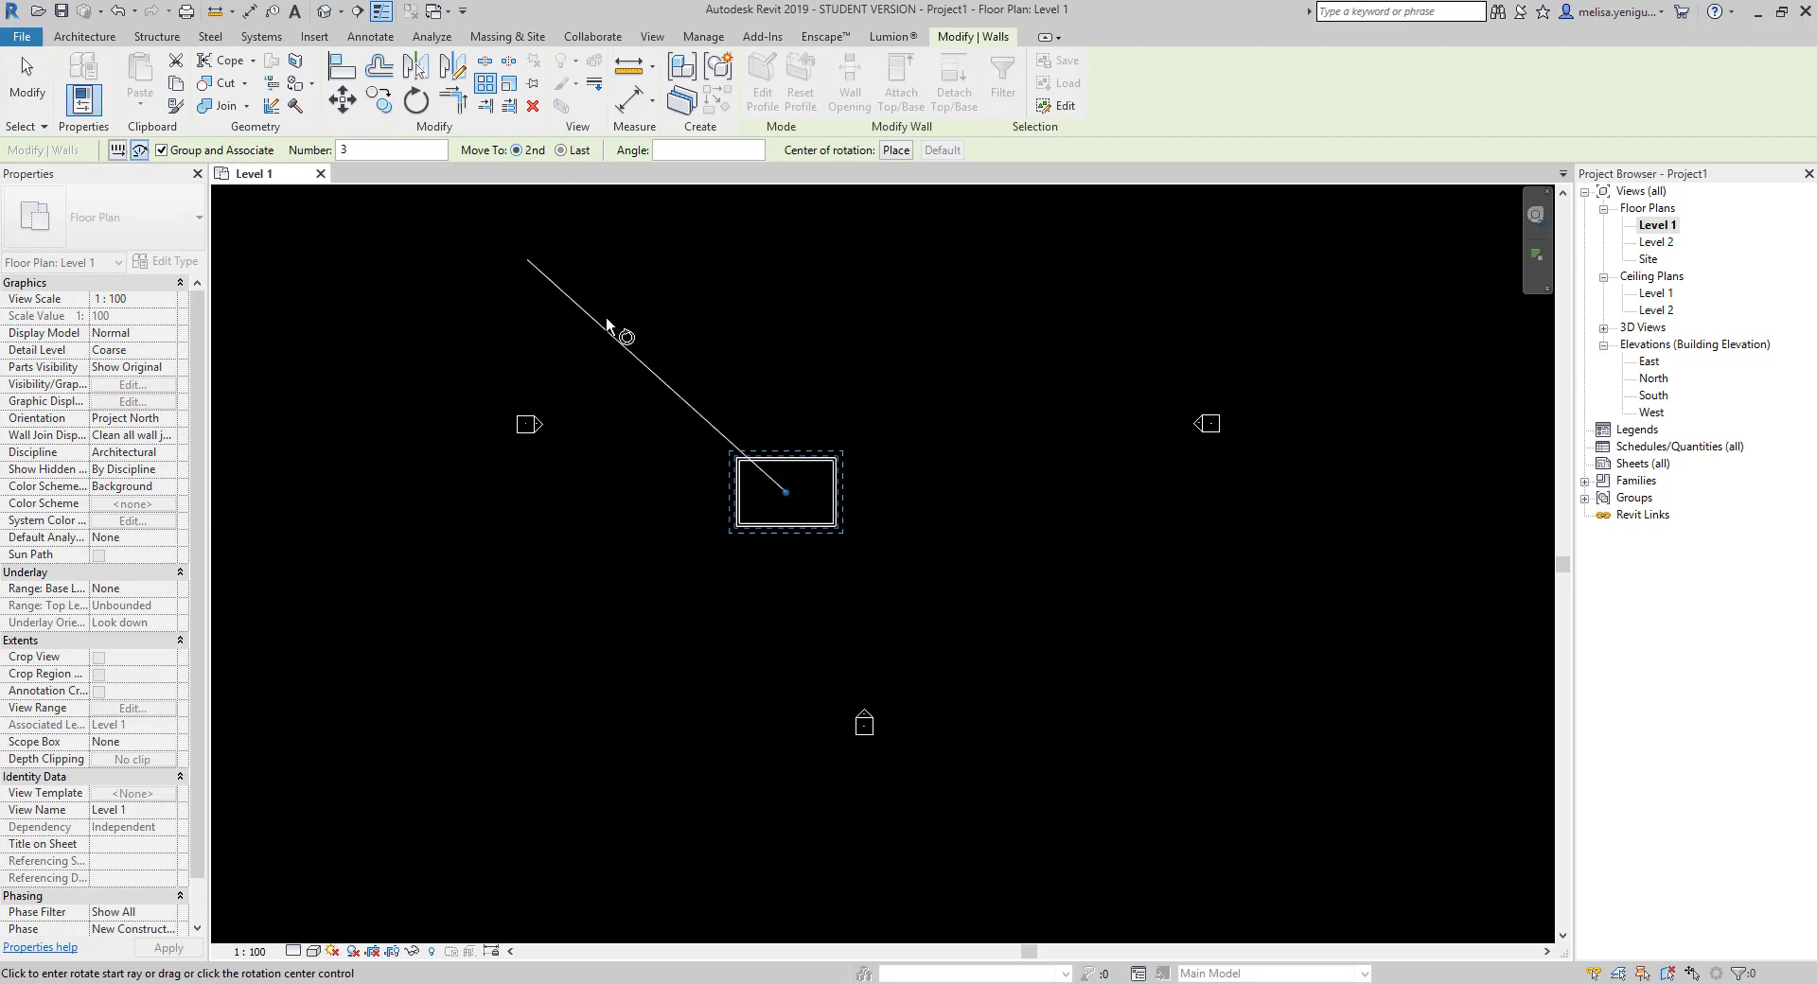
left_click_drag(786, 490, 999, 495)
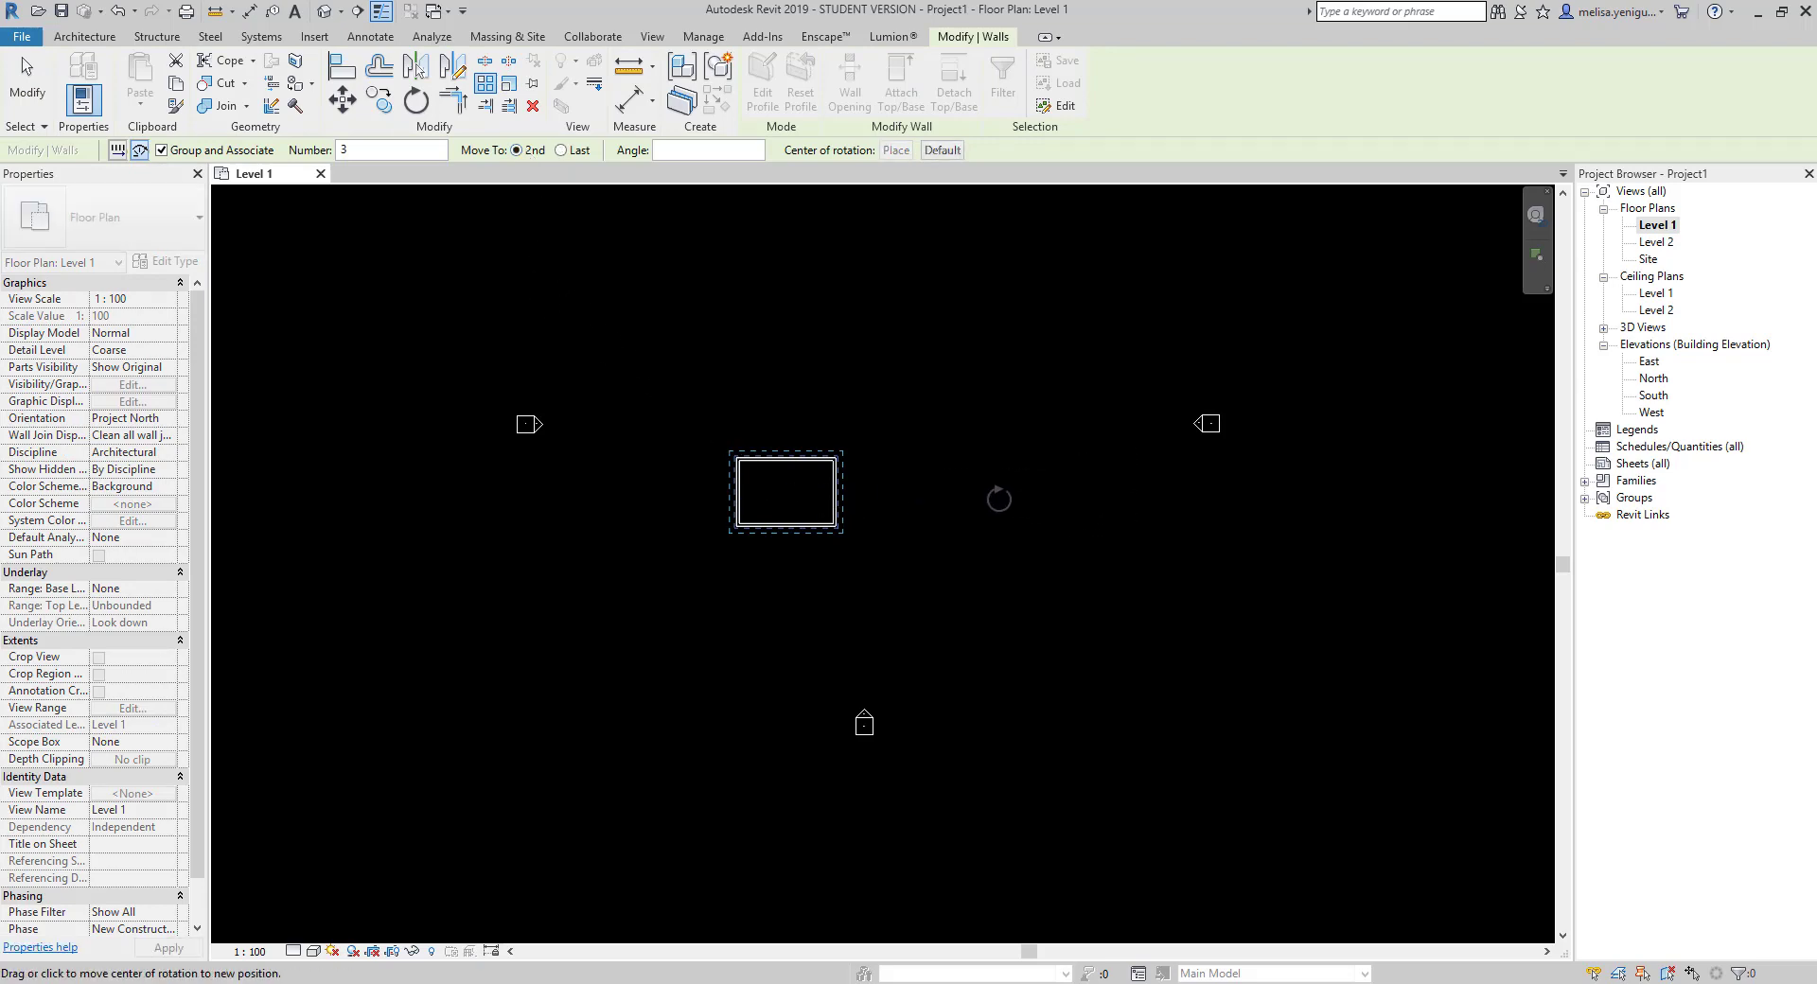
left_click(886, 495)
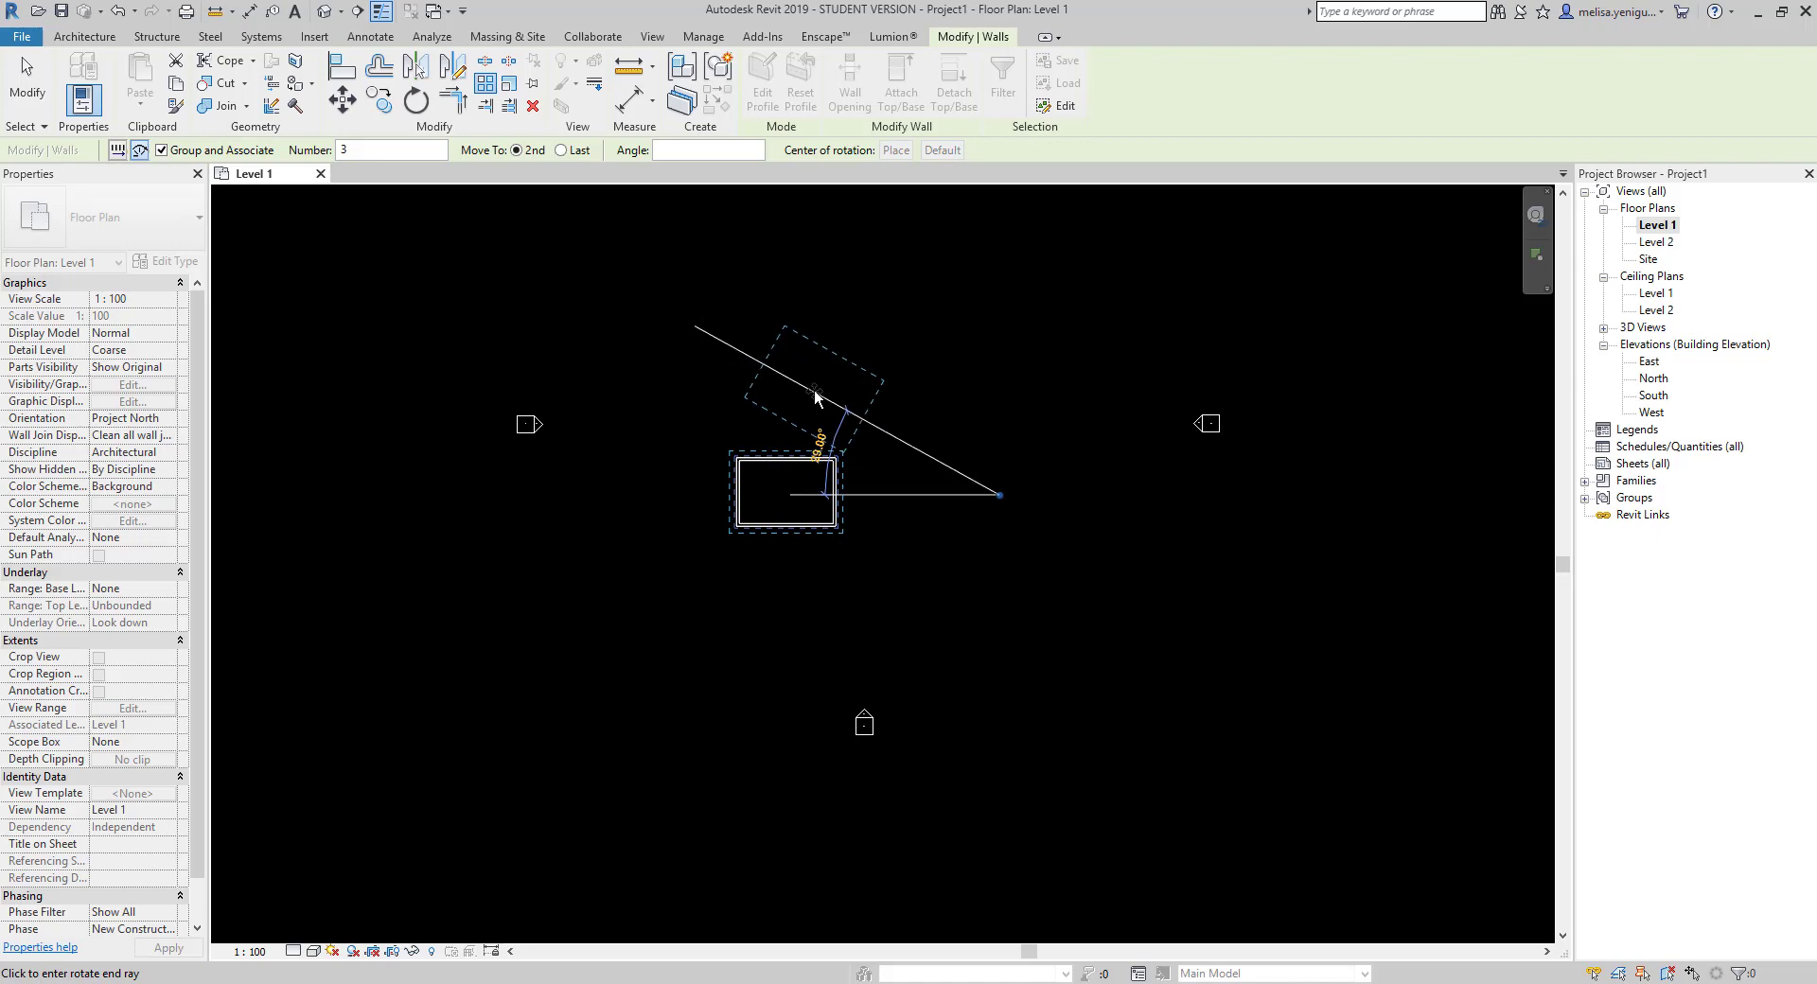
left_click(814, 389)
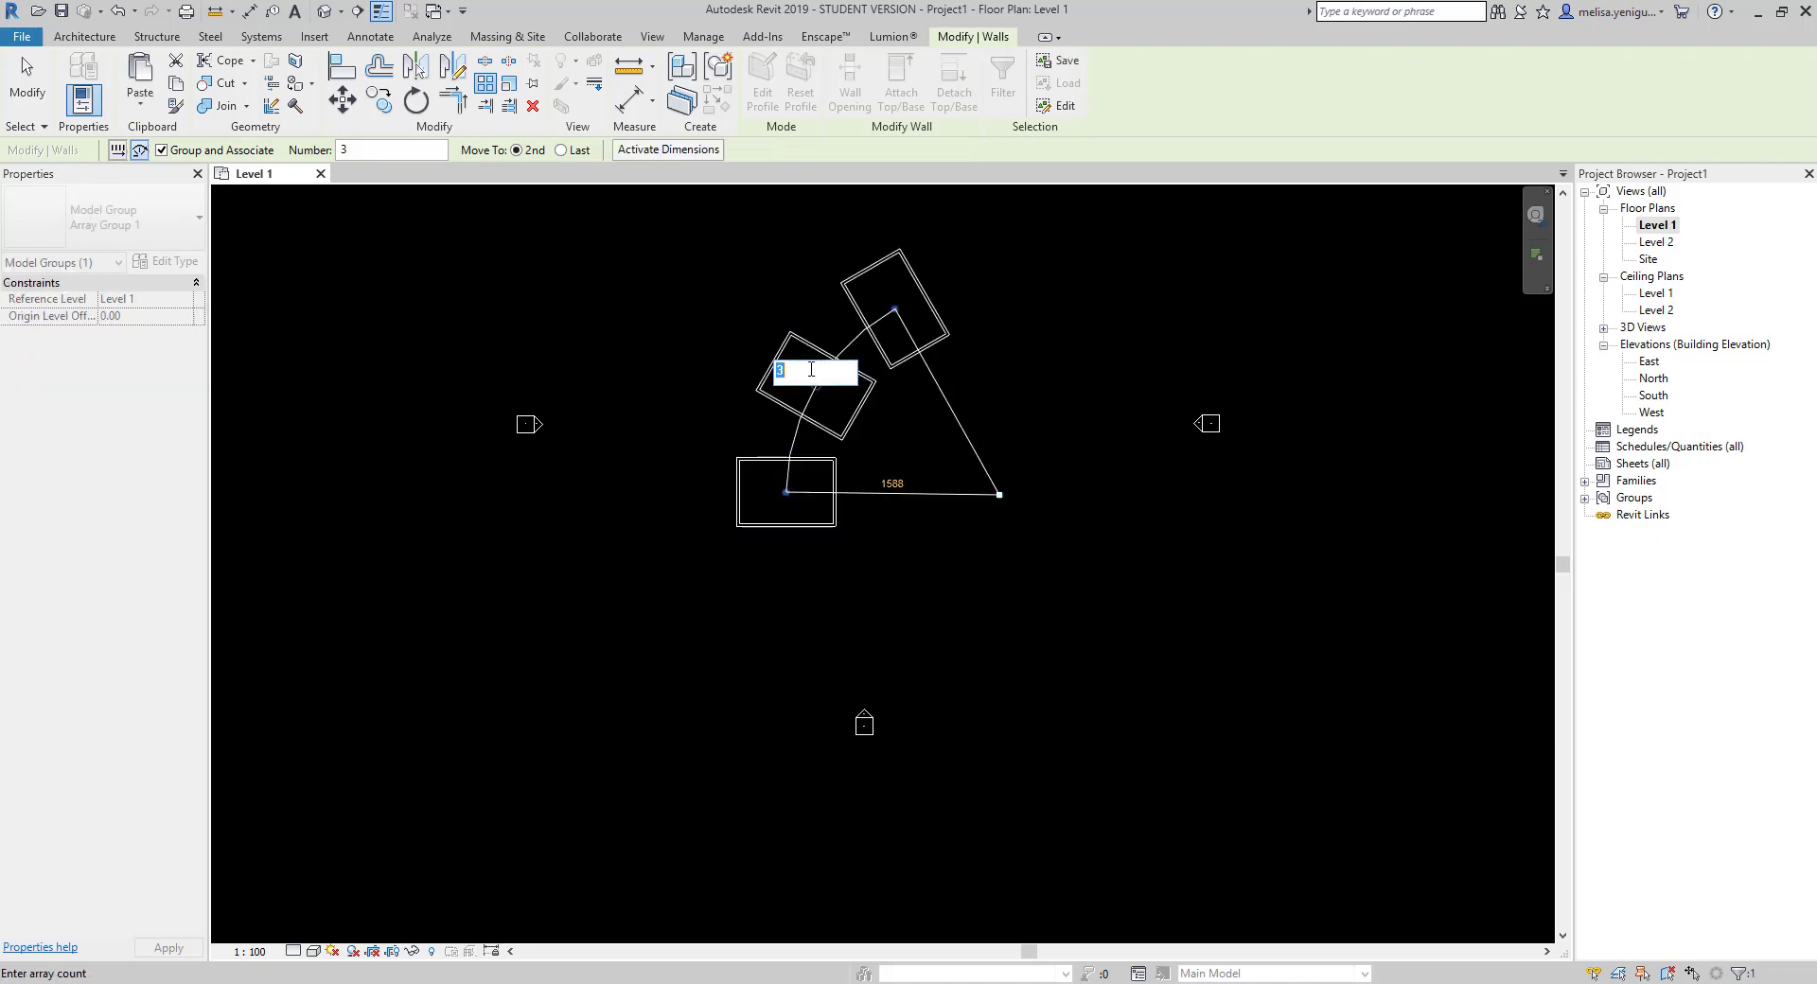
key("Return")
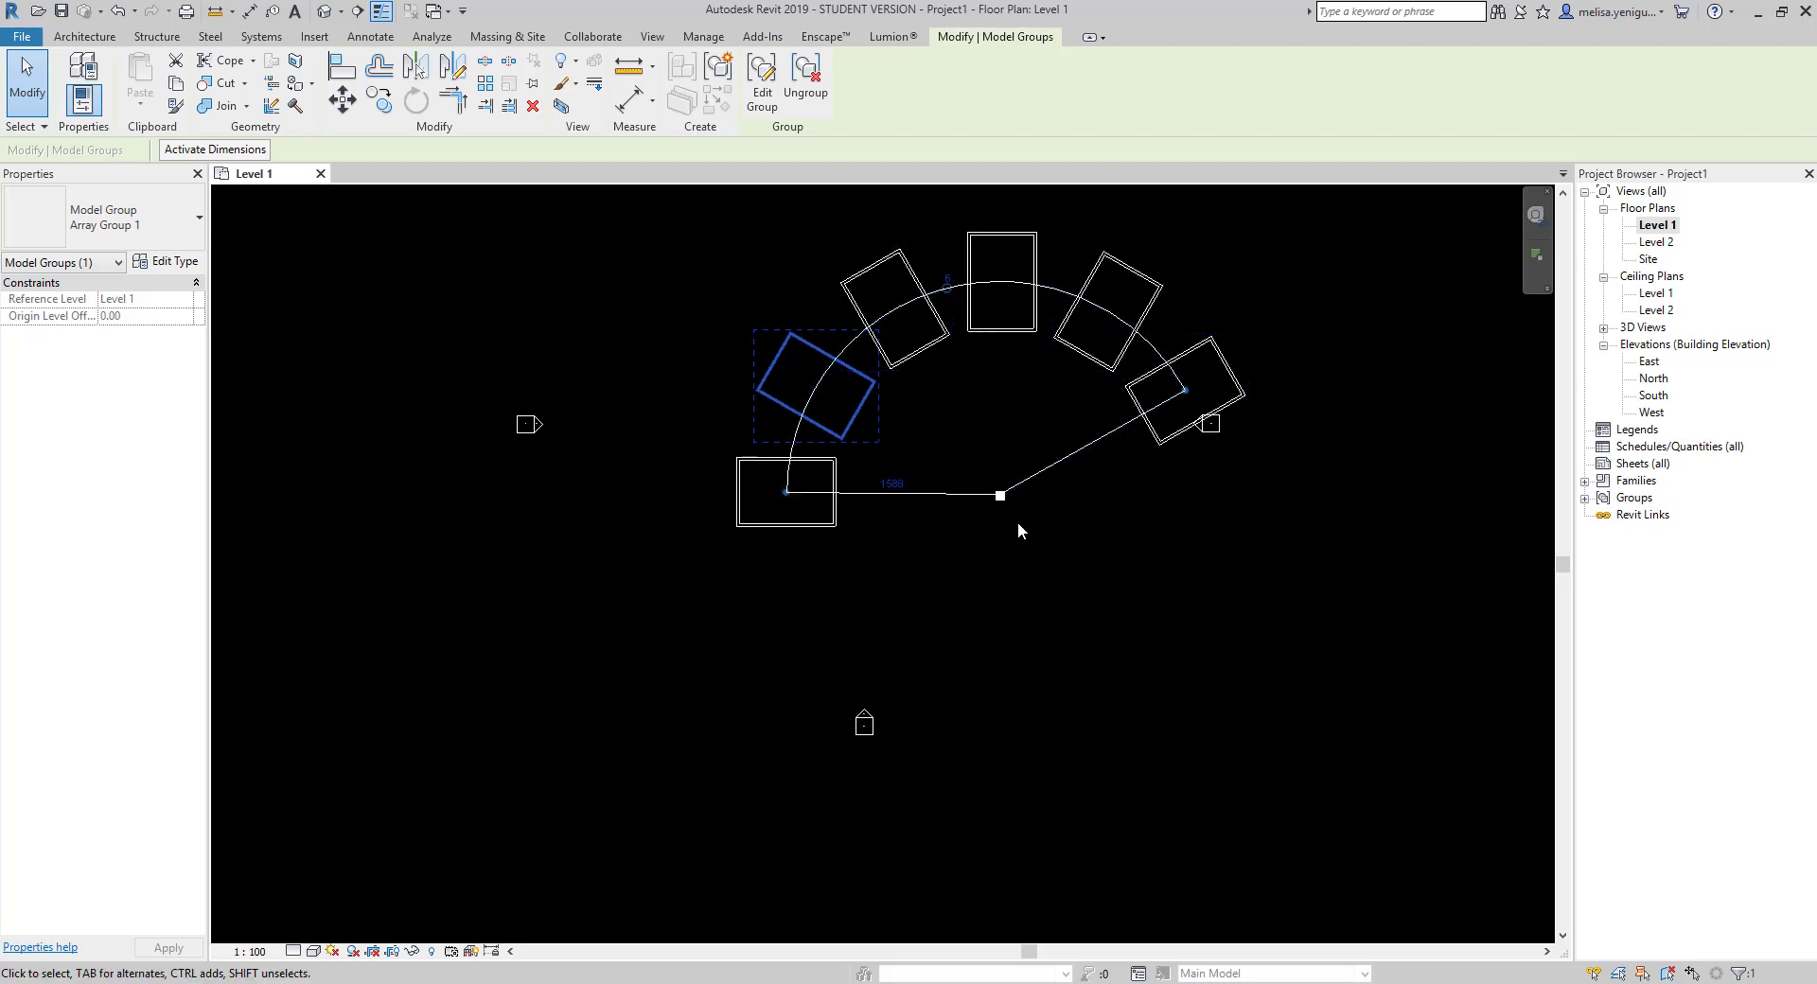
key("ctrl+z")
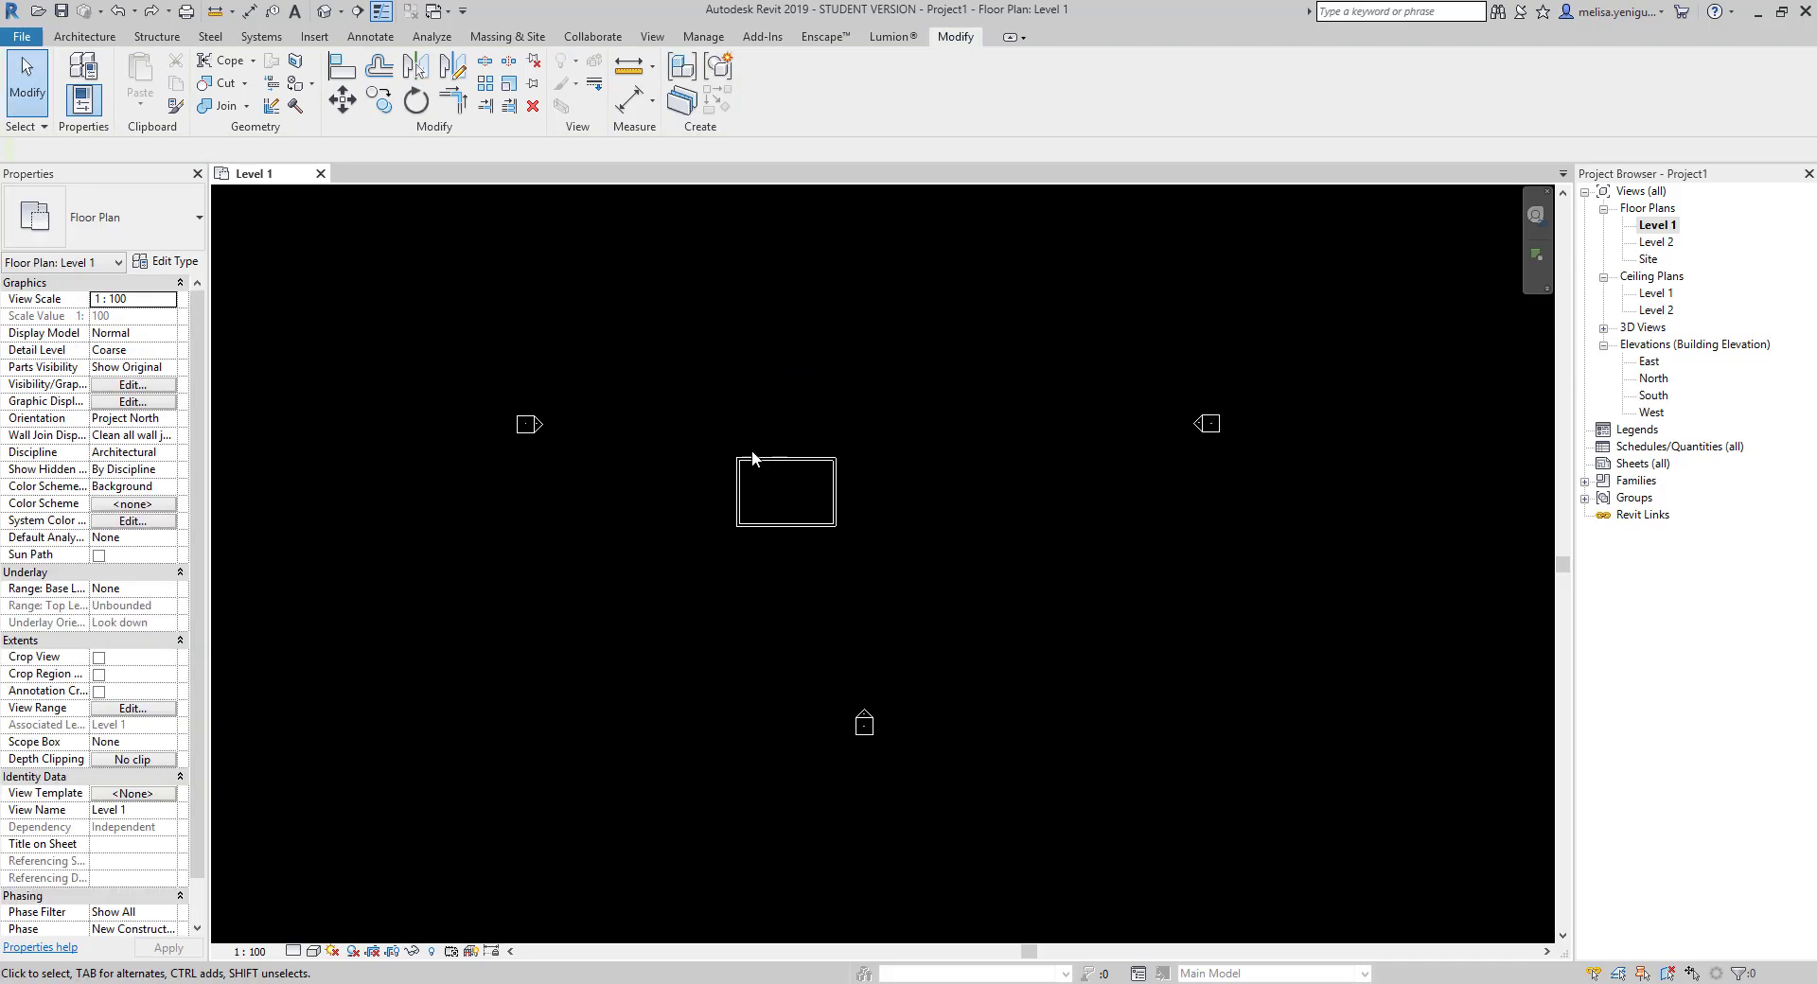
- Select the four rectangle walls and drag them down and right to a new spot
scroll(806, 470, "down", 1)
left_click_drag(713, 423, 916, 558)
mouse_move(808, 492)
left_mouse_down()
mouse_move(876, 422)
mouse_move(905, 441)
left_mouse_up()
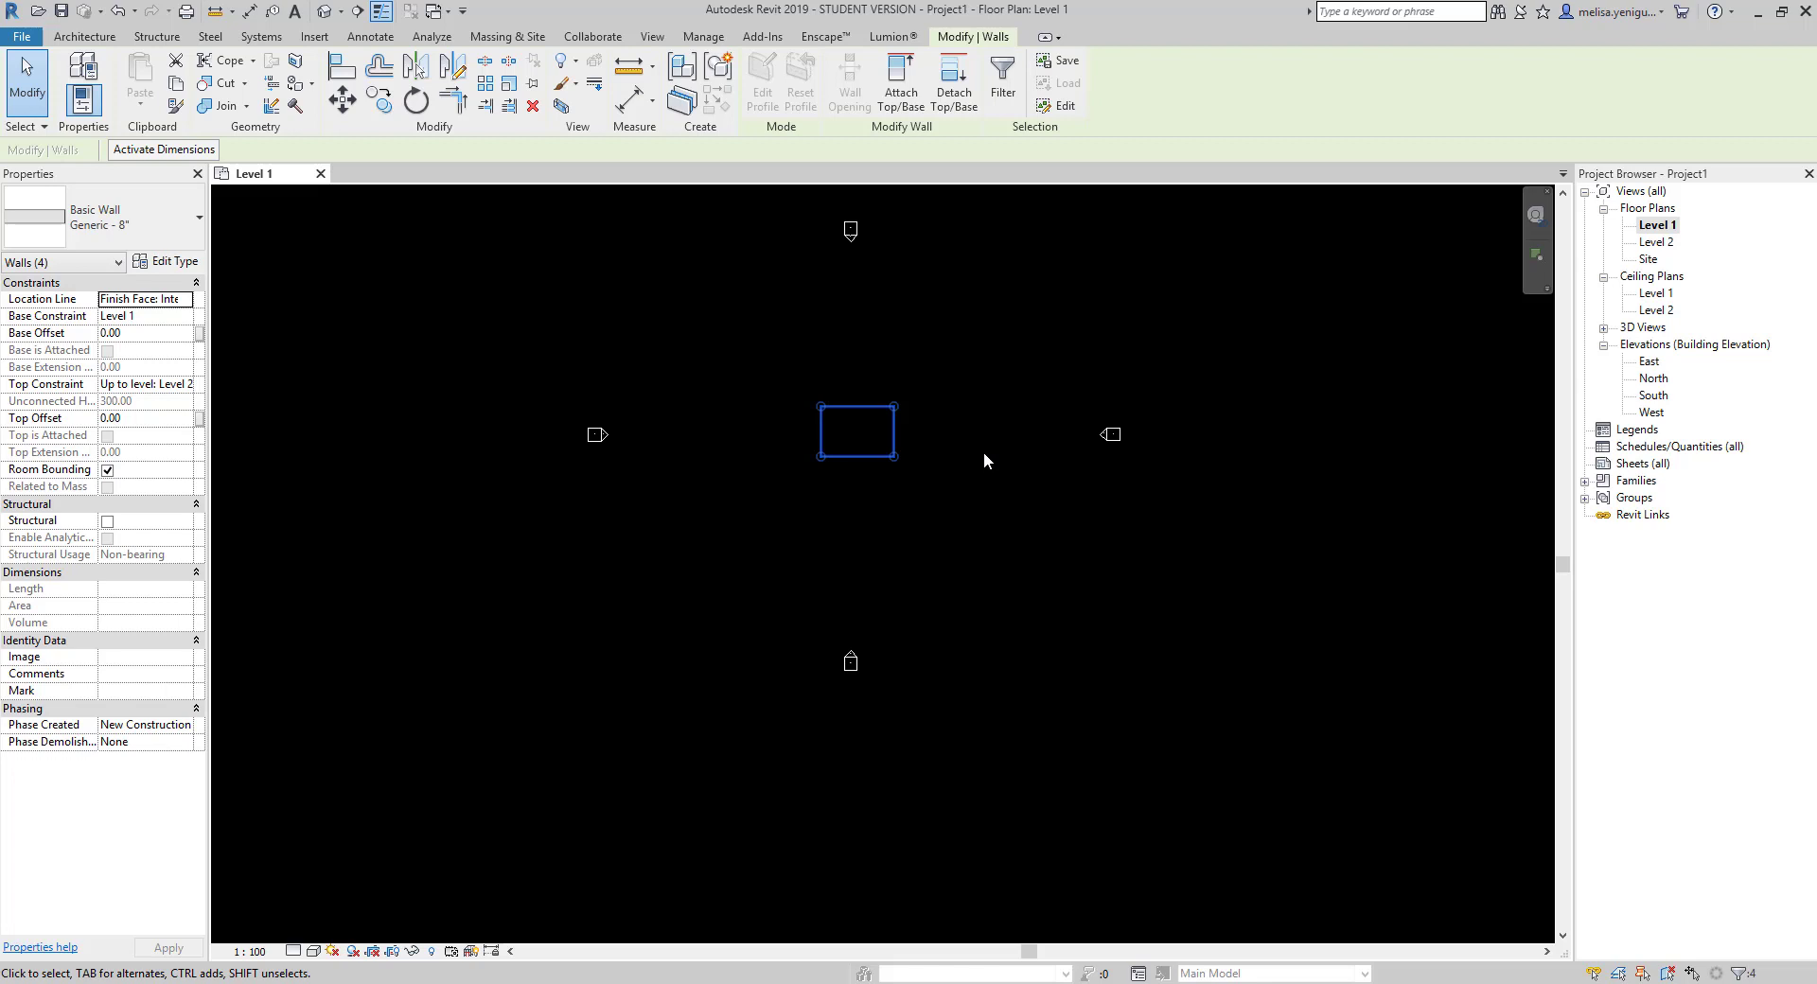
scroll(791, 382, "up", 2)
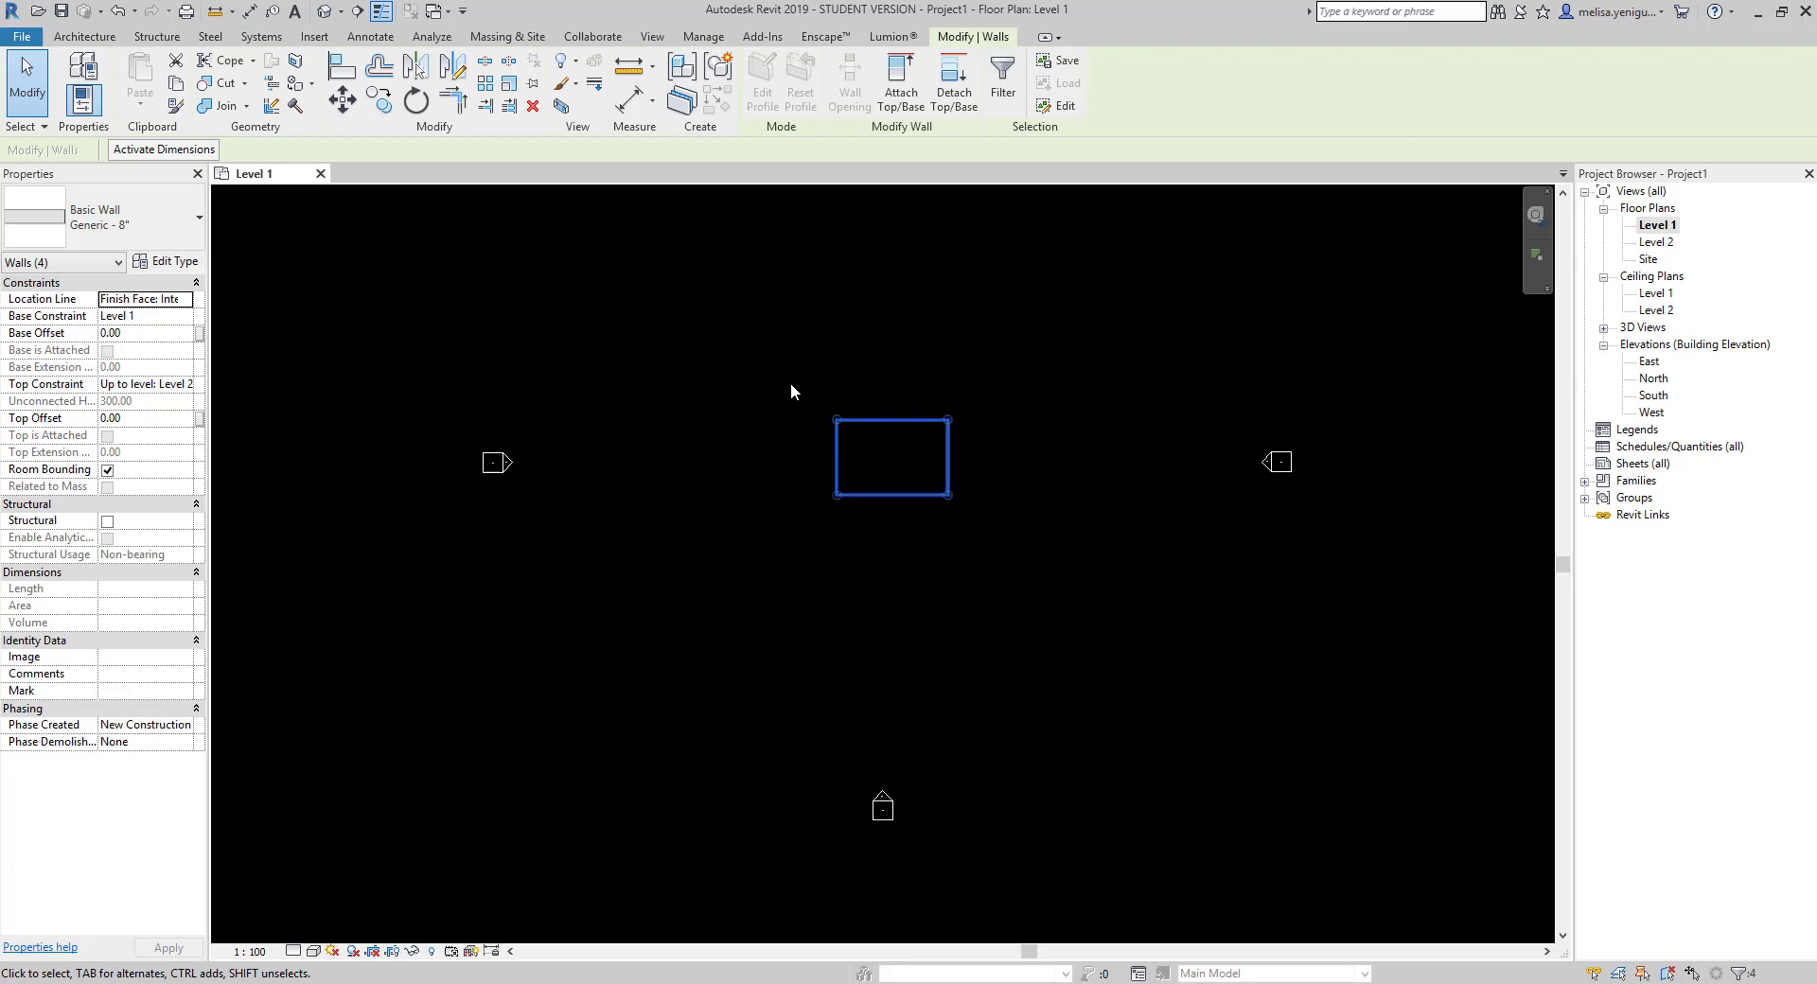
left_click_drag(788, 370, 994, 536)
left_click_drag(949, 473, 969, 506)
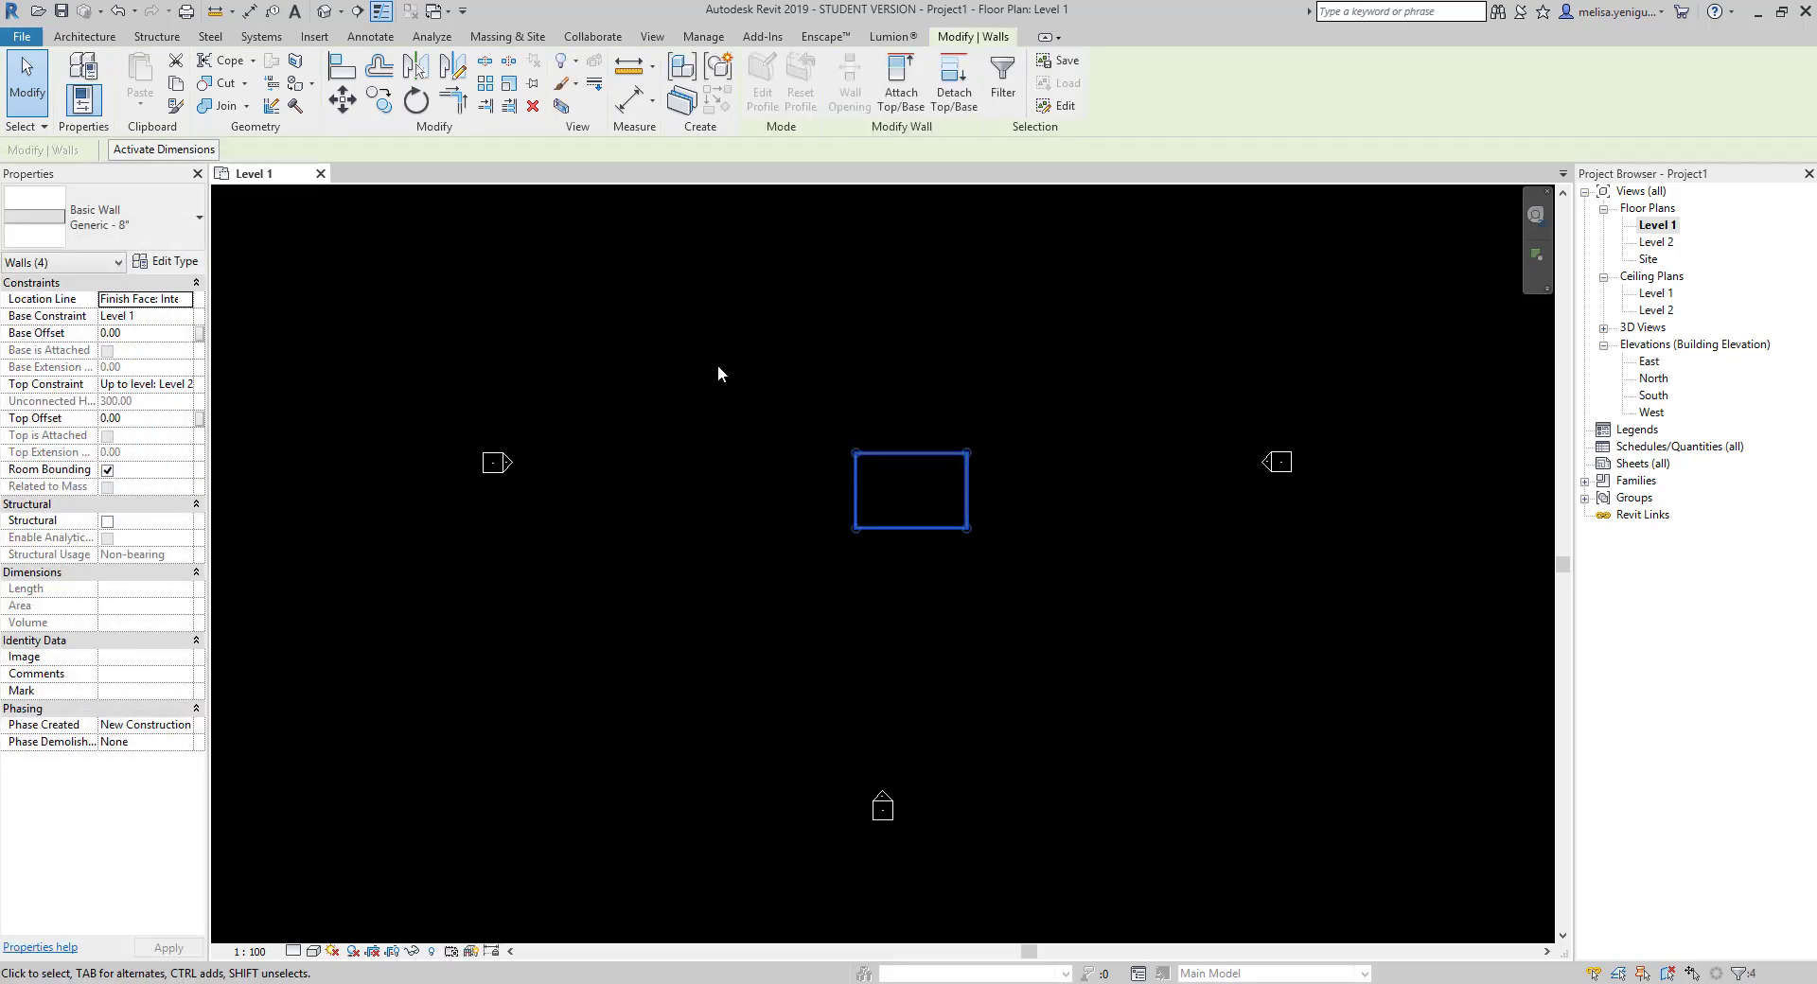
left_click(903, 485)
scroll(947, 487, "up", 3)
scroll(920, 507, "up", 2)
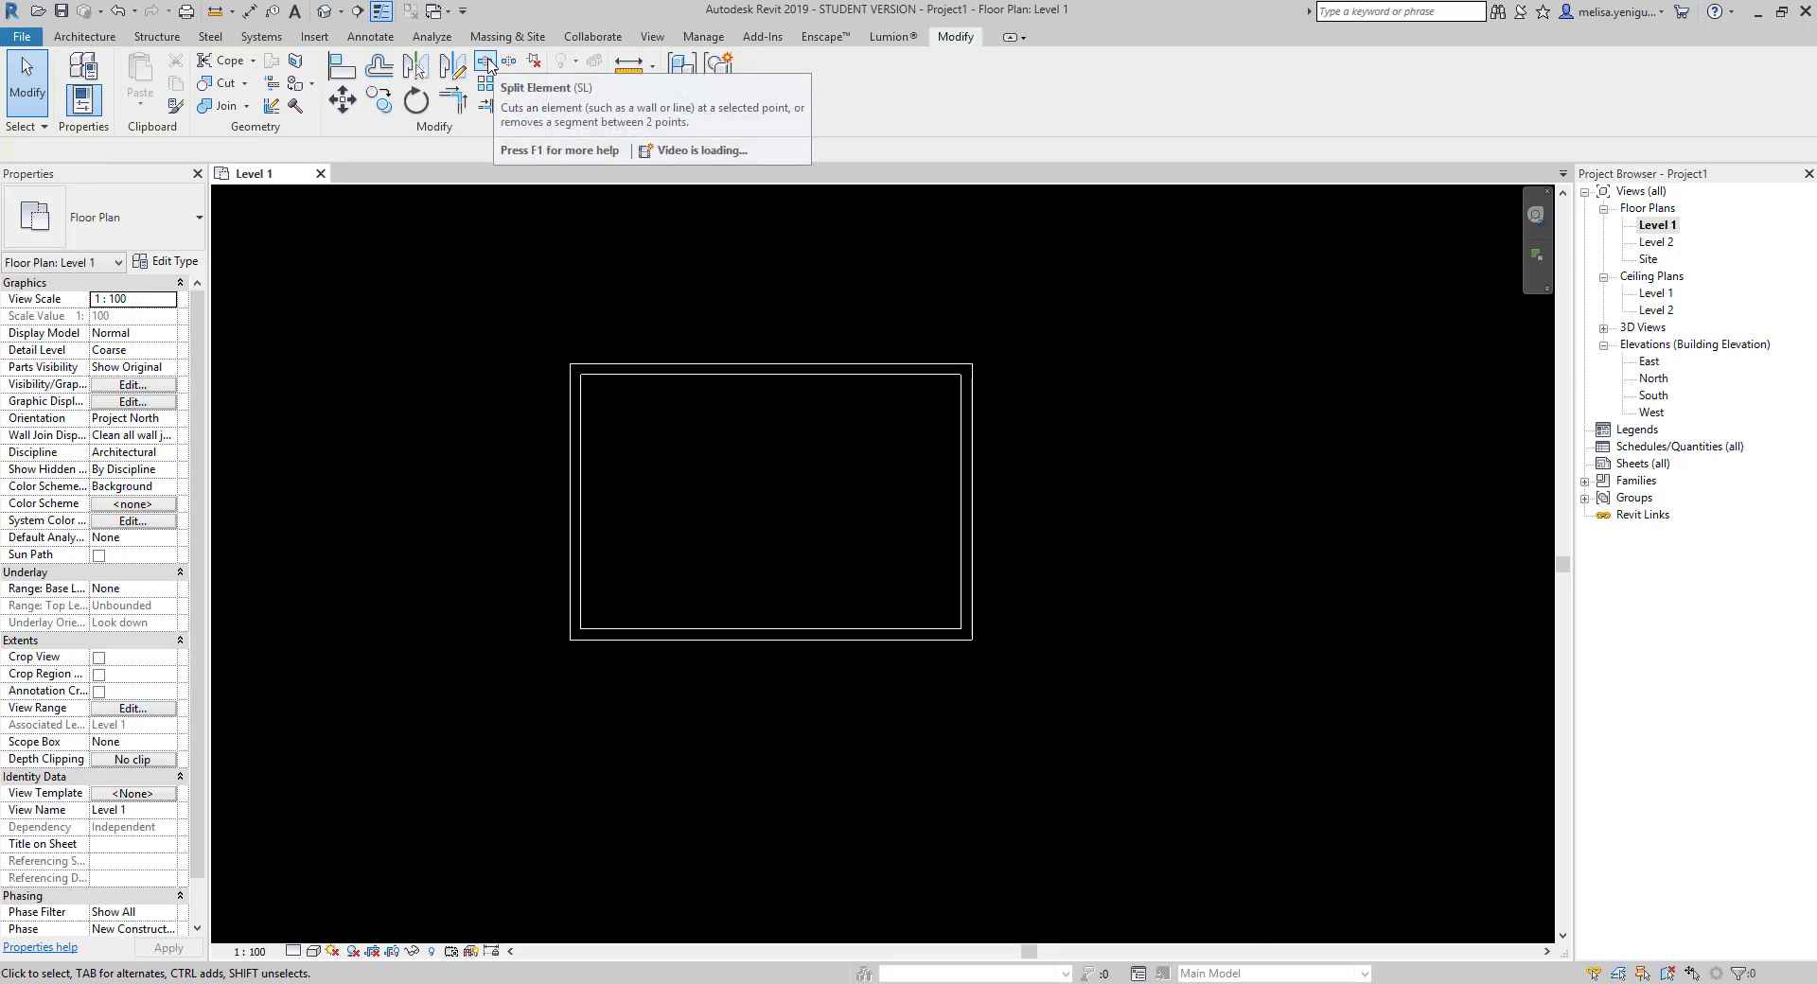
mouse_move(486, 61)
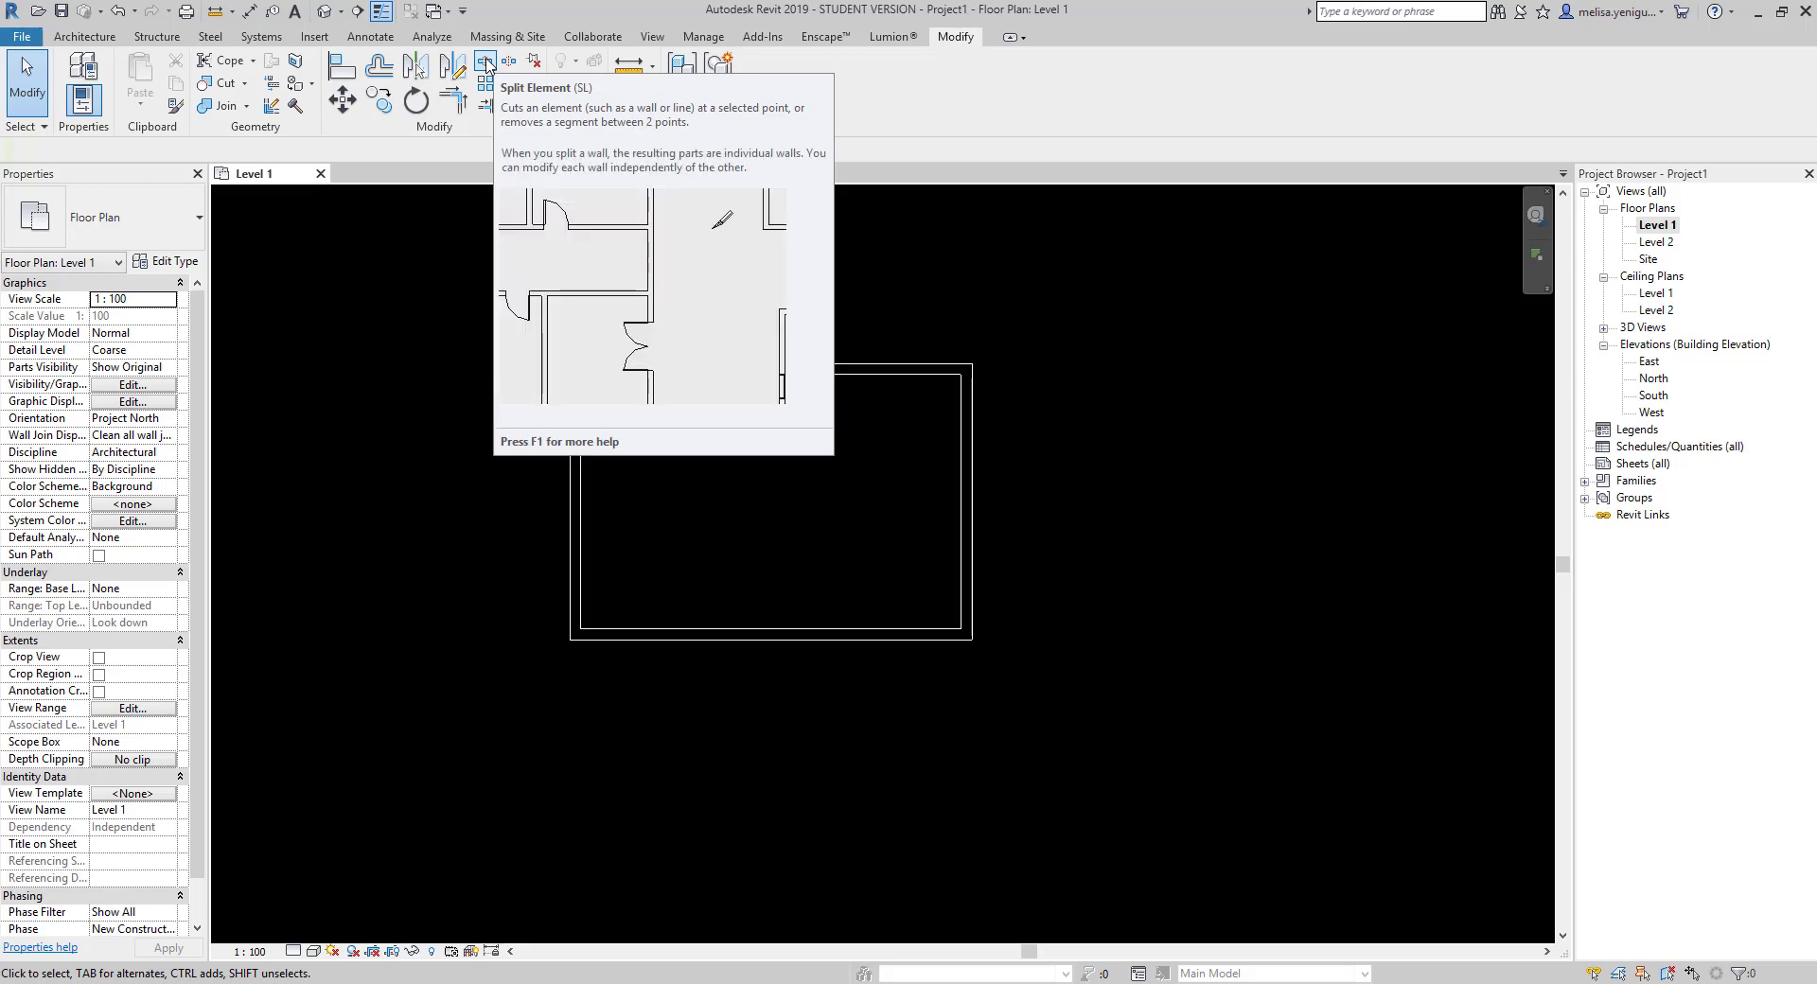
- Split the bottom wall at two points 230 apart with Split Element
left_click(487, 65)
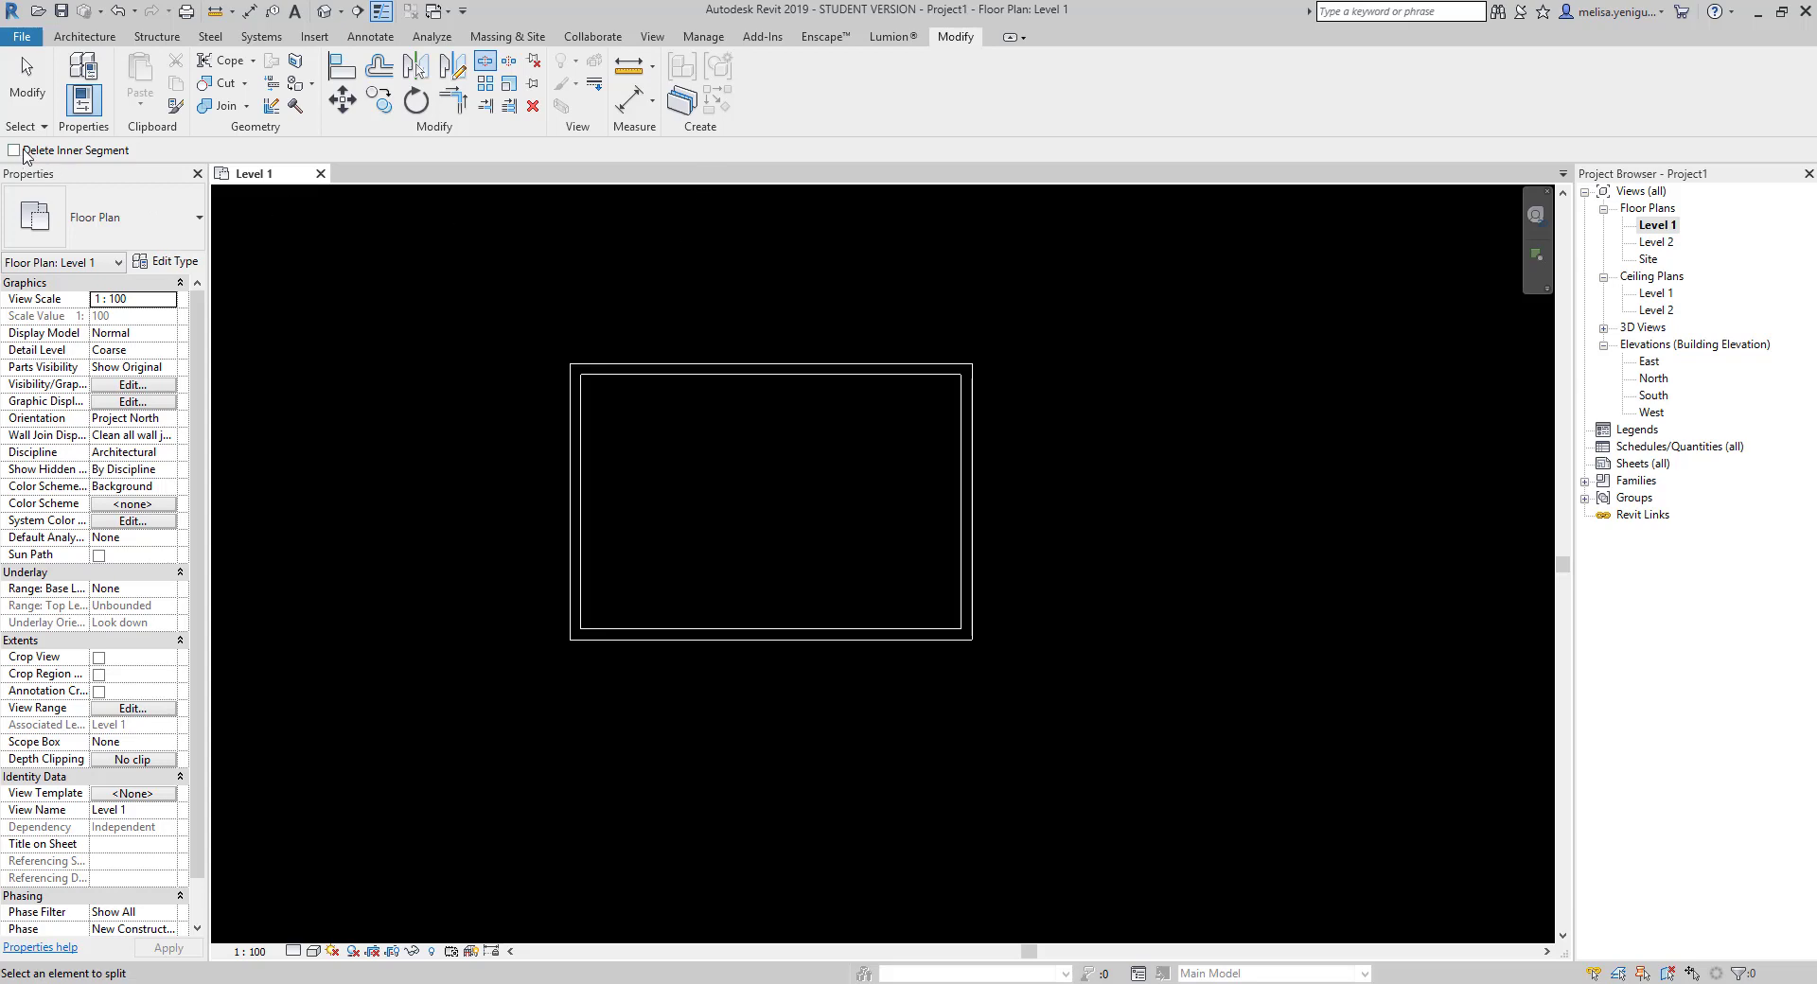
scroll(700, 674, "up", 2)
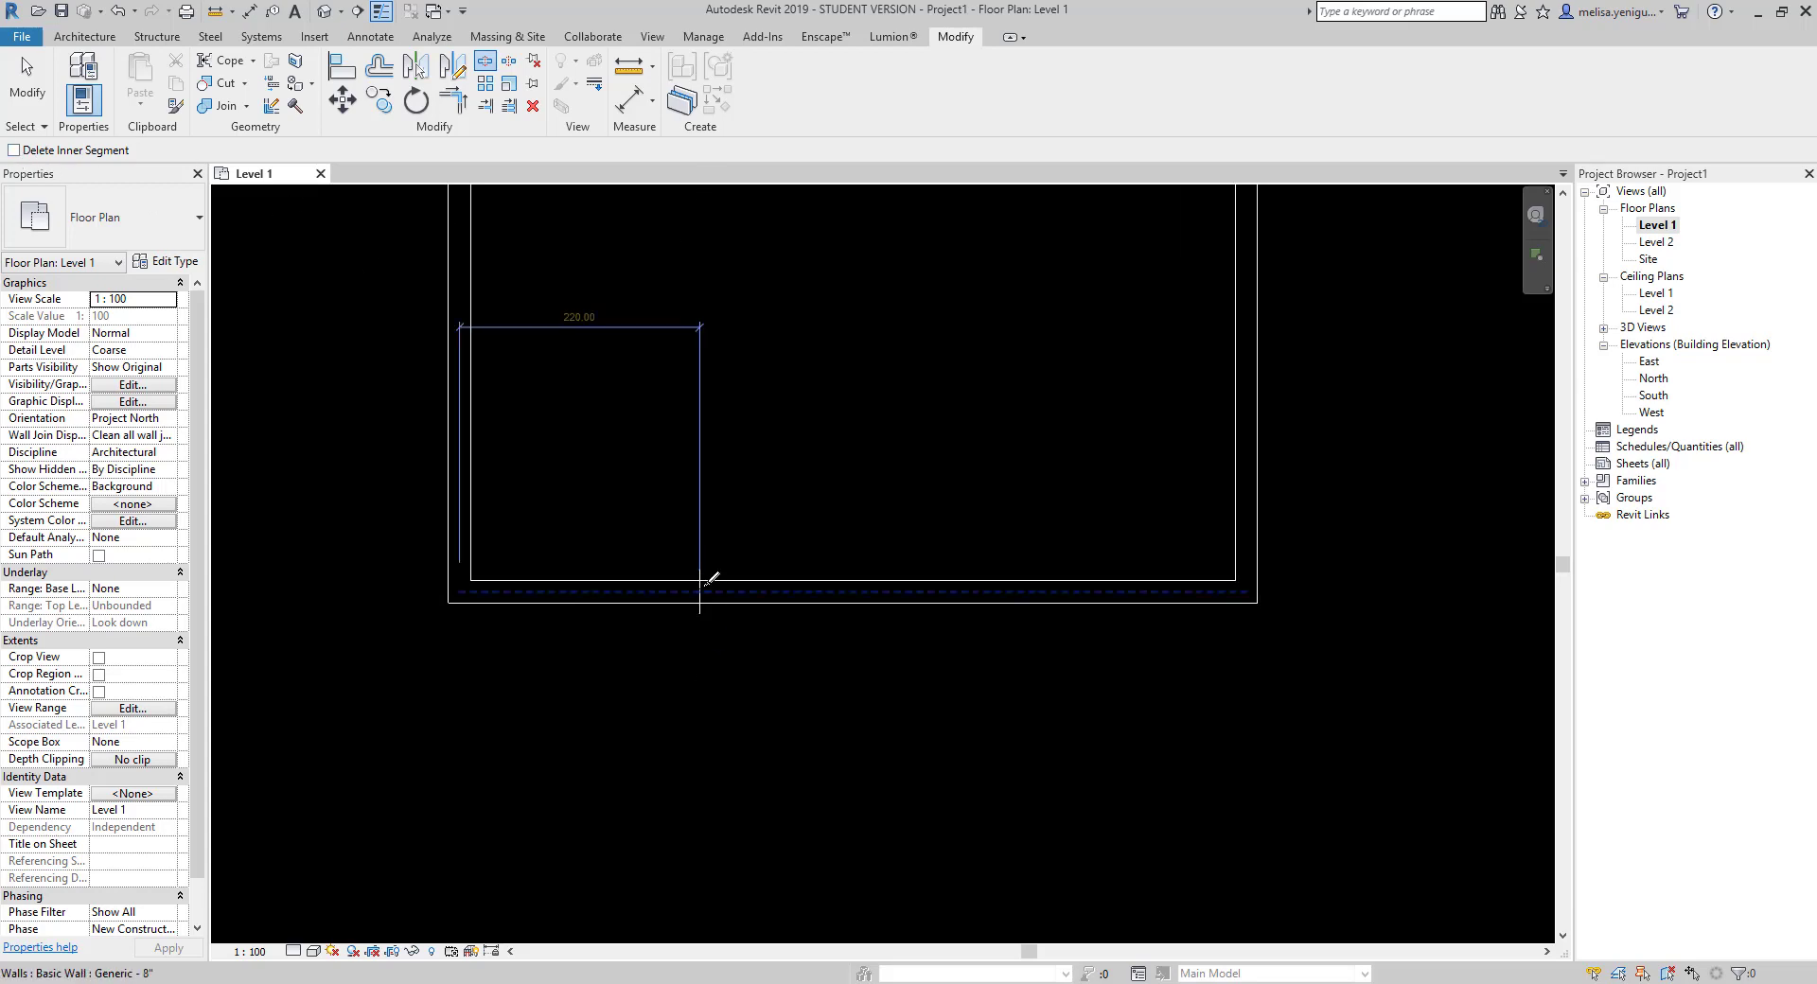
left_click(702, 583)
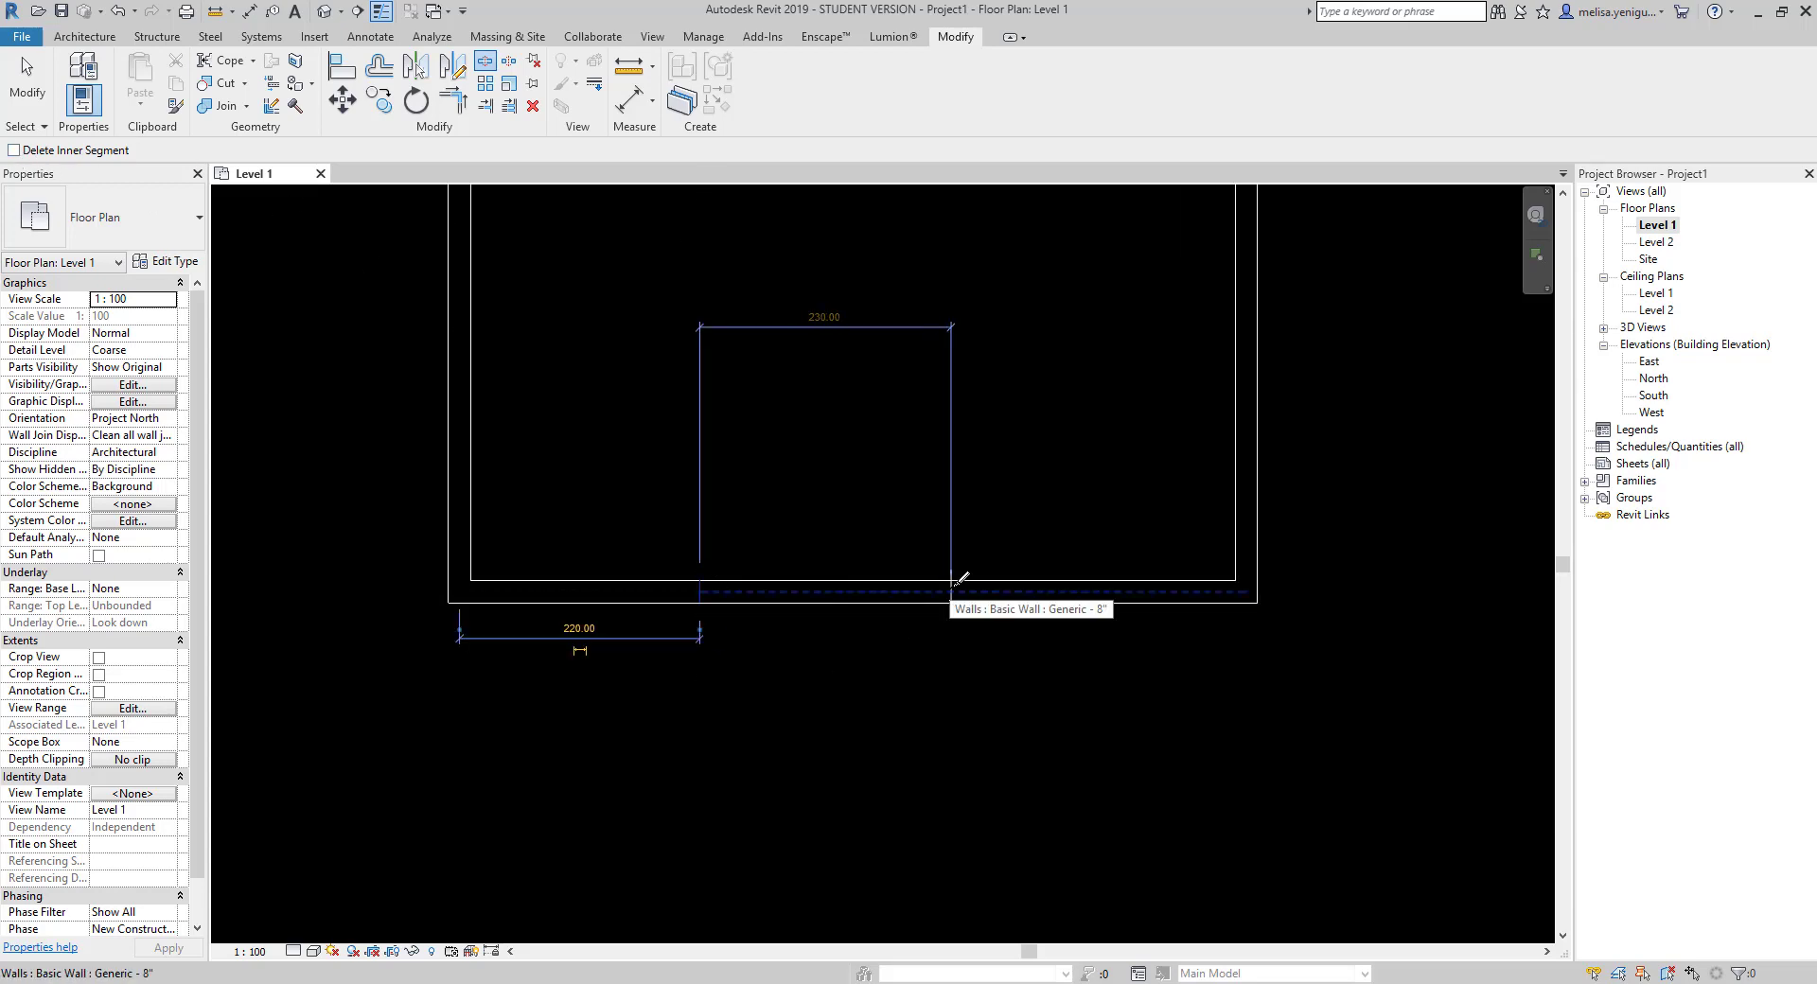
left_click(952, 583)
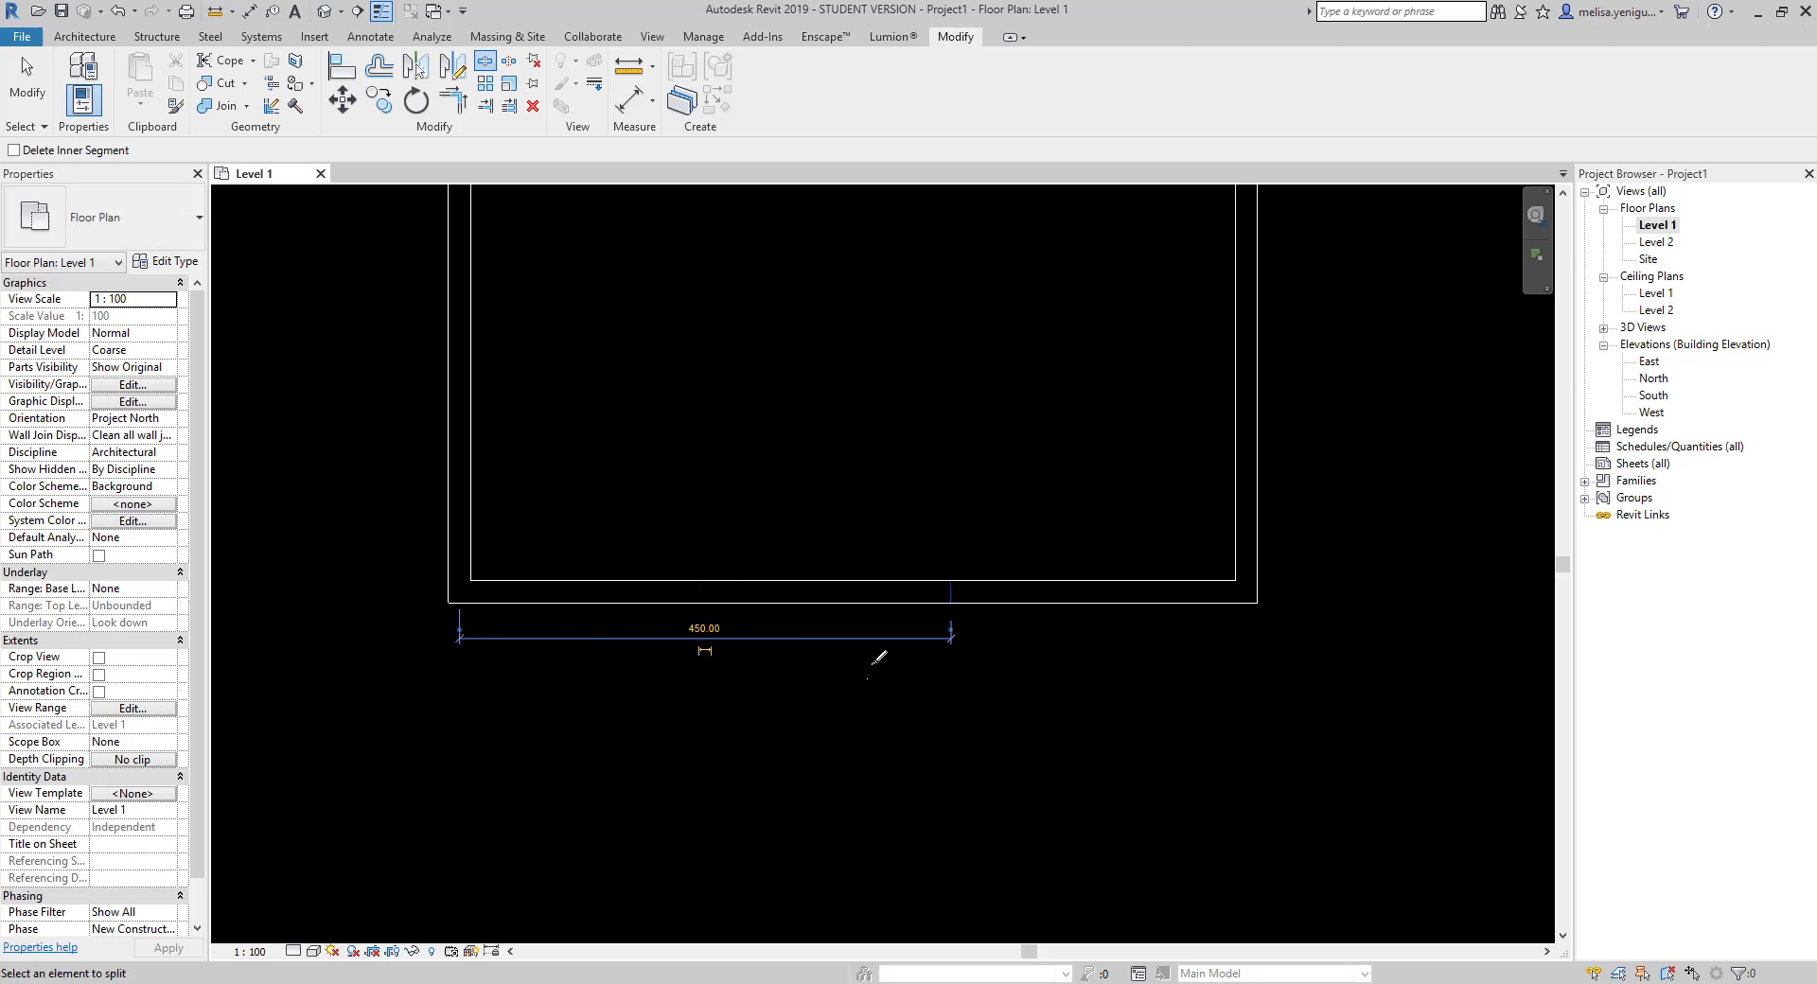
key("Escape")
- Delete the middle segment of the bottom wall to leave an opening
left_click(782, 600)
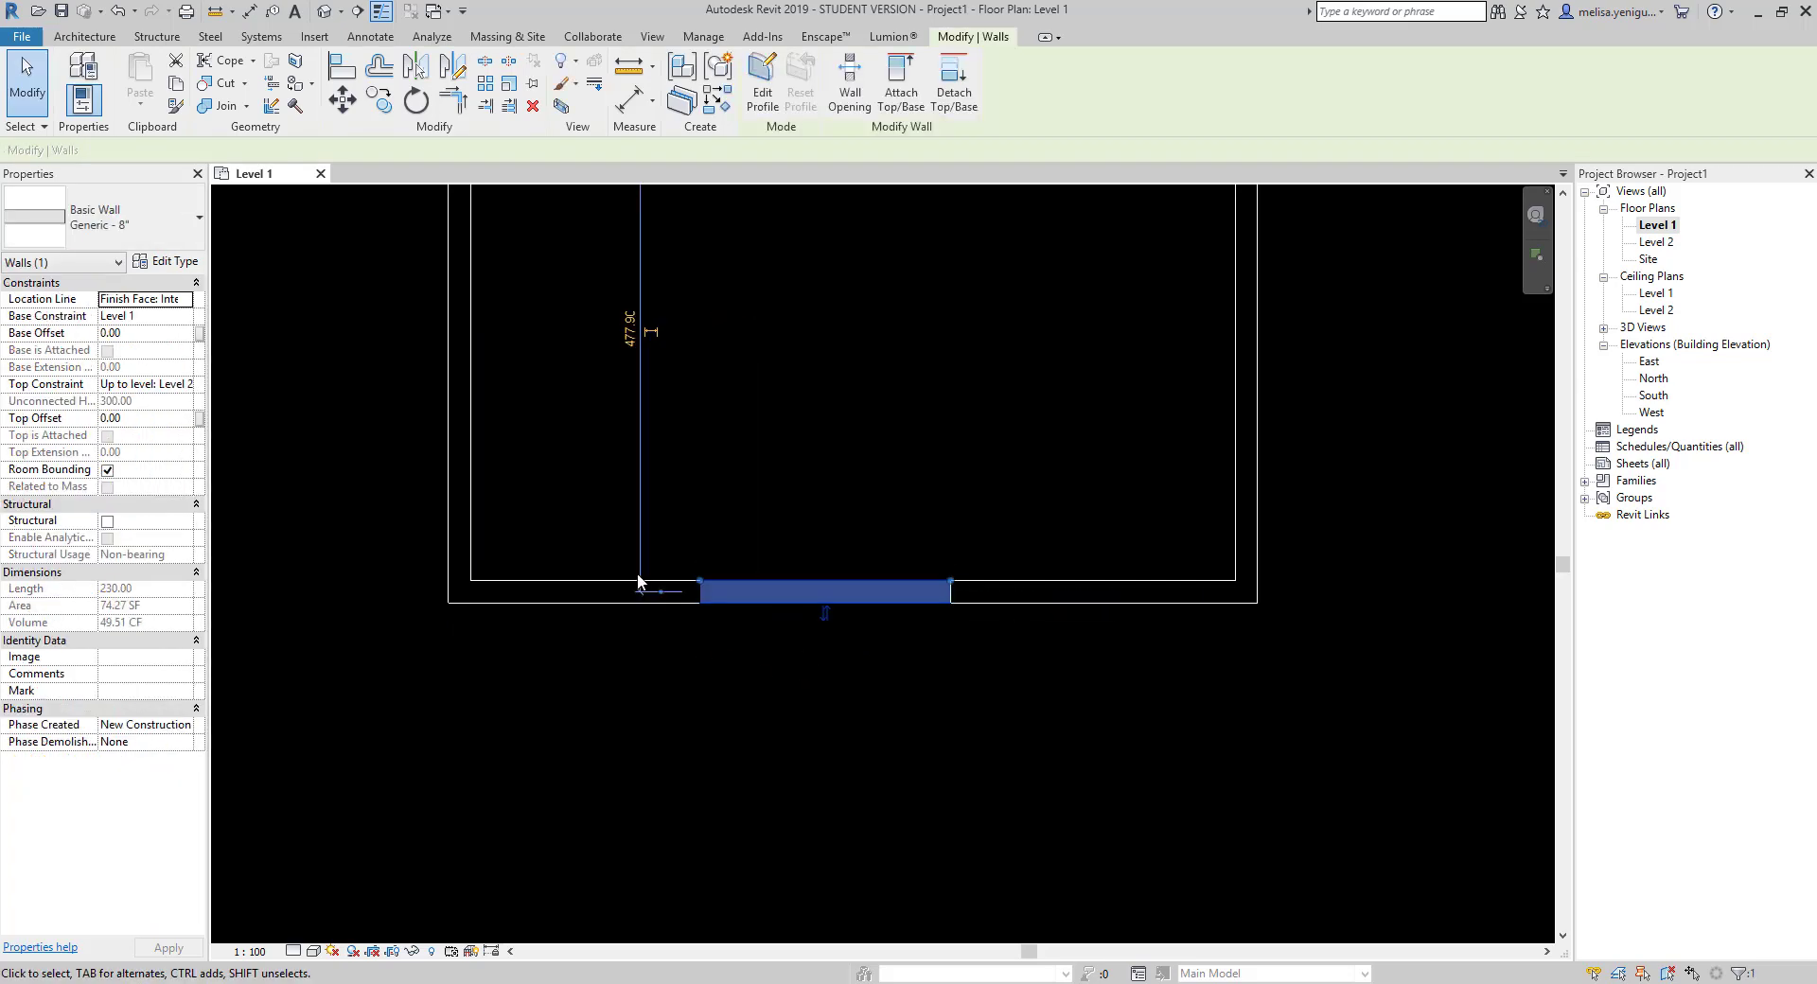
scroll(804, 644, "down", 2)
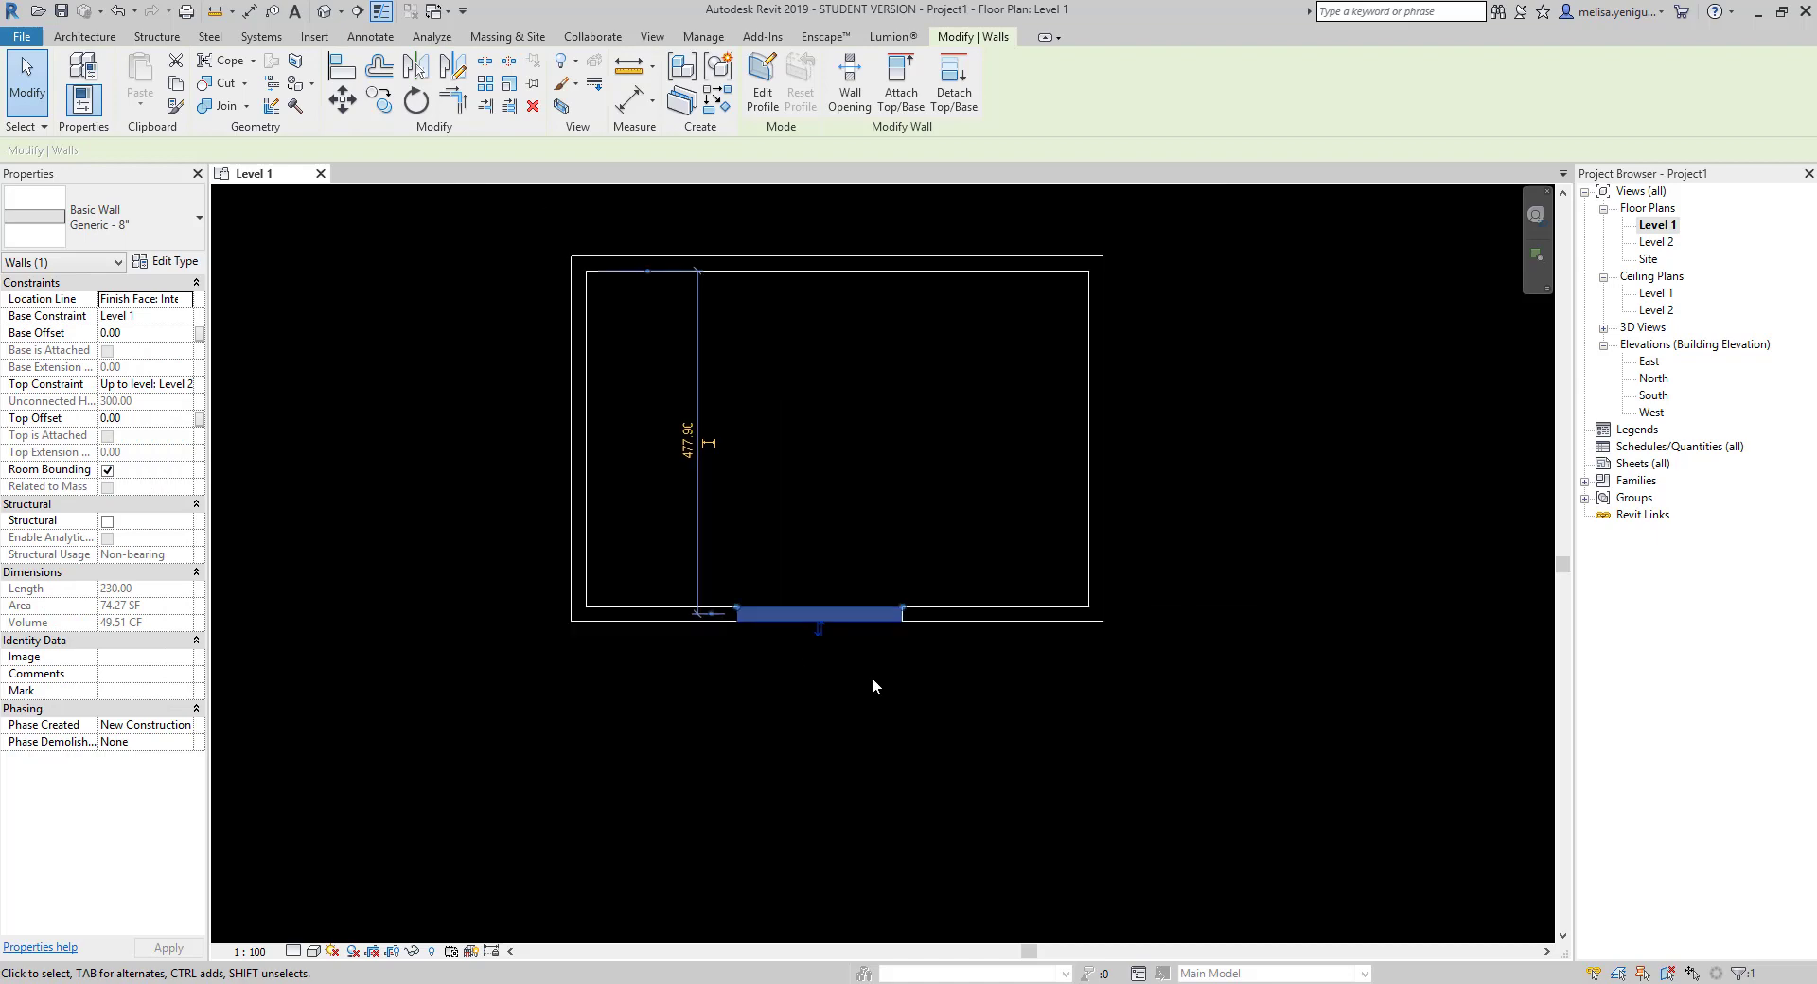
key("Delete")
scroll(741, 615, "up", 1)
scroll(741, 615, "up", 1)
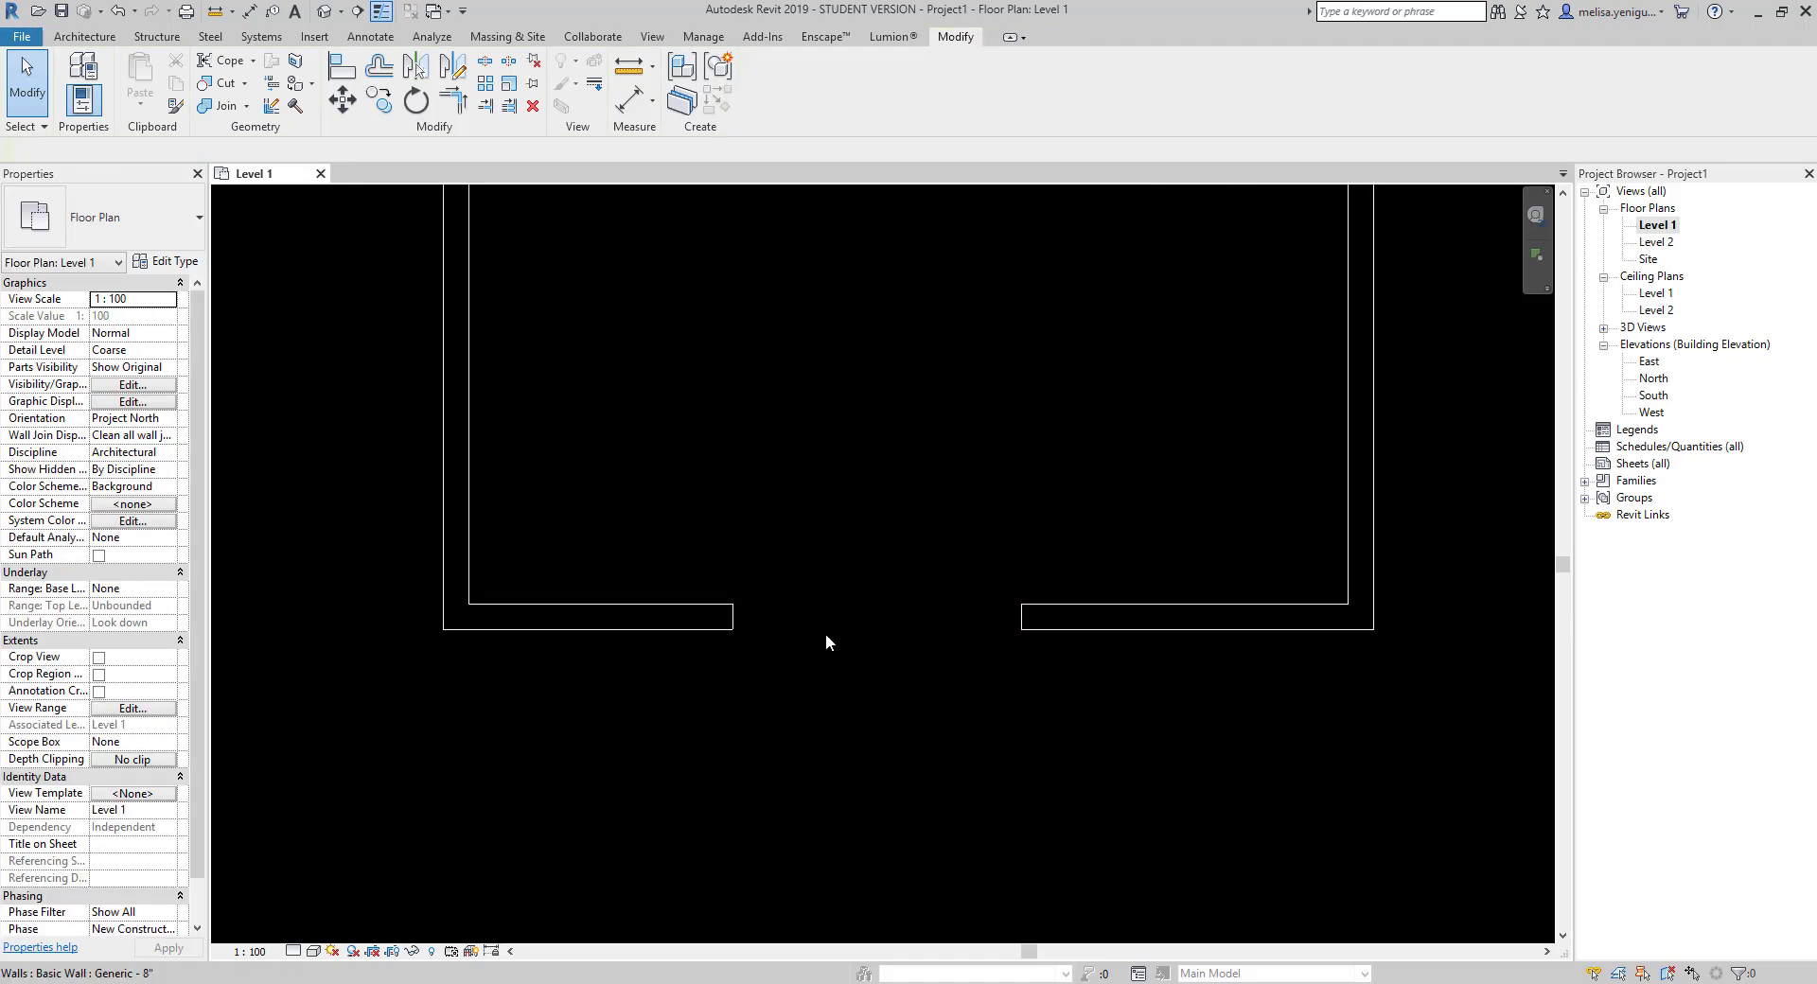
scroll(893, 642, "down", 1)
scroll(894, 642, "down", 2)
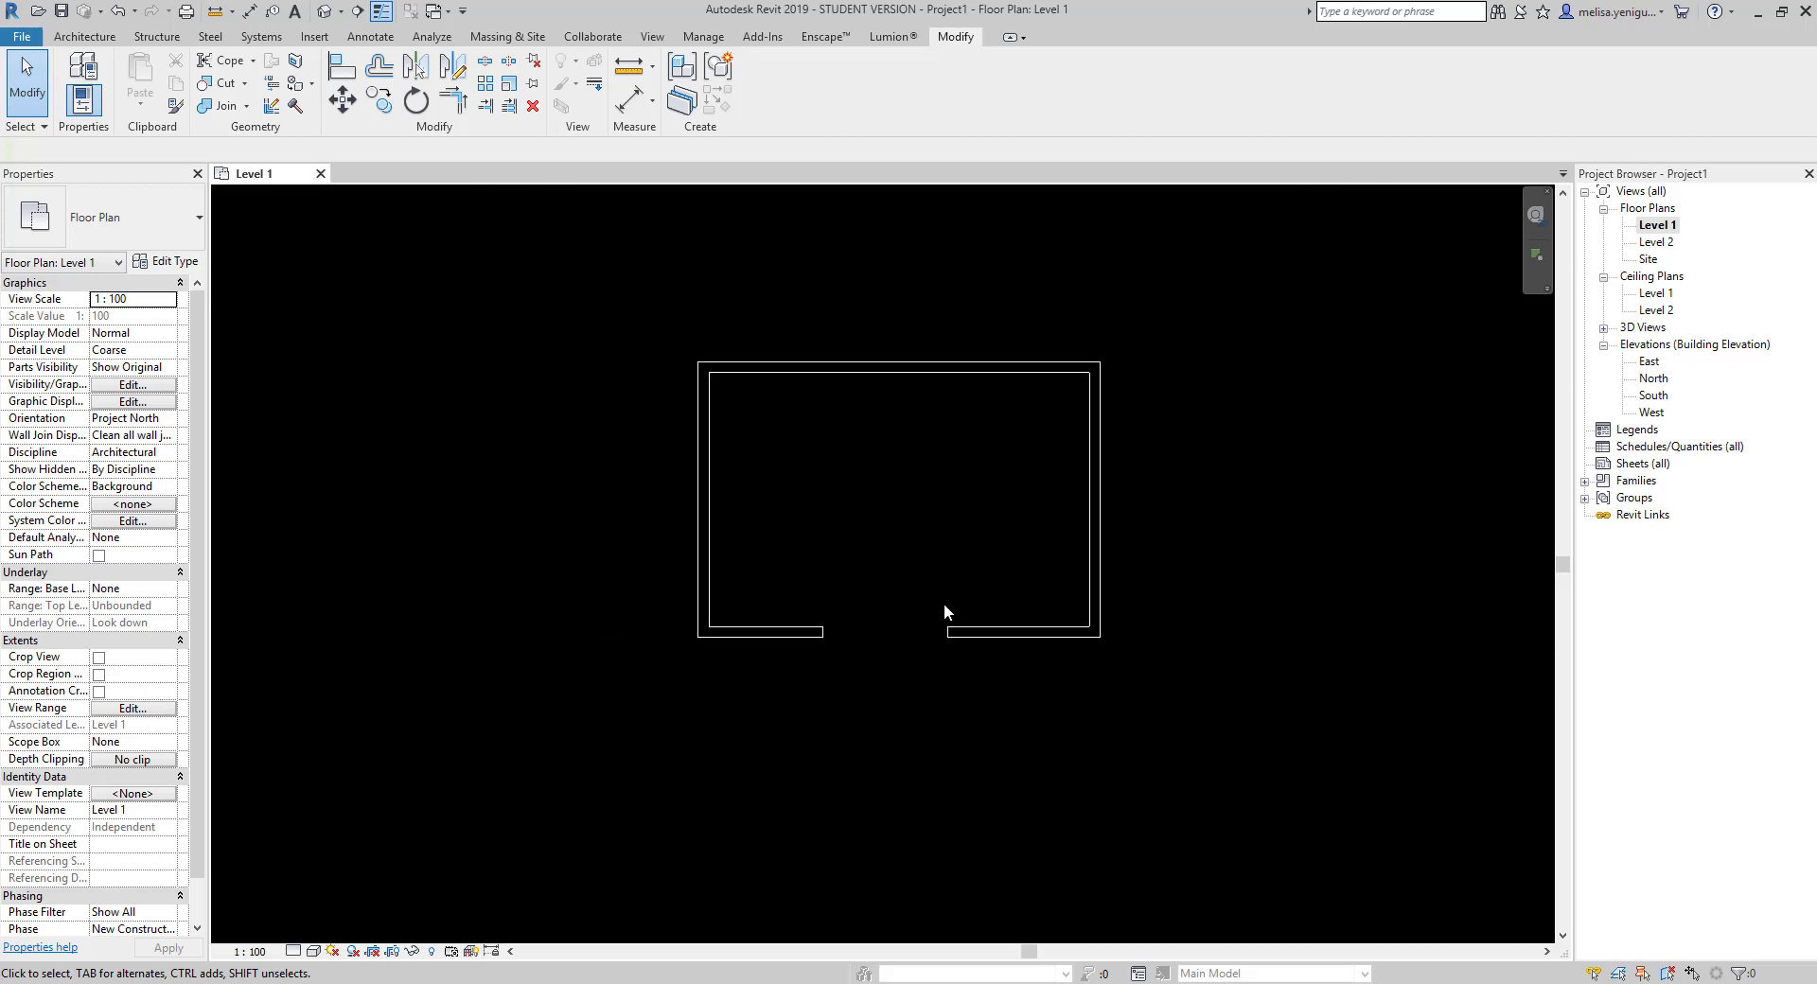
scroll(895, 630, "up", 1)
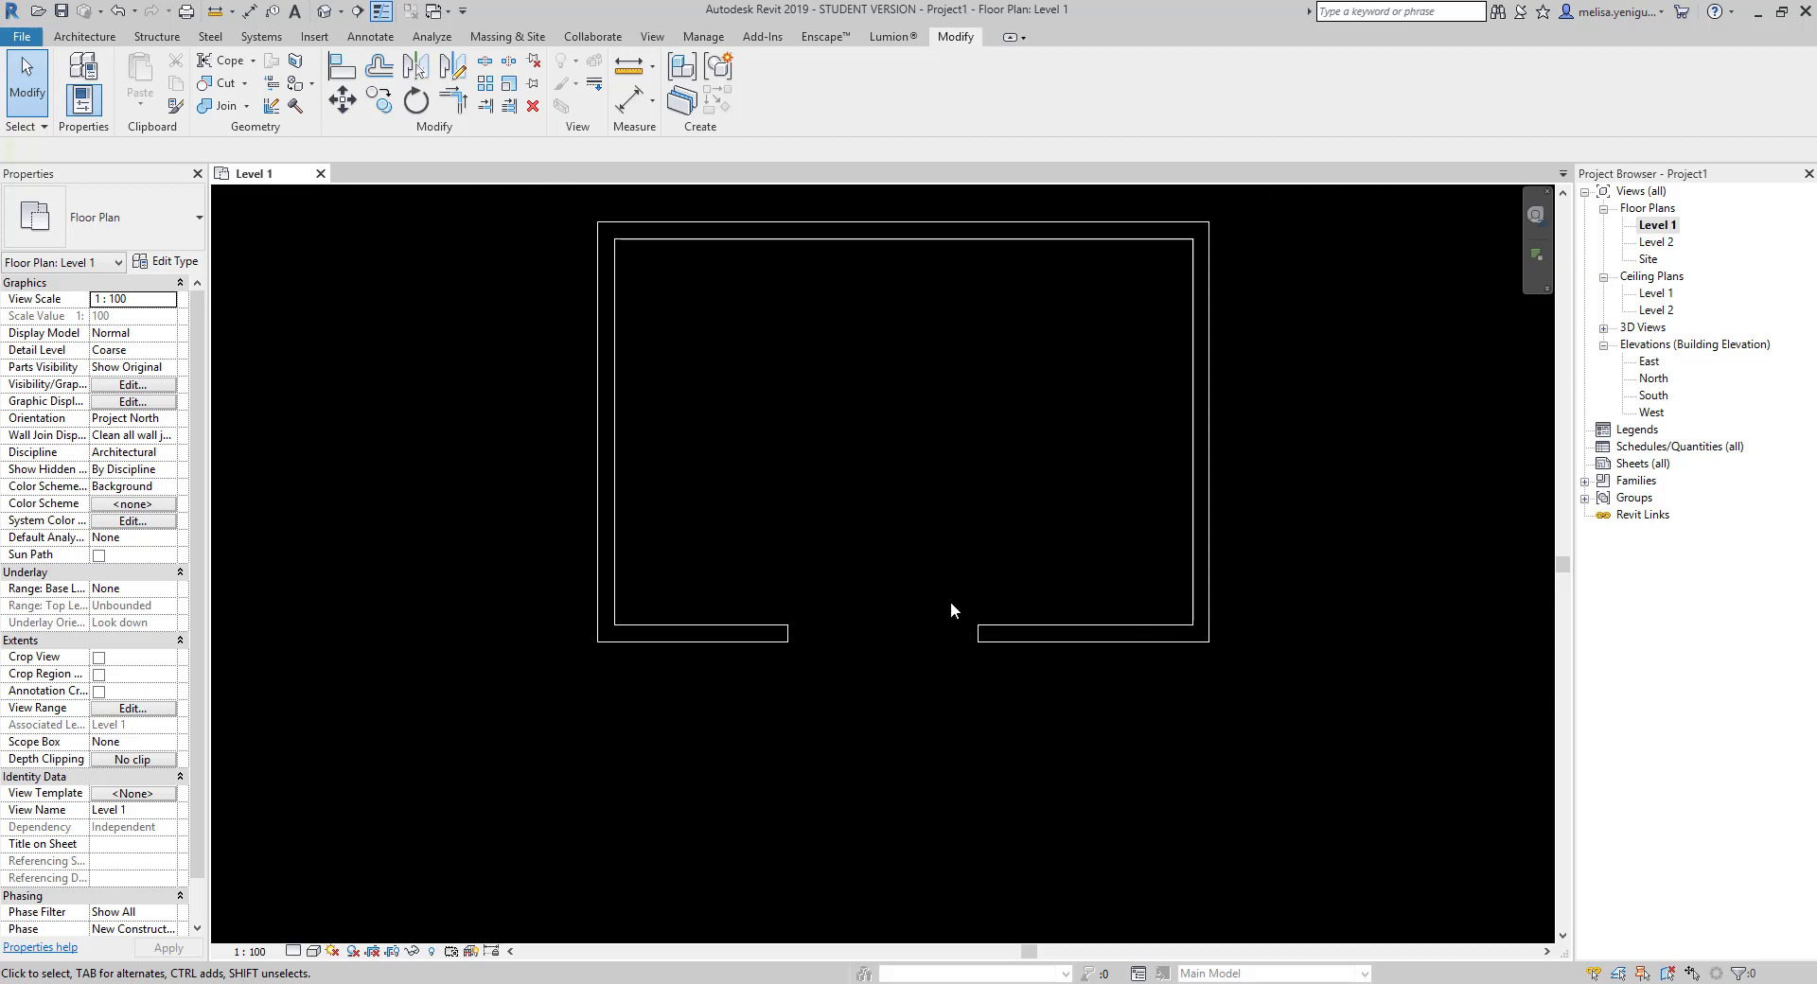
scroll(831, 475, "down", 1)
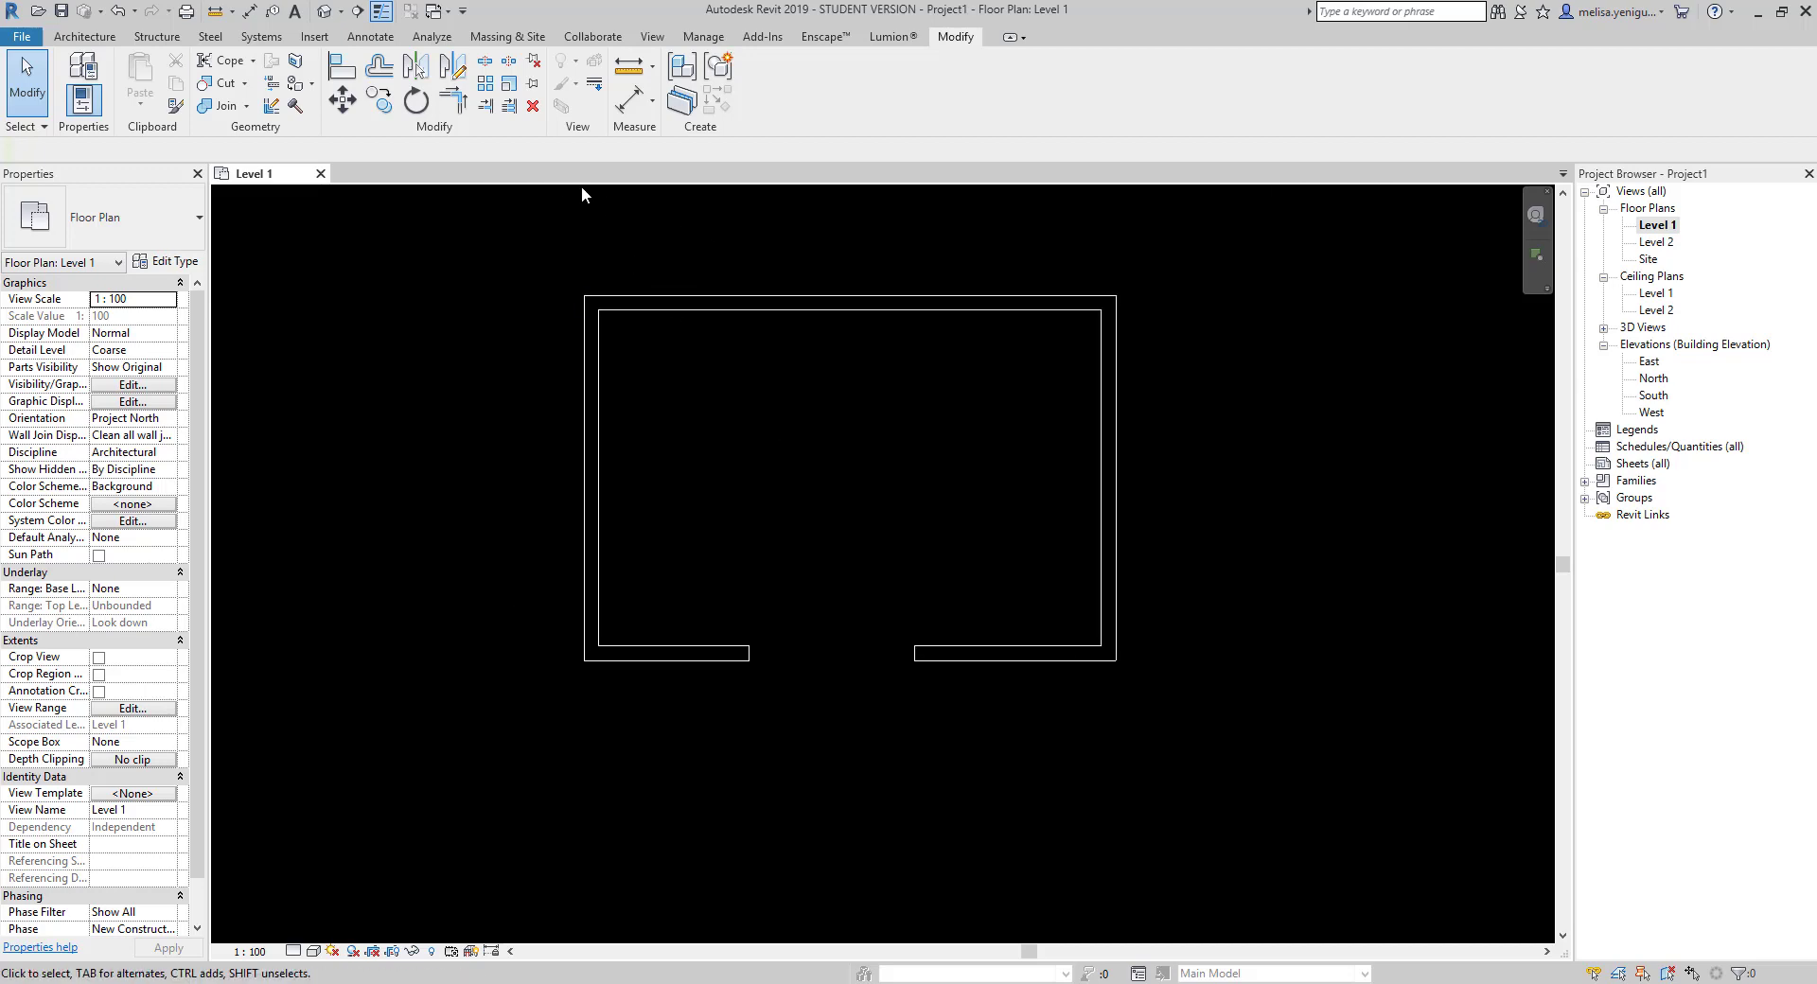
- Split the top wall at two points with Delete Inner Segment on, removing the middle piece
left_click(485, 60)
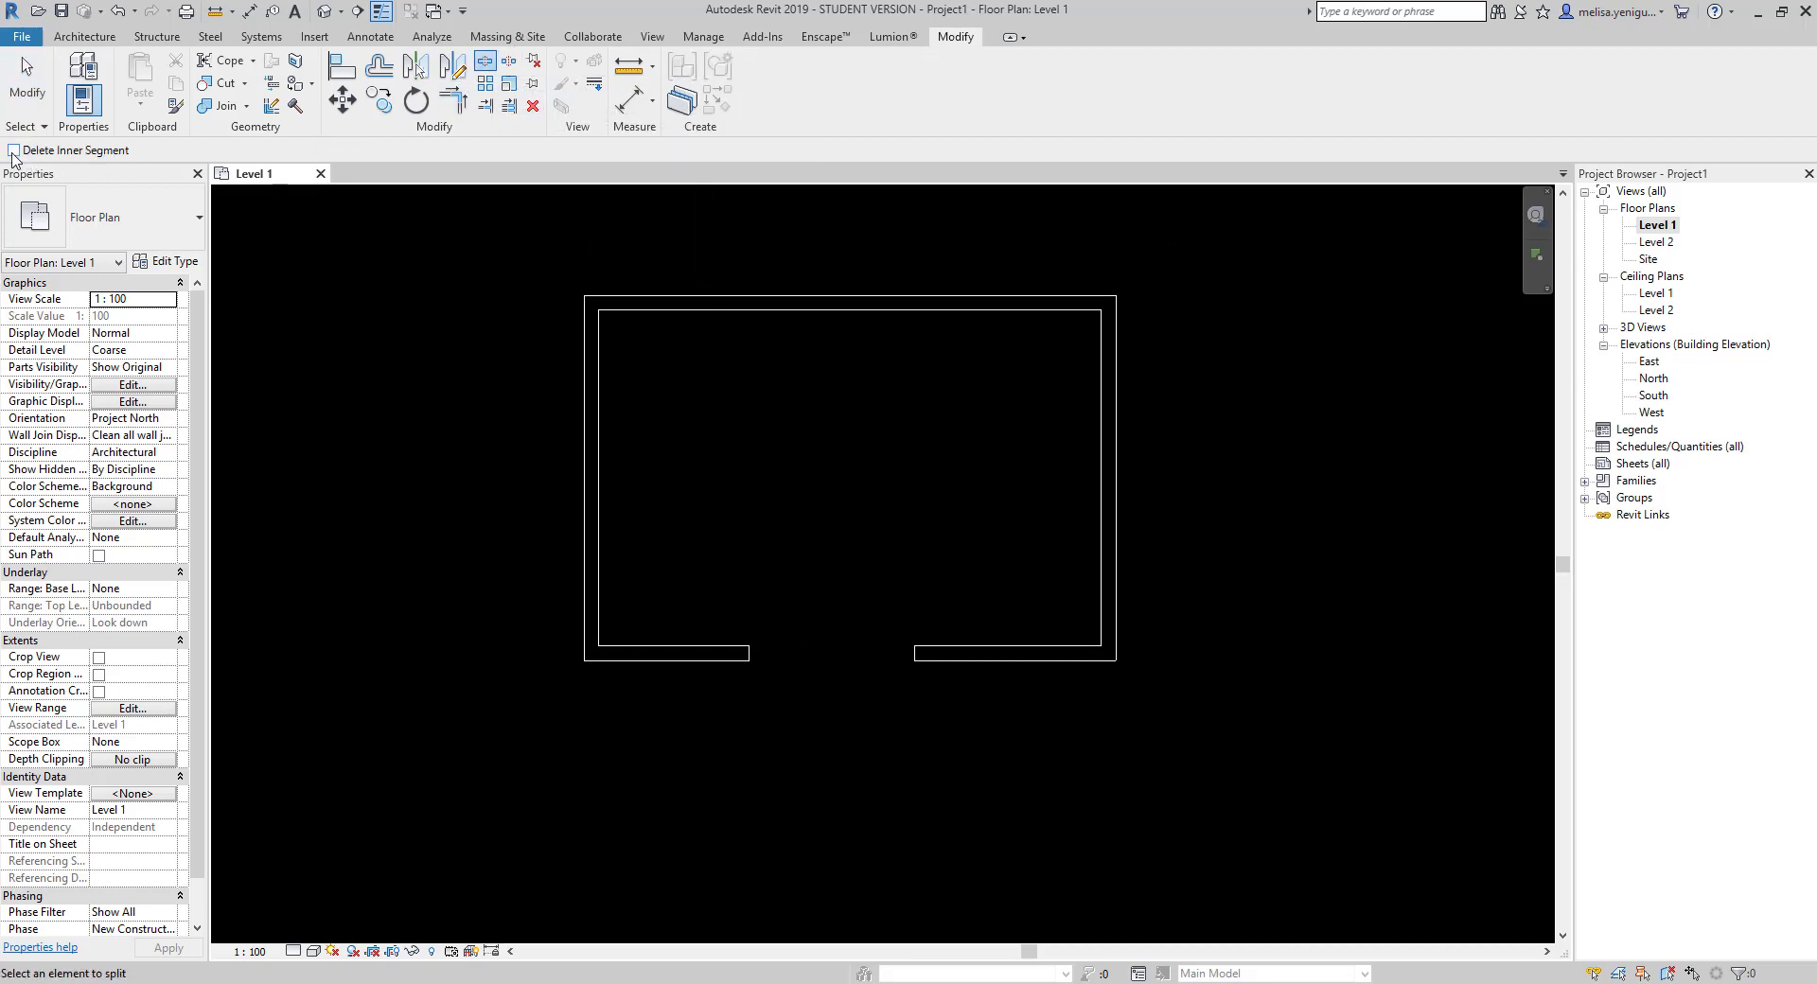
left_click(13, 150)
scroll(735, 413, "up", 2)
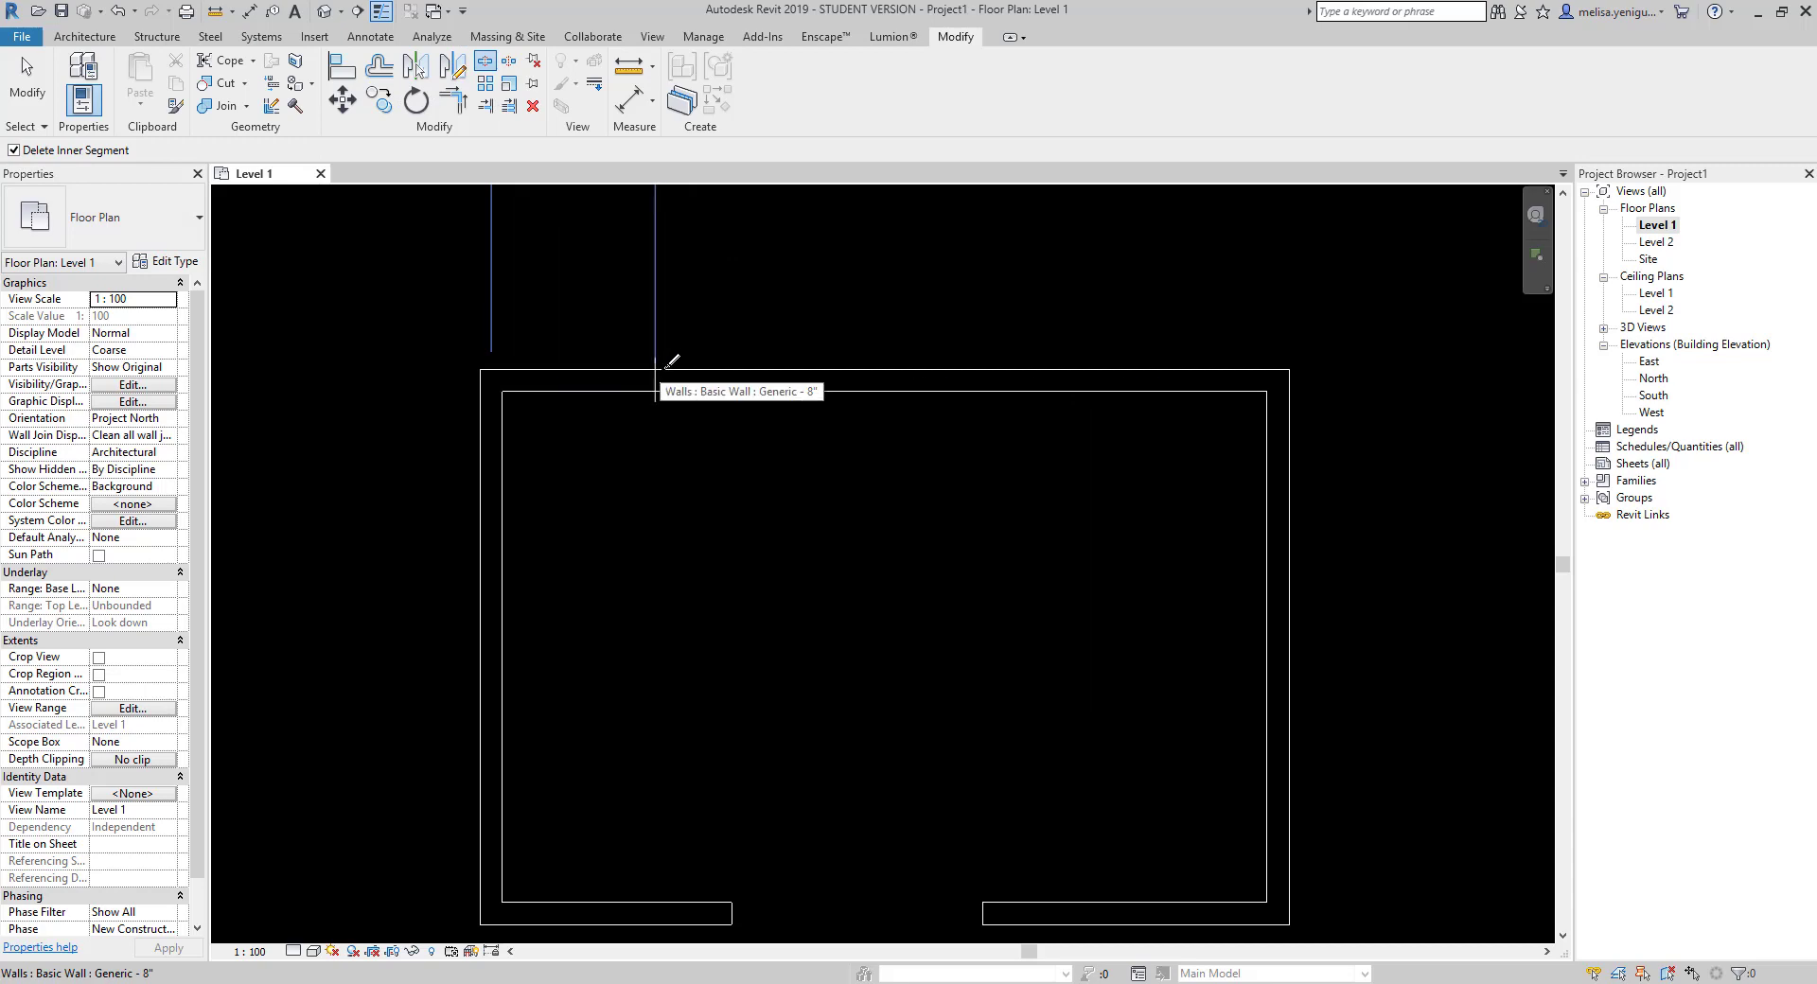
left_click(656, 369)
left_click(950, 369)
scroll(852, 450, "down", 2)
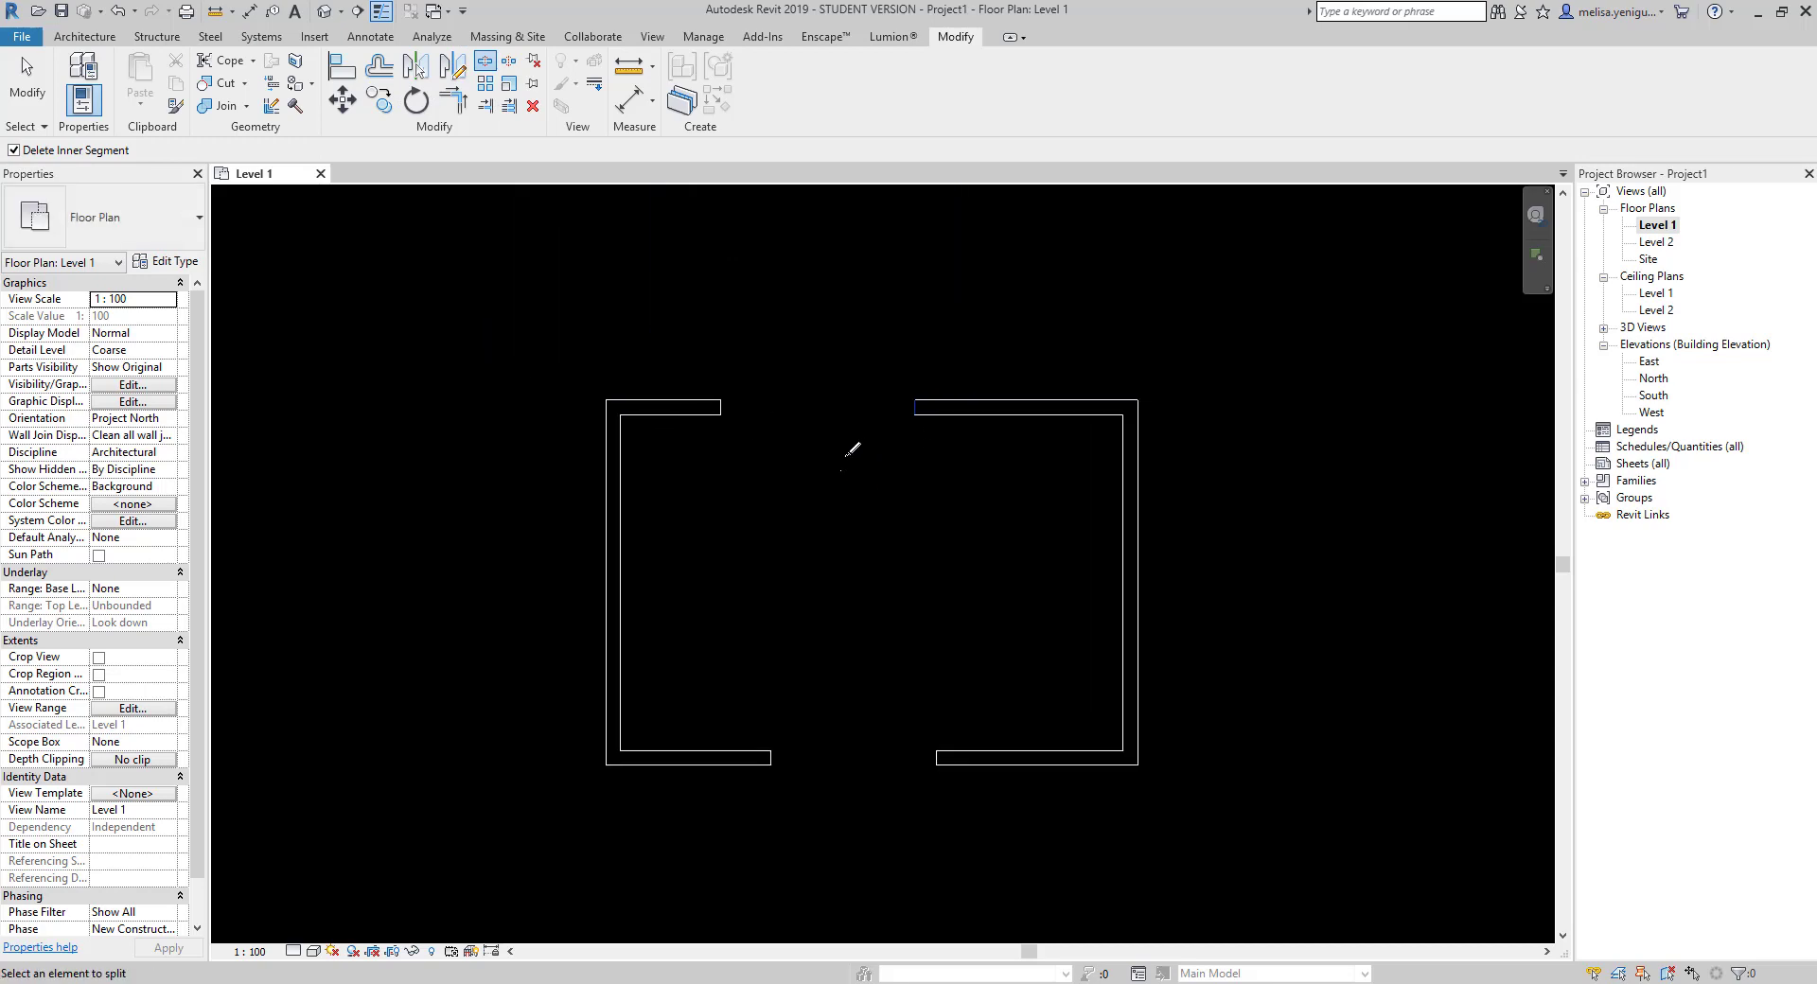
key("Escape")
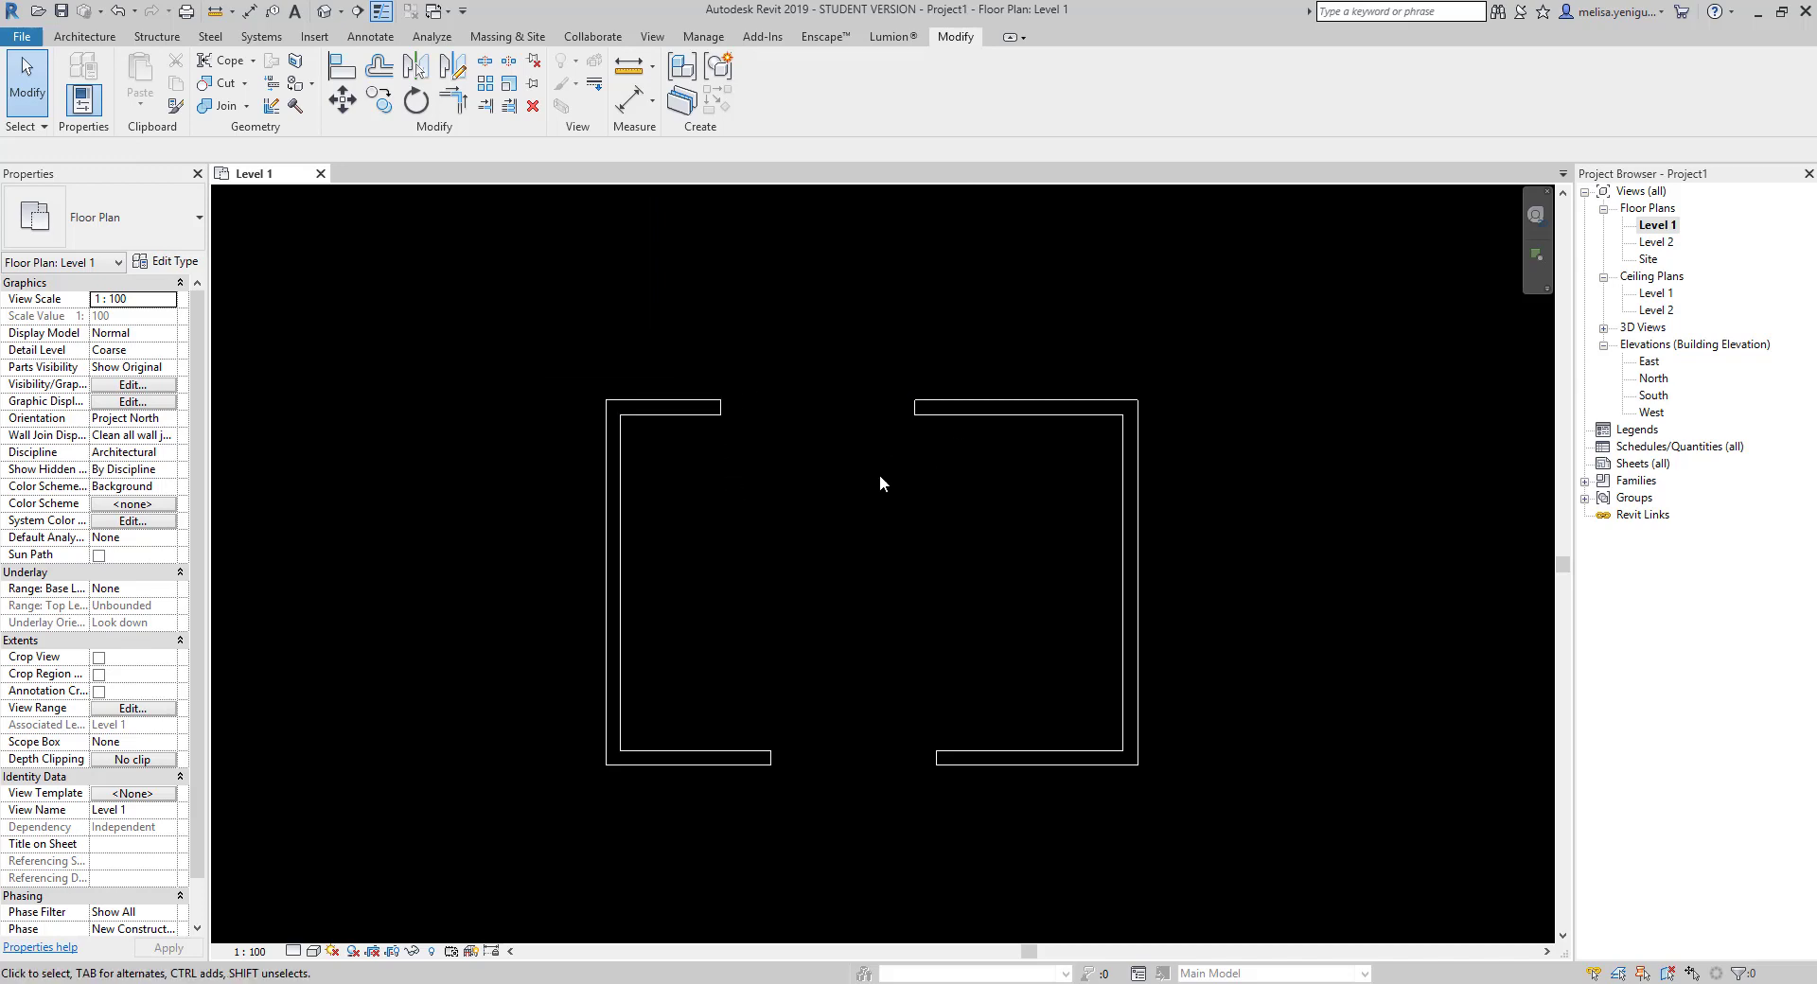
- Dismiss the save reminder without saving and reposition the plan view
middle_click_drag(895, 490, 785, 450)
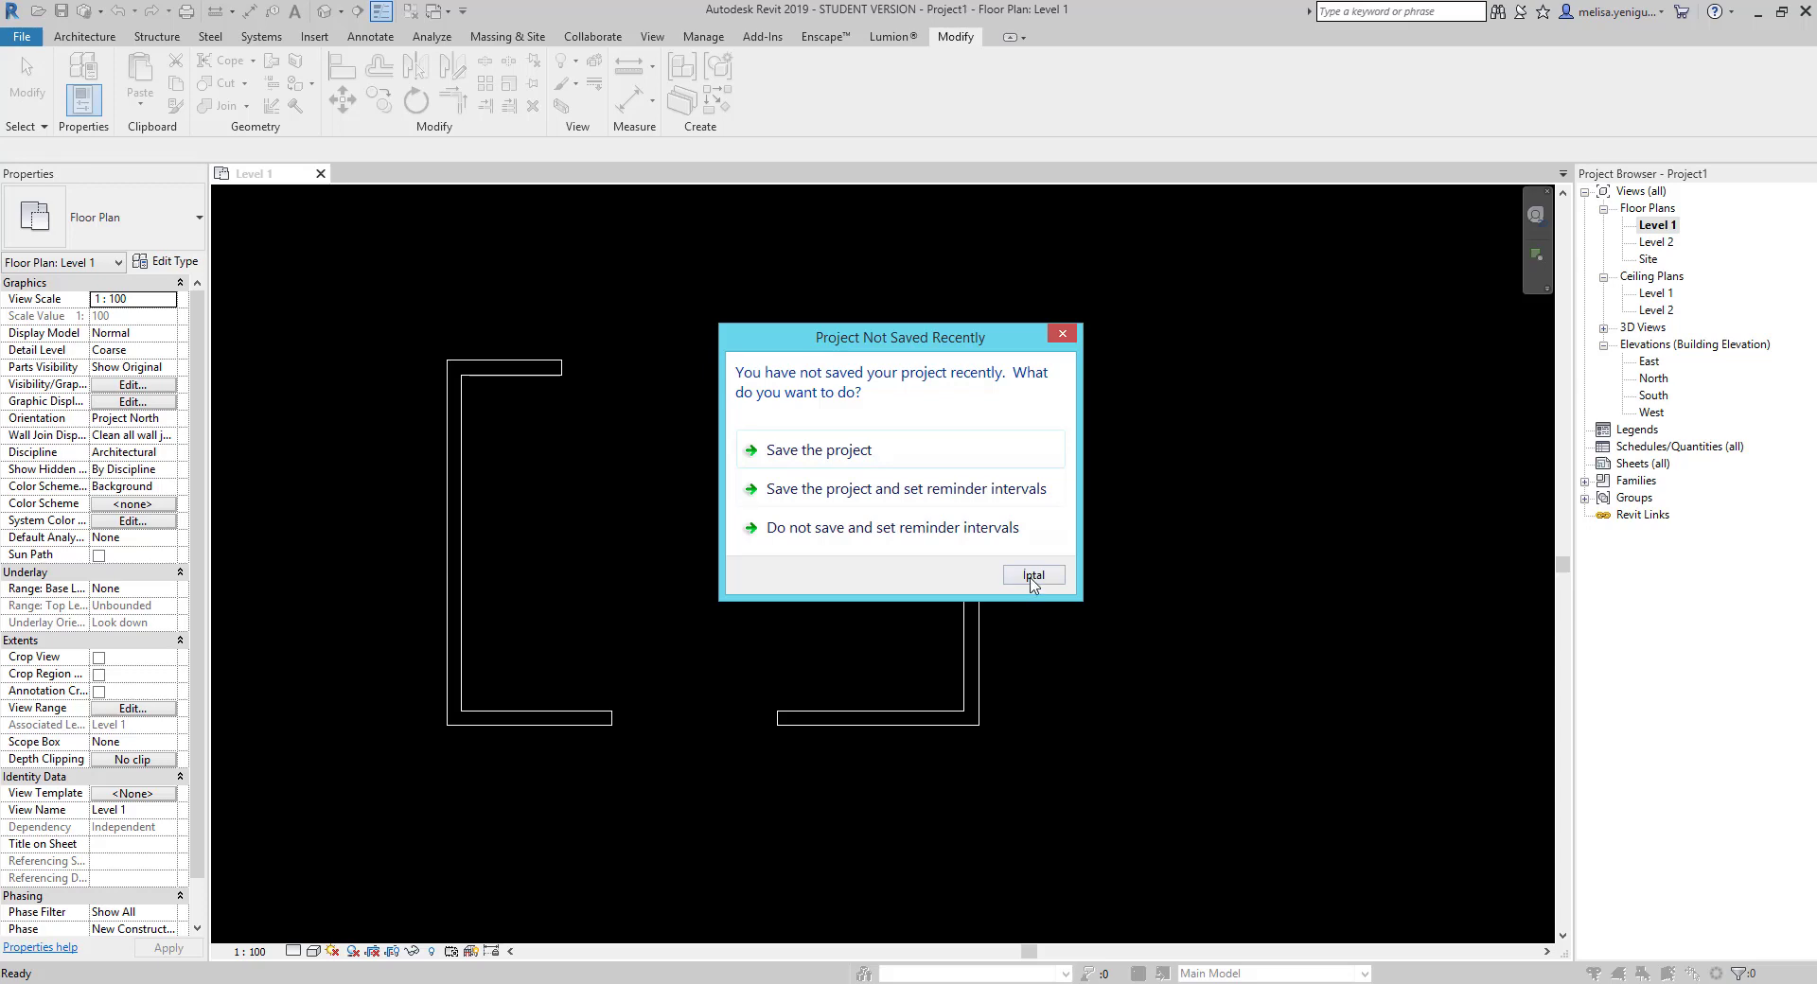
left_click(1034, 575)
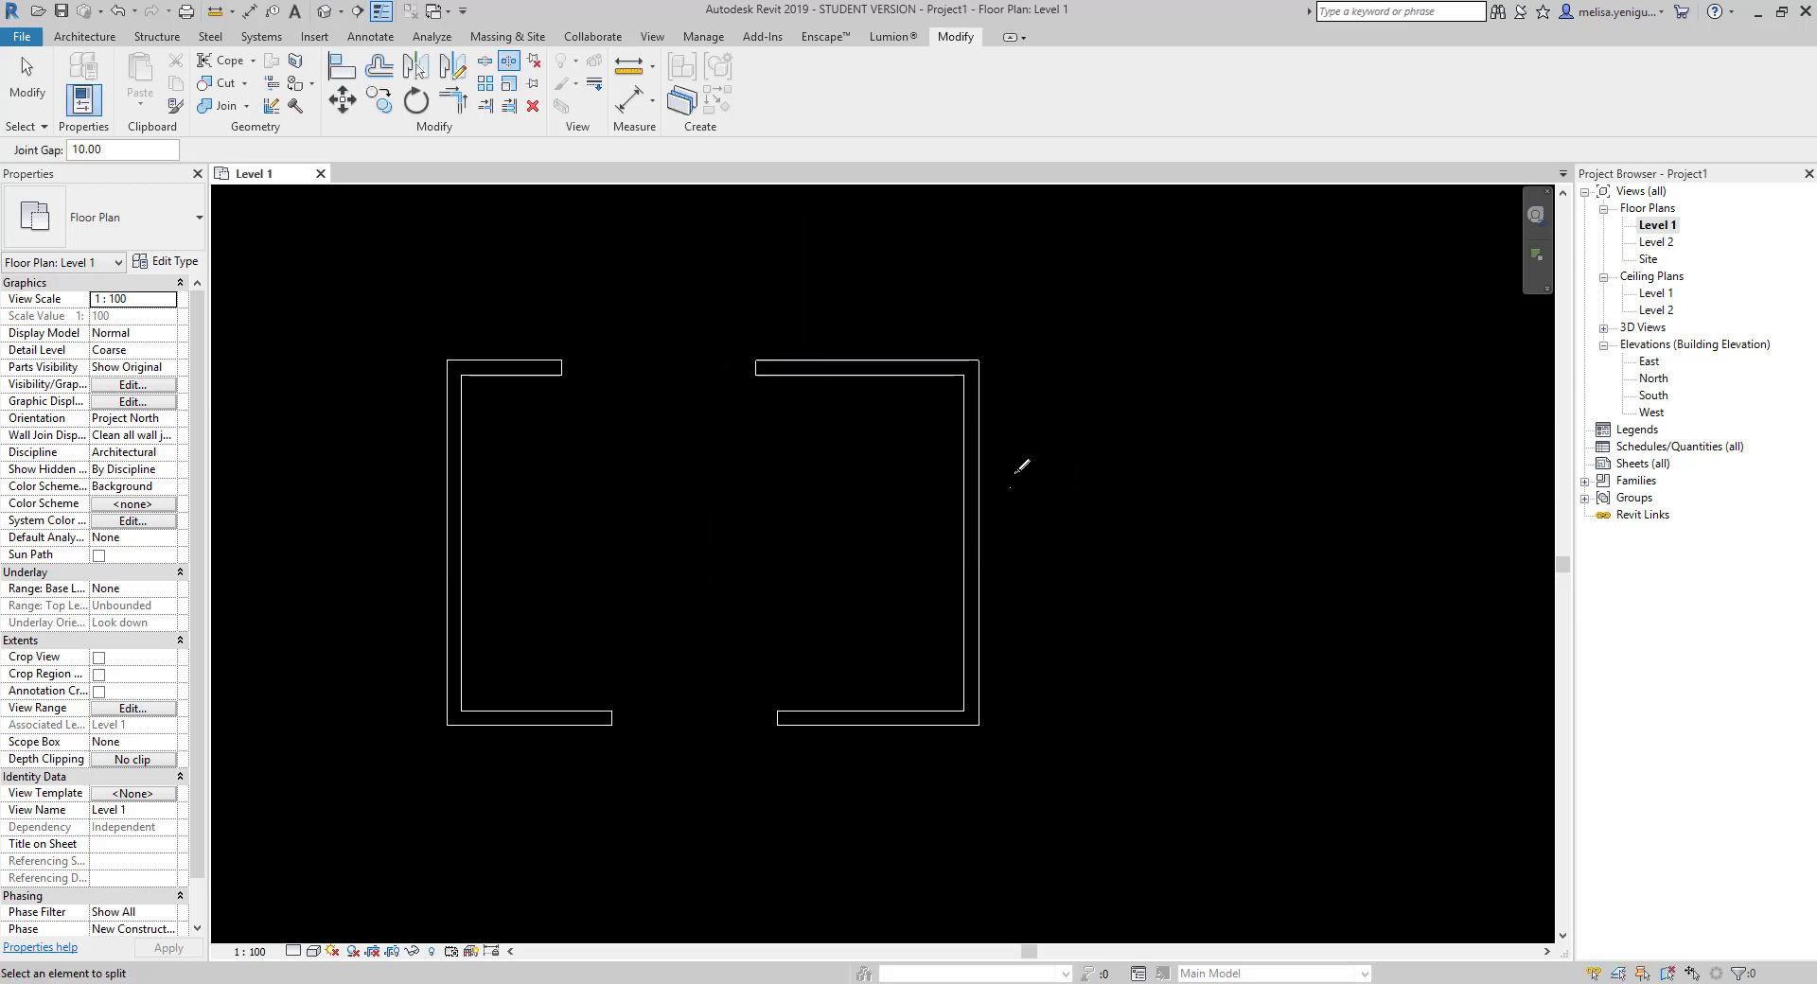
scroll(1022, 466, "up", 3)
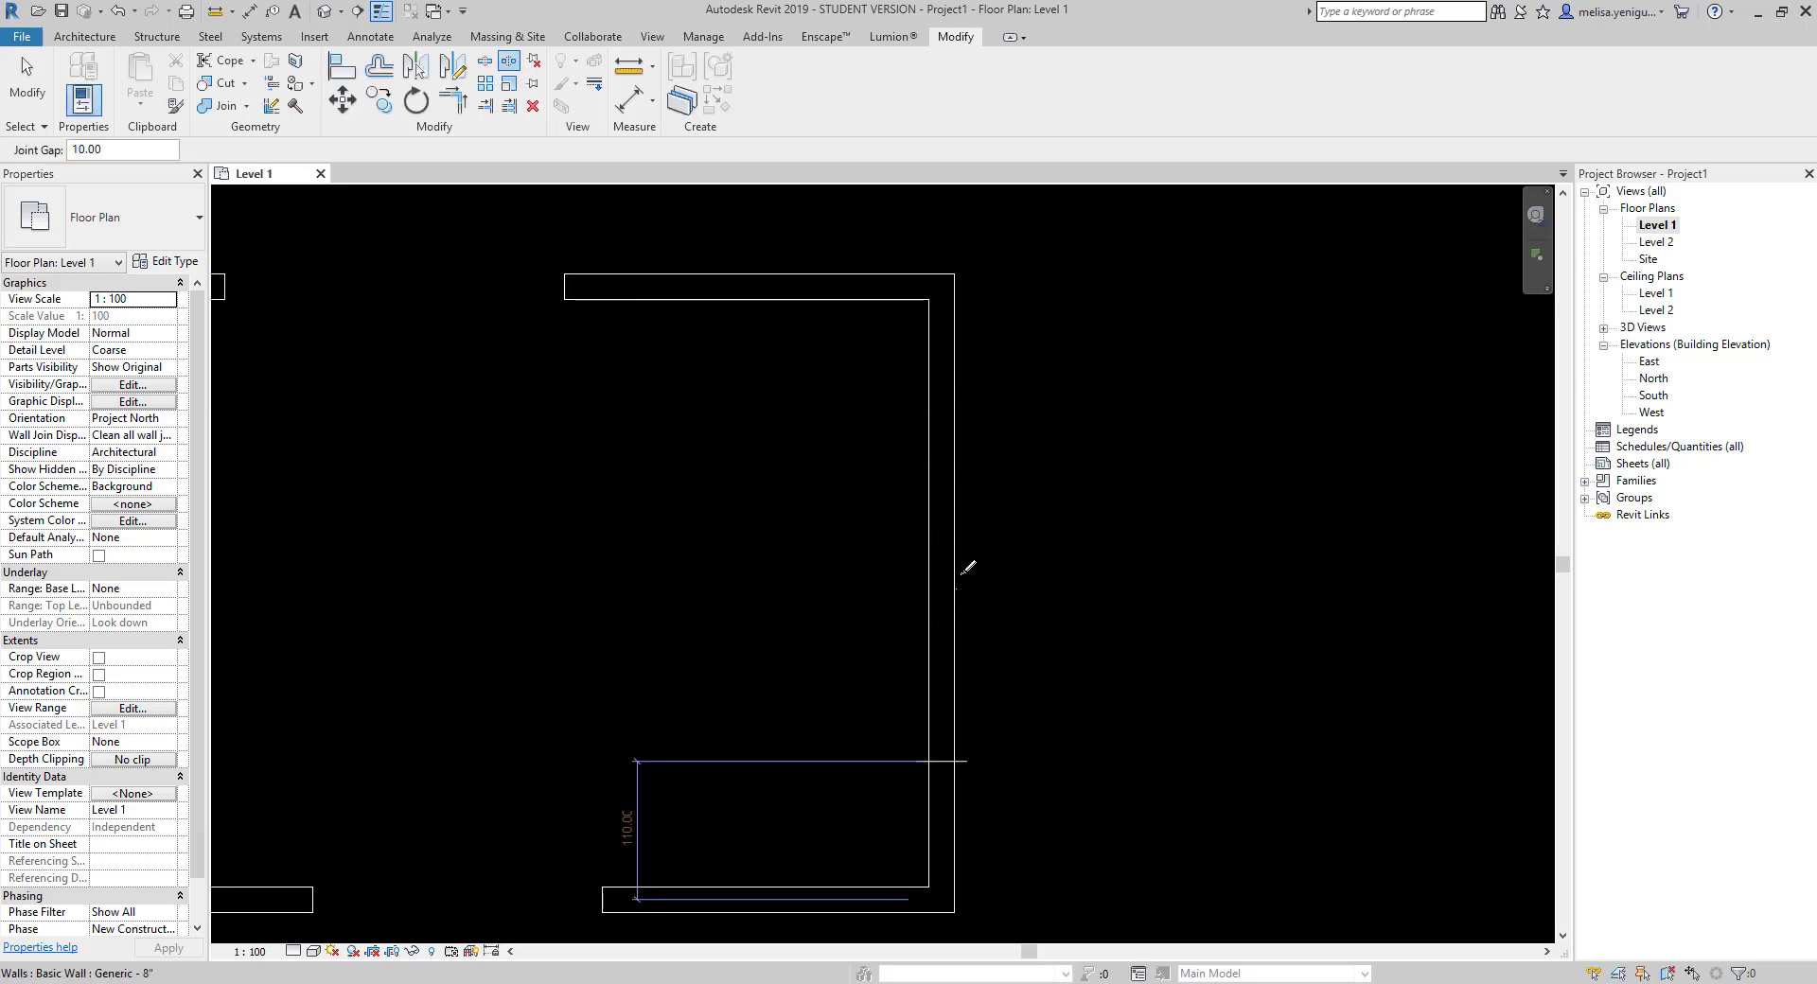
scroll(973, 604, "down", 1)
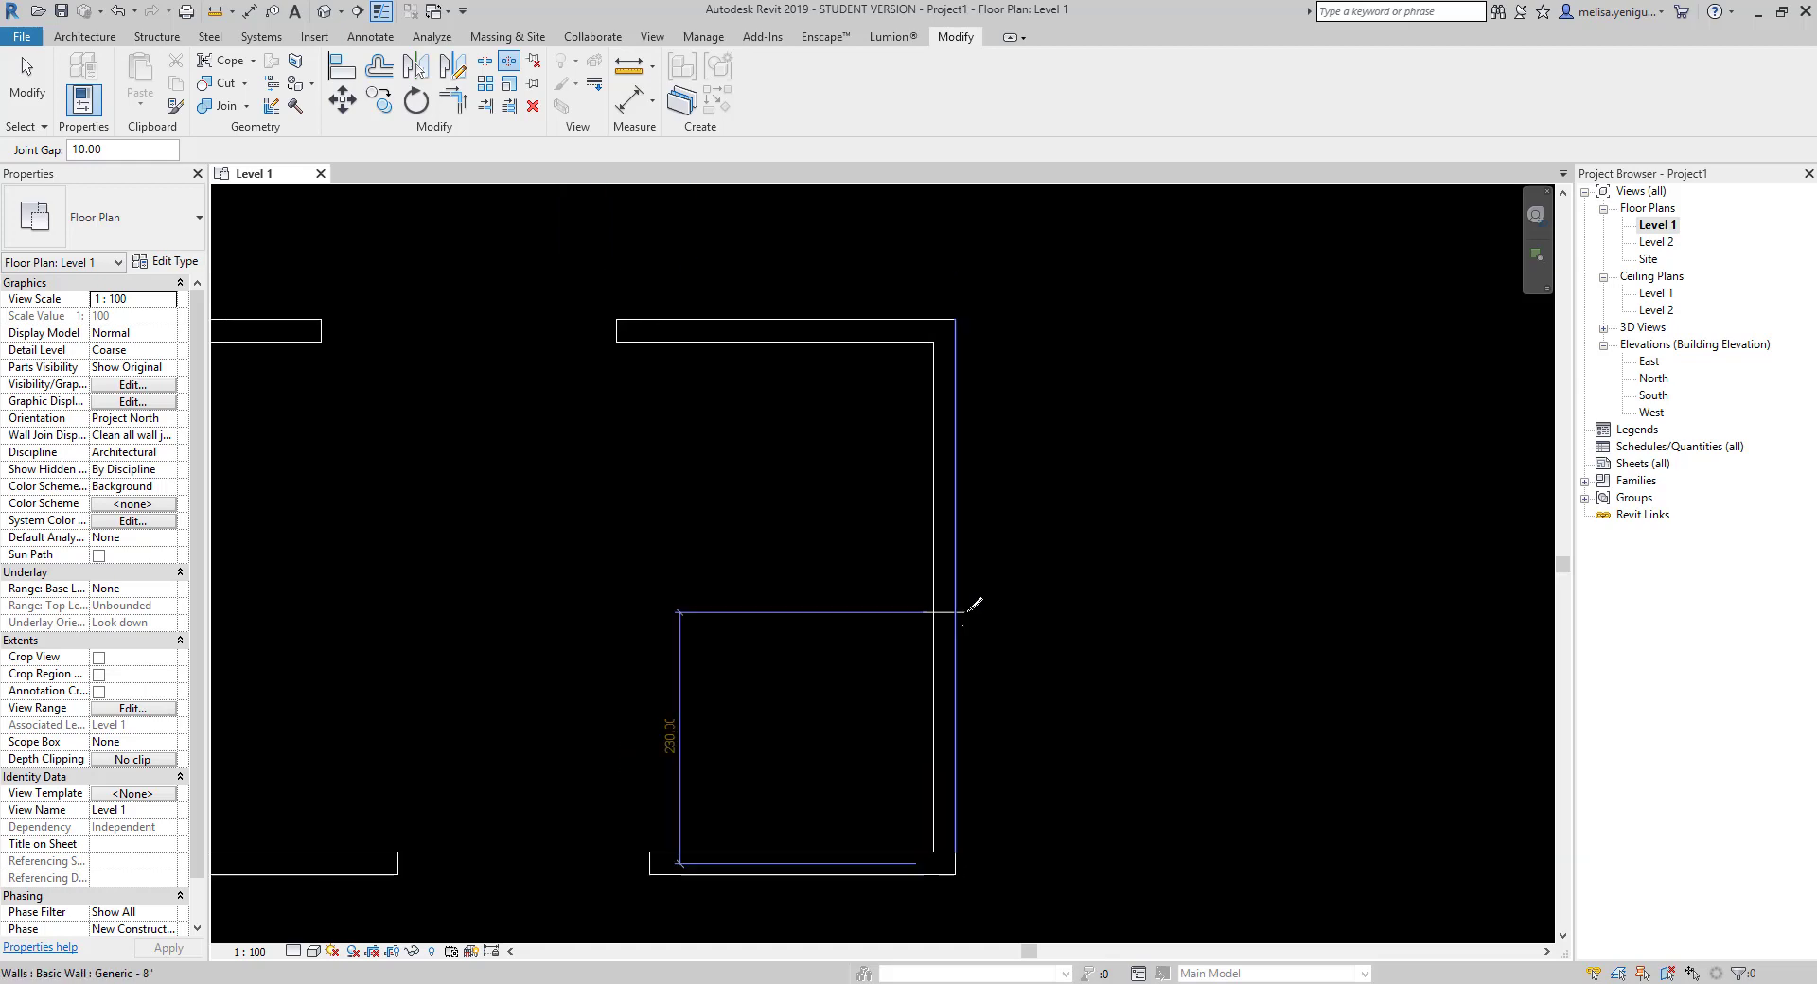
scroll(973, 604, "down", 1)
middle_click_drag(753, 464, 903, 438)
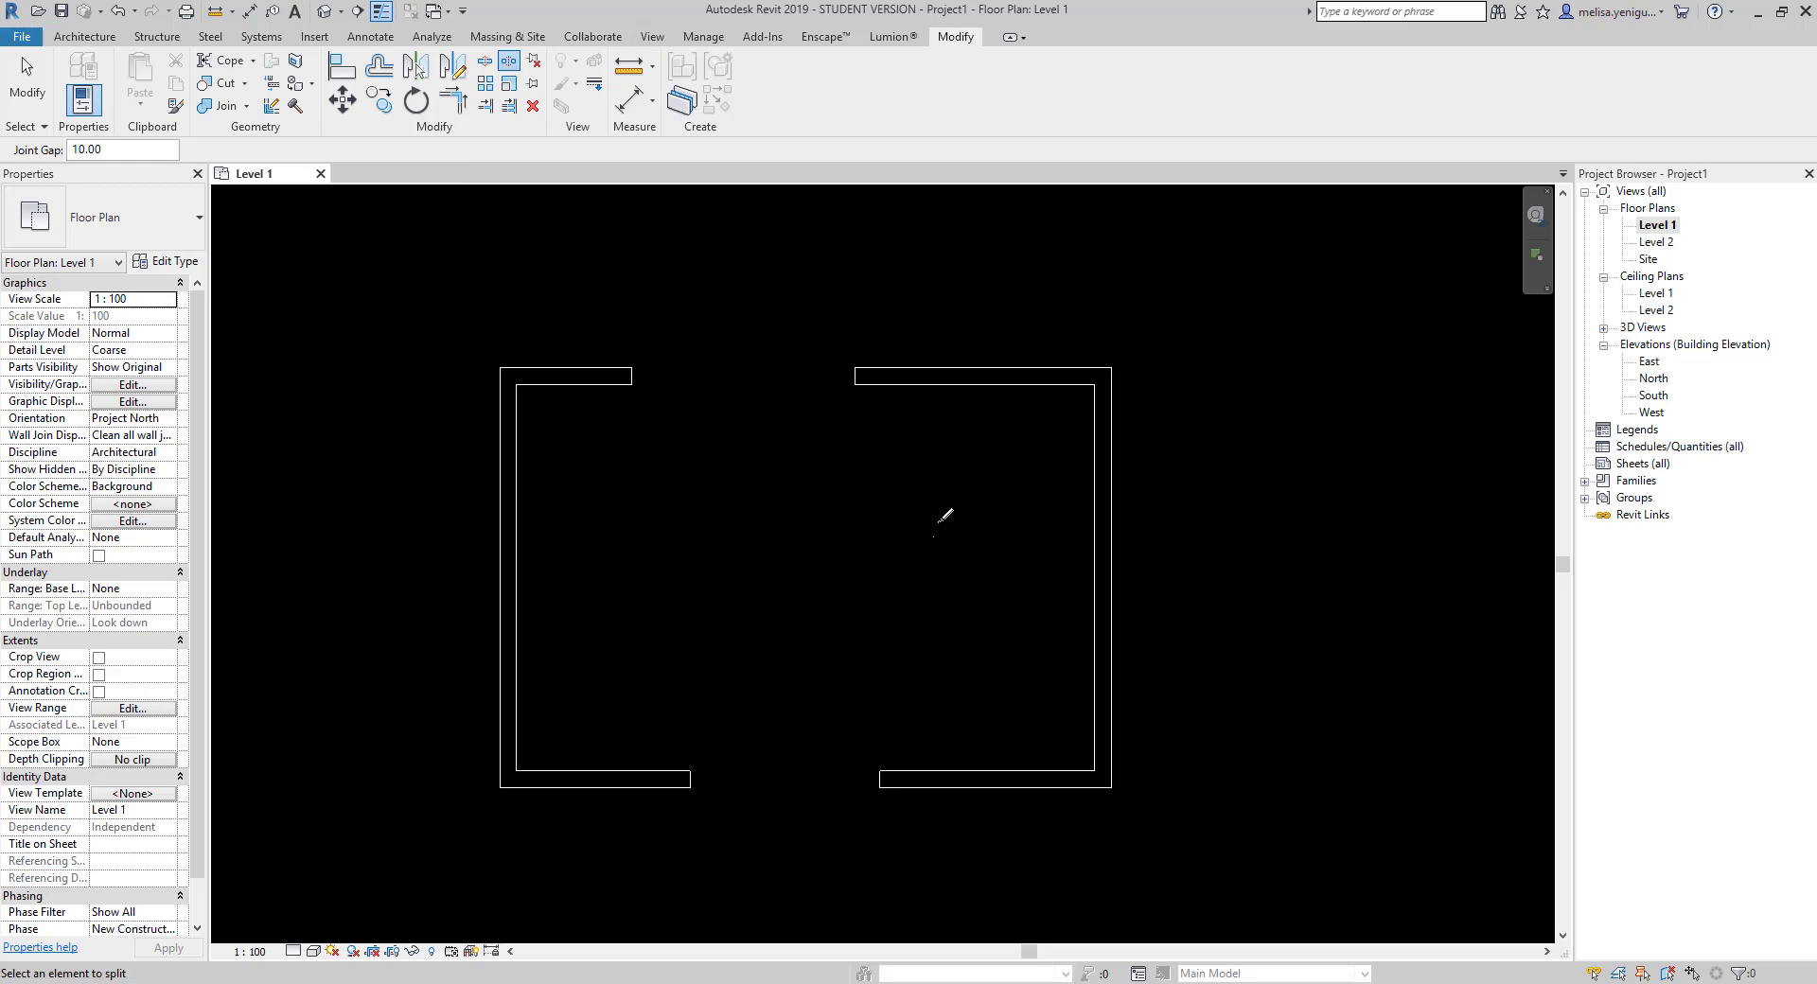
middle_click_drag(1044, 561, 968, 507)
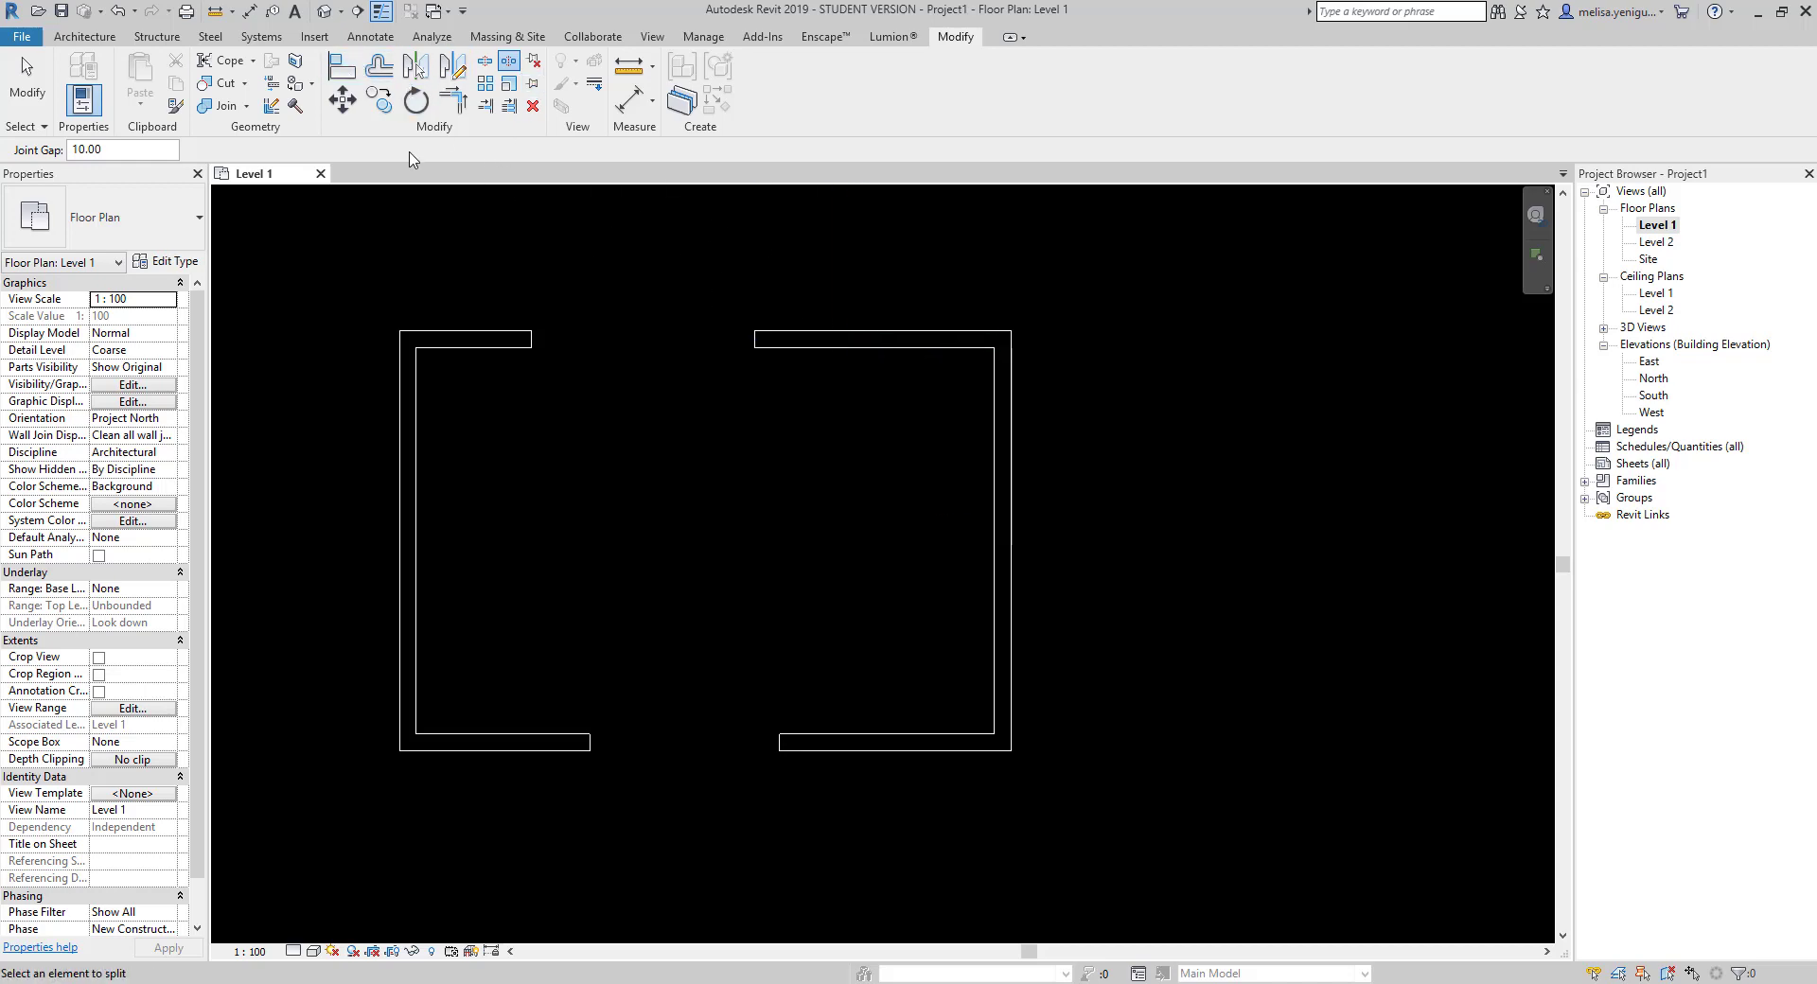
scroll(978, 332, "up", 1)
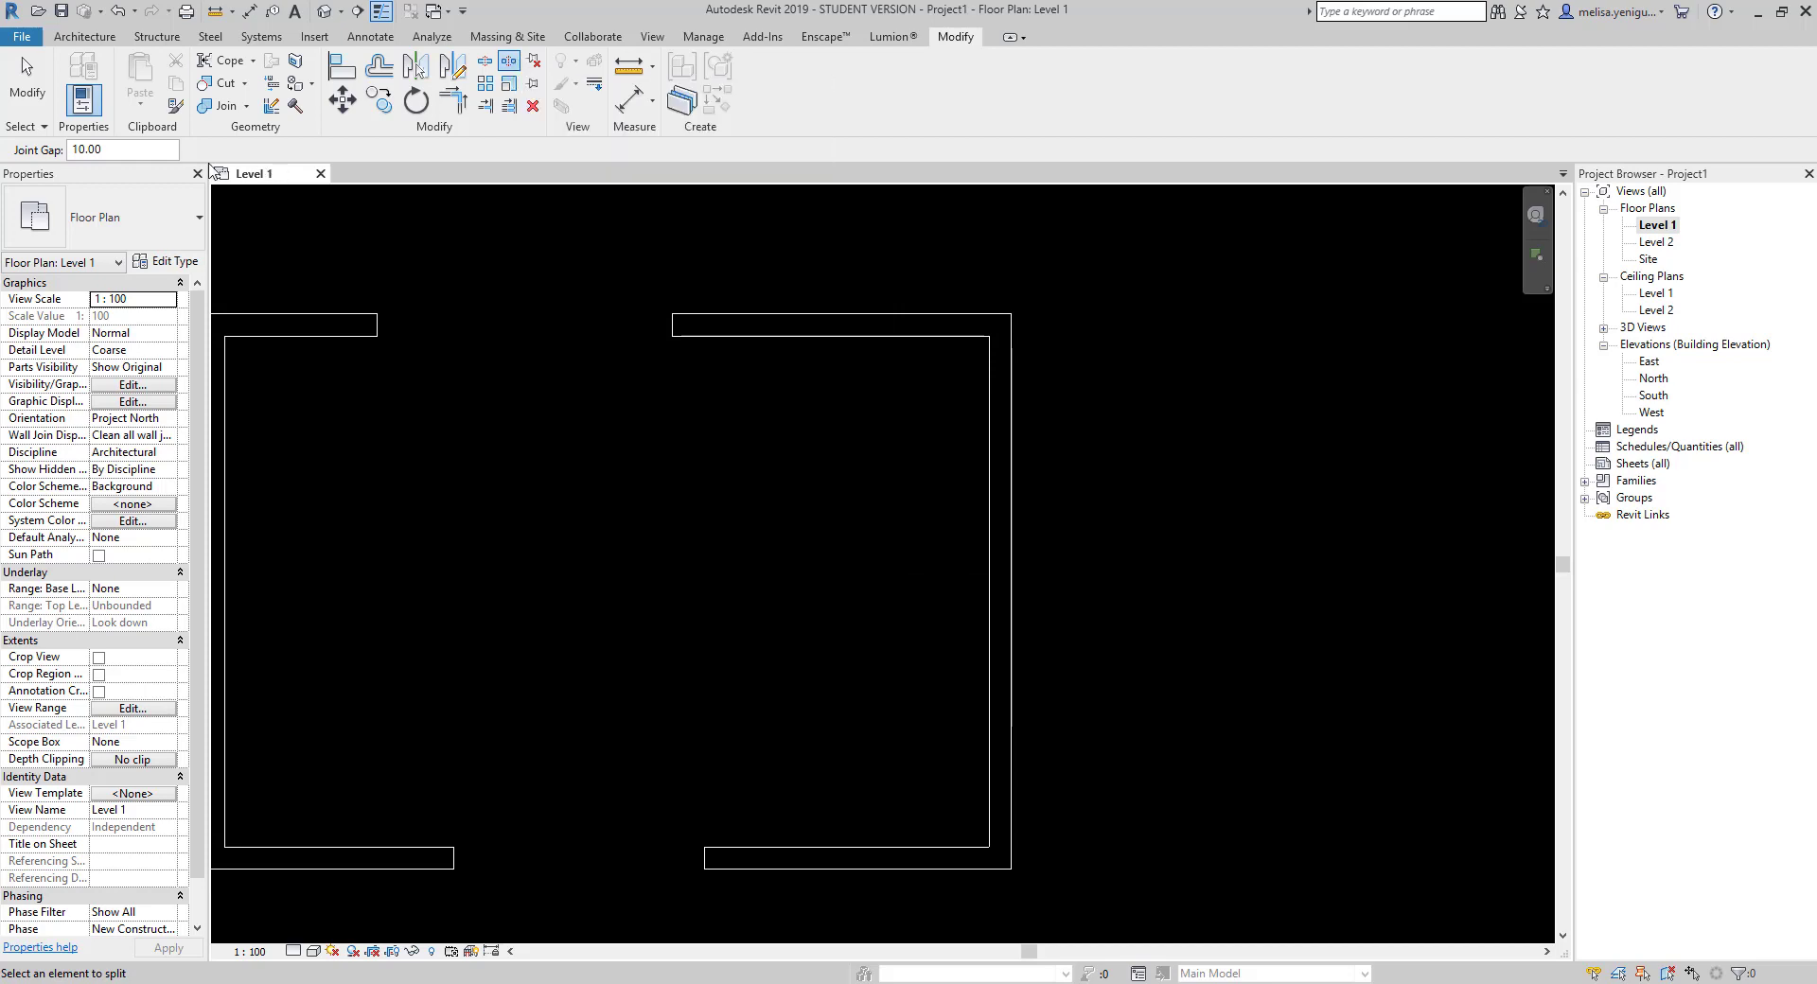
- Set the joint gap to 20 and split the right wall at three points
double_click(124, 153)
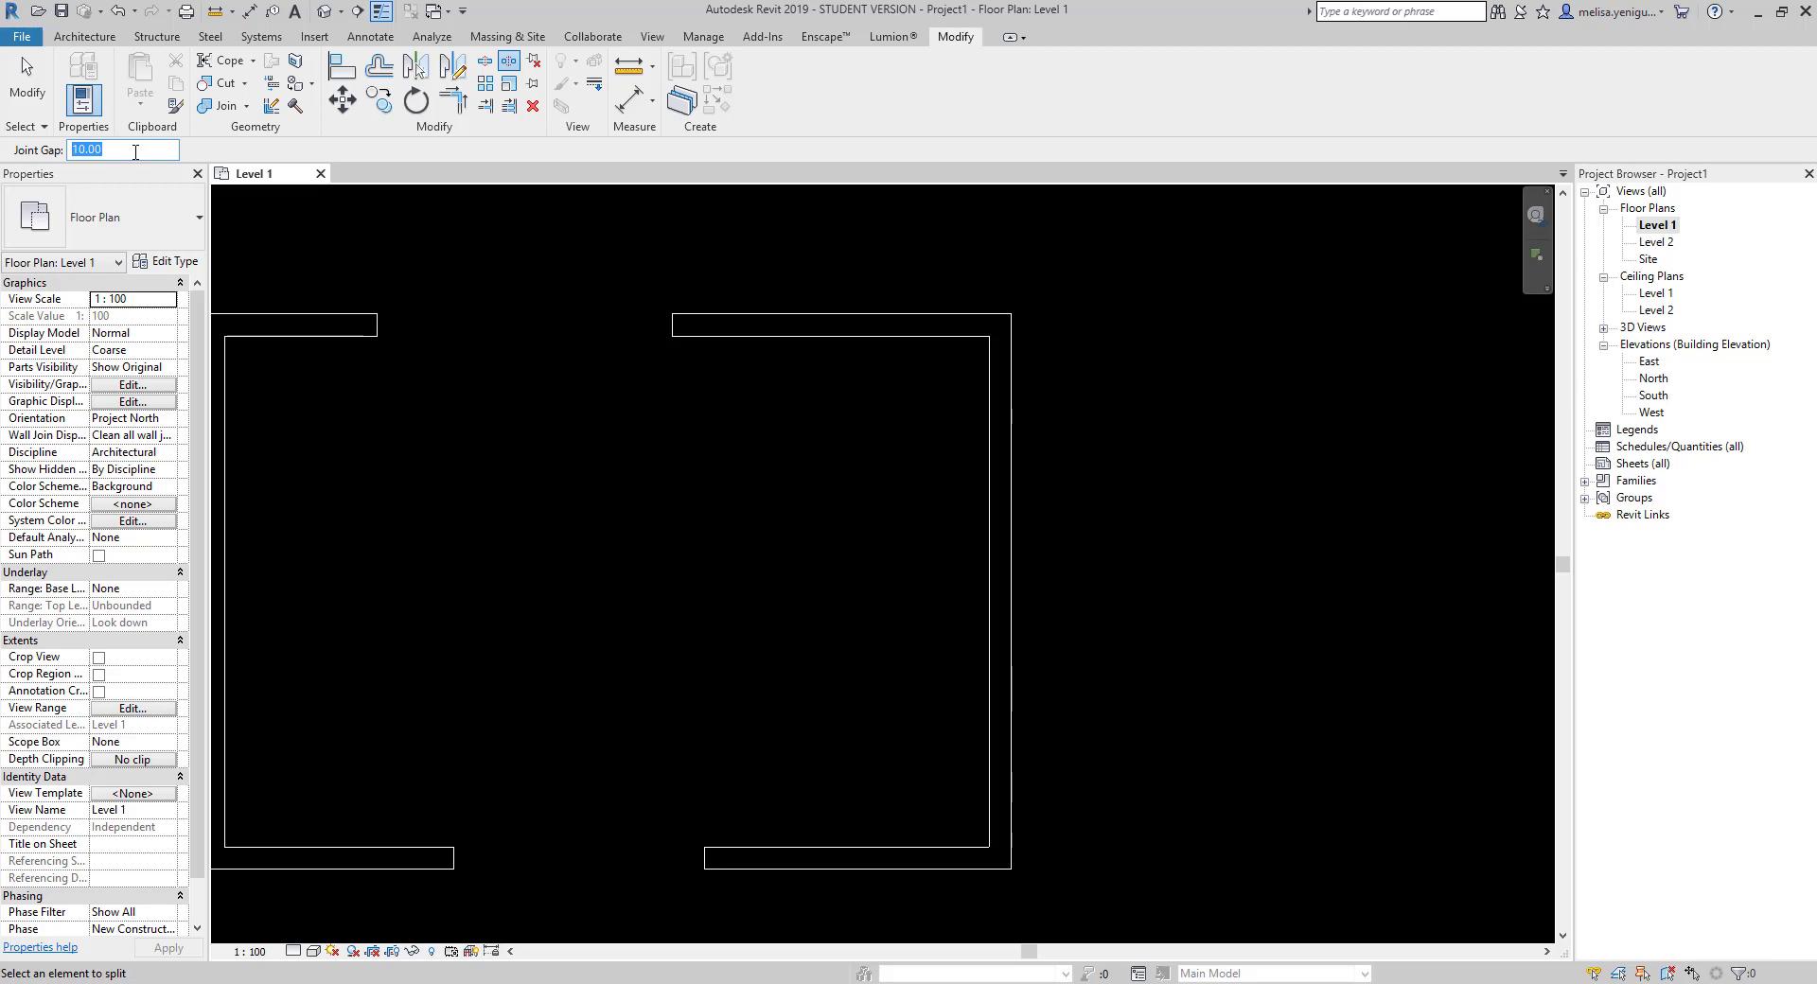
type("20")
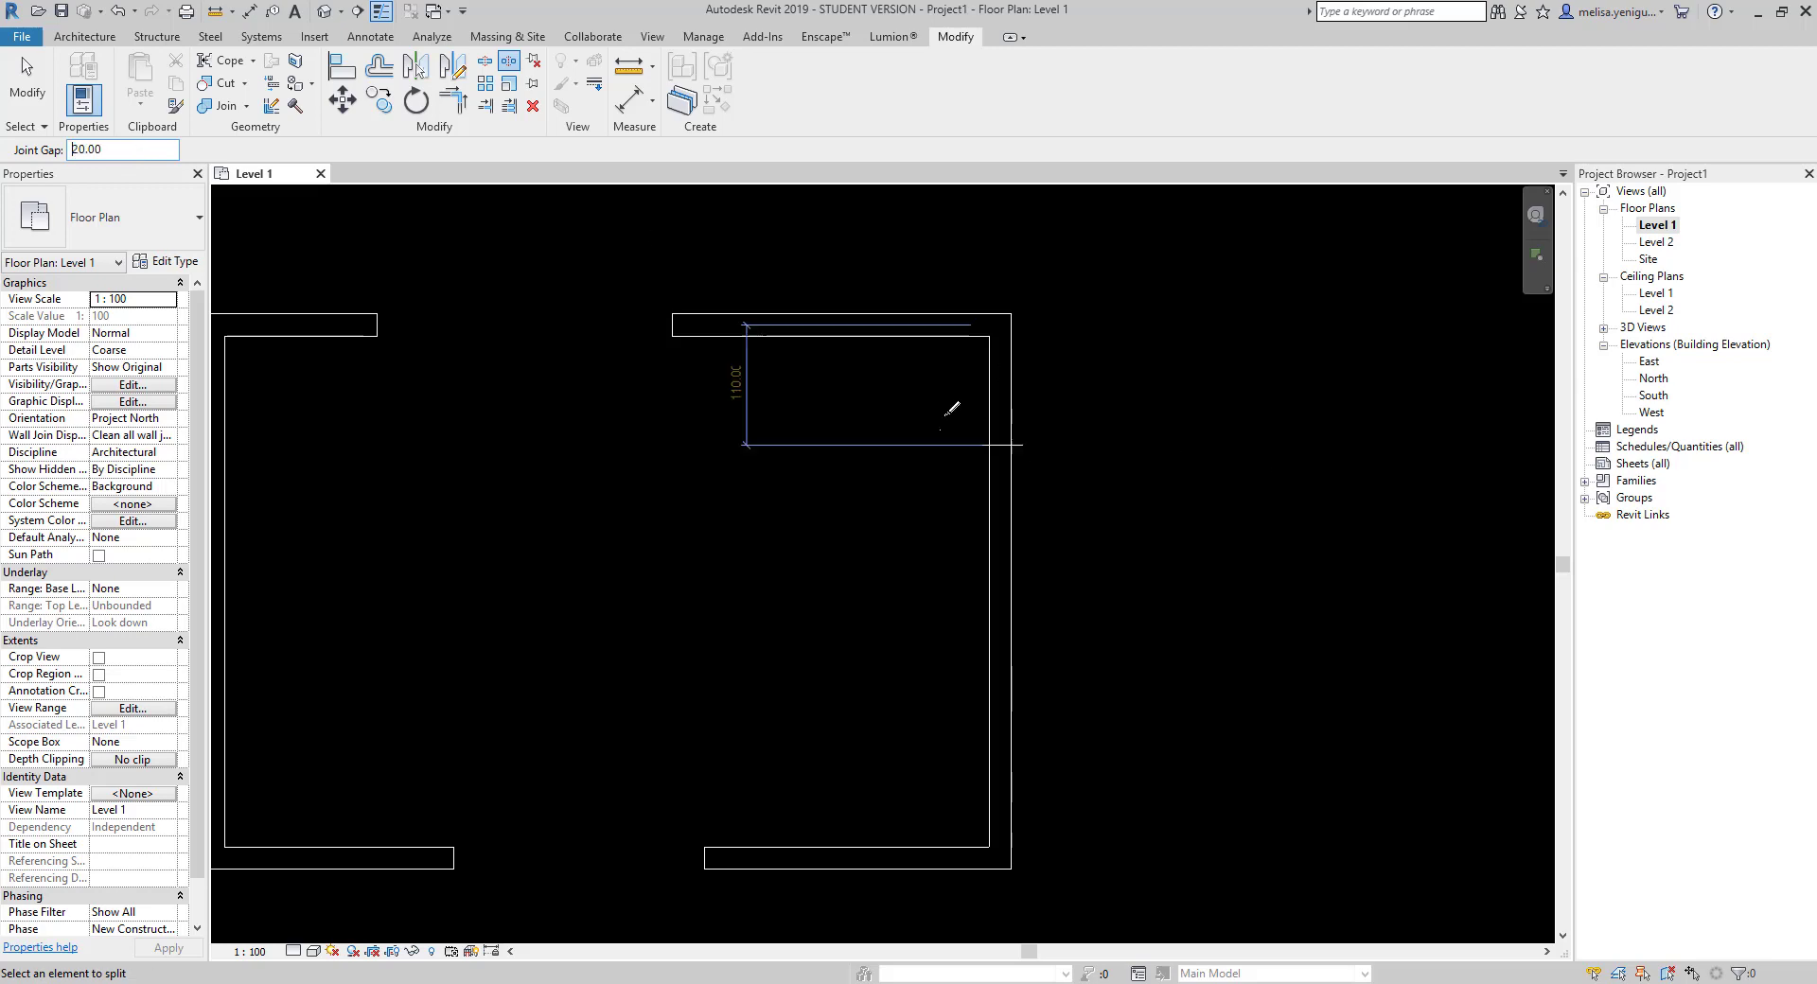
left_click(1010, 426)
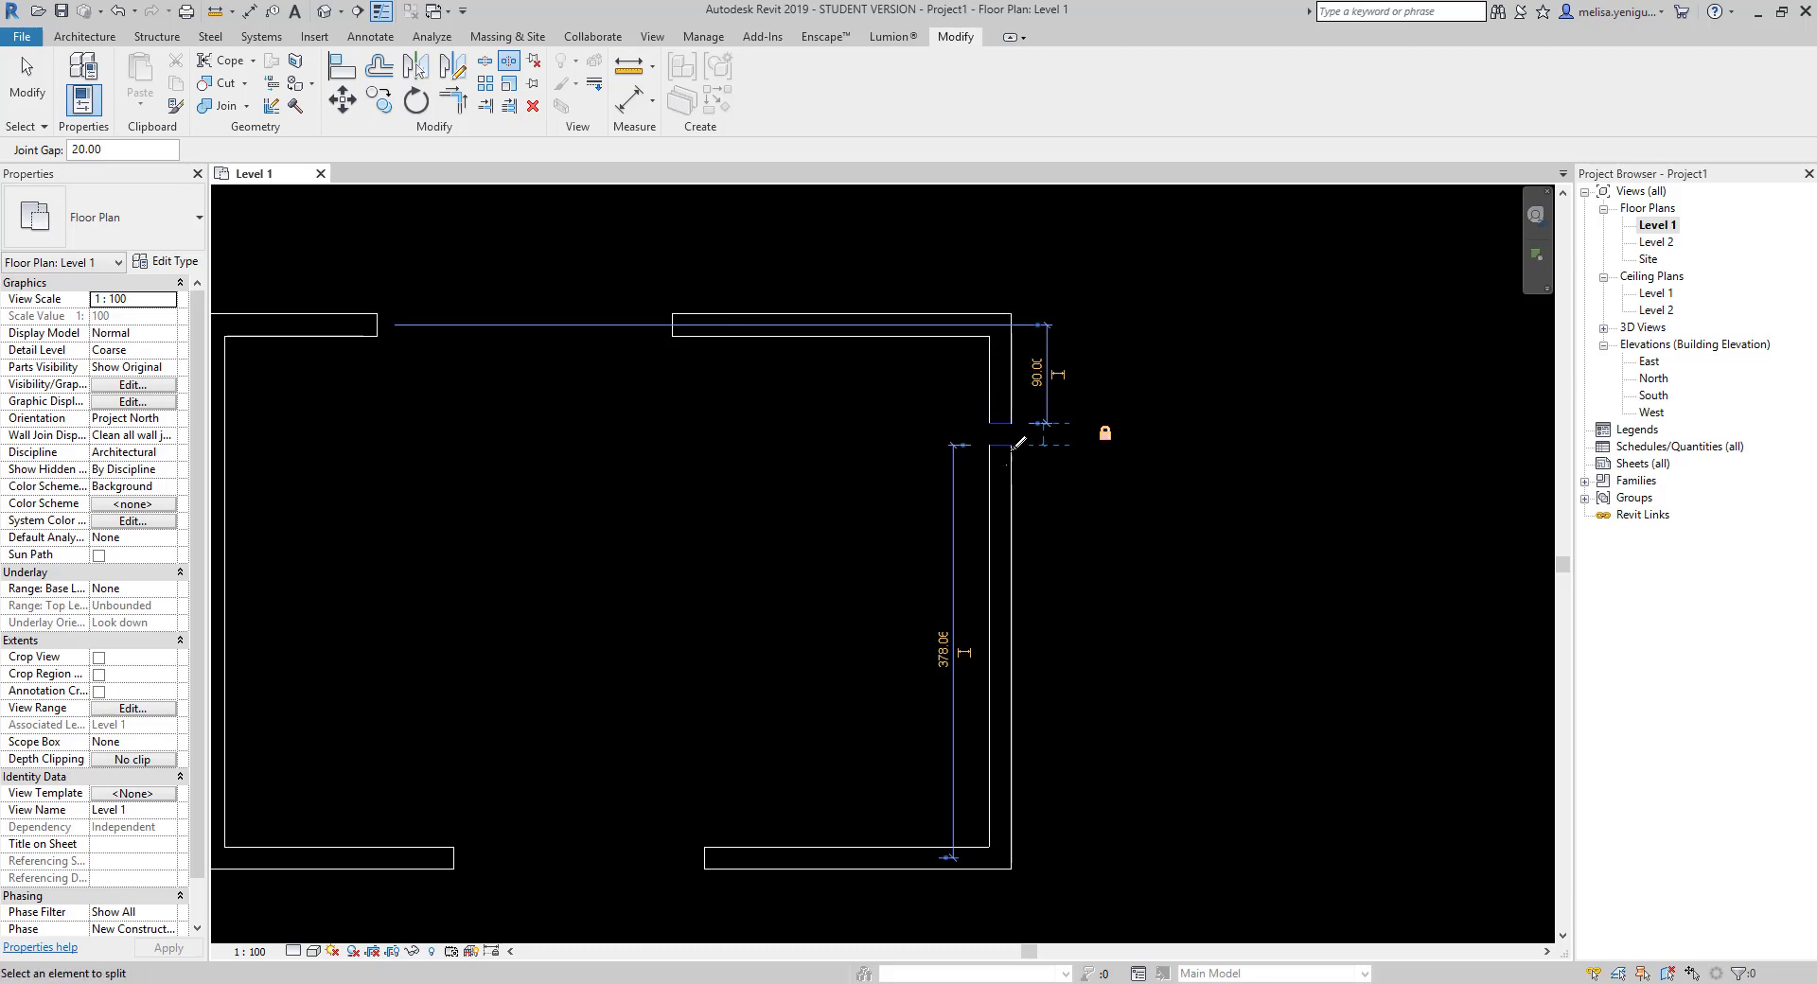
left_click(1011, 521)
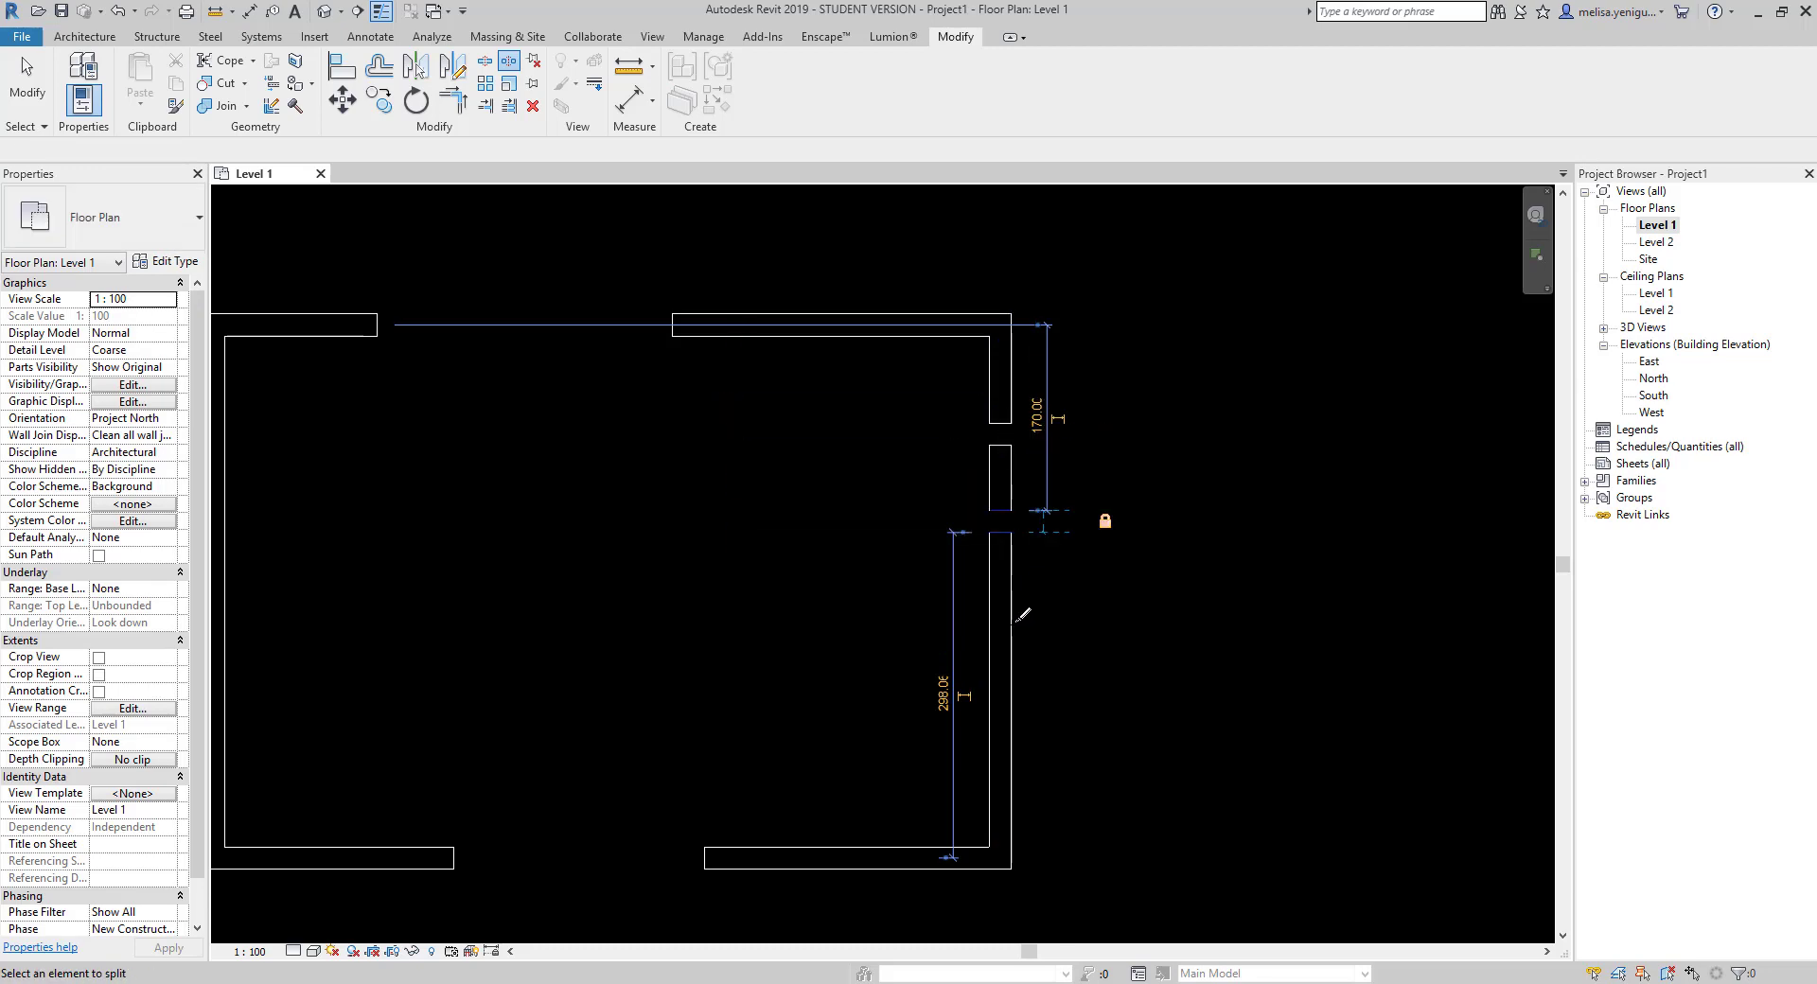
left_click(1011, 609)
key("Escape")
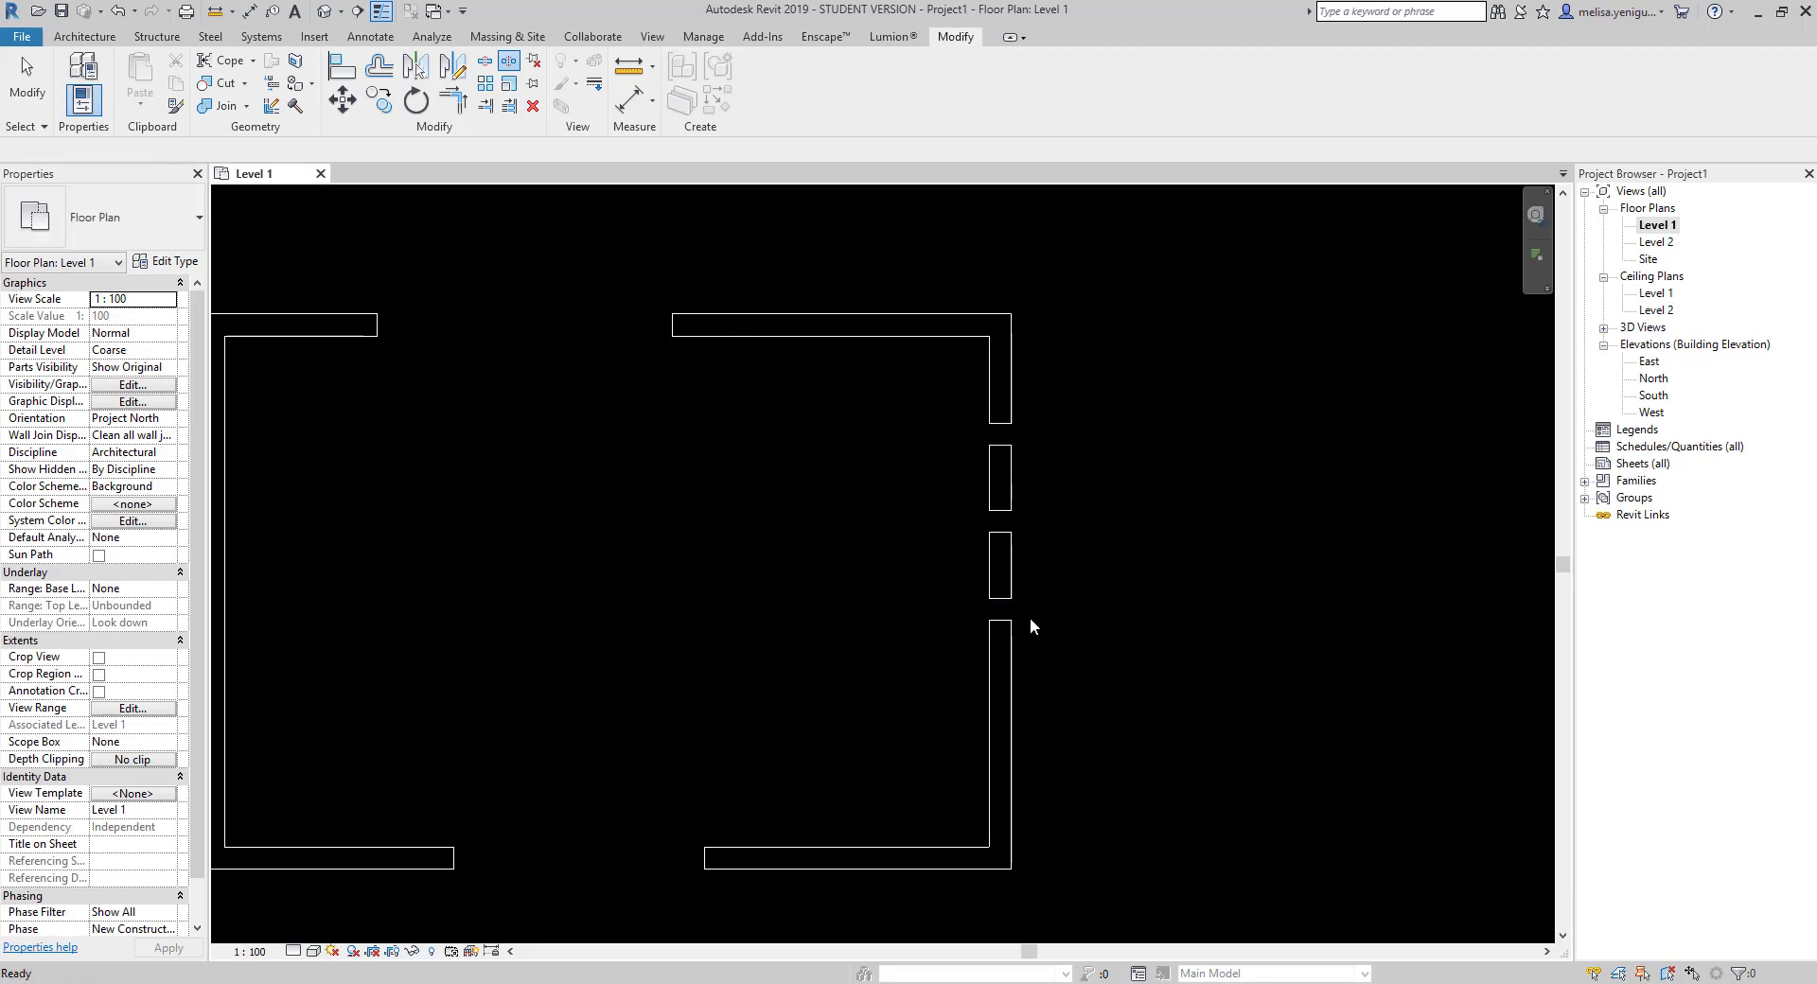
- Check the split right-wall pieces, including the 60-long middle piece, then clear the selection
scroll(1017, 613, "up", 3)
left_click(994, 577)
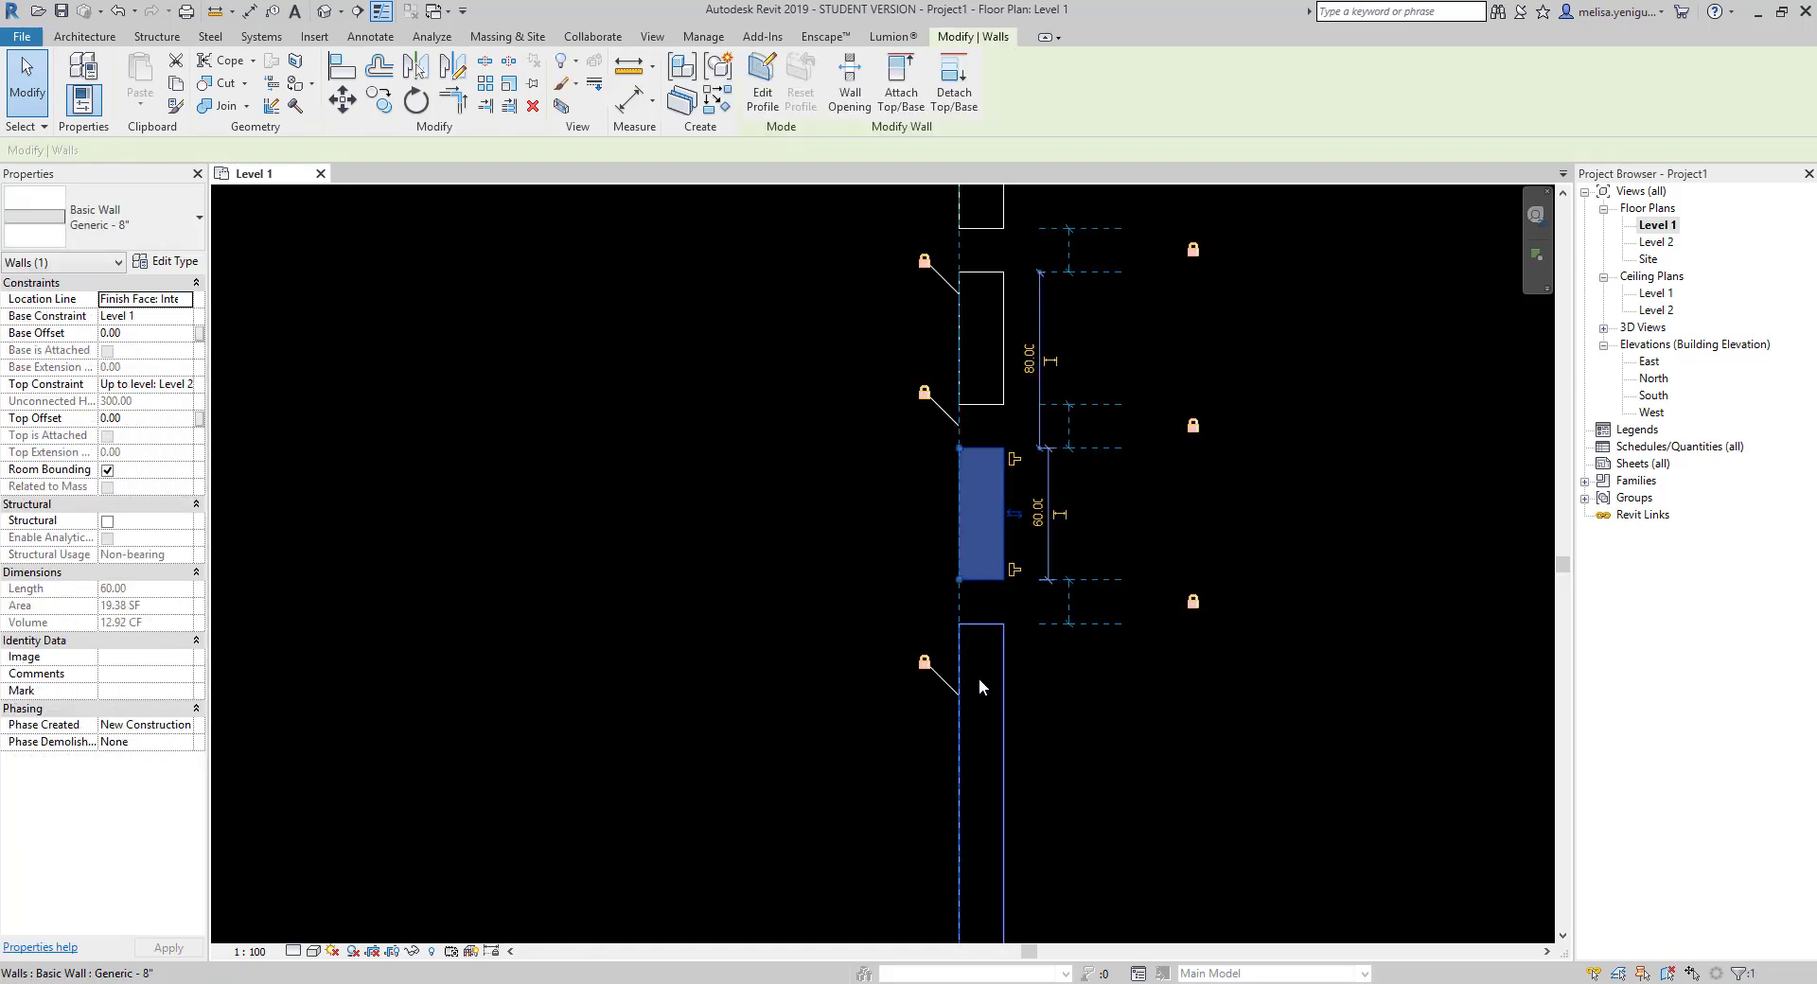
scroll(1060, 687, "down", 5)
key("Escape")
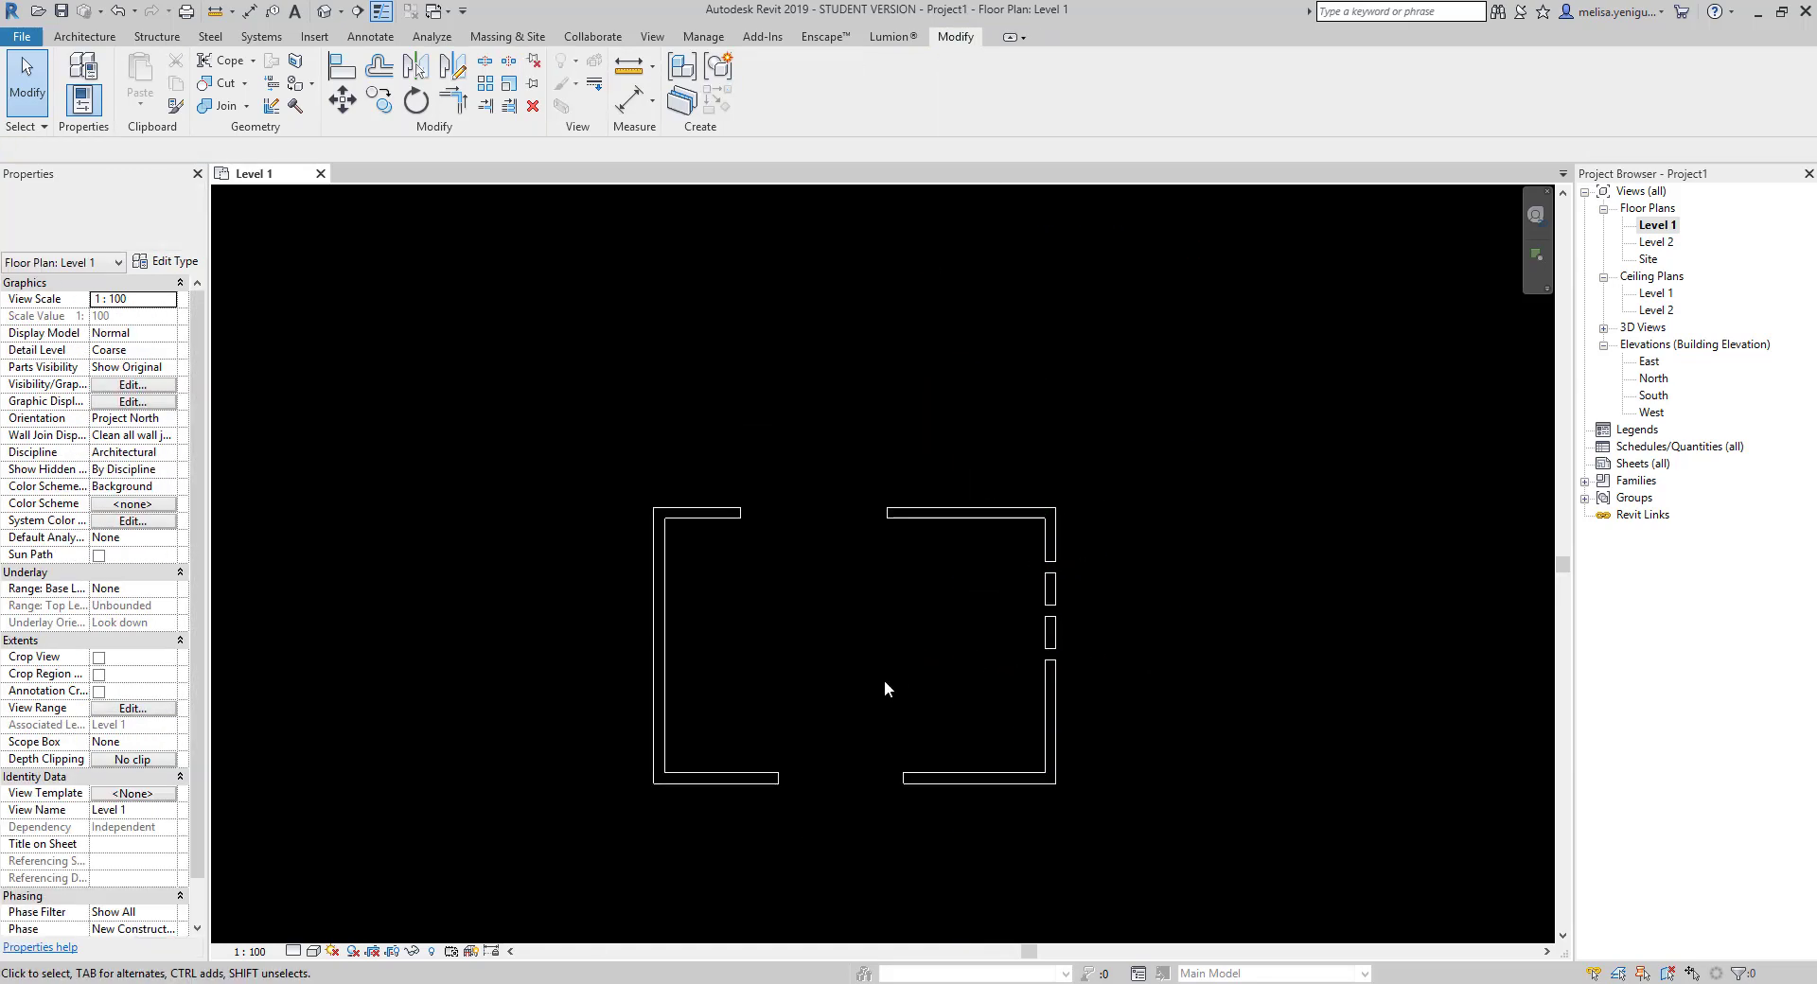
middle_click_drag(884, 679, 940, 506)
left_click(1002, 419)
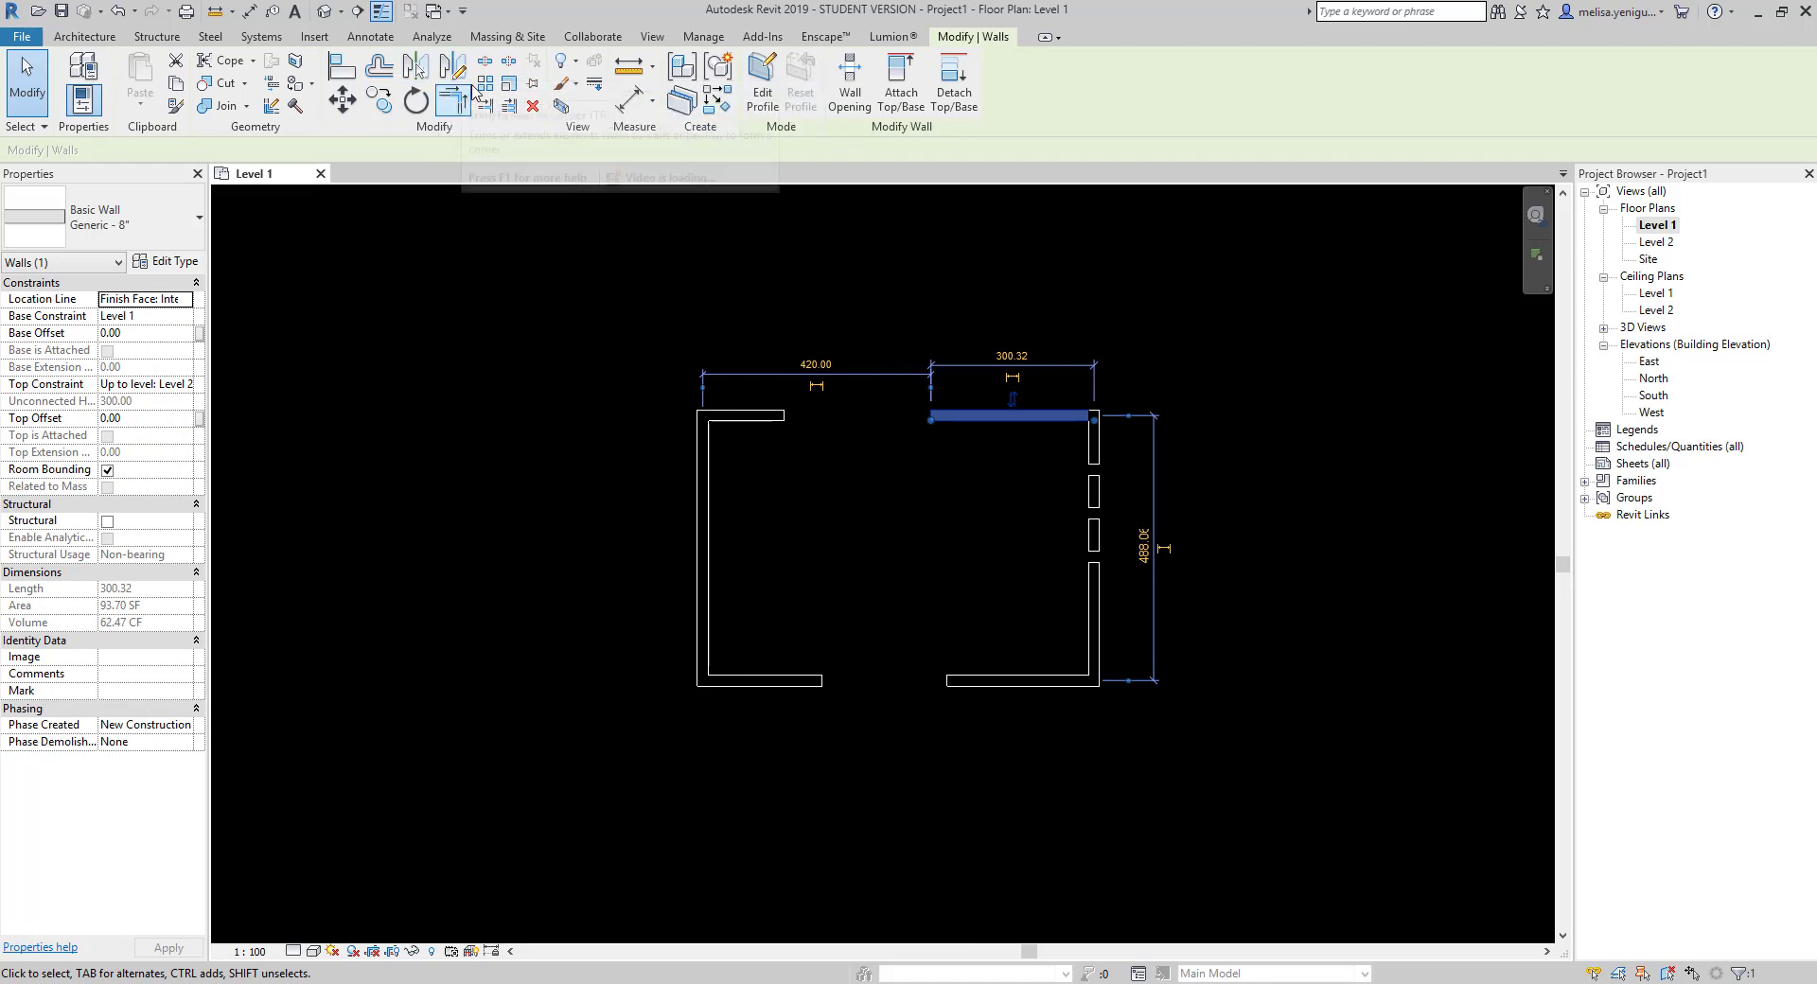
scroll(1194, 471, "up", 3)
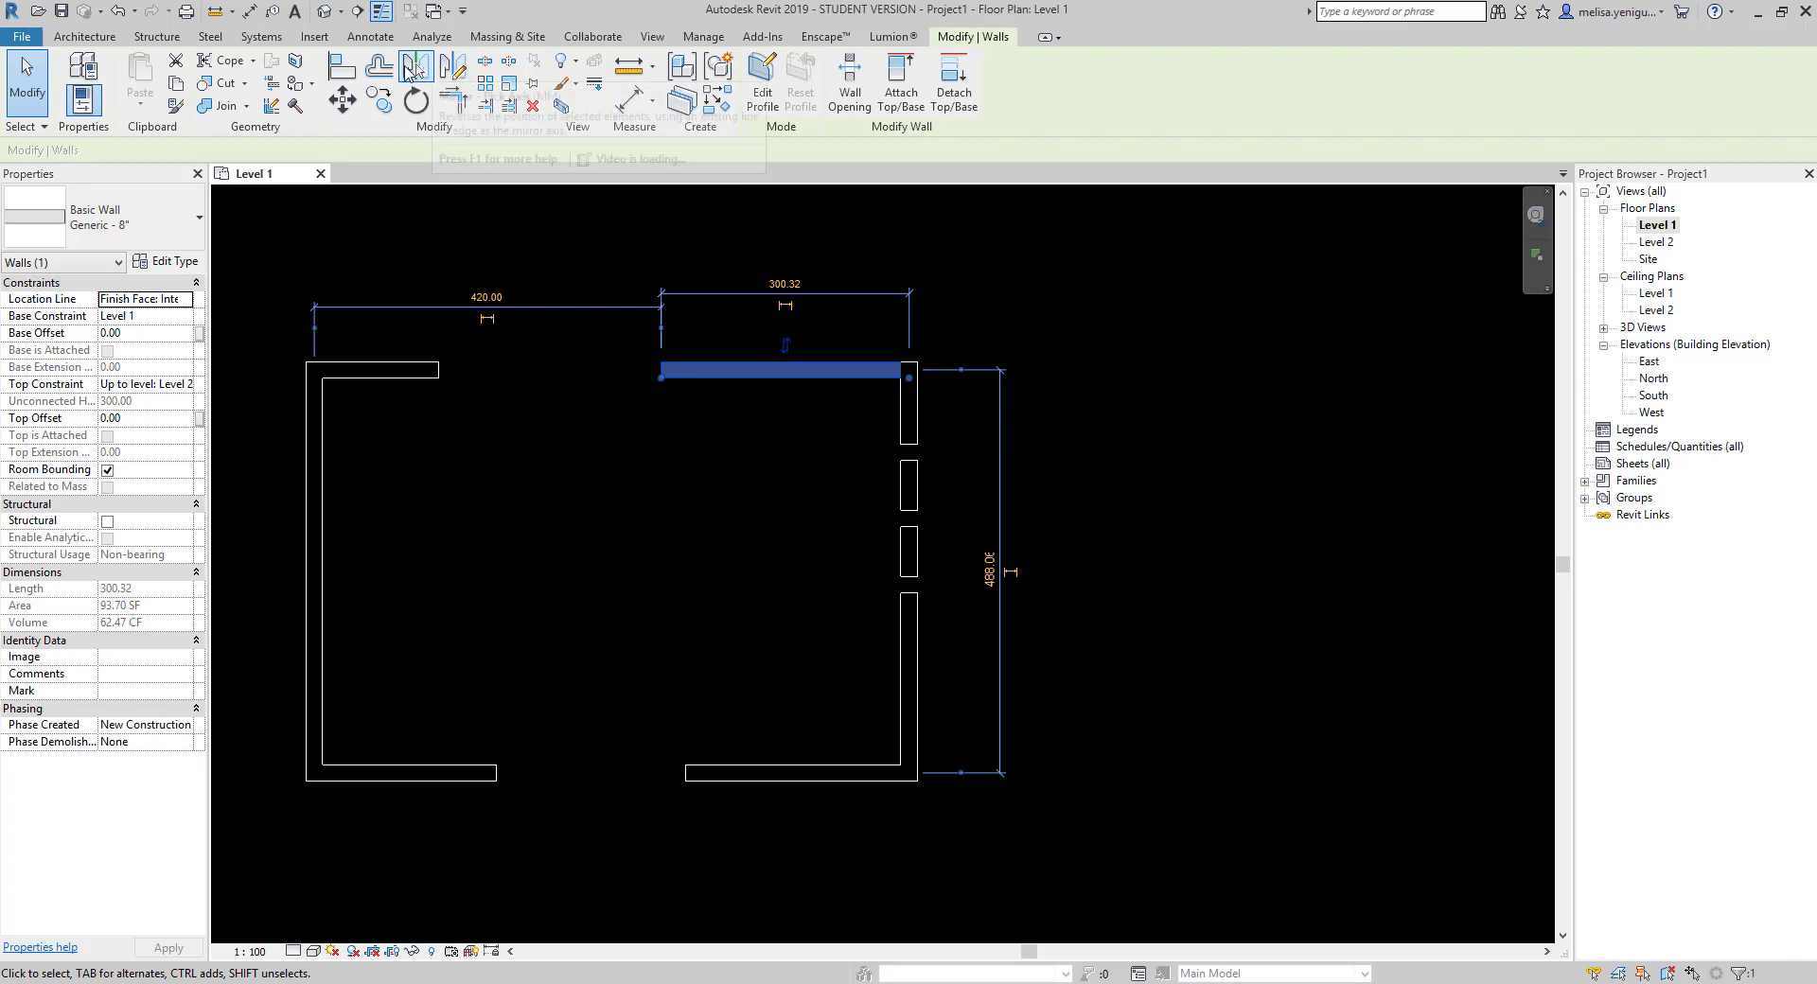
left_click(943, 436)
scroll(899, 464, "up", 3)
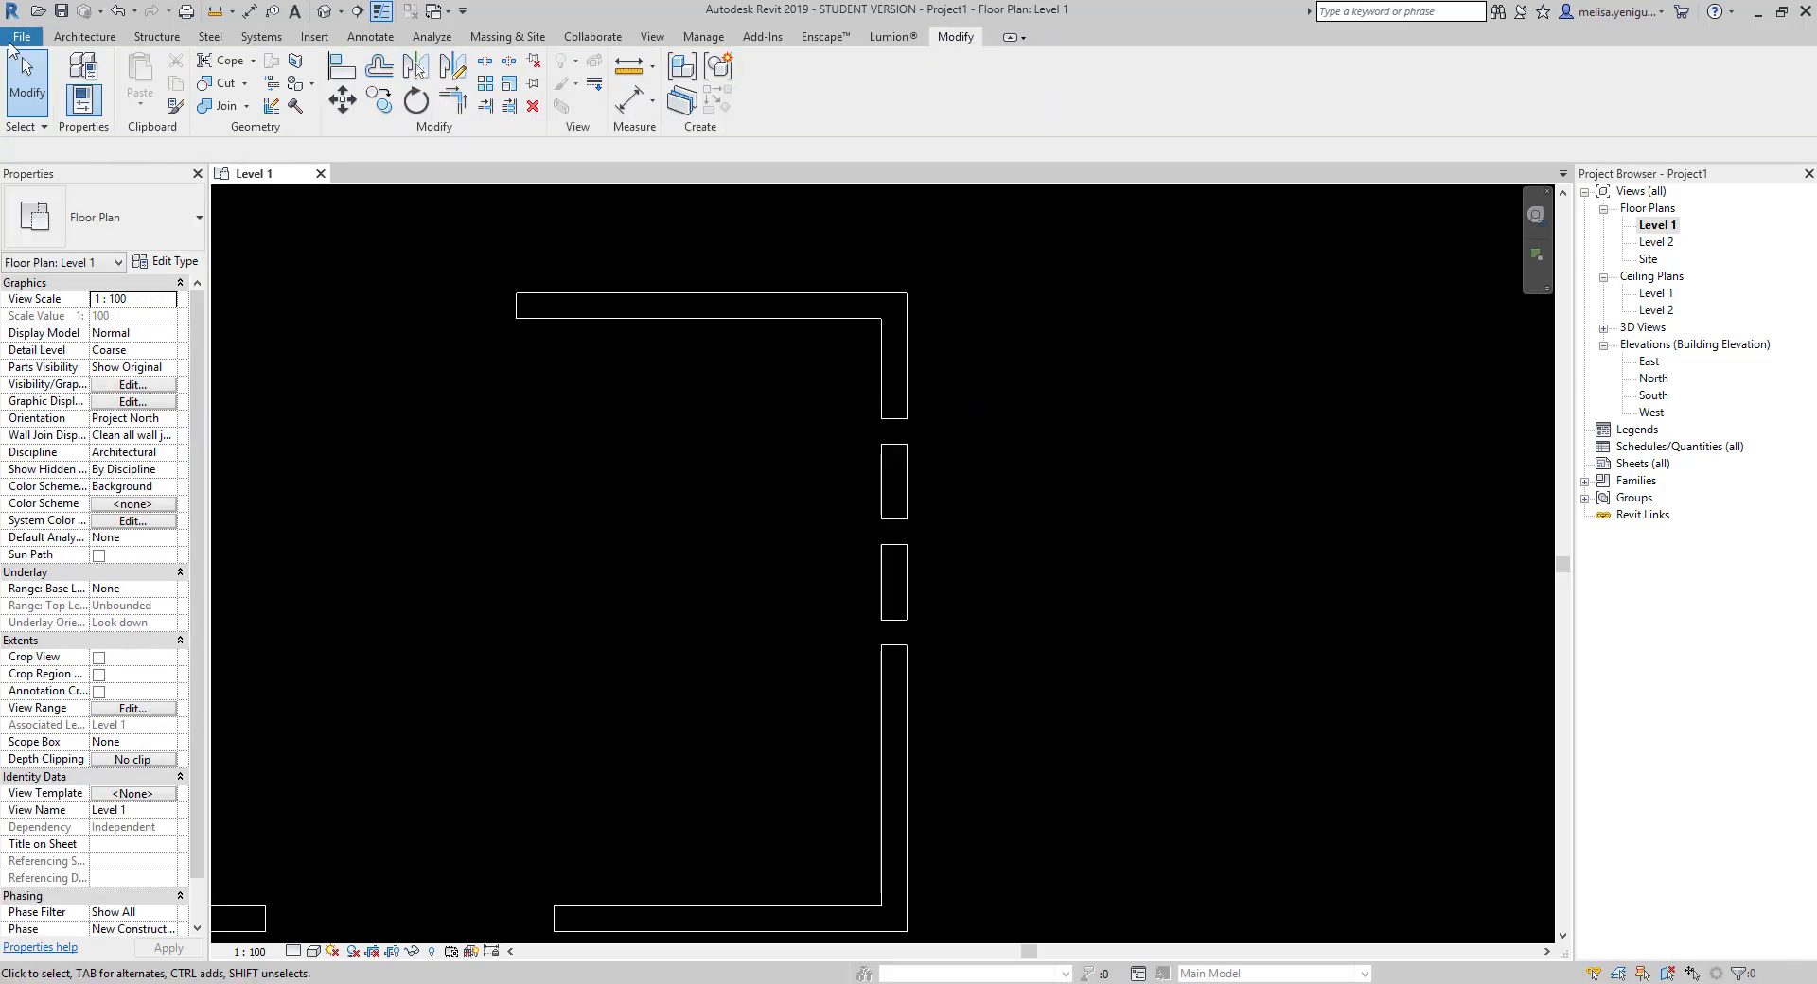
- Start the Wall tool from the Architecture tab
left_click(84, 36)
left_click(78, 71)
scroll(388, 435, "down", 4)
- Draw a free-standing vertical wall, 240 long, to the right of the room
left_click(764, 476)
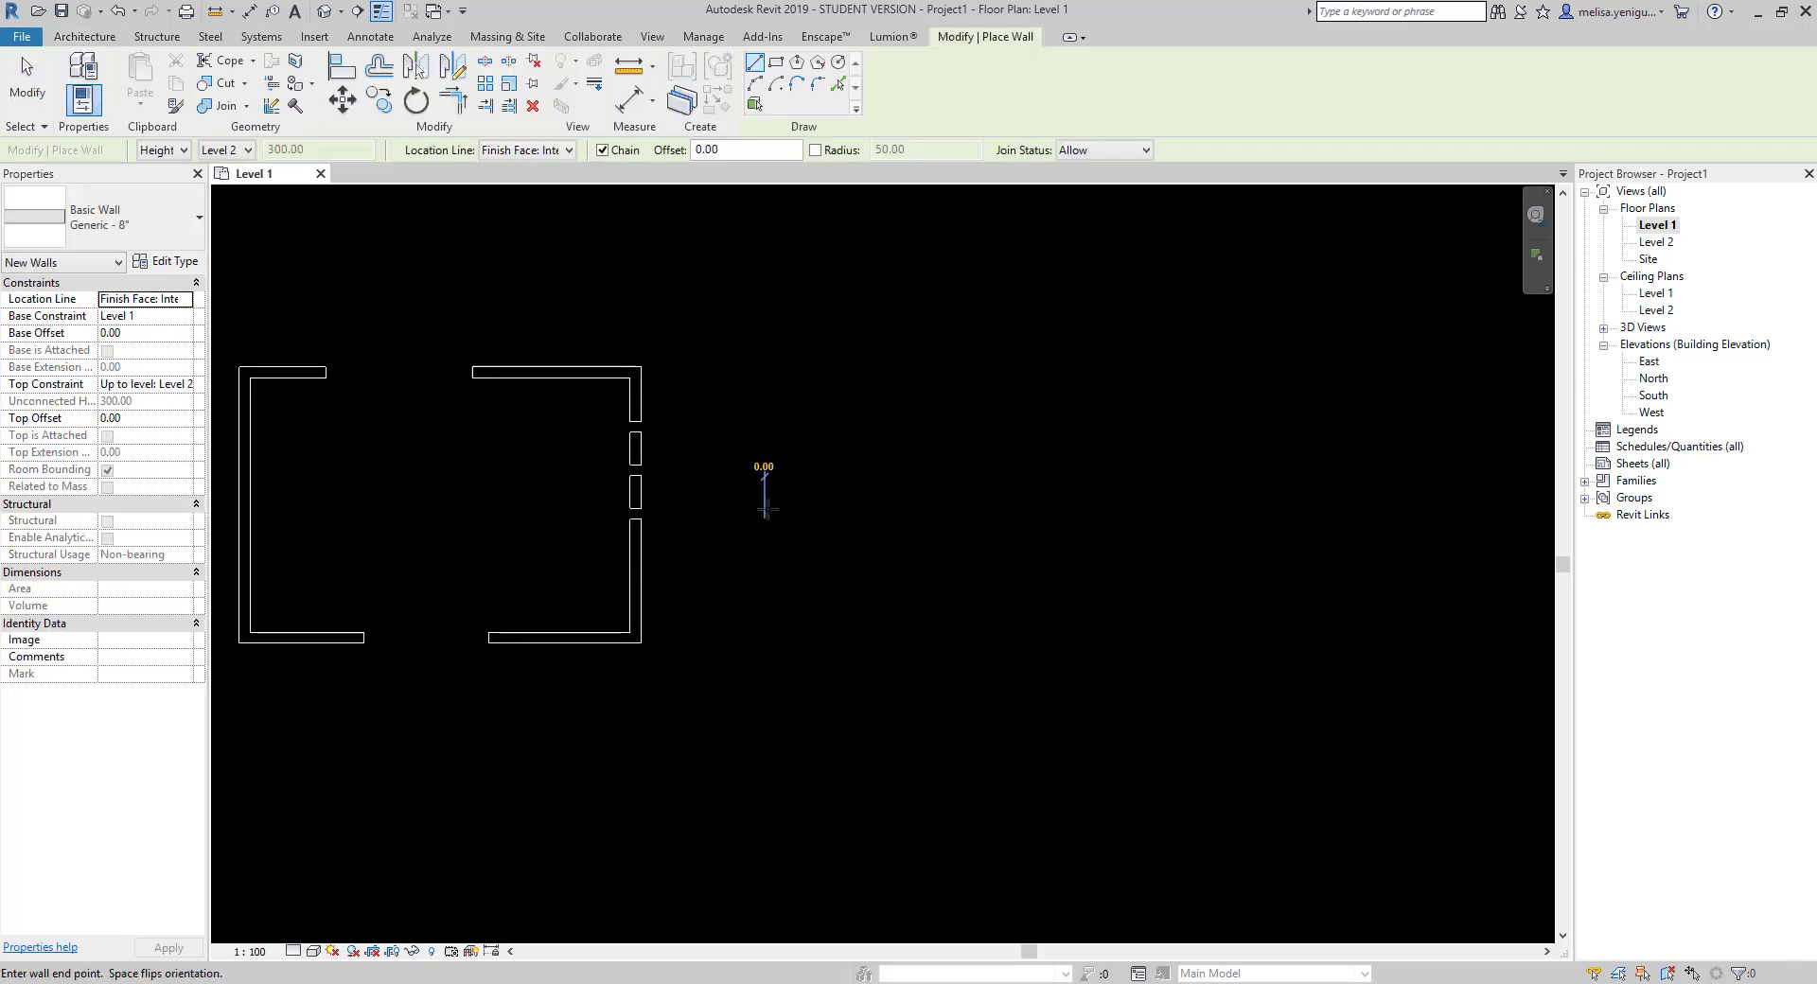
left_click(762, 527)
key("Escape")
key("Escape")
scroll(833, 445, "up", 3)
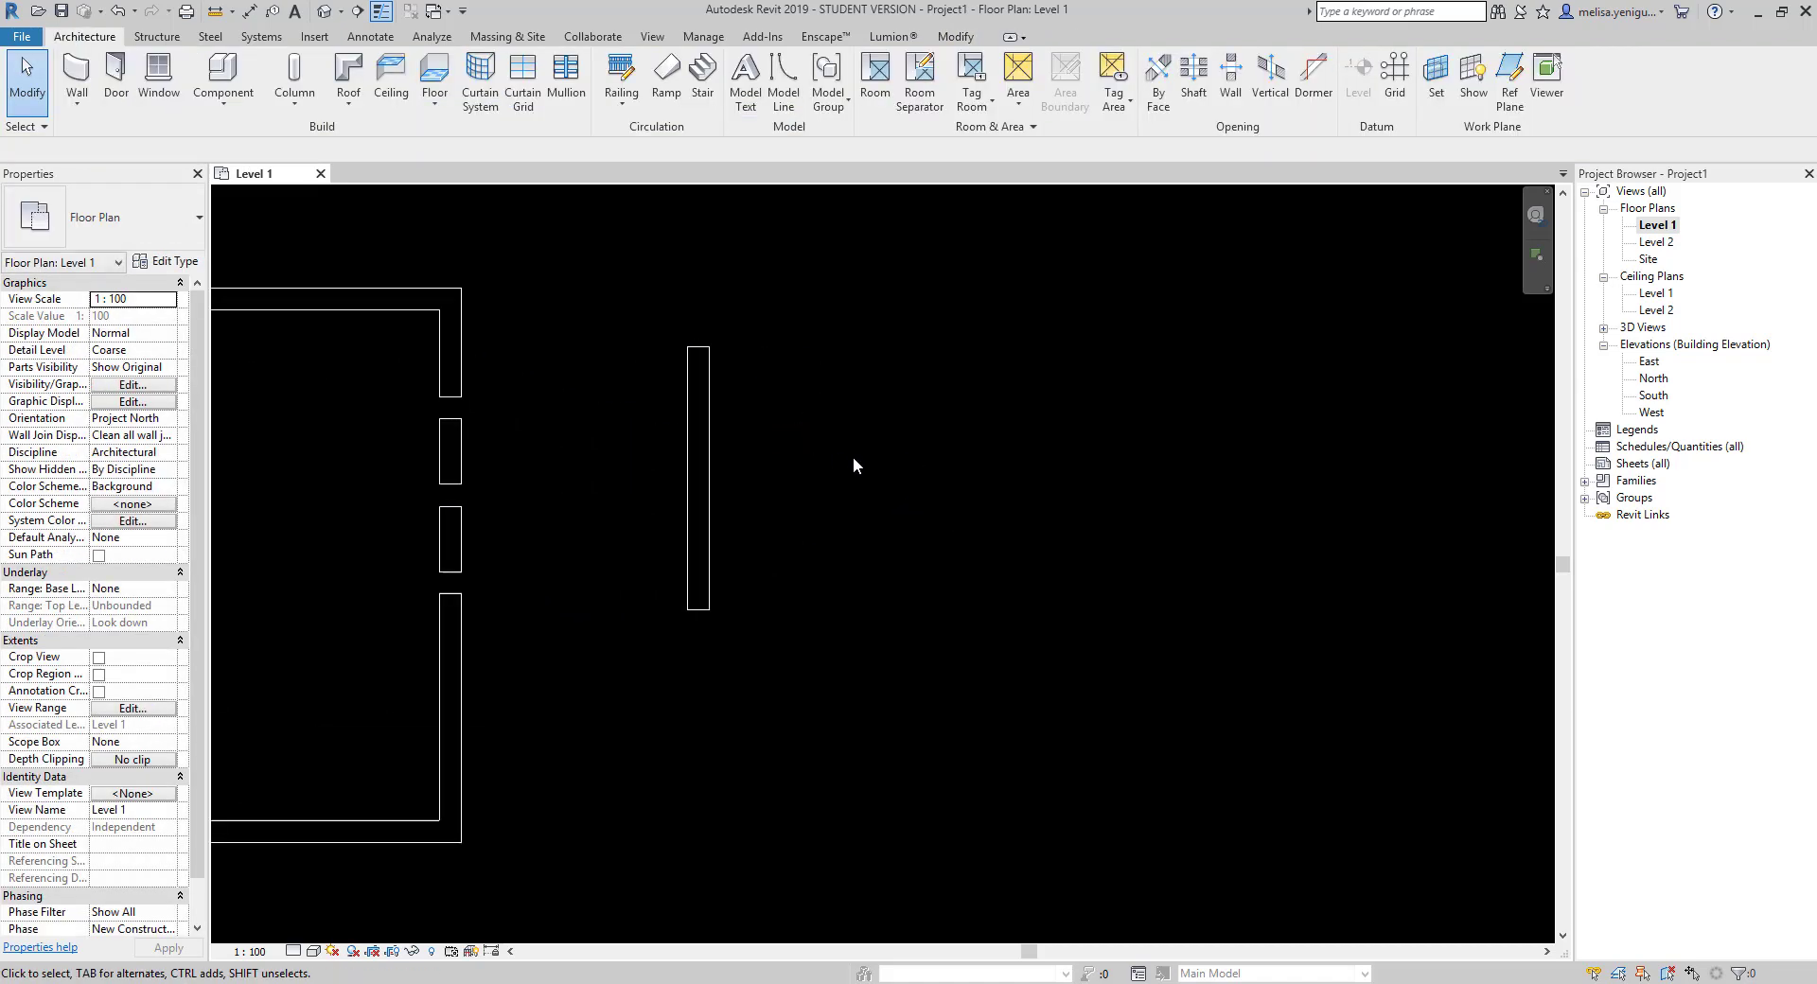
middle_click_drag(1034, 488, 965, 467)
- With DL, draw a vertical detail line right of the wall and a horizontal one above right
key("d")
key("l")
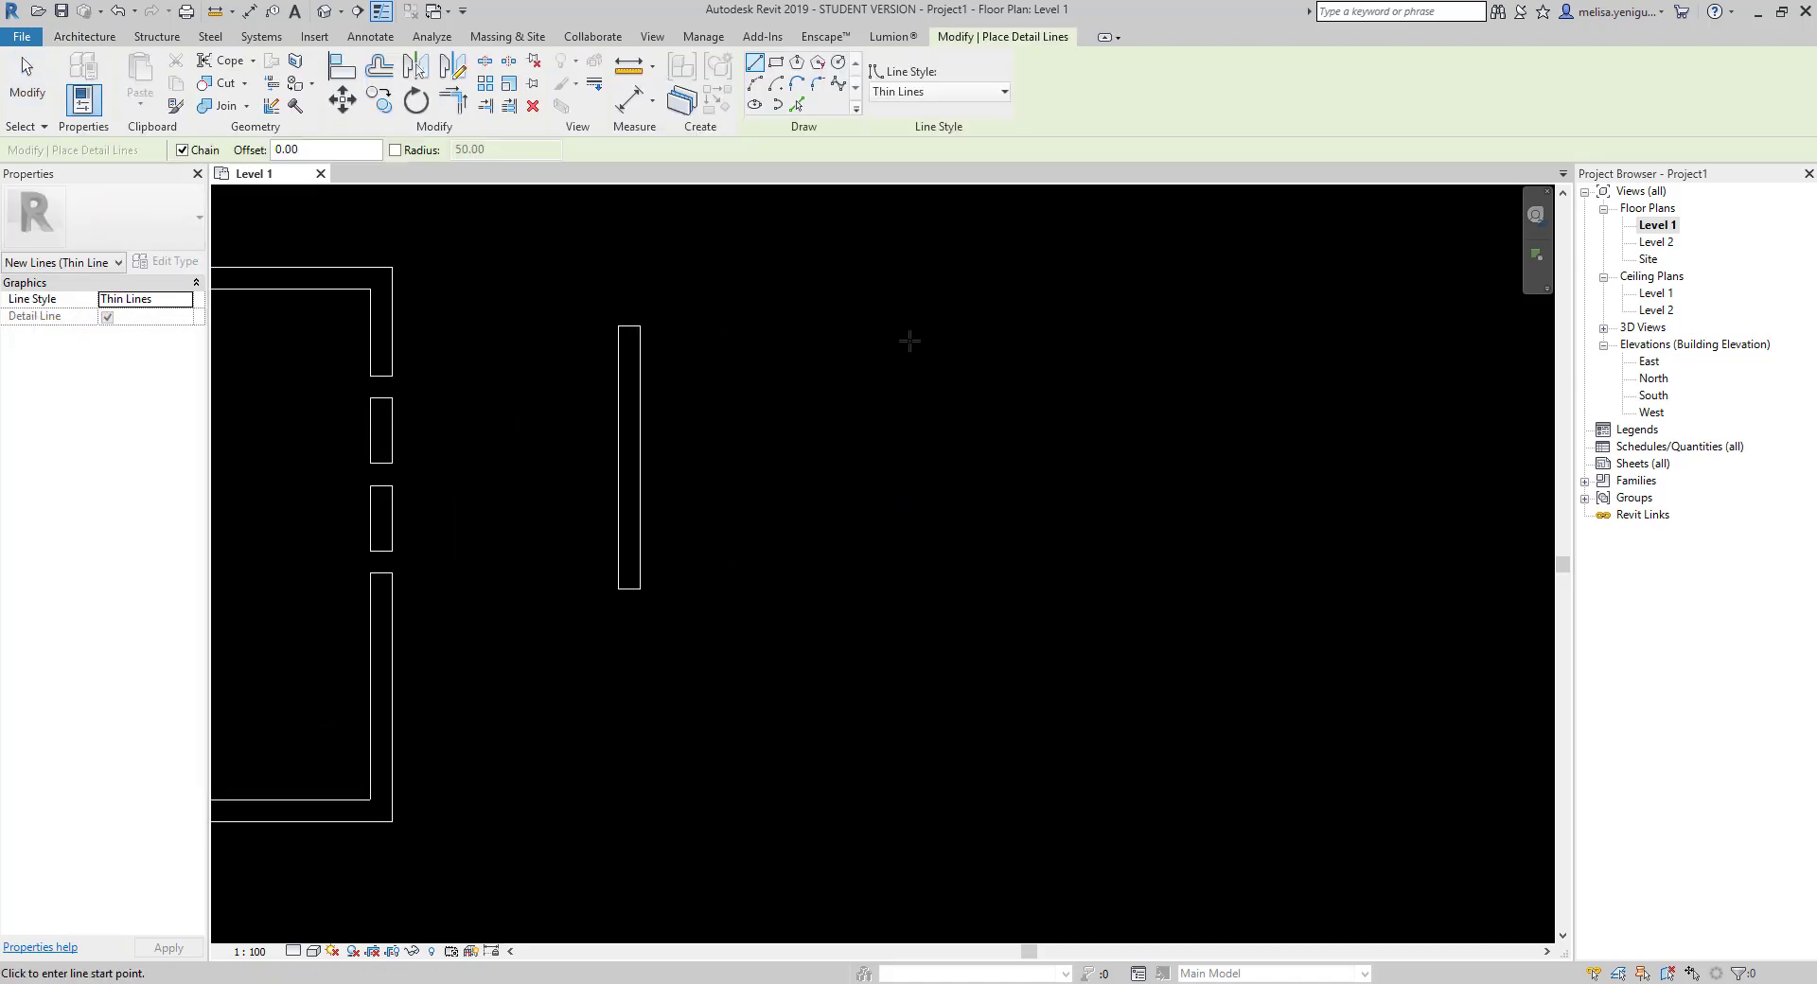
left_click(909, 341)
left_click(906, 600)
scroll(887, 649, "down", 3)
key("Escape")
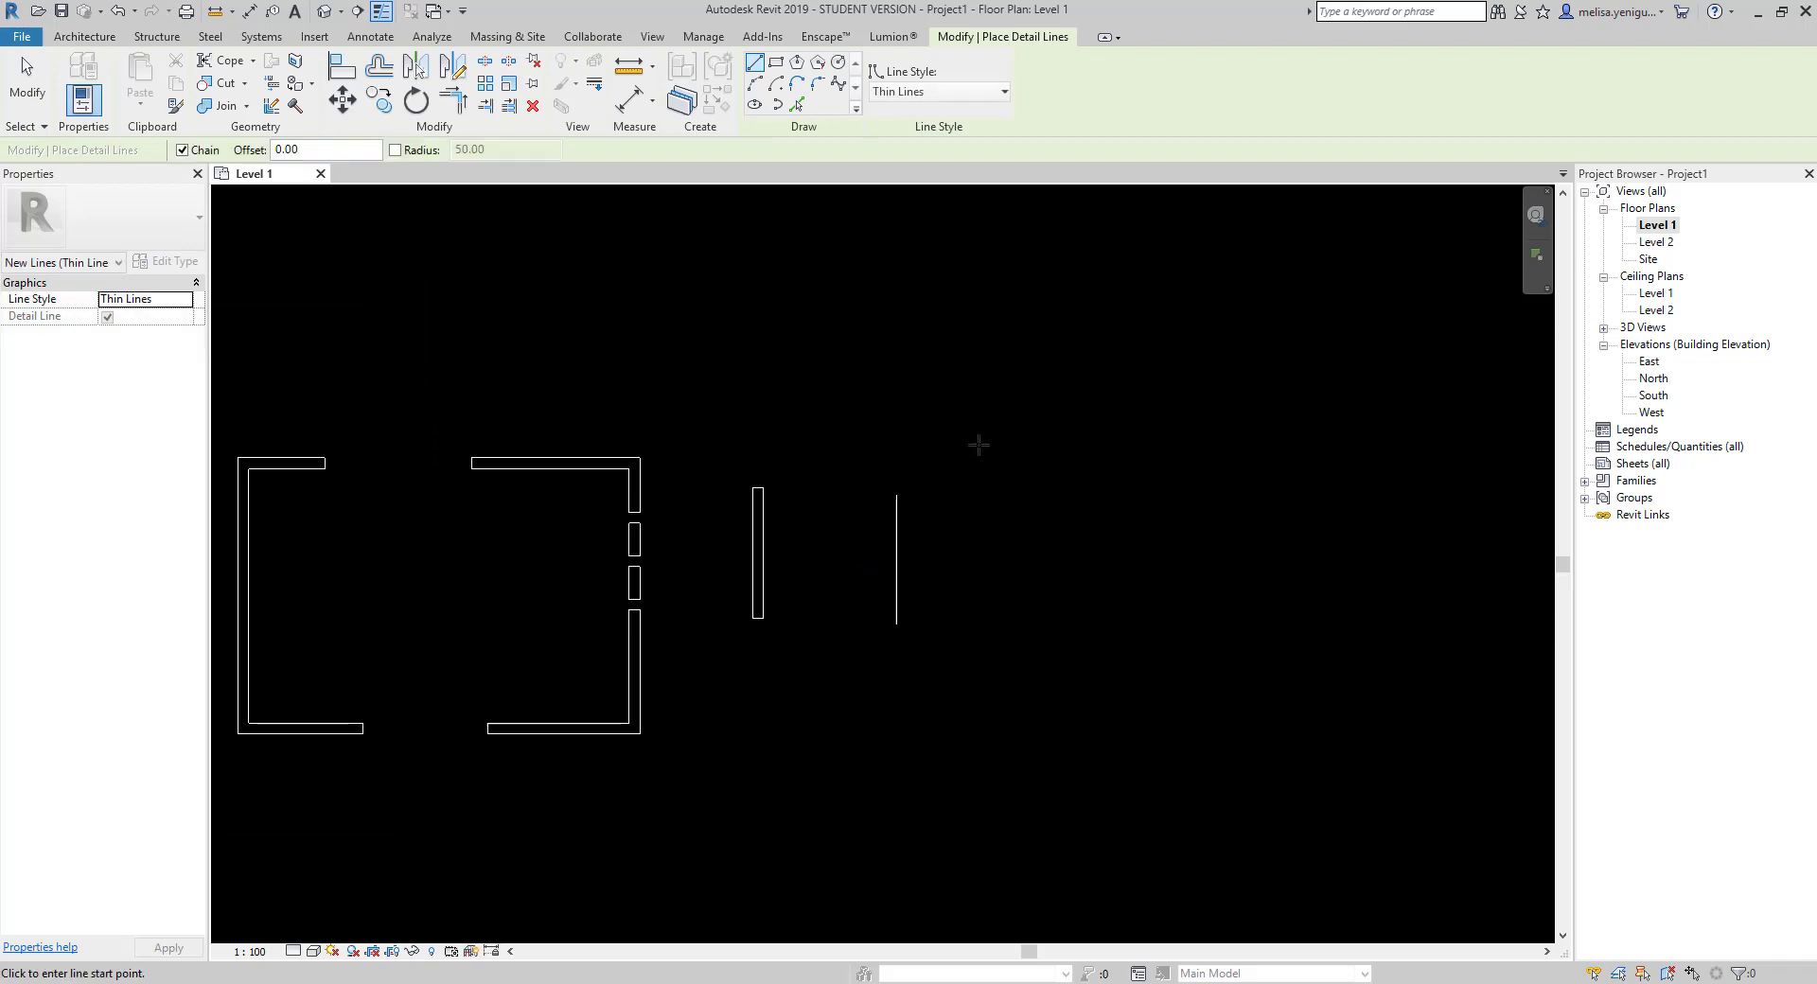
left_click(958, 443)
left_click(1113, 443)
key("Escape")
key("Escape")
- Select the free-standing wall
scroll(766, 556, "up", 3)
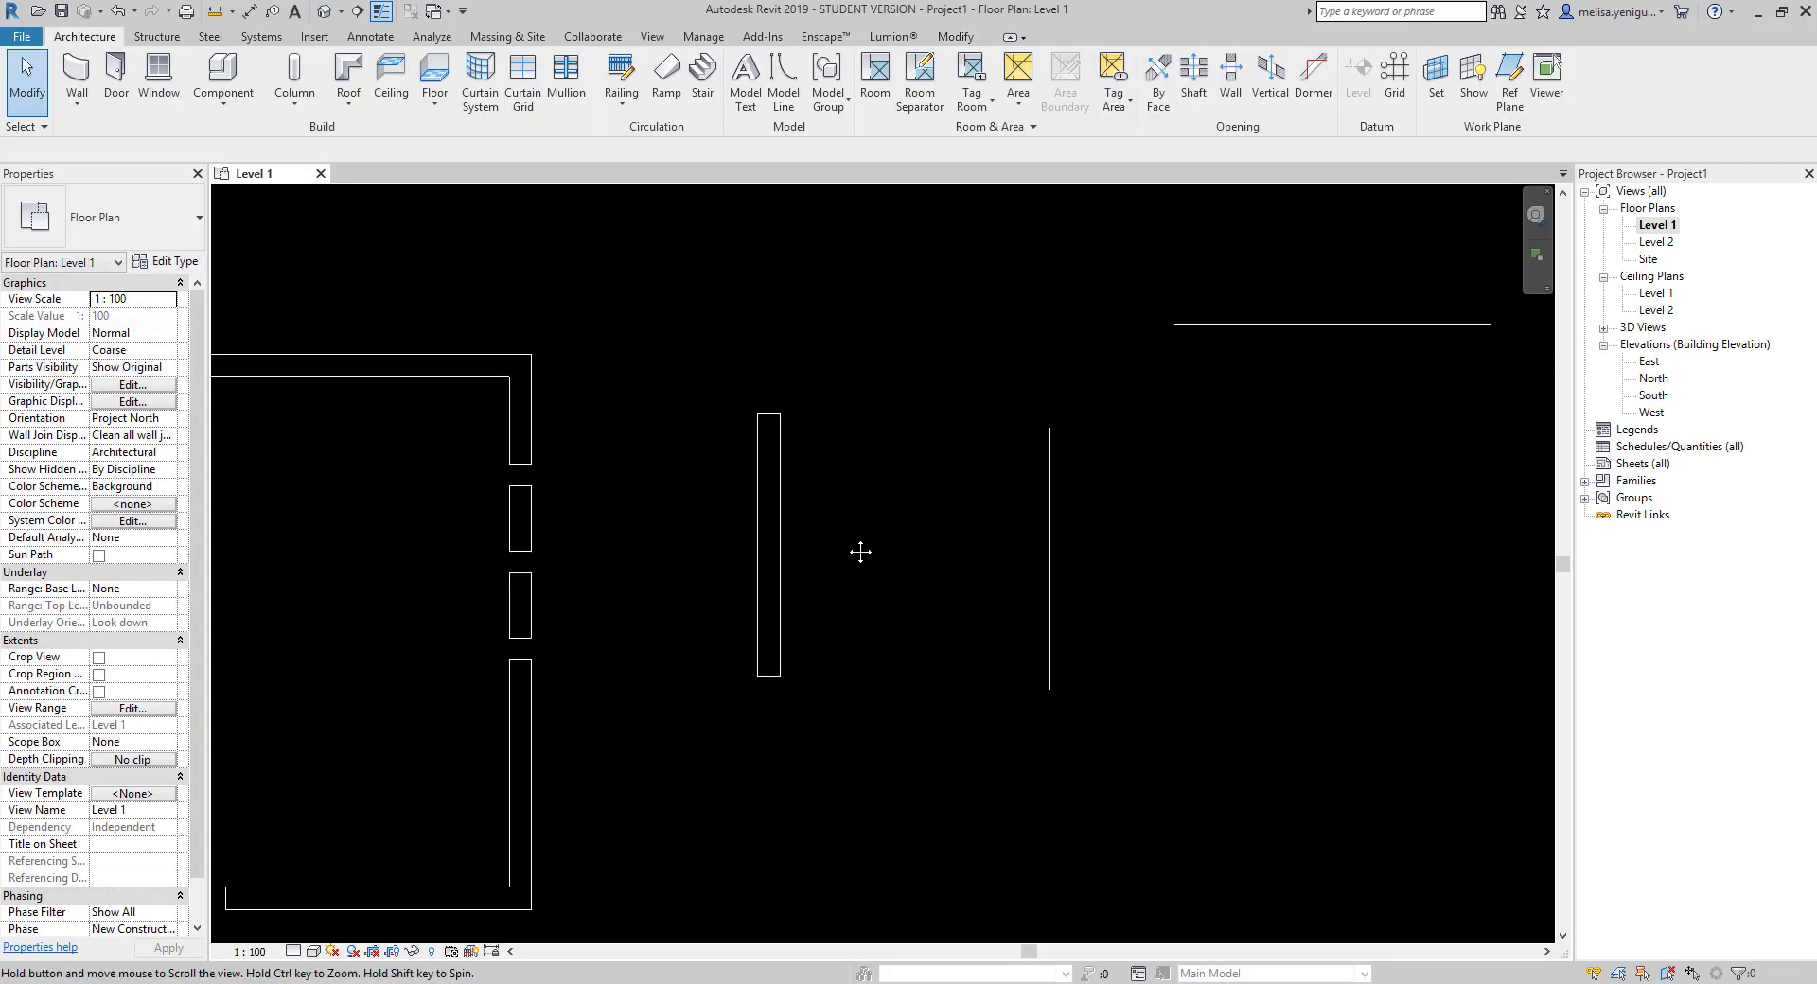
middle_click_drag(861, 552, 922, 552)
left_click(840, 526)
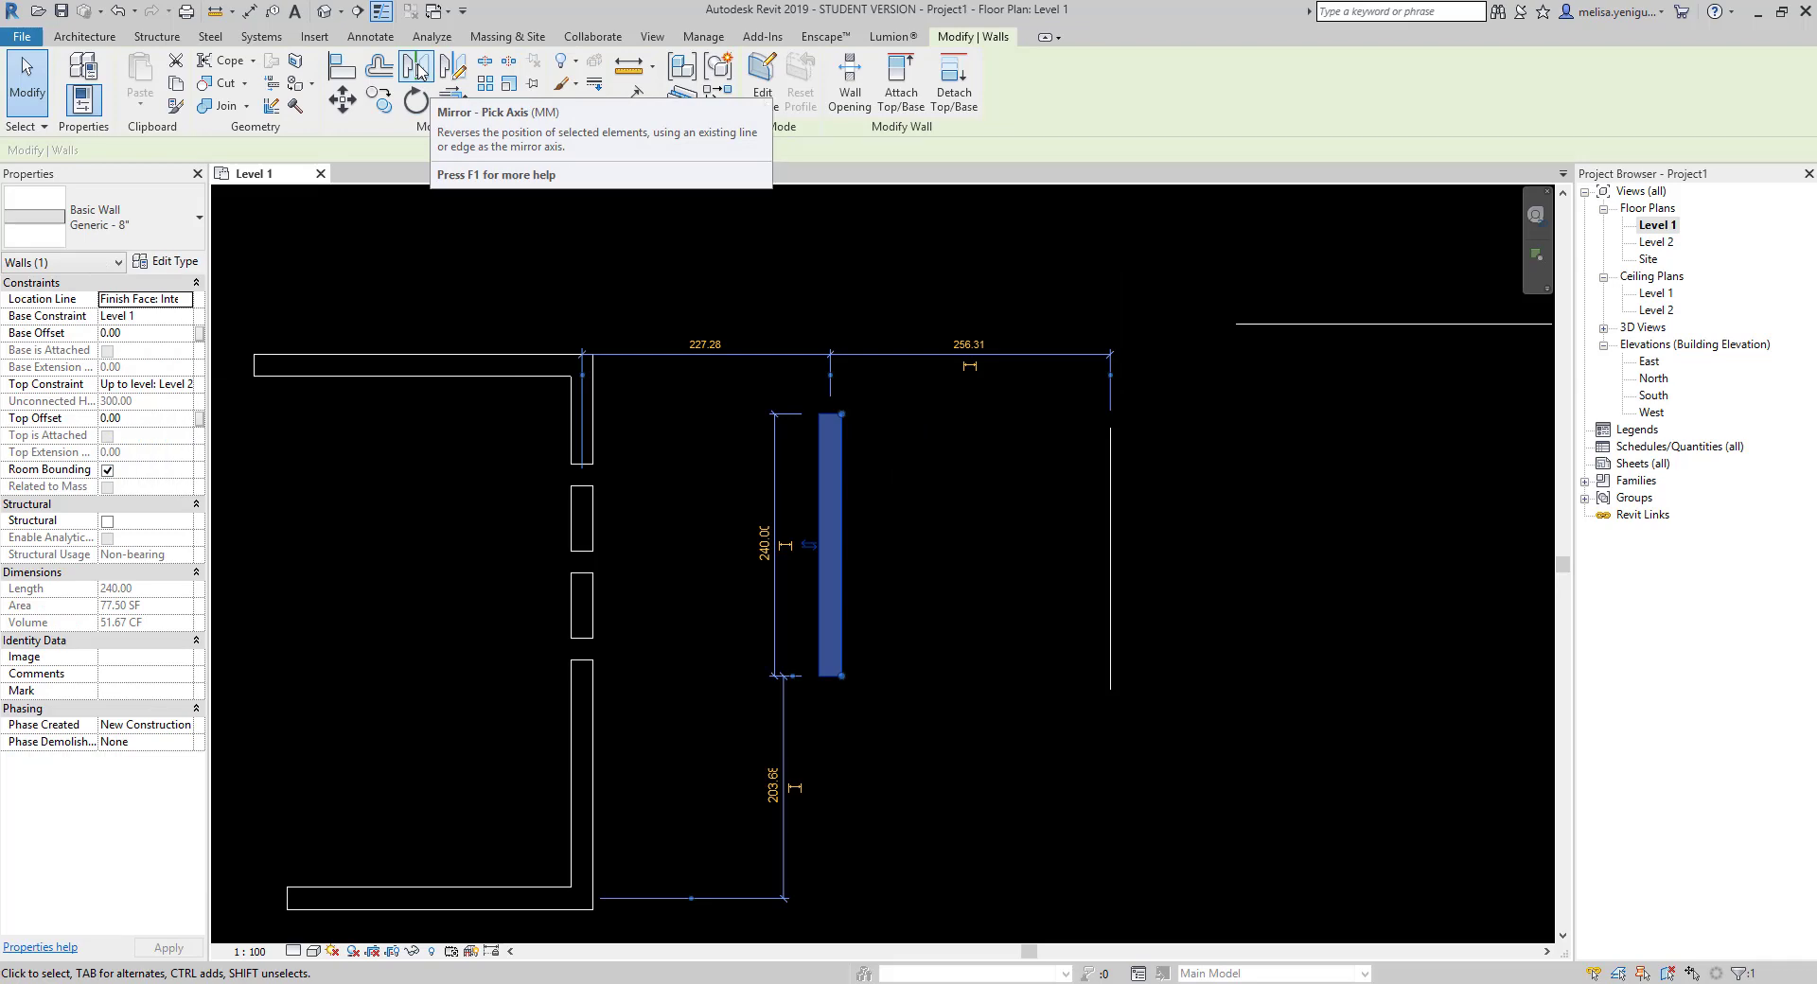
mouse_move(415, 68)
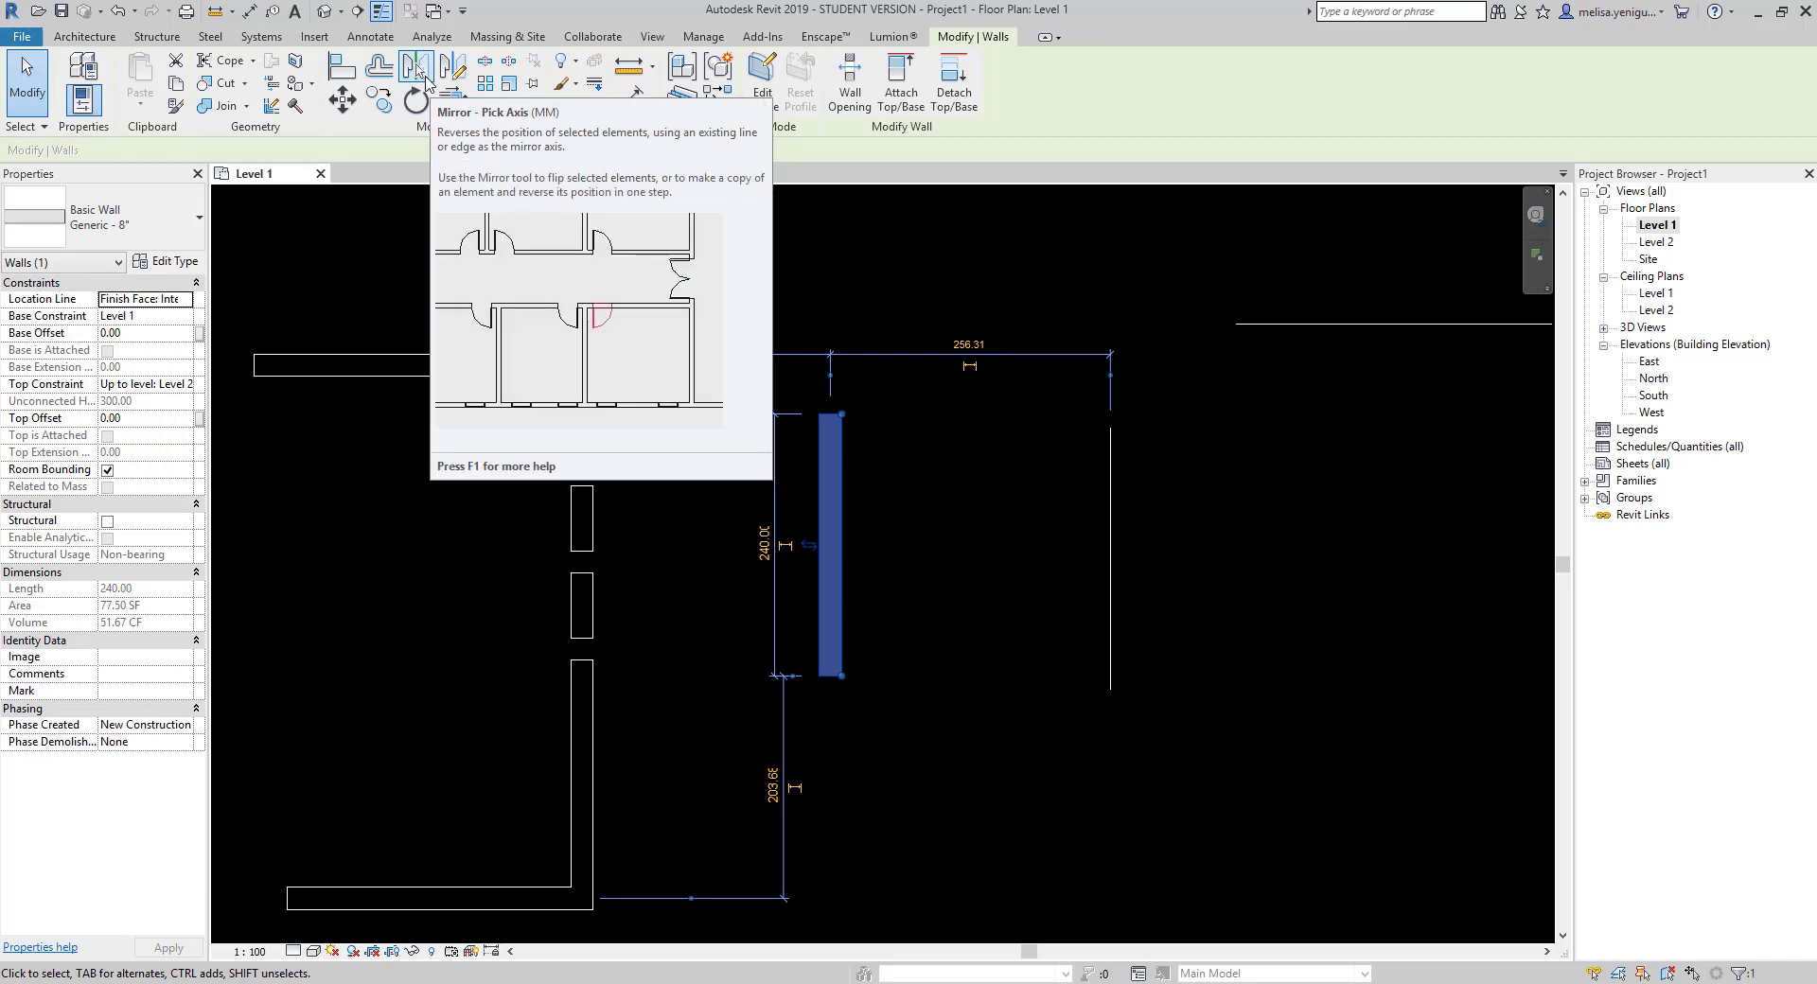
- Mirror a copy of the free-standing wall across the vertical detail line
left_click(419, 72)
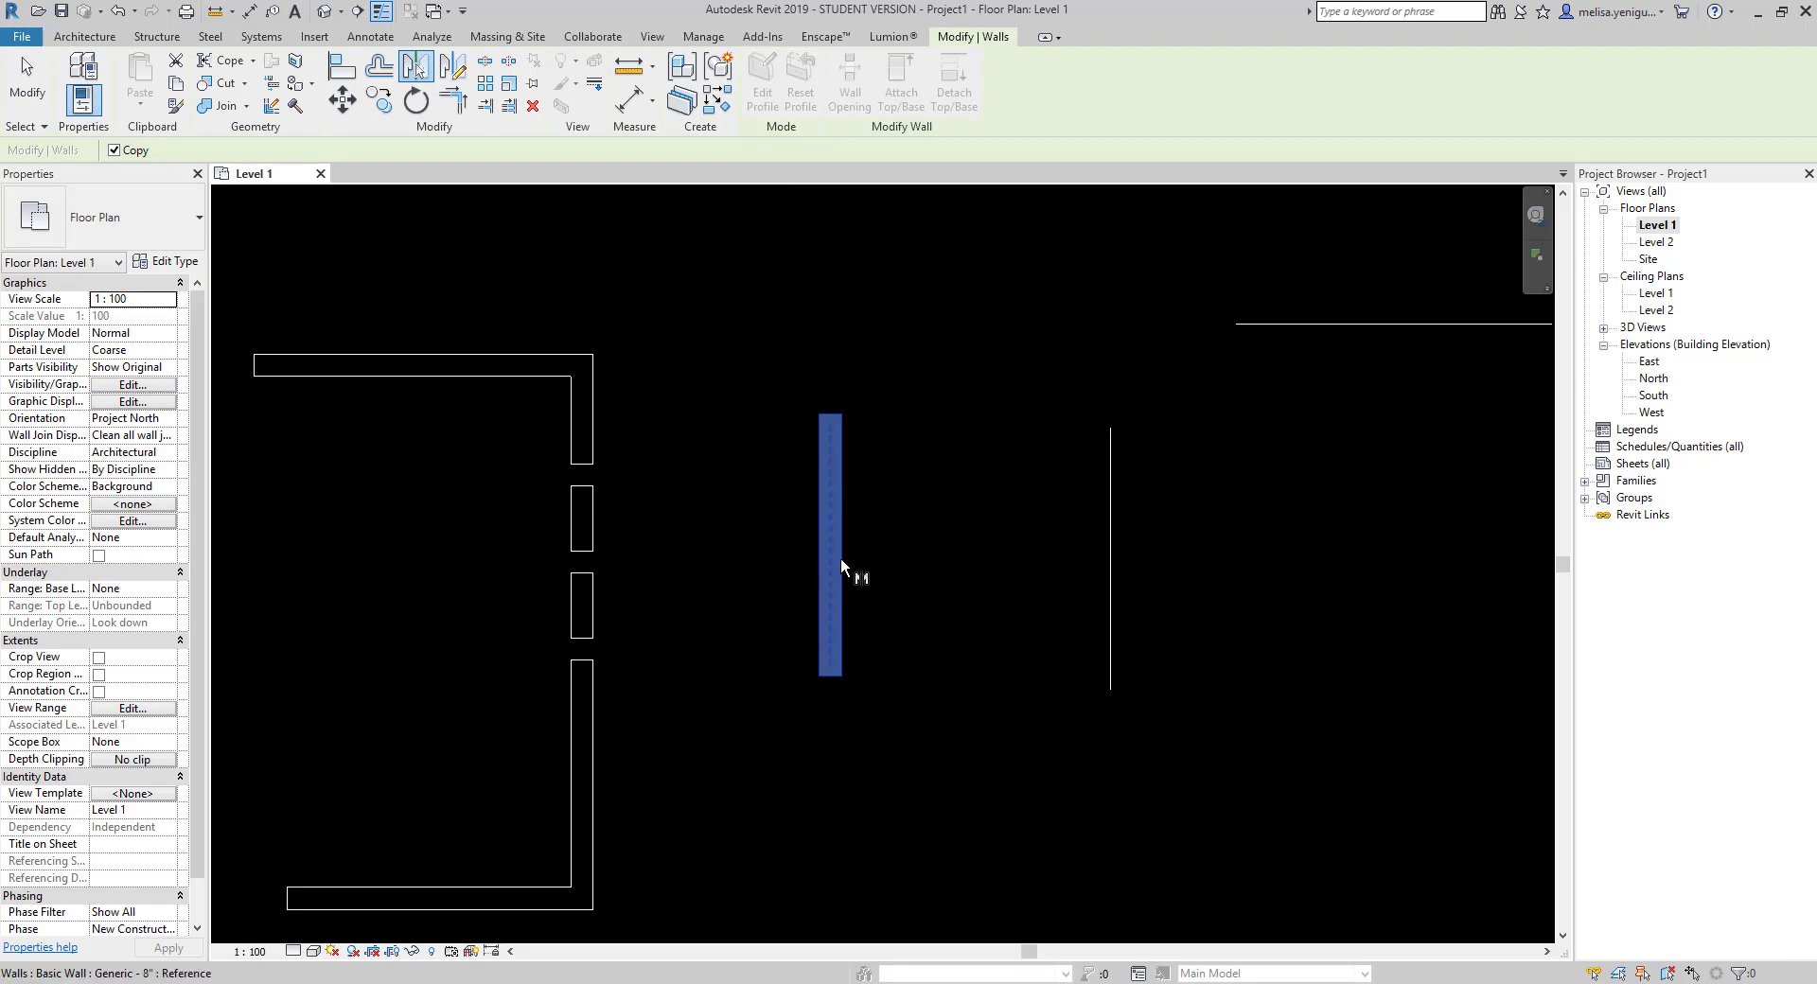
scroll(833, 513, "down", 2)
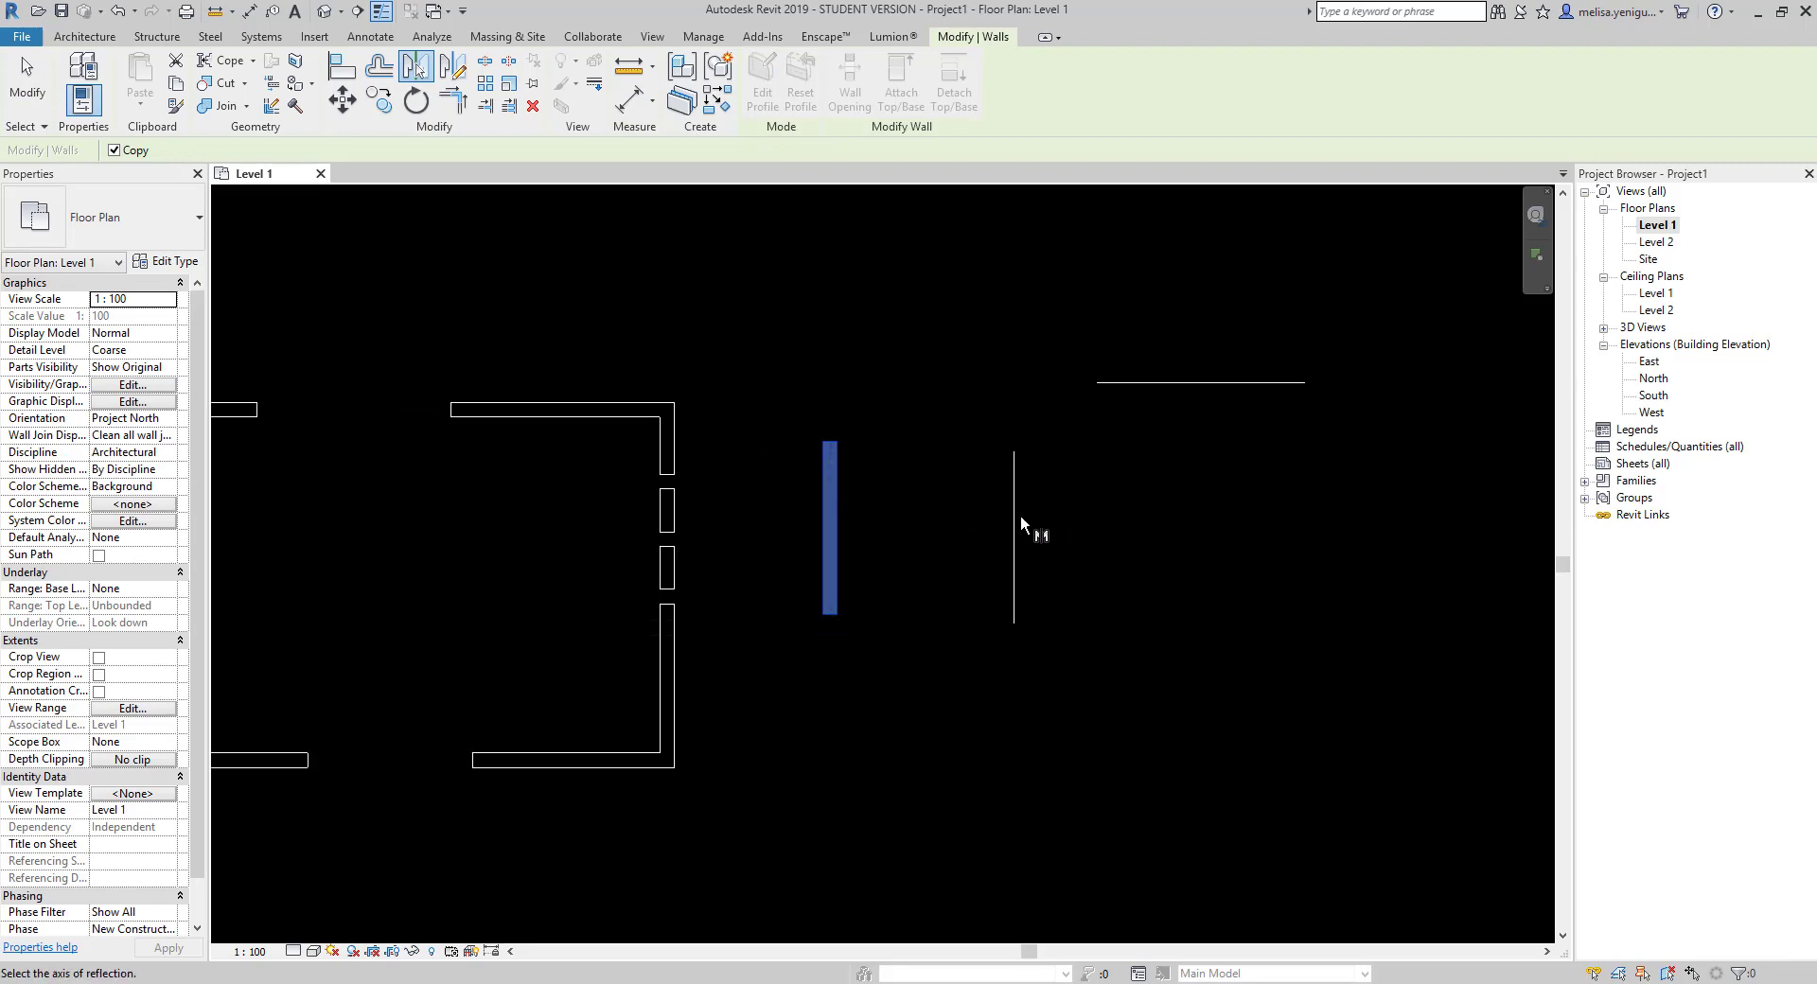
key("Escape")
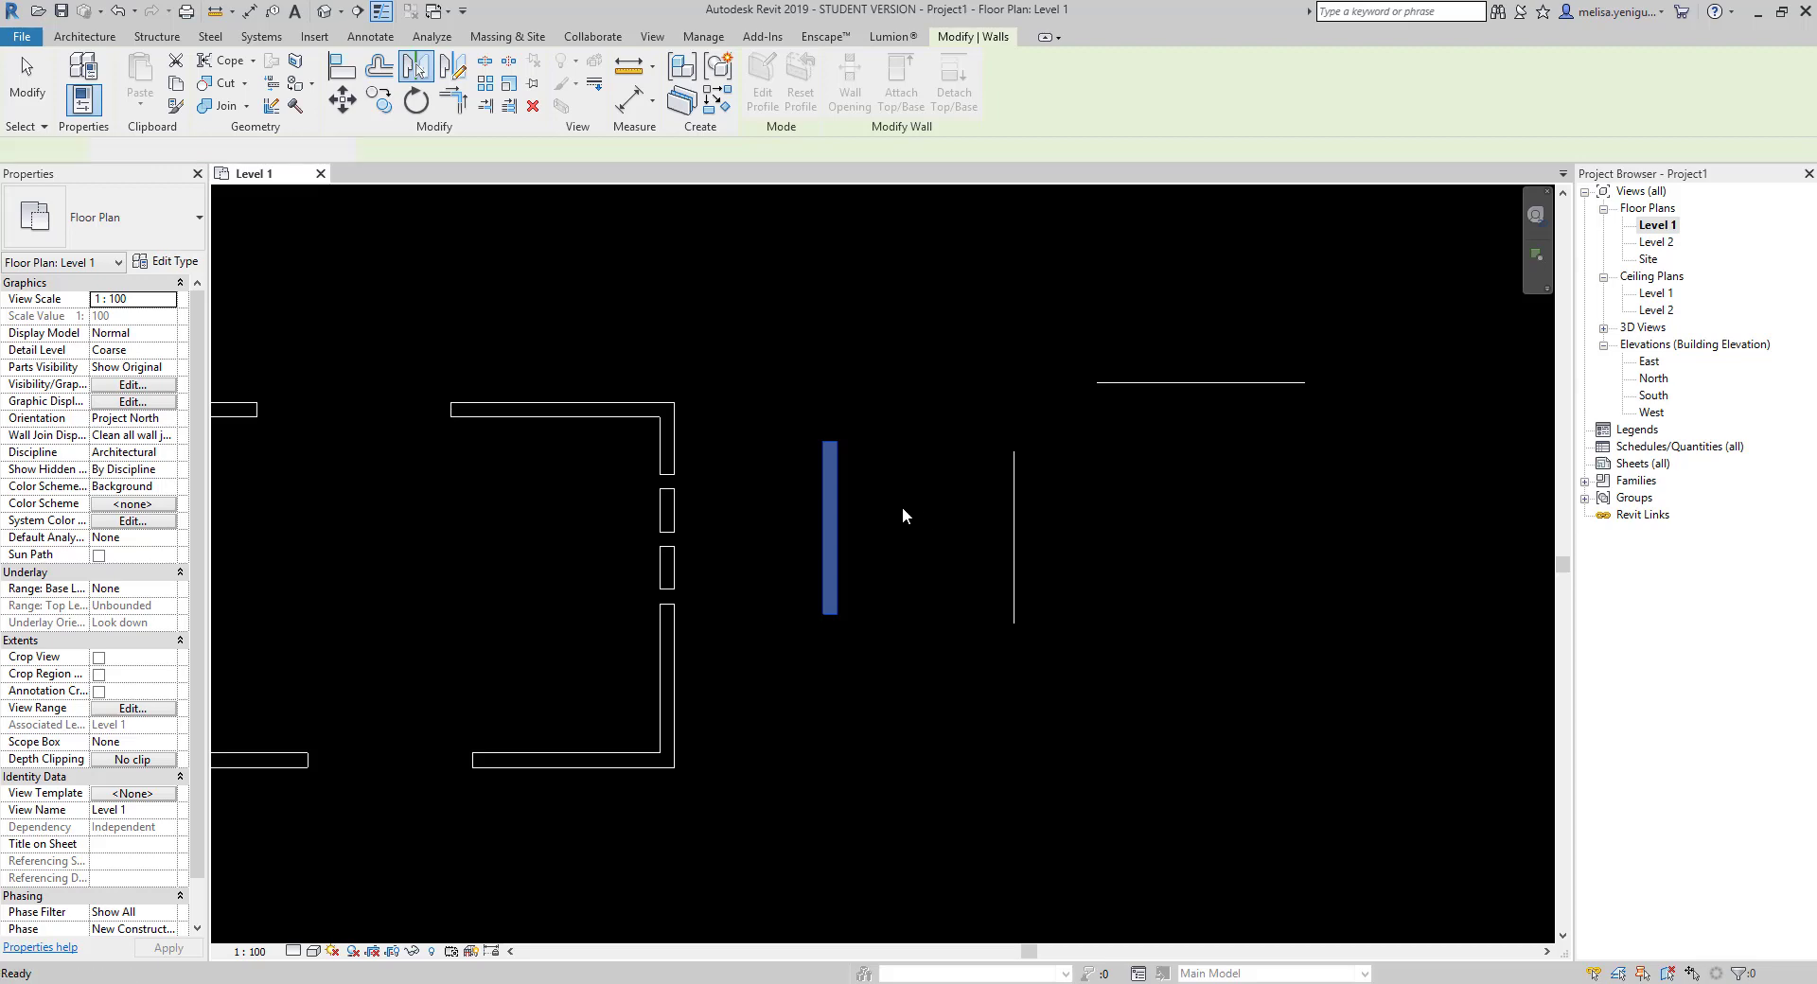
key("Escape")
left_click(831, 507)
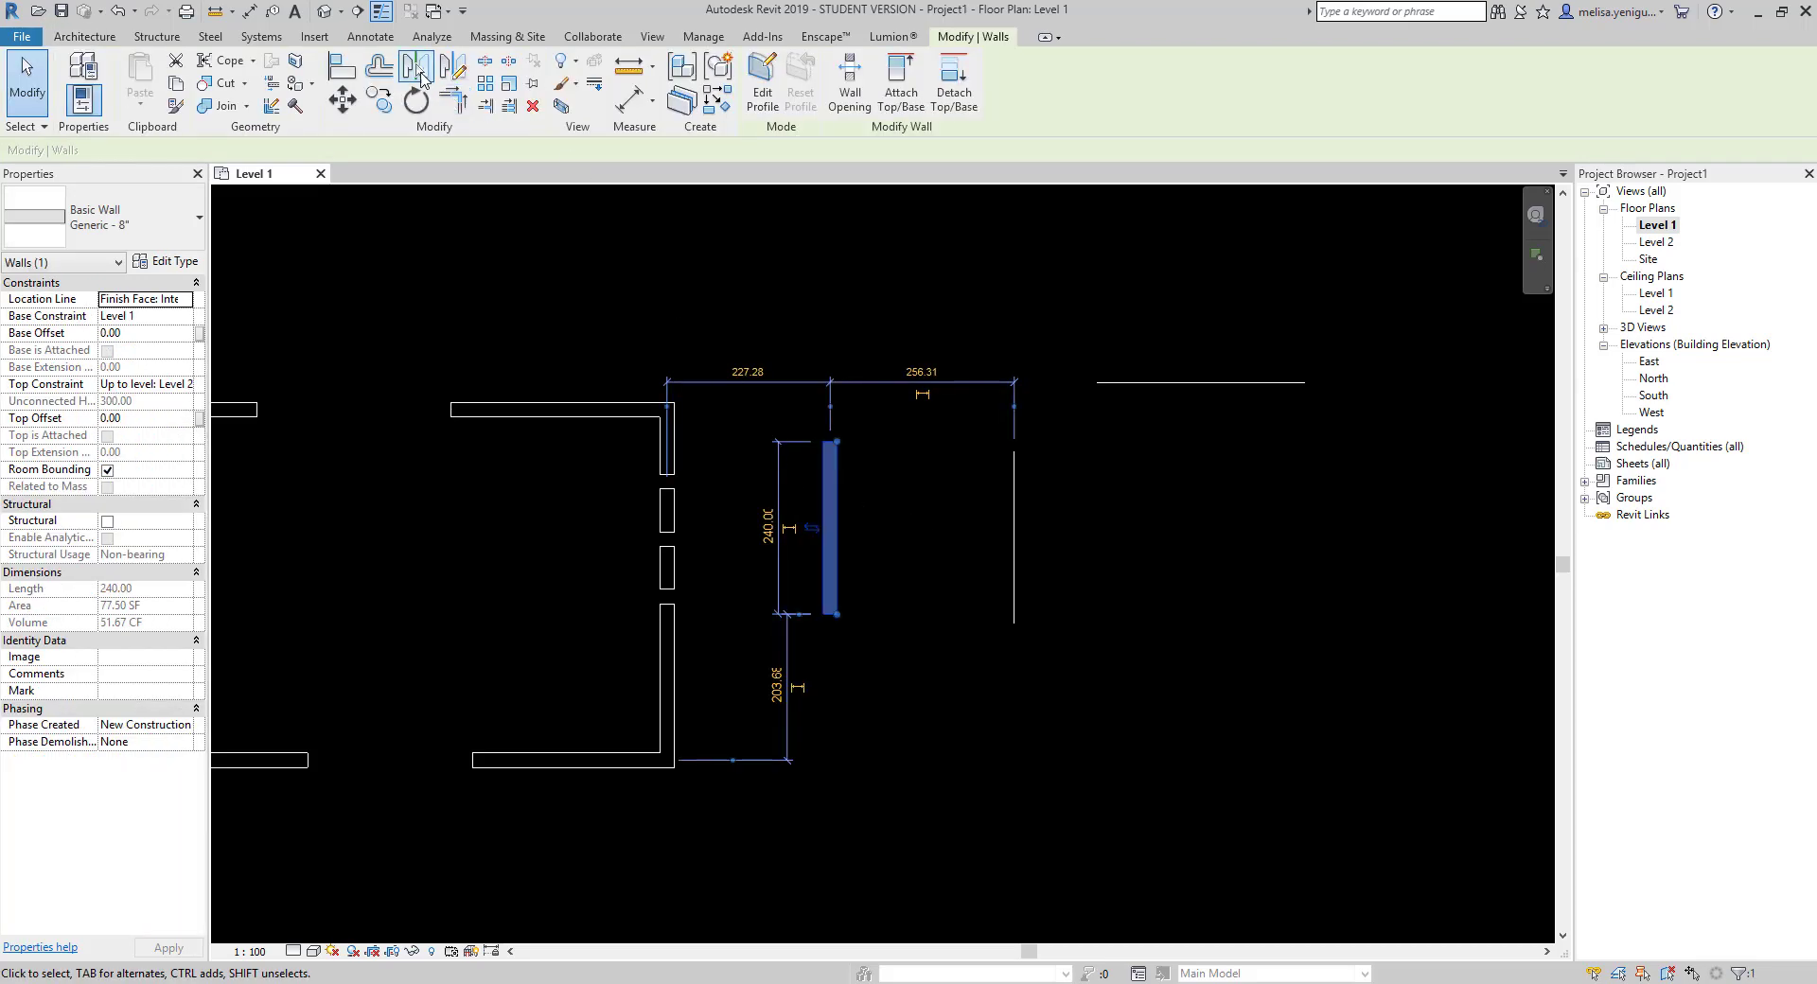
left_click(417, 73)
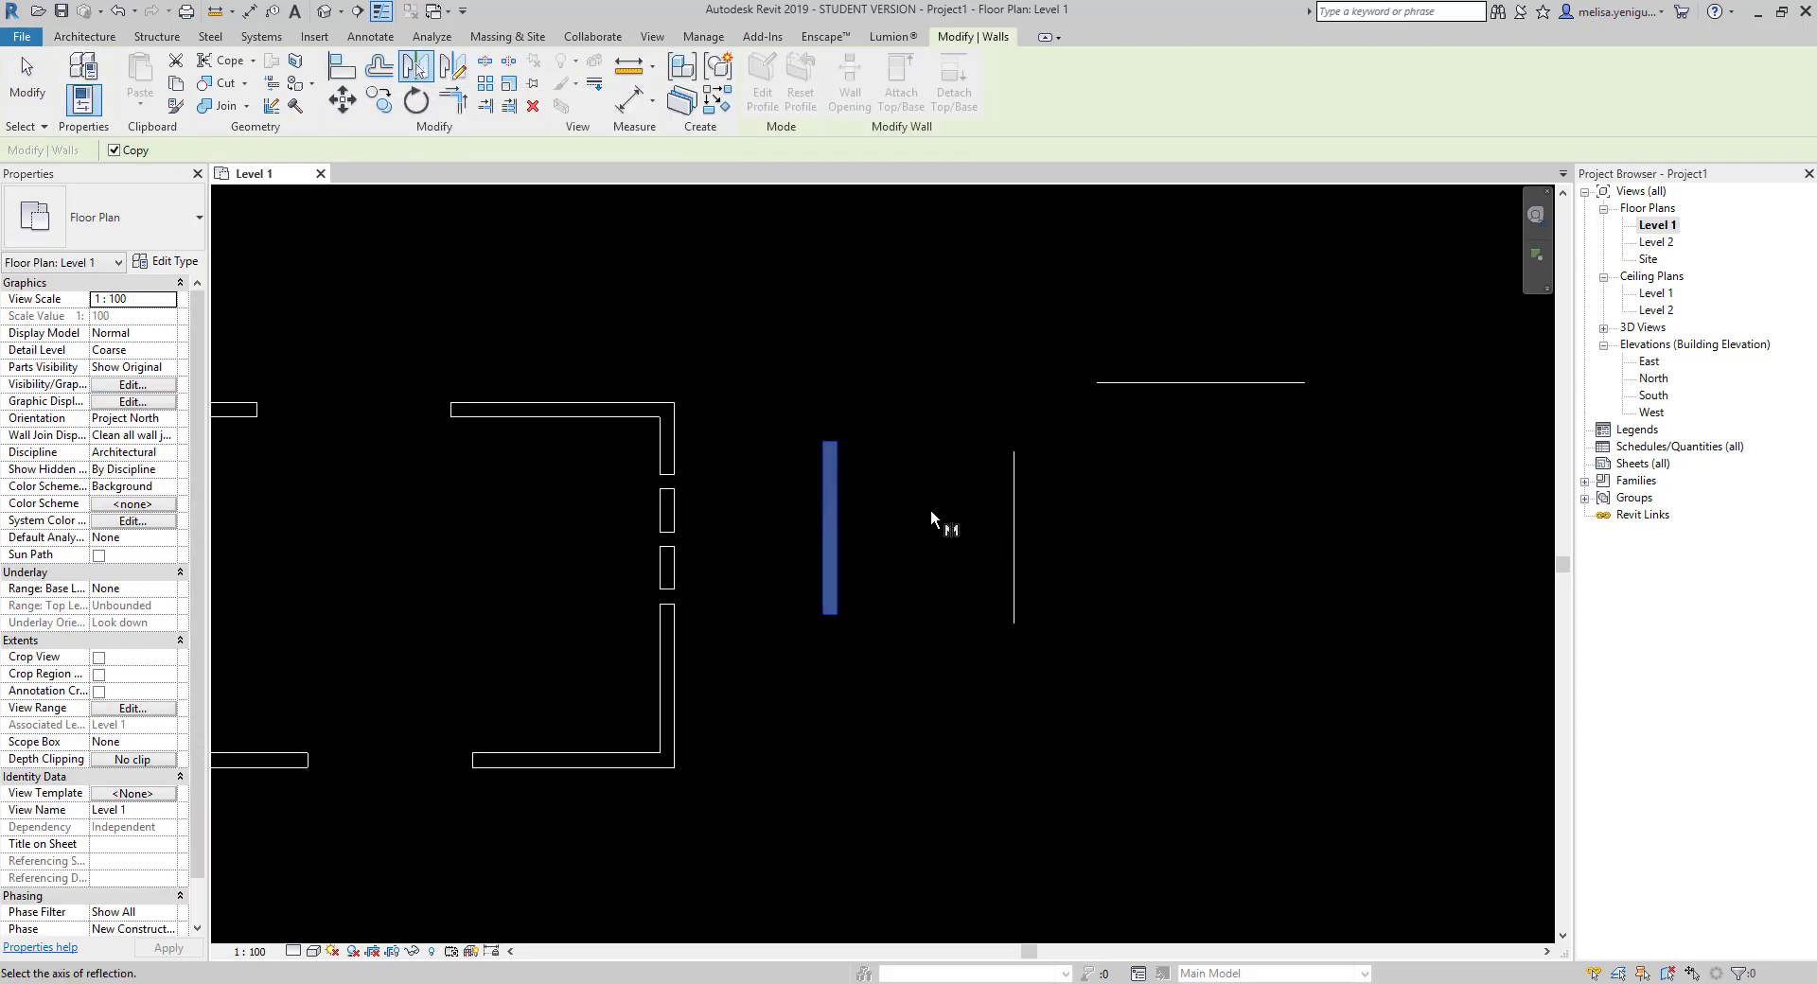
left_click(1013, 539)
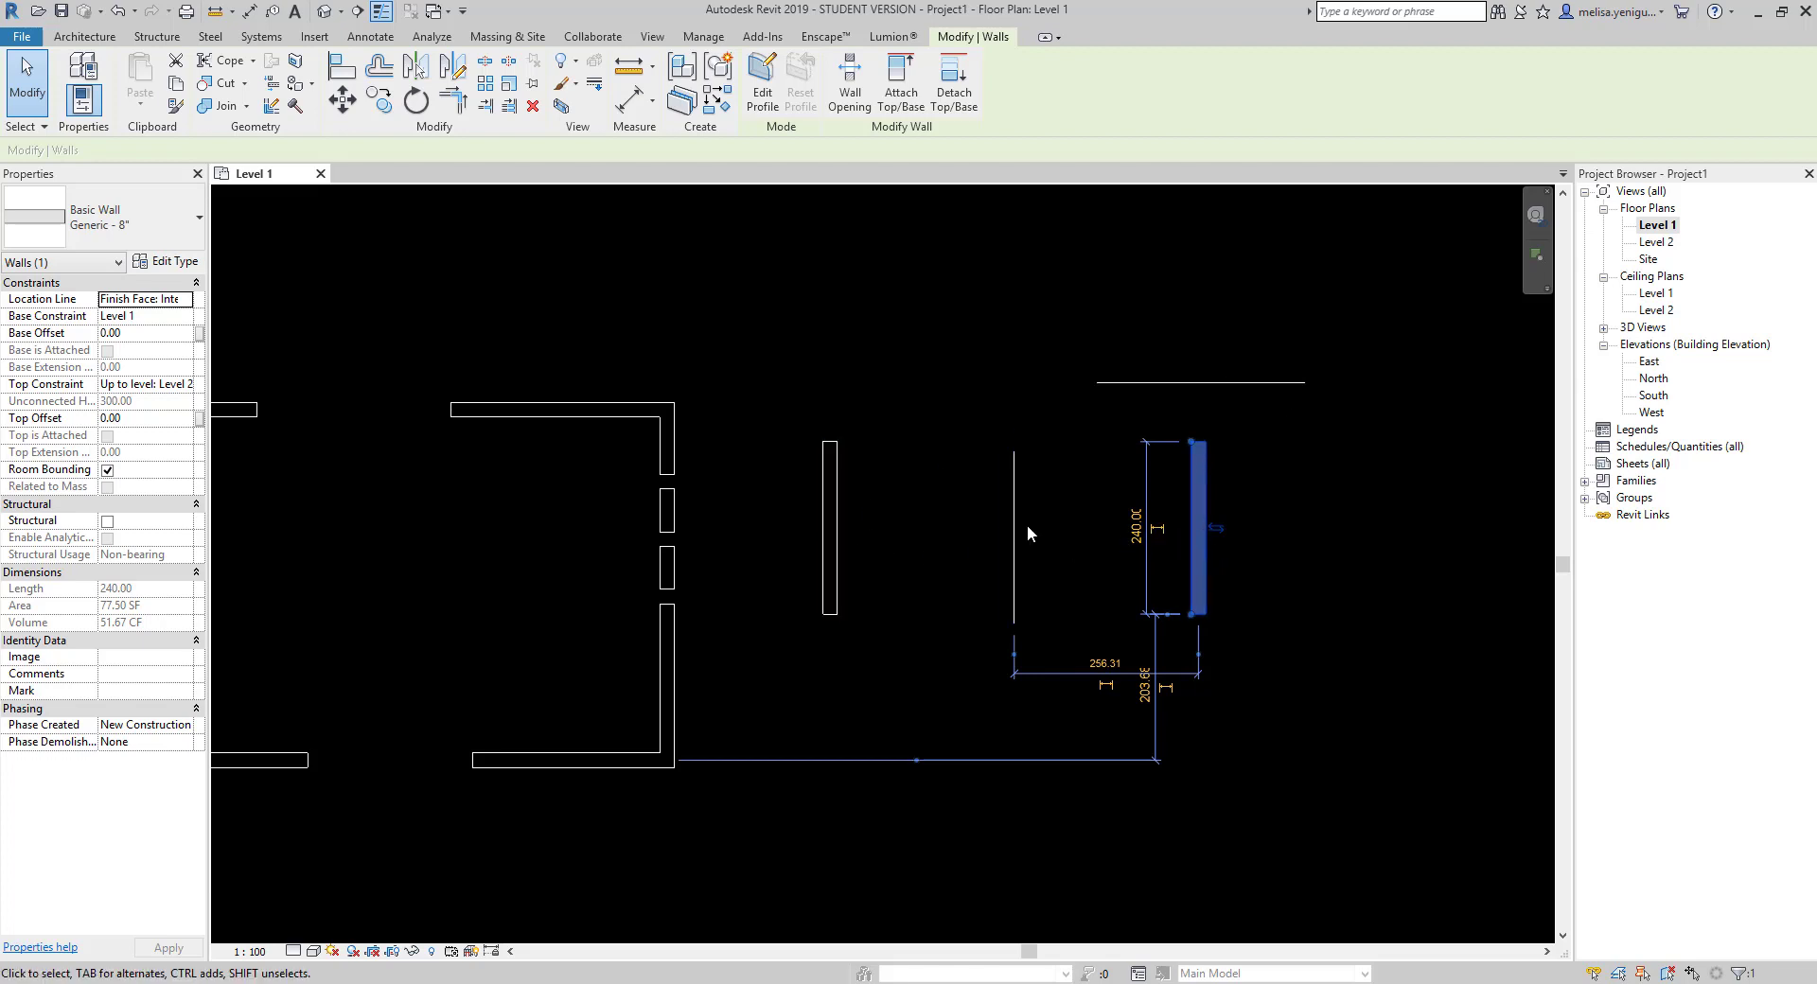
middle_click_drag(1021, 435, 1017, 492)
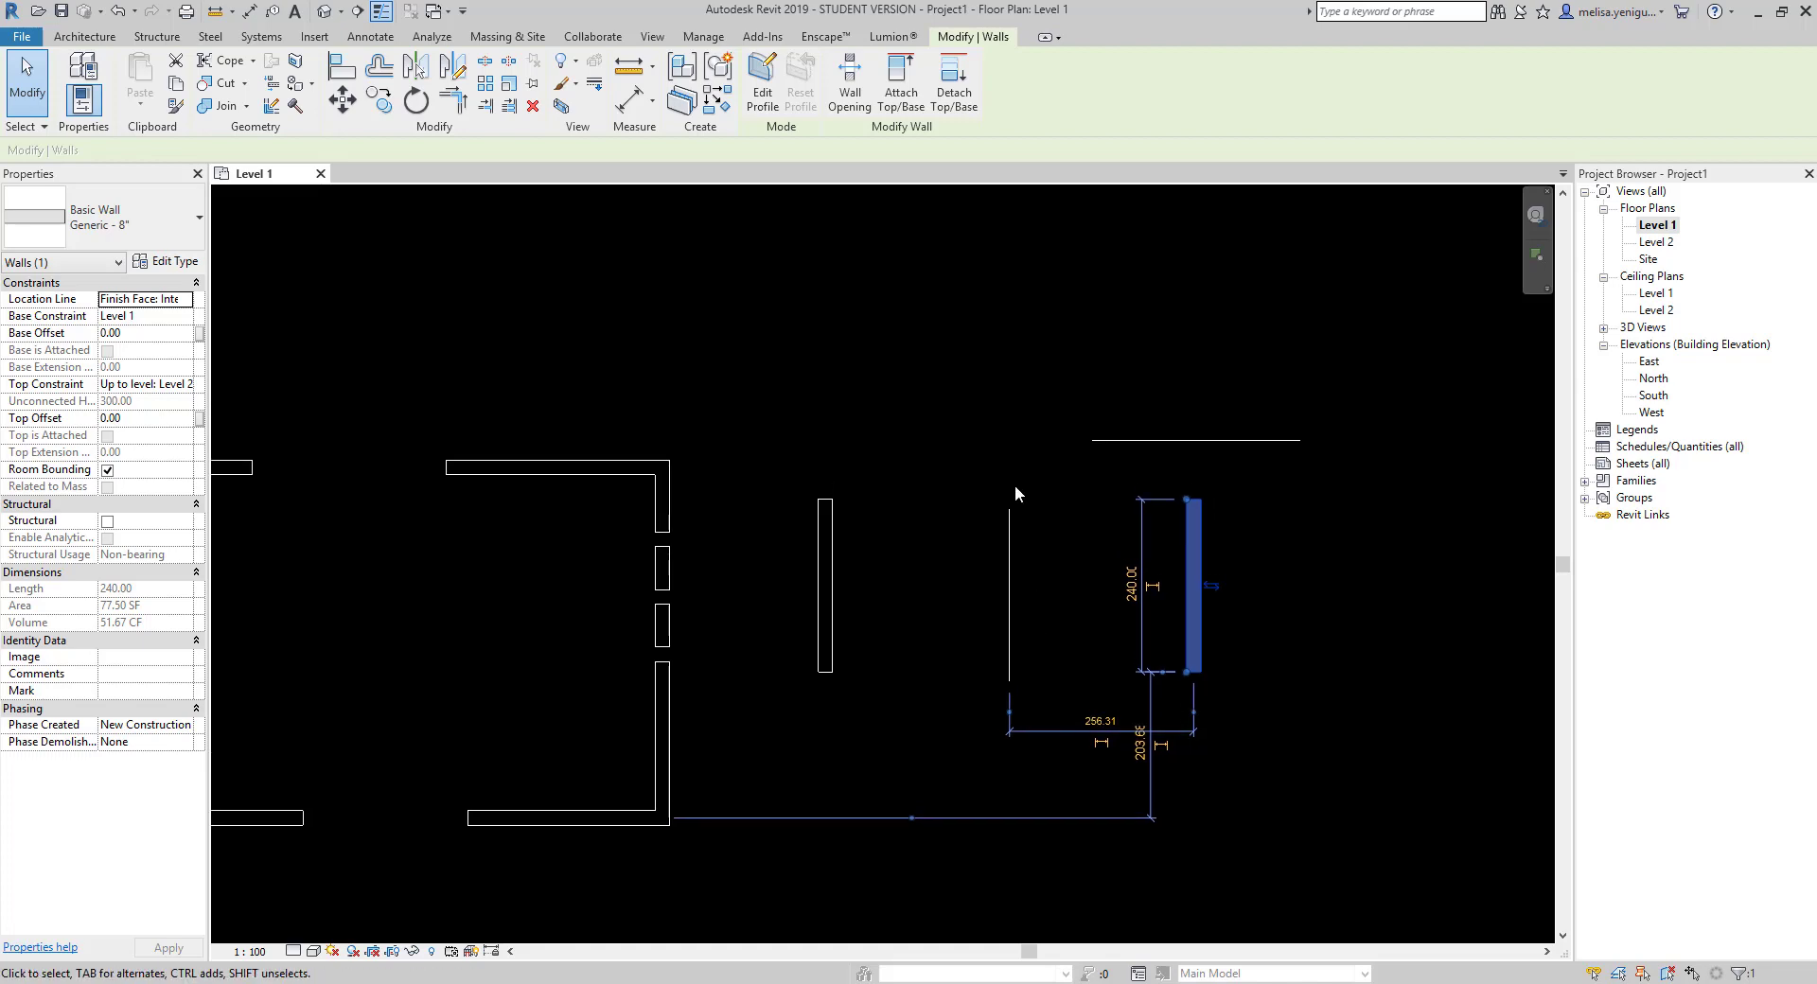
left_click(712, 339)
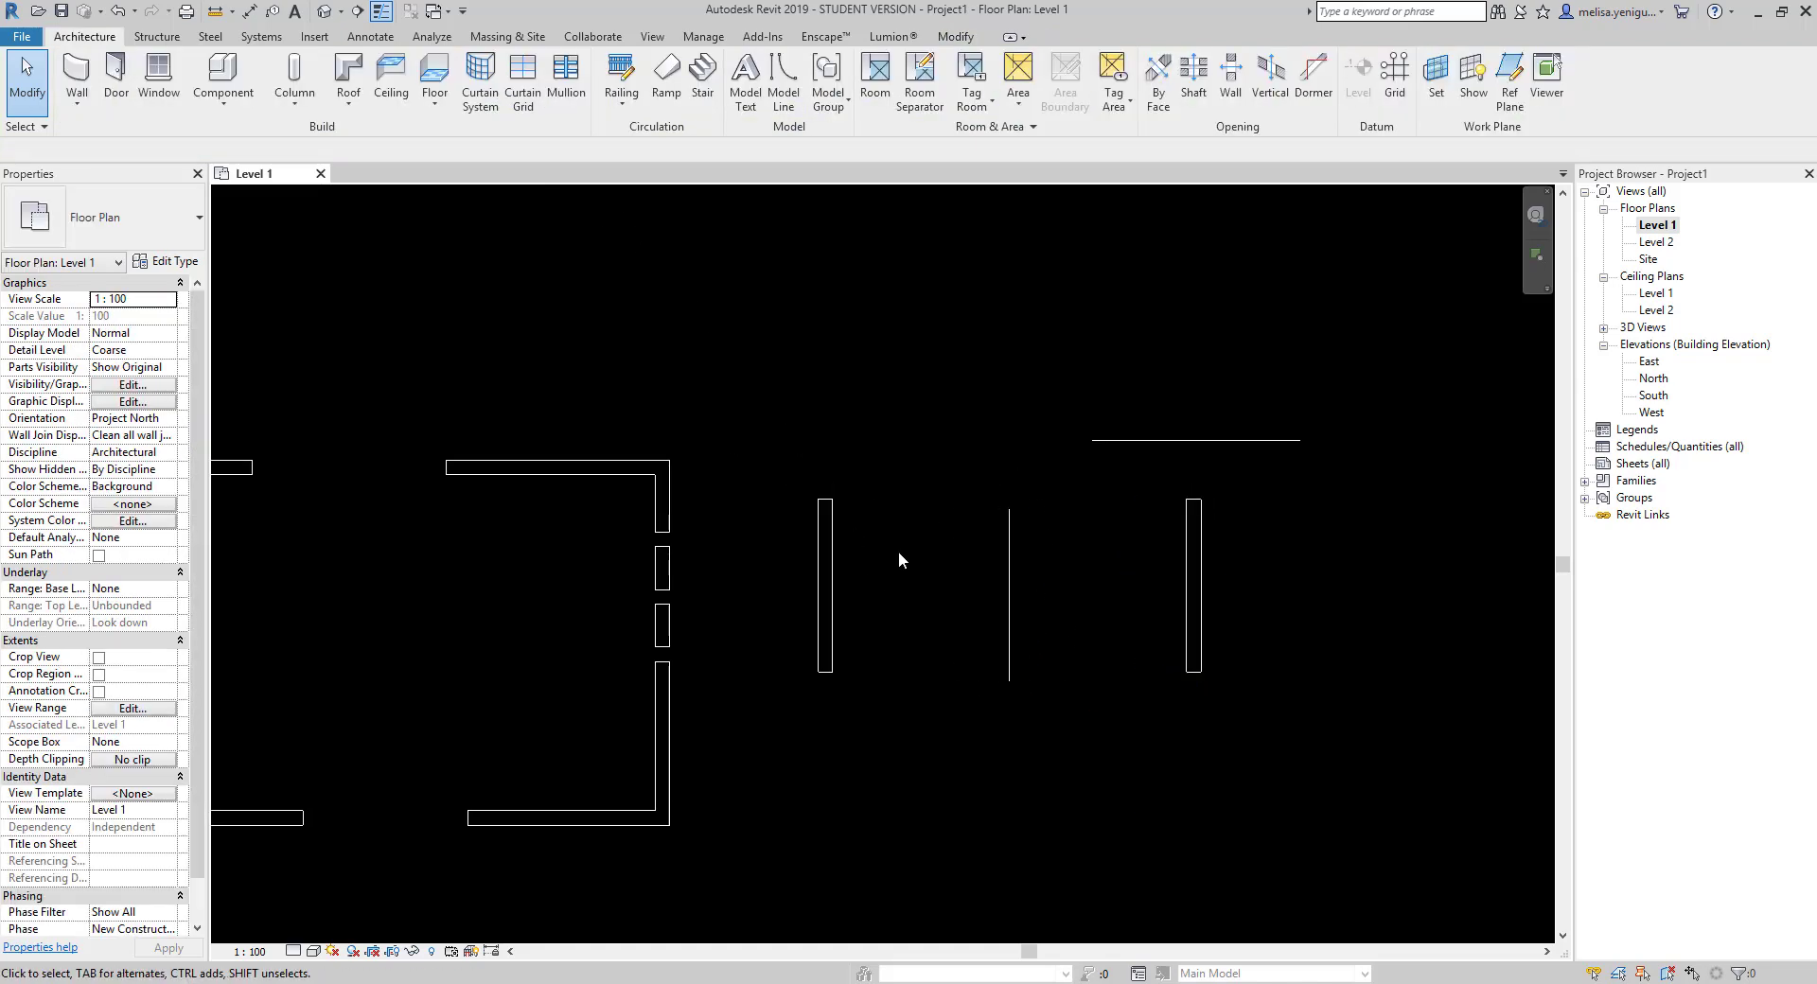
- Mirror another copy of the original wall across the horizontal detail line
left_click(825, 568)
left_click(416, 67)
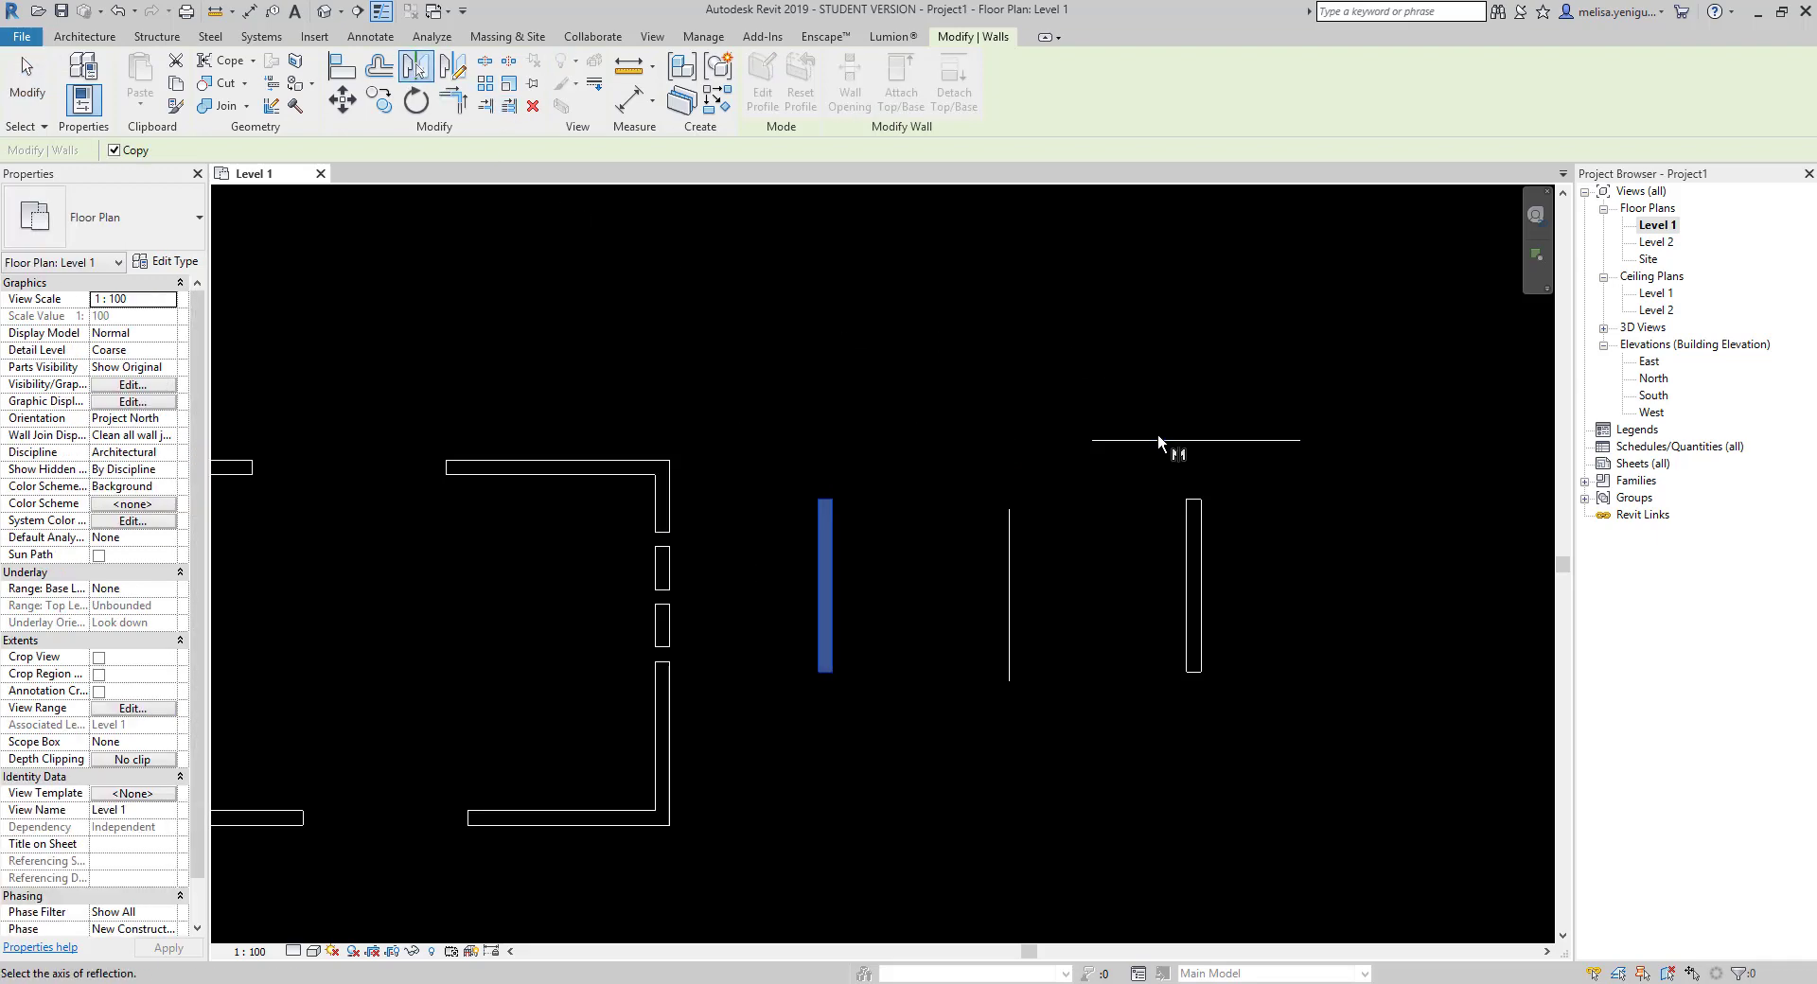
left_click(1206, 439)
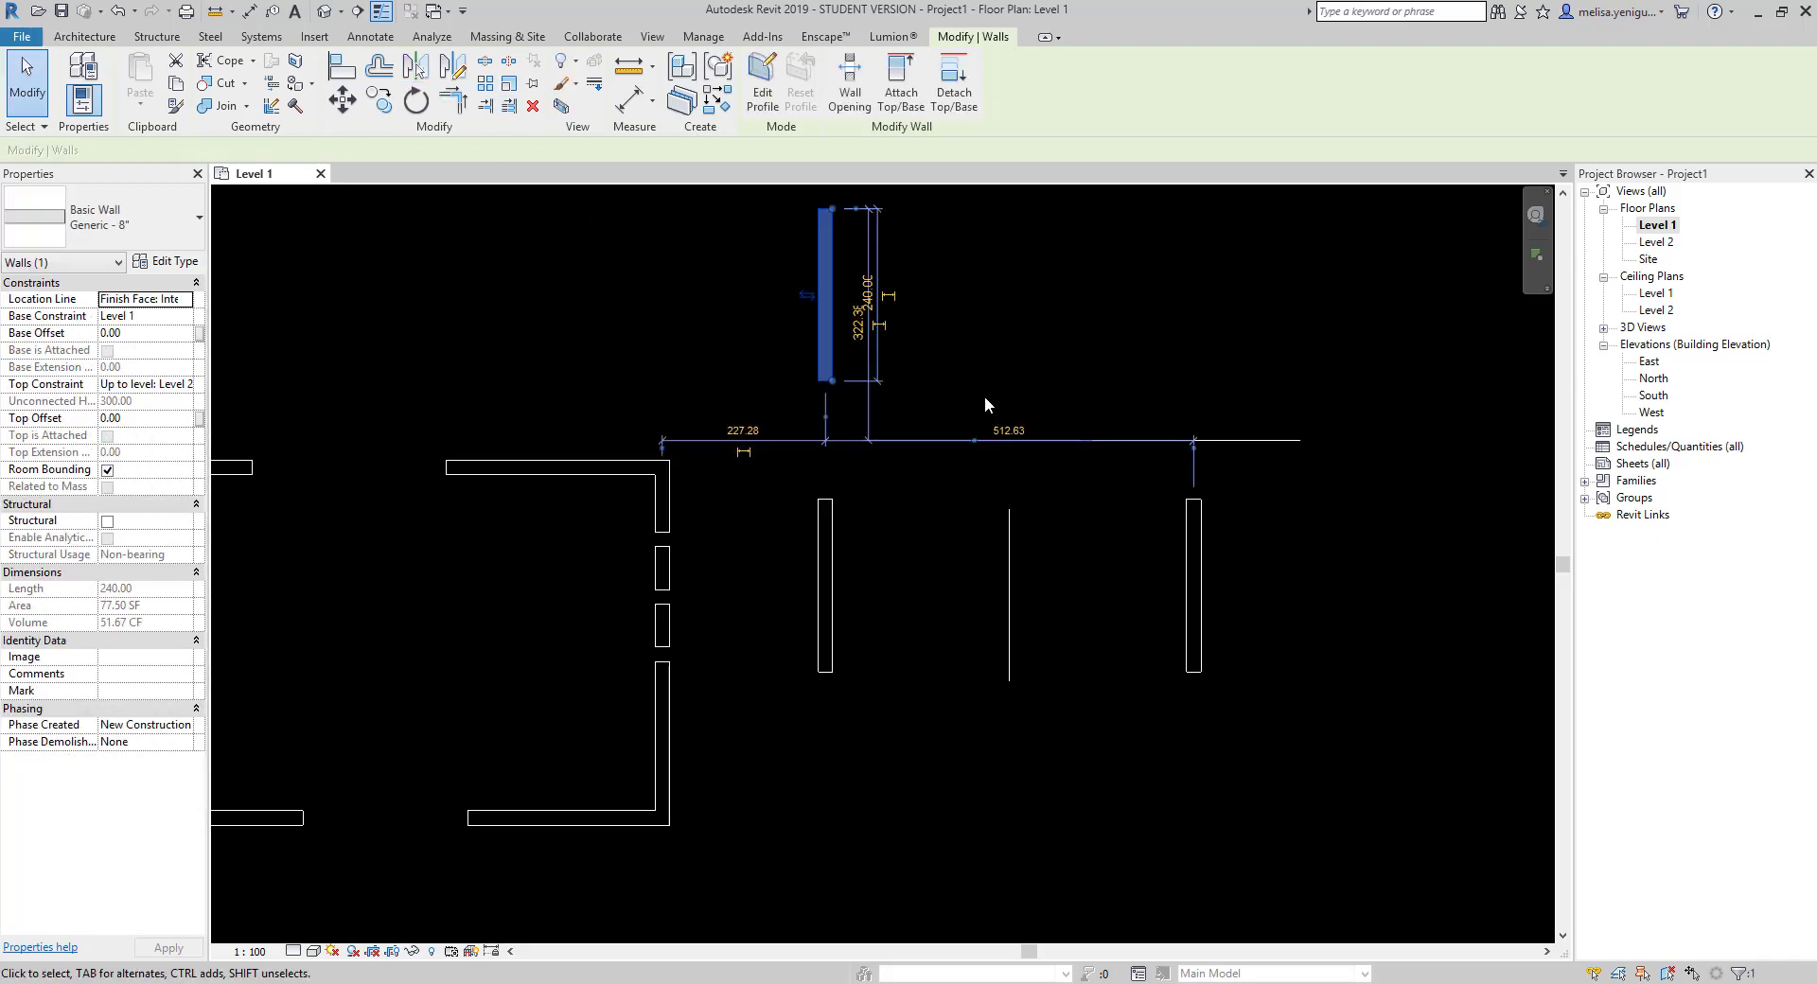
middle_click_drag(984, 405, 993, 478)
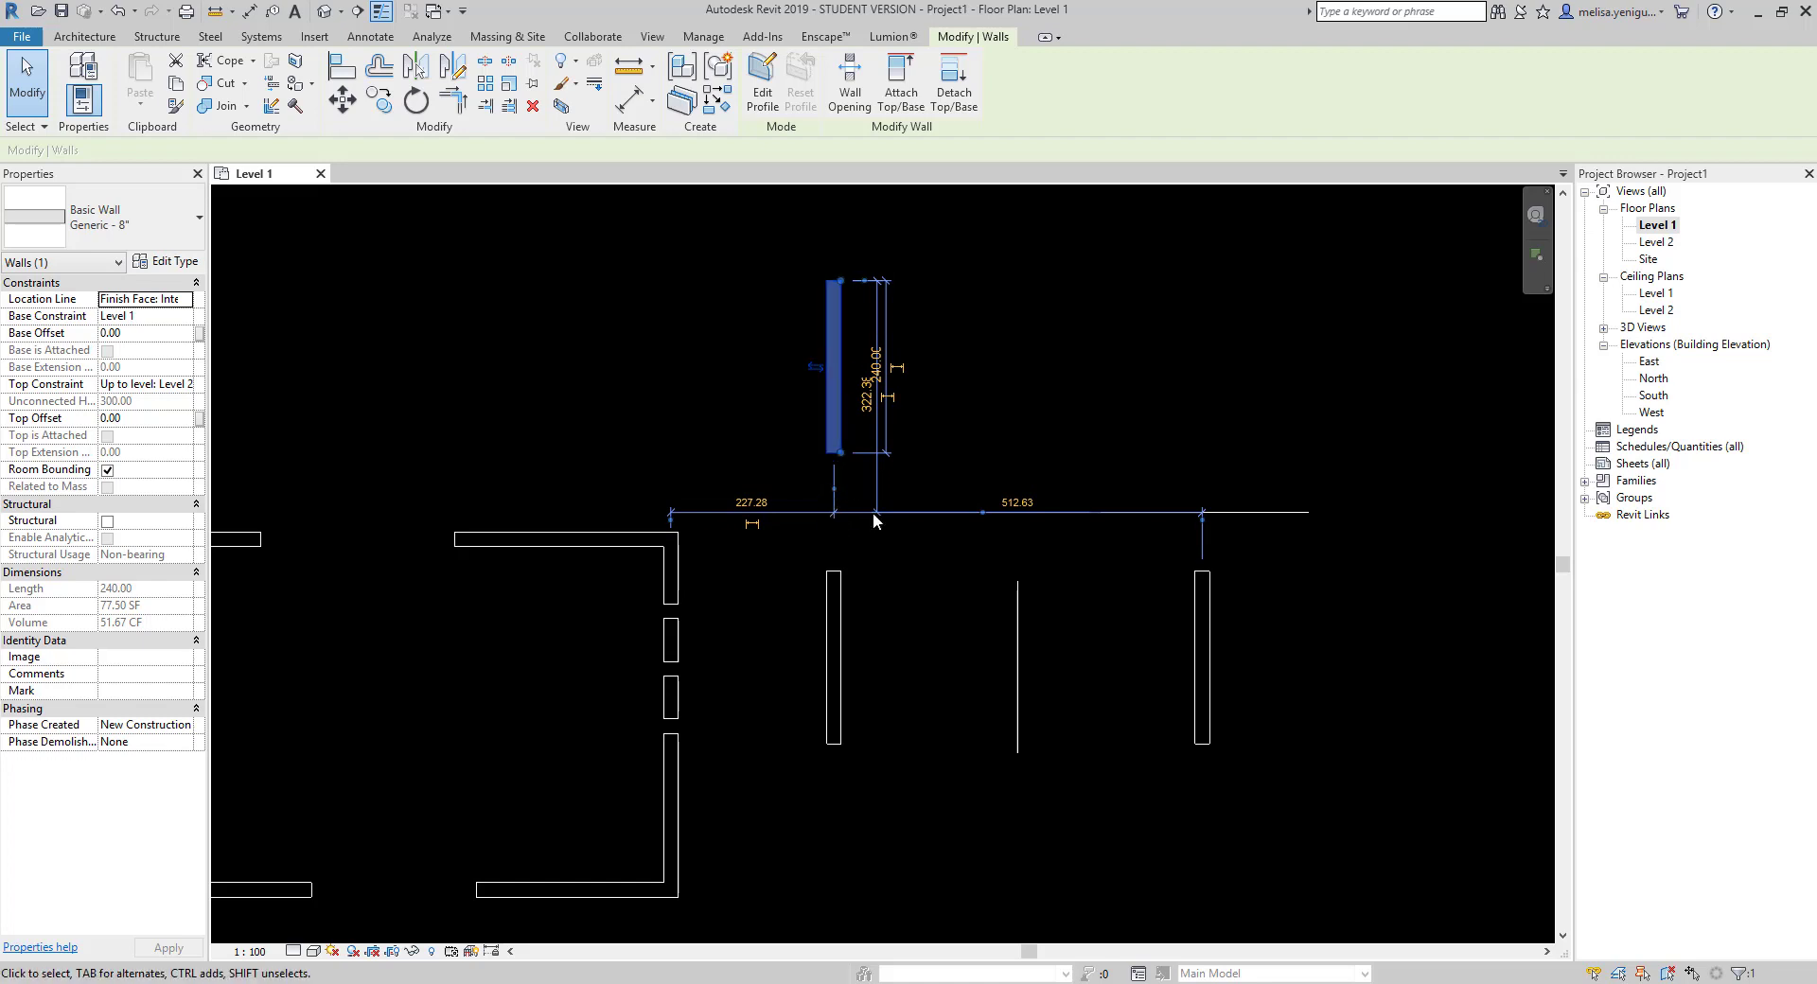
scroll(853, 548, "up", 2)
scroll(842, 558, "up", 2)
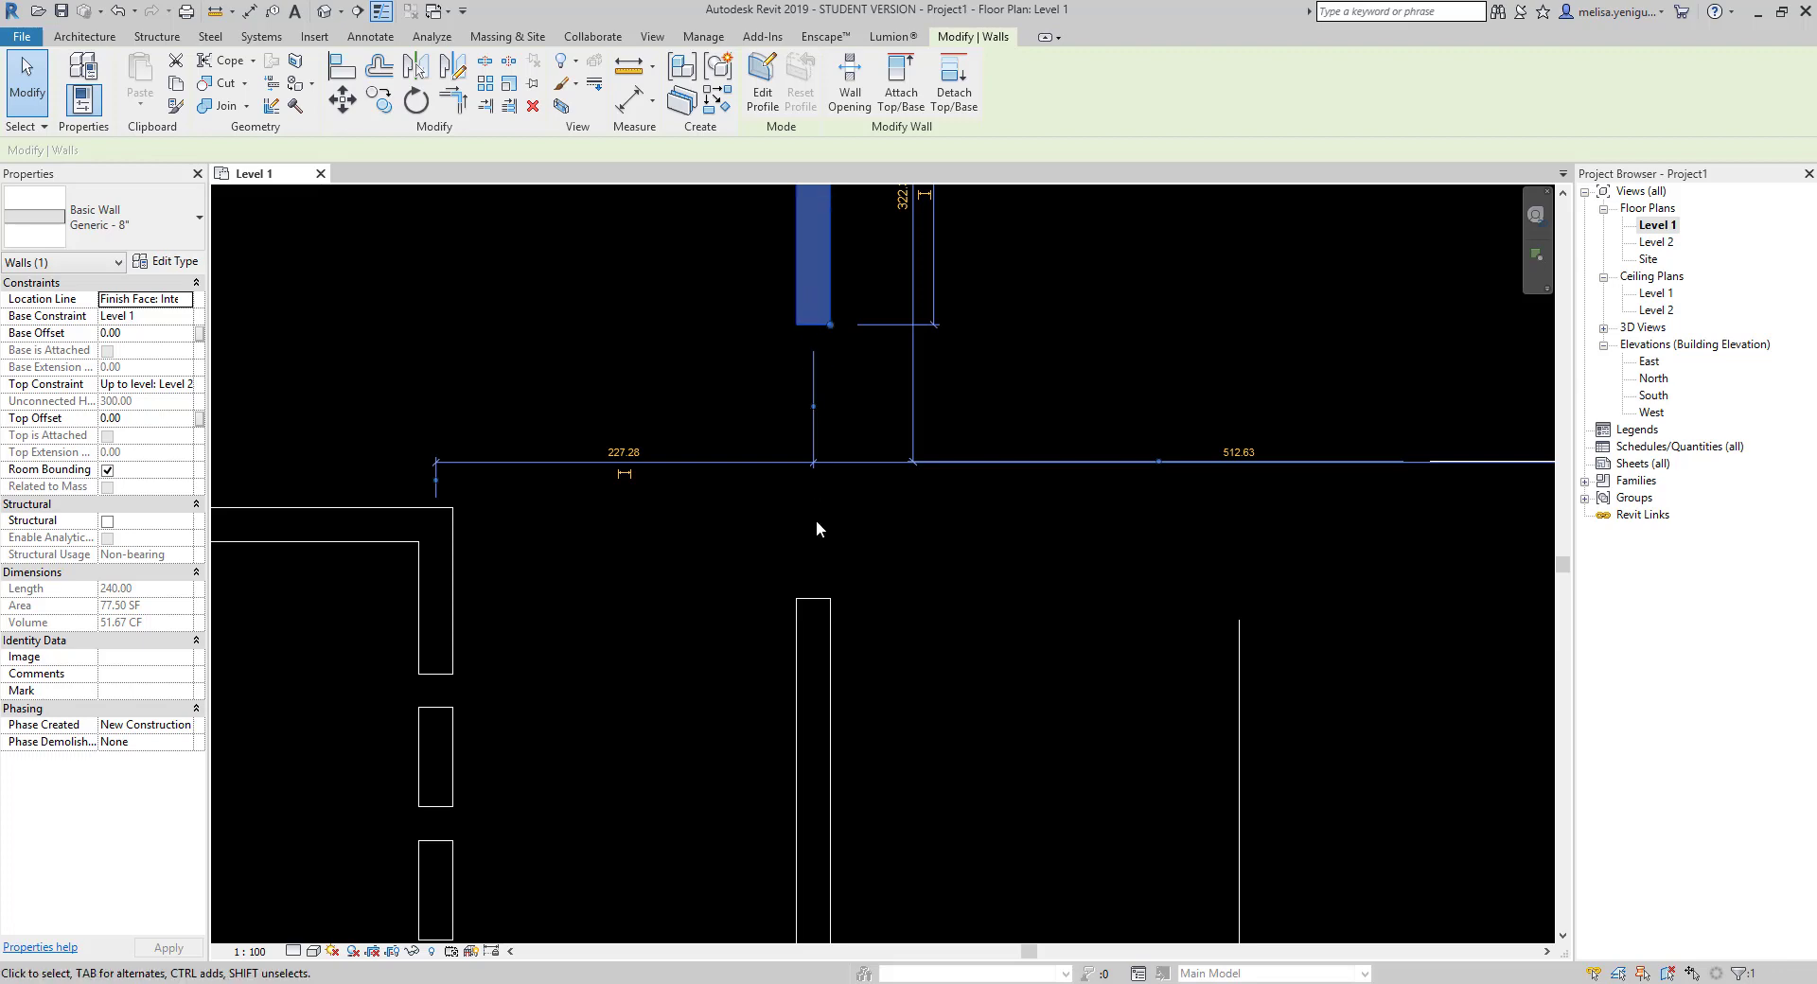
scroll(850, 587, "down", 2)
scroll(850, 587, "down", 2)
- Delete the right-hand test walls and detail lines
left_click(841, 562)
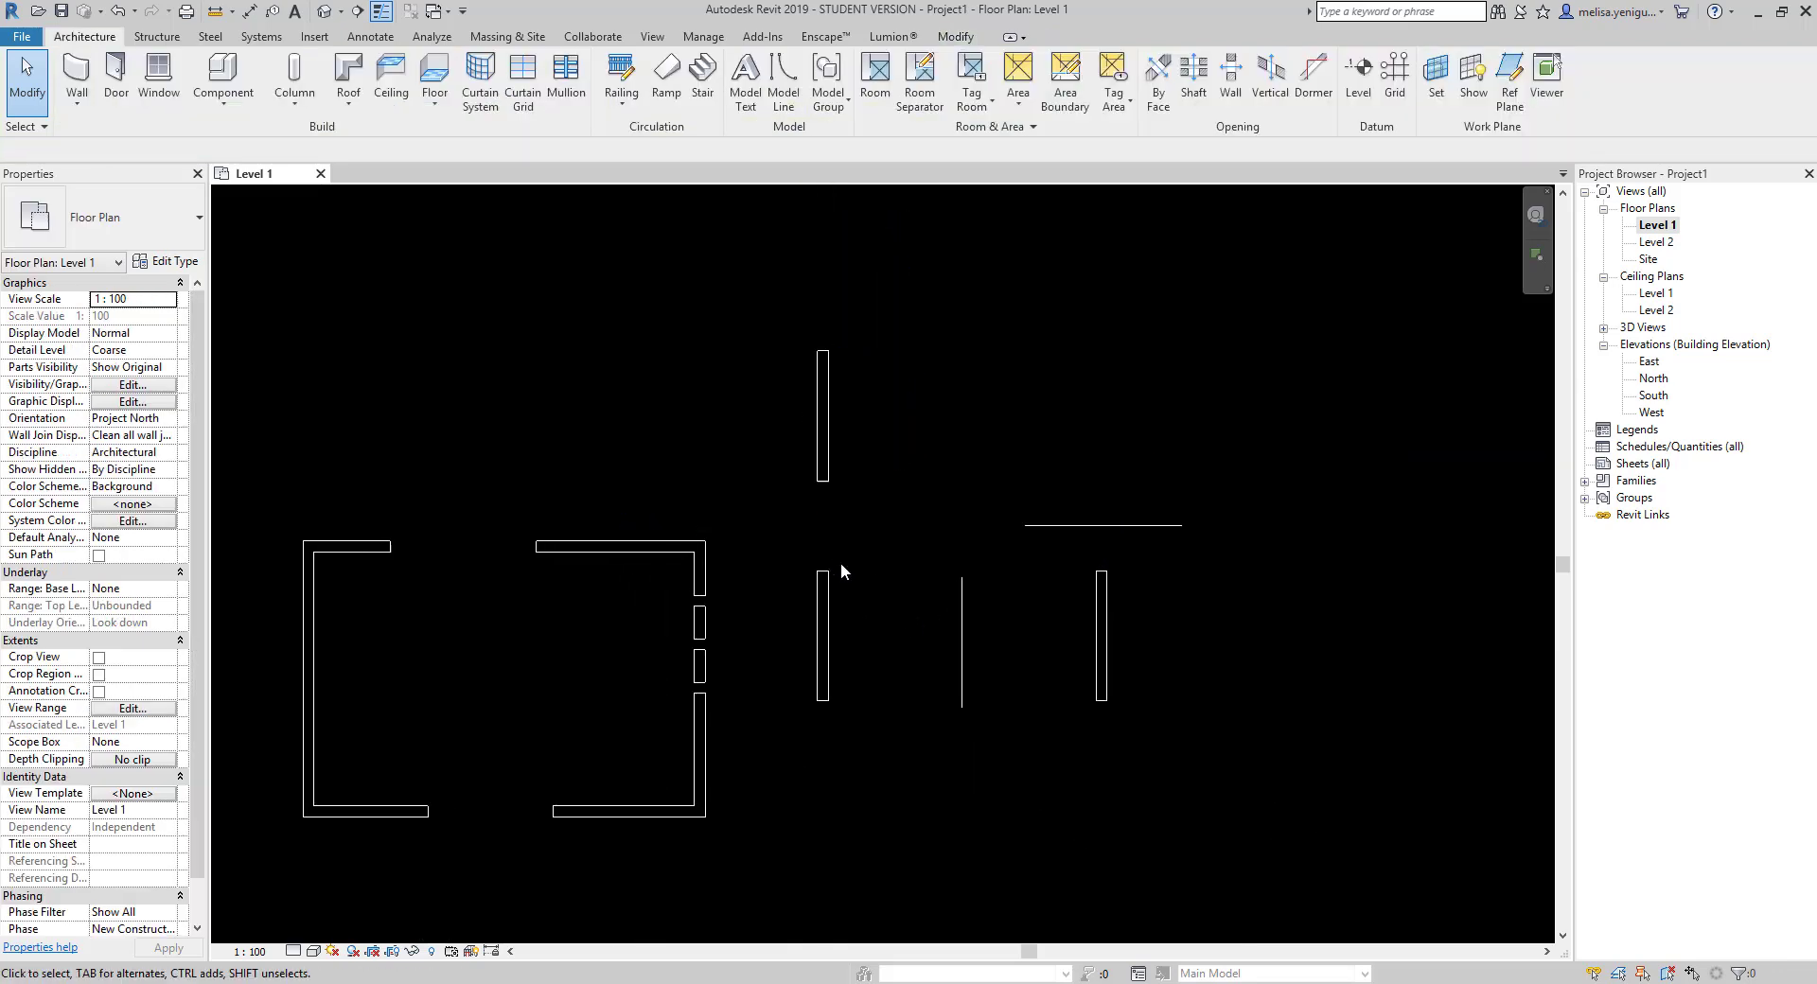
left_click_drag(1052, 503, 939, 695)
key("Delete")
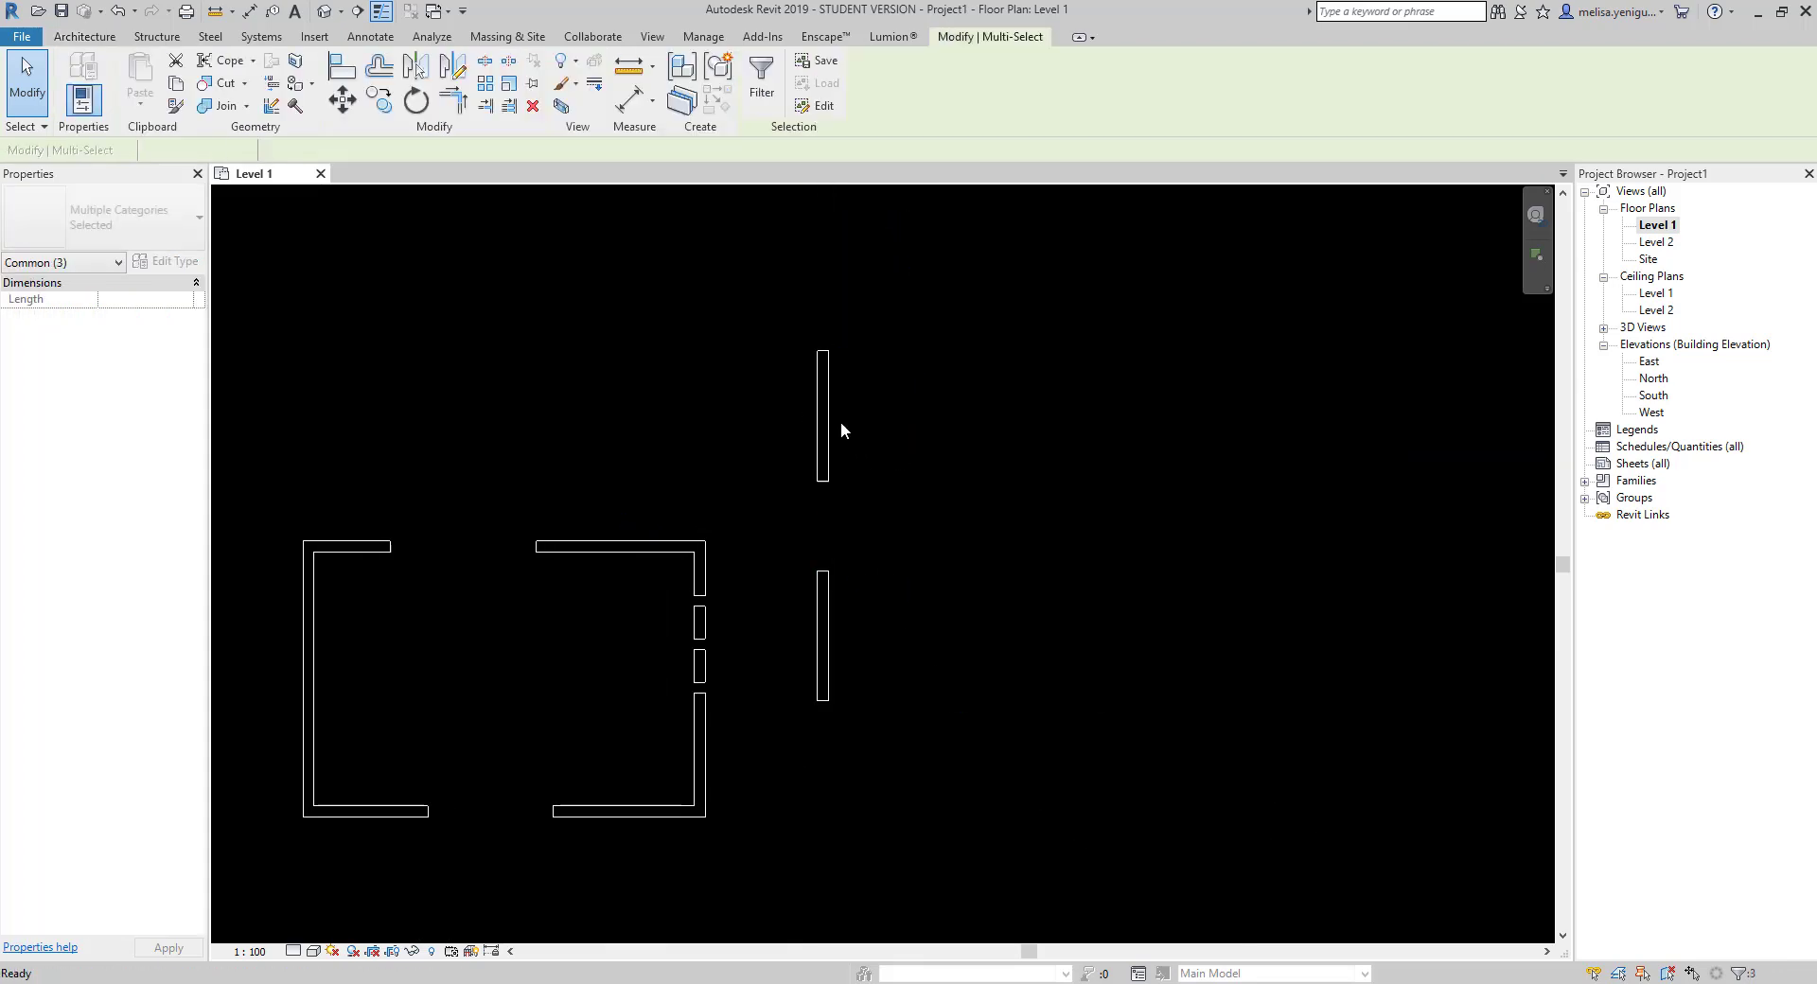
left_click(840, 422)
key("Delete")
middle_click_drag(821, 611, 863, 559)
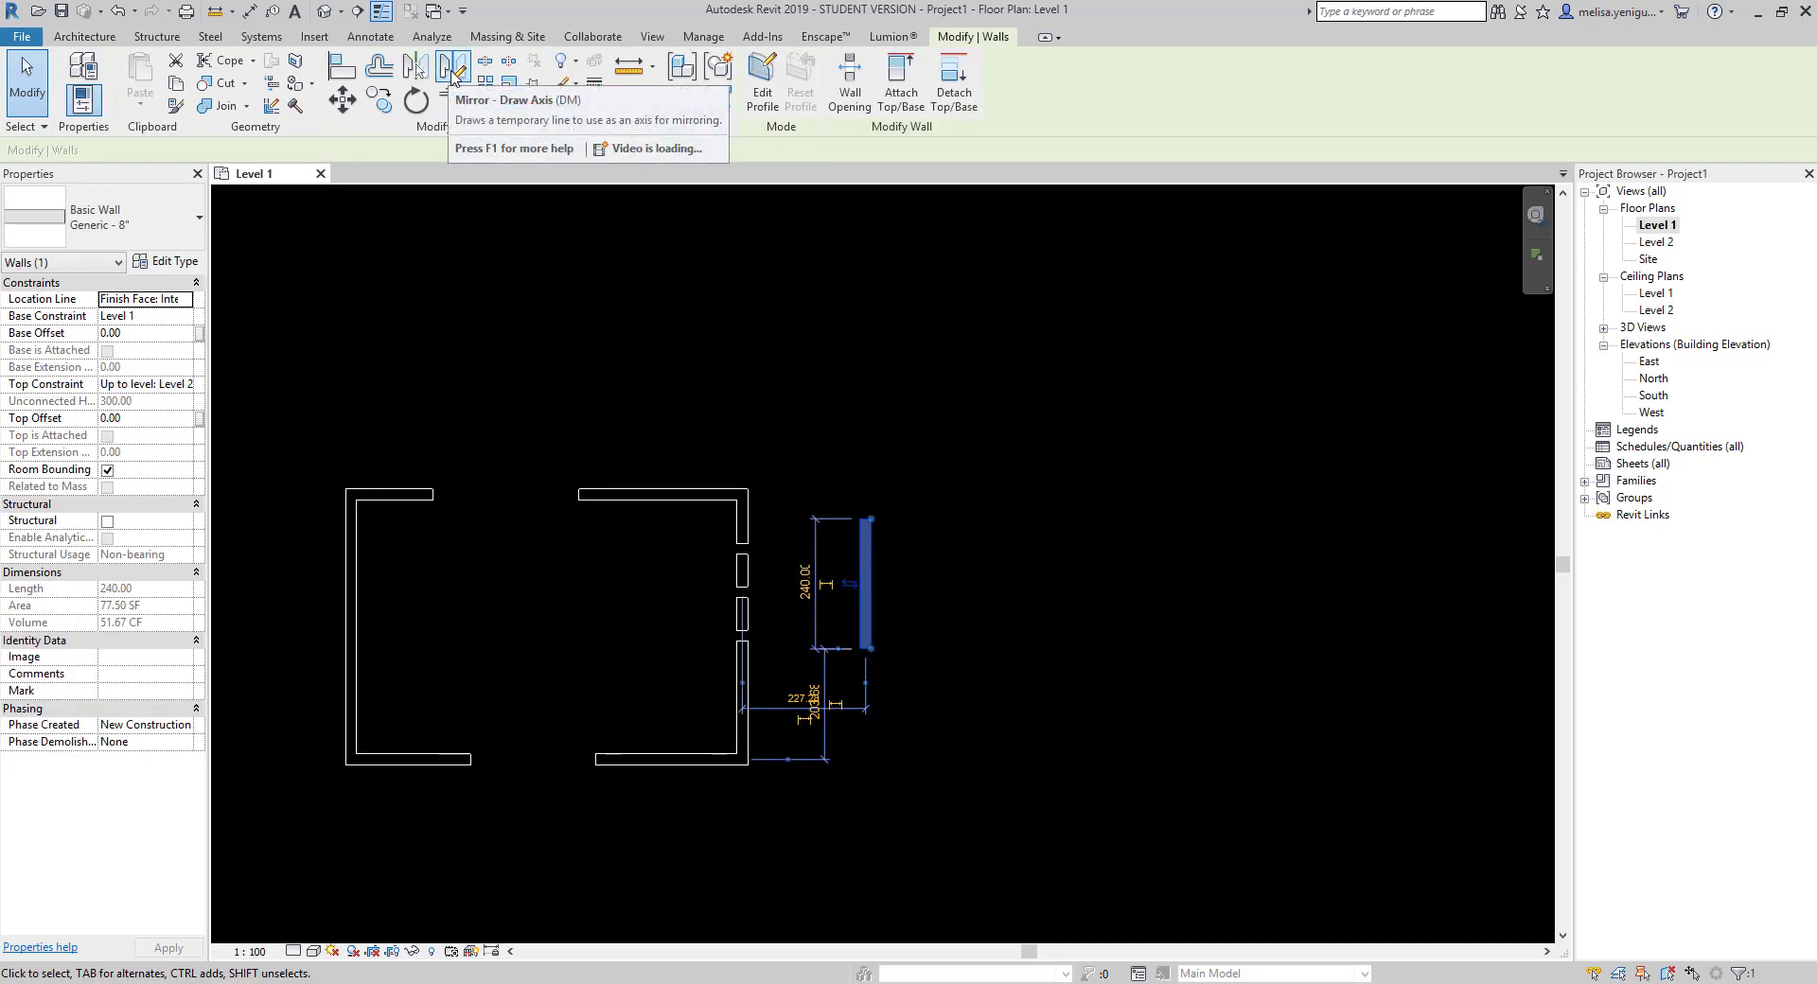
- Mirror a wall copy across a vertical axis drawn 150 right of the wall
left_click(453, 76)
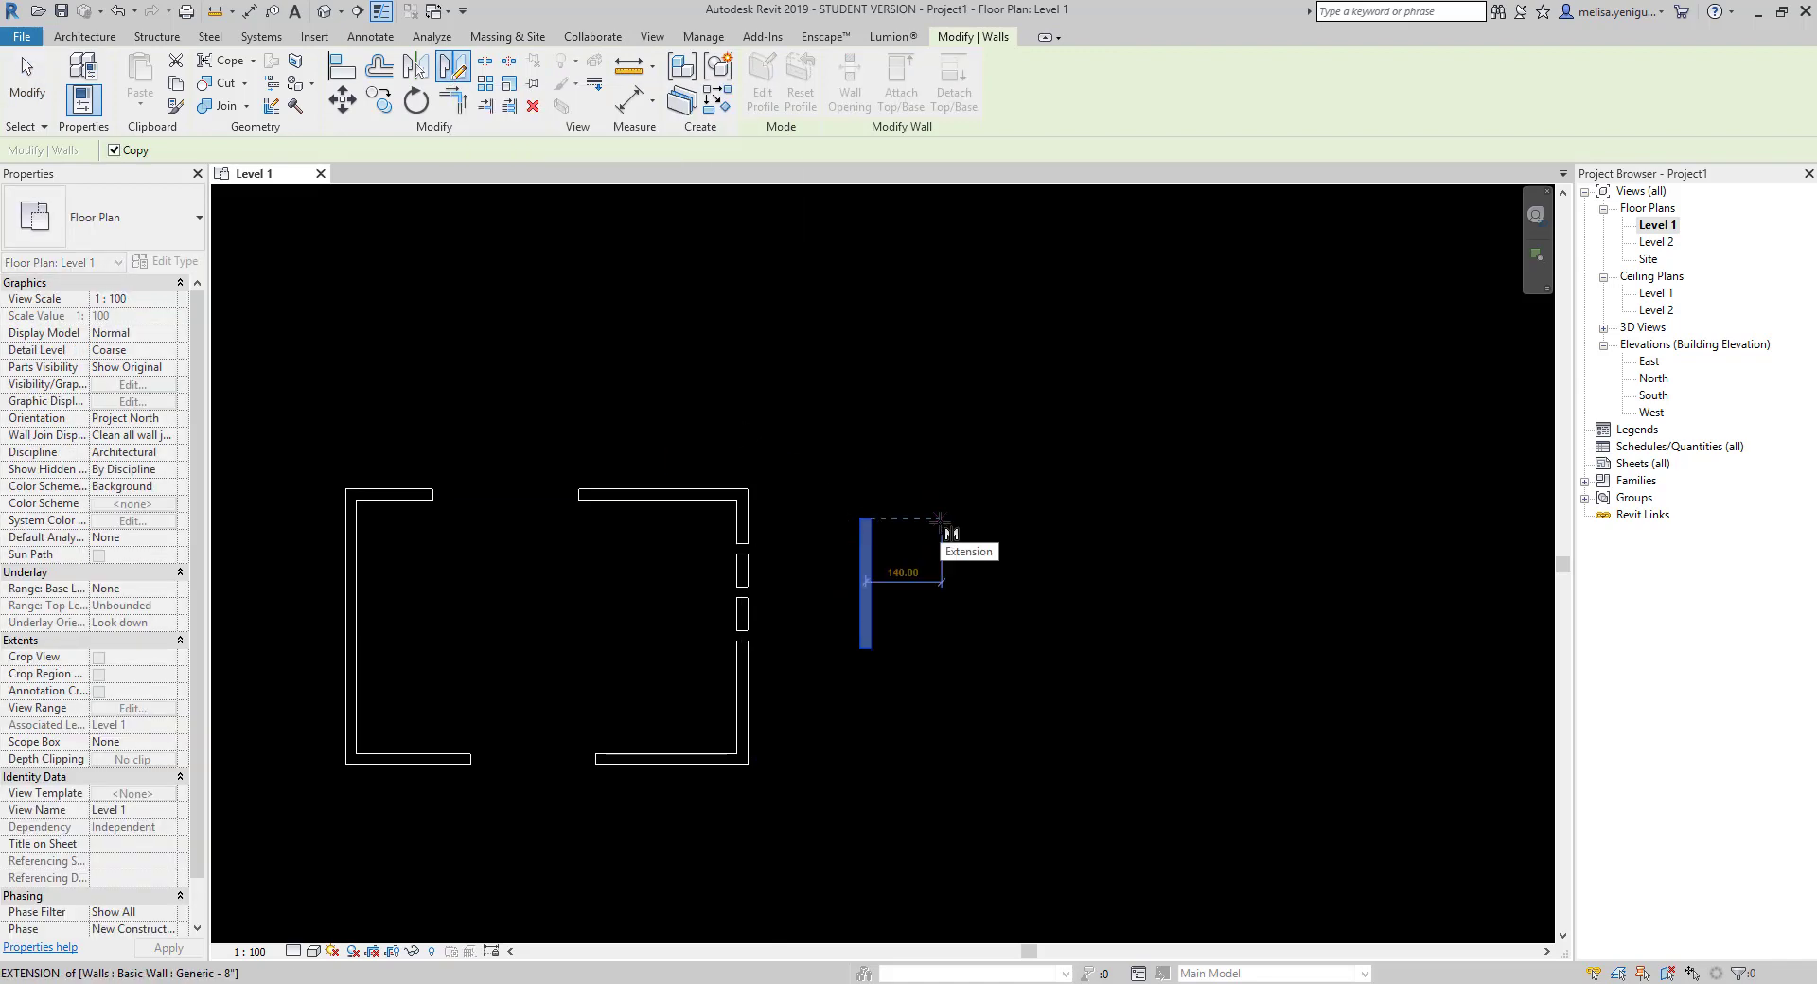
scroll(937, 518, "up", 2)
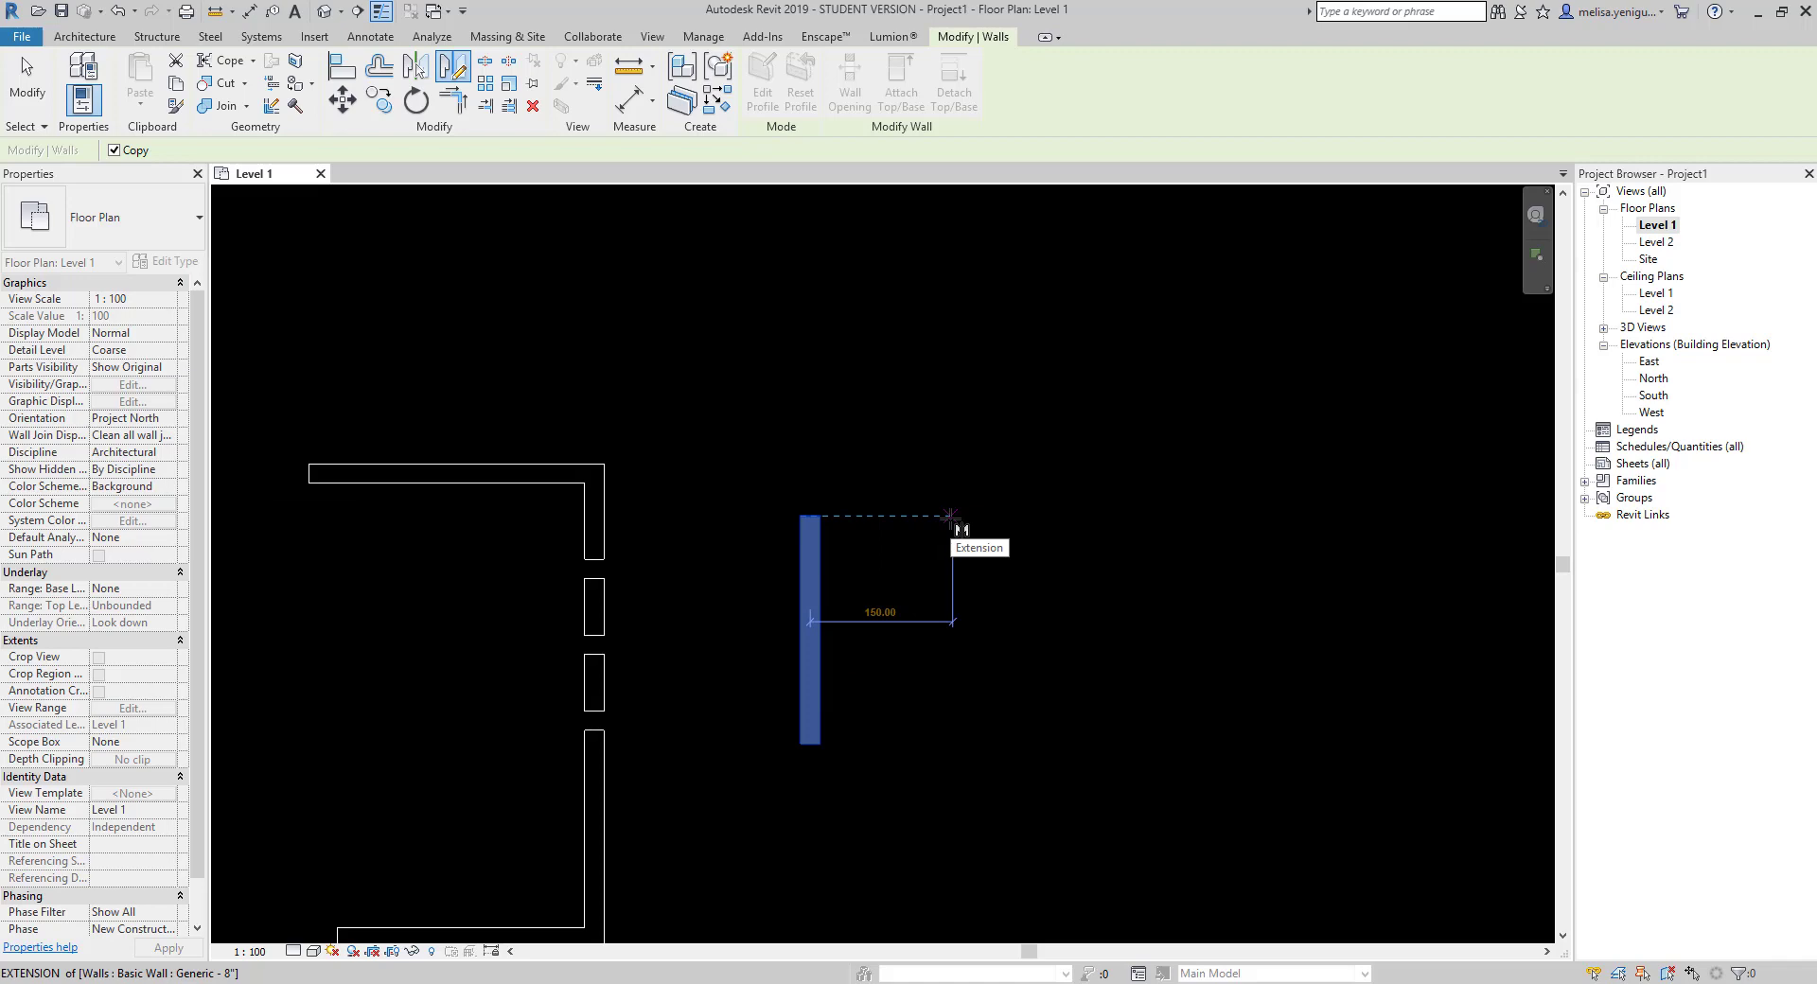
left_click(952, 516)
scroll(952, 483, "down", 2)
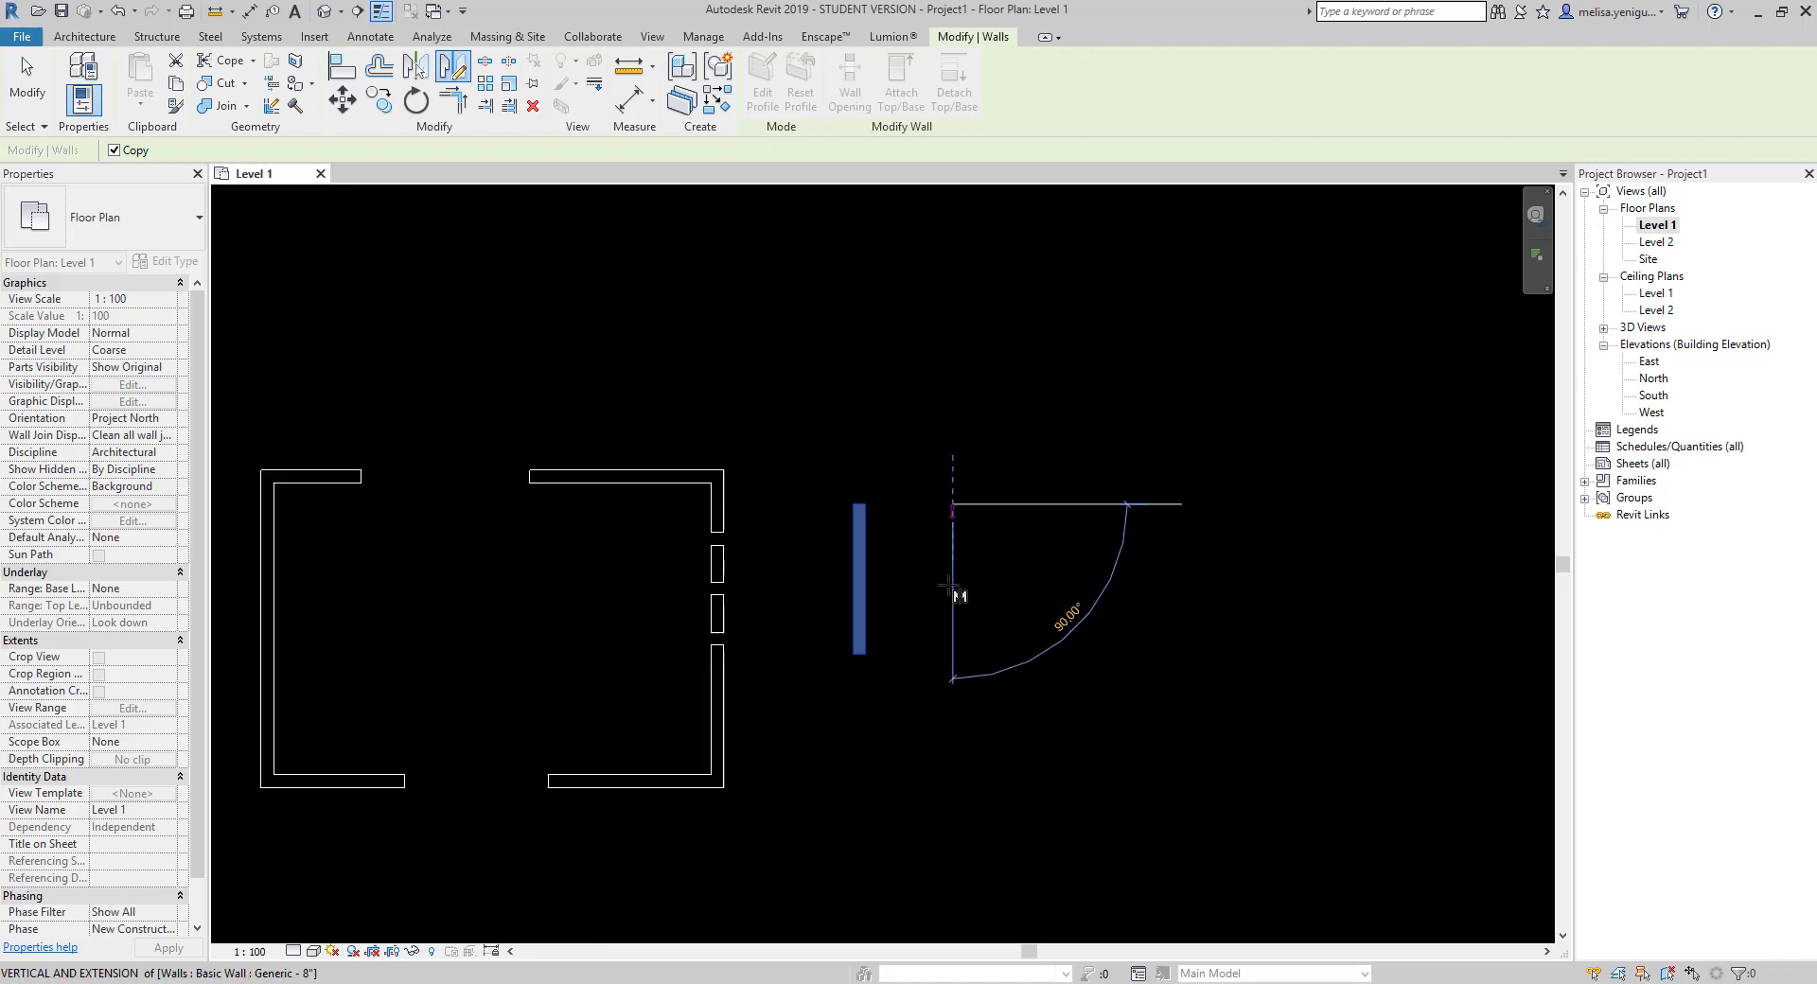
left_click(953, 655)
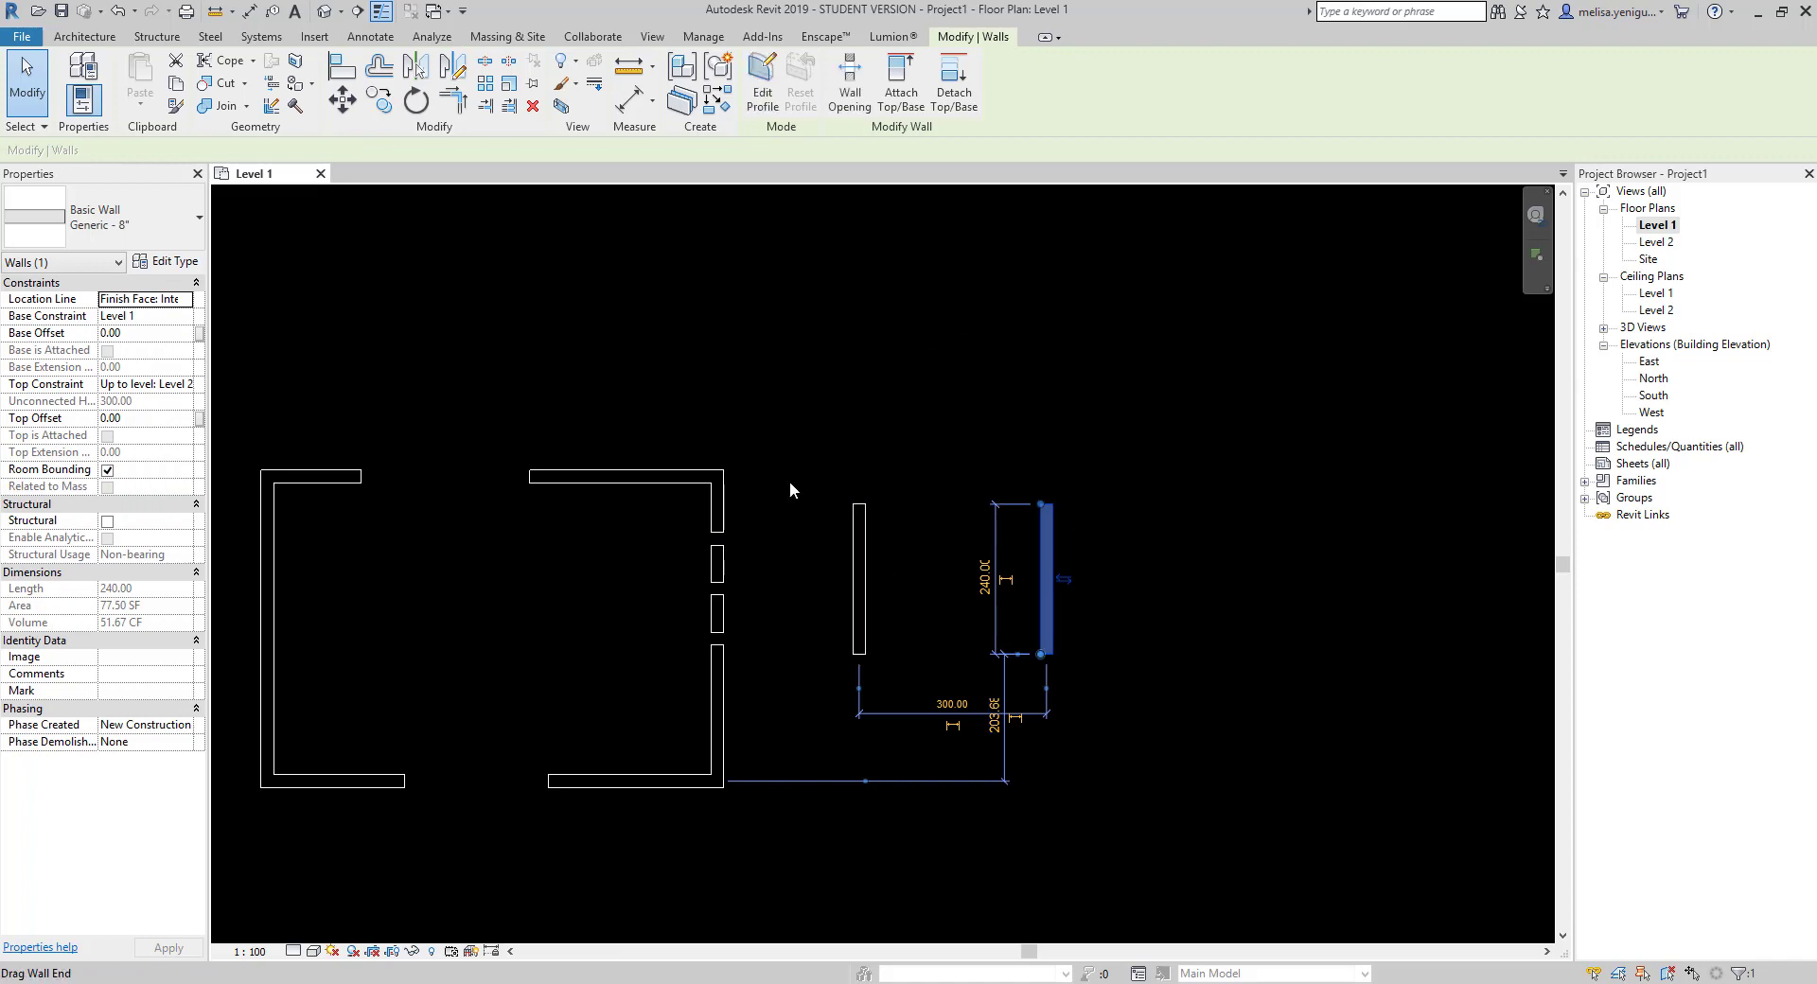
- Mirror a wall copy across a horizontal axis drawn above it, then deselect
left_click(452, 64)
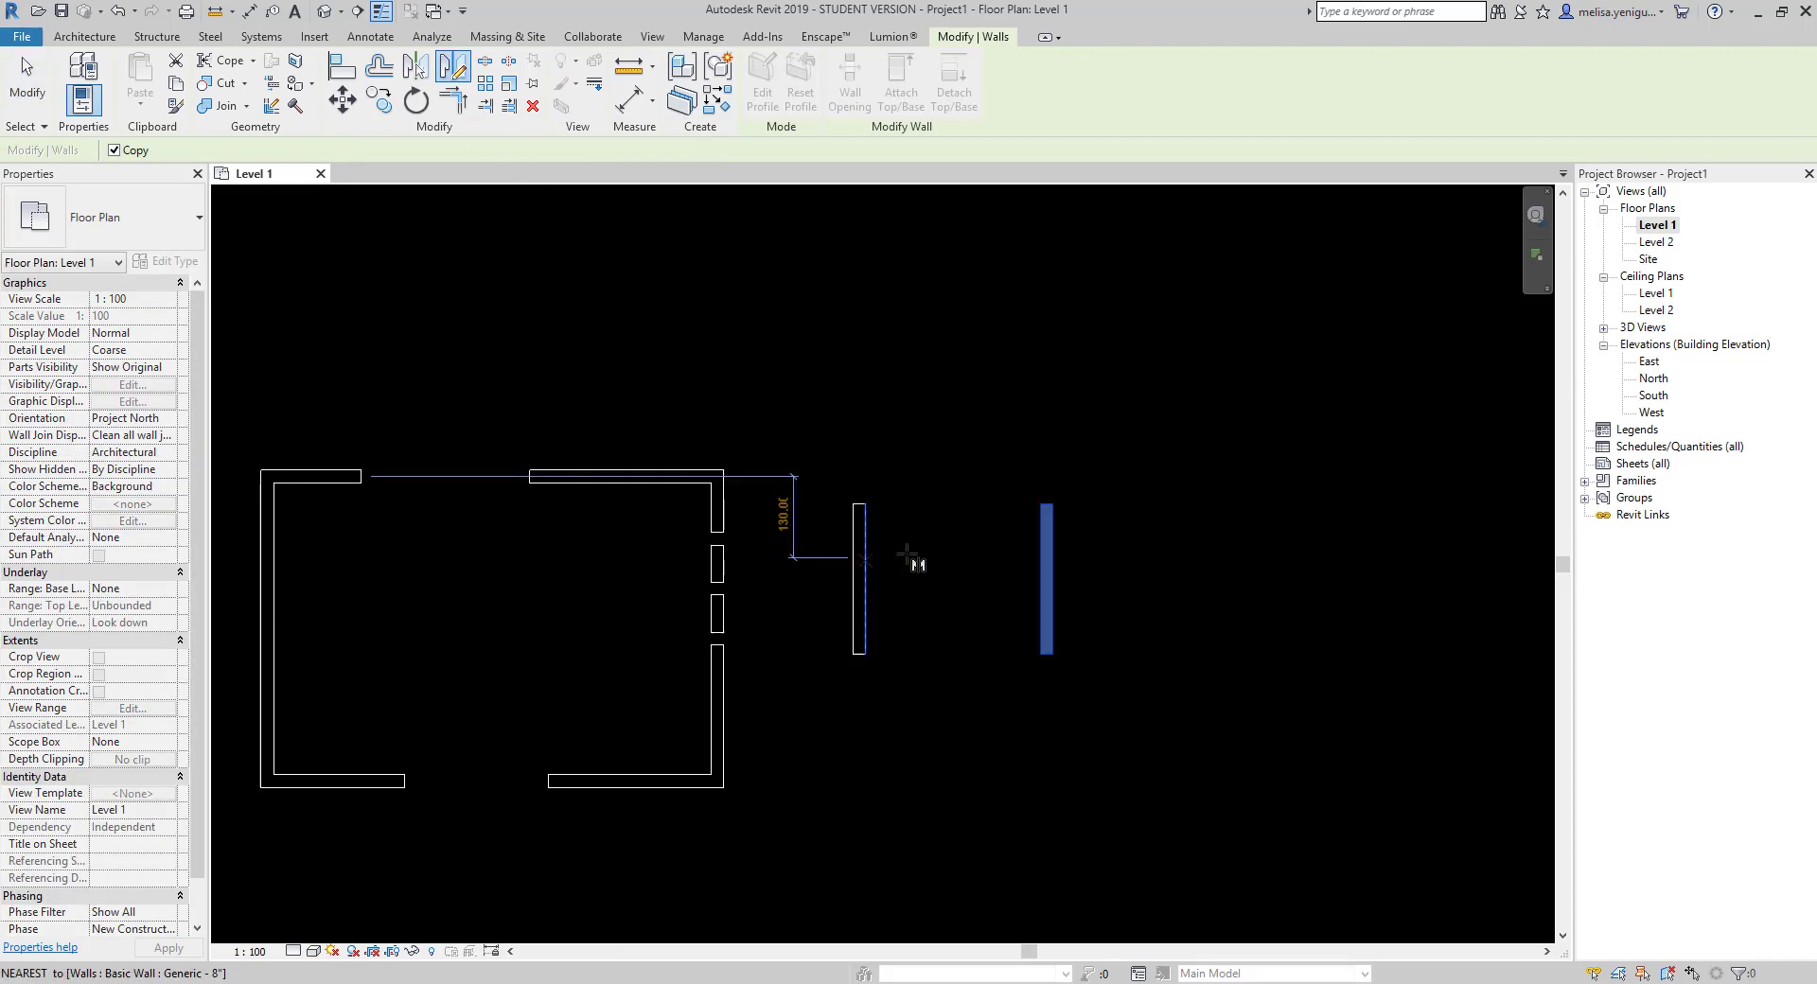
left_click(1045, 463)
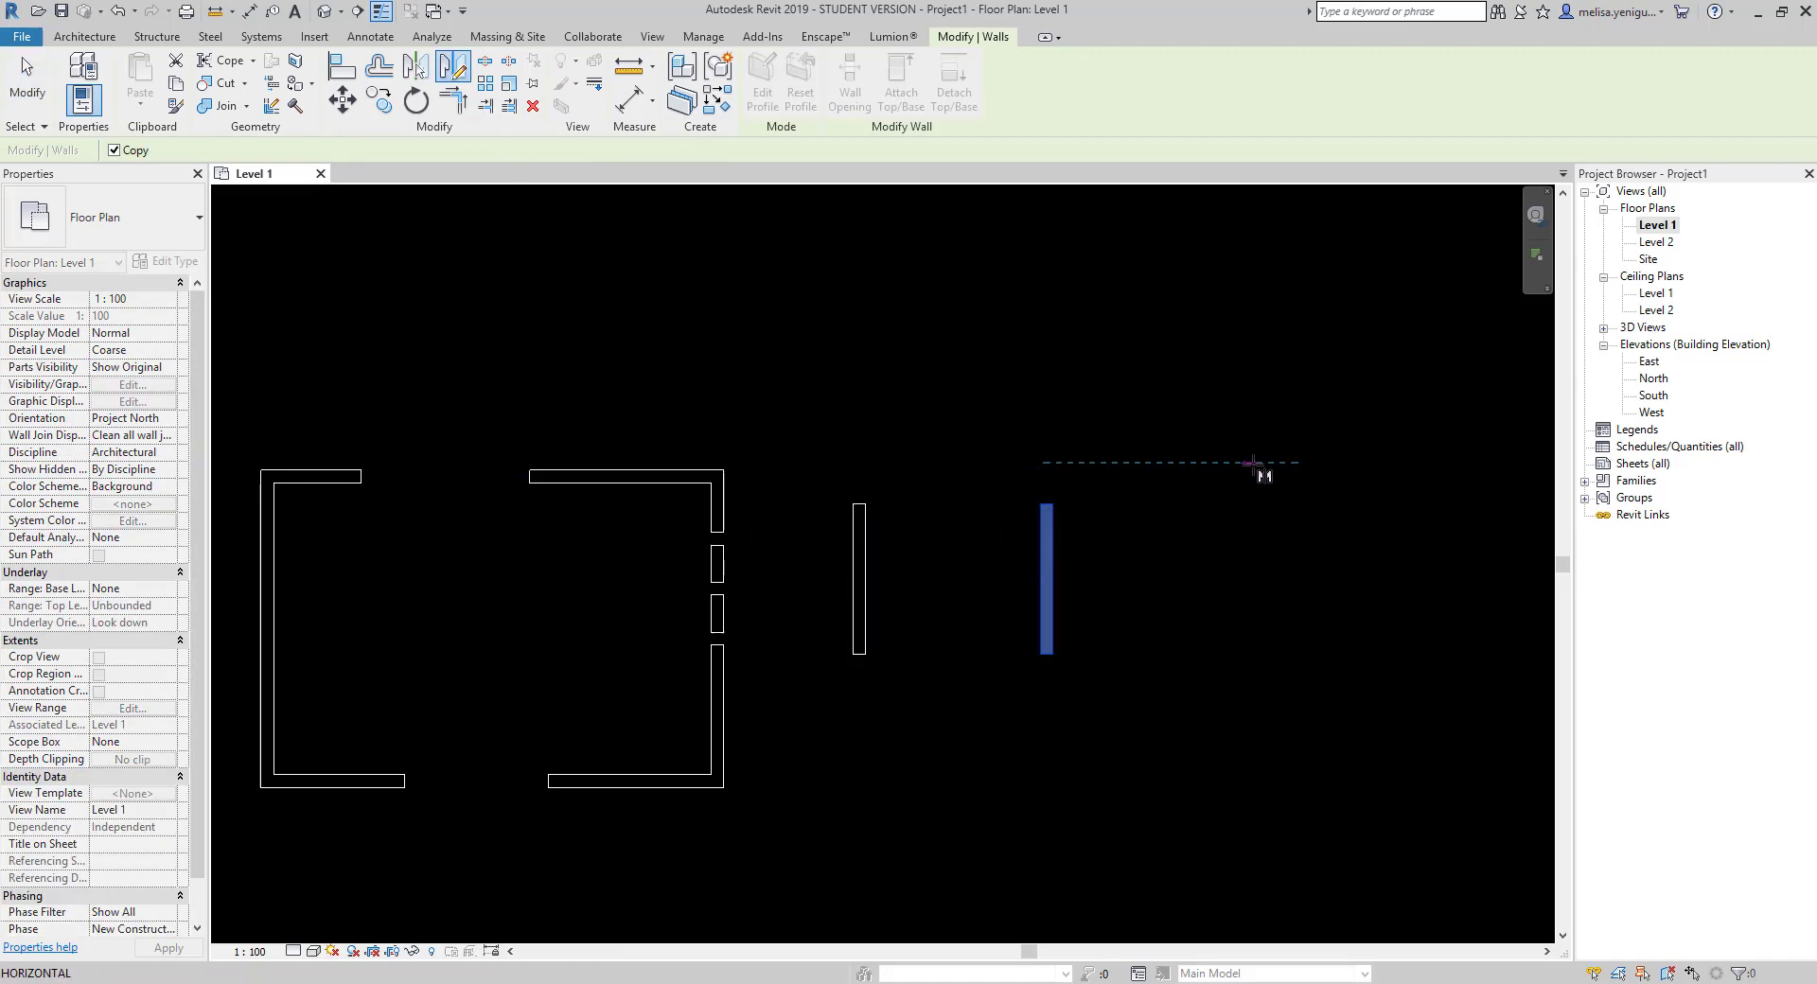
left_click(1252, 463)
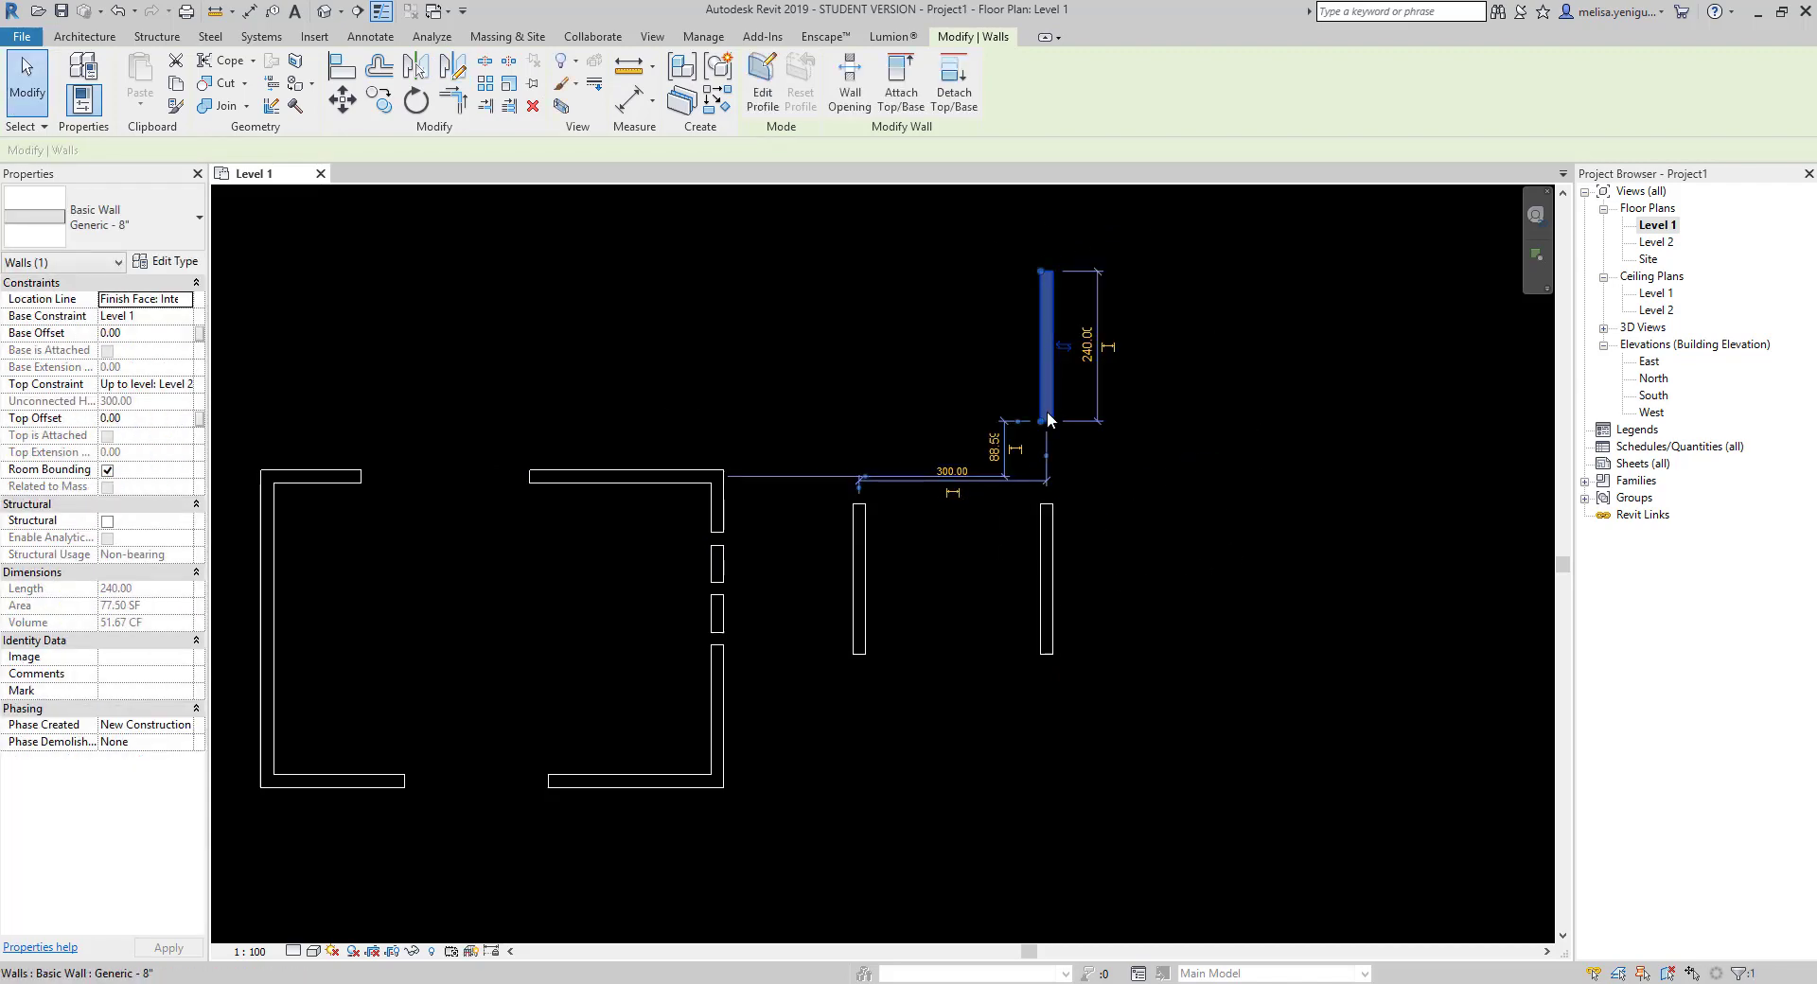
left_click(1099, 406)
scroll(1188, 501, "down", 3)
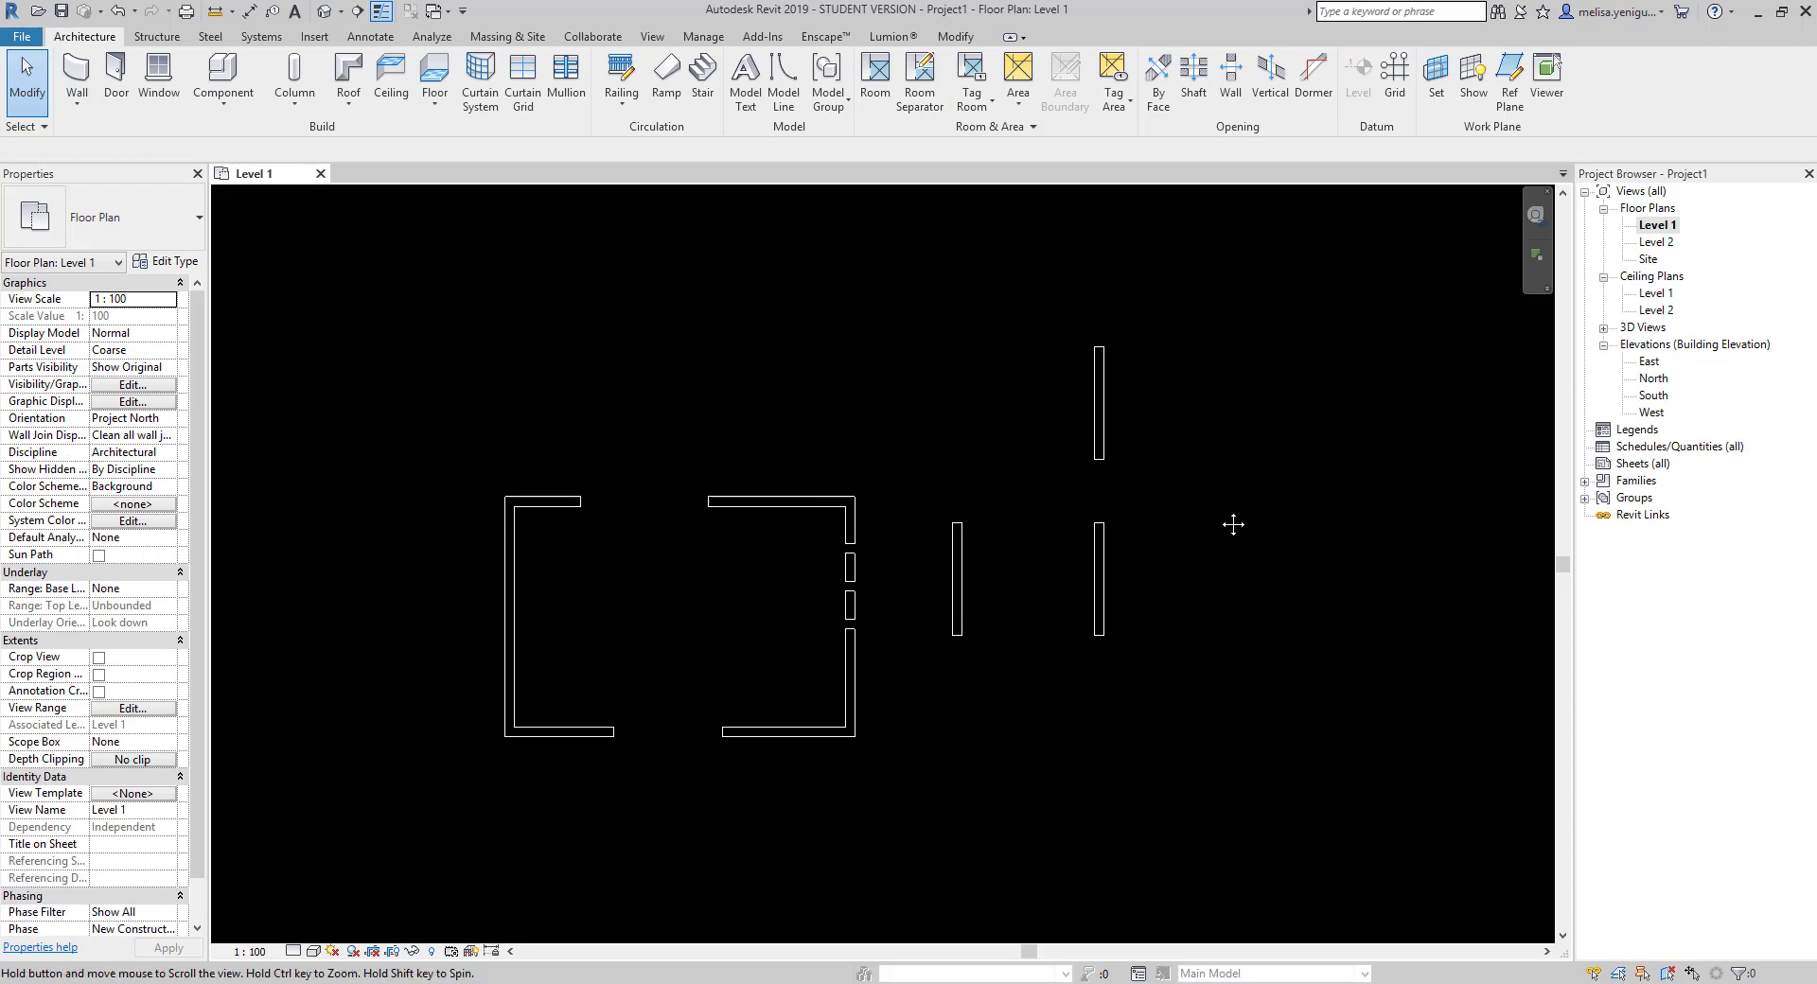
- Window-select and delete the two right-hand walls, then select the remaining free-standing wall
left_click_drag(1174, 322, 1053, 679)
key("Delete")
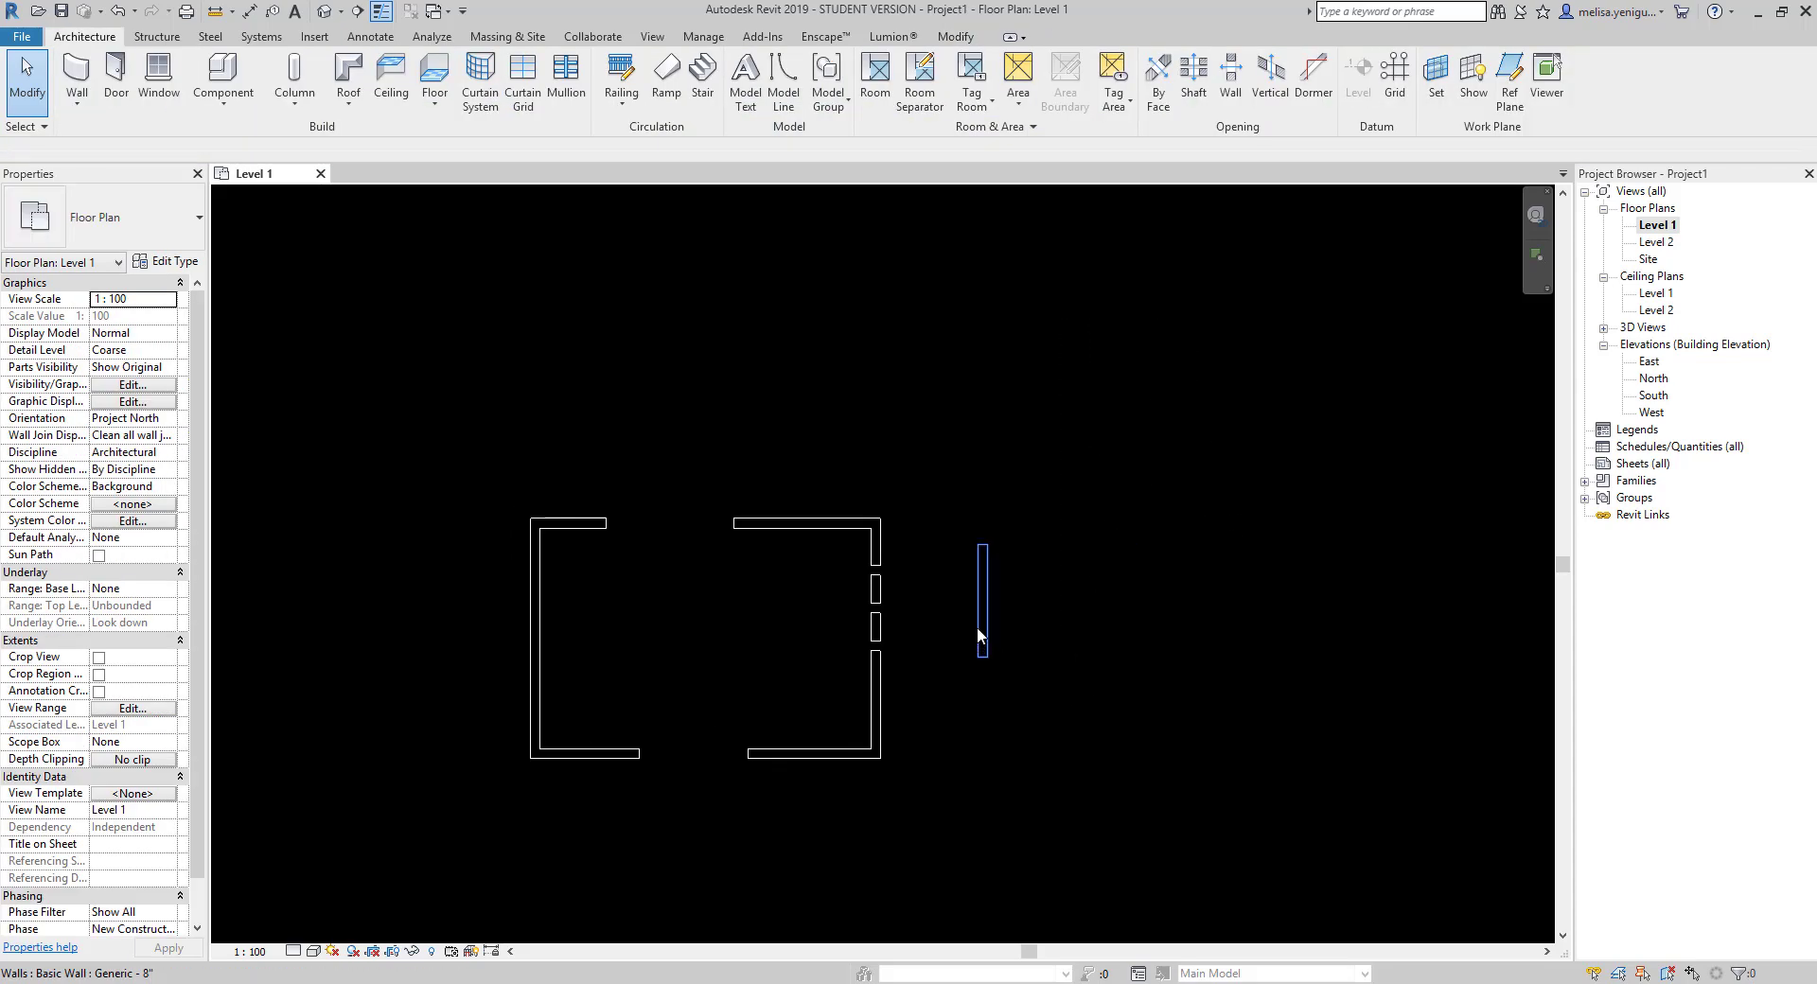
left_click(982, 620)
middle_click_drag(952, 606, 1084, 589)
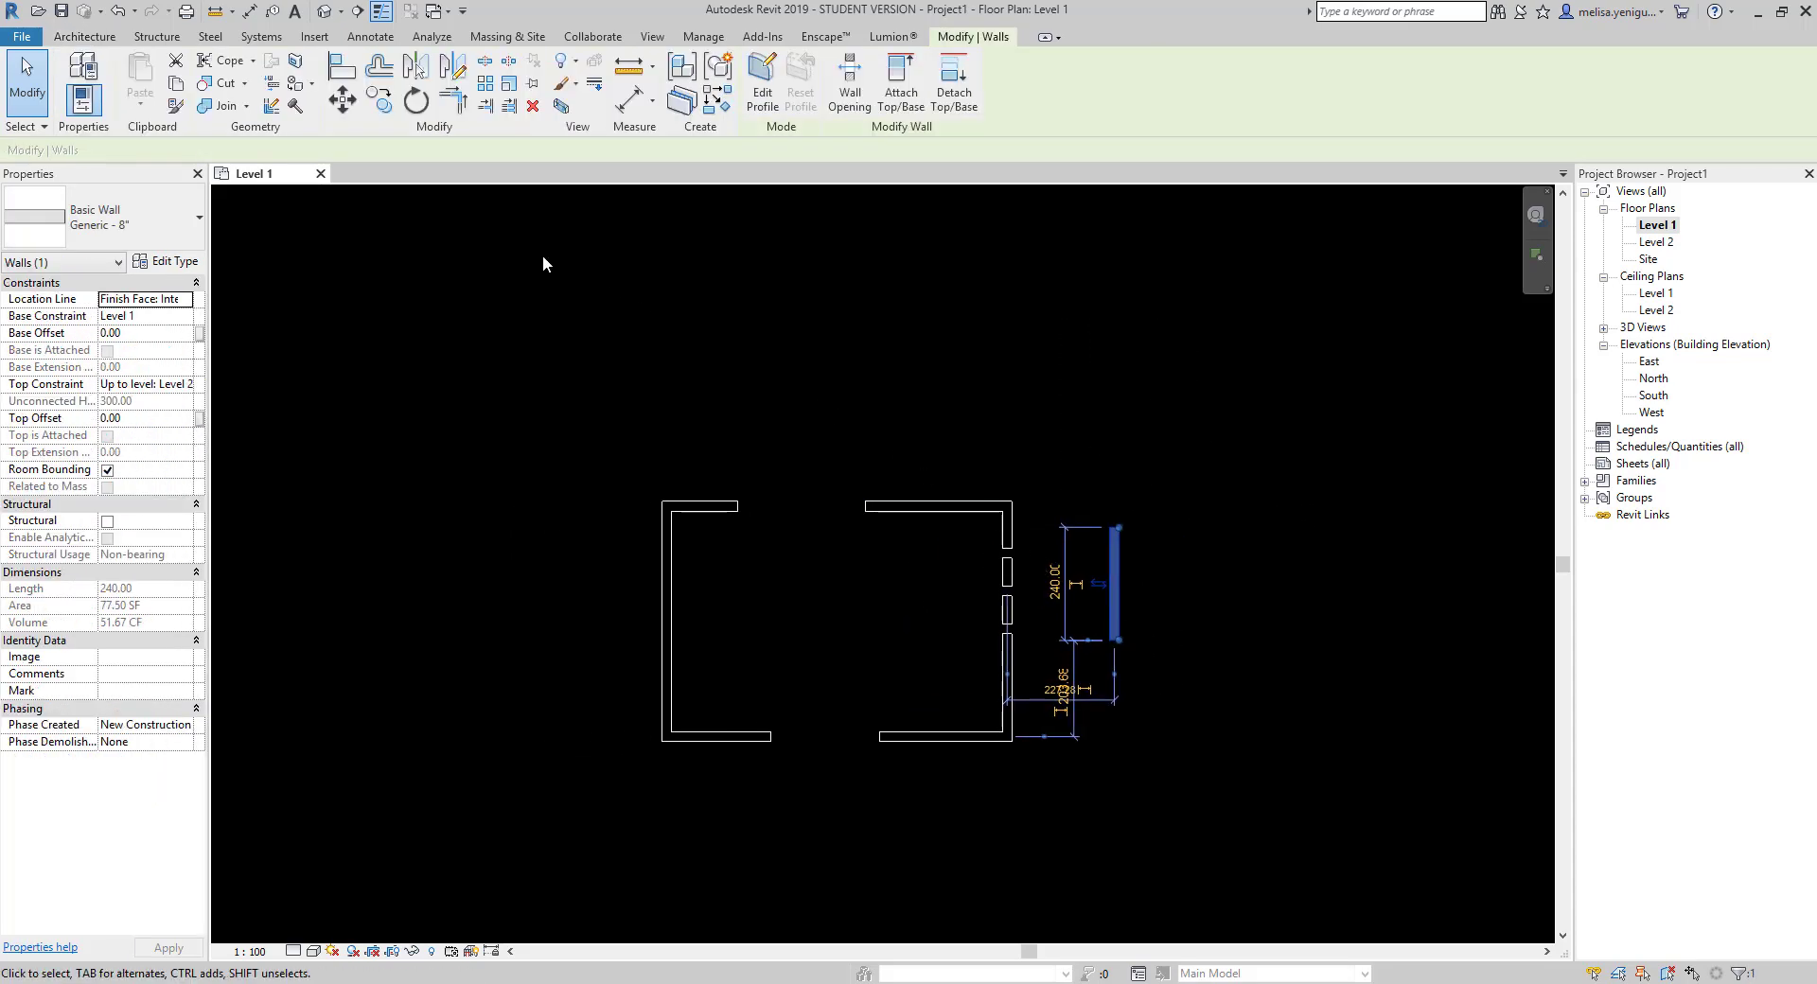
left_click(547, 217)
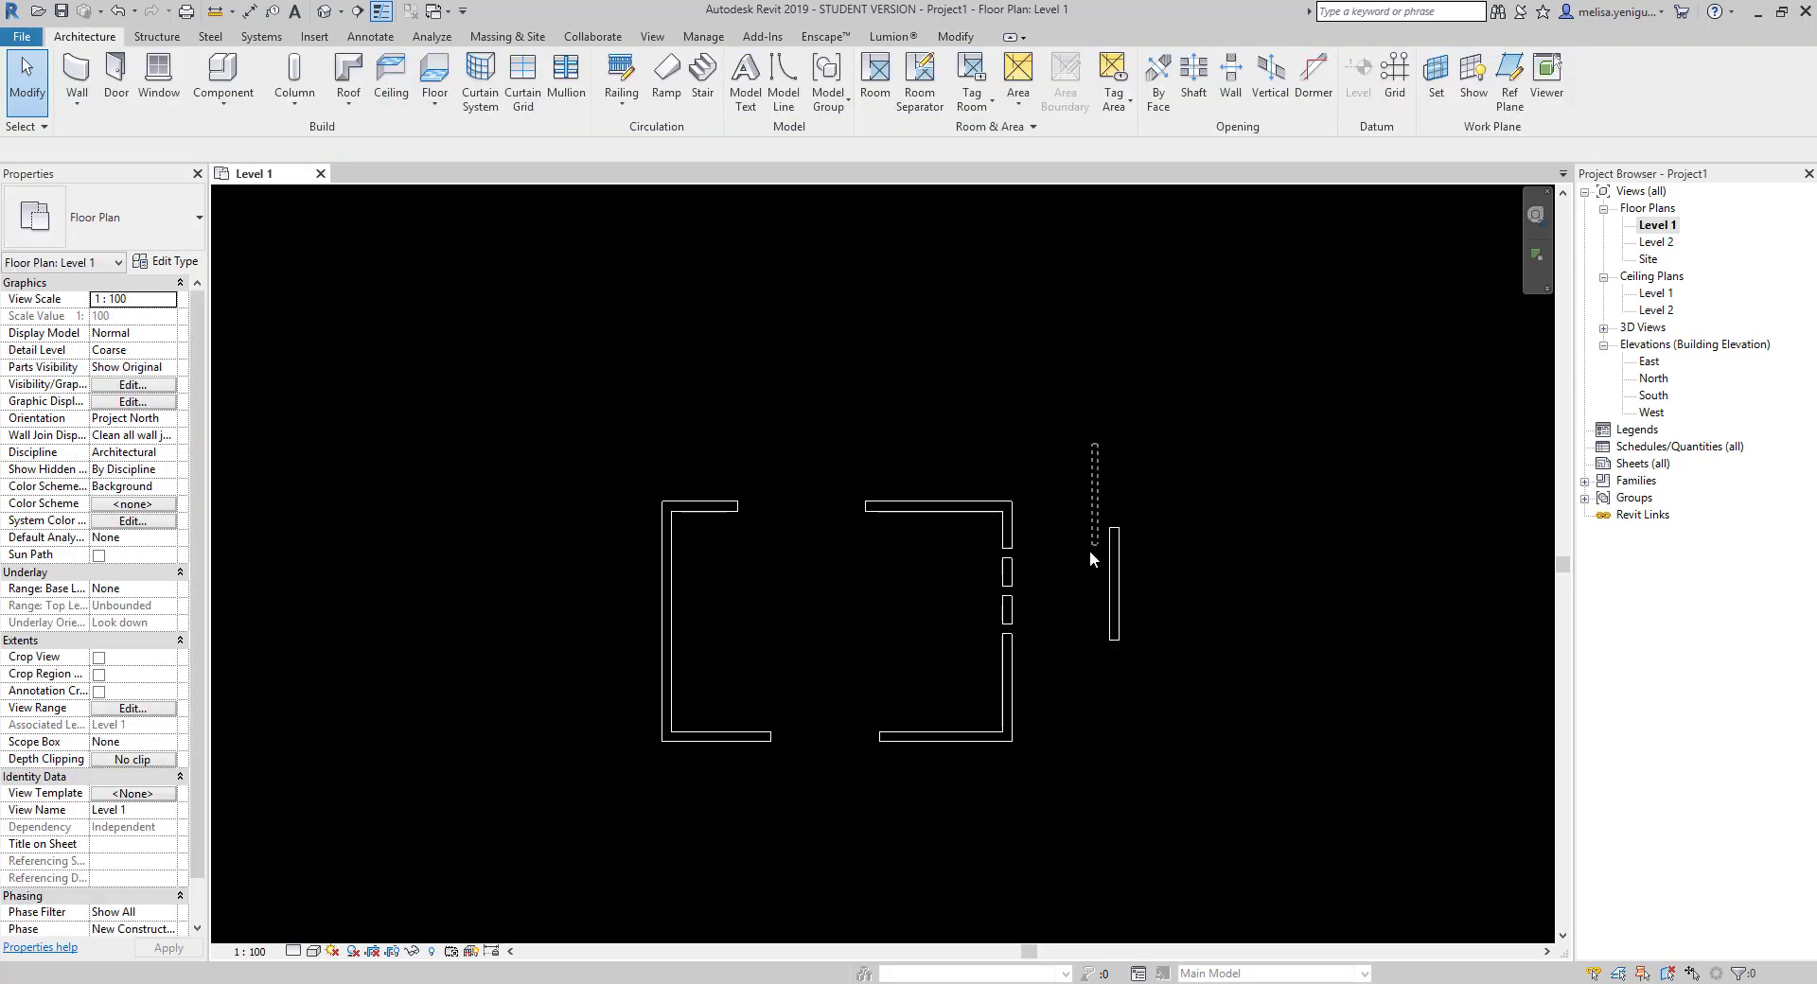
left_click(1114, 591)
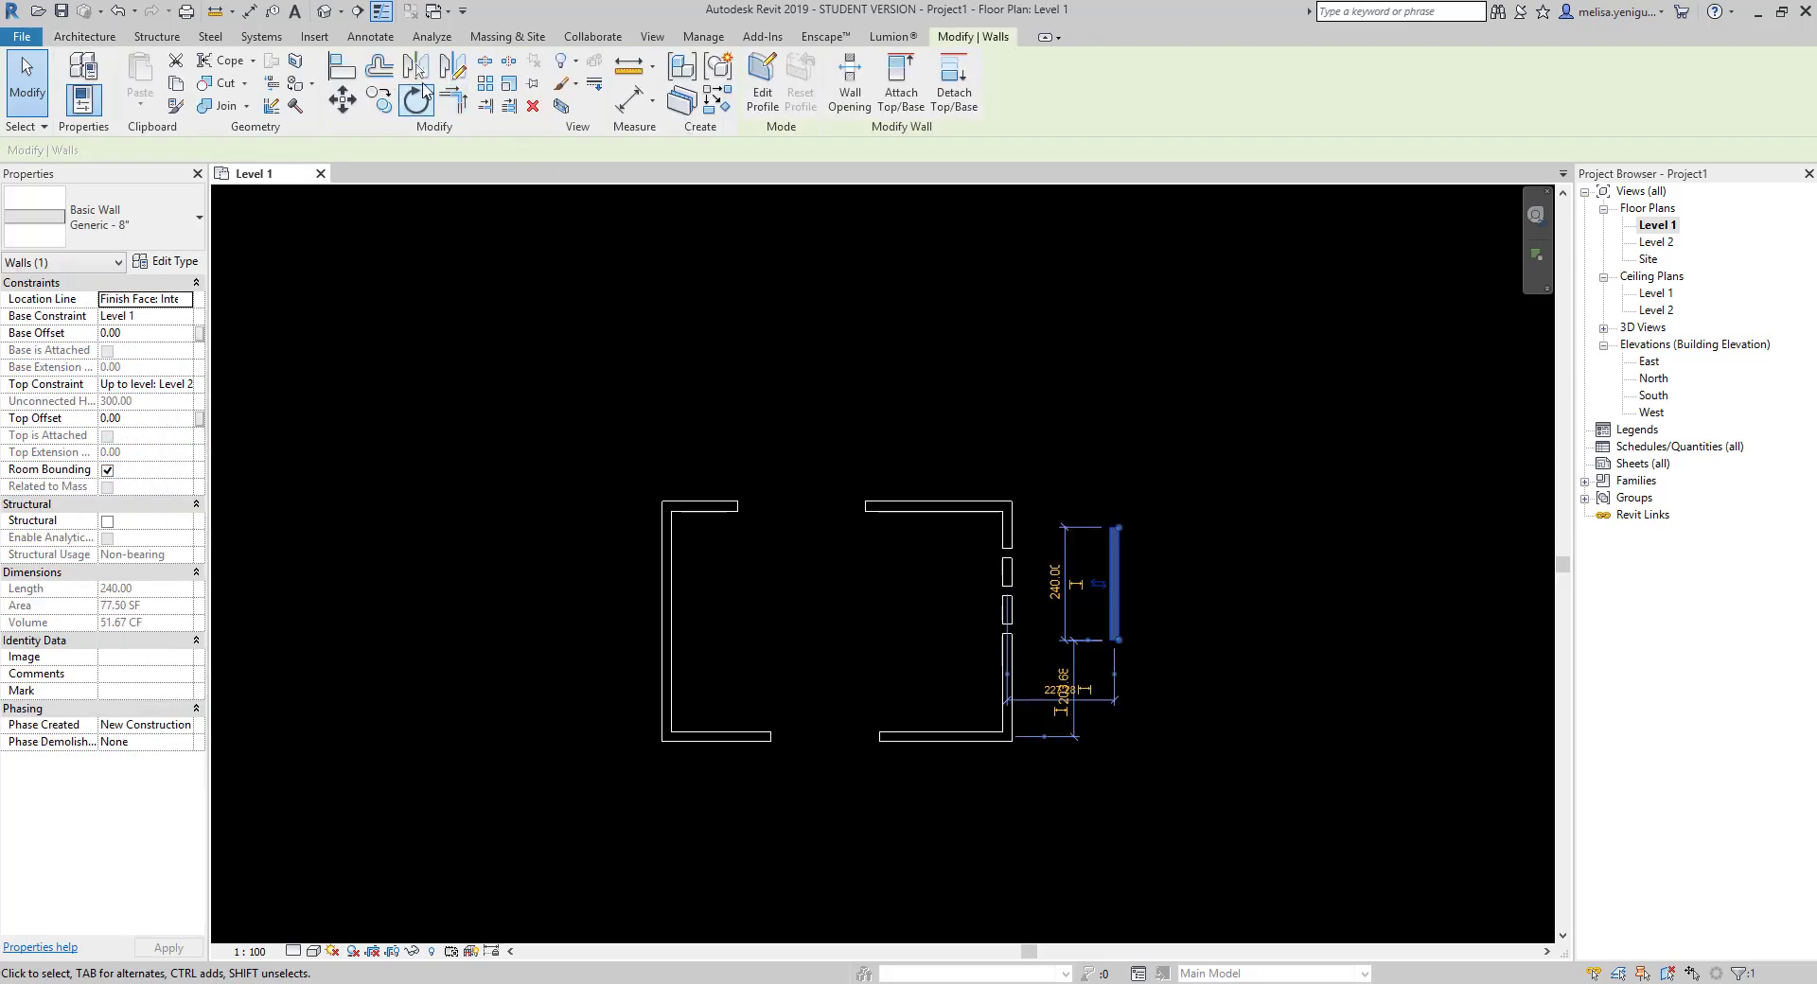
- Offset-copy the free-standing wall 380 to its right
left_click(378, 66)
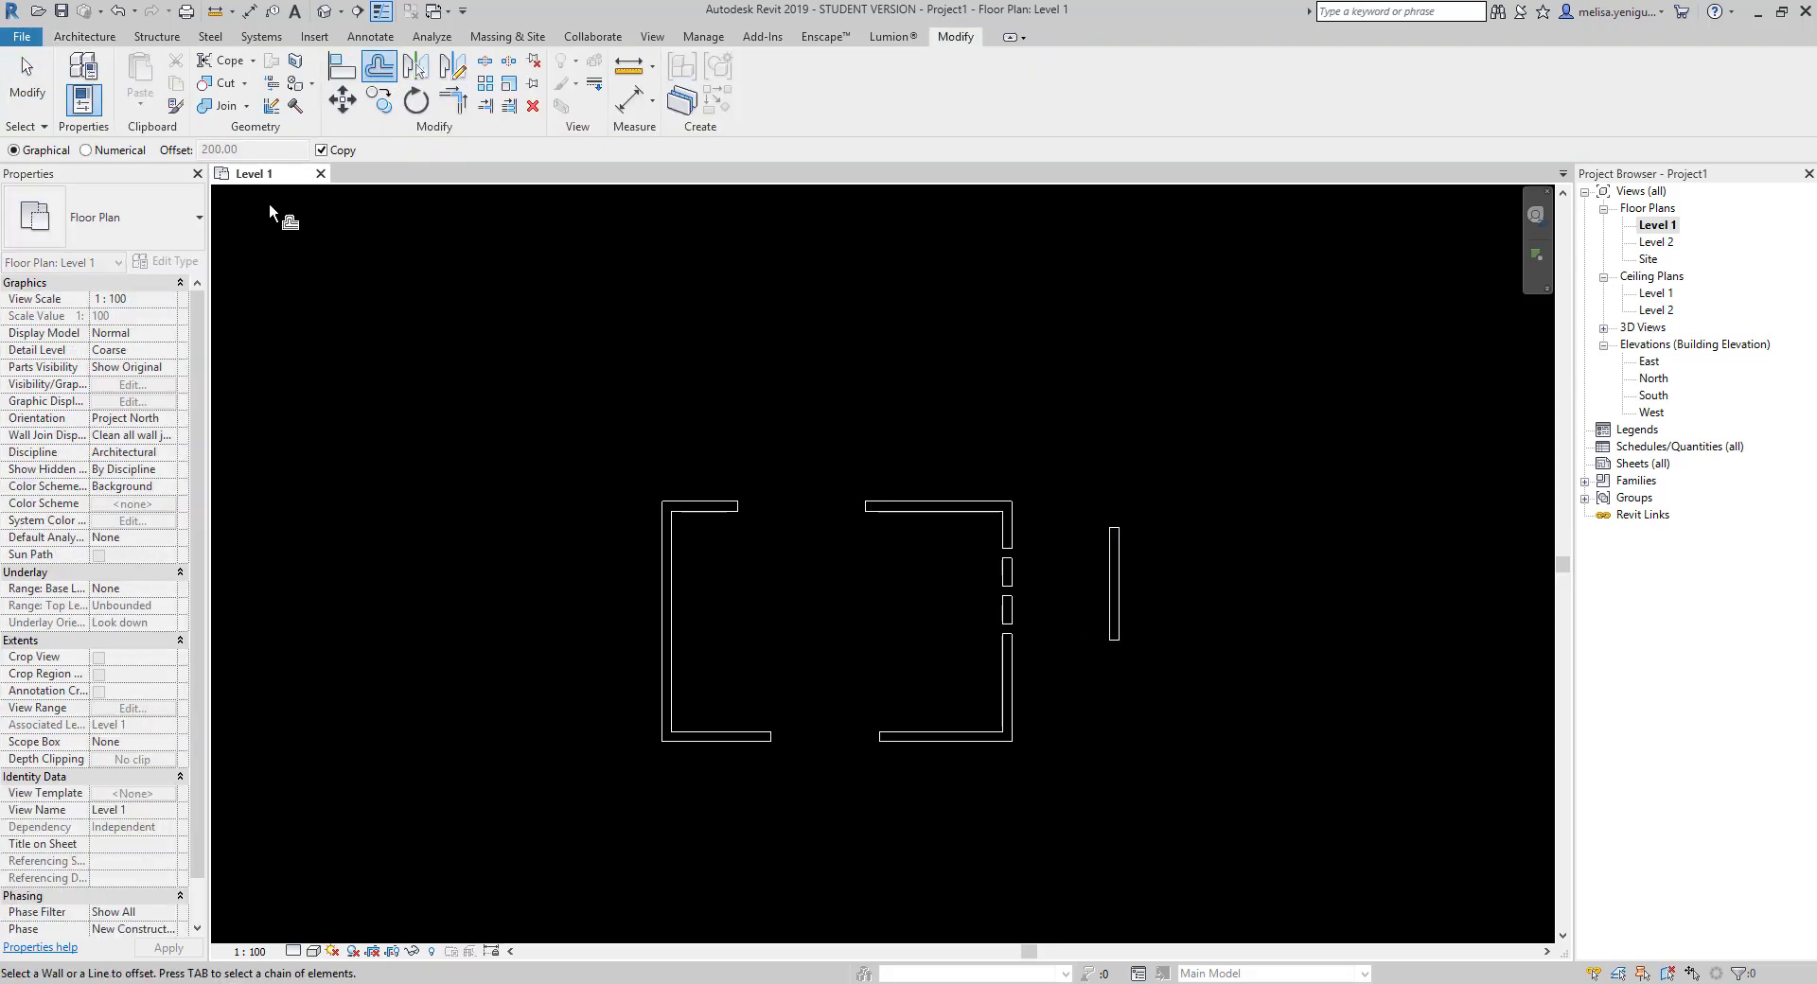
middle_click_drag(1116, 613, 900, 577)
scroll(901, 578, "up", 2)
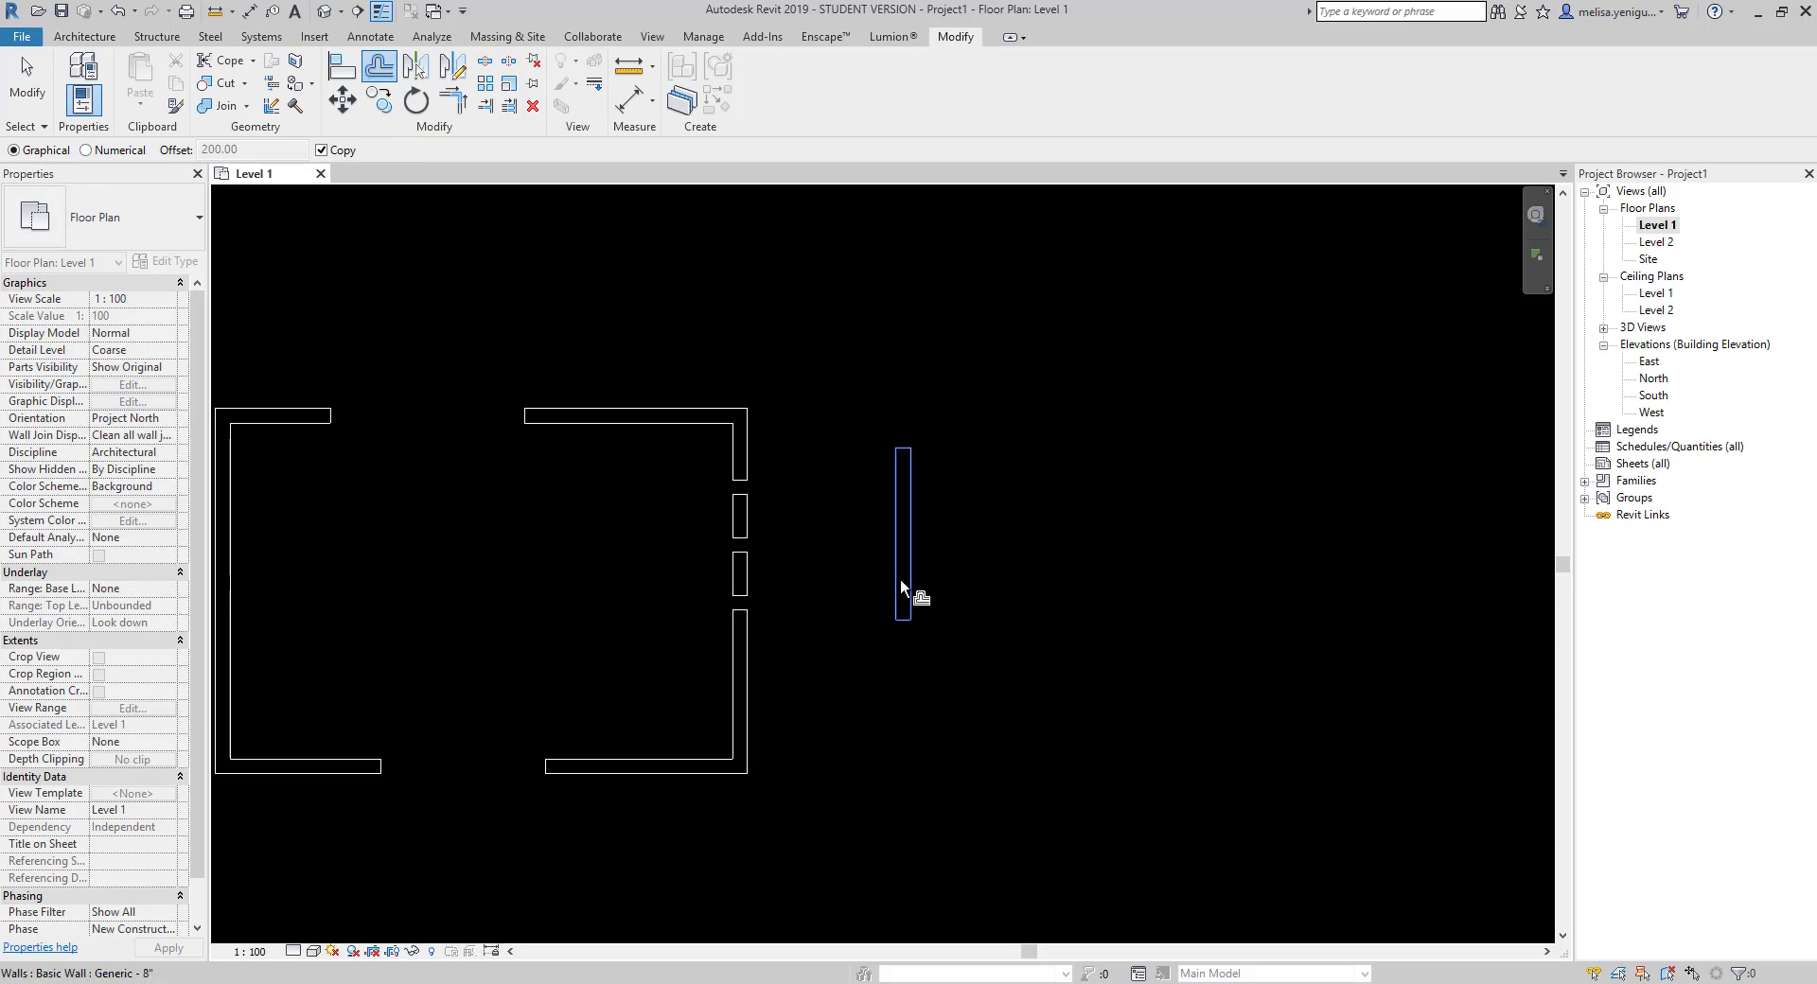
scroll(923, 625, "up", 1)
scroll(916, 627, "up", 1)
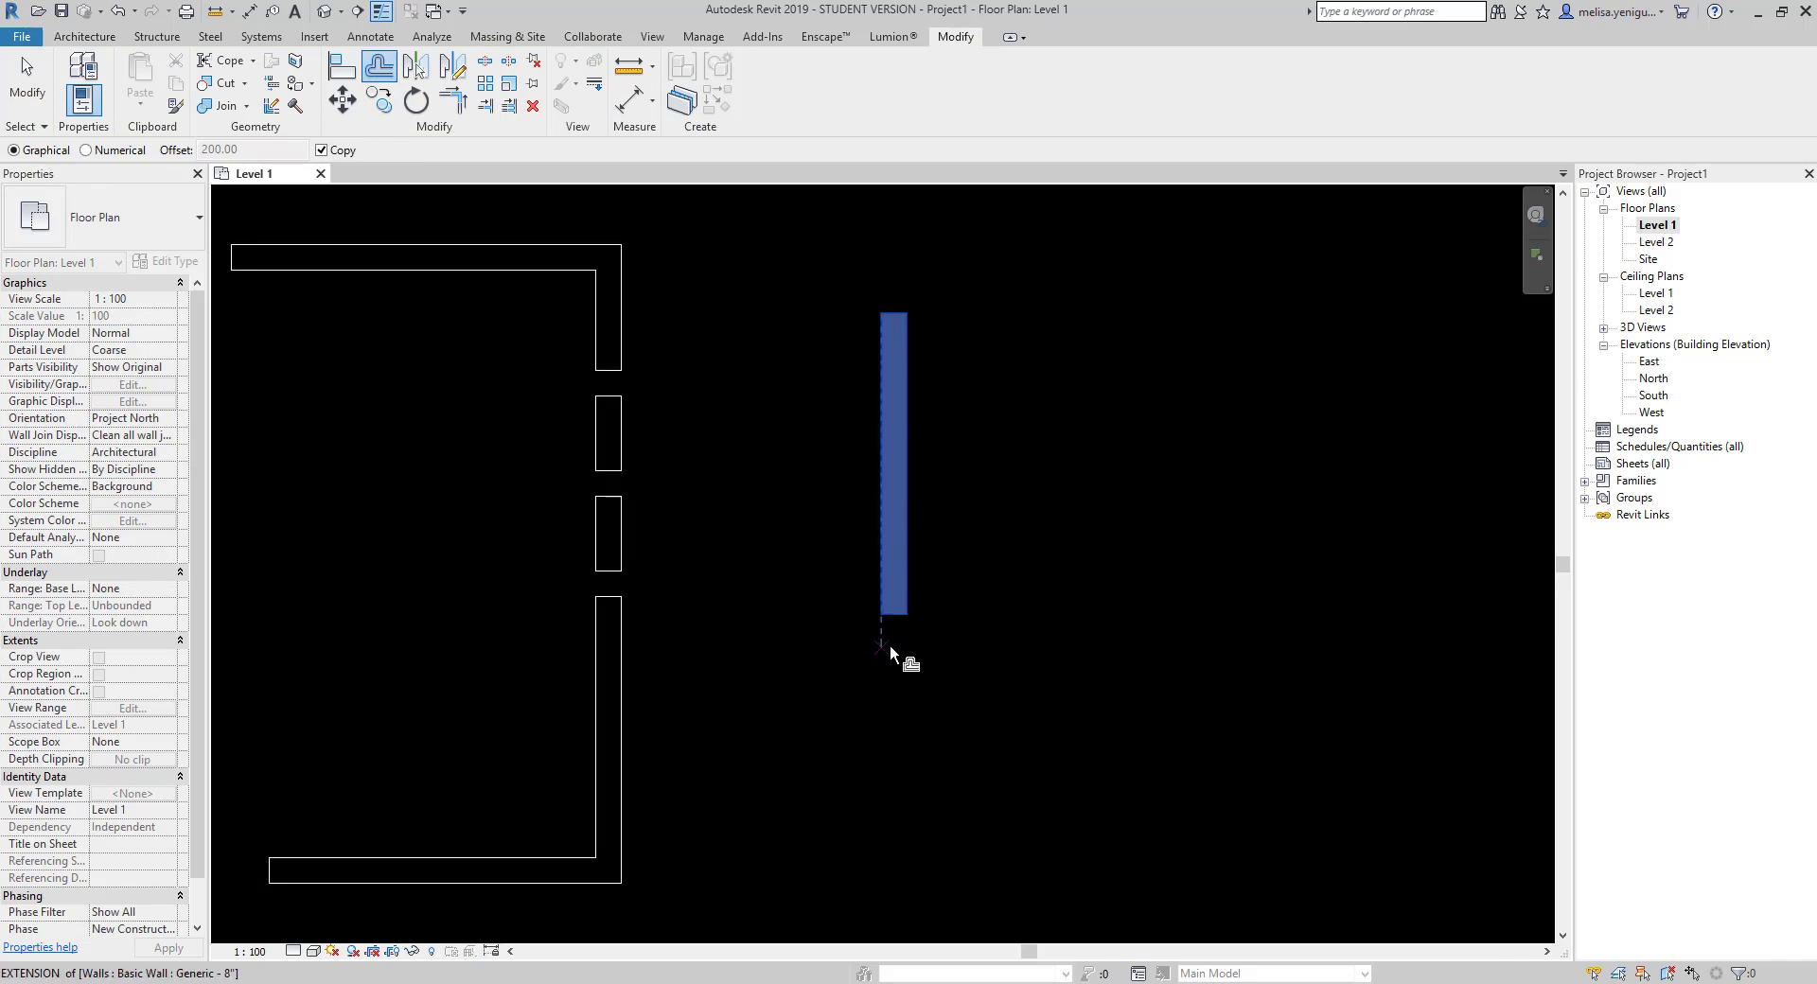
left_click(893, 612)
scroll(1180, 623, "down", 2)
left_click(1295, 621)
scroll(1036, 615, "down", 1)
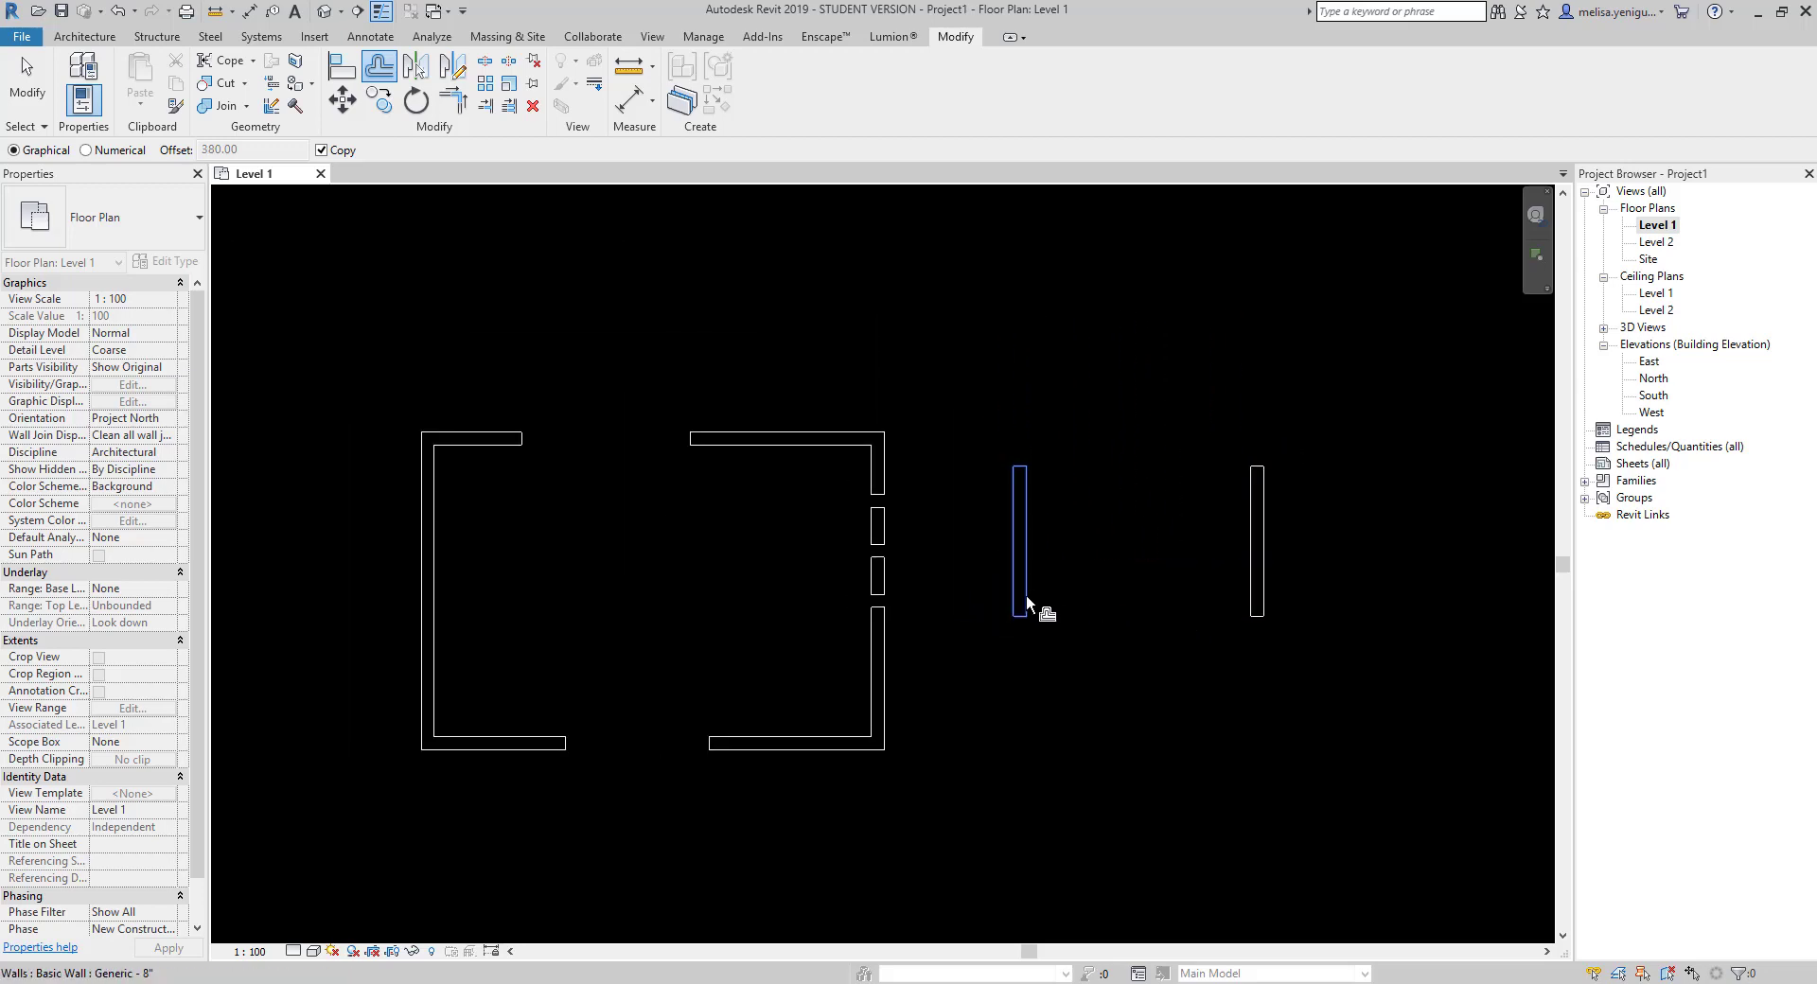
scroll(1116, 549, "down", 1)
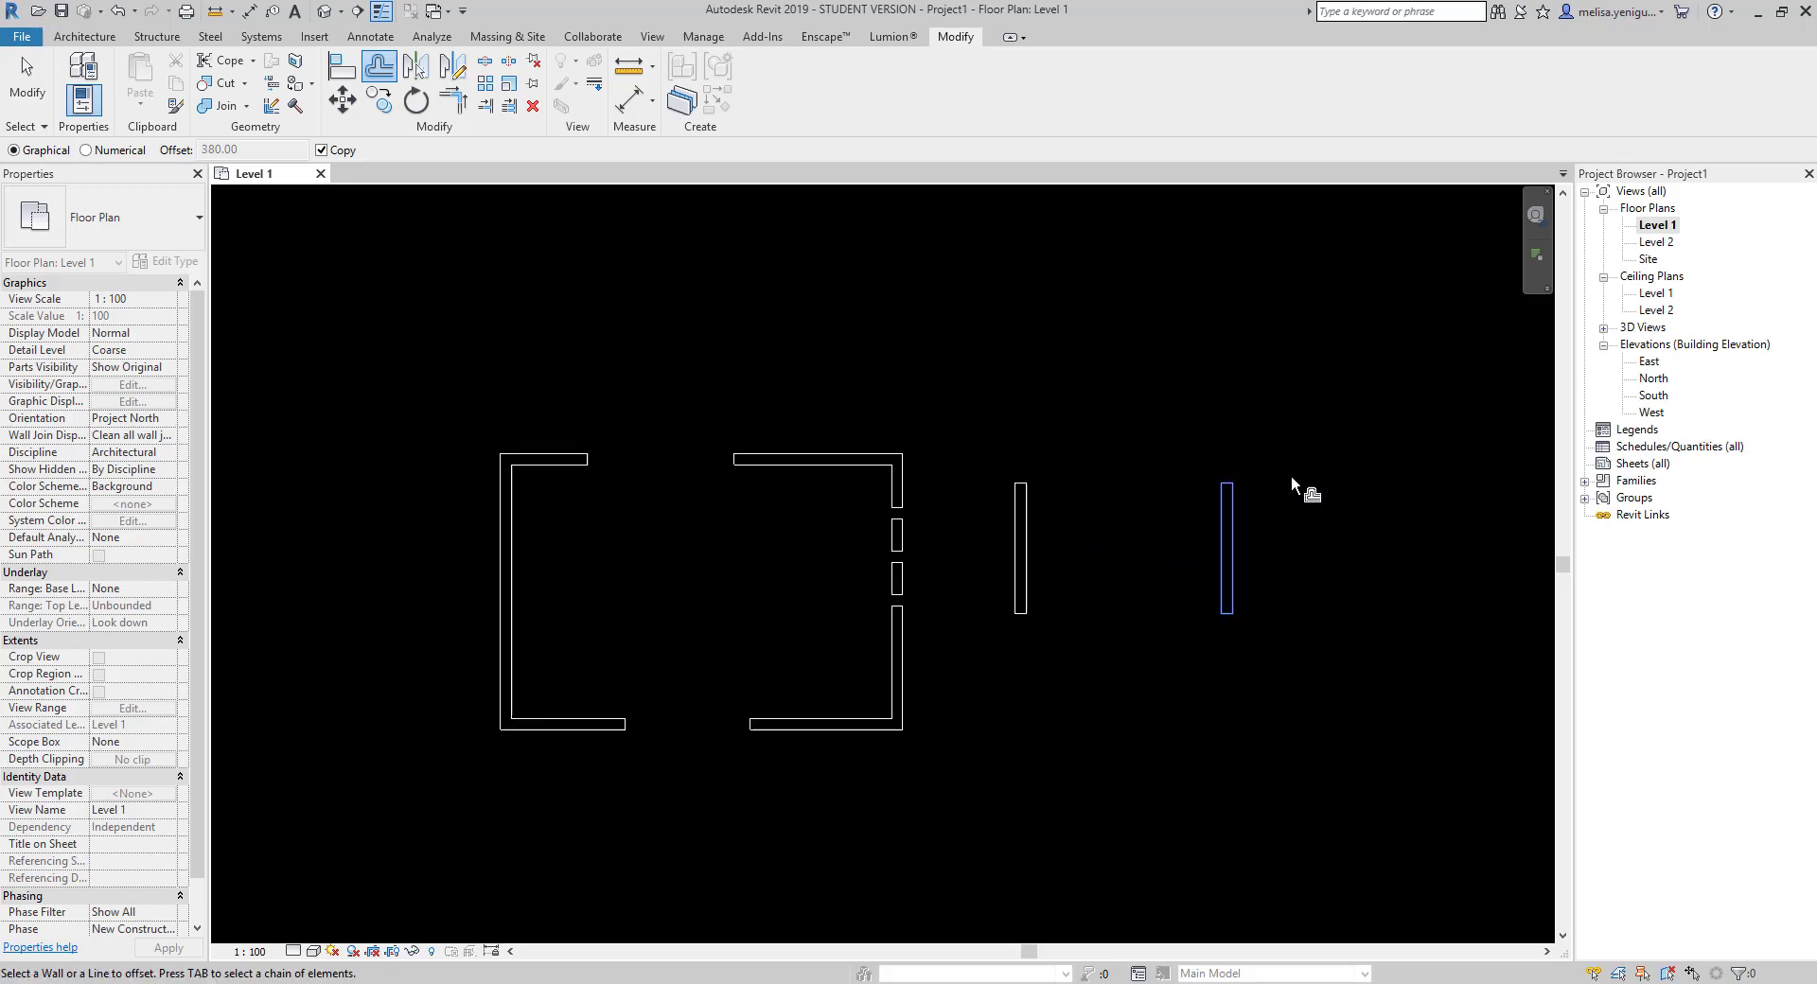
- Place a second offset copy of the wall inside the room, then select the middle wall
left_click(1017, 613)
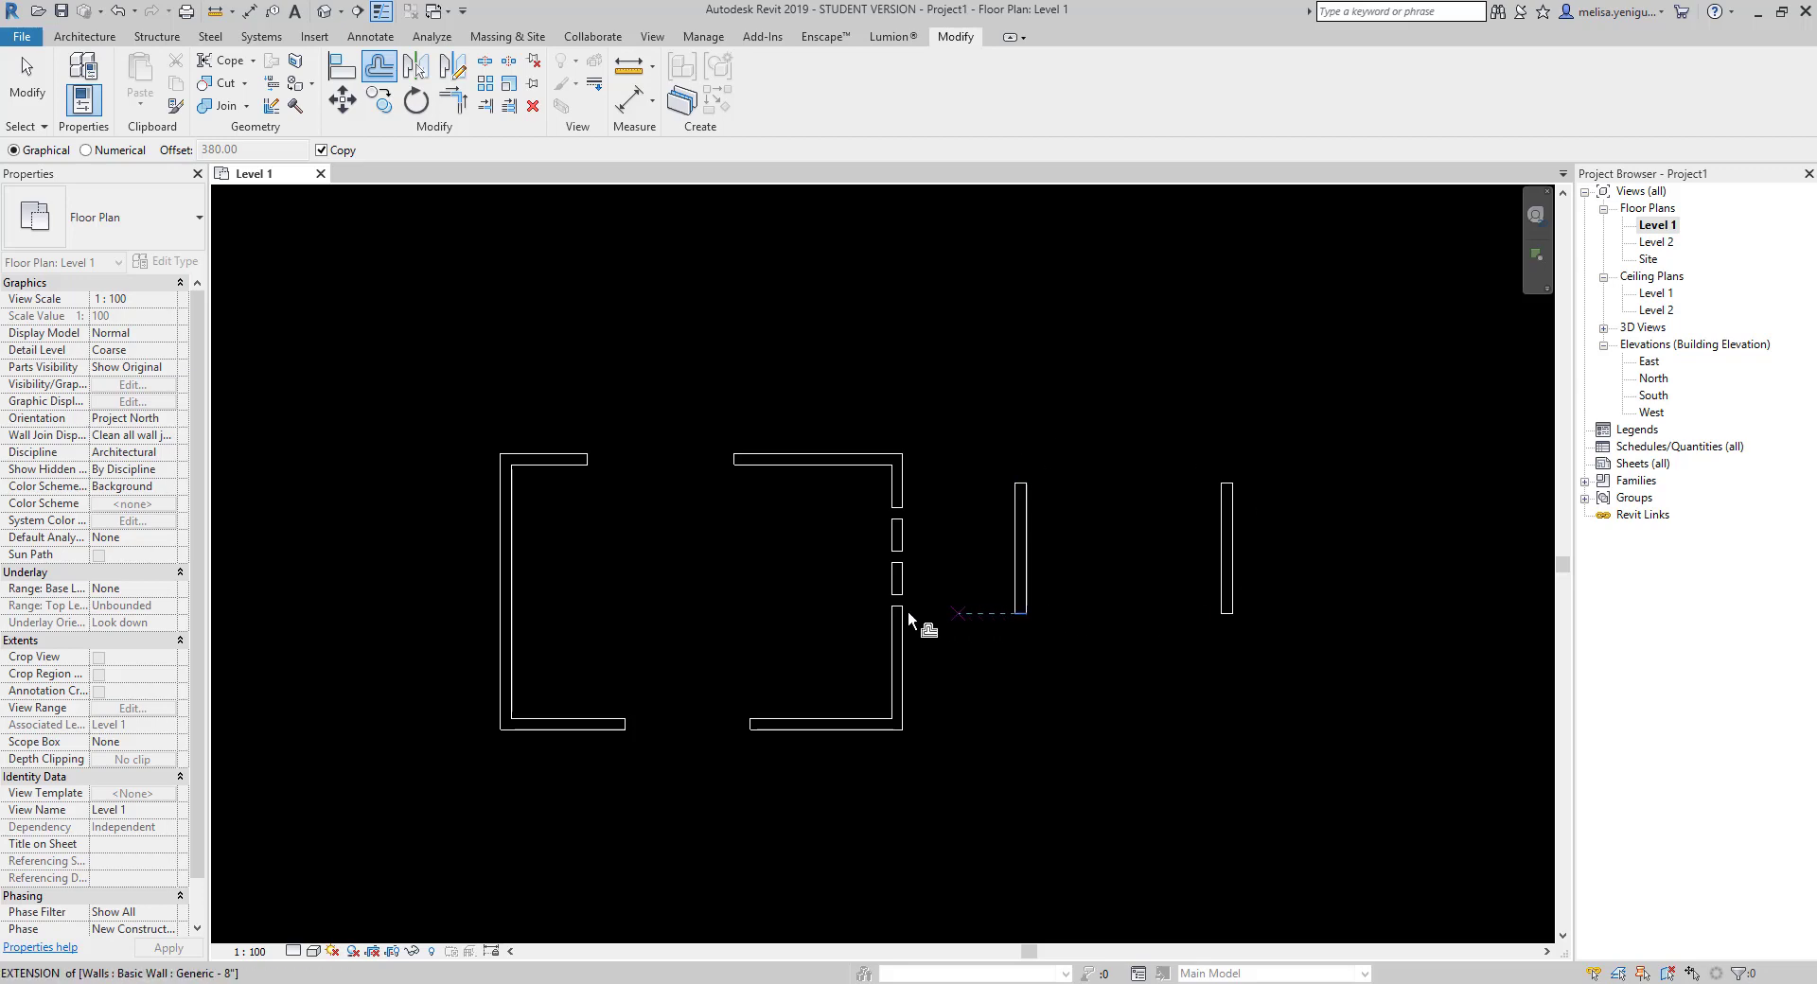
left_click(651, 614)
key("Escape")
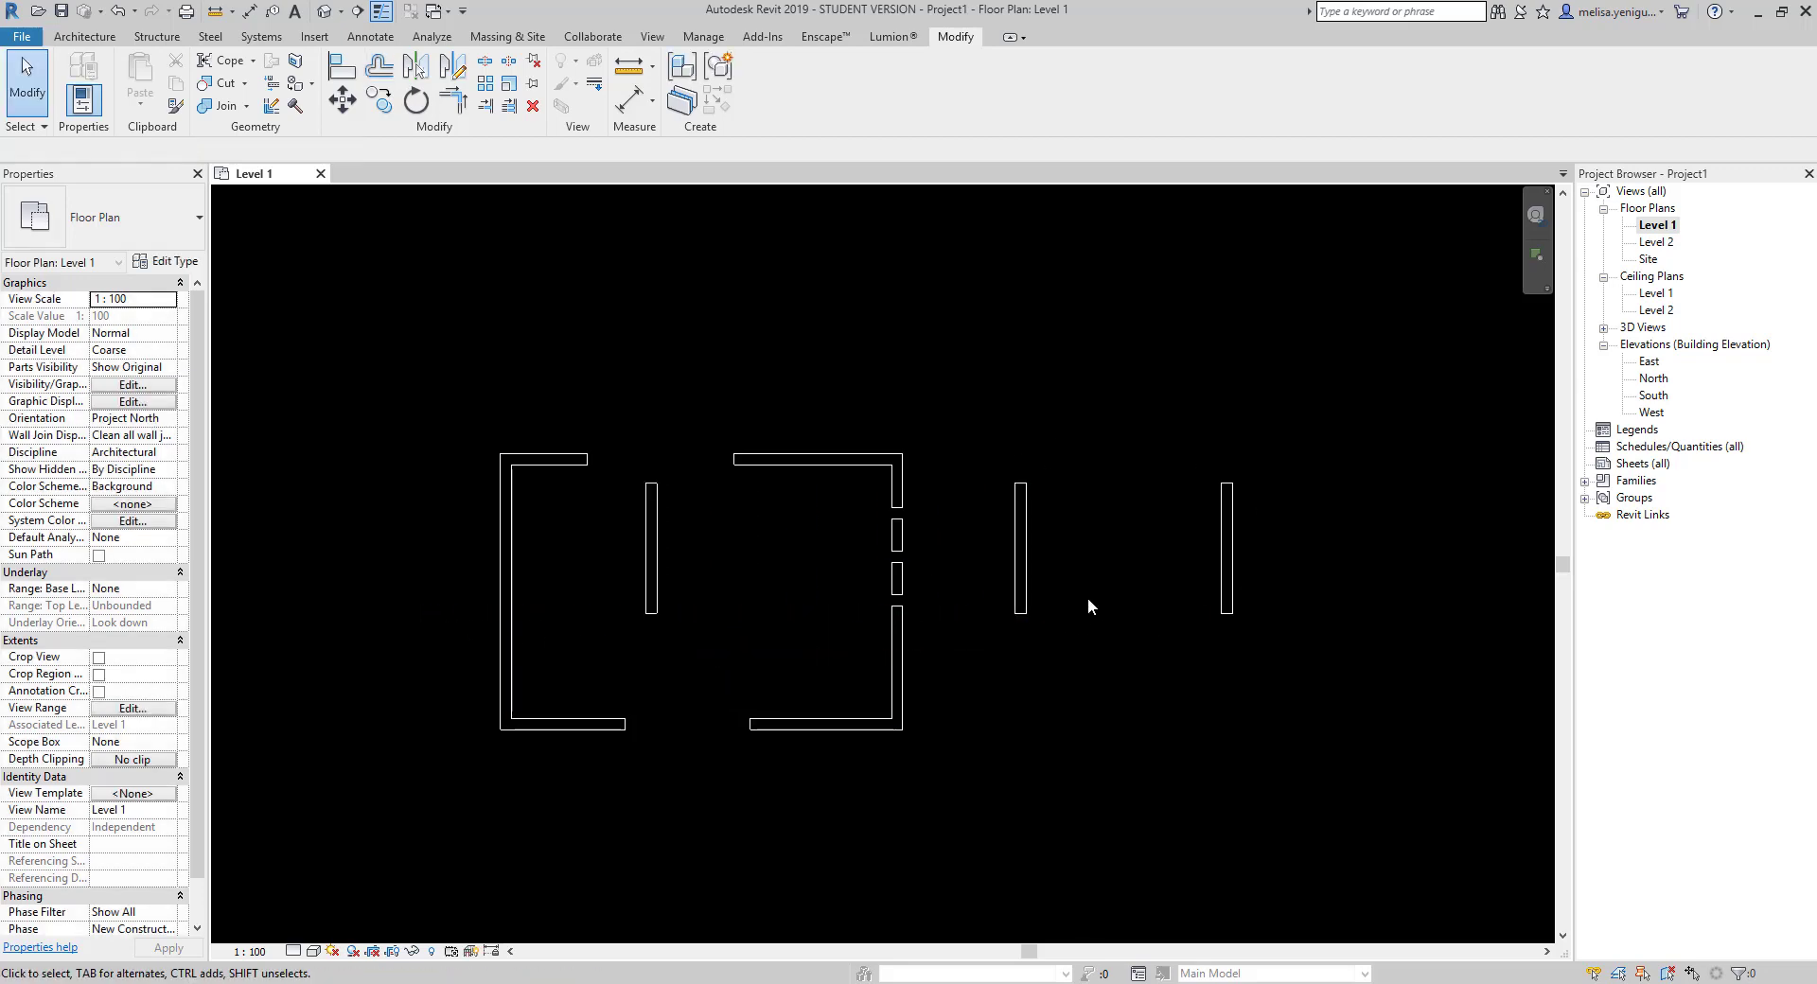
scroll(1088, 598, "up", 1)
left_click(930, 549)
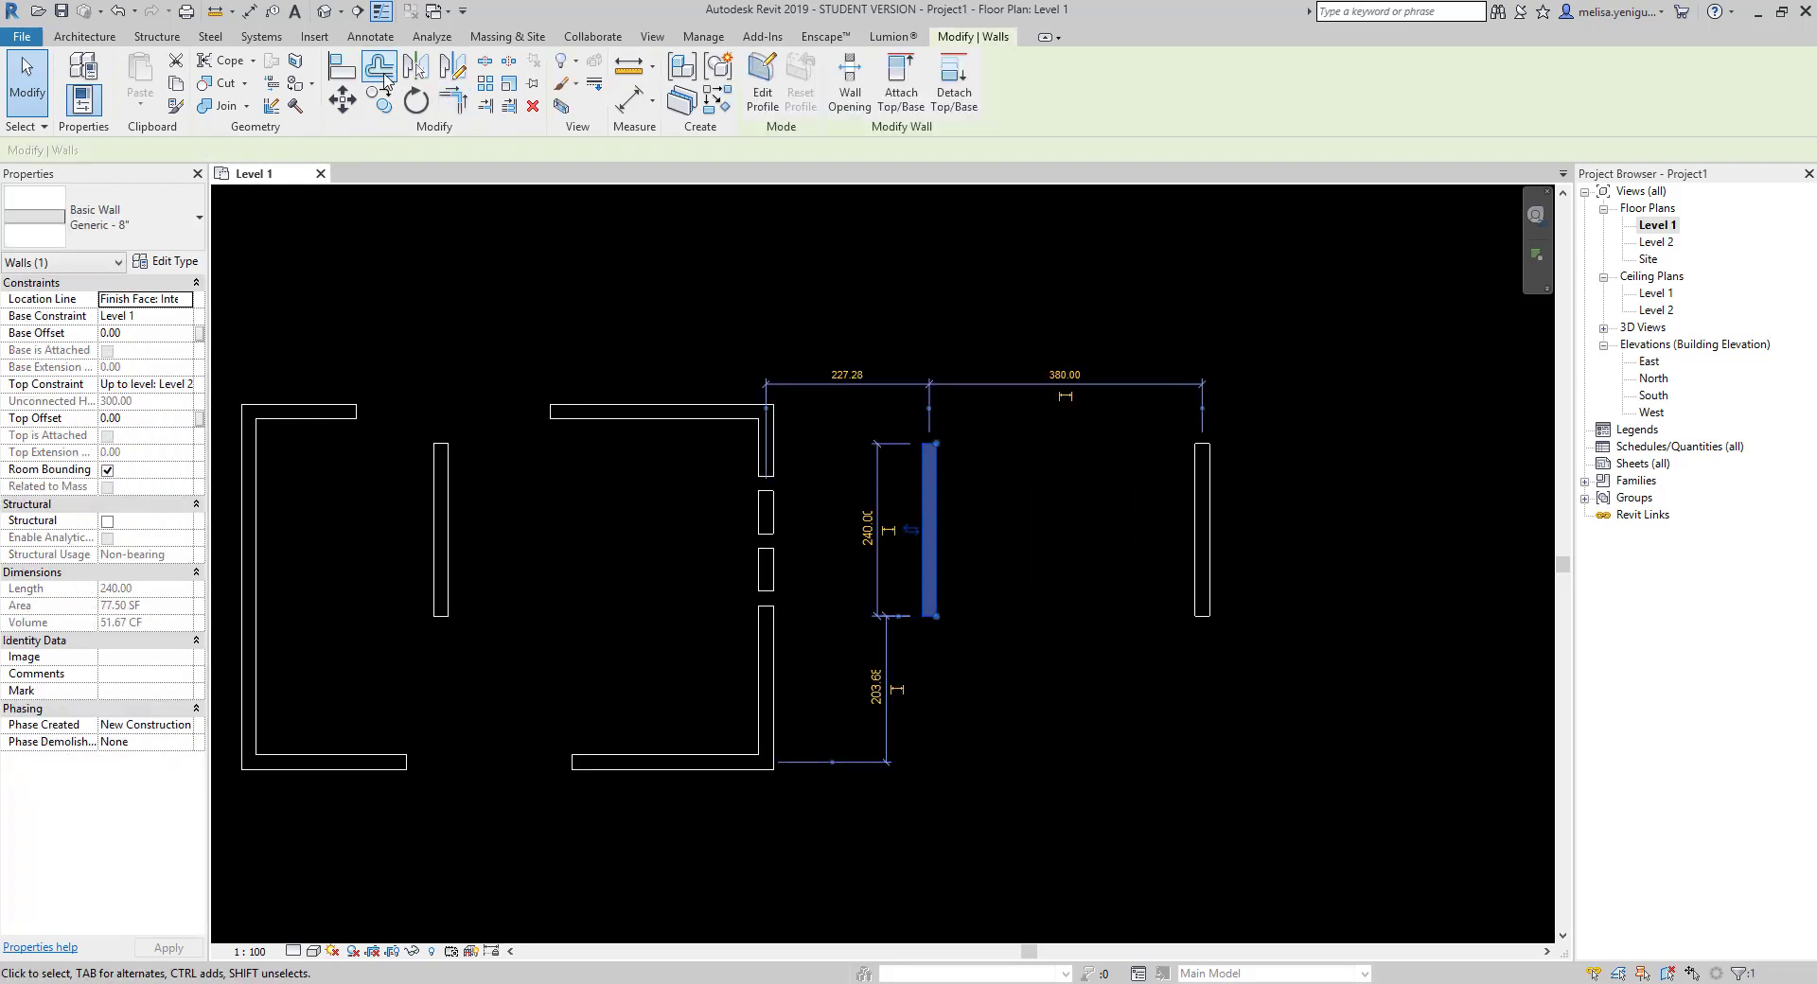
- Offset-copy the middle wall numerically at 100 to both its left and right sides
left_click(379, 68)
left_click(102, 153)
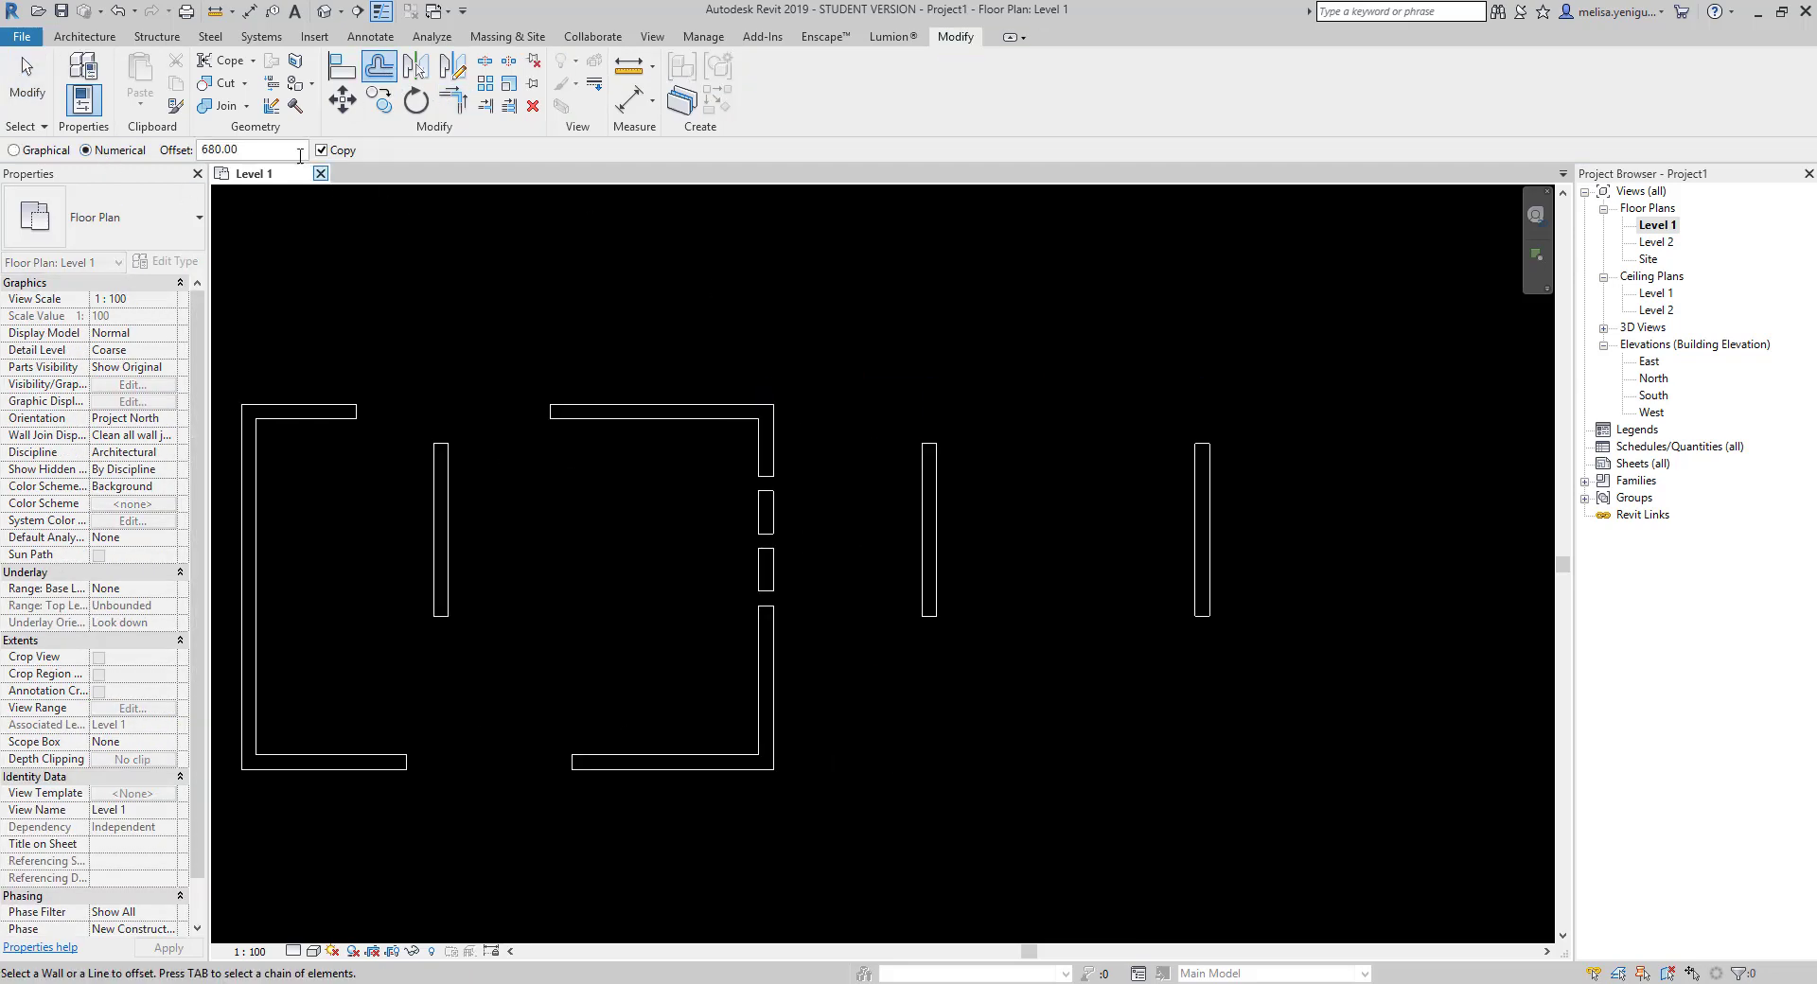
left_click_drag(207, 148, 197, 148)
type("100")
left_click(924, 551)
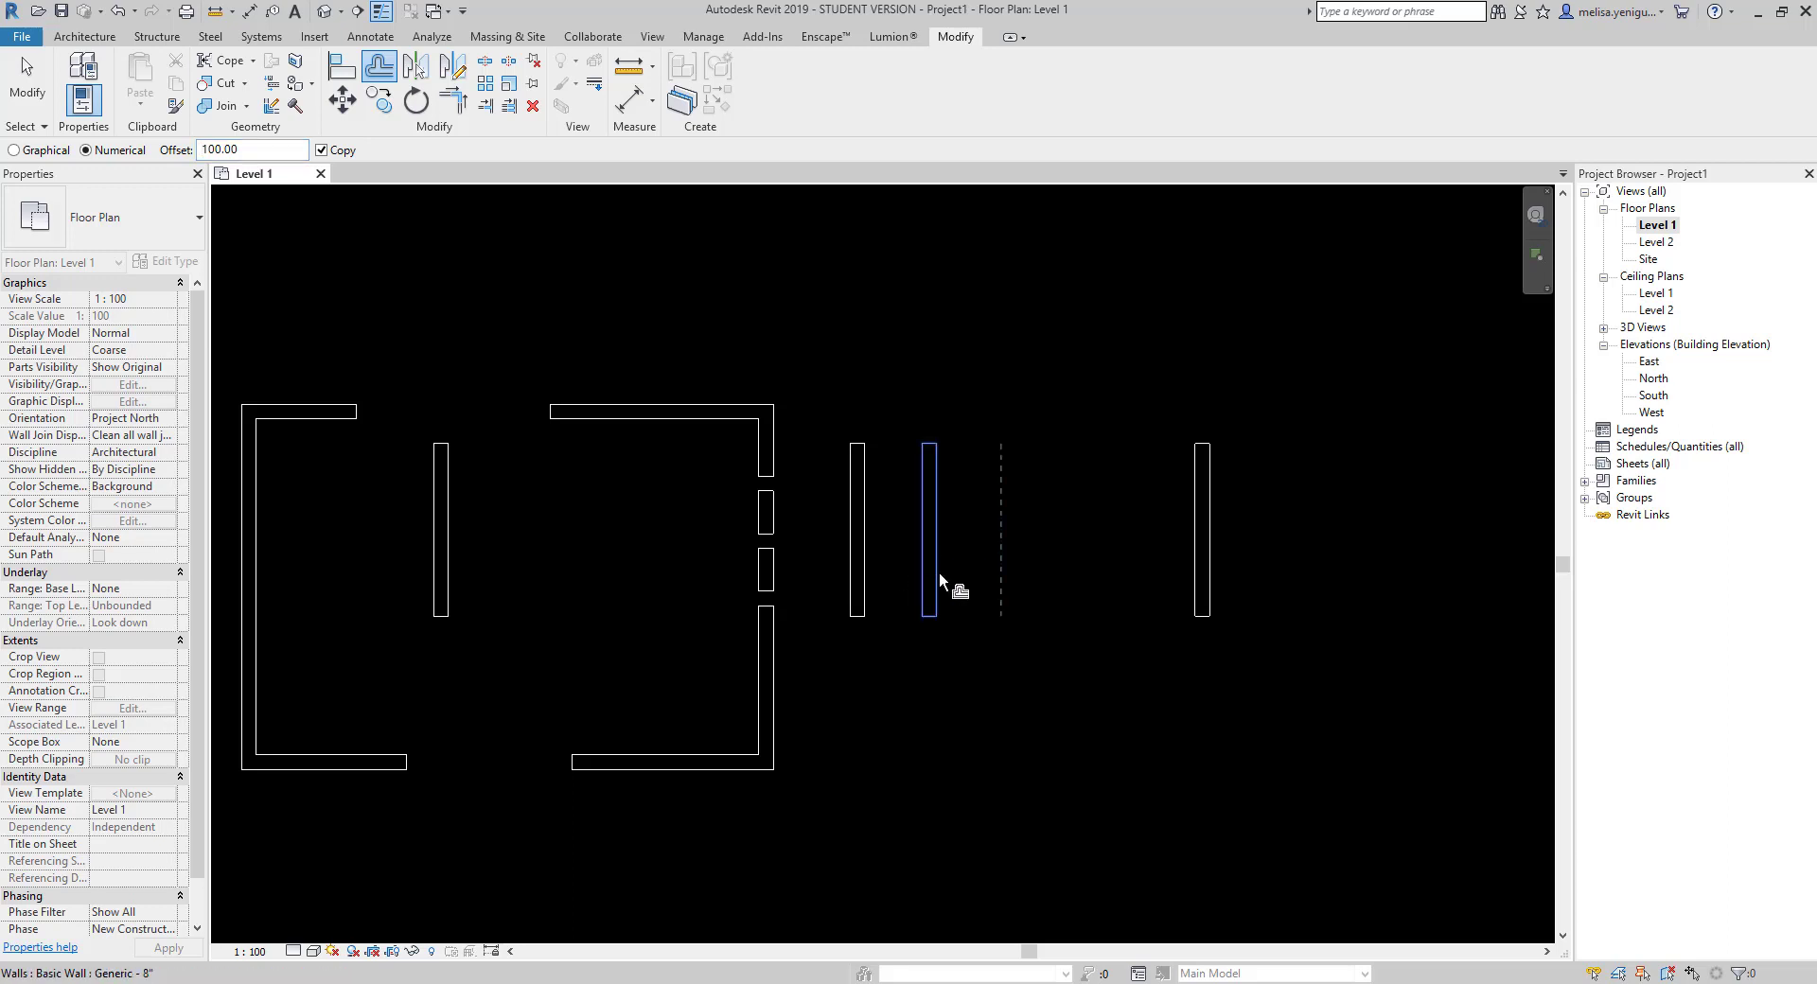
left_click(939, 571)
key("Escape")
key("Escape")
scroll(927, 556, "up", 1)
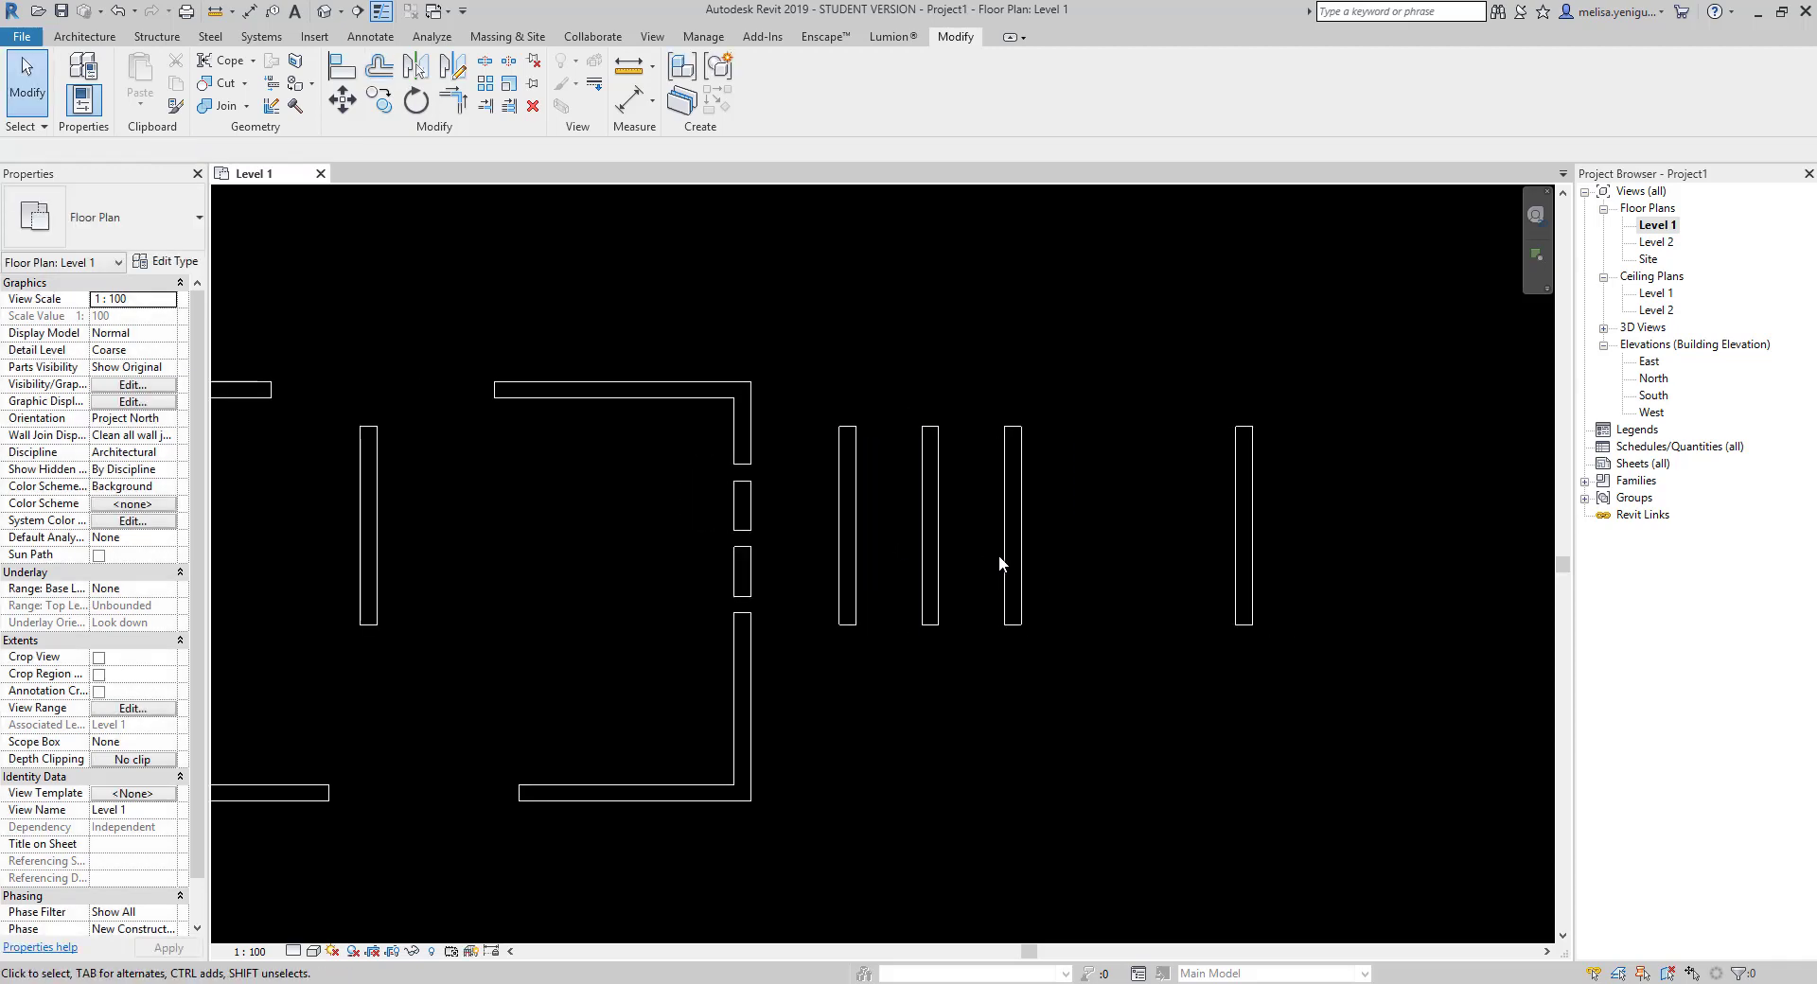
scroll(947, 558, "up", 4)
- Measure the distances between the free-standing walls' ends with ME
key("m")
key("e")
left_click(726, 528)
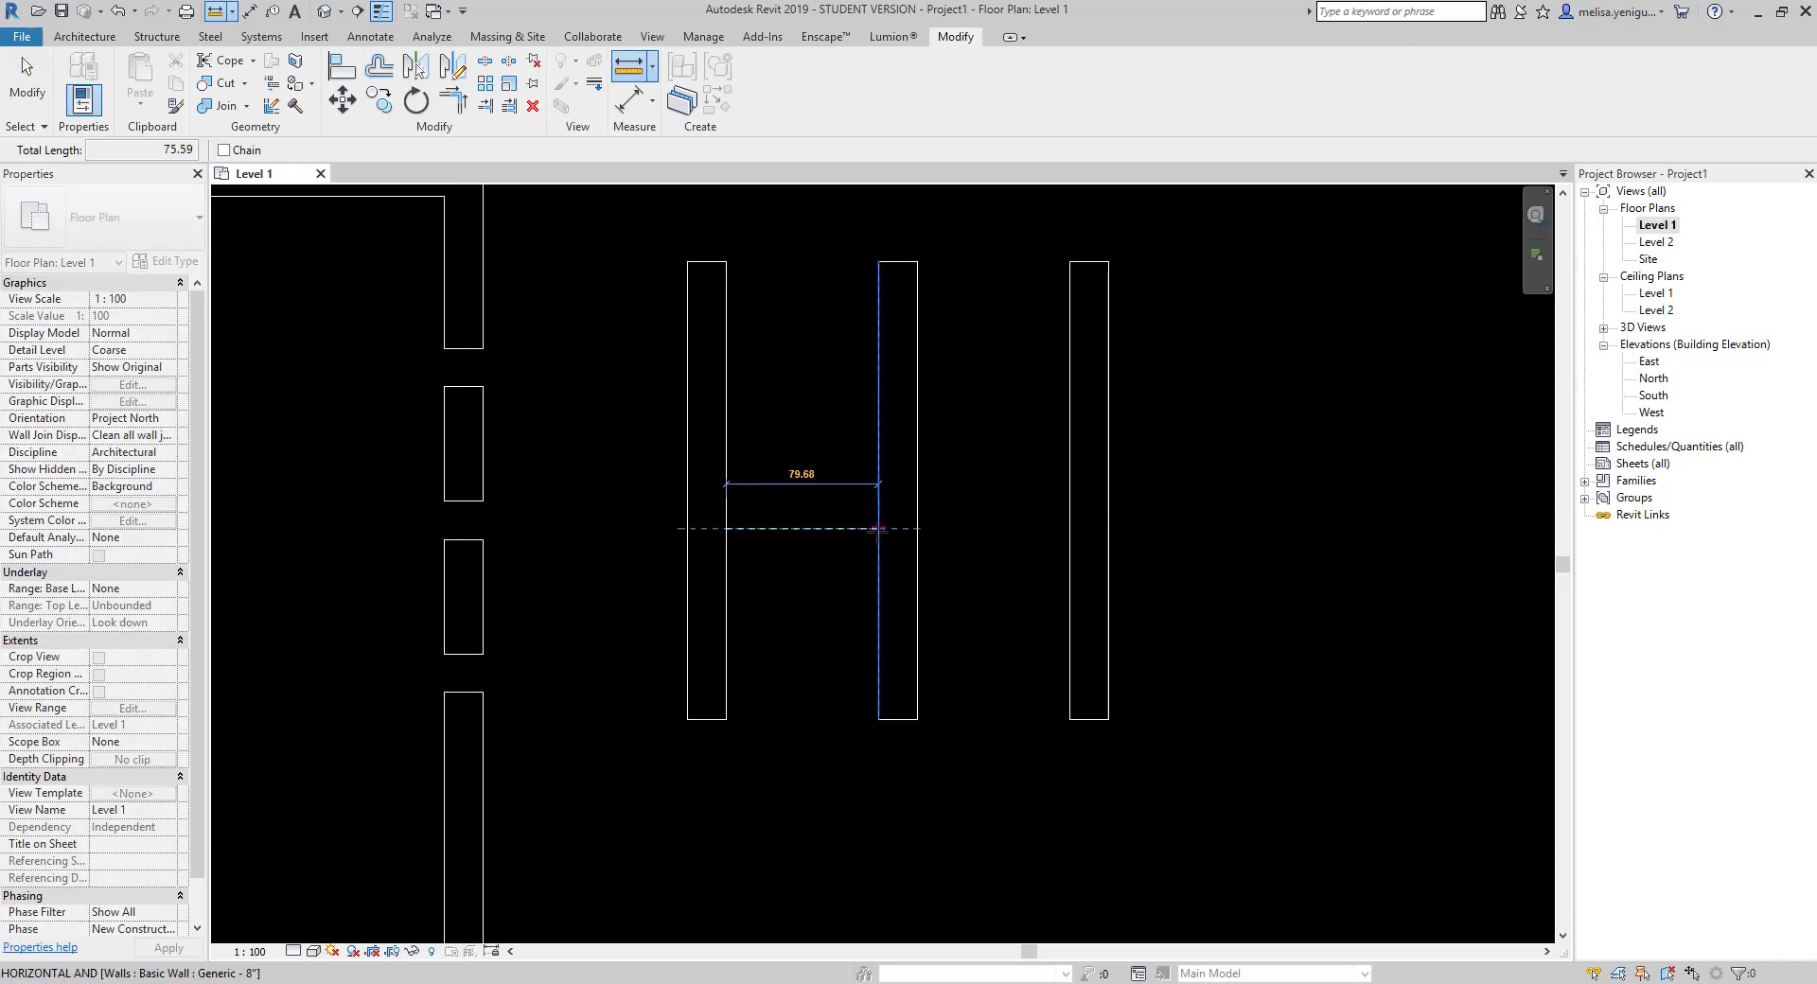
middle_click_drag(810, 396, 808, 578)
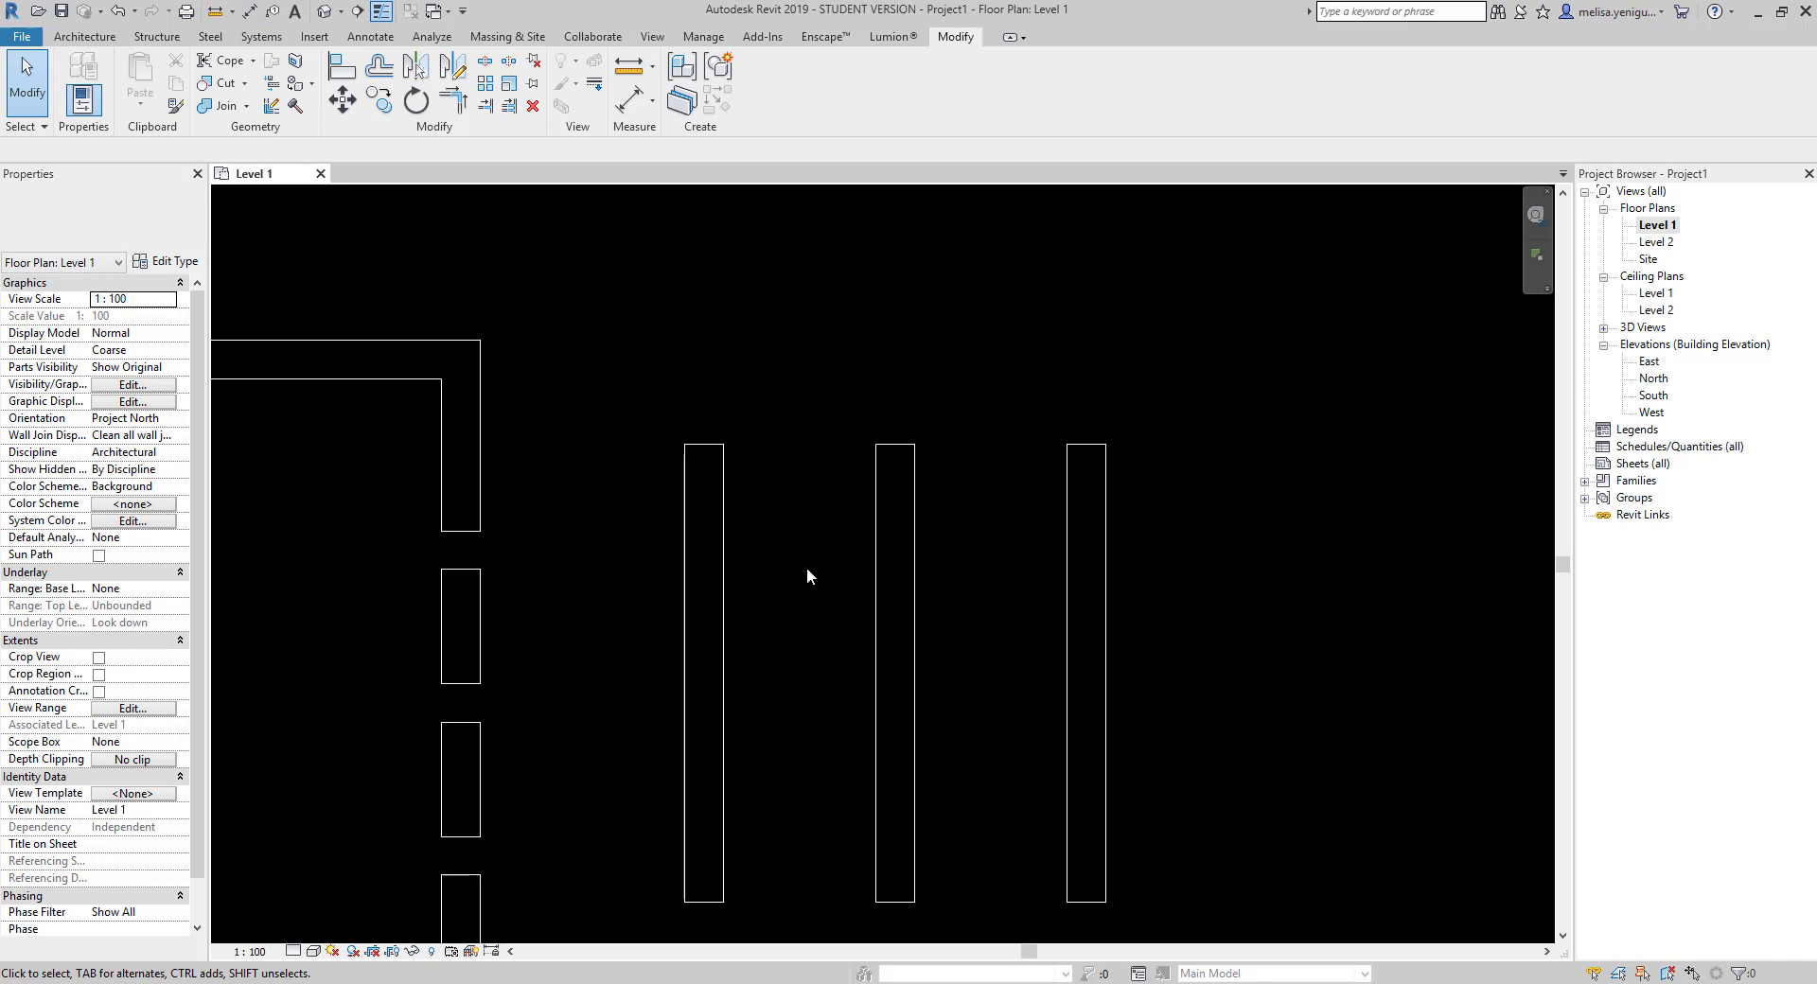
left_click(703, 444)
left_click(877, 445)
key("Escape")
key("Escape")
scroll(711, 470, "down", 2)
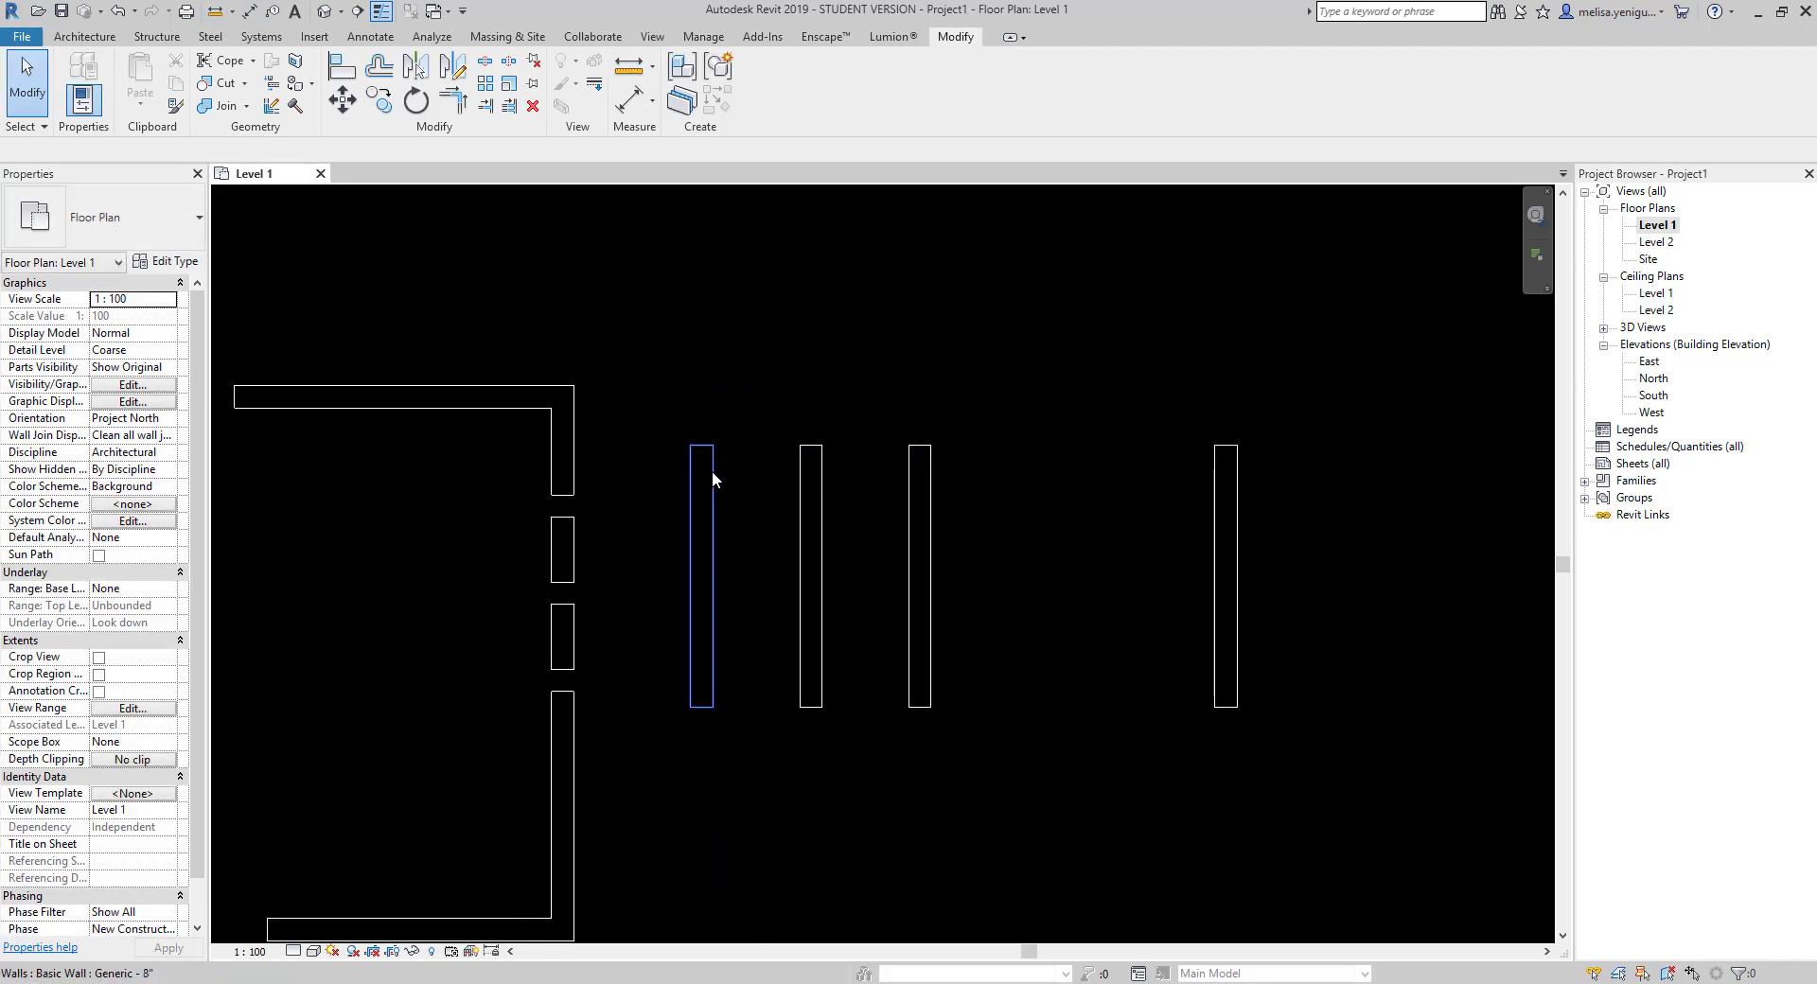
left_click(712, 469)
scroll(885, 560, "down", 2)
key("Escape")
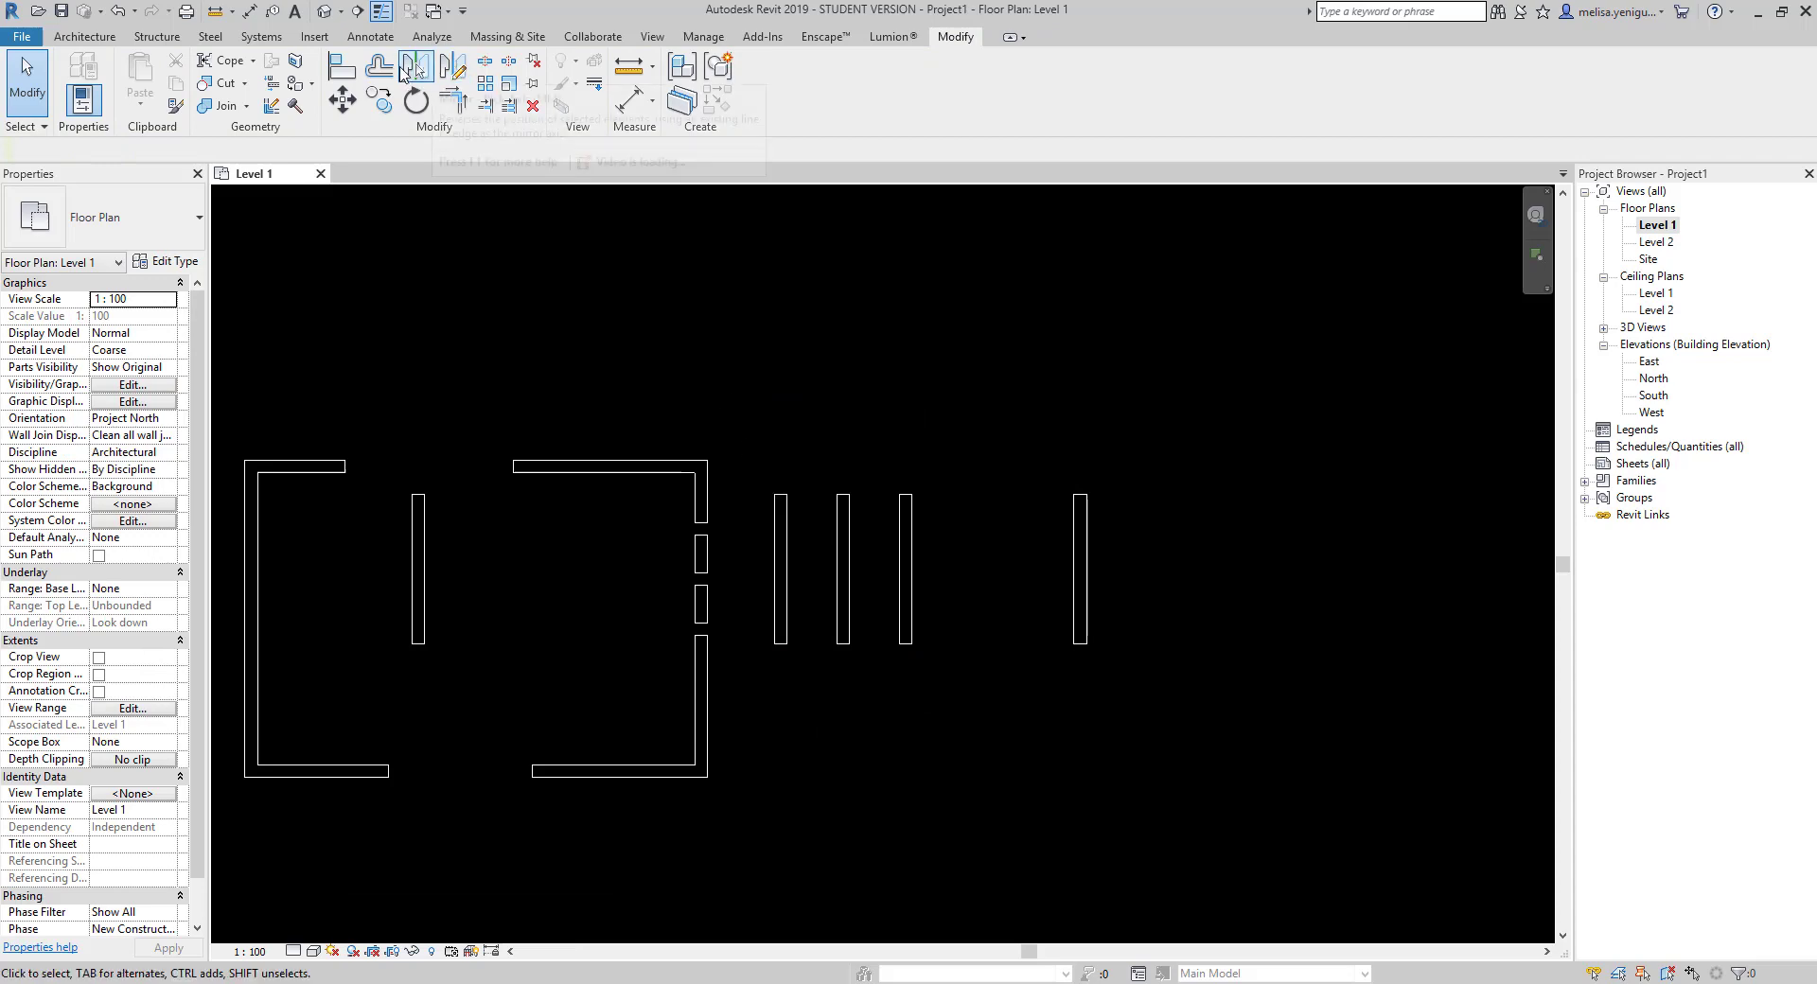
- Move two free-standing walls 100 to the right with Offset, without copying
key("o")
key("f")
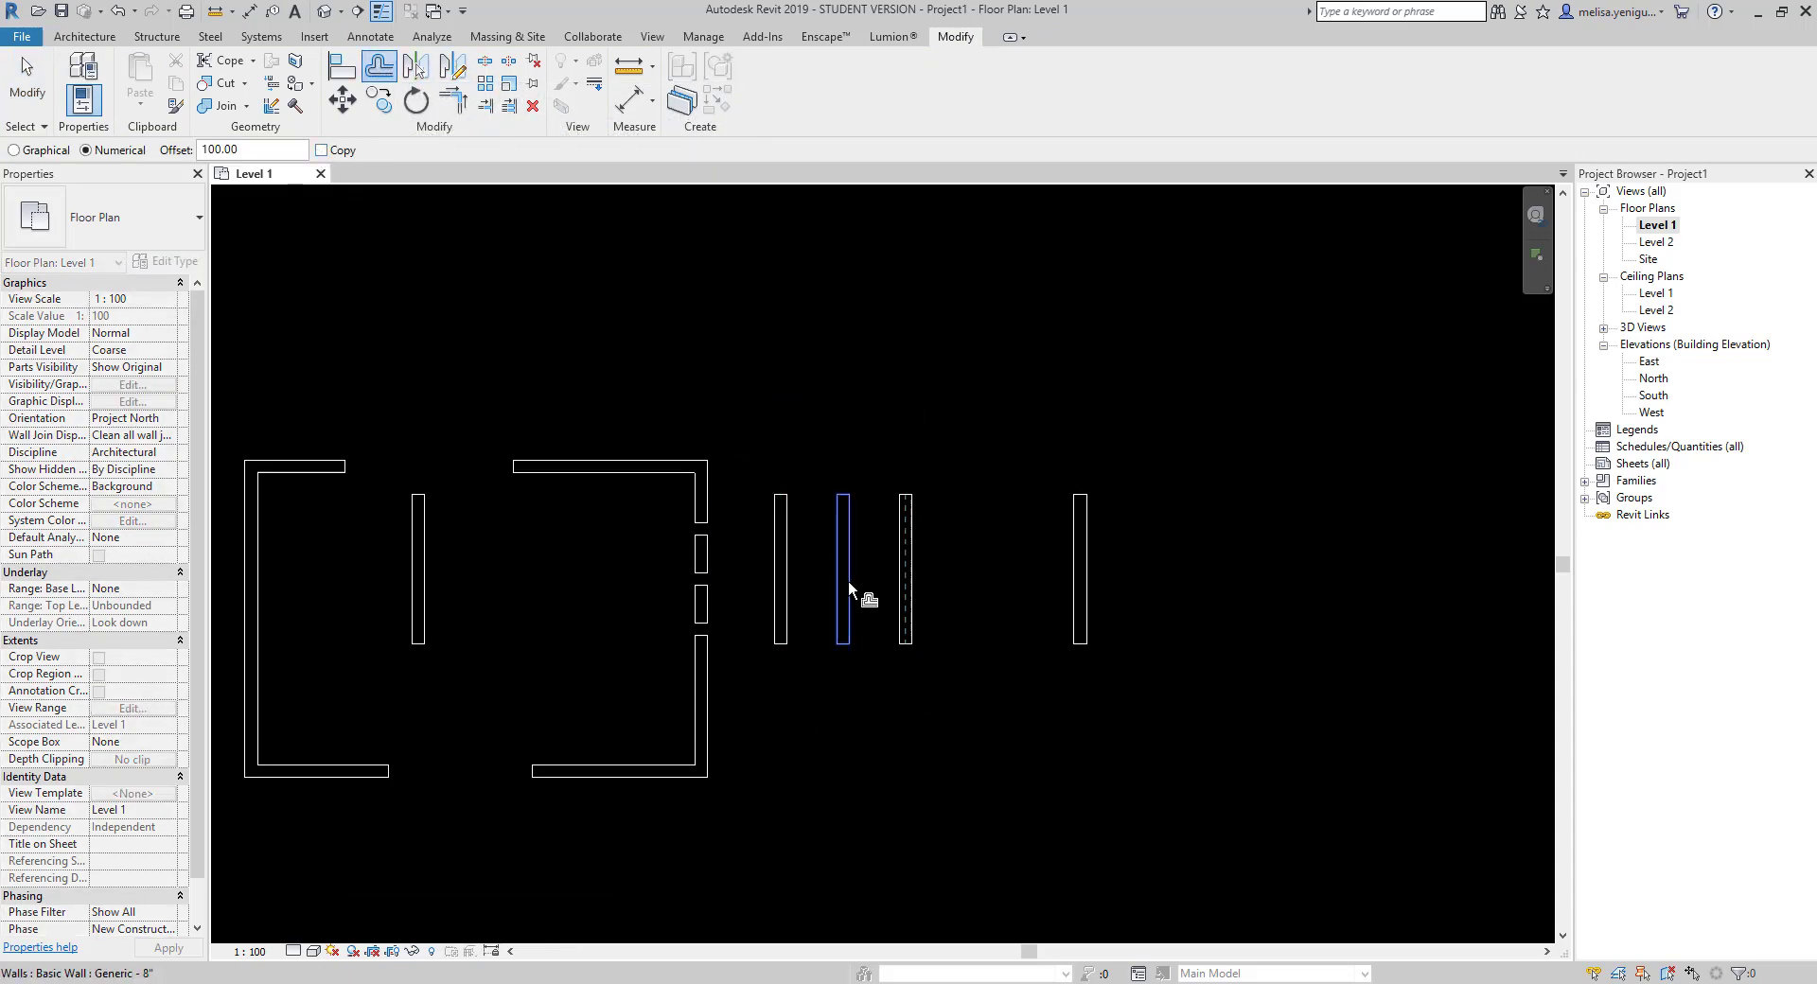
left_click(906, 571)
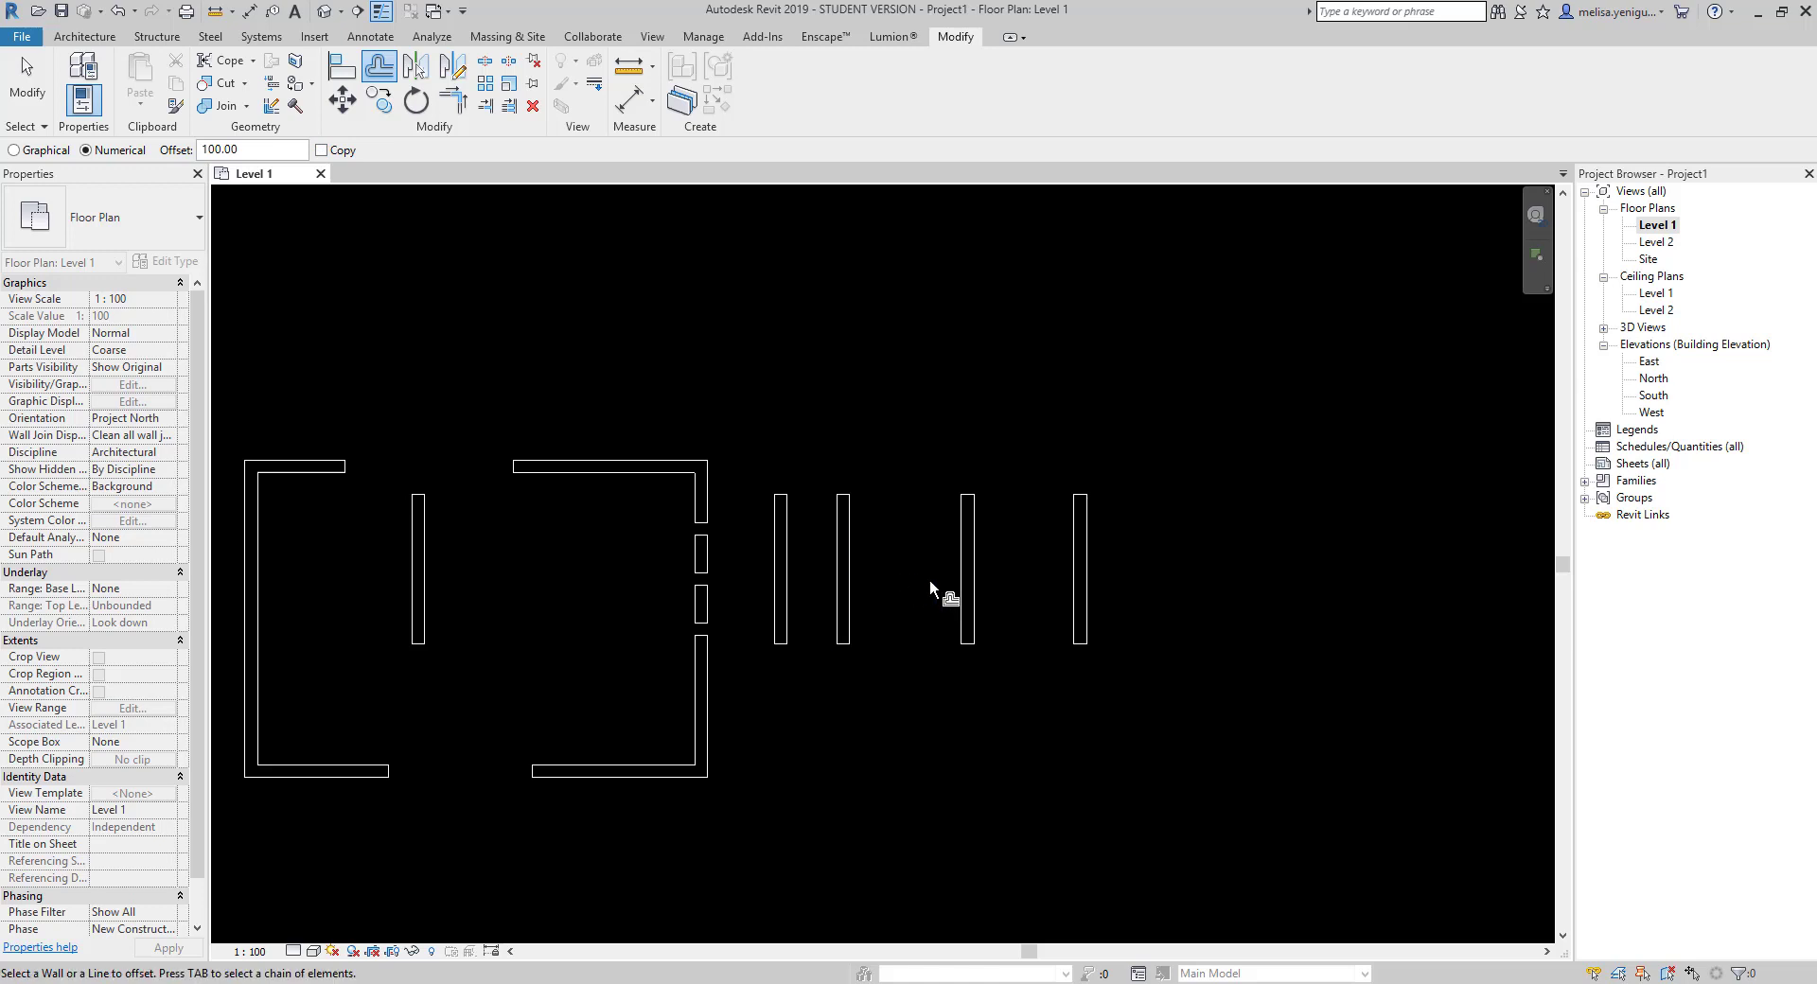
left_click(1082, 583)
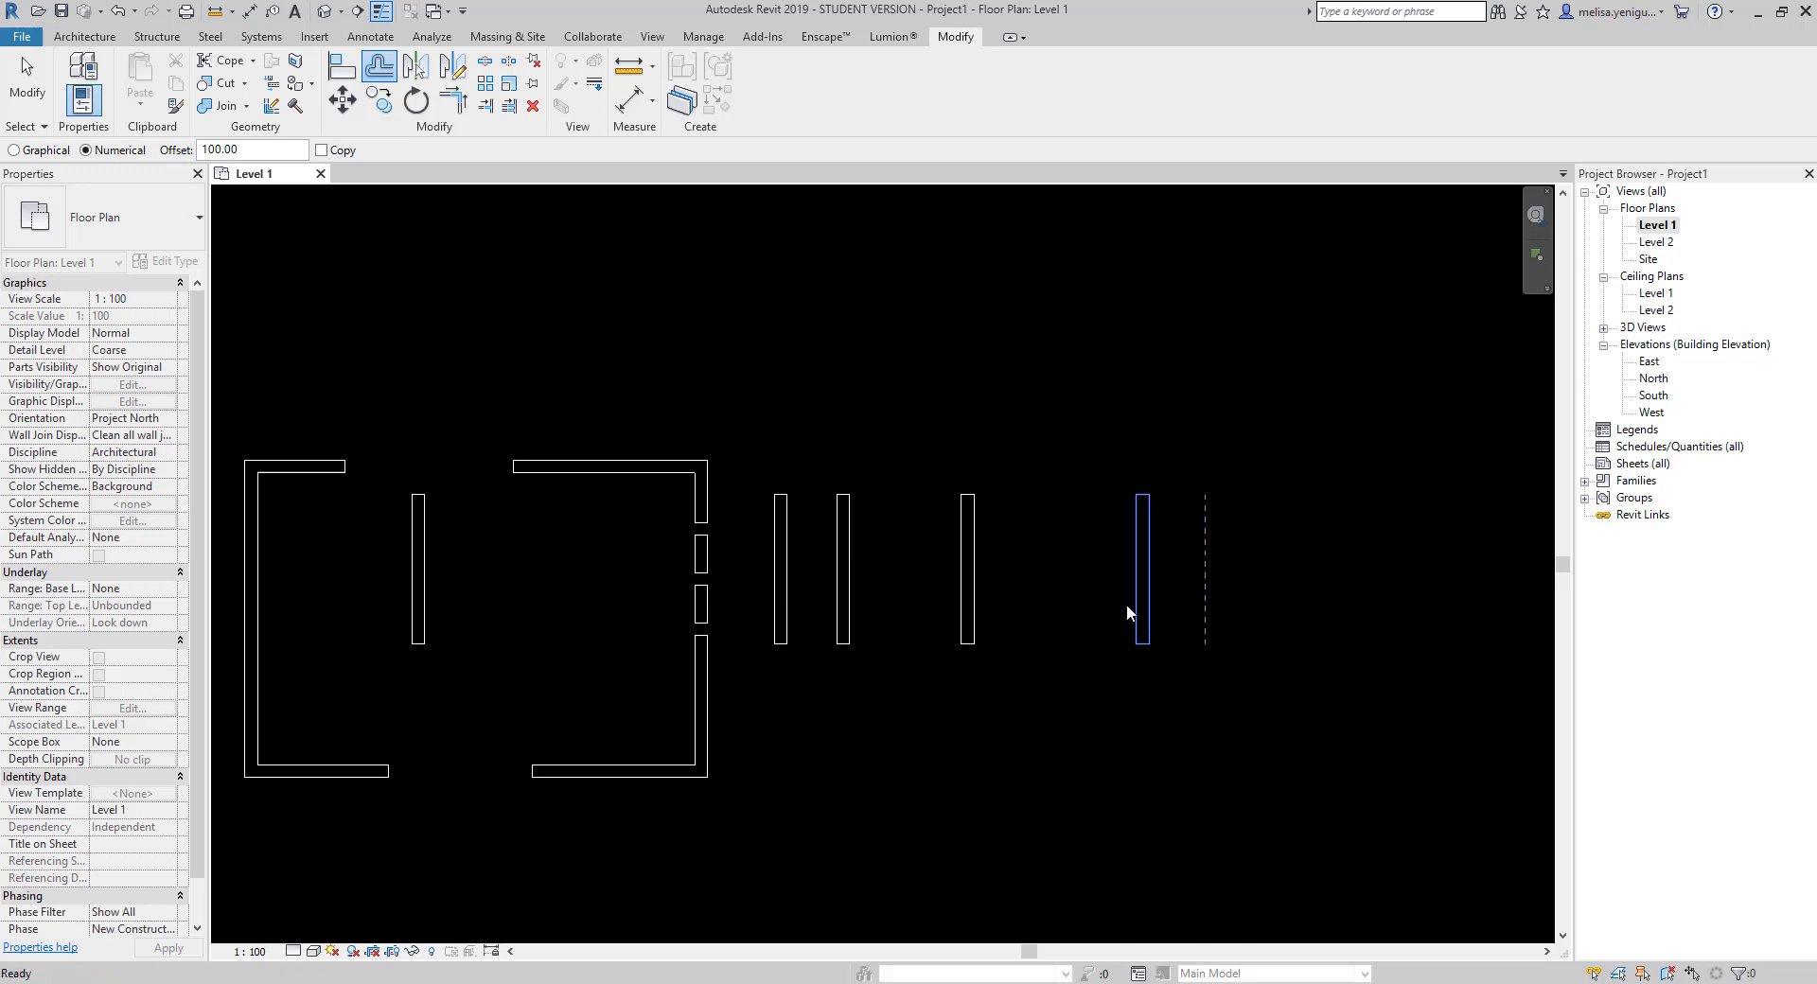
key("Escape")
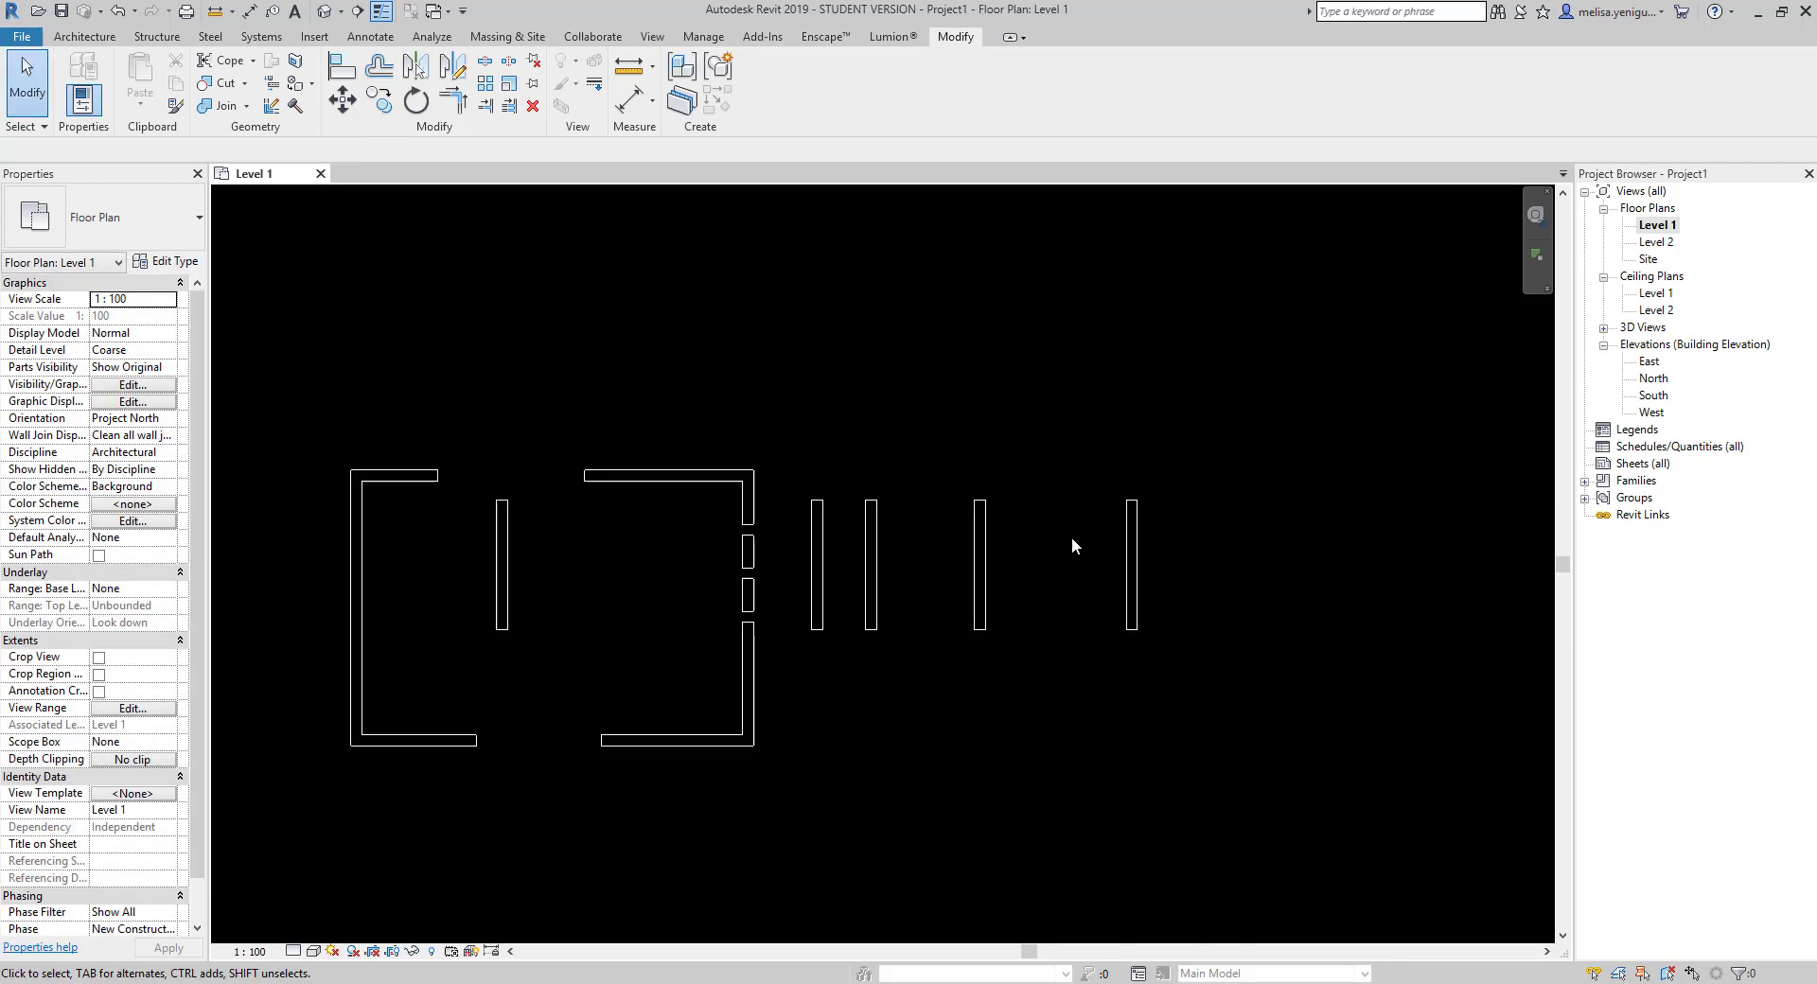
scroll(1072, 537, "down", 2)
scroll(873, 519, "up", 3)
- Drag wall end grips to extend two walls upward and shorten another
left_click(871, 517)
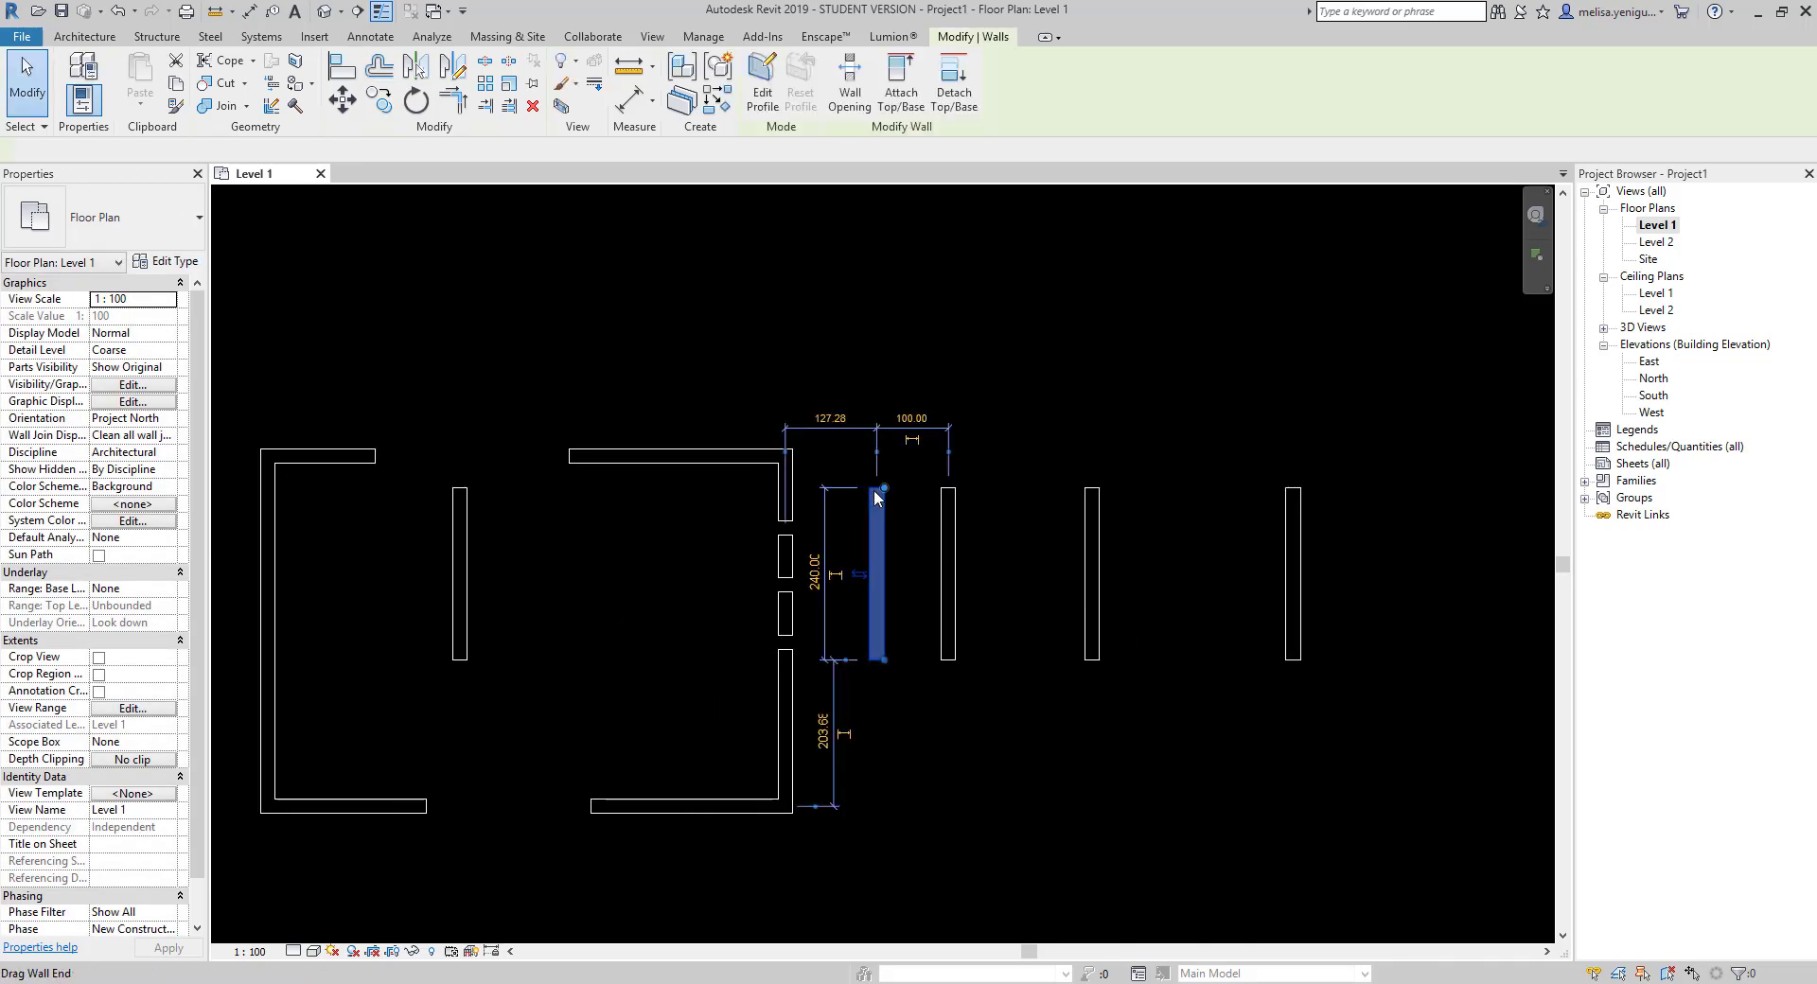
key("r")
key("o")
left_click(887, 352)
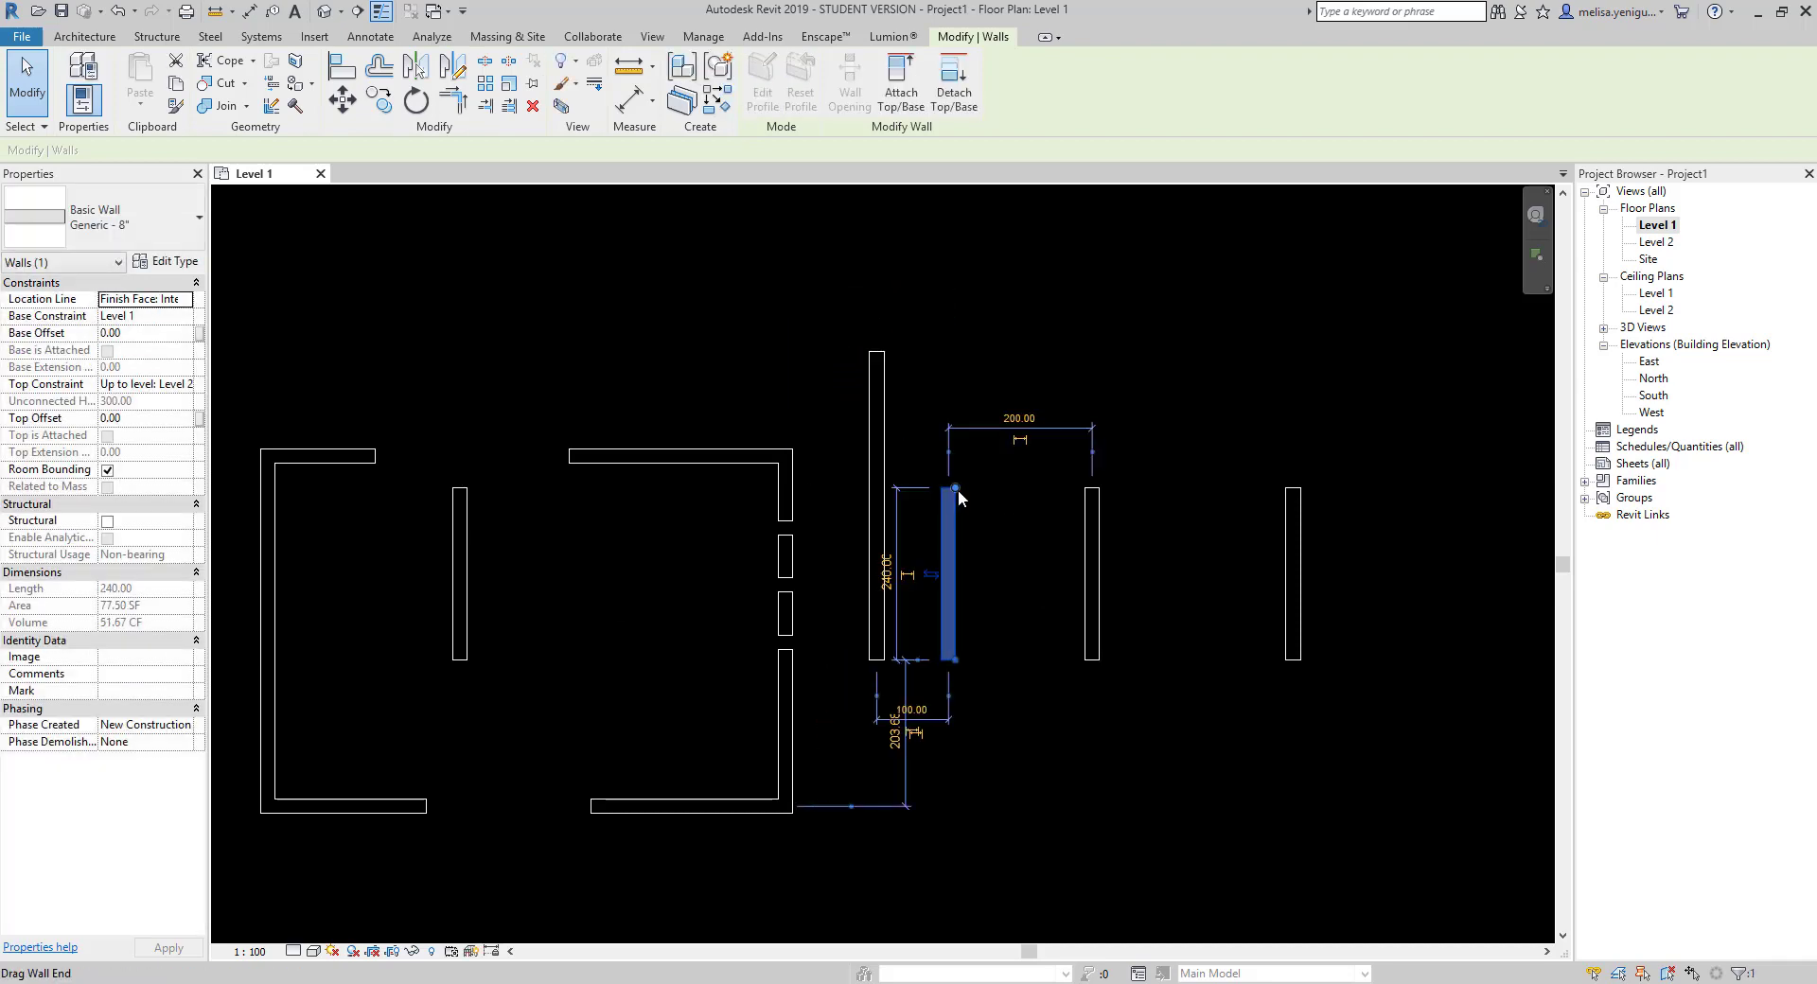
left_click(1087, 524)
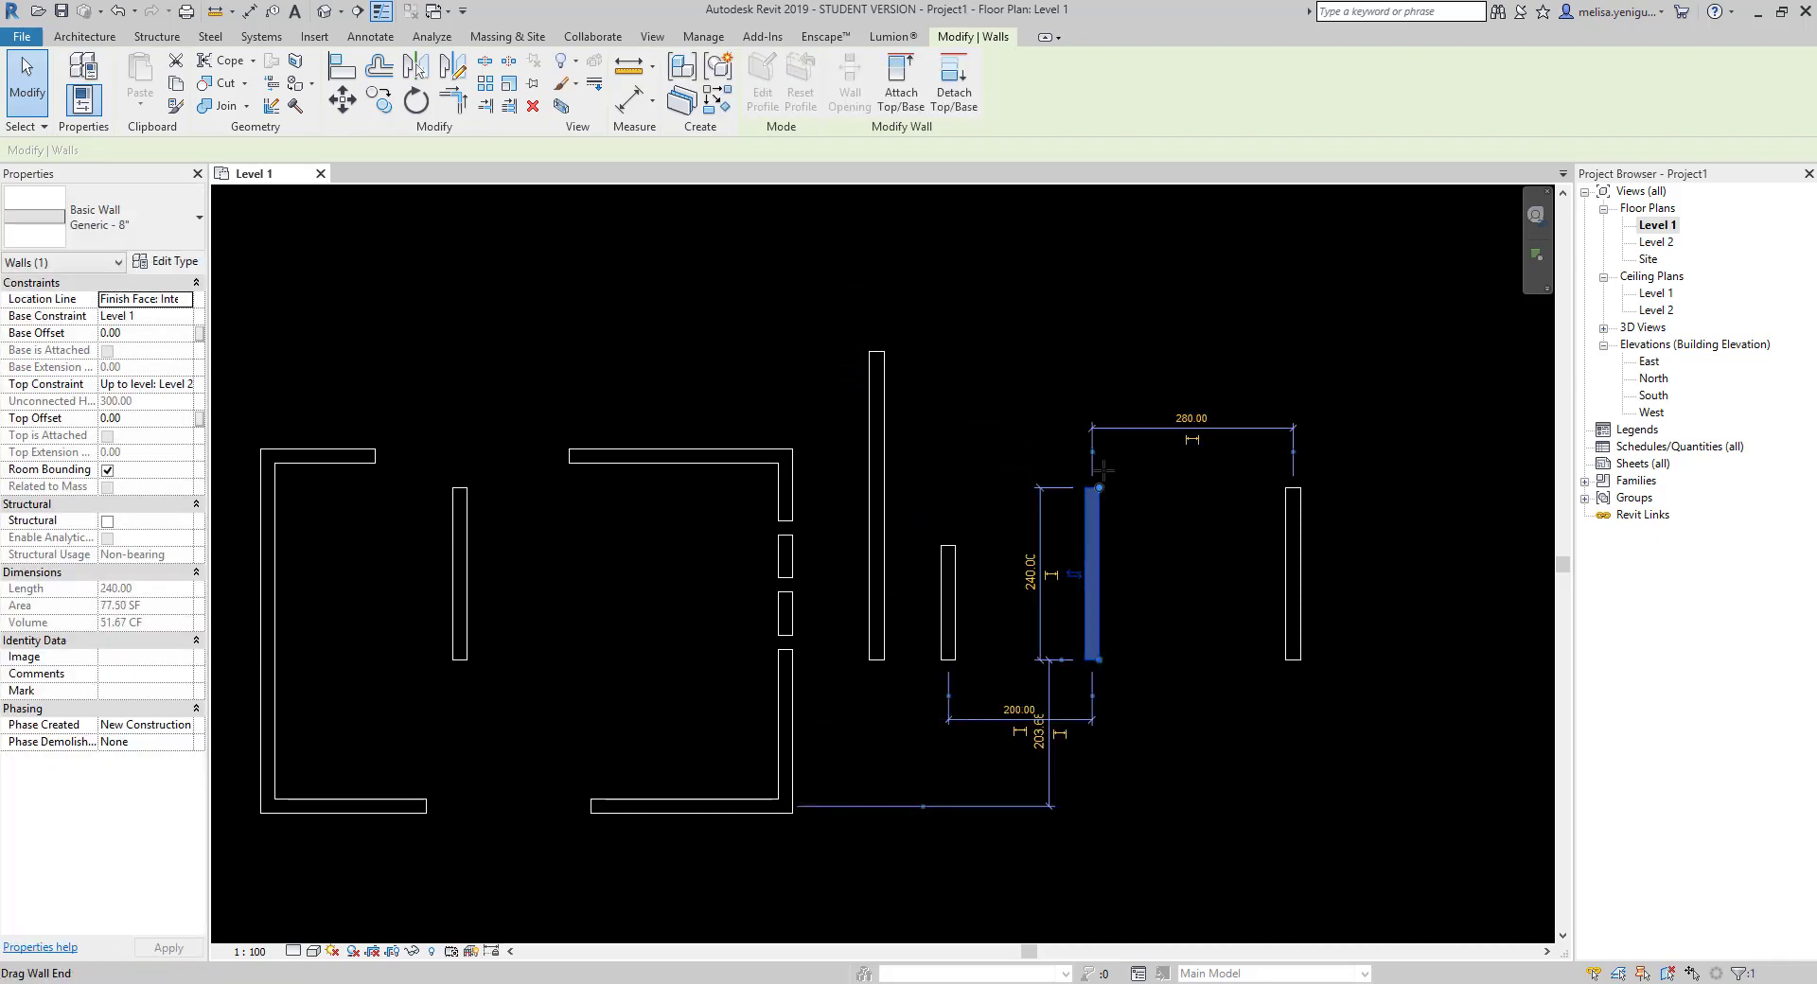
left_click(905, 393)
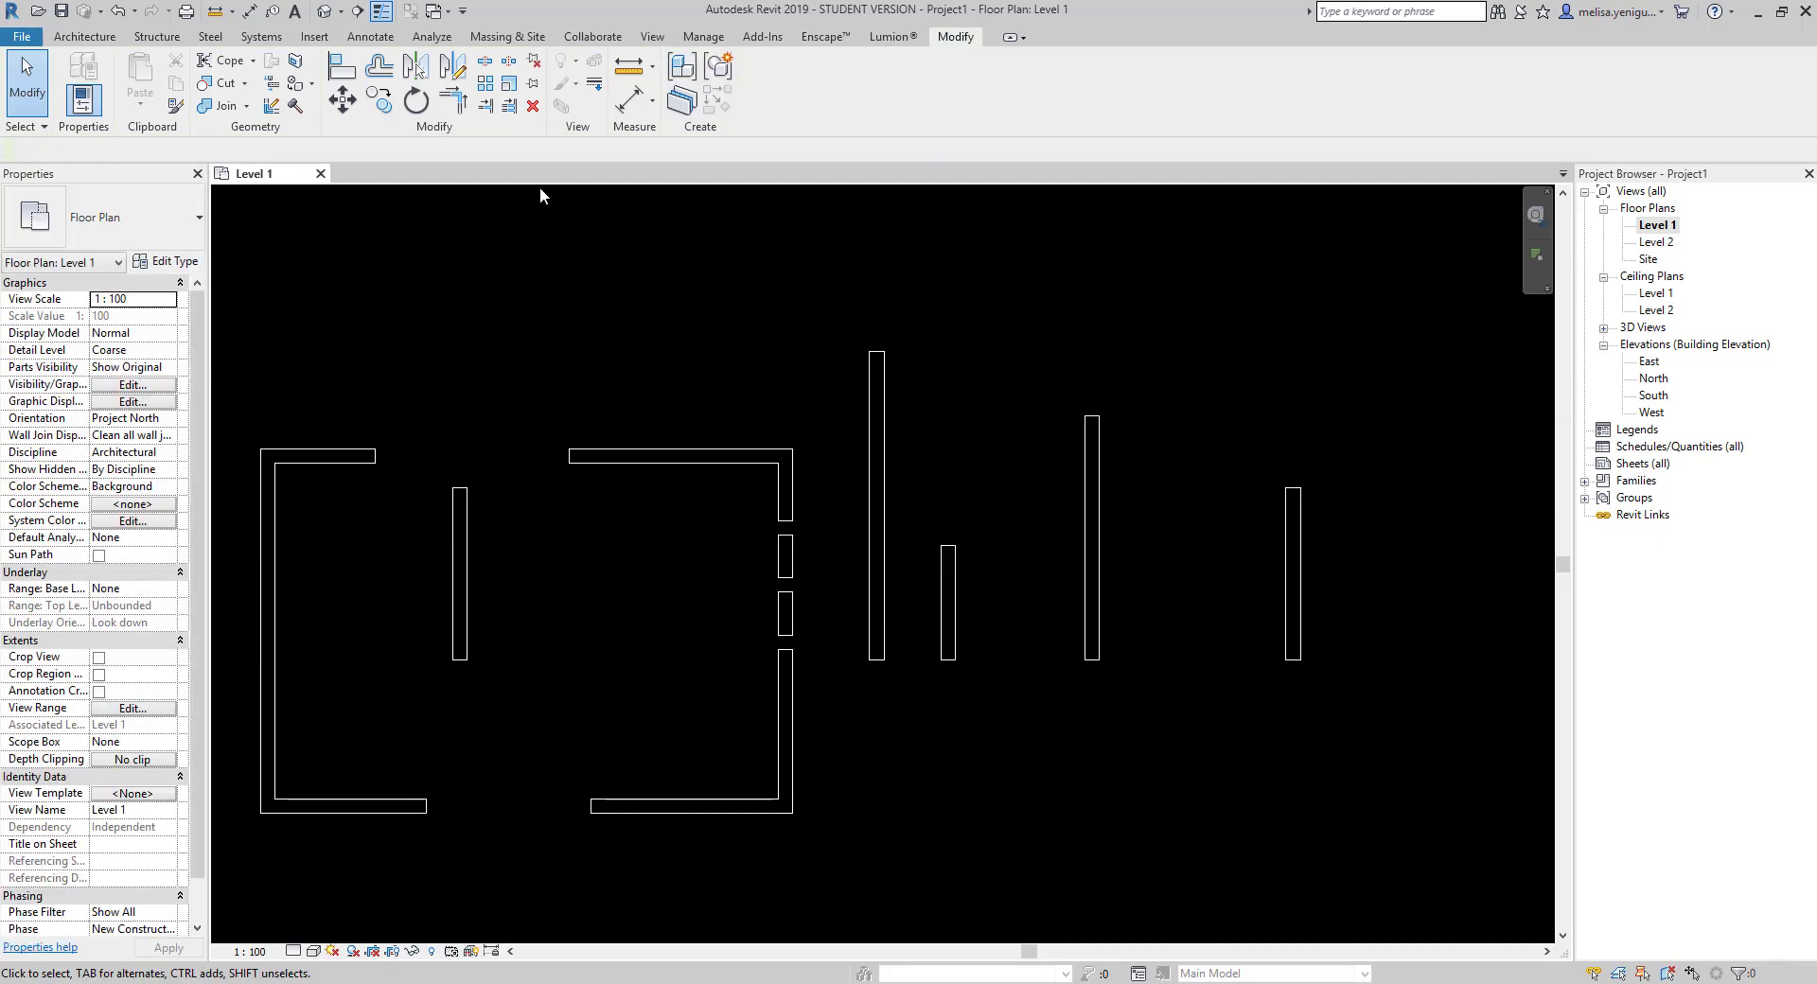
- Align the next wall's top to a reference wall's top edge and lock it
left_click(340, 73)
middle_click_drag(956, 488, 811, 521)
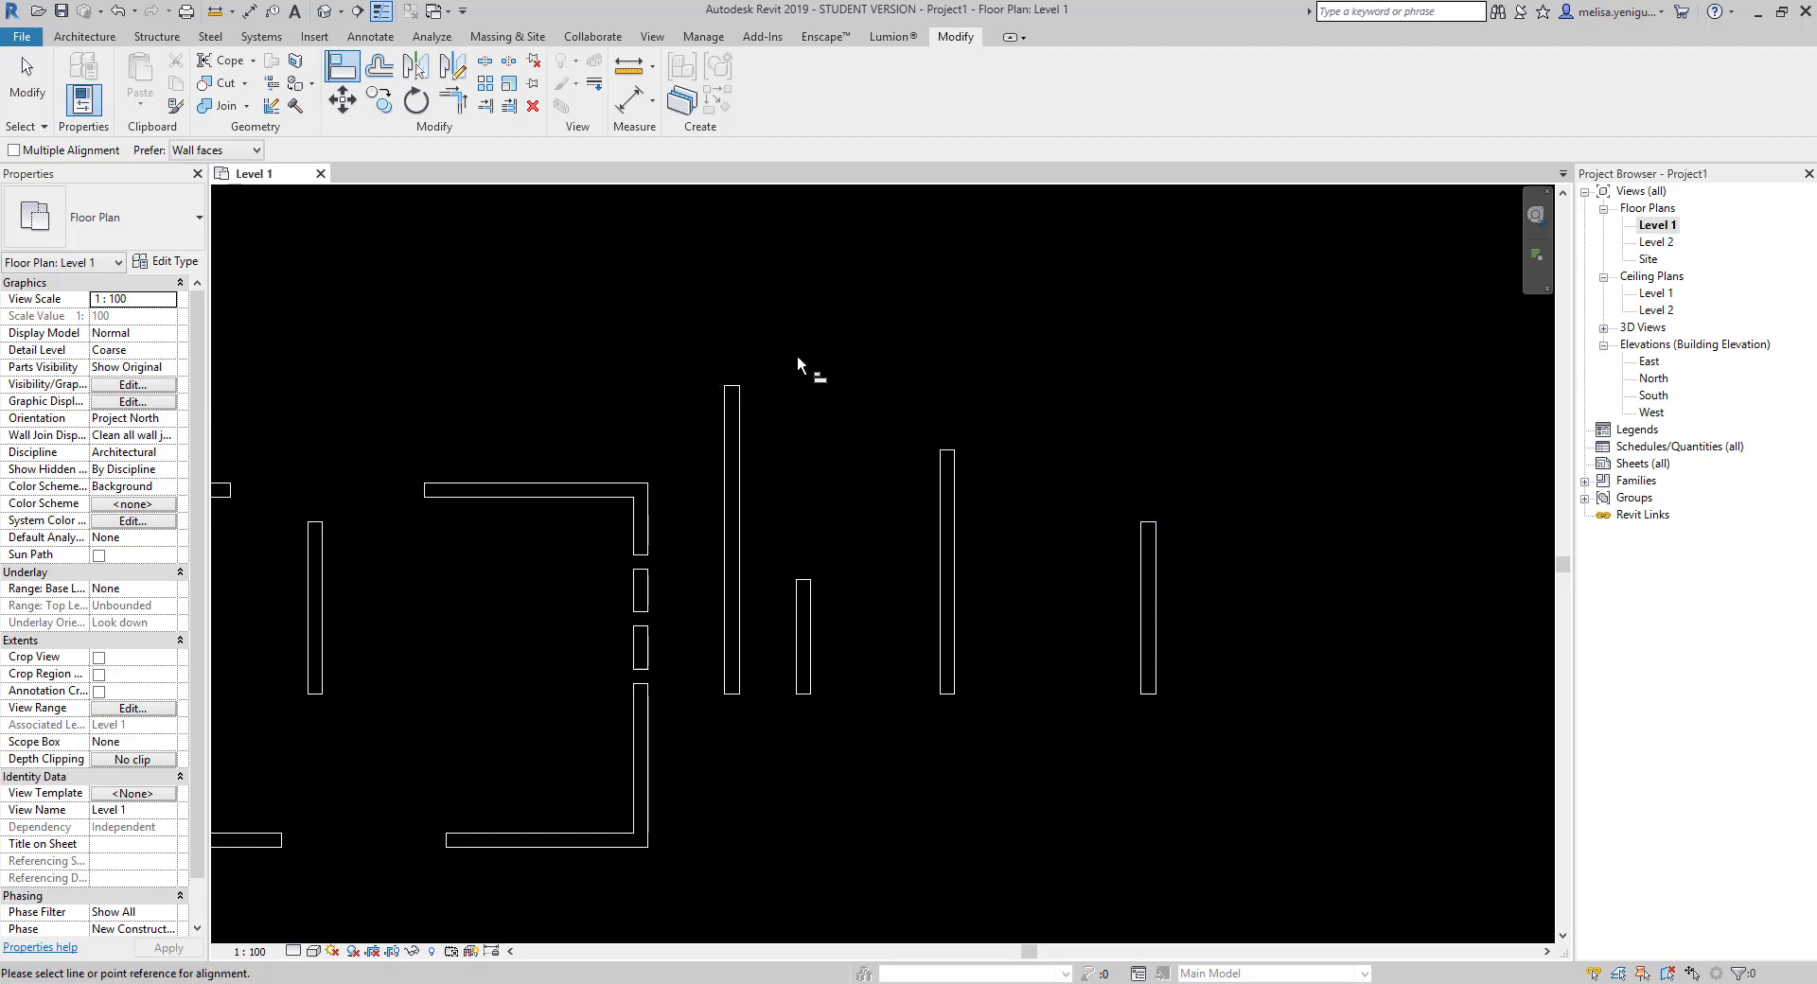
scroll(799, 610, "up", 2)
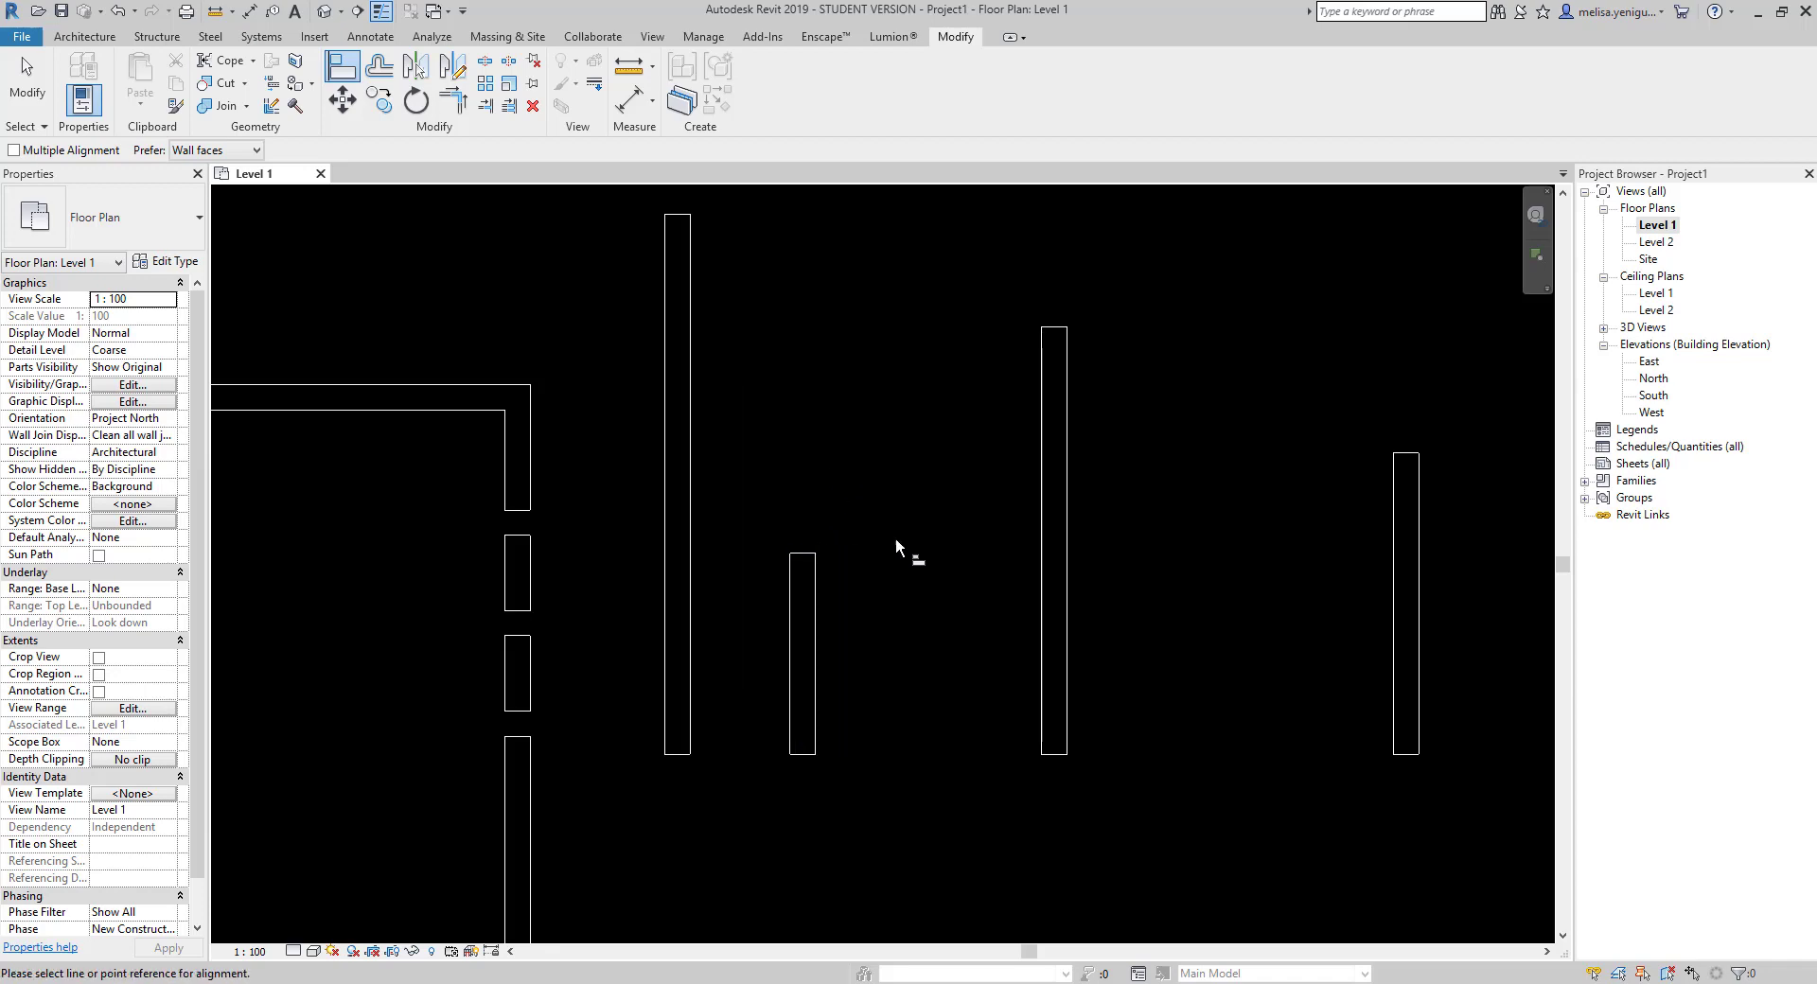
left_click(812, 556)
scroll(844, 593, "down", 1)
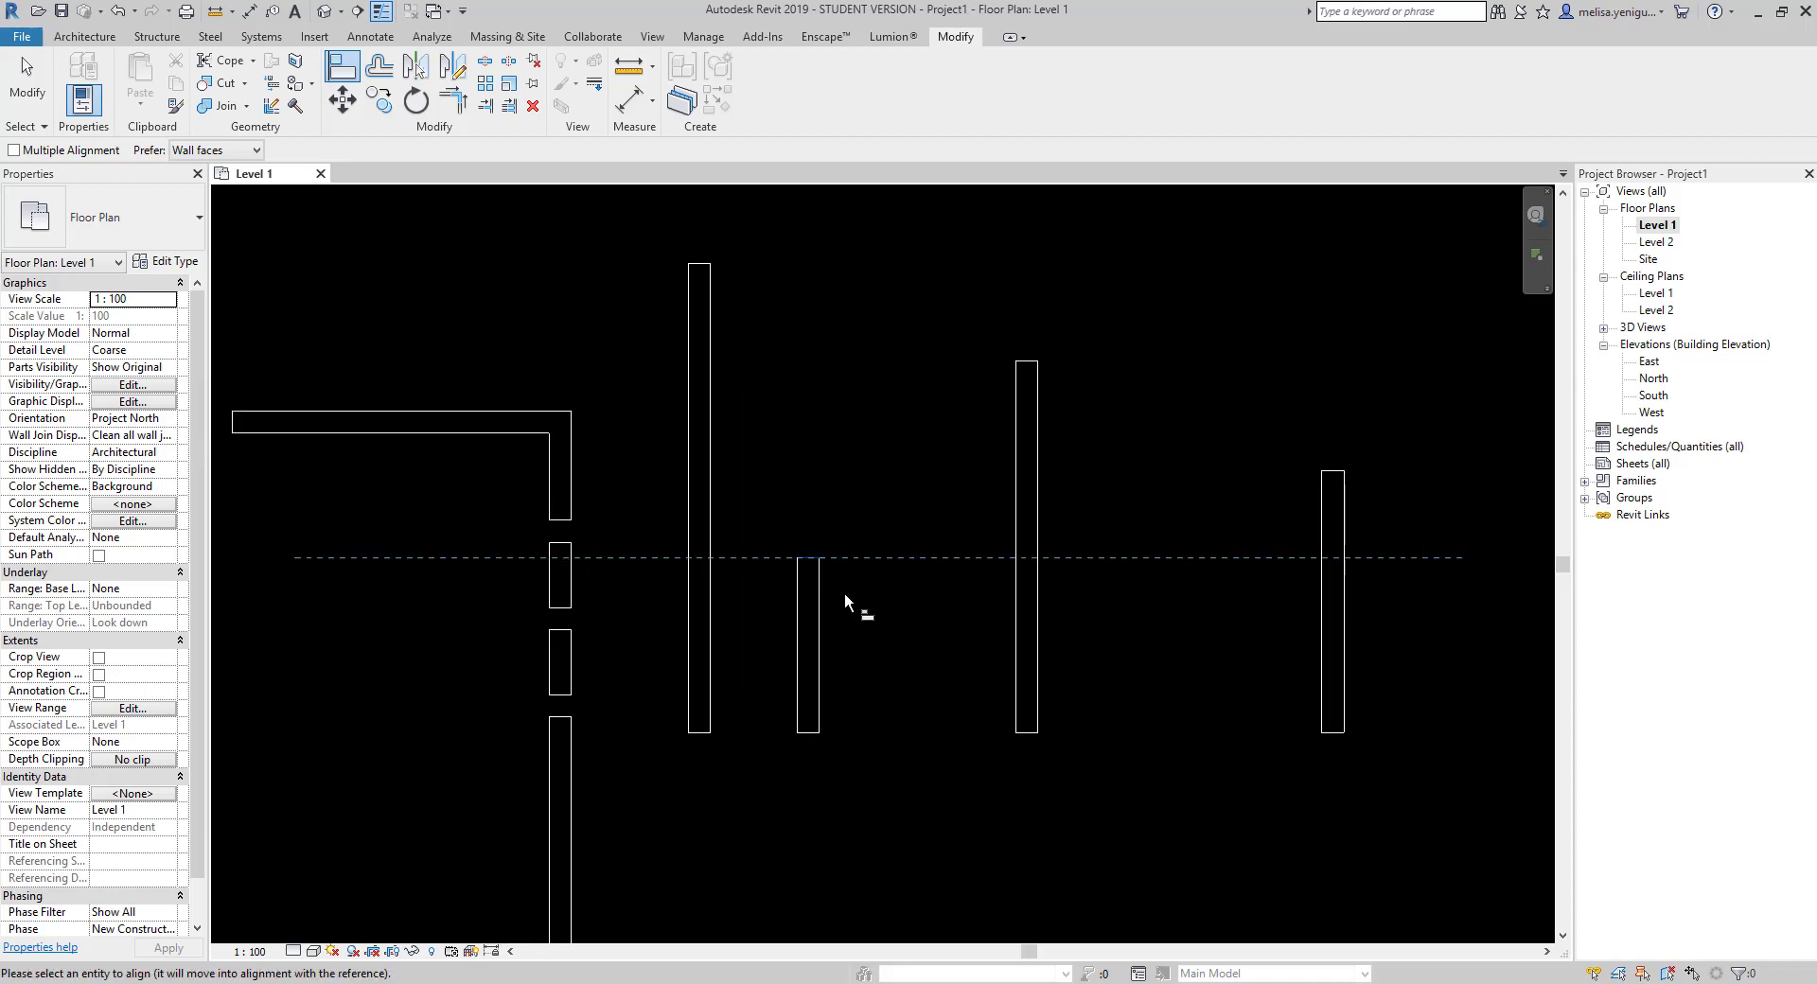
scroll(852, 592, "down", 1)
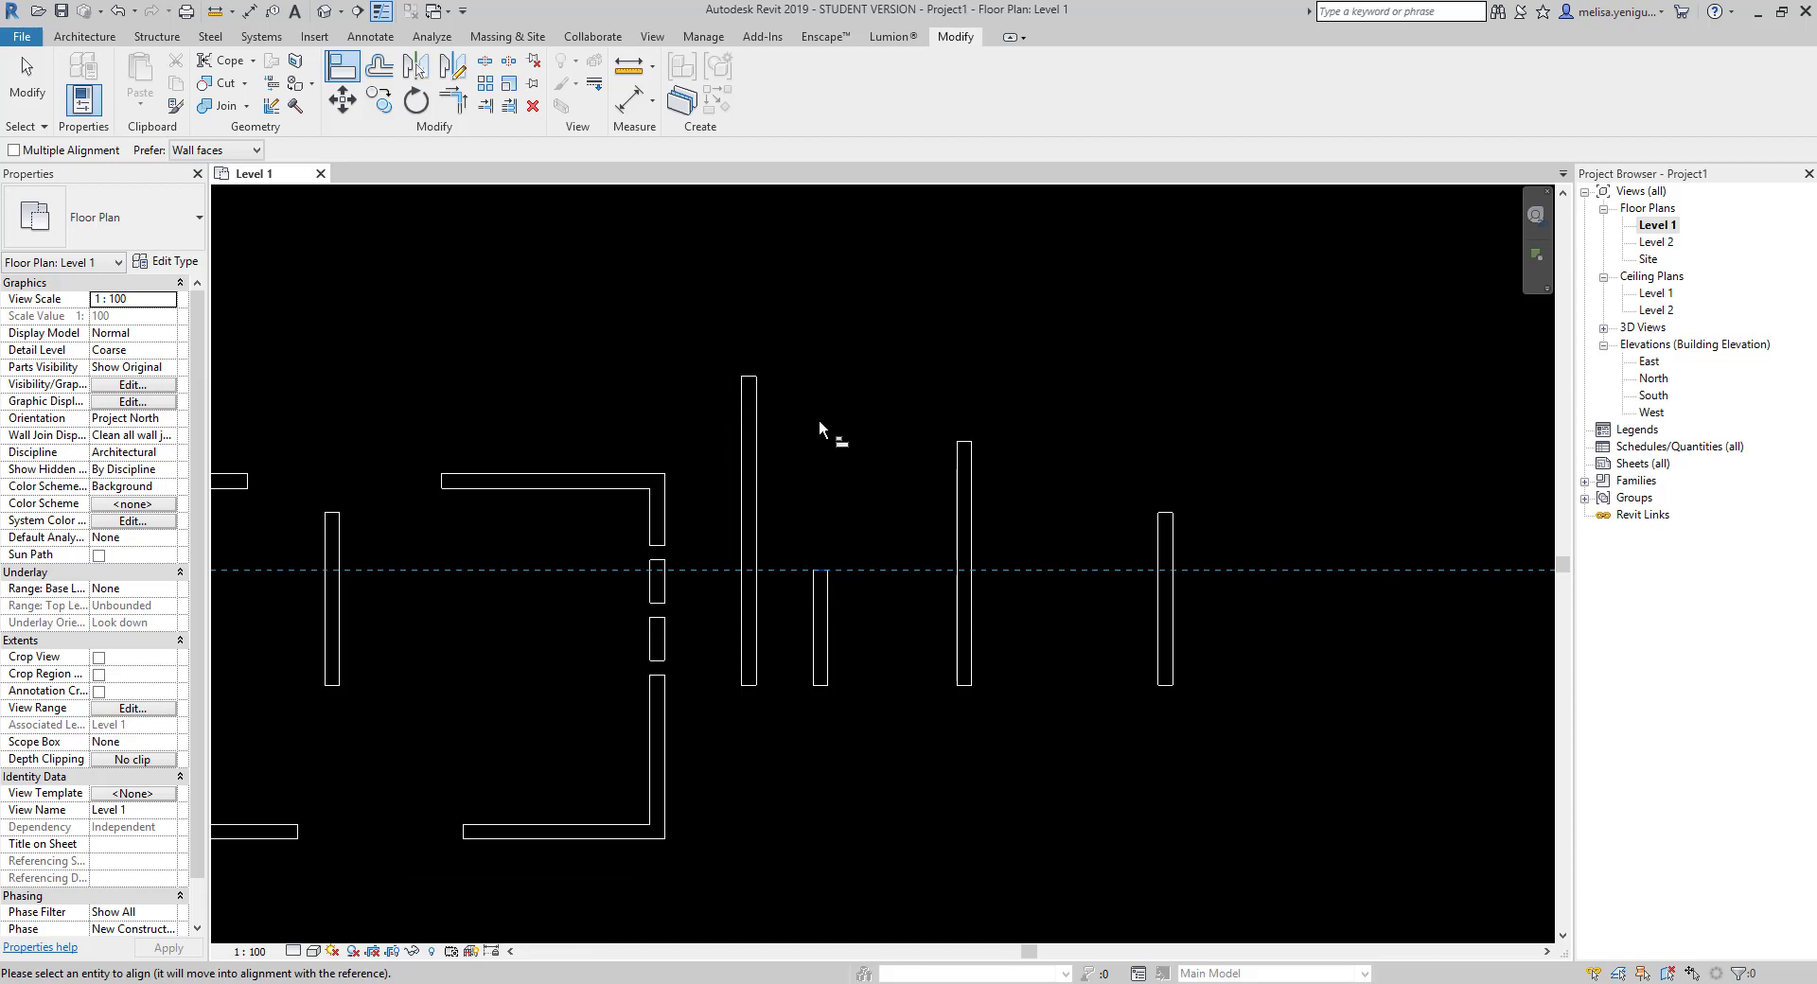
left_click(965, 442)
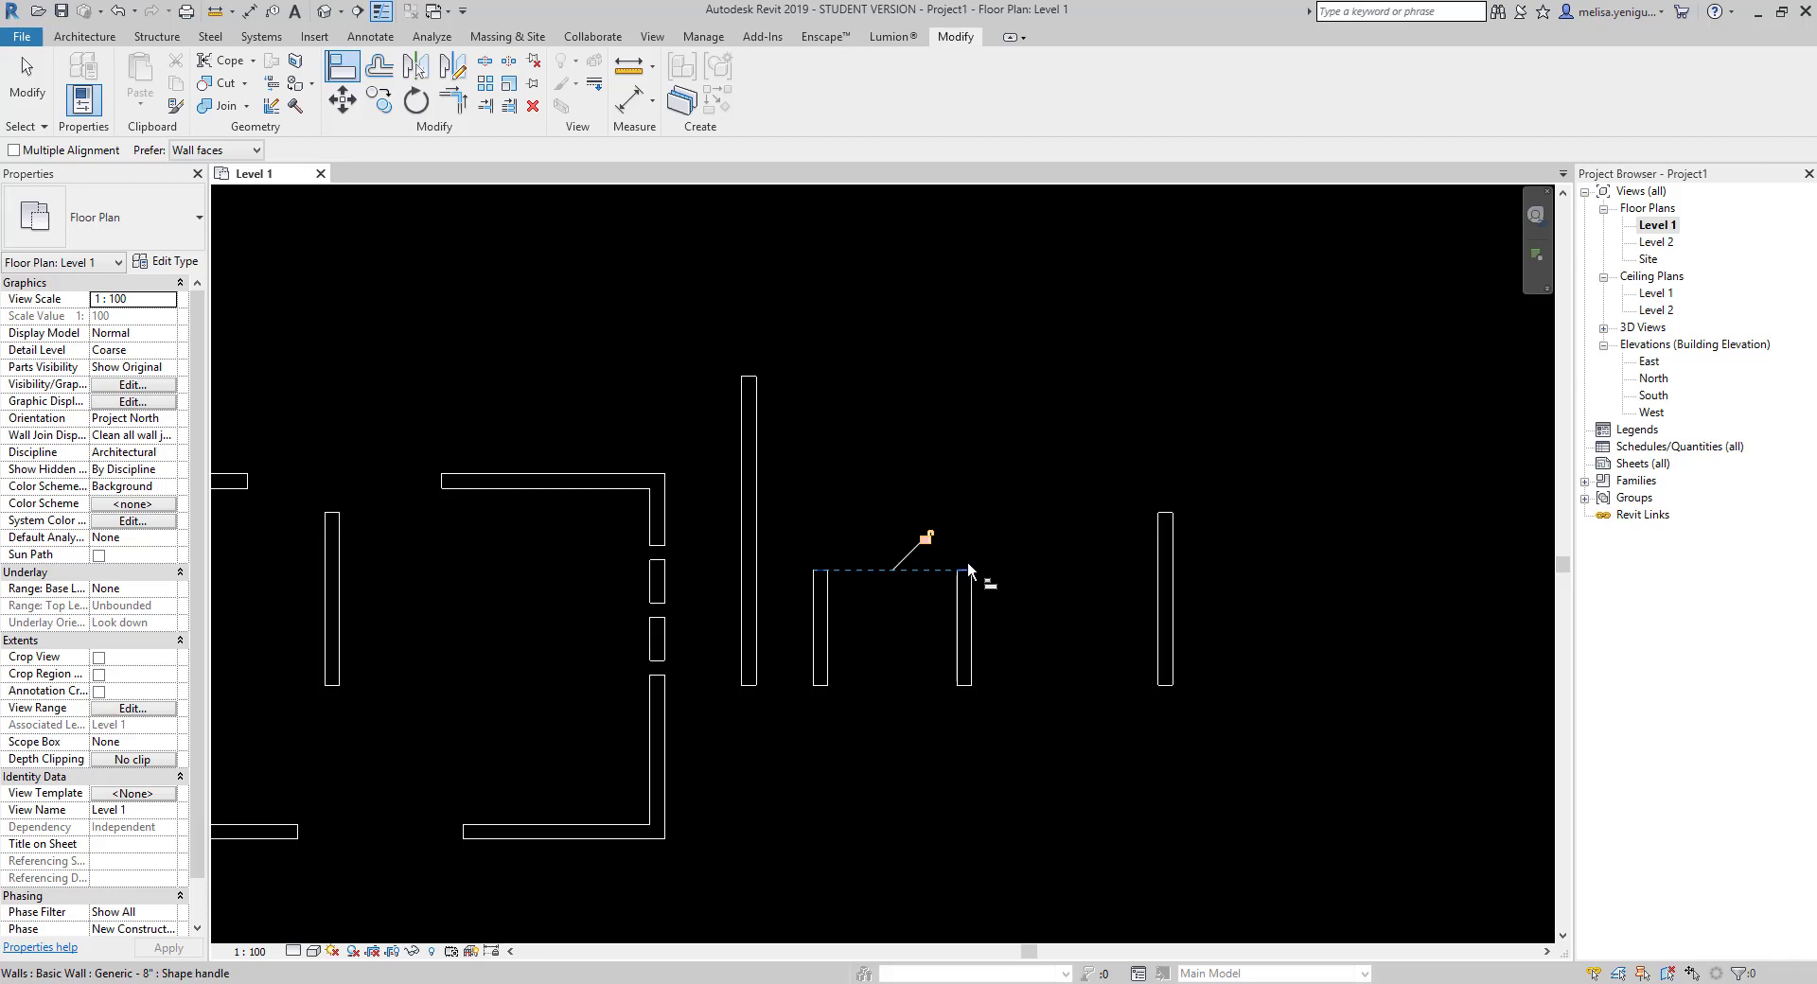
scroll(947, 560, "up", 2)
left_click(907, 512)
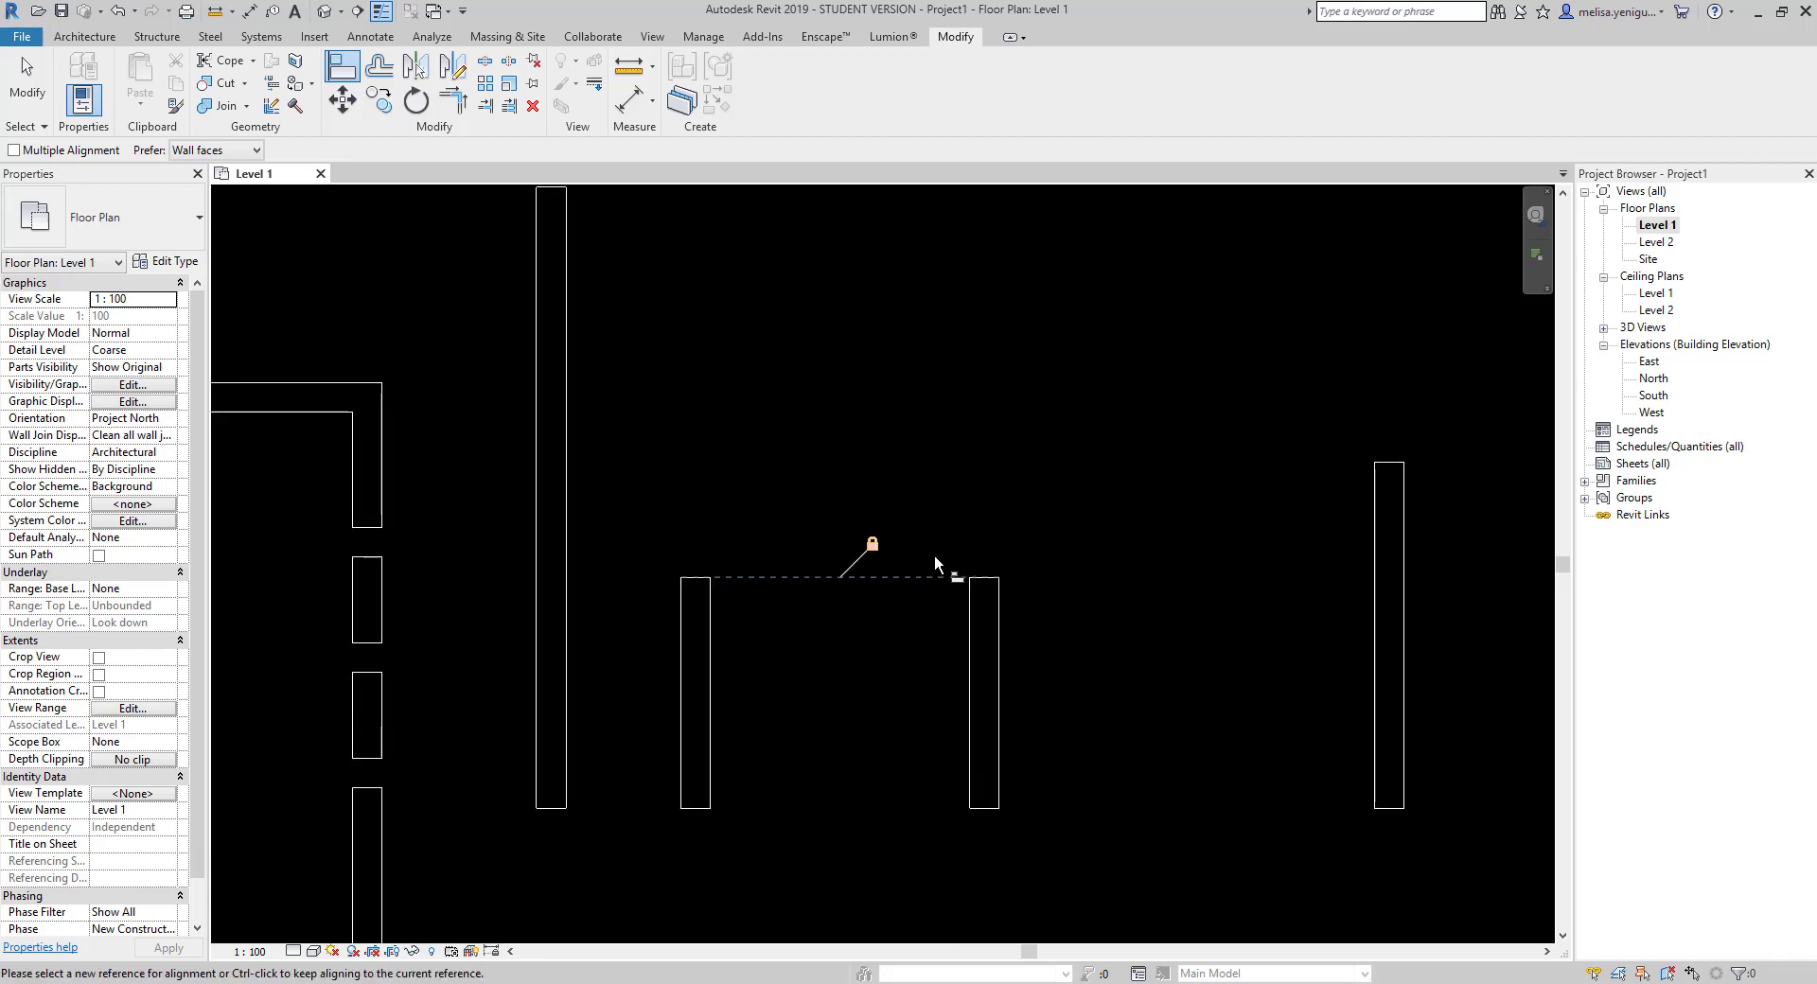
key("Escape")
- Stretch the locked wall's top upward to test the alignment lock
left_click(712, 581)
left_click_drag(710, 577, 710, 474)
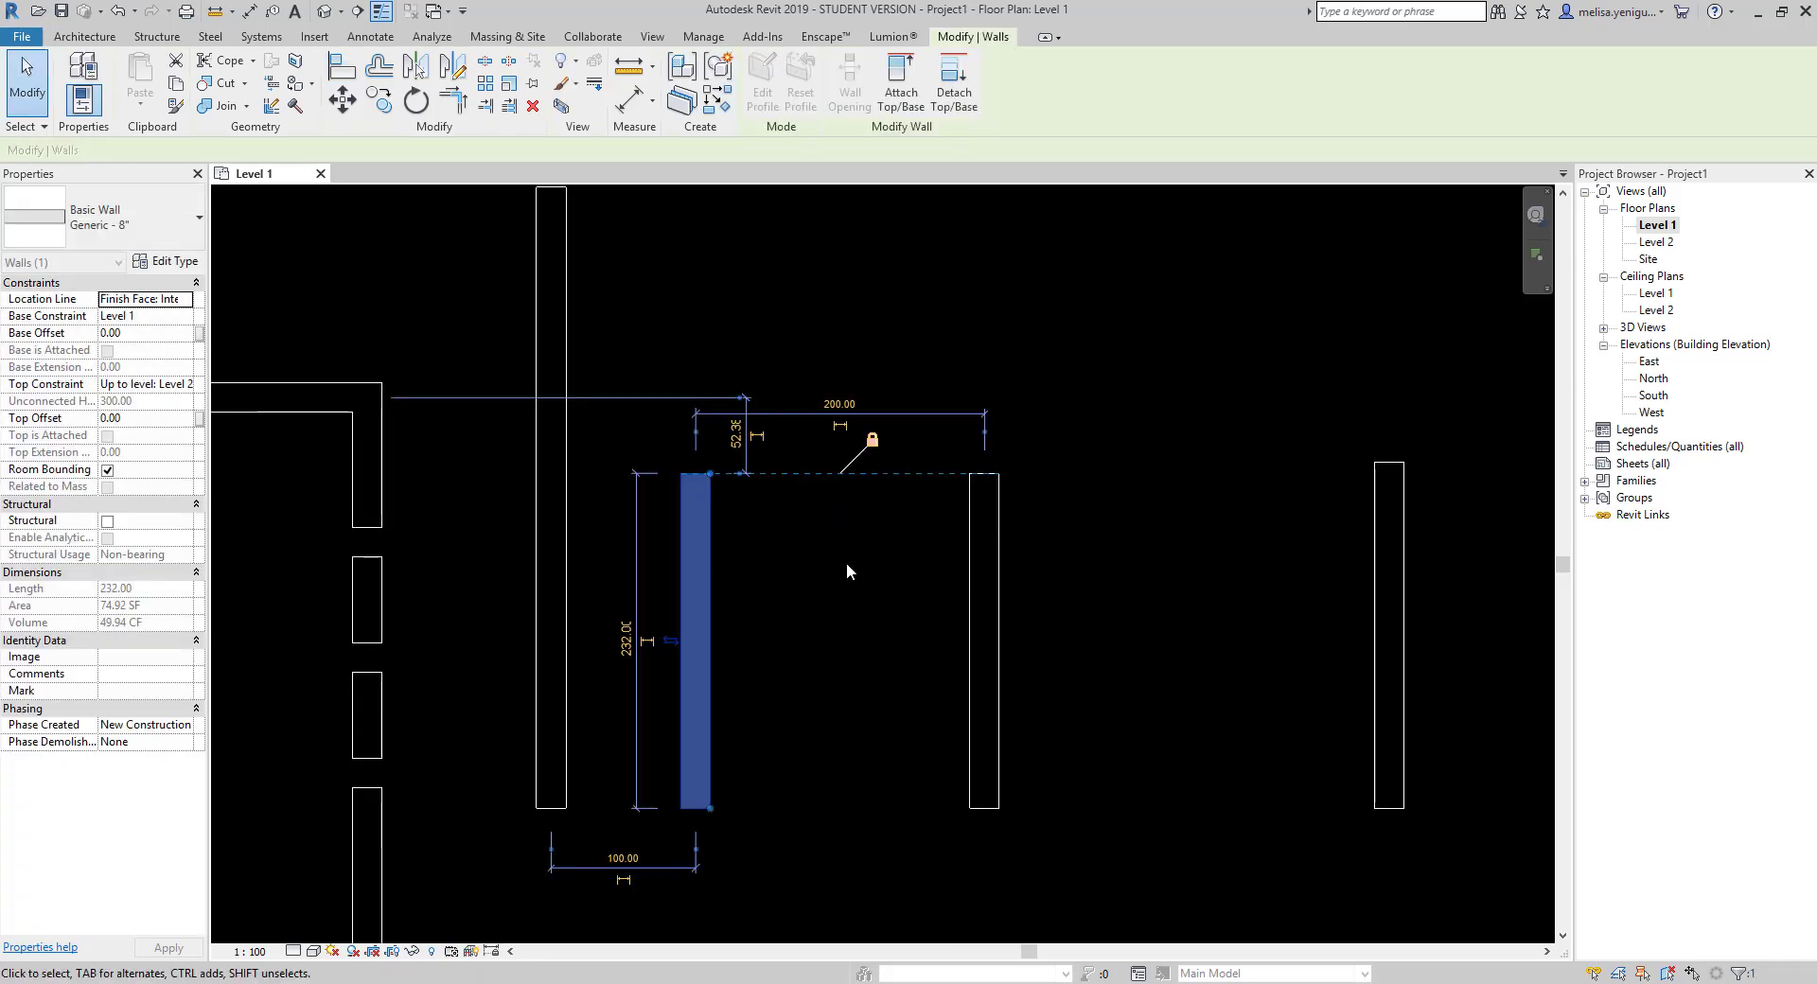
left_click(865, 545)
middle_click_drag(862, 616, 791, 786)
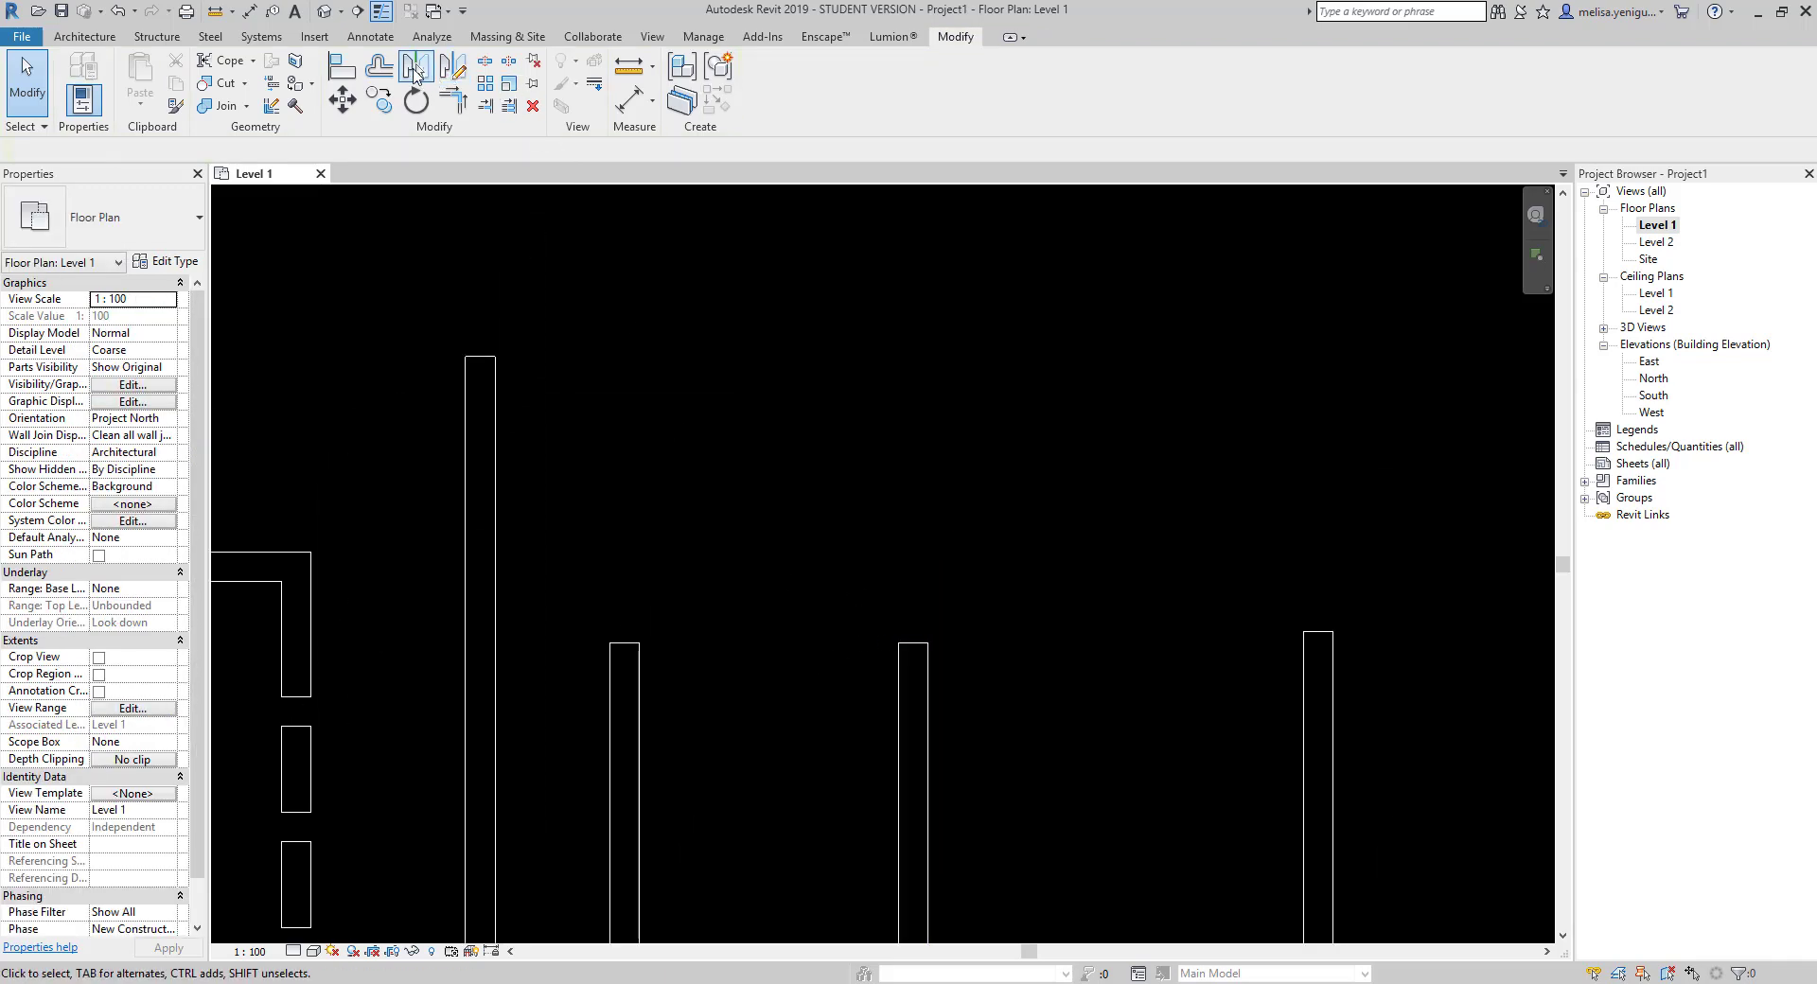
- Align the right short wall's top to the other short wall's top edge
left_click(341, 66)
scroll(818, 558, "down", 2)
left_click(880, 614)
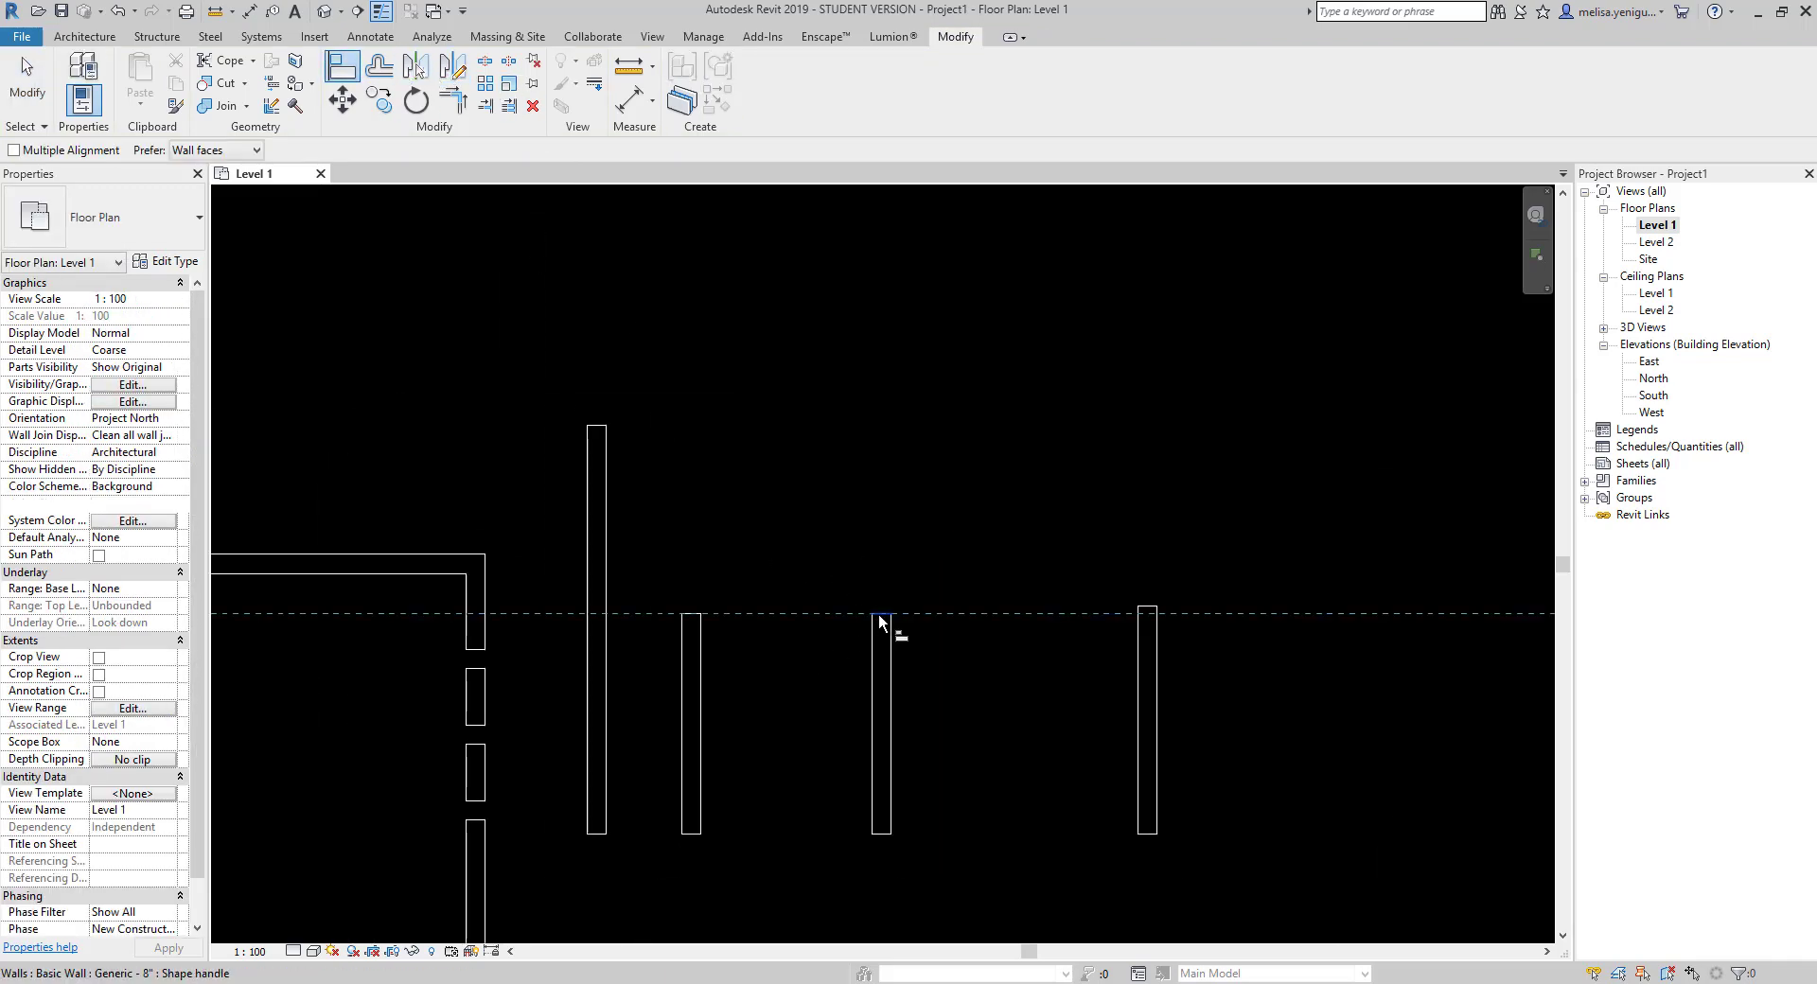
left_click(1152, 614)
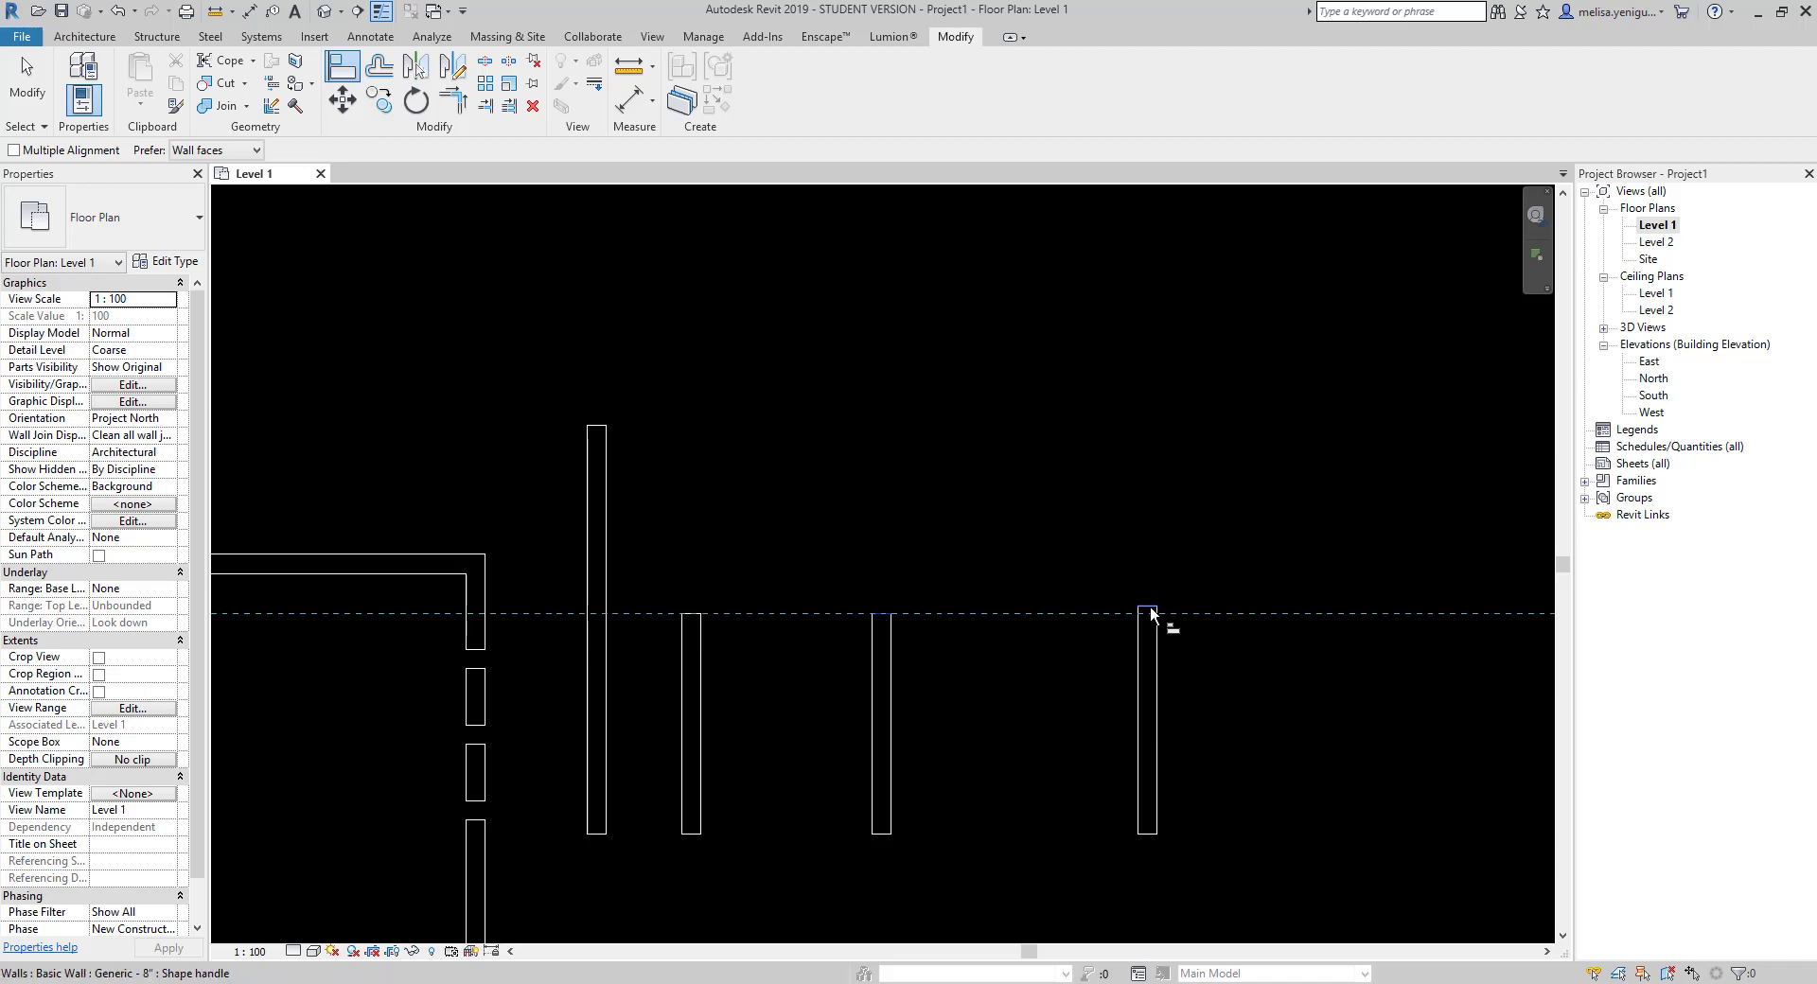
key("Escape")
key("Escape")
middle_click_drag(921, 653, 1061, 648)
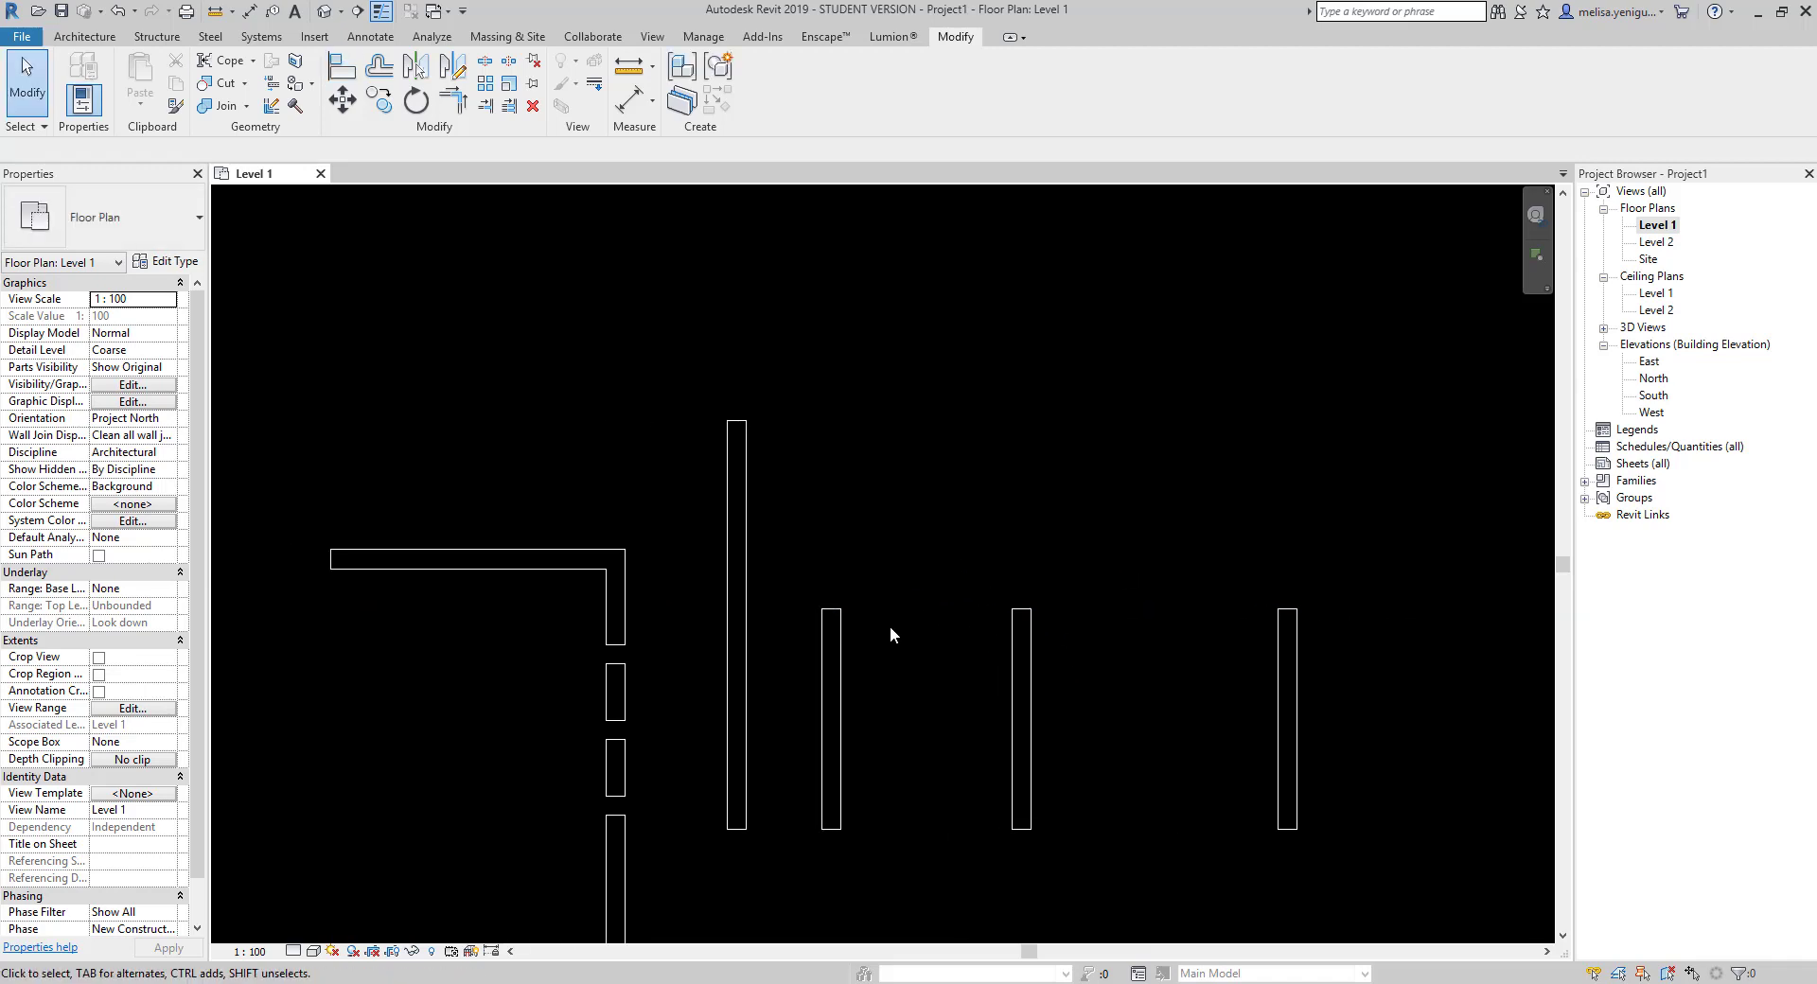
scroll(895, 623, "up", 1)
scroll(909, 623, "up", 1)
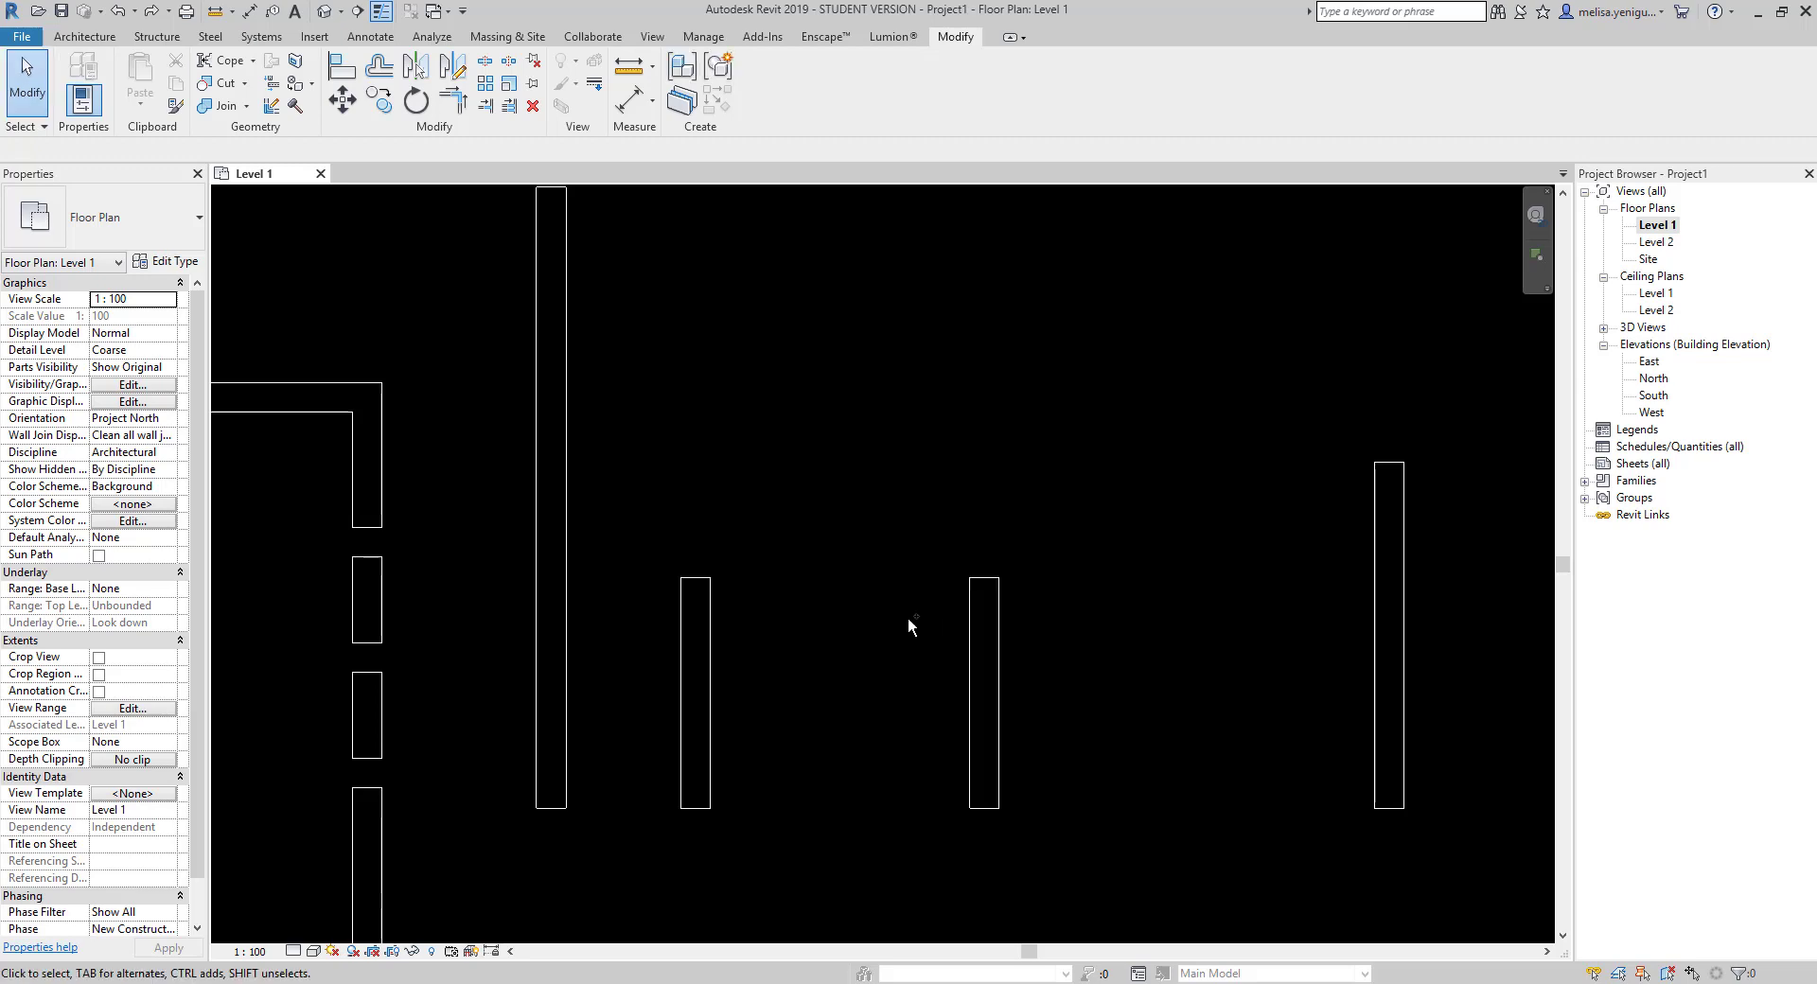
scroll(888, 636, "down", 2)
scroll(855, 558, "down", 1)
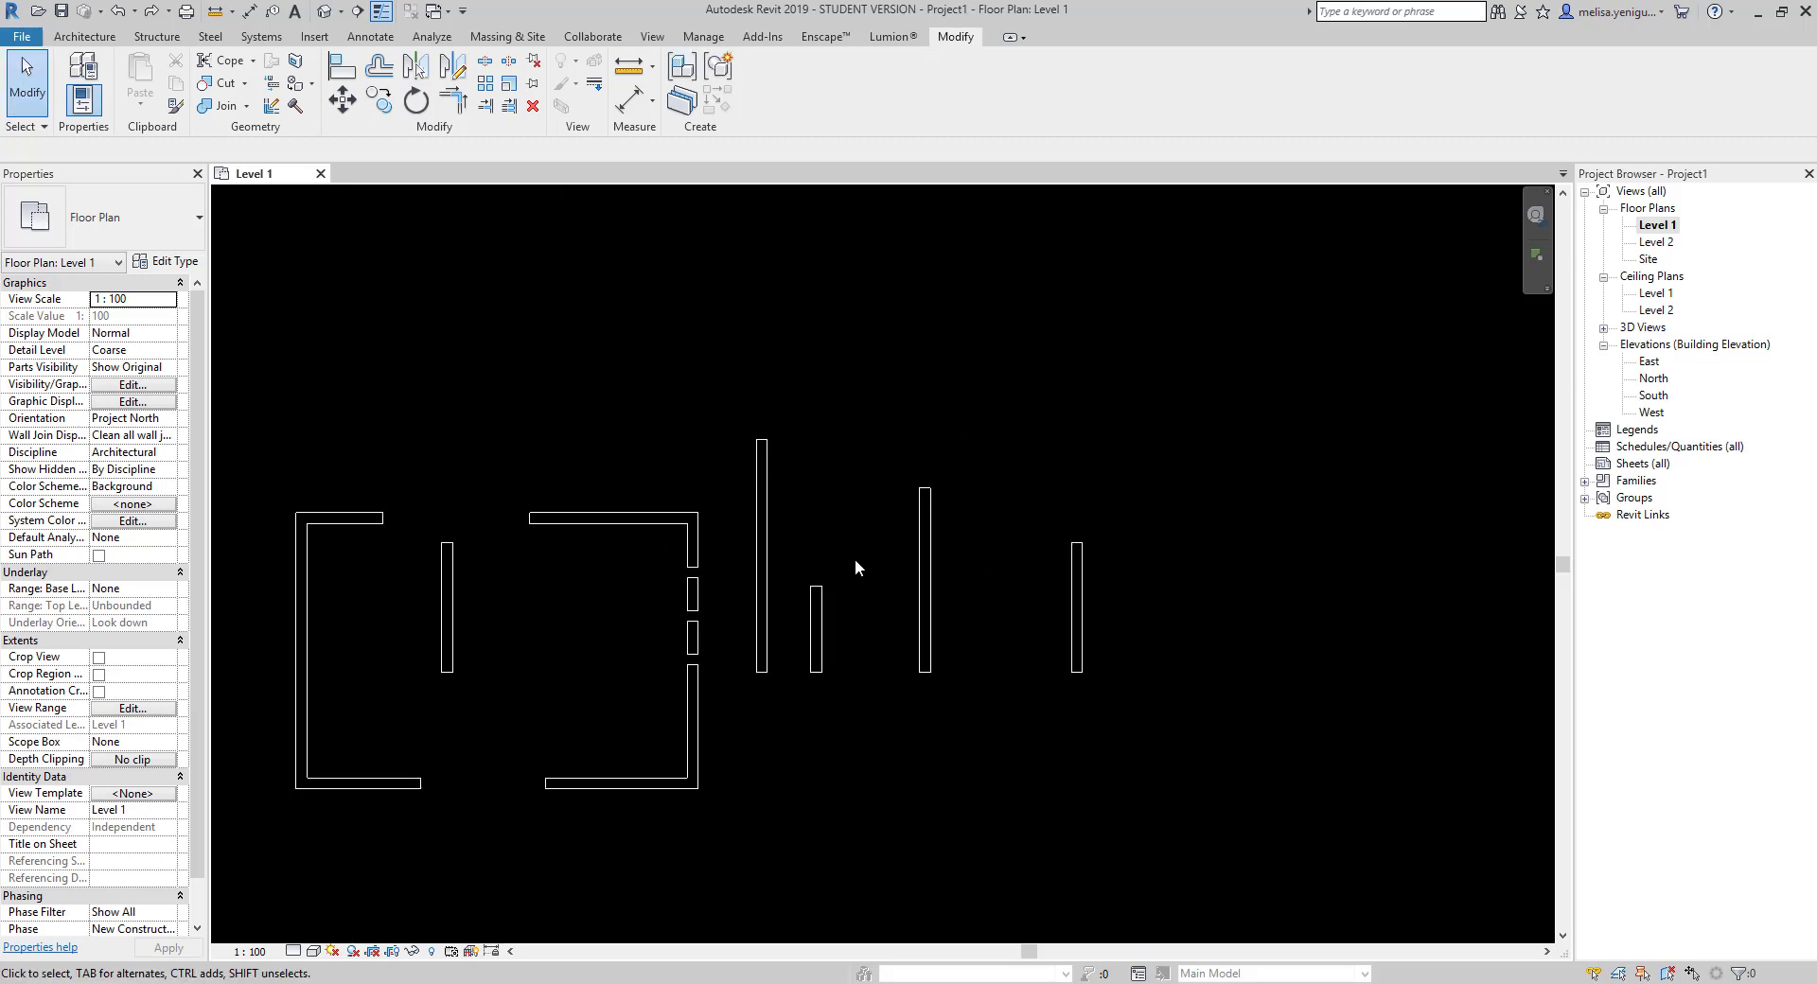
- Align the remaining walls, including both tall walls, to one reference top edge
left_click(342, 68)
scroll(768, 640, "up", 2)
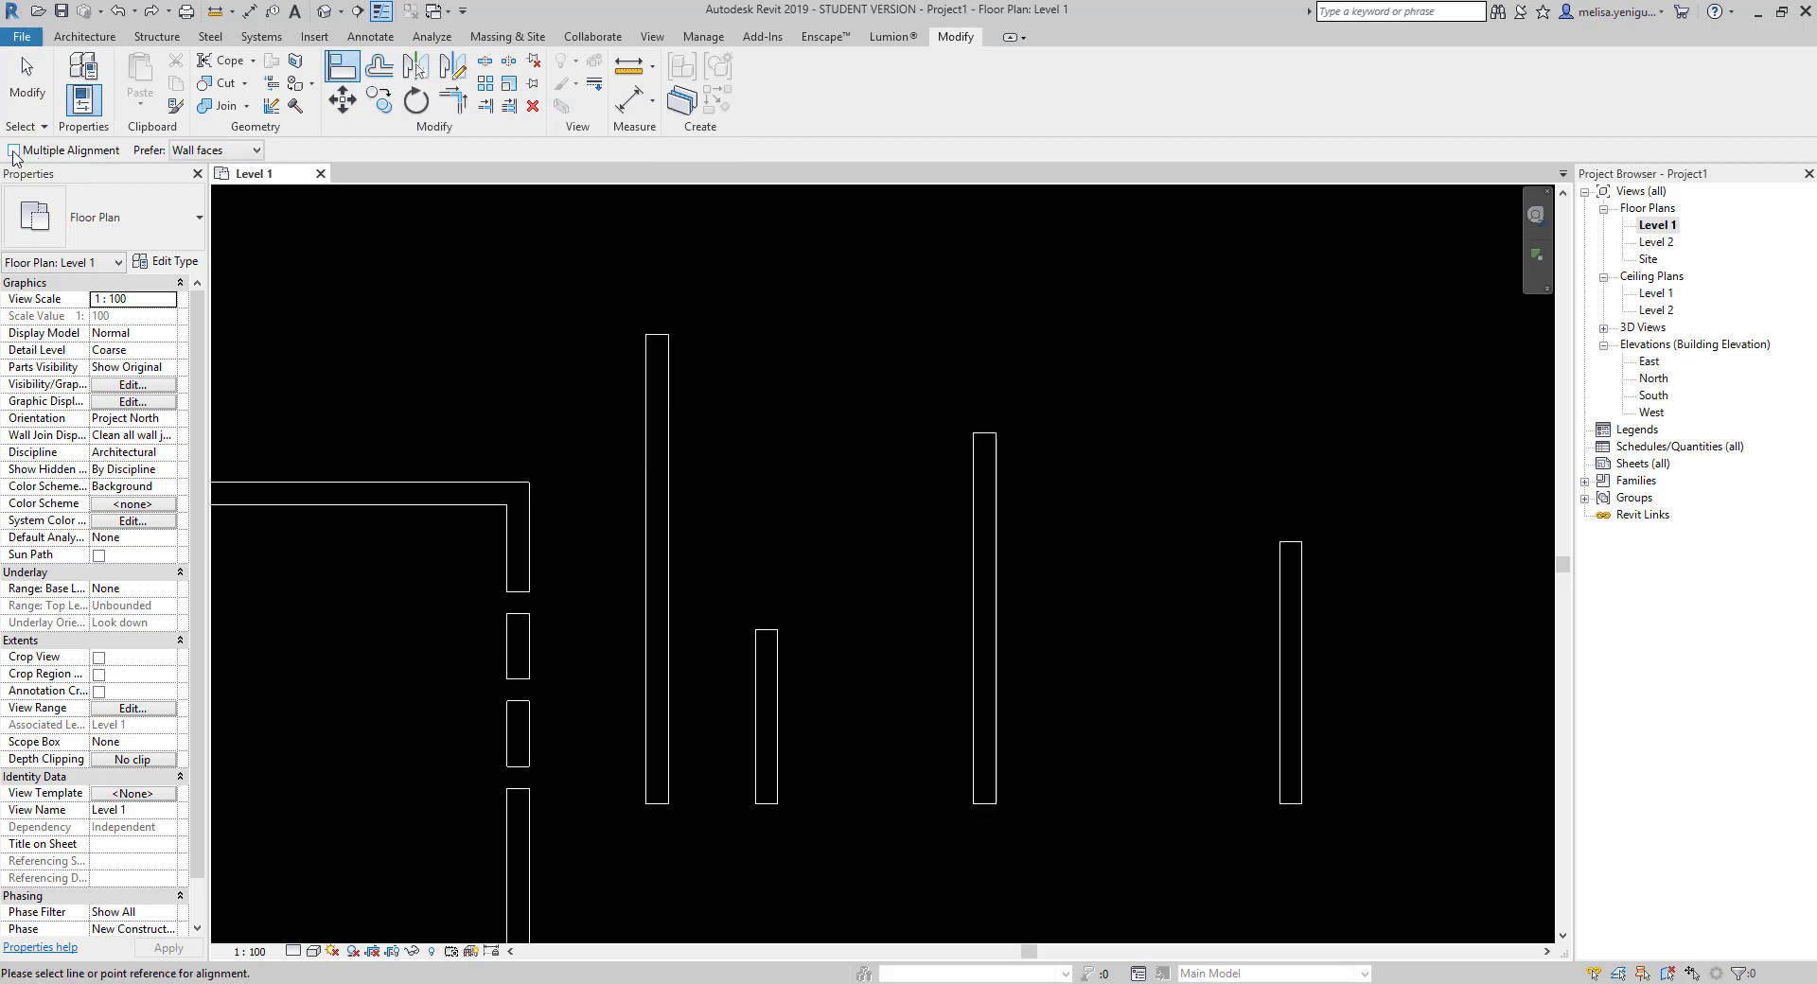
left_click(771, 630)
scroll(784, 663, "down", 1)
scroll(784, 663, "down", 1)
left_click(1116, 583)
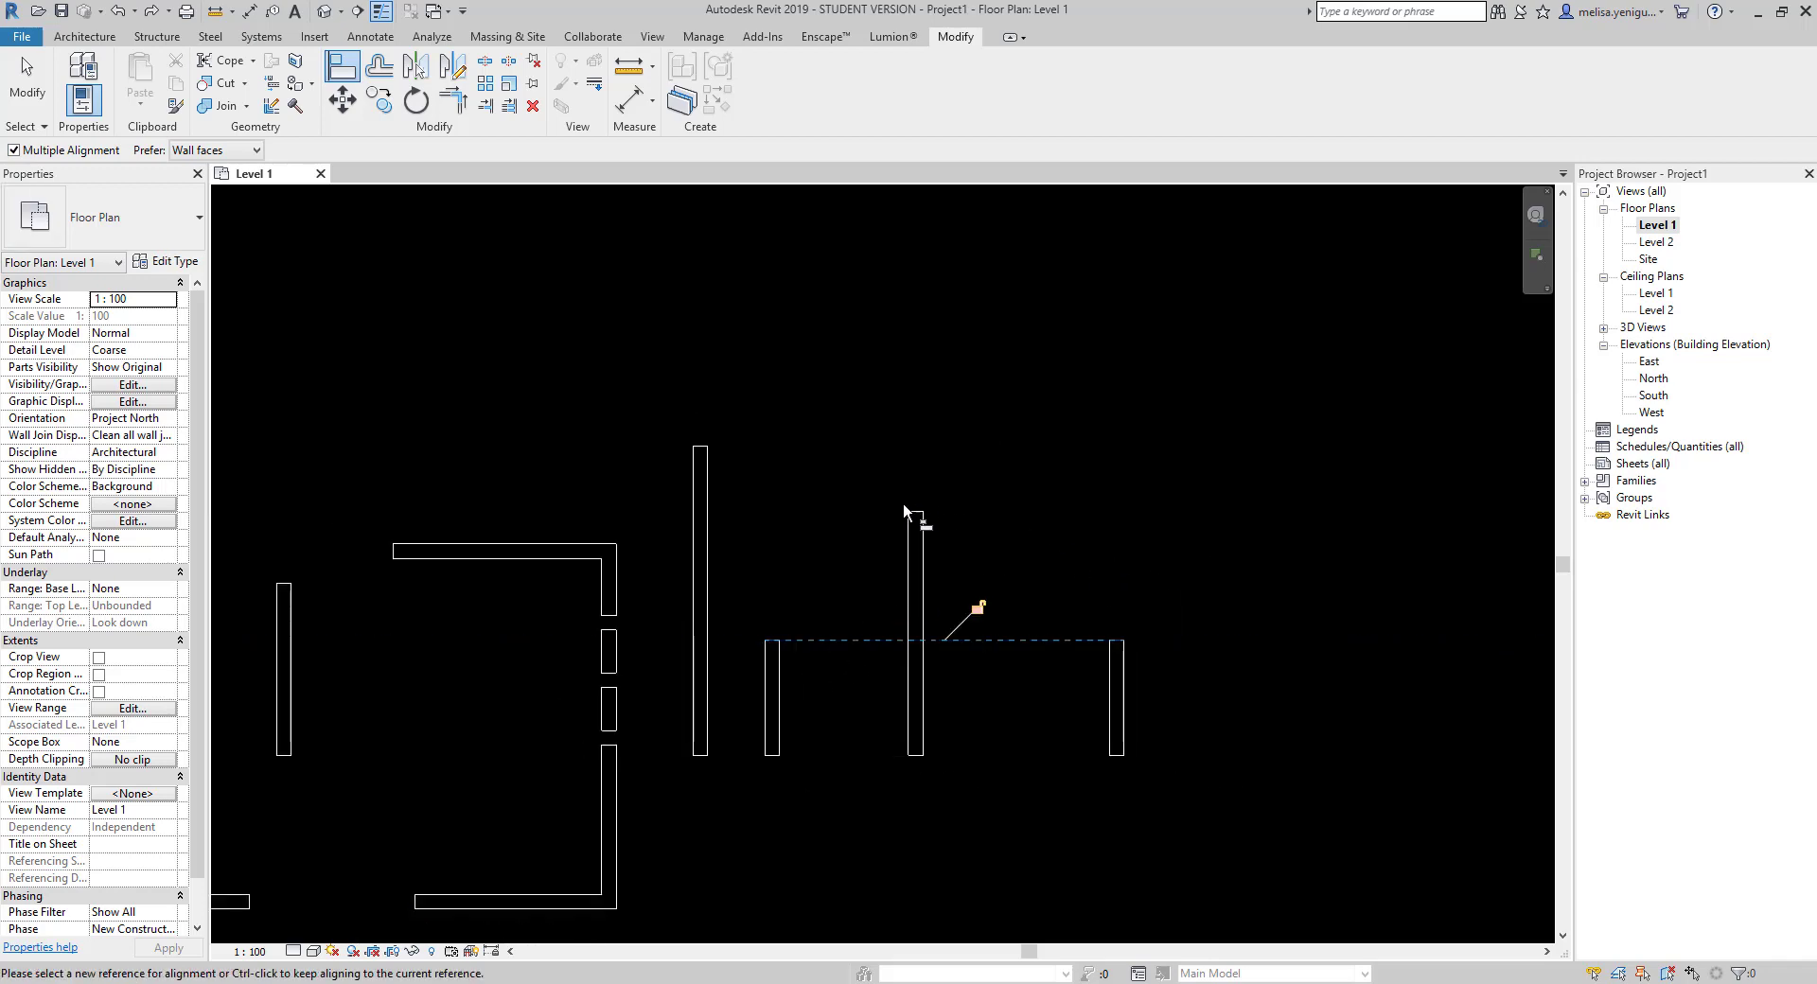
left_click(908, 516)
left_click(700, 454)
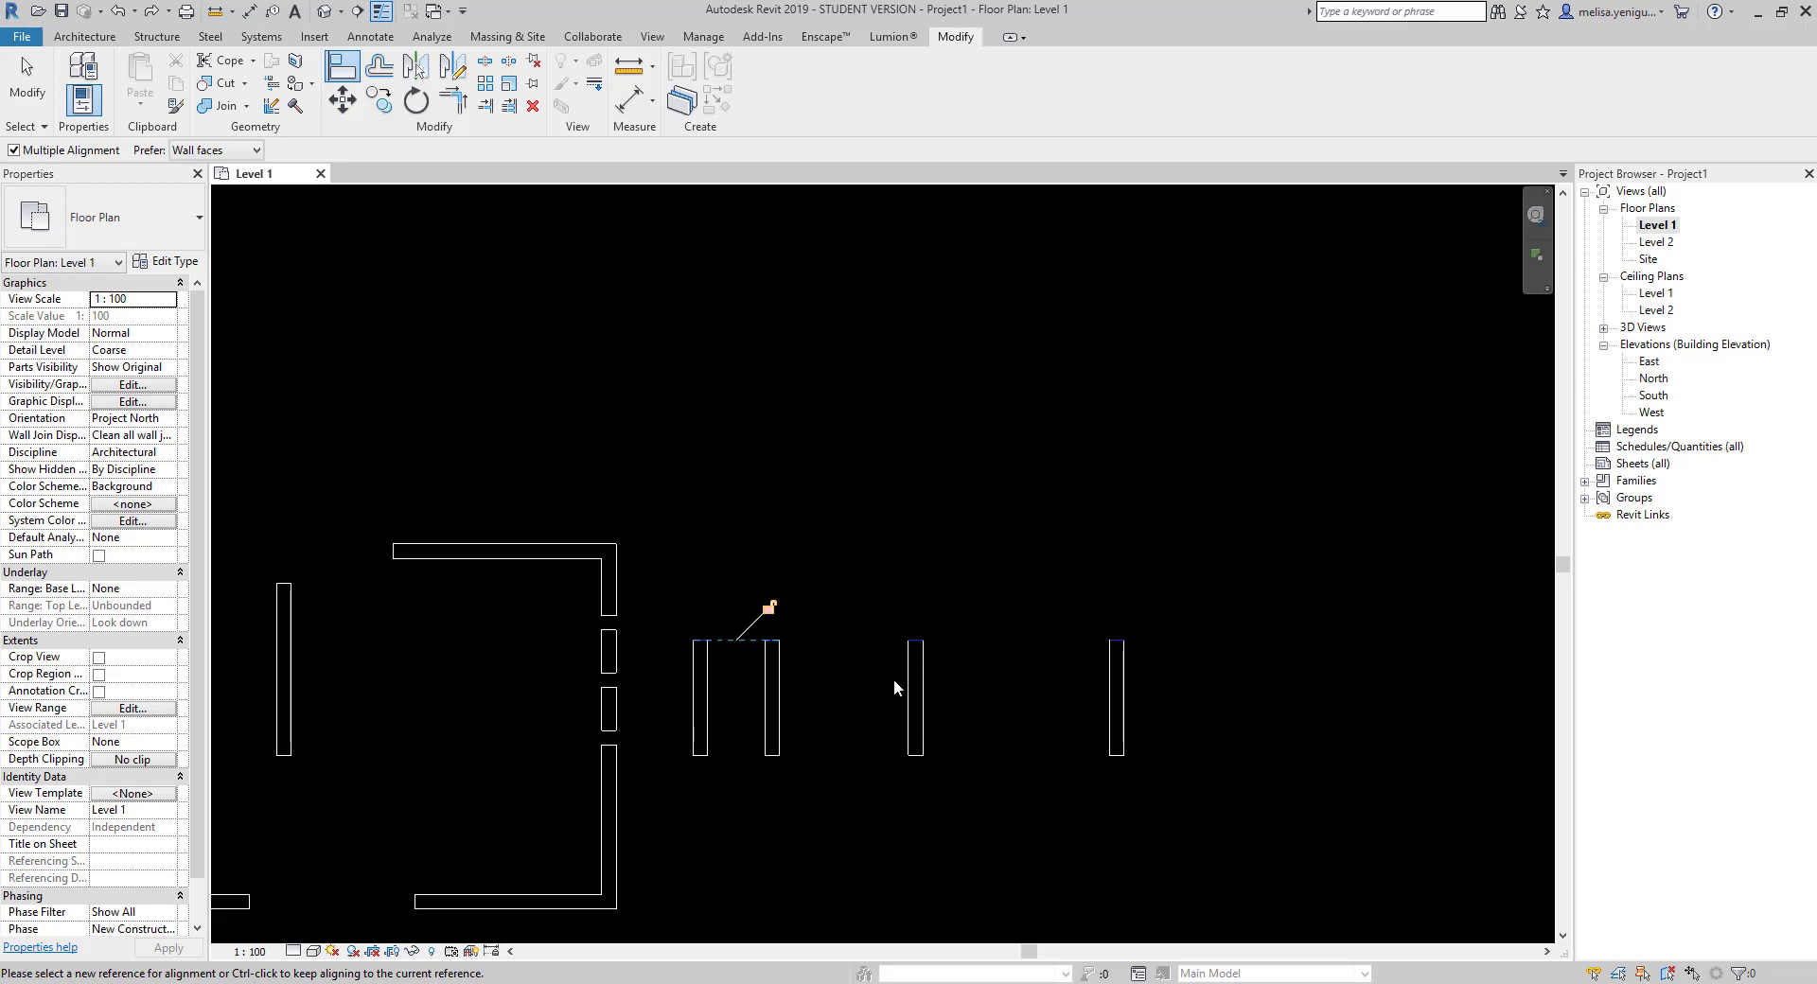
key("Escape")
key("Escape")
scroll(818, 598, "down", 1)
- Window-select the four free-standing walls, then clear the selection
mouse_move(929, 532)
middle_mouse_down()
mouse_move(909, 588)
mouse_move(889, 528)
middle_mouse_up()
left_click_drag(844, 378, 1201, 628)
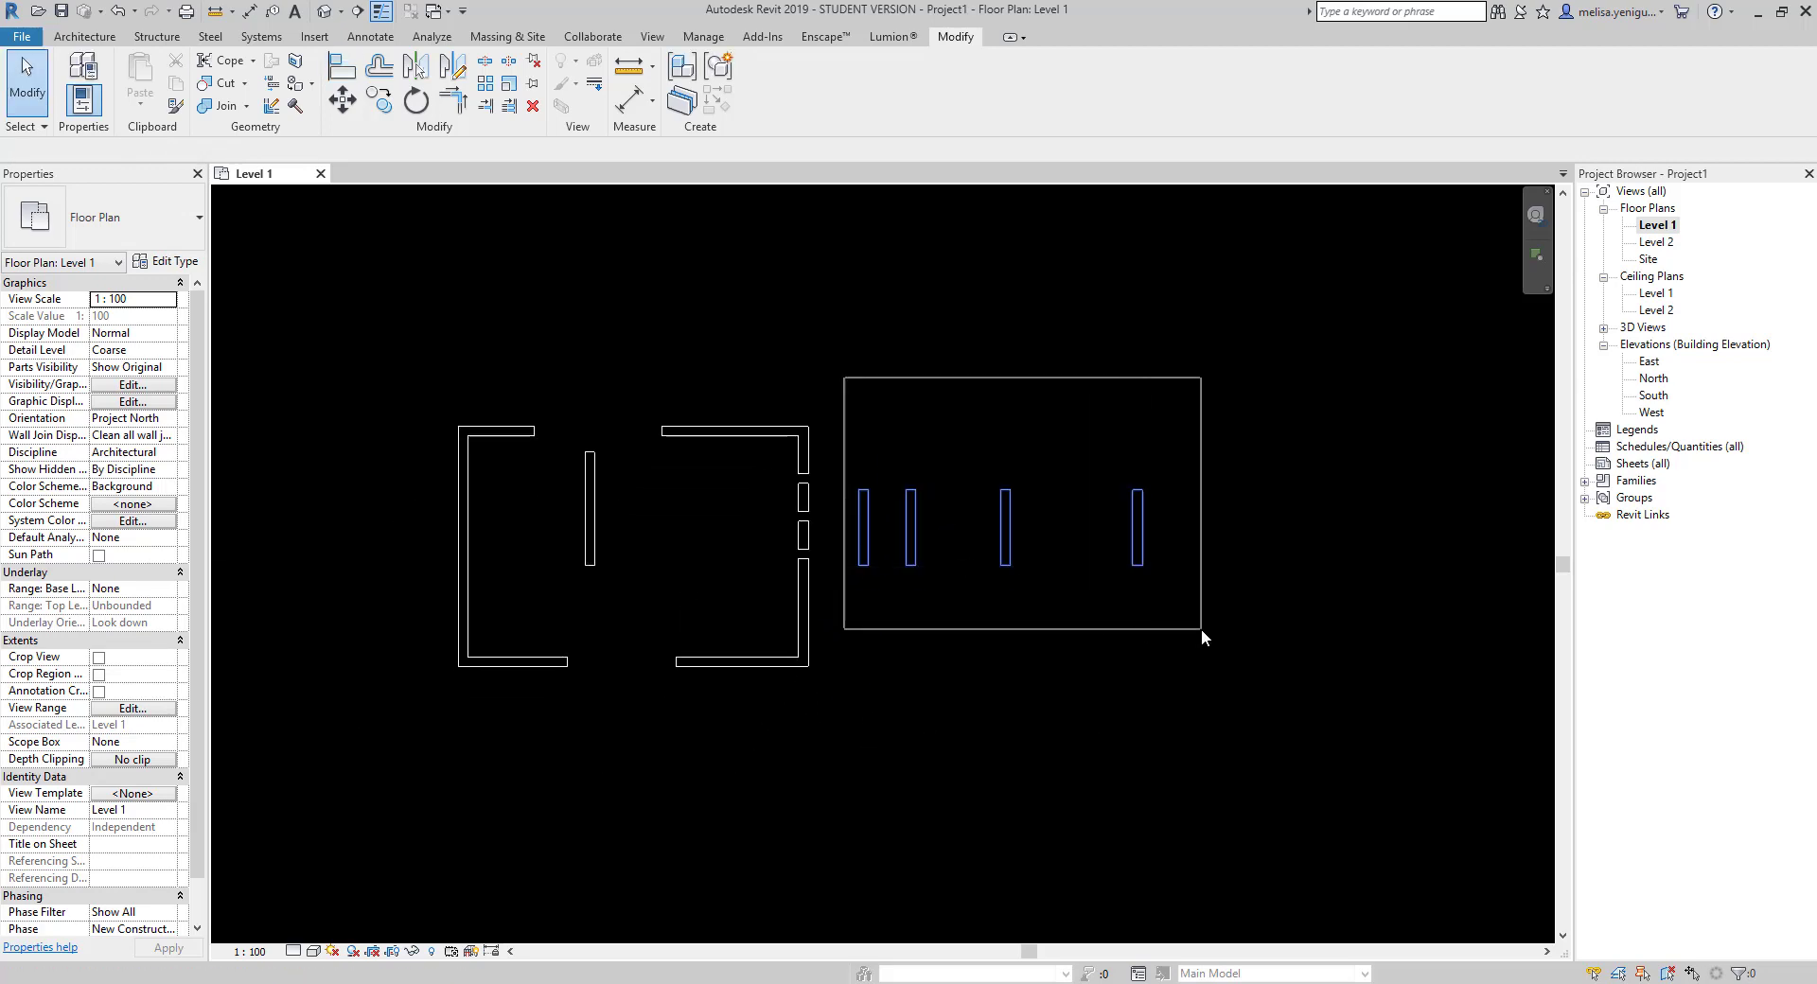
left_click(895, 458)
scroll(850, 511, "up", 2)
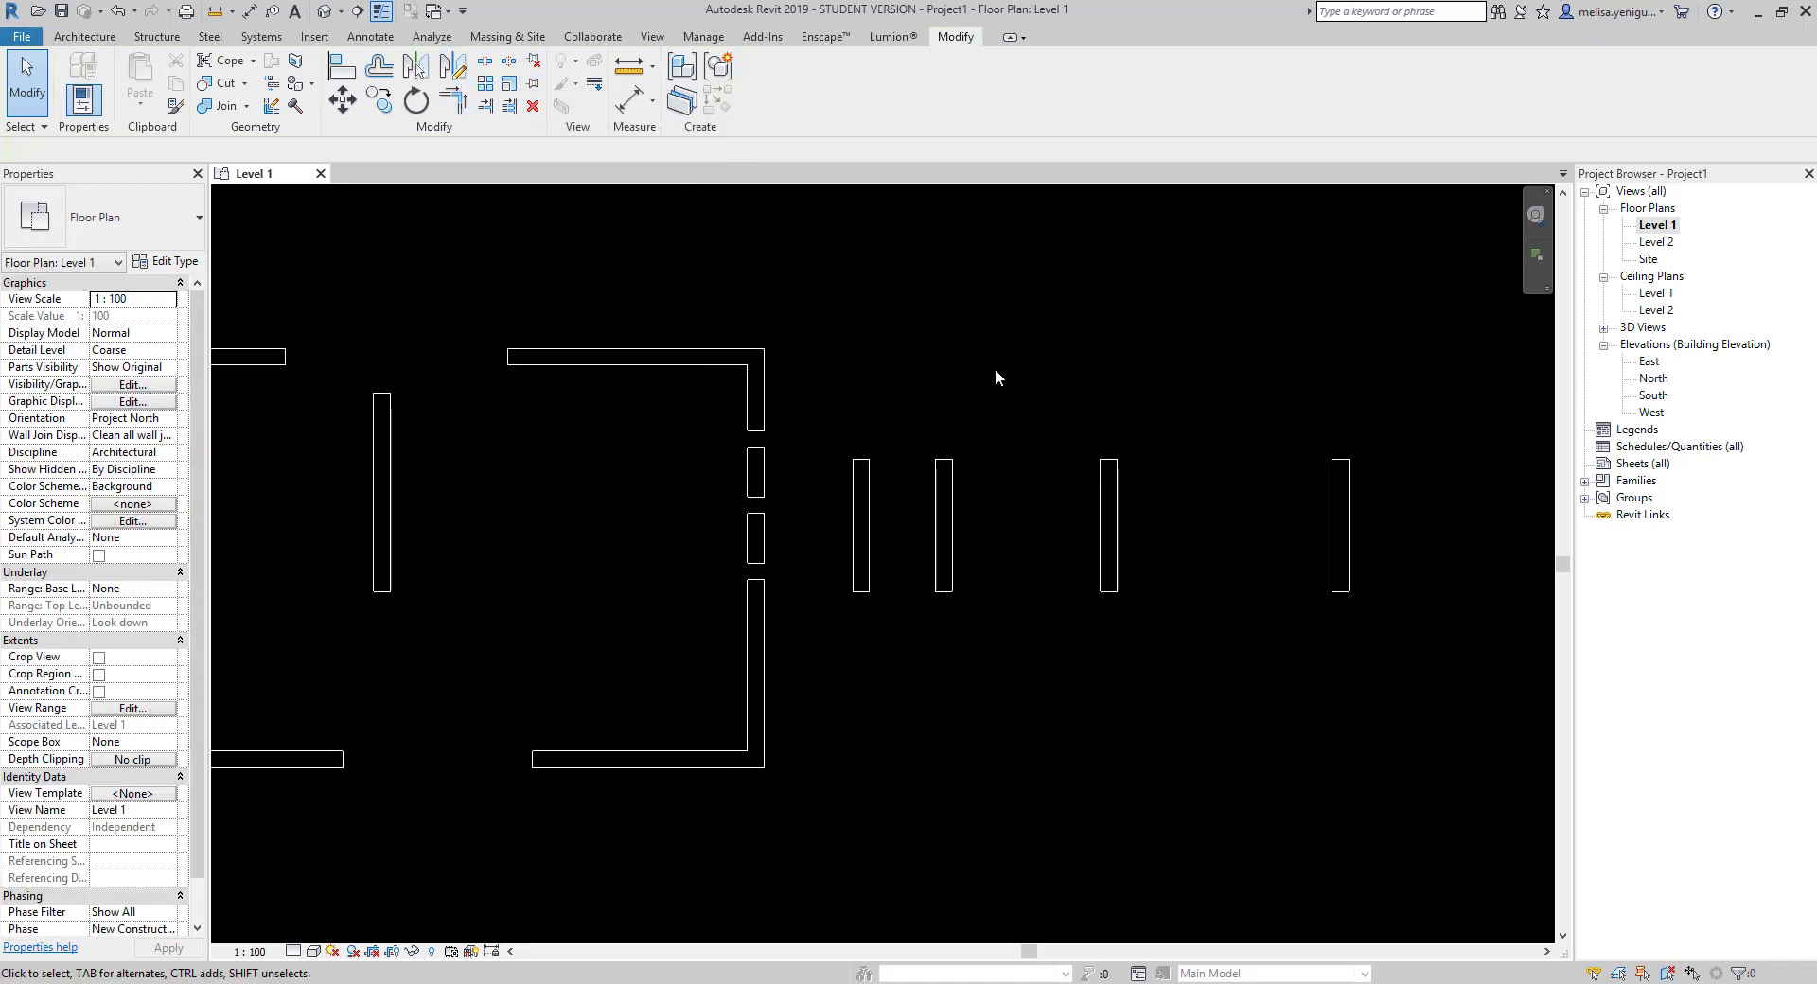
scroll(895, 513, "up", 1)
scroll(895, 513, "up", 1)
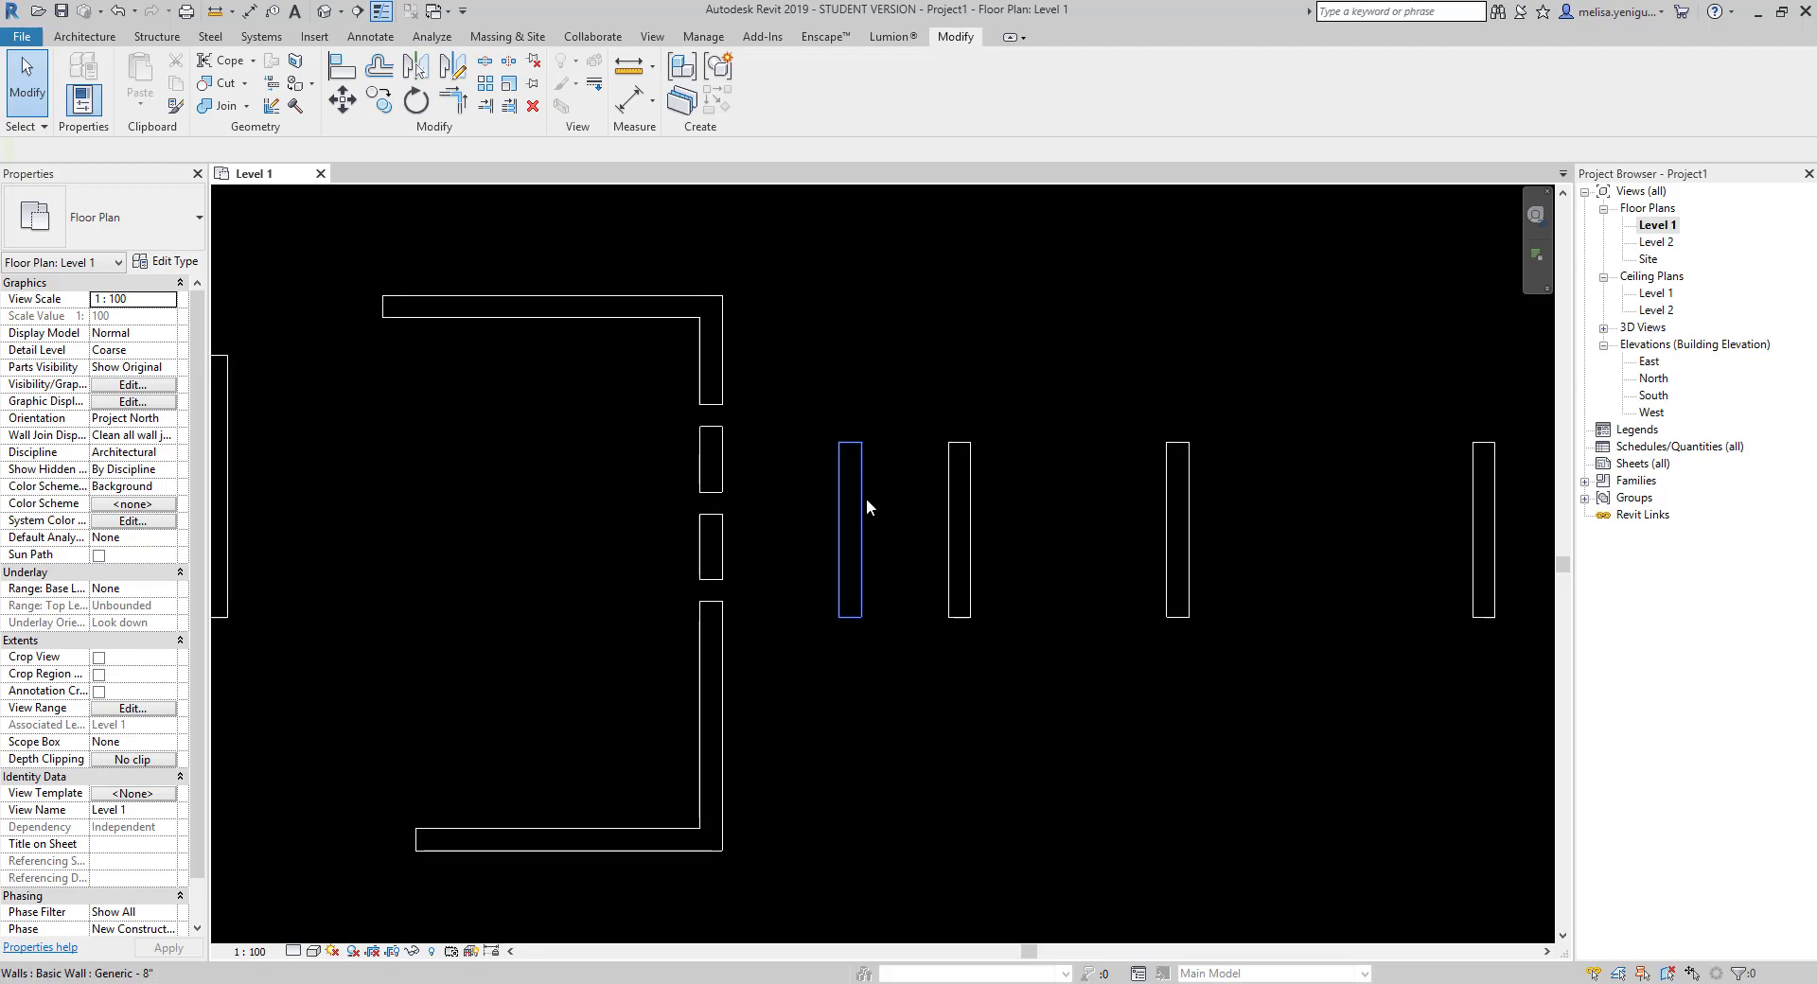
- Drag the wall nearest the room 30 right, leaving 157.28 from the room and 70.00 to its neighbour
left_click(863, 498)
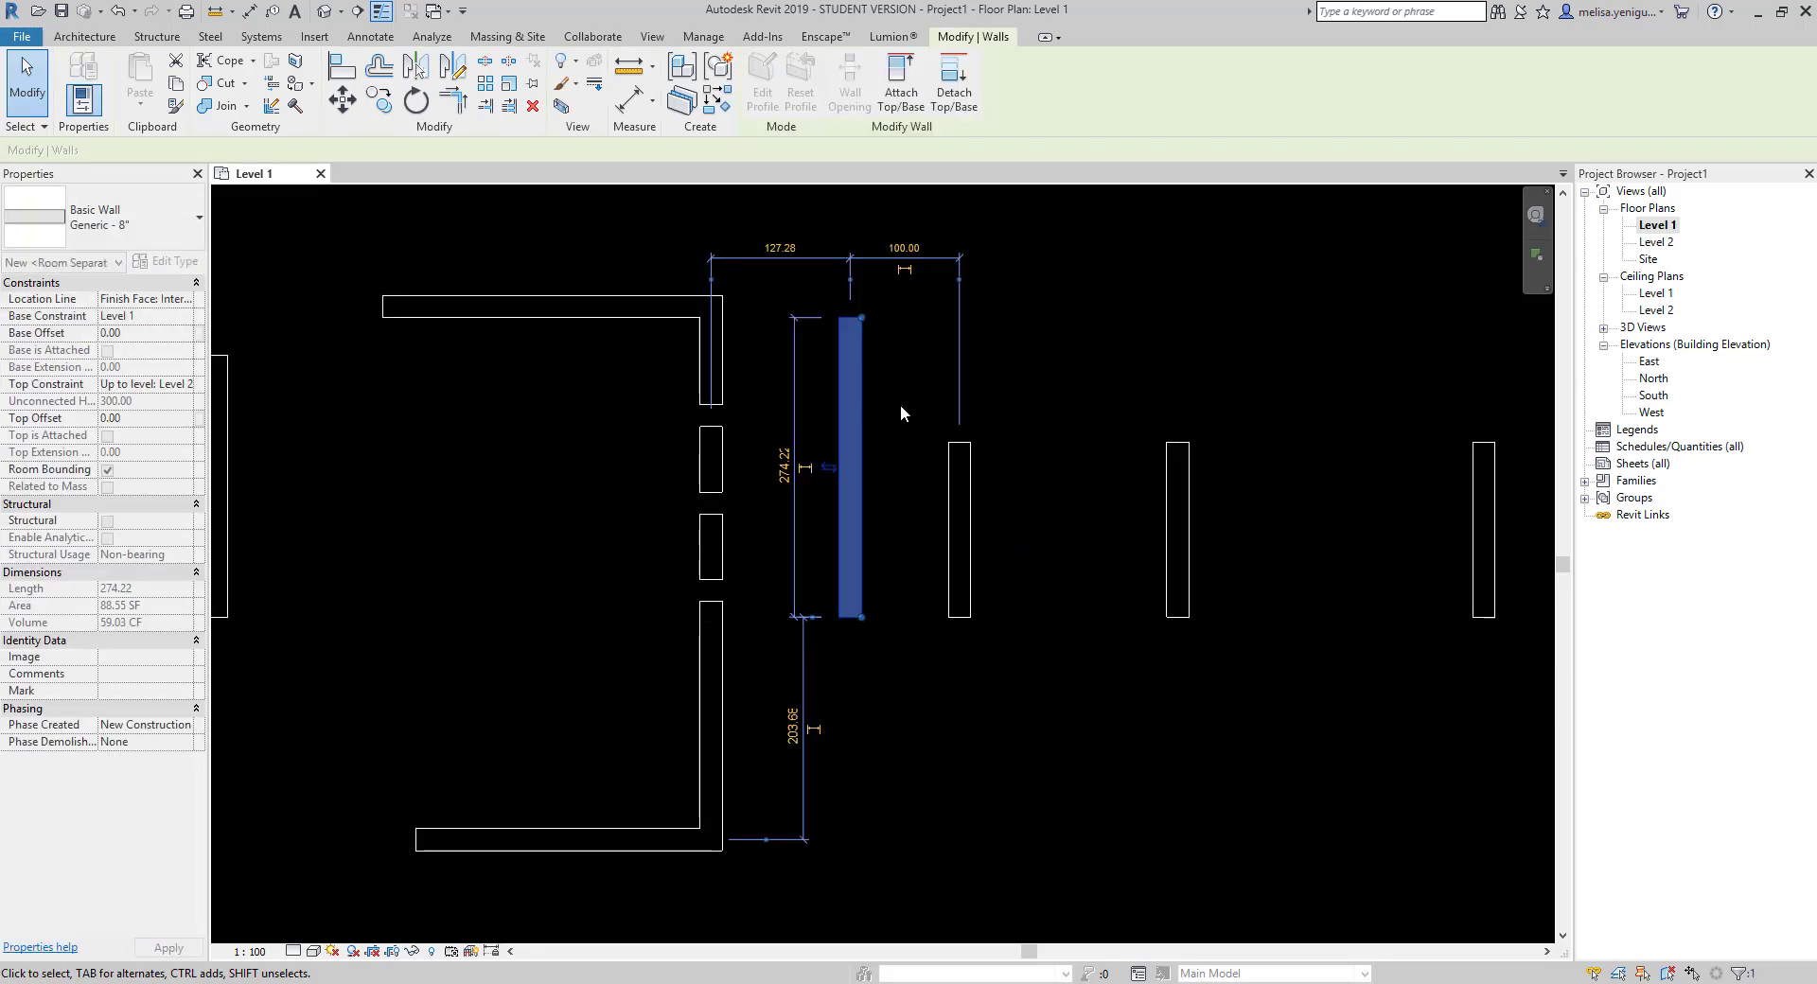
left_click(855, 463)
left_click(812, 463)
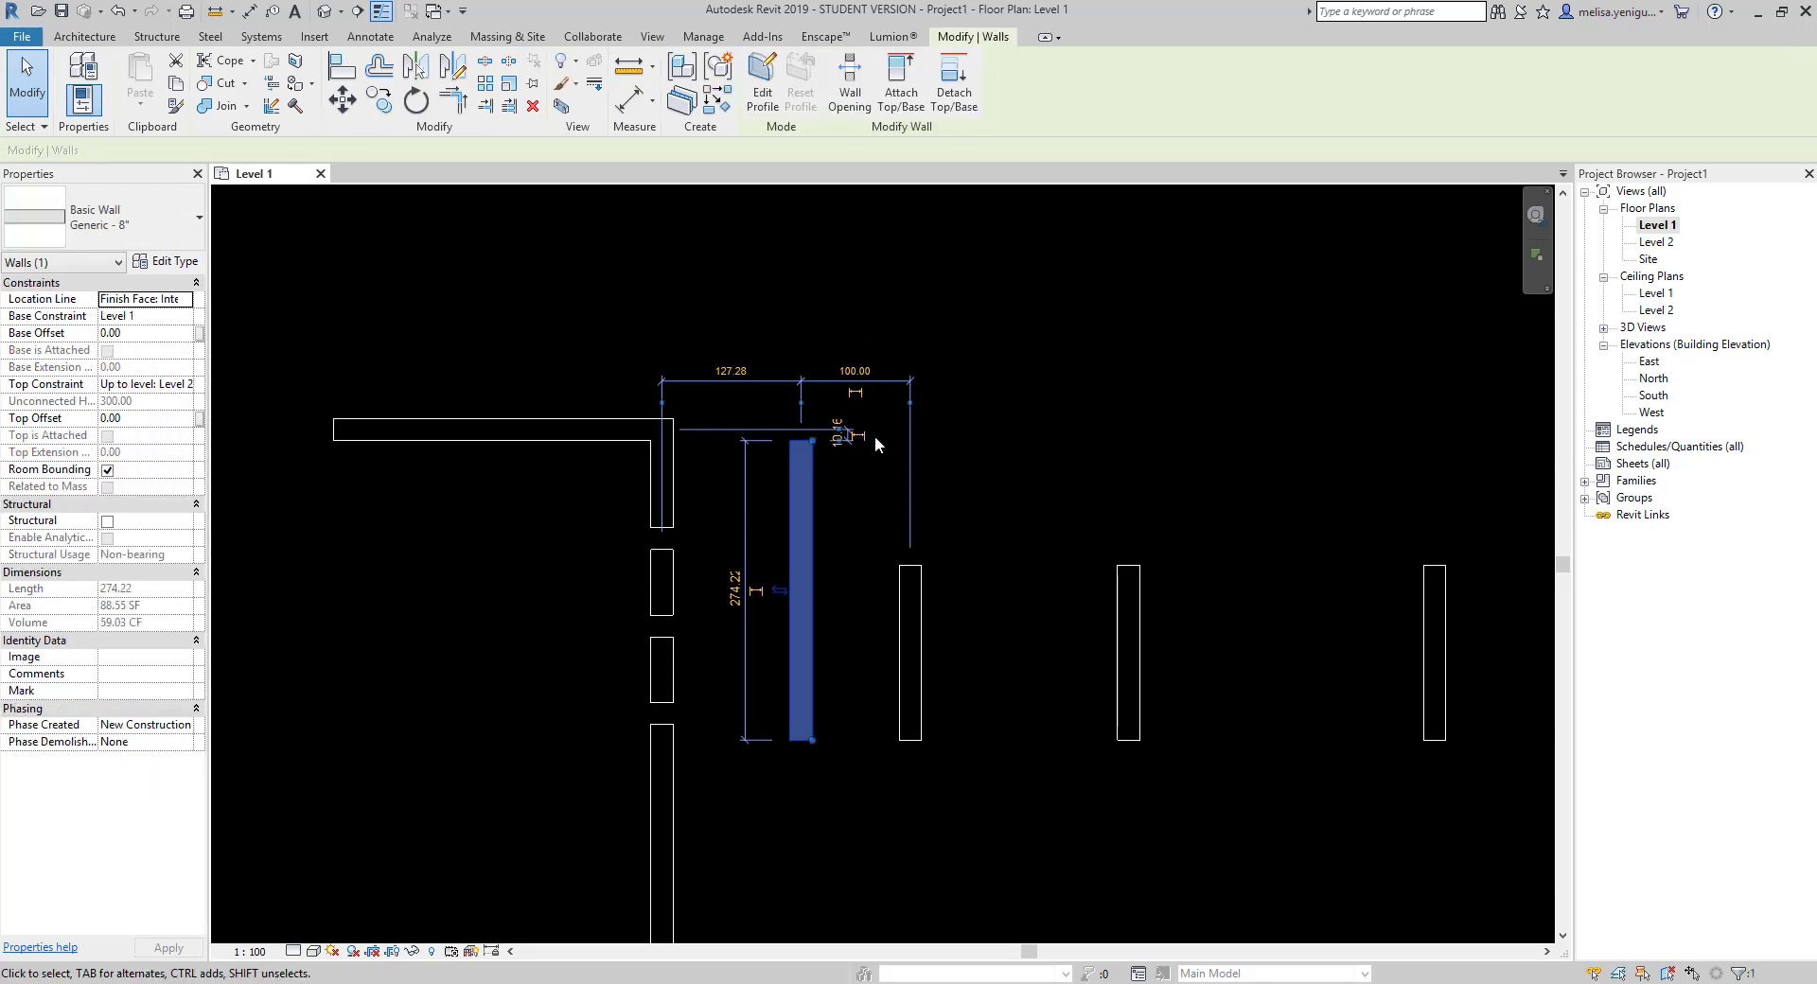
scroll(853, 497, "down", 1)
left_click(854, 500)
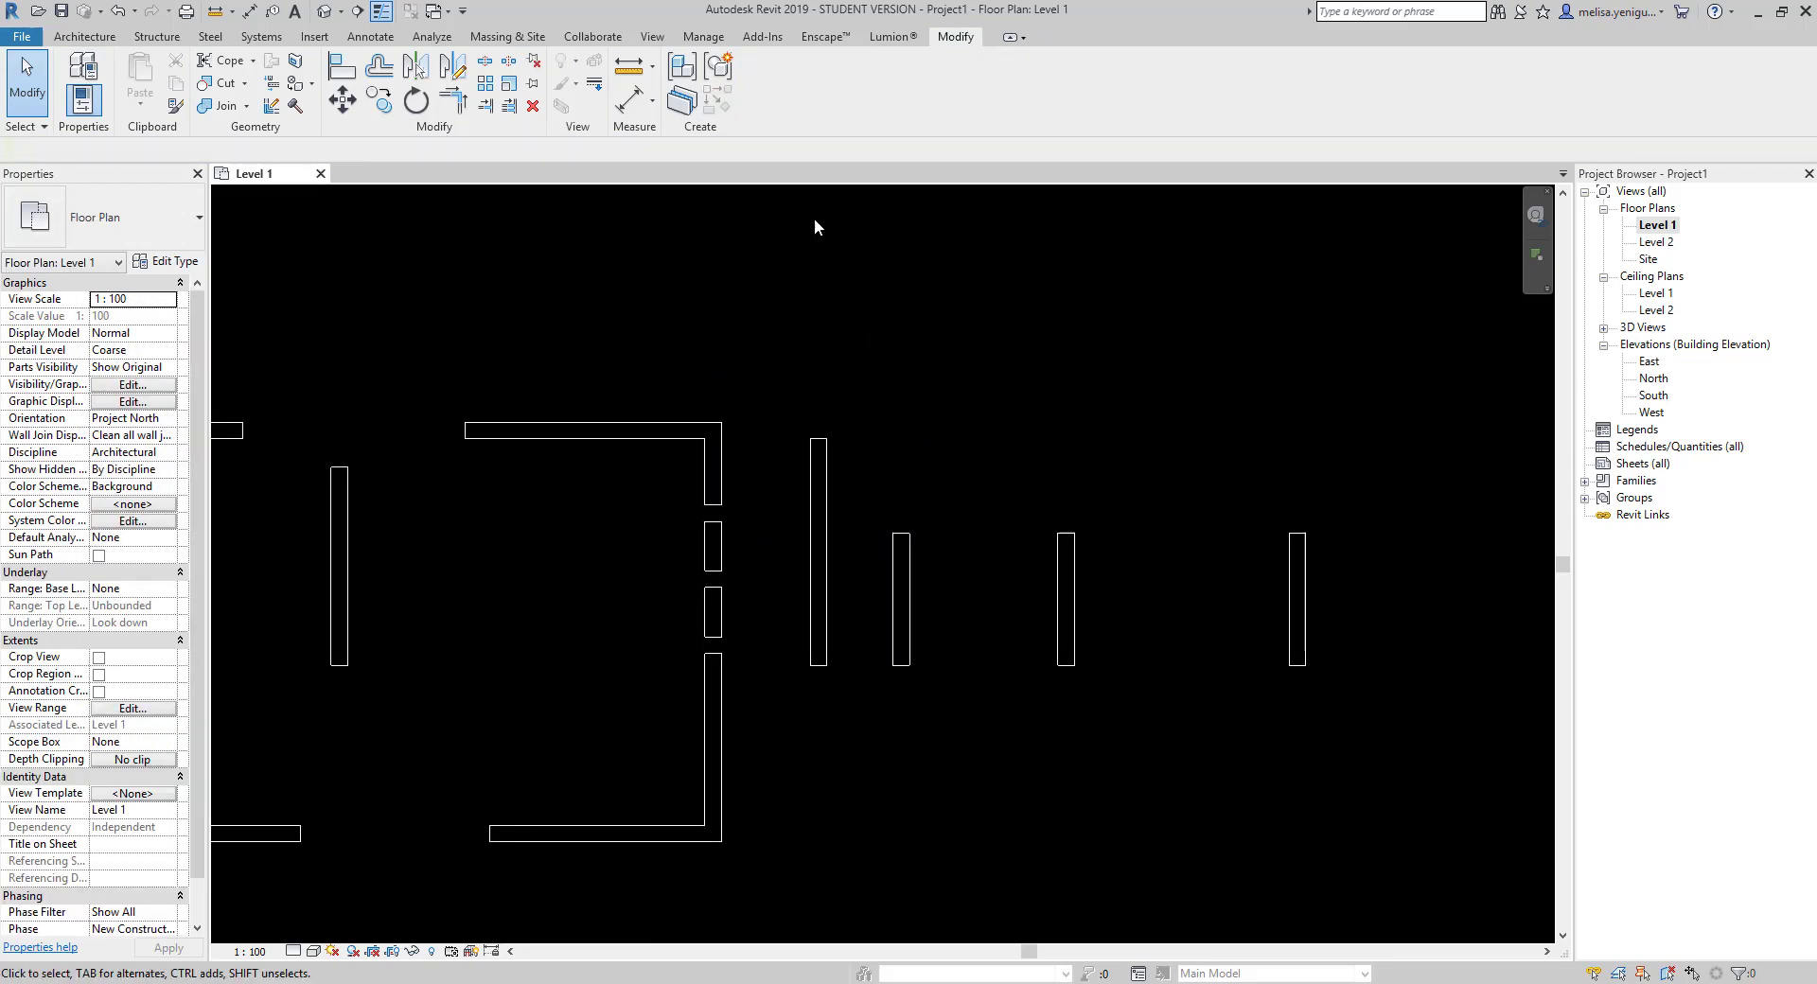
left_click(829, 466)
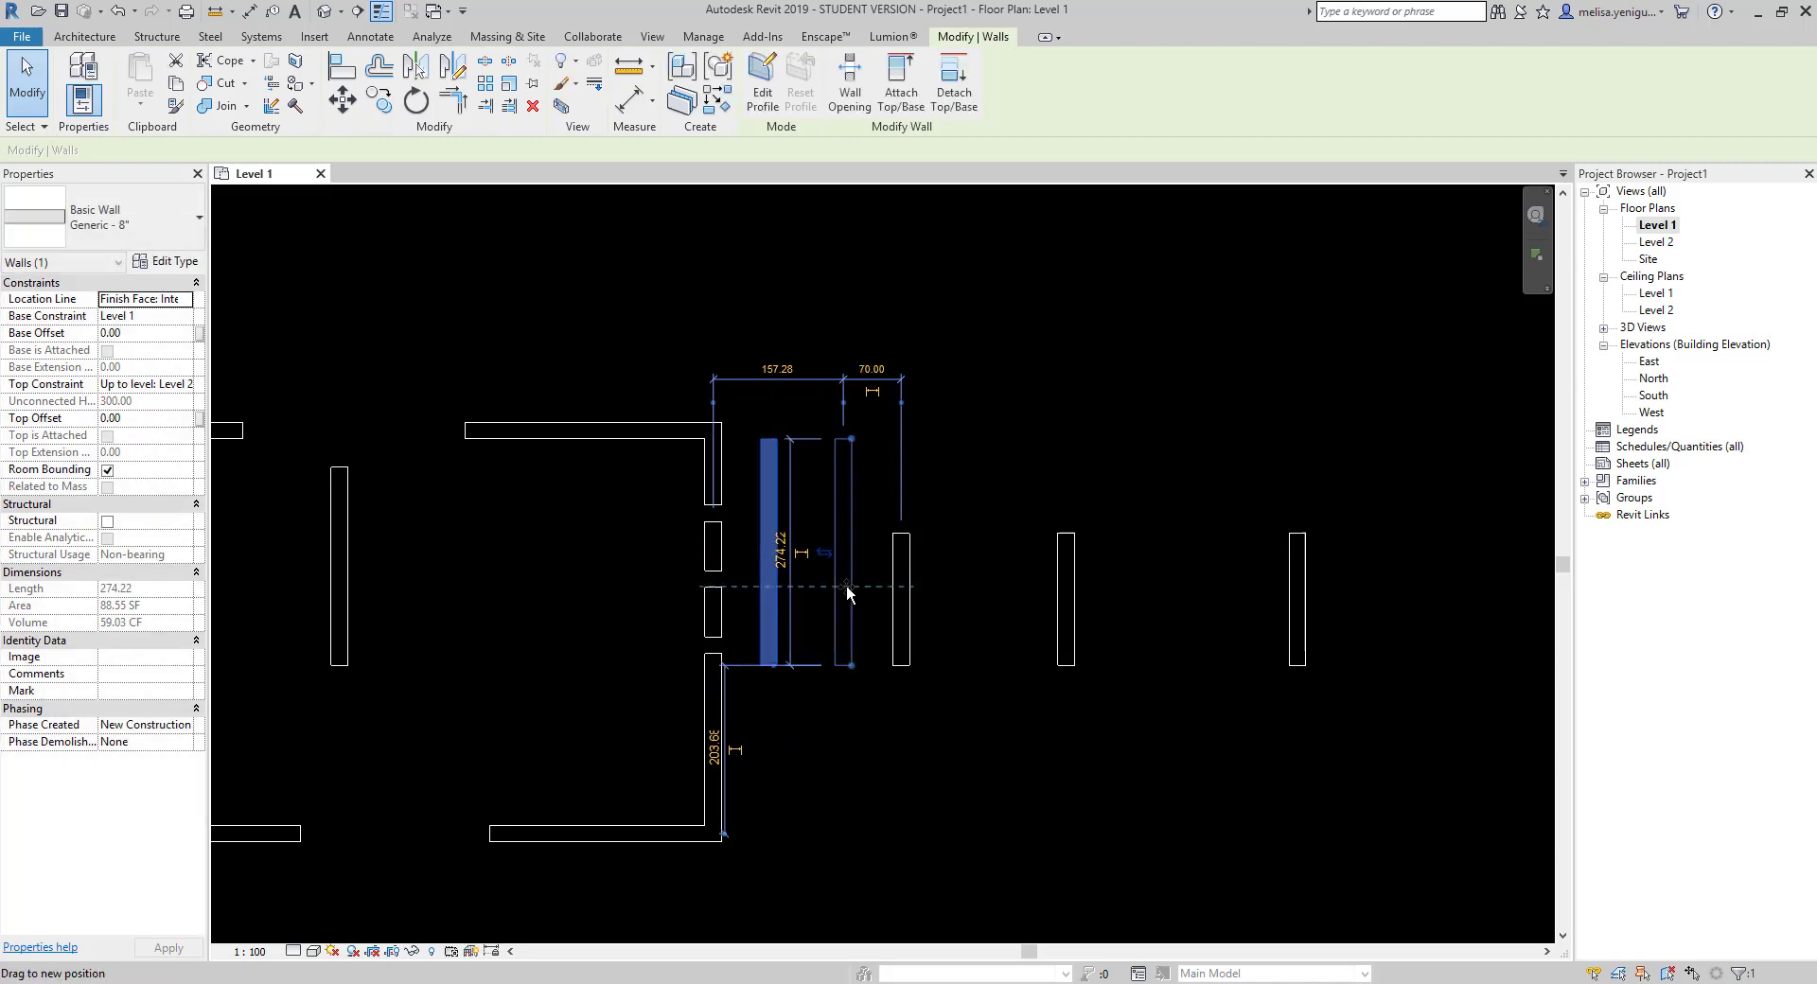
left_click_drag(820, 492, 845, 502)
left_click(926, 520)
left_click(843, 559)
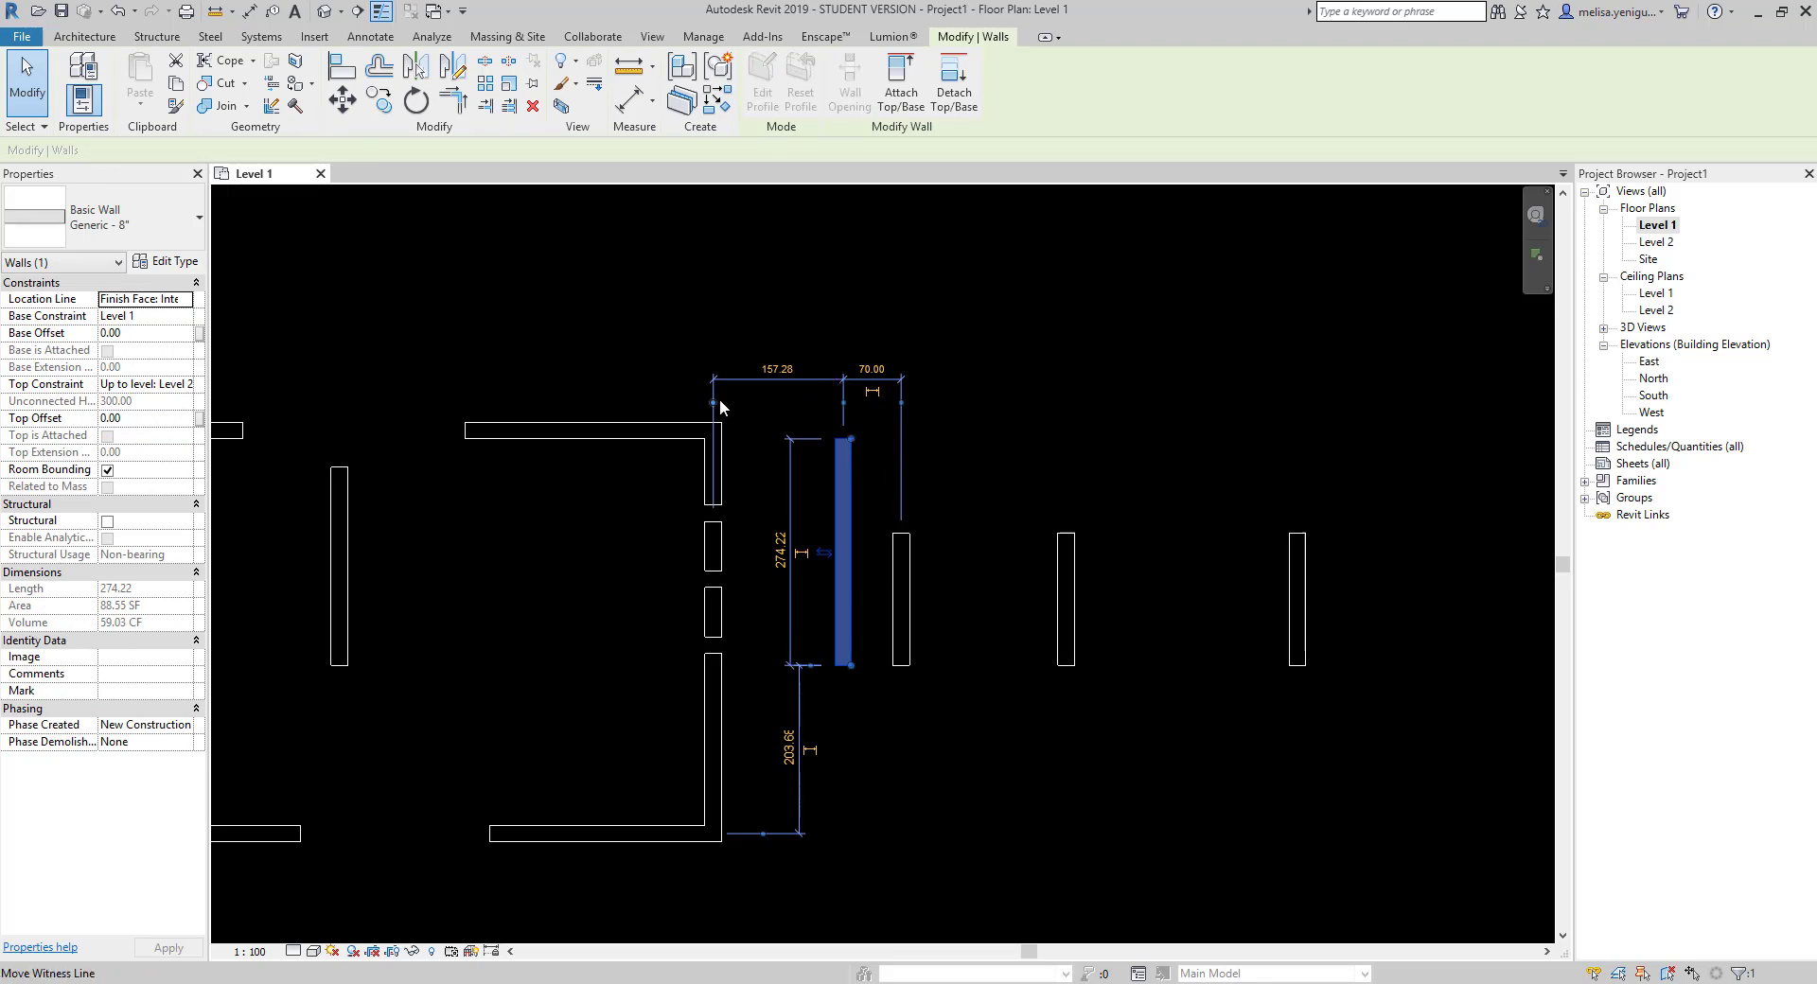
left_click(531, 85)
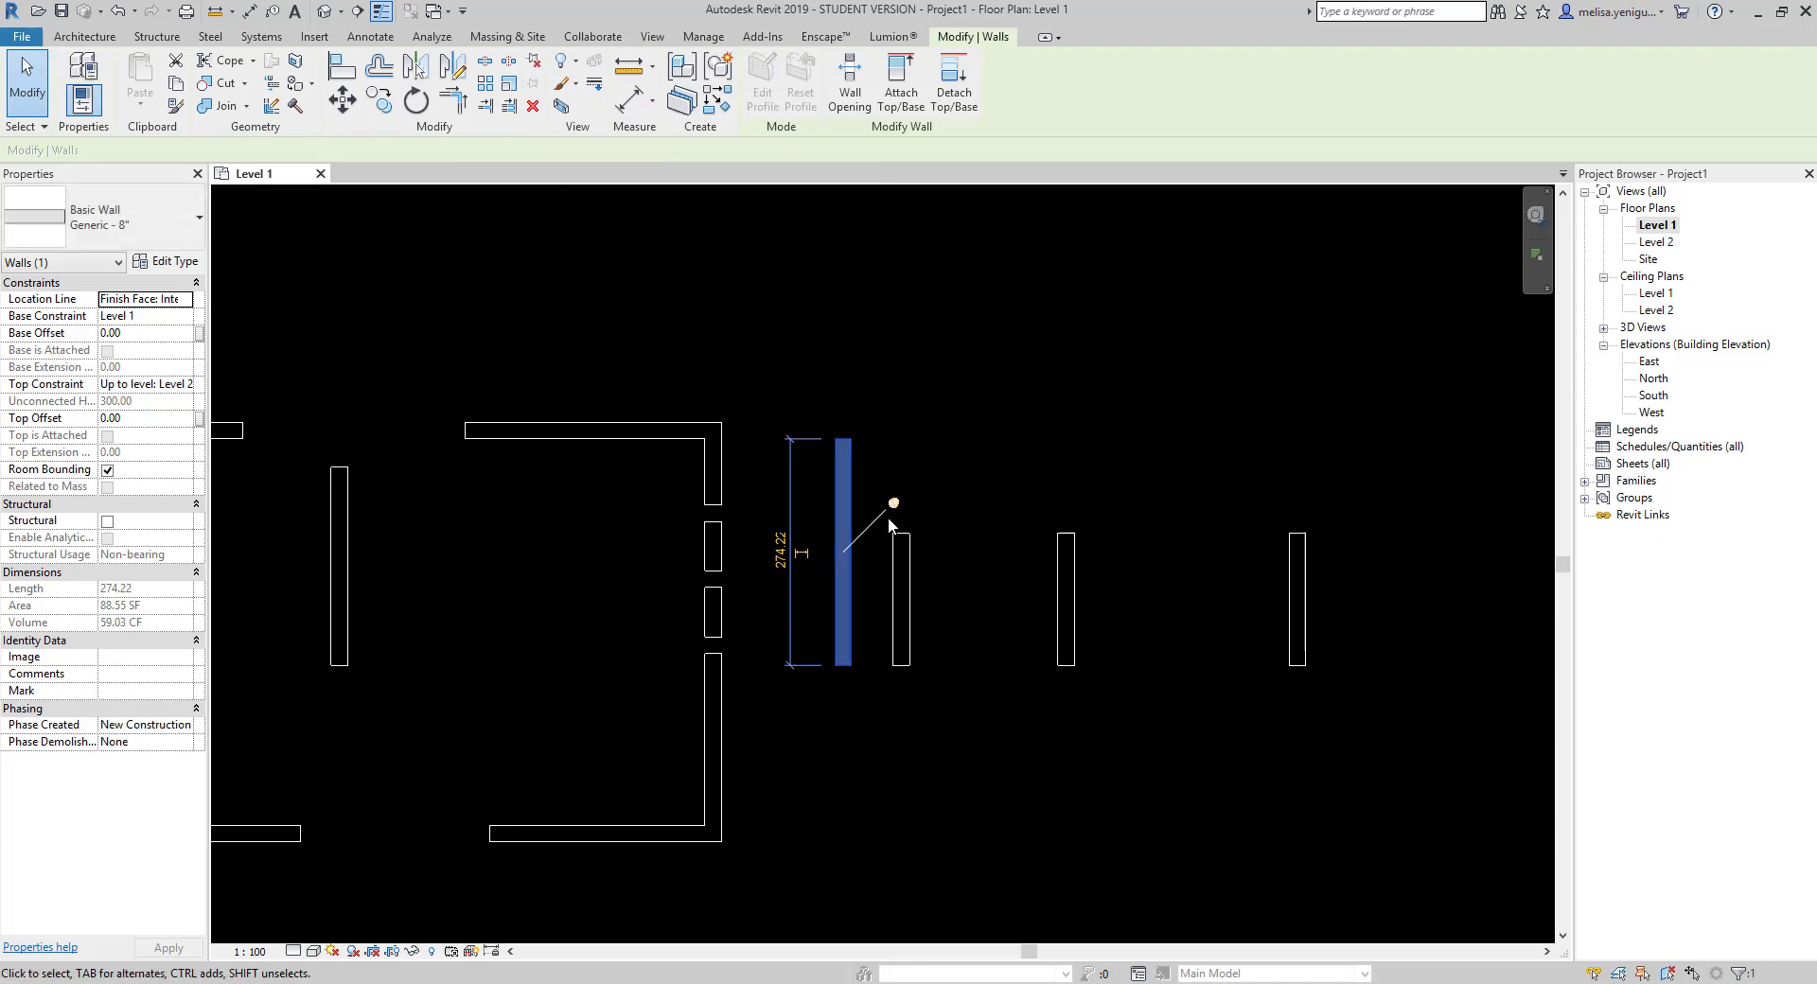
scroll(888, 517, "up", 2)
scroll(774, 515, "down", 2)
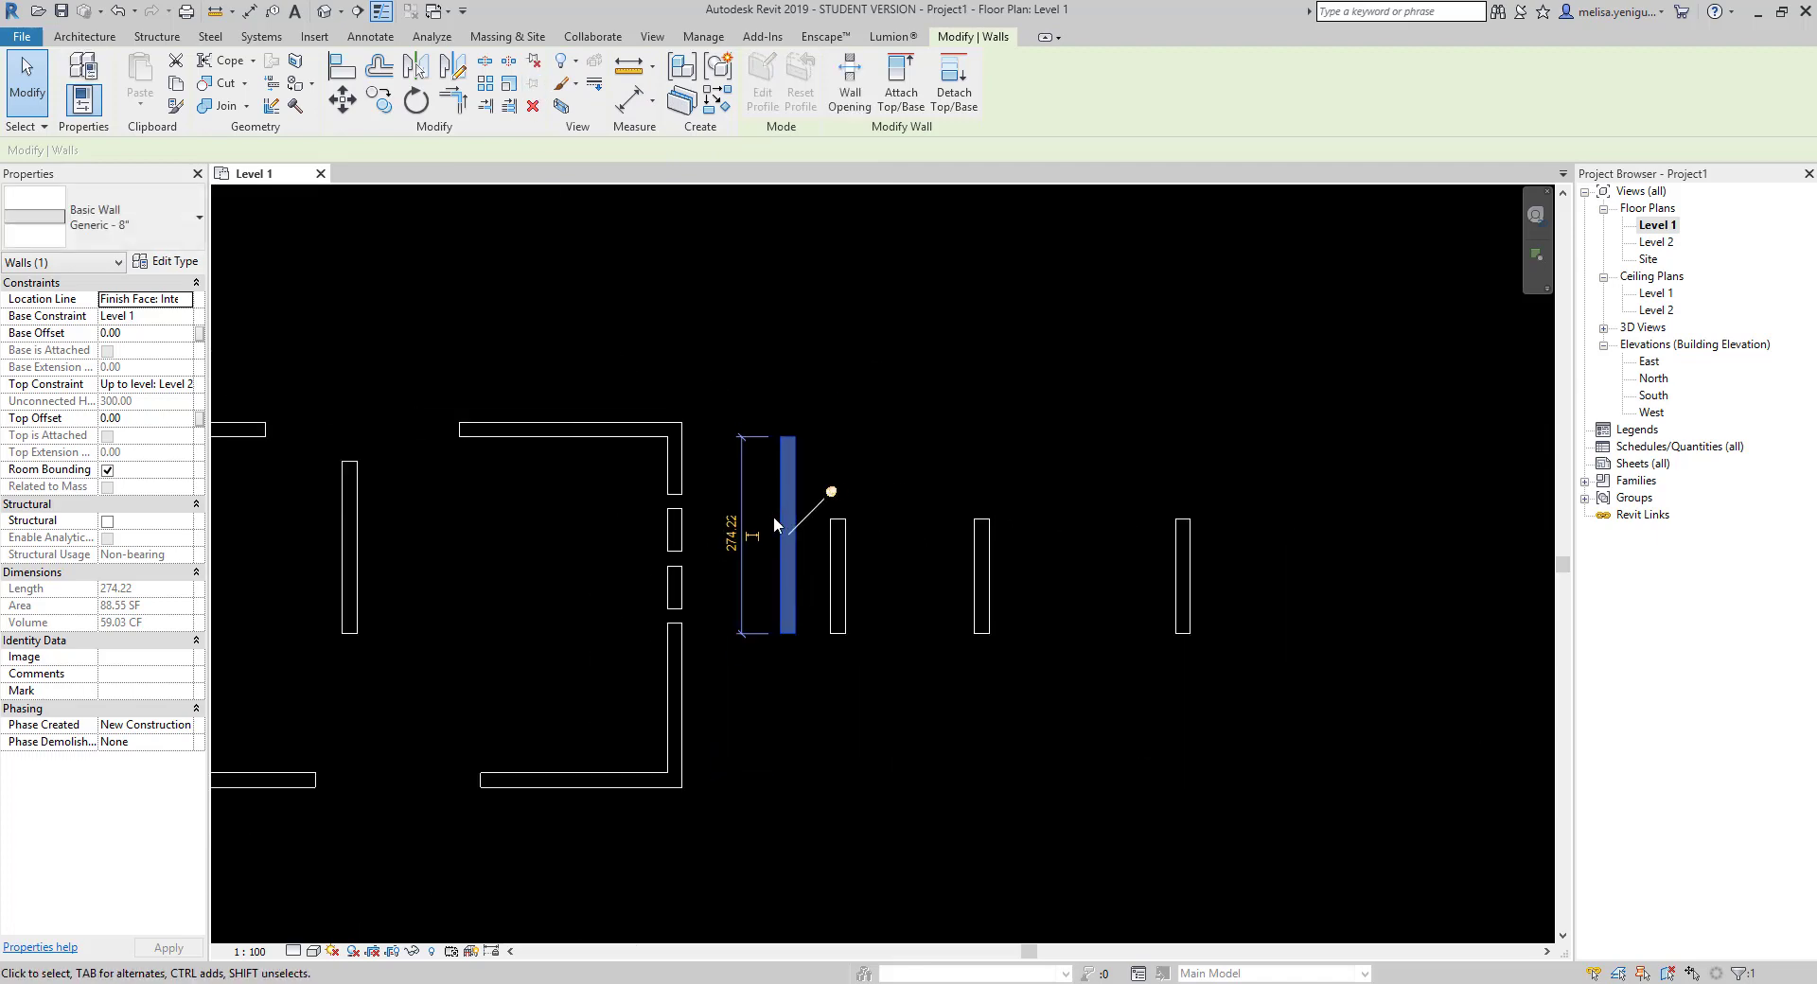
left_click(899, 429)
left_click(788, 445)
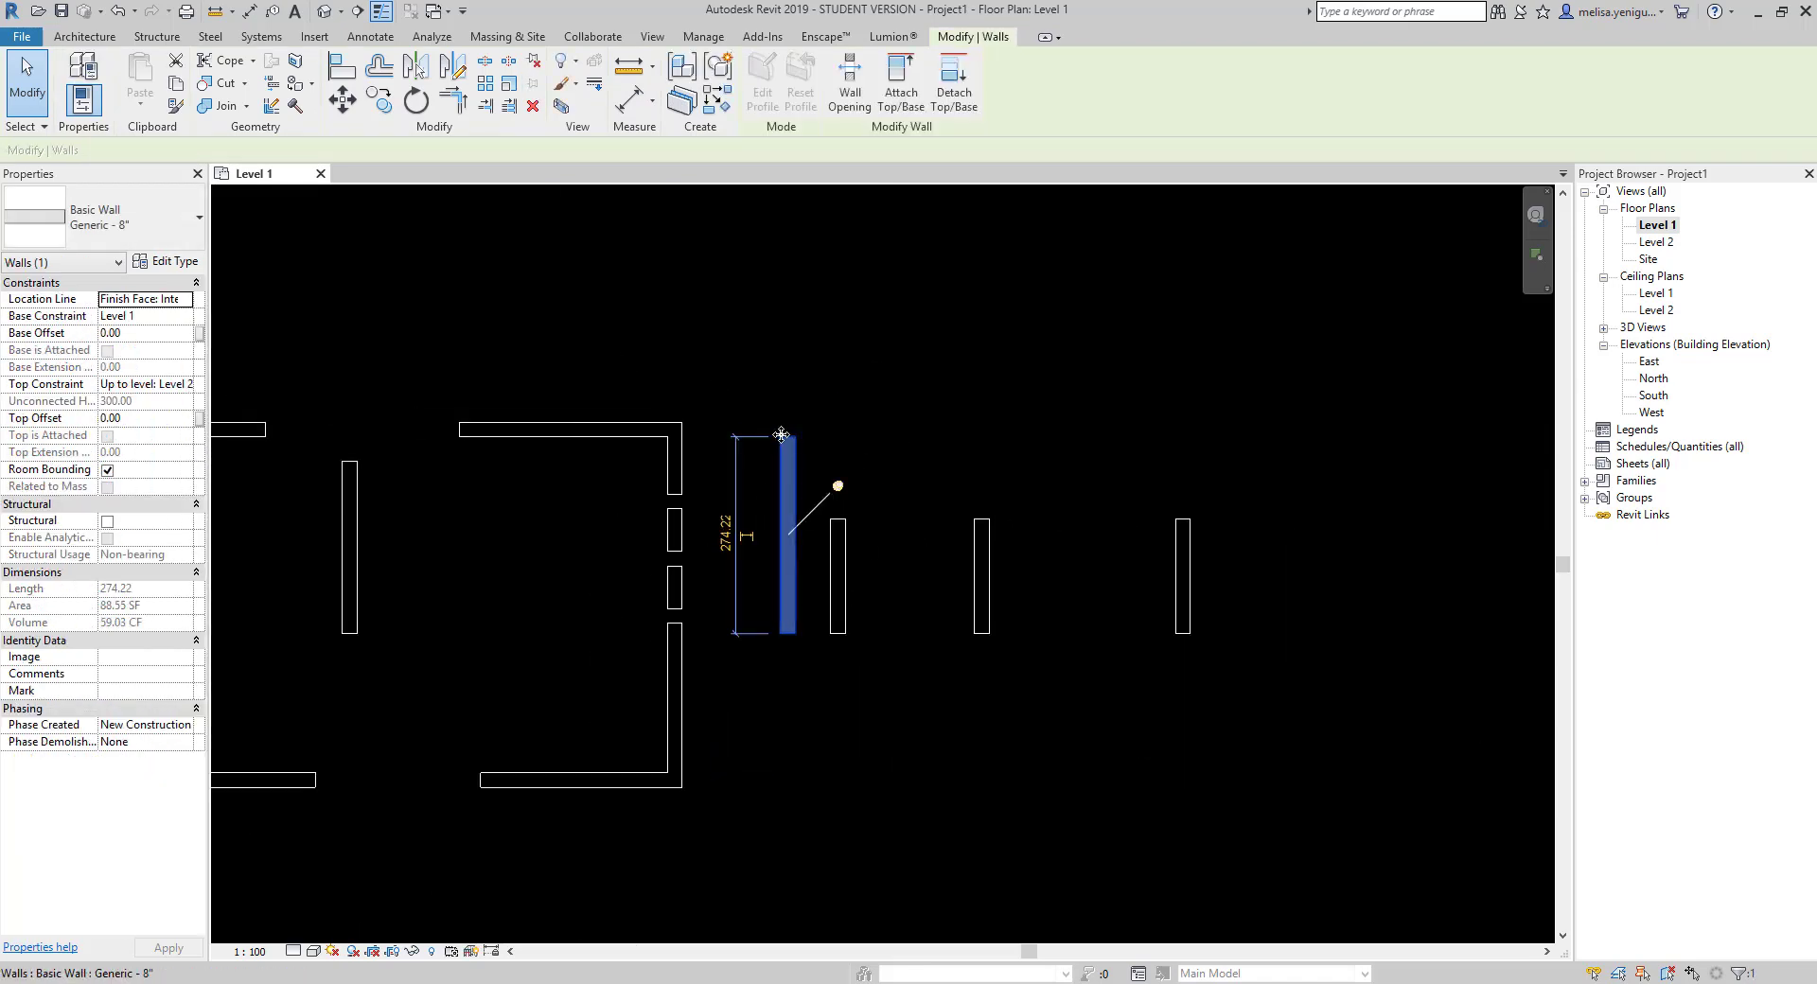
left_click(835, 422)
left_click(789, 508)
left_click(699, 501)
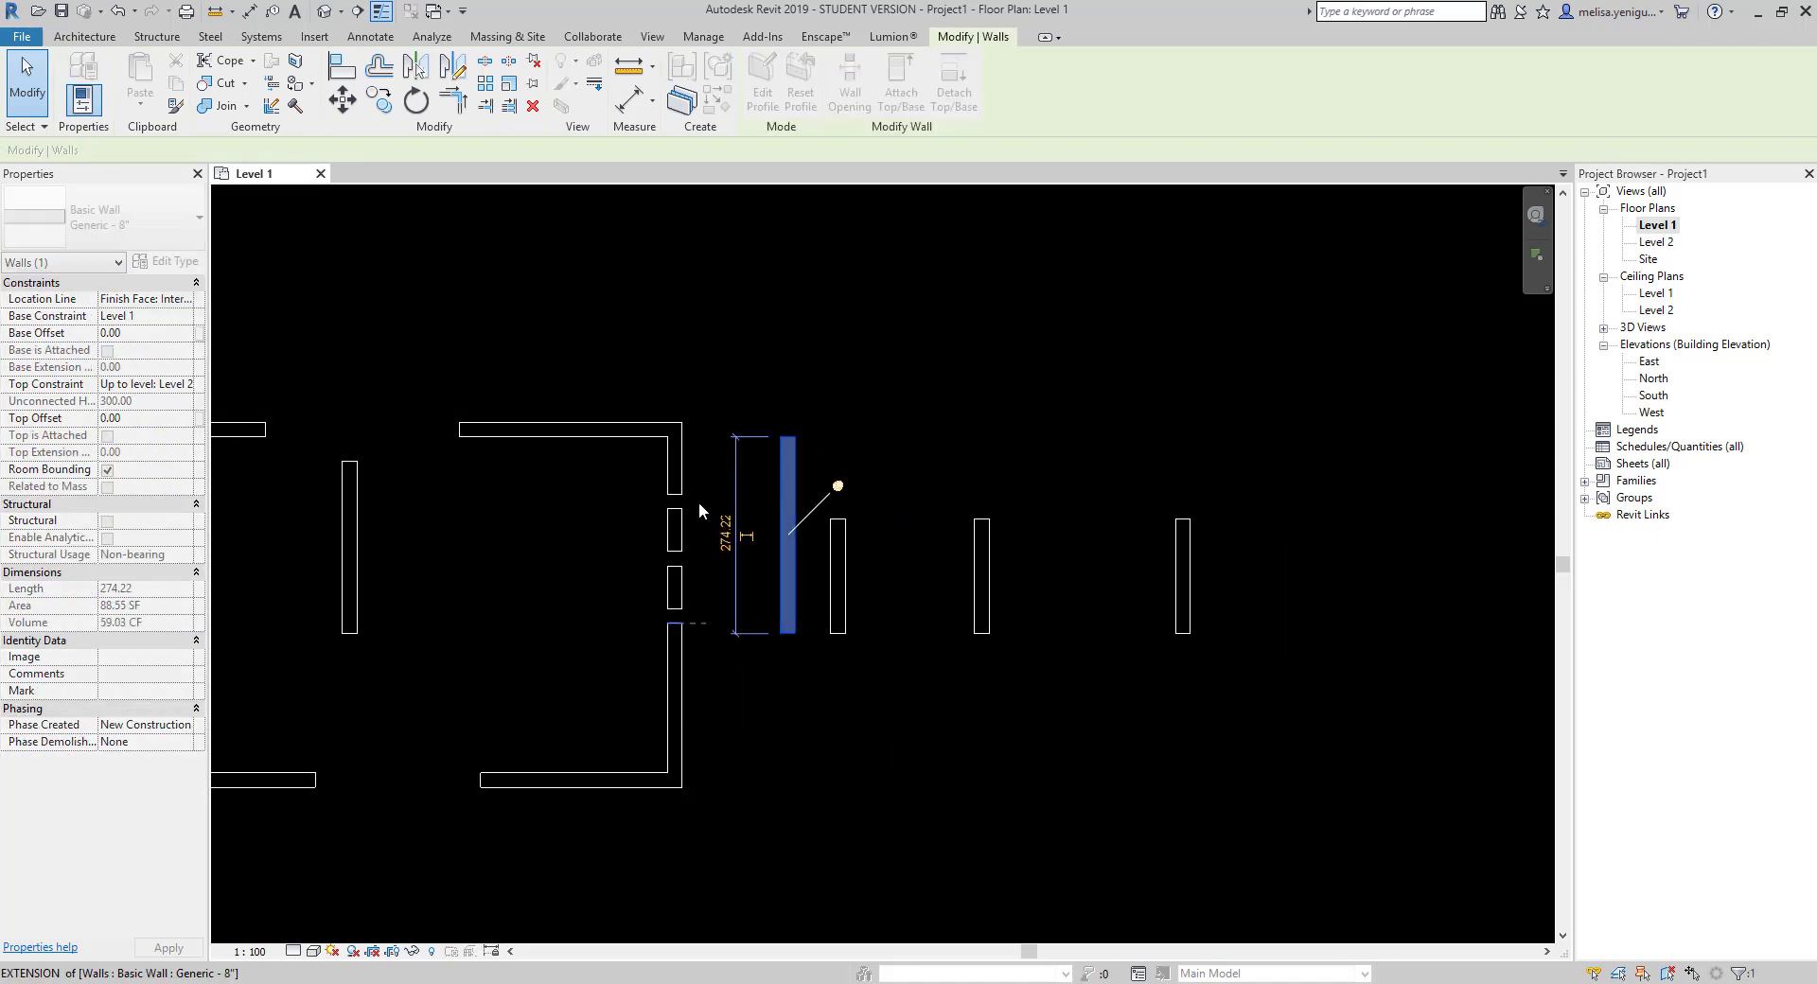
left_click(786, 476)
left_click(720, 493)
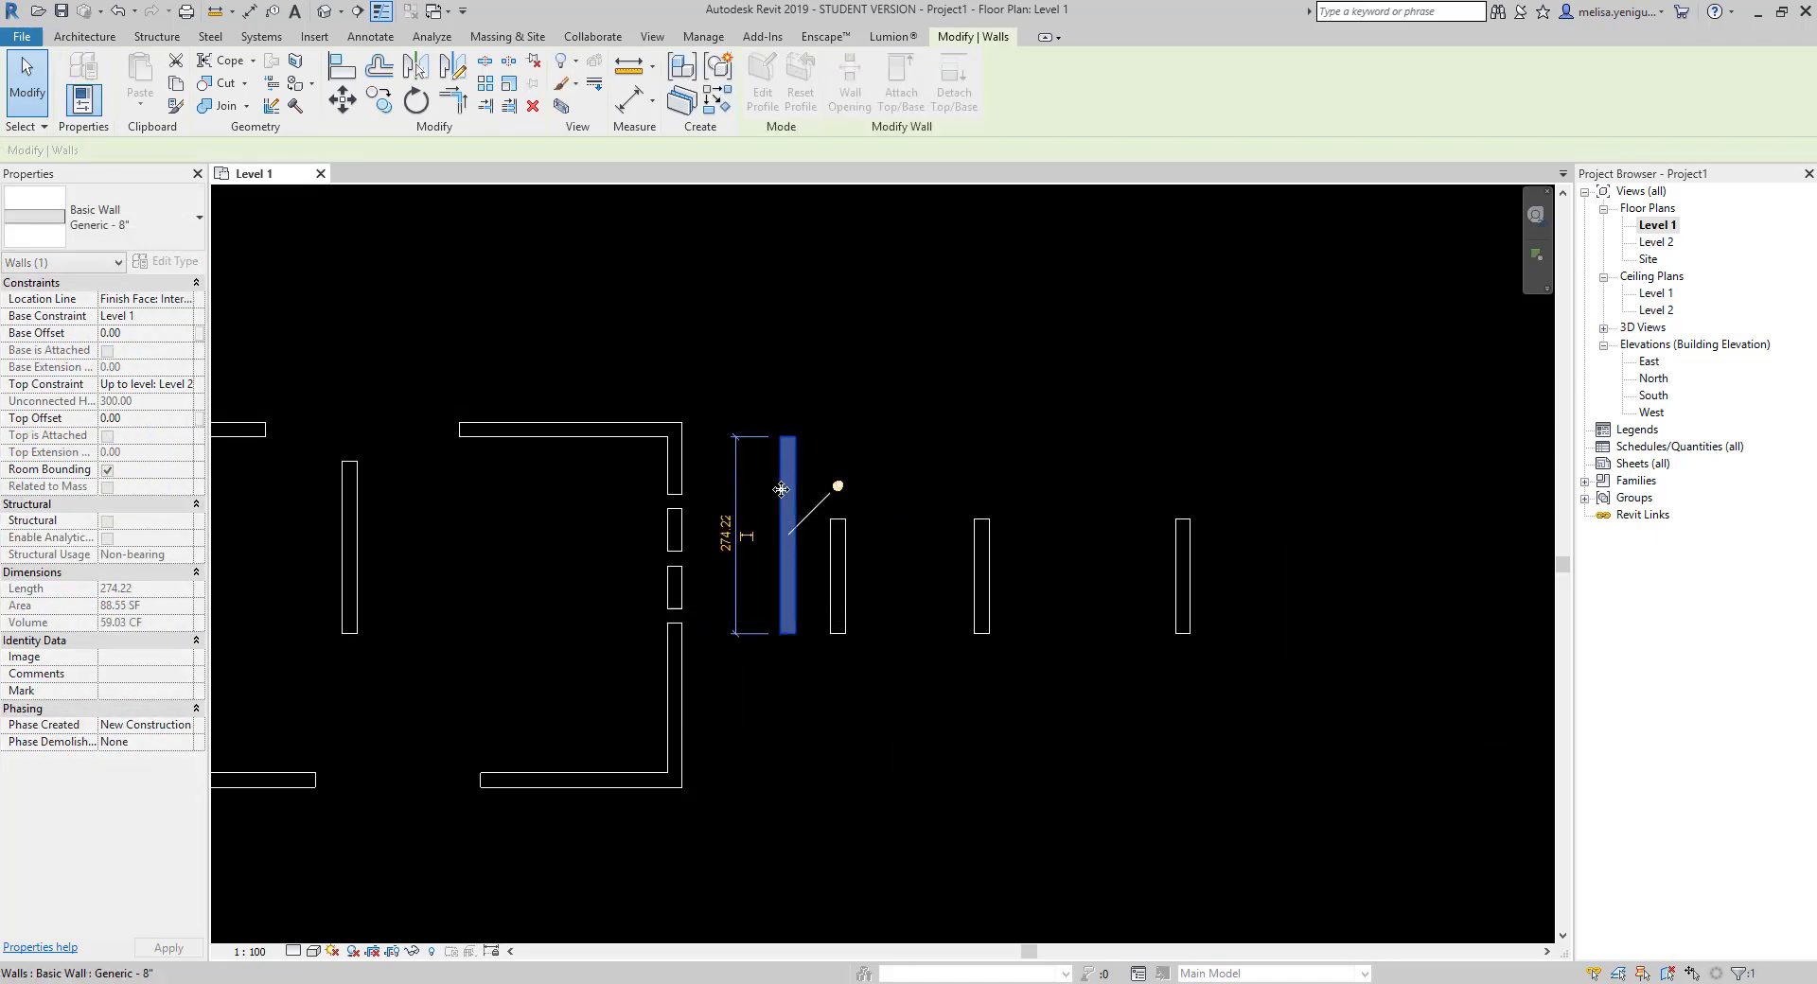
left_click(786, 476)
left_click(404, 101)
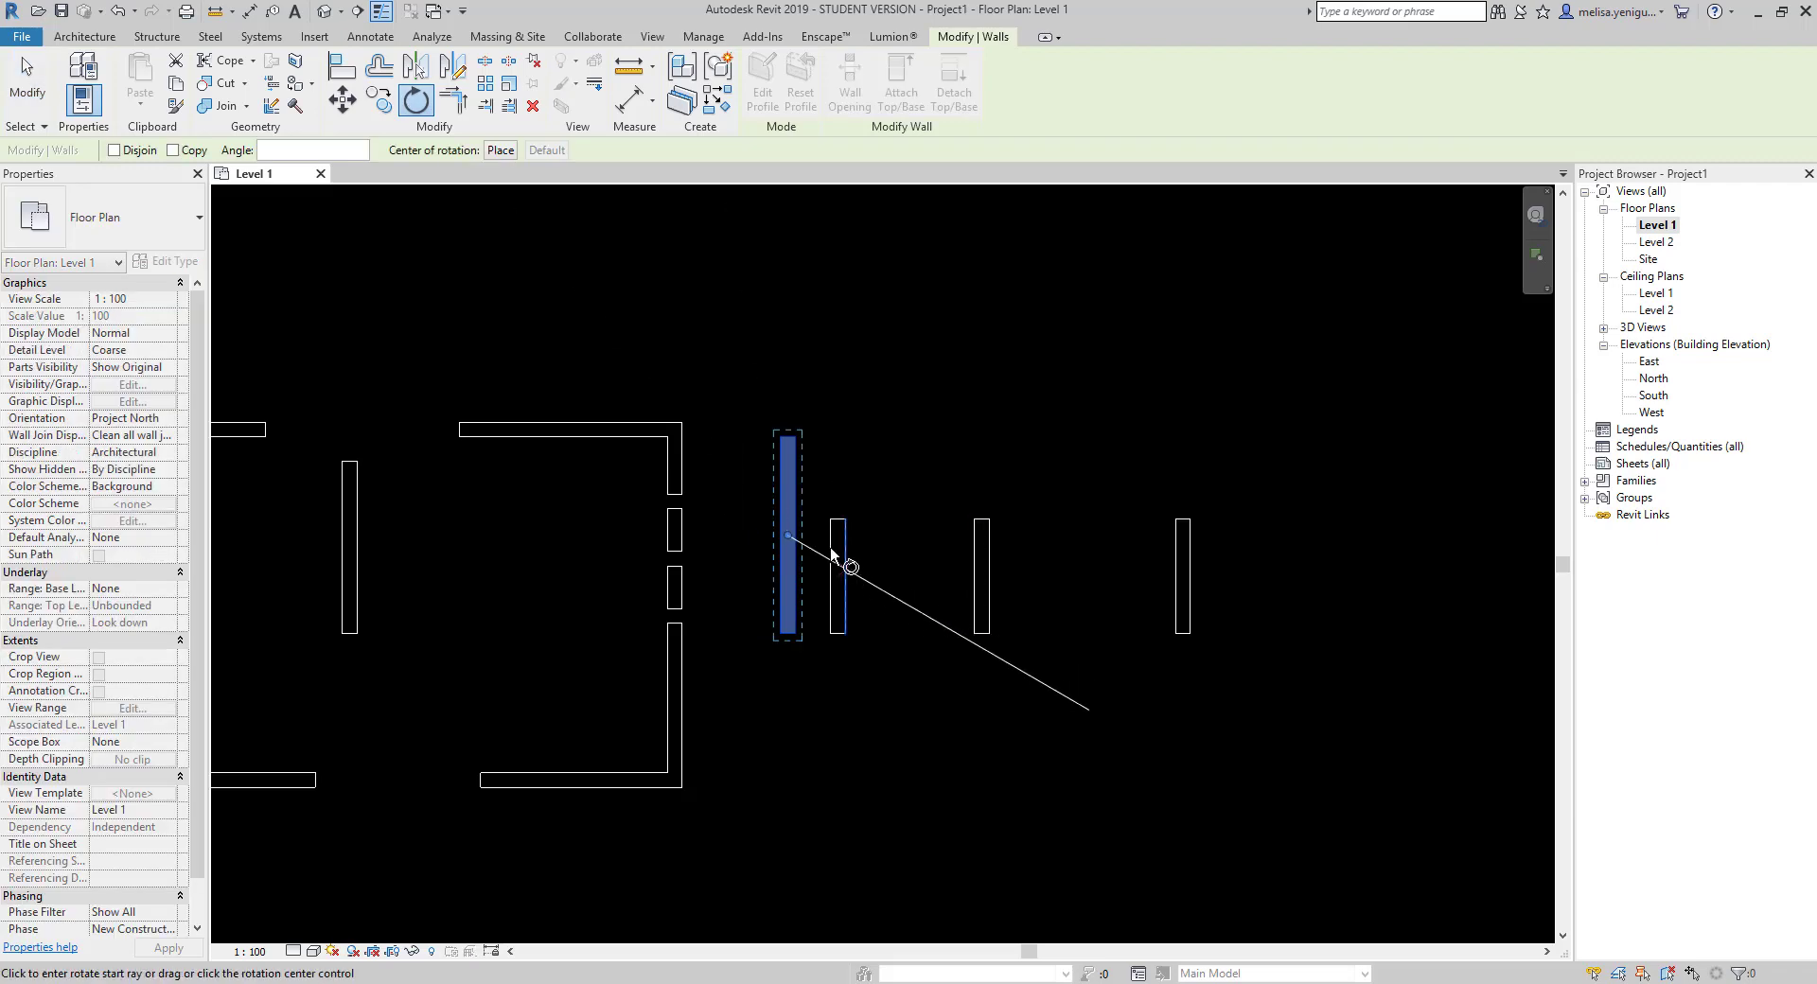
left_click(962, 536)
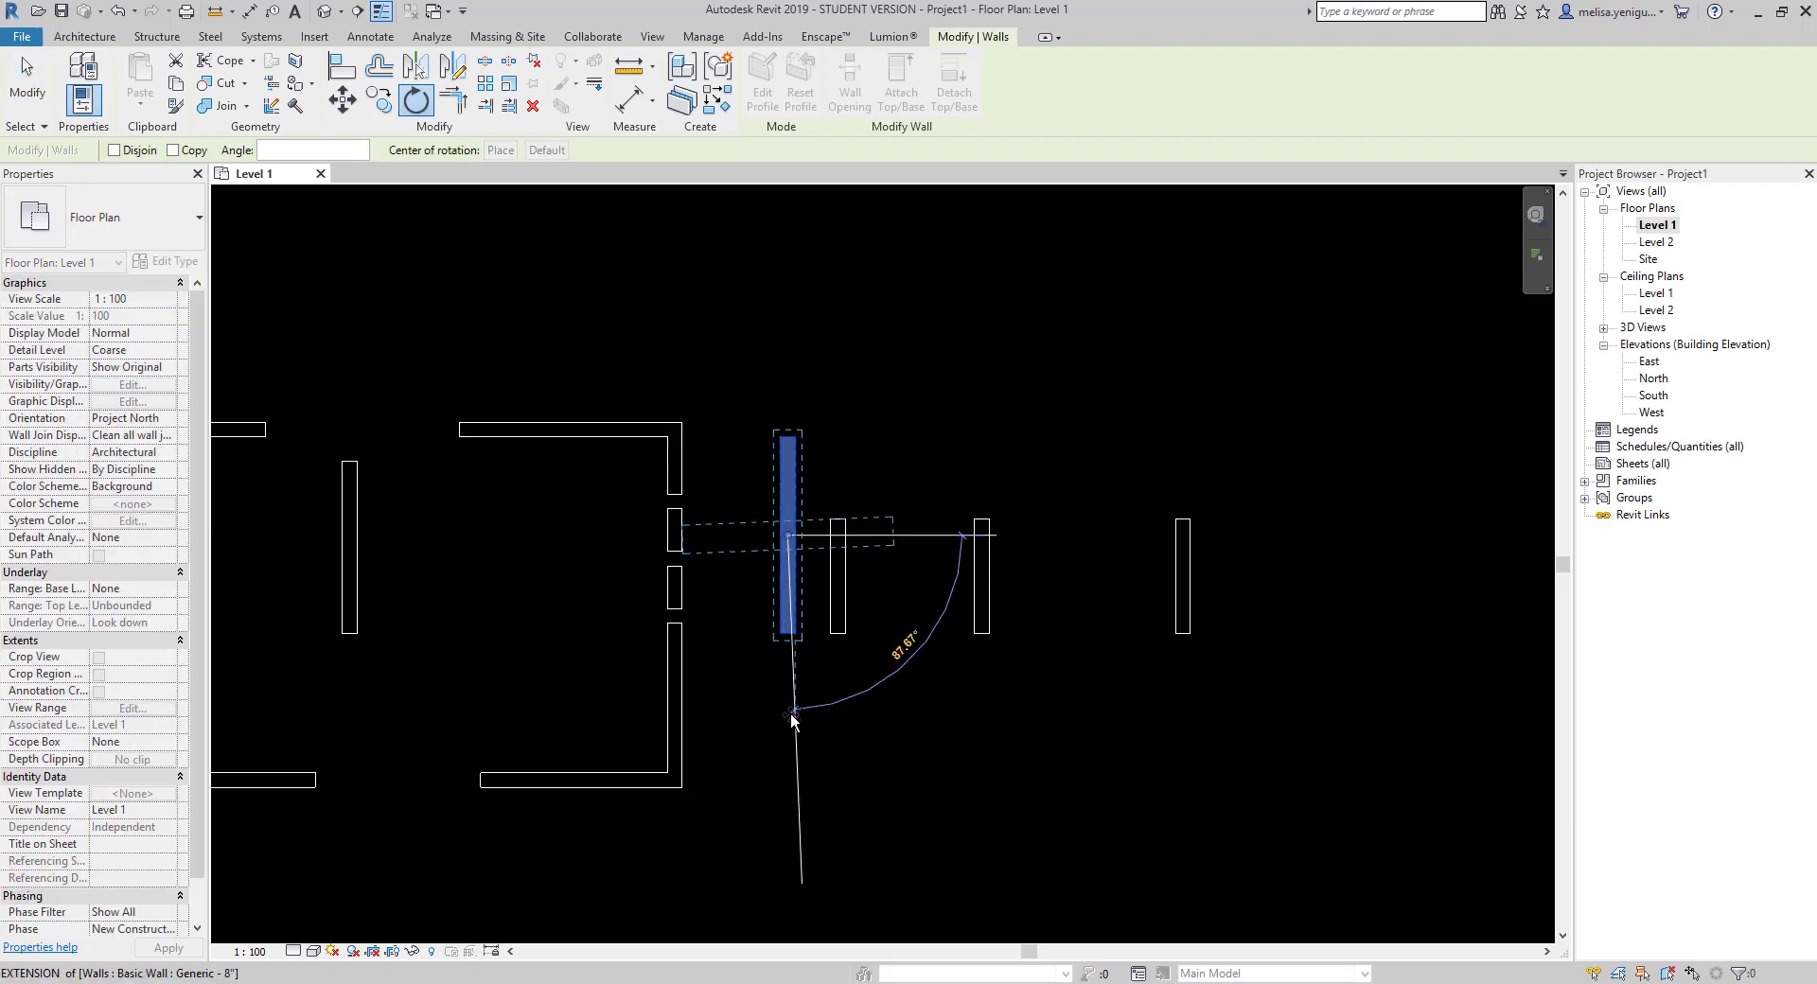
scroll(789, 719, "up", 1)
left_click(789, 719)
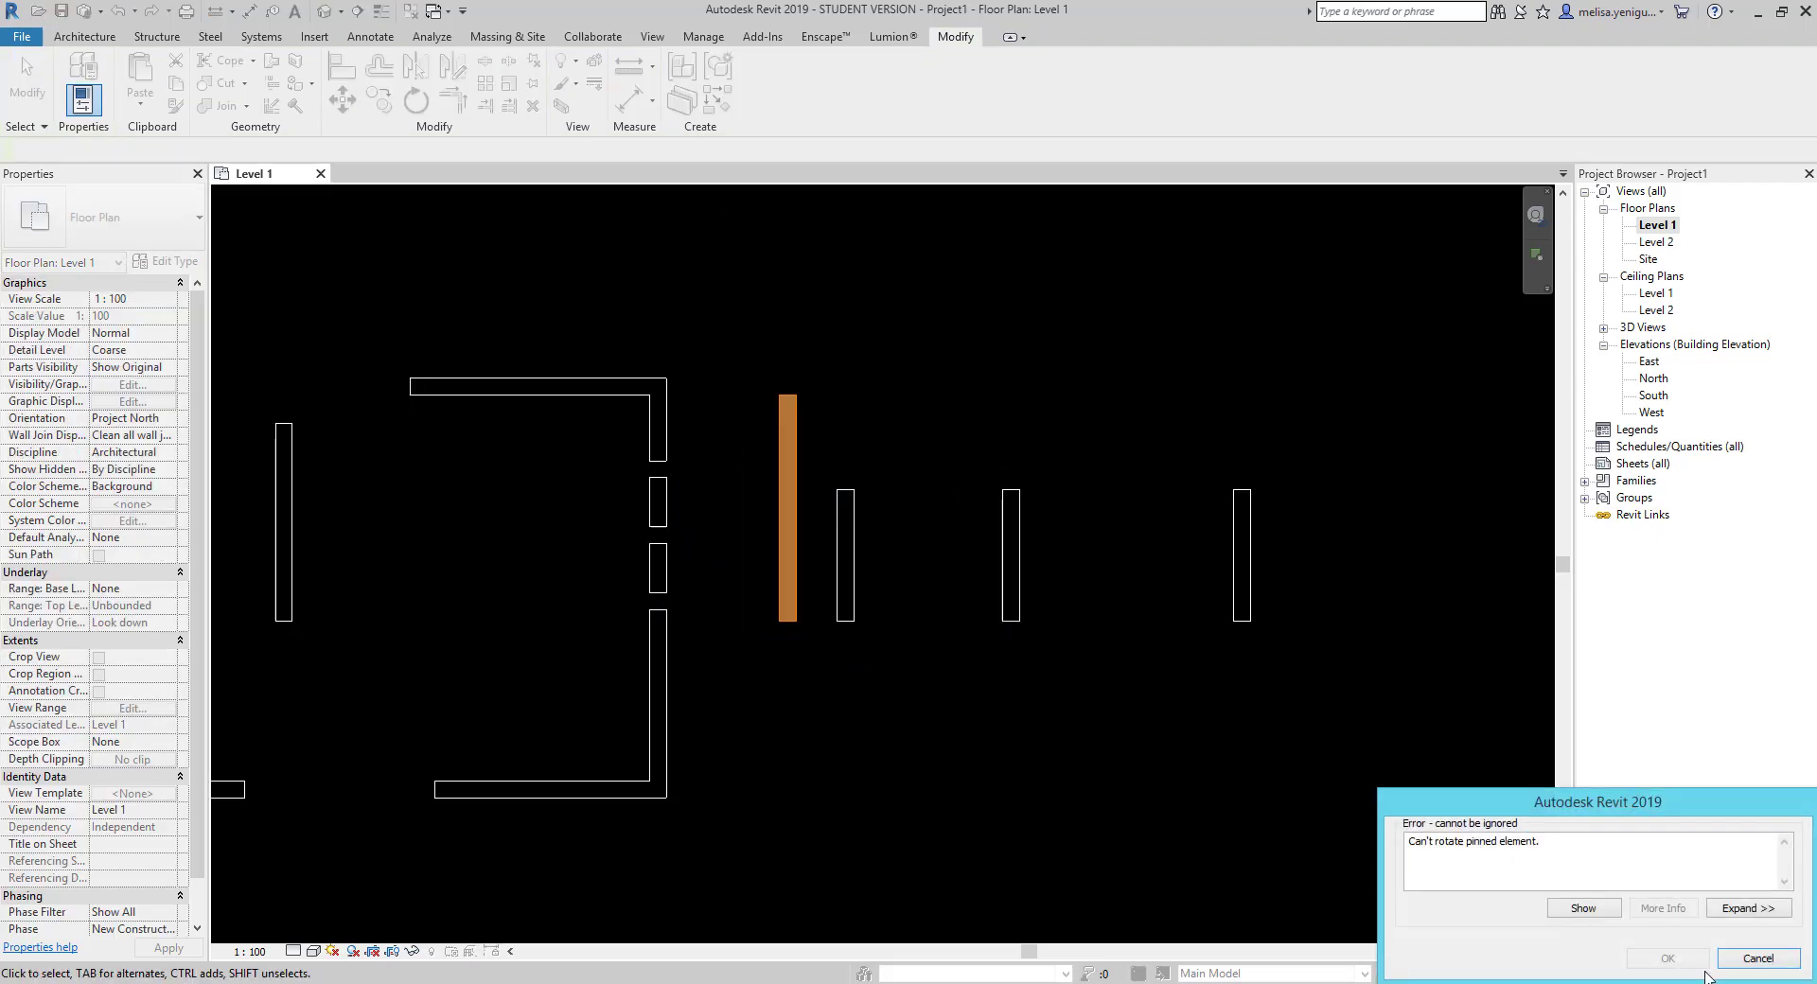
left_click(1759, 959)
left_click(787, 512)
scroll(814, 530, "down", 3)
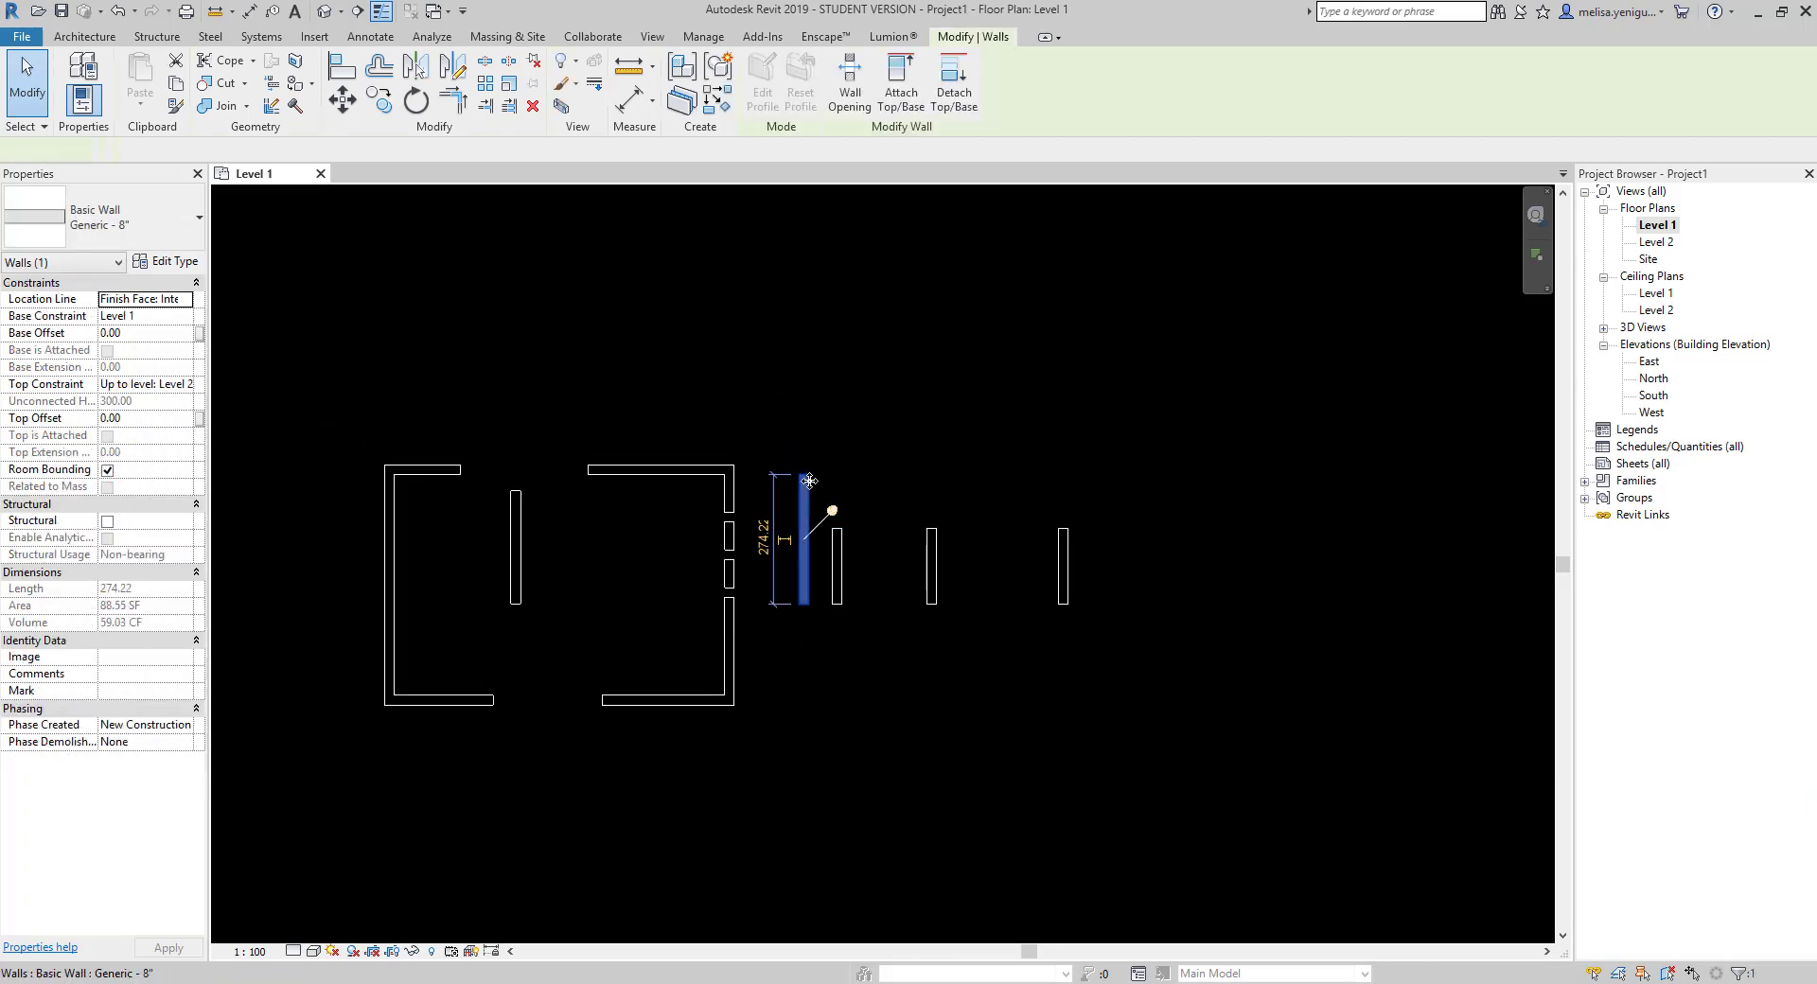
scroll(809, 511, "up", 2)
left_click(832, 455)
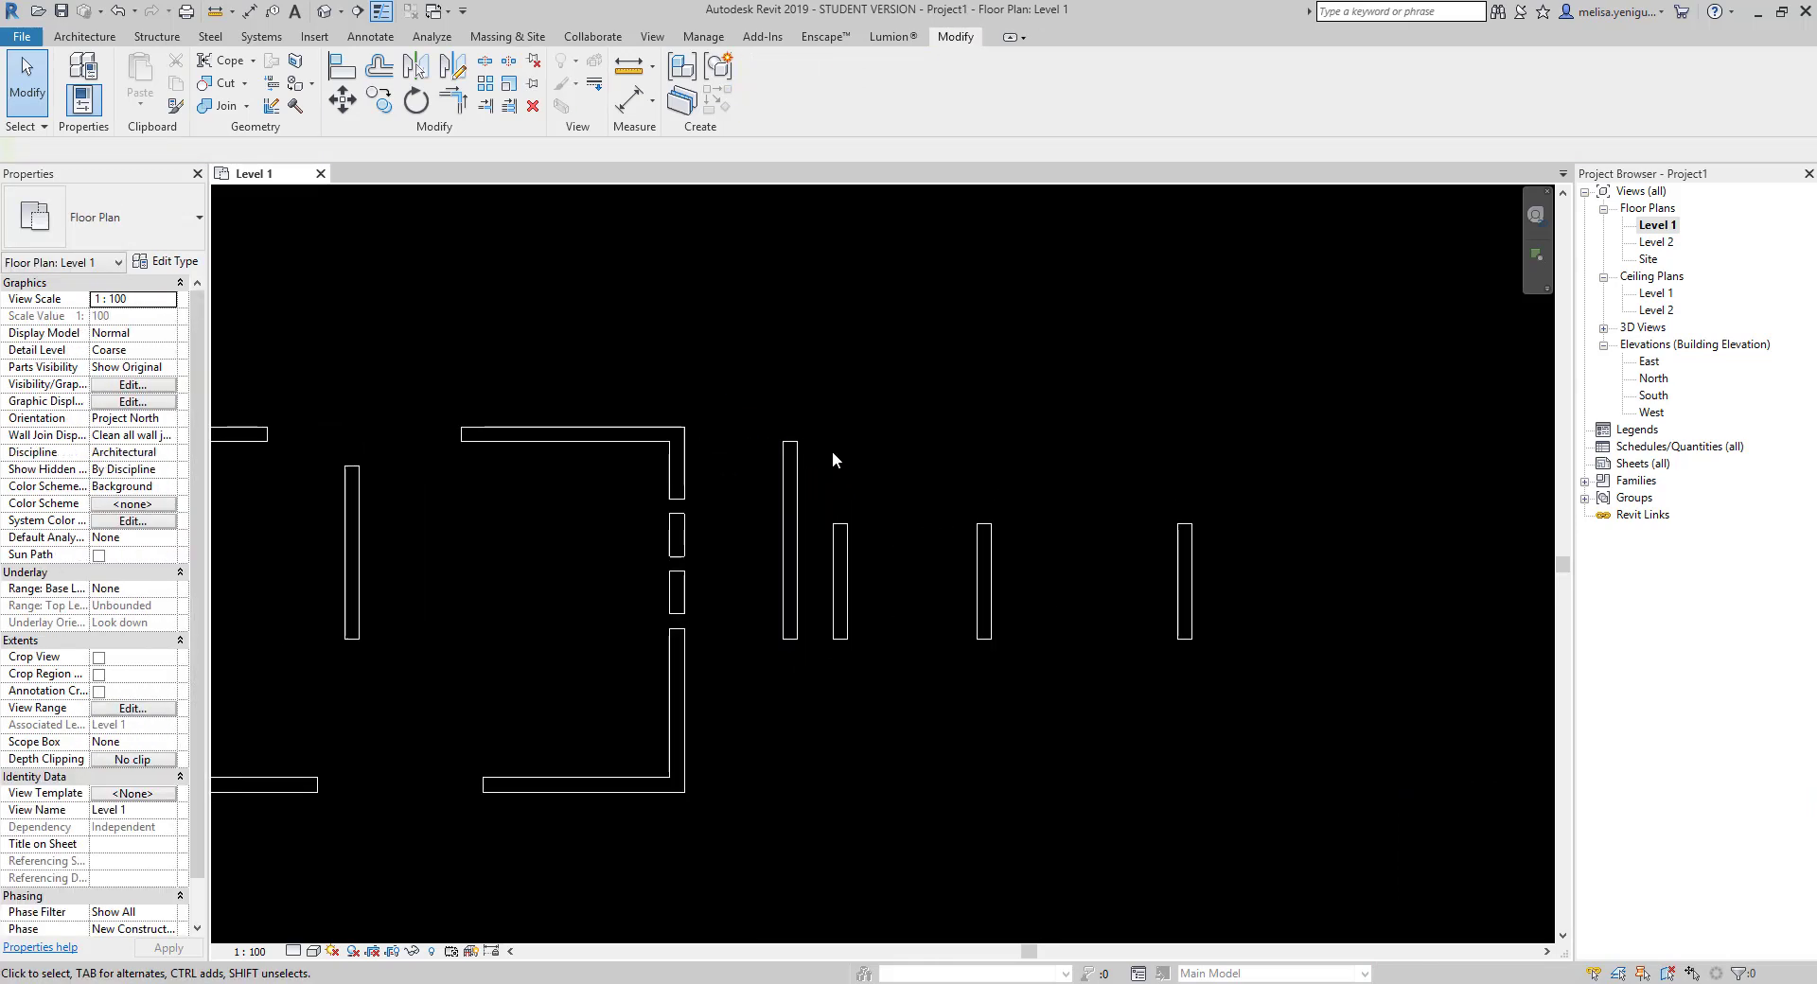
left_click(790, 530)
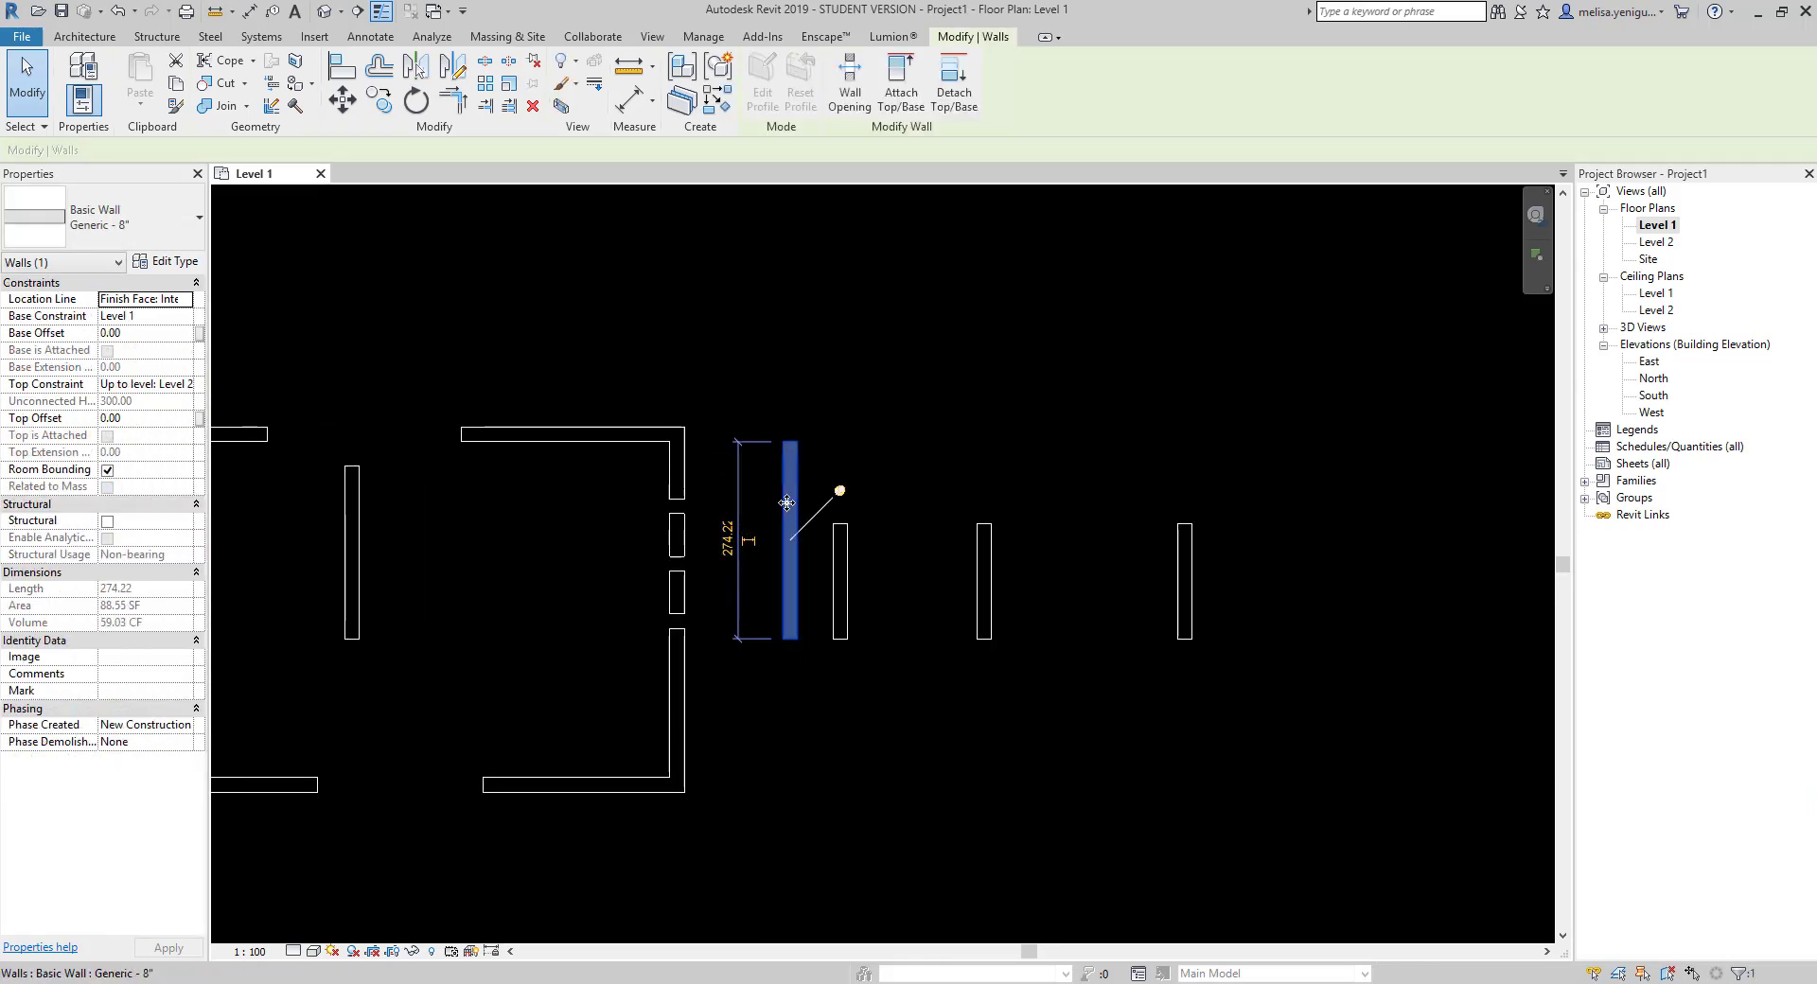
left_click(1086, 575)
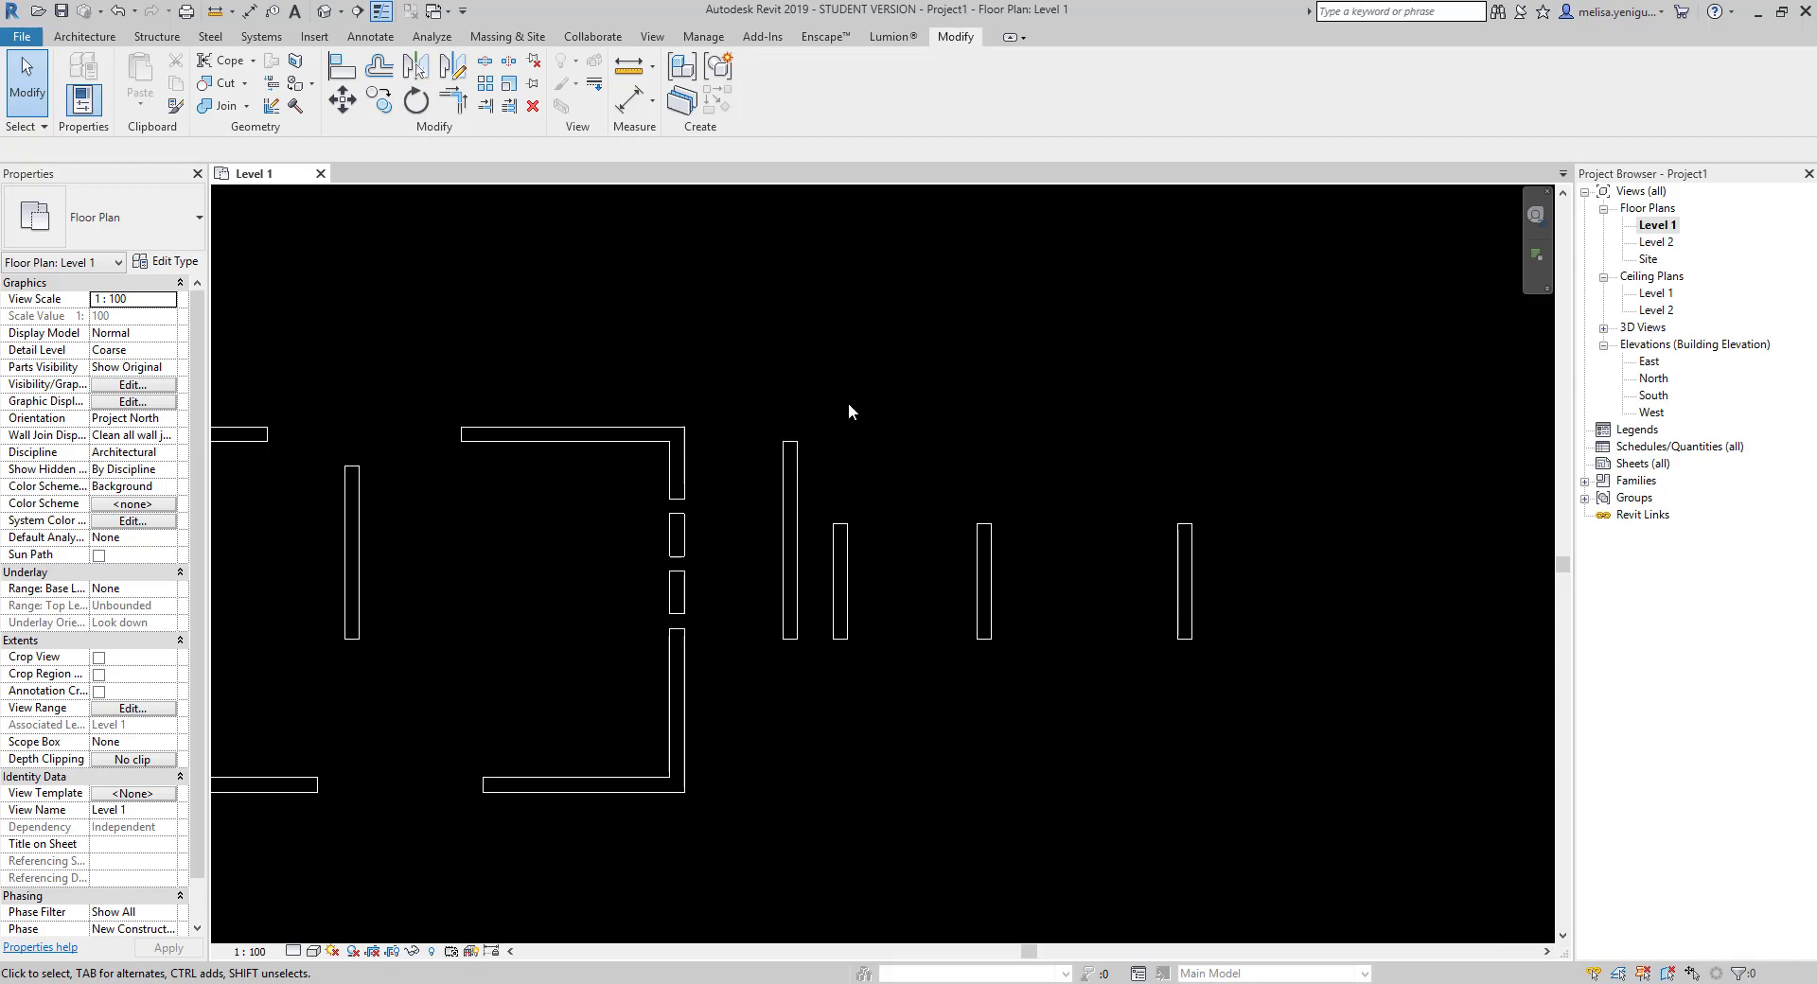
left_click_drag(833, 390, 760, 497)
left_click(782, 473)
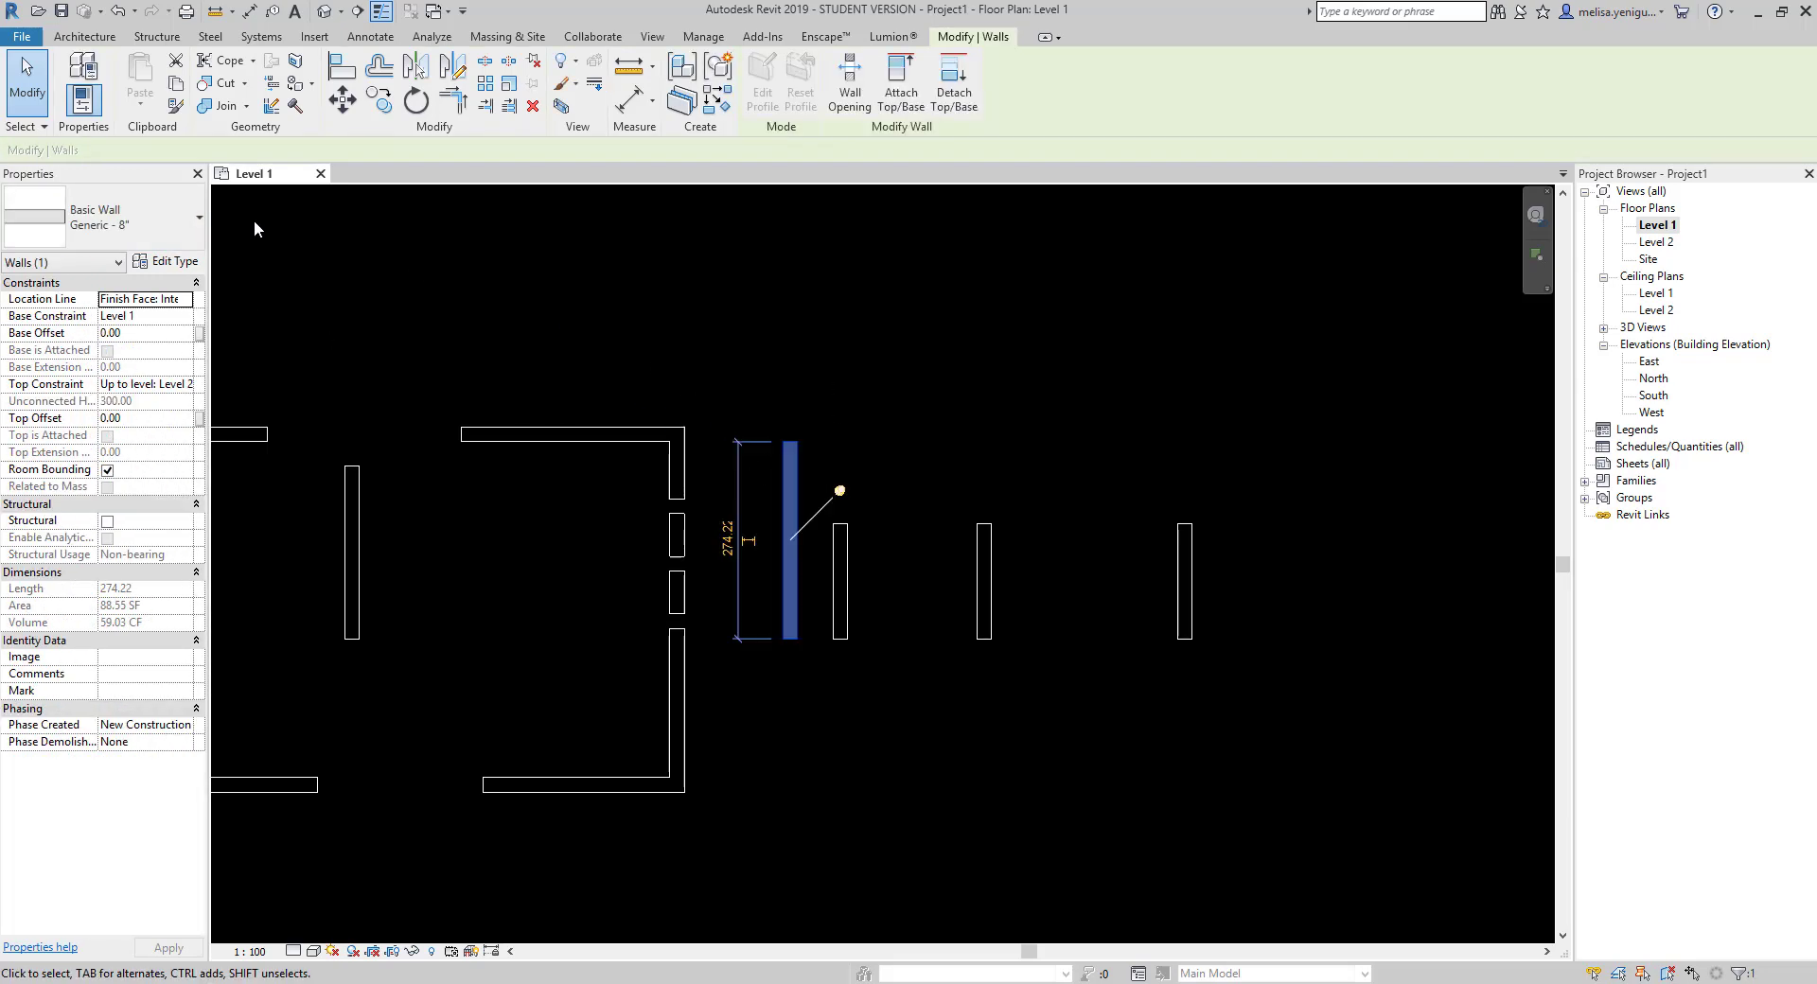
left_click(38, 126)
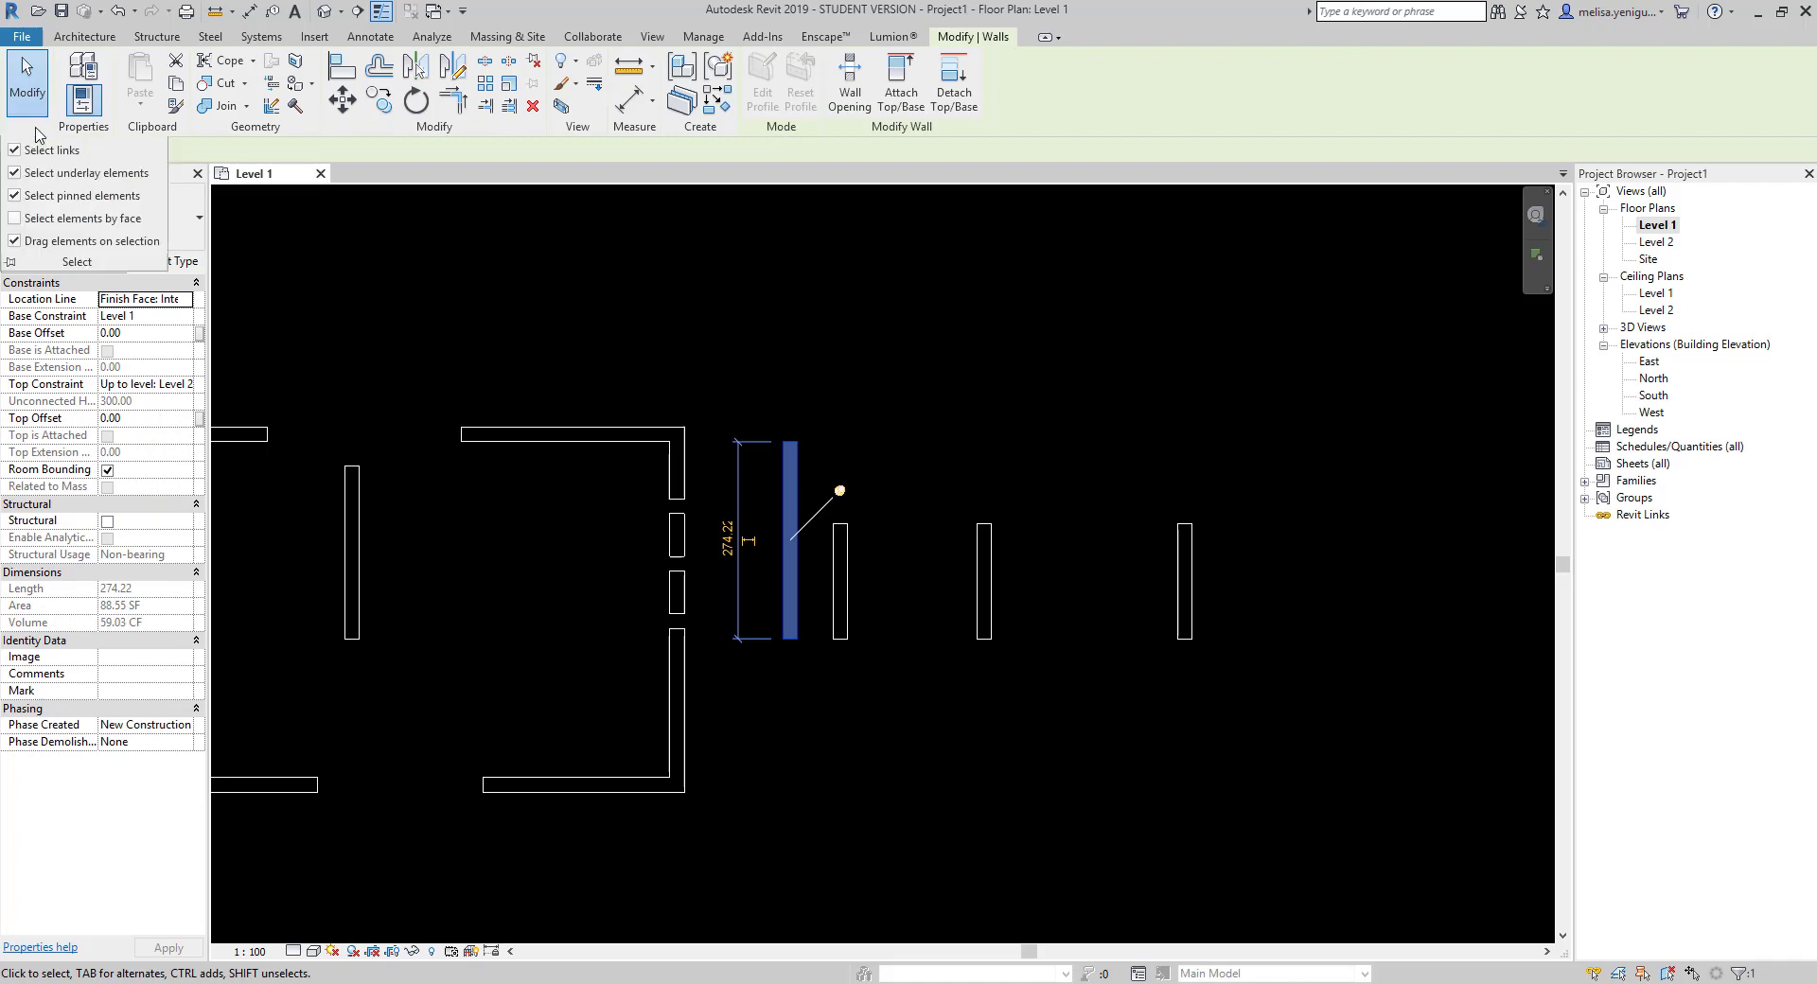
left_click(14, 195)
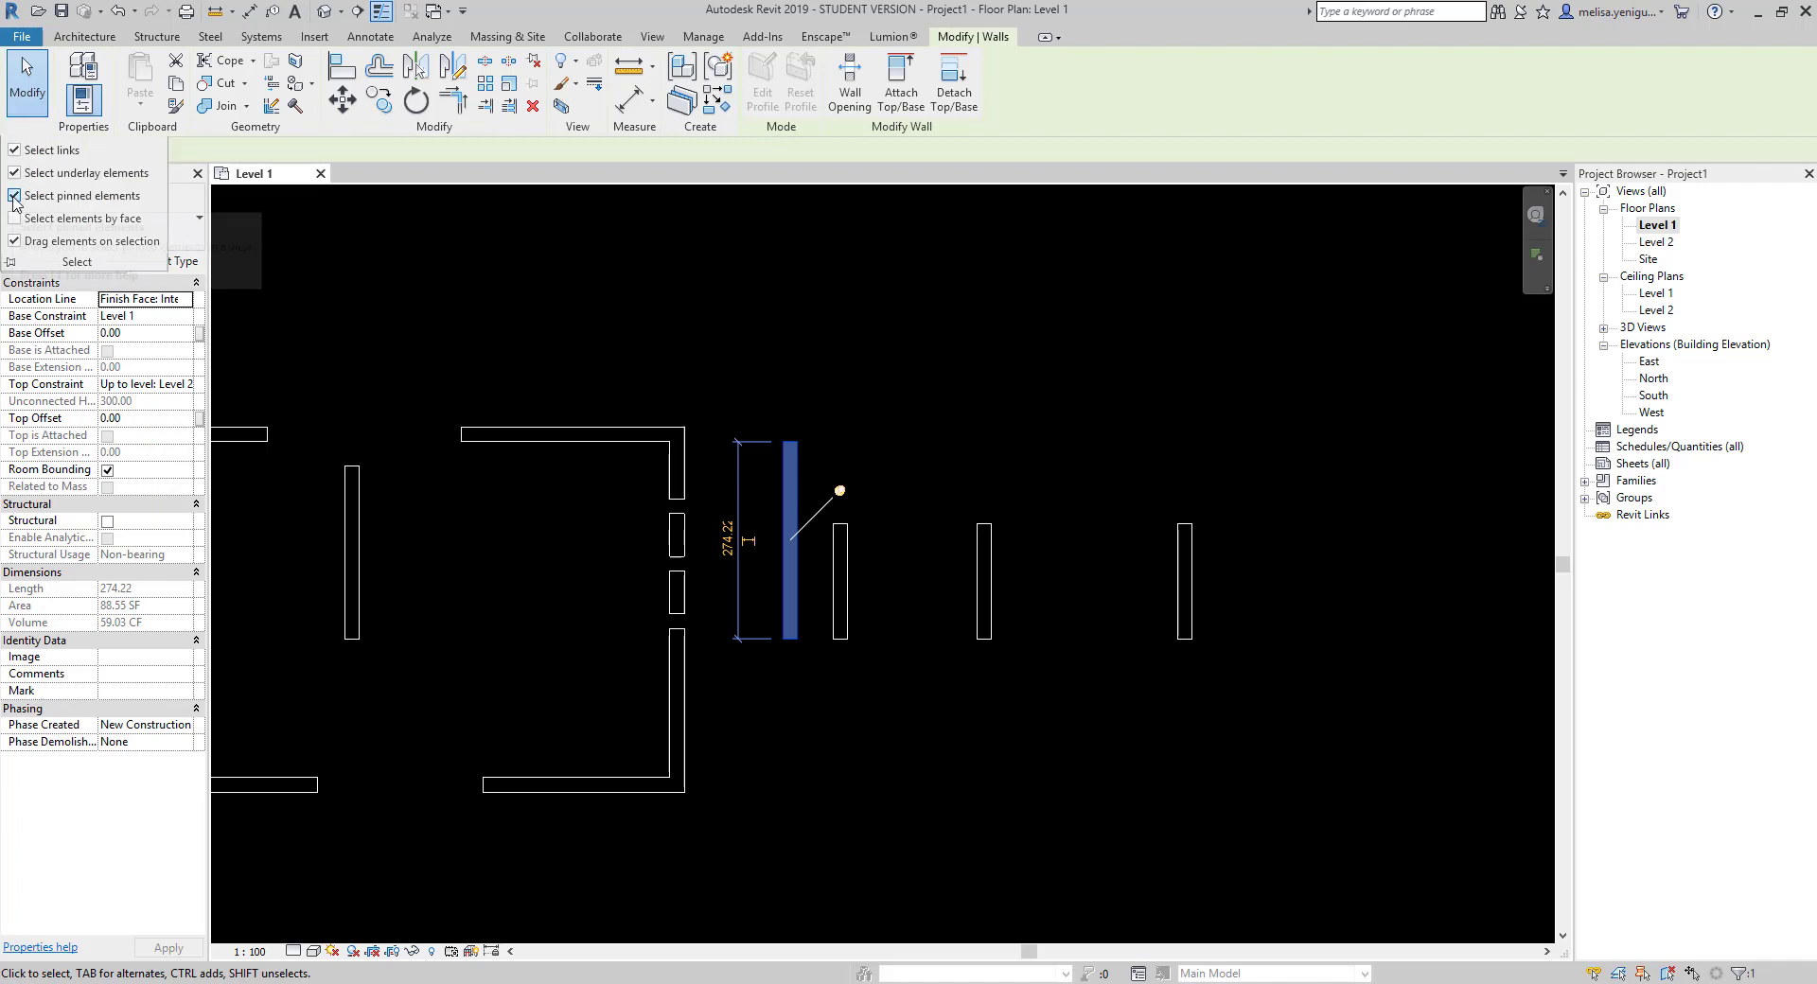
left_click(356, 294)
left_click_drag(838, 371, 768, 469)
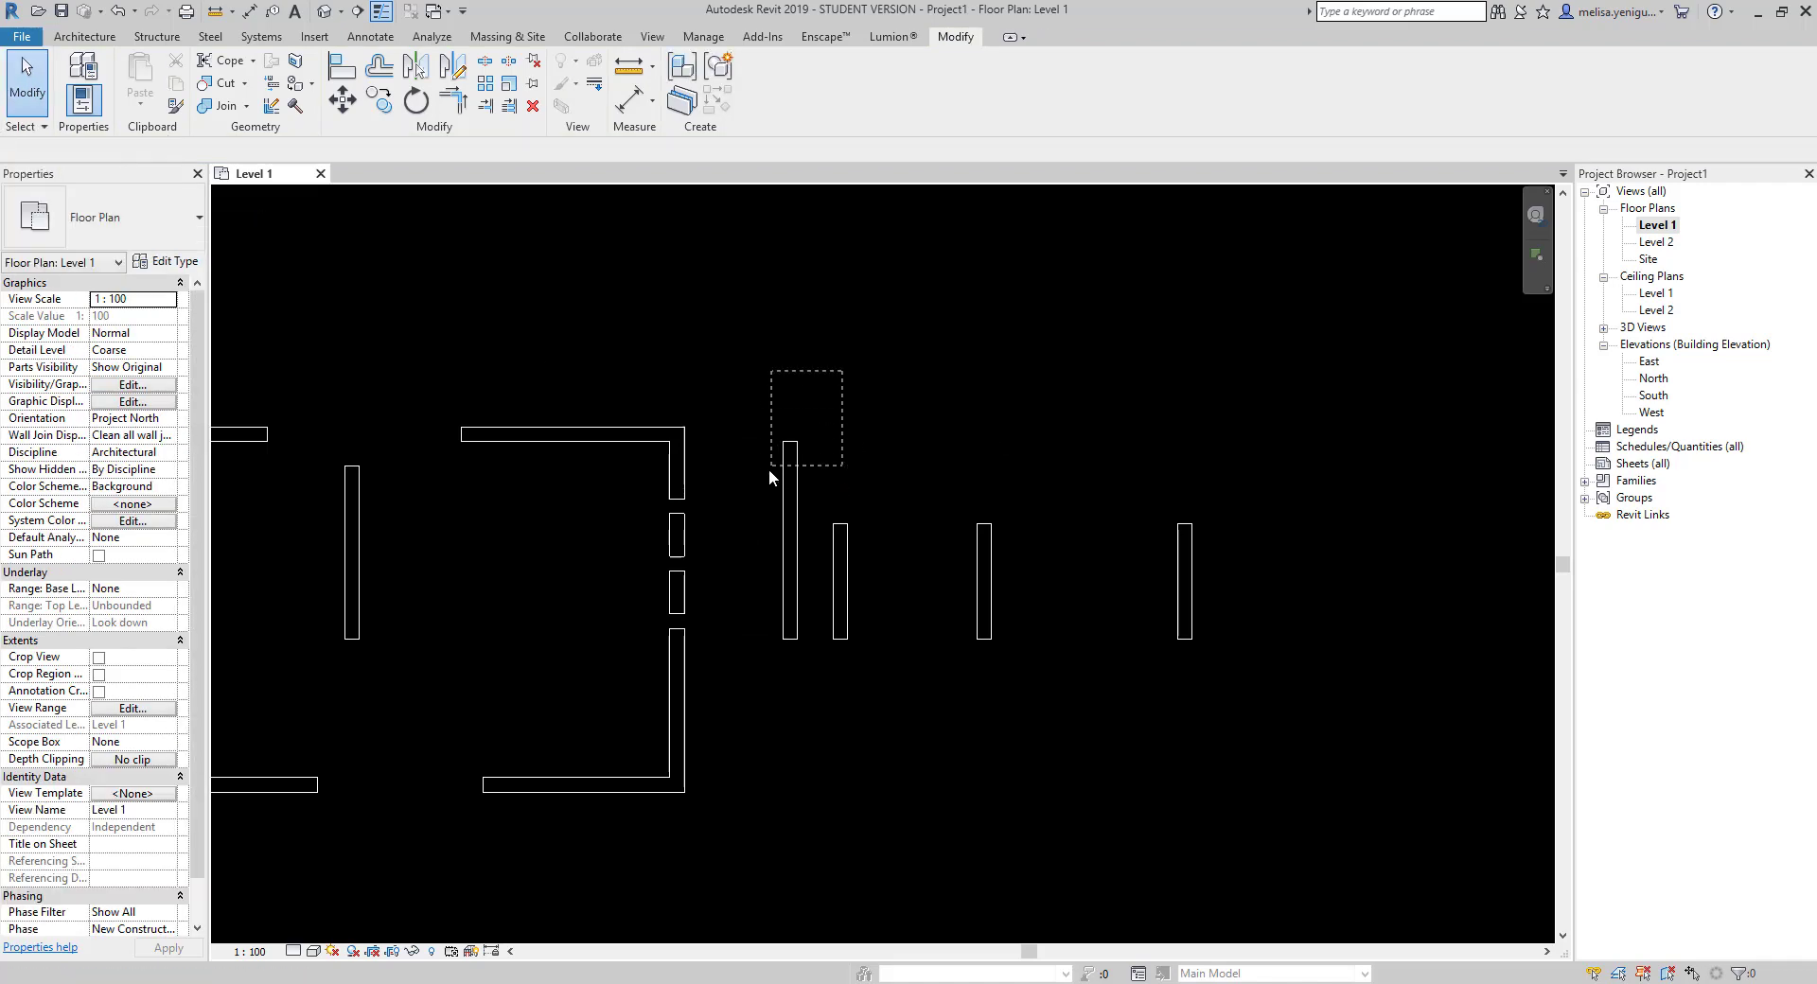
left_click_drag(838, 391, 753, 462)
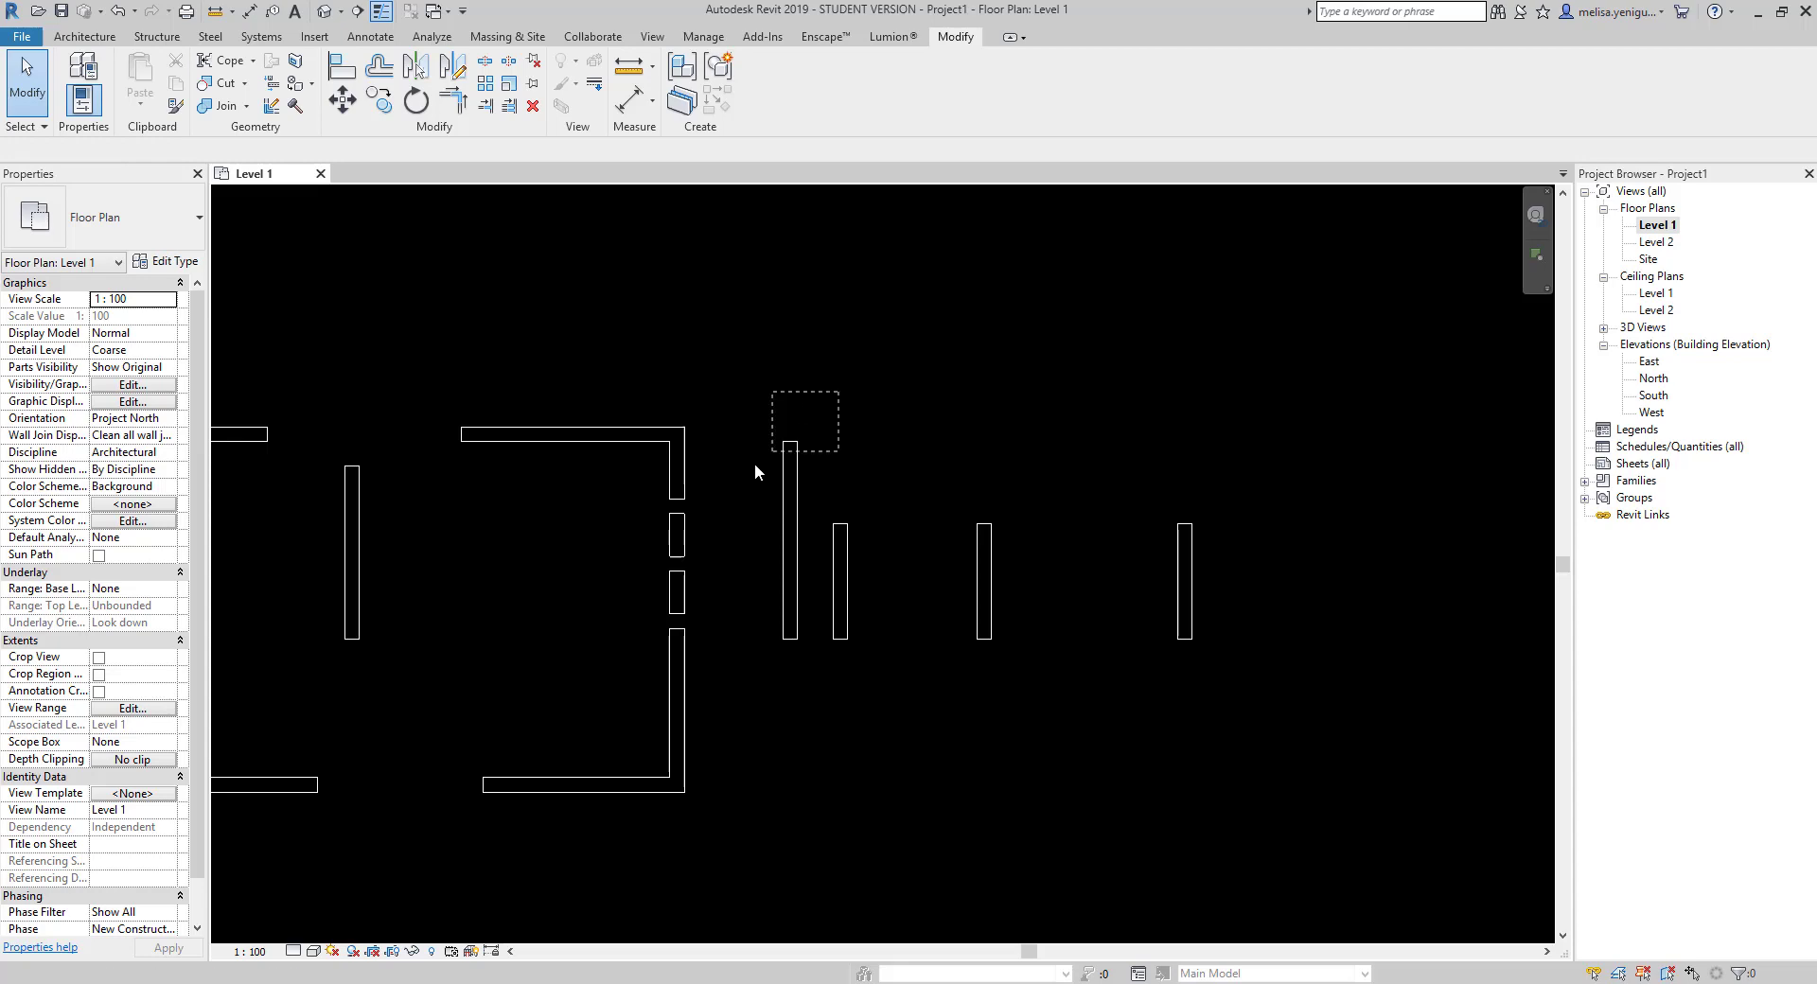
left_click(38, 126)
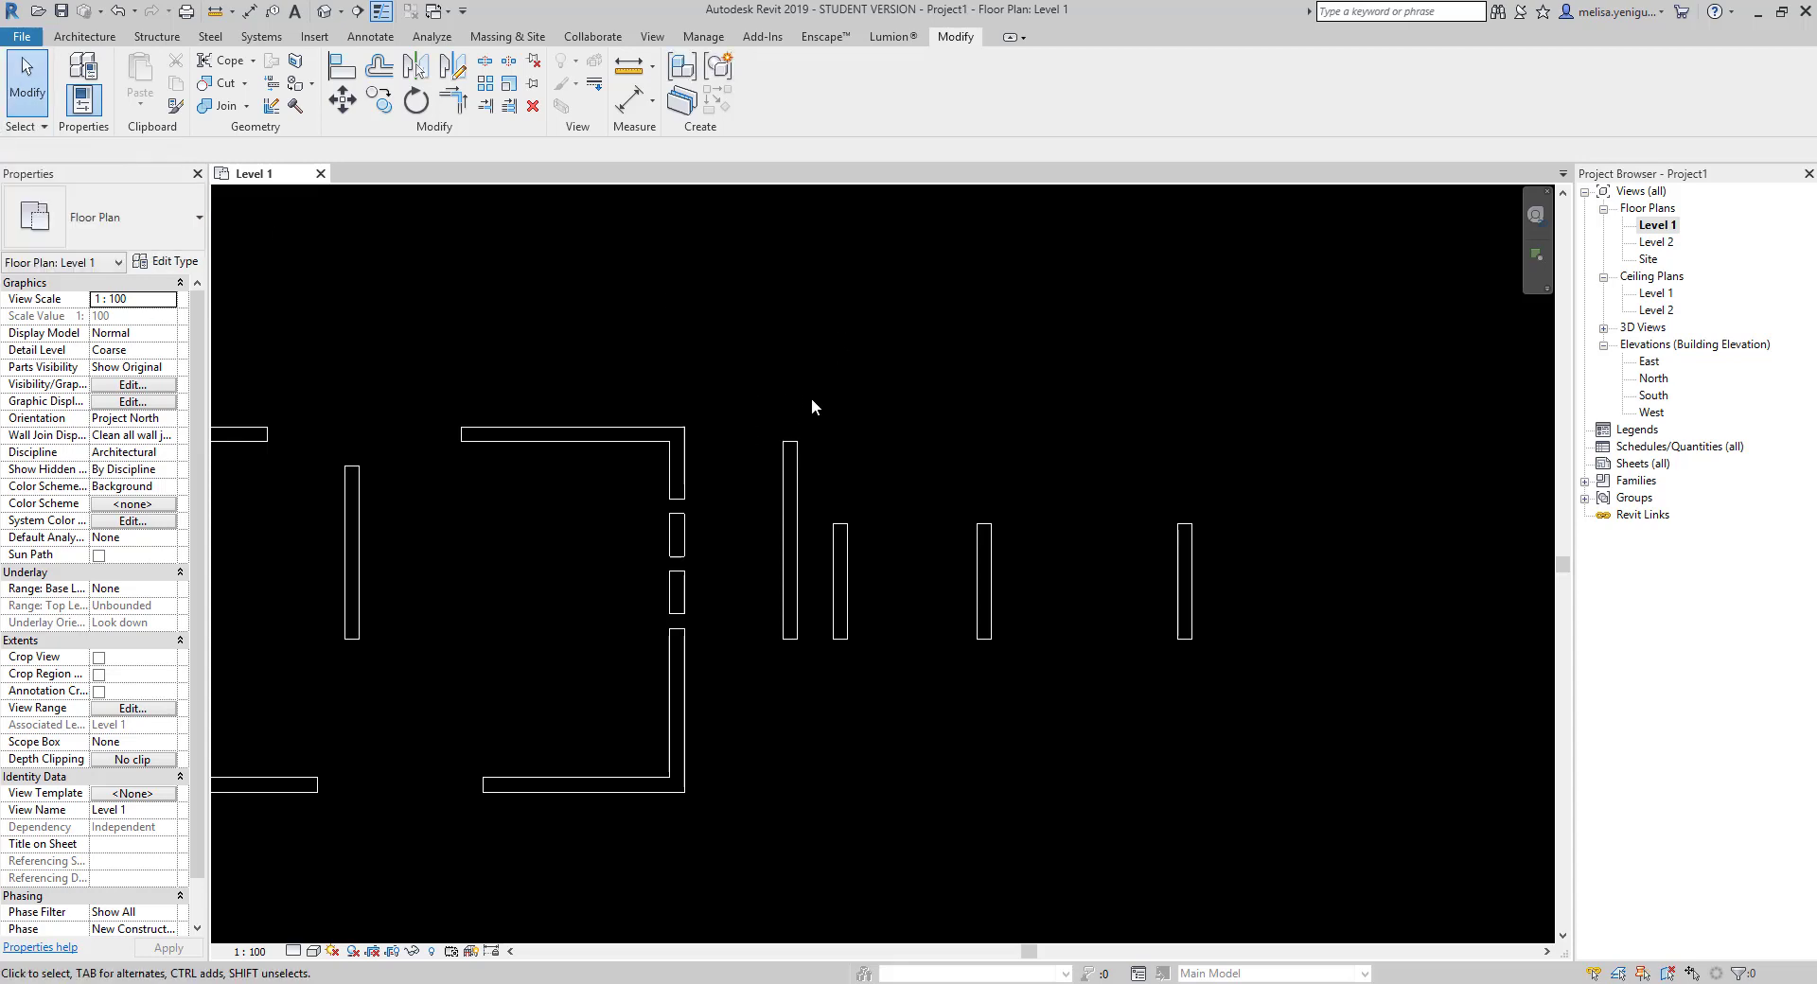
left_click(791, 530)
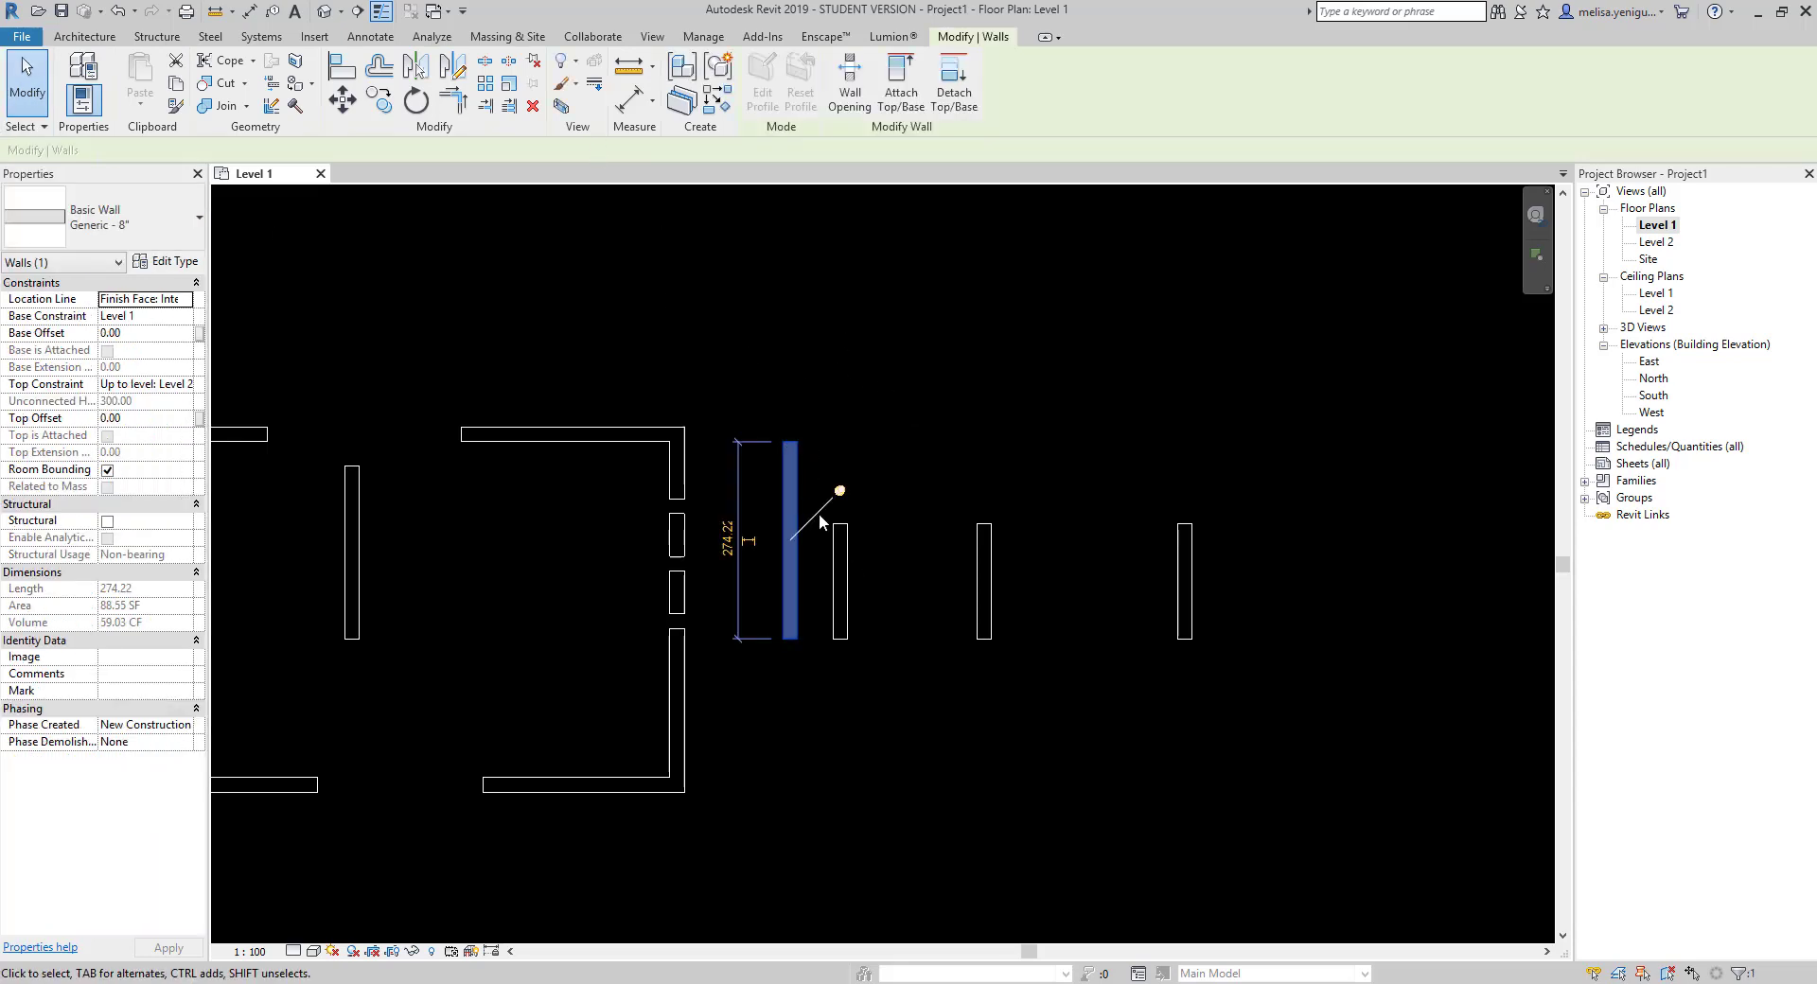
scroll(952, 568, "down", 2)
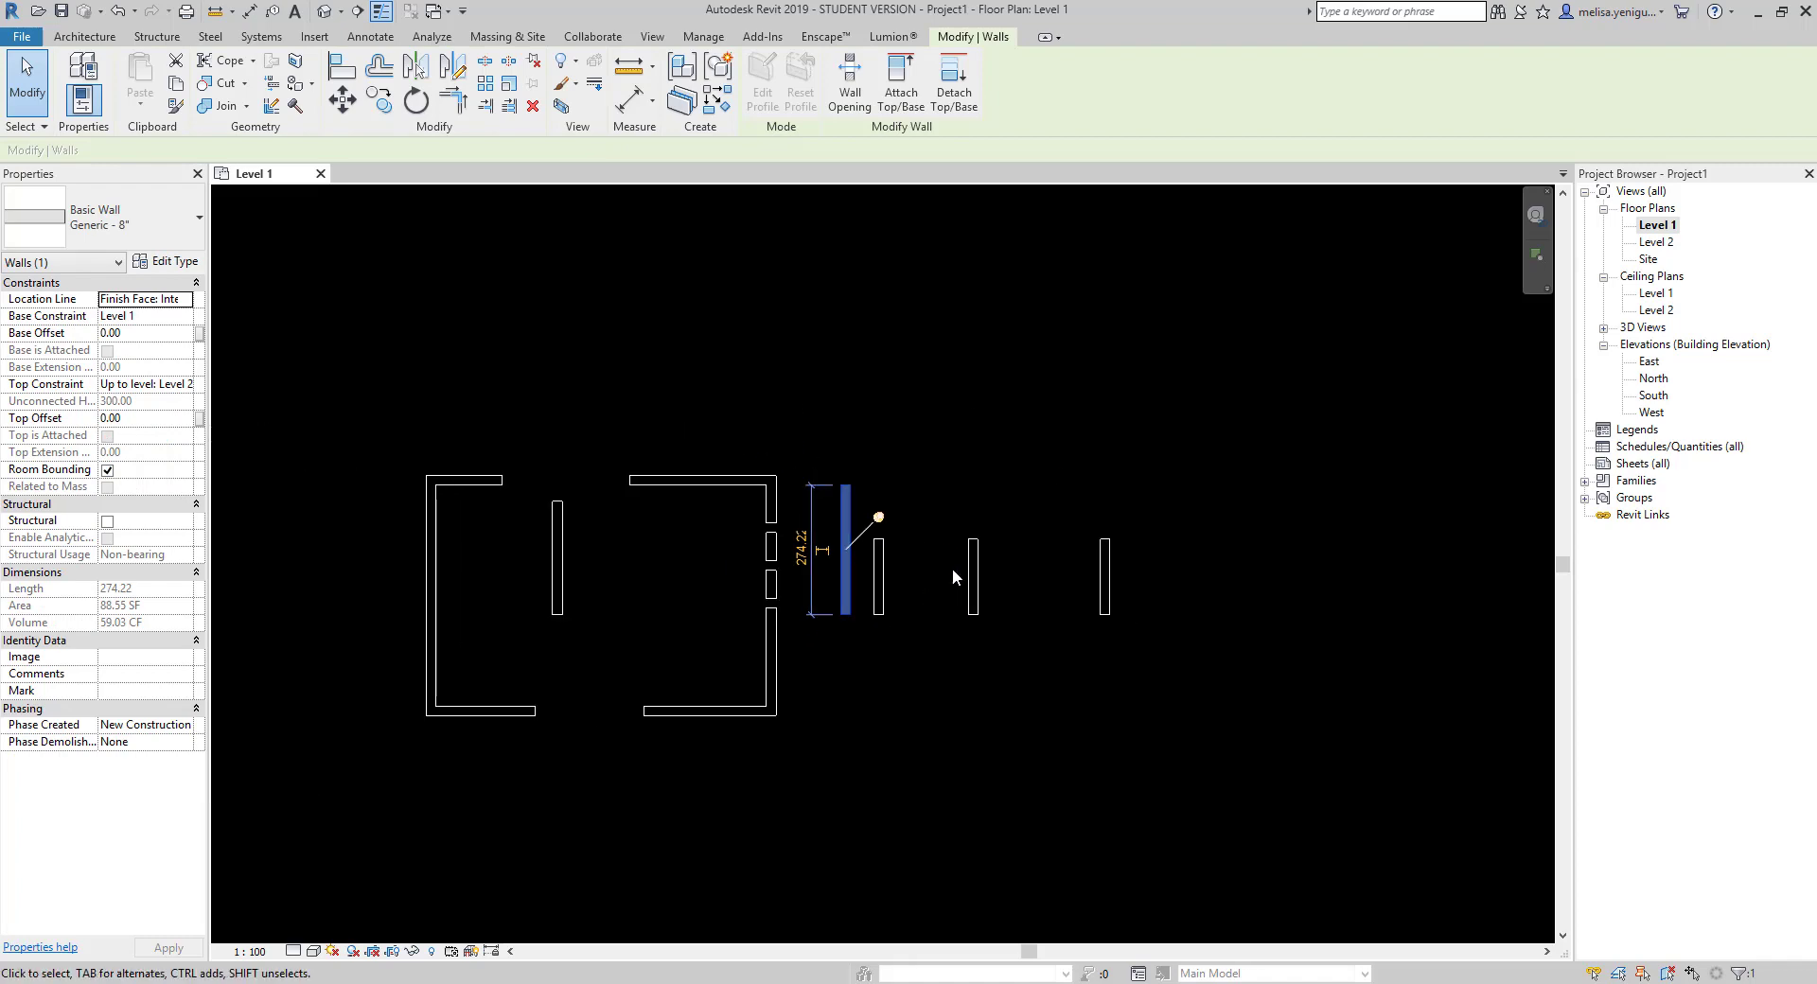
left_click(926, 609)
- Drag the tall wall left to sit 137.28 from the room and 90.00 from its neighbour
scroll(865, 441, "up", 3)
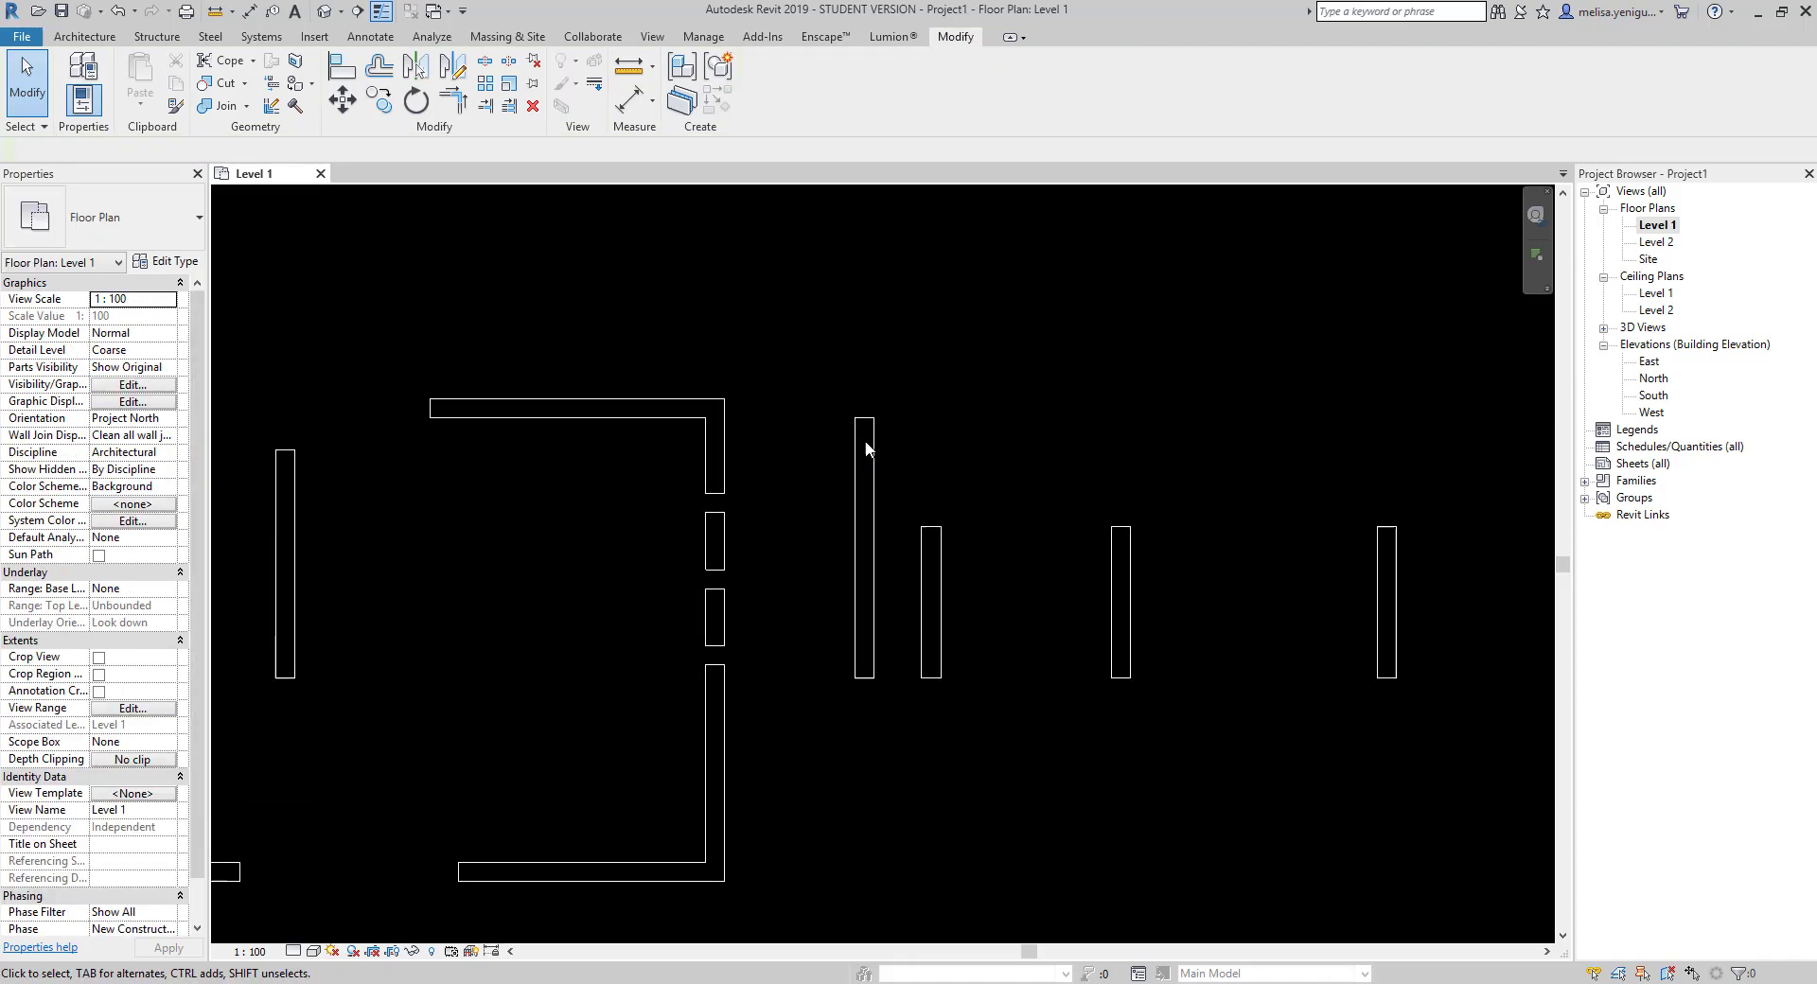
left_click(865, 440)
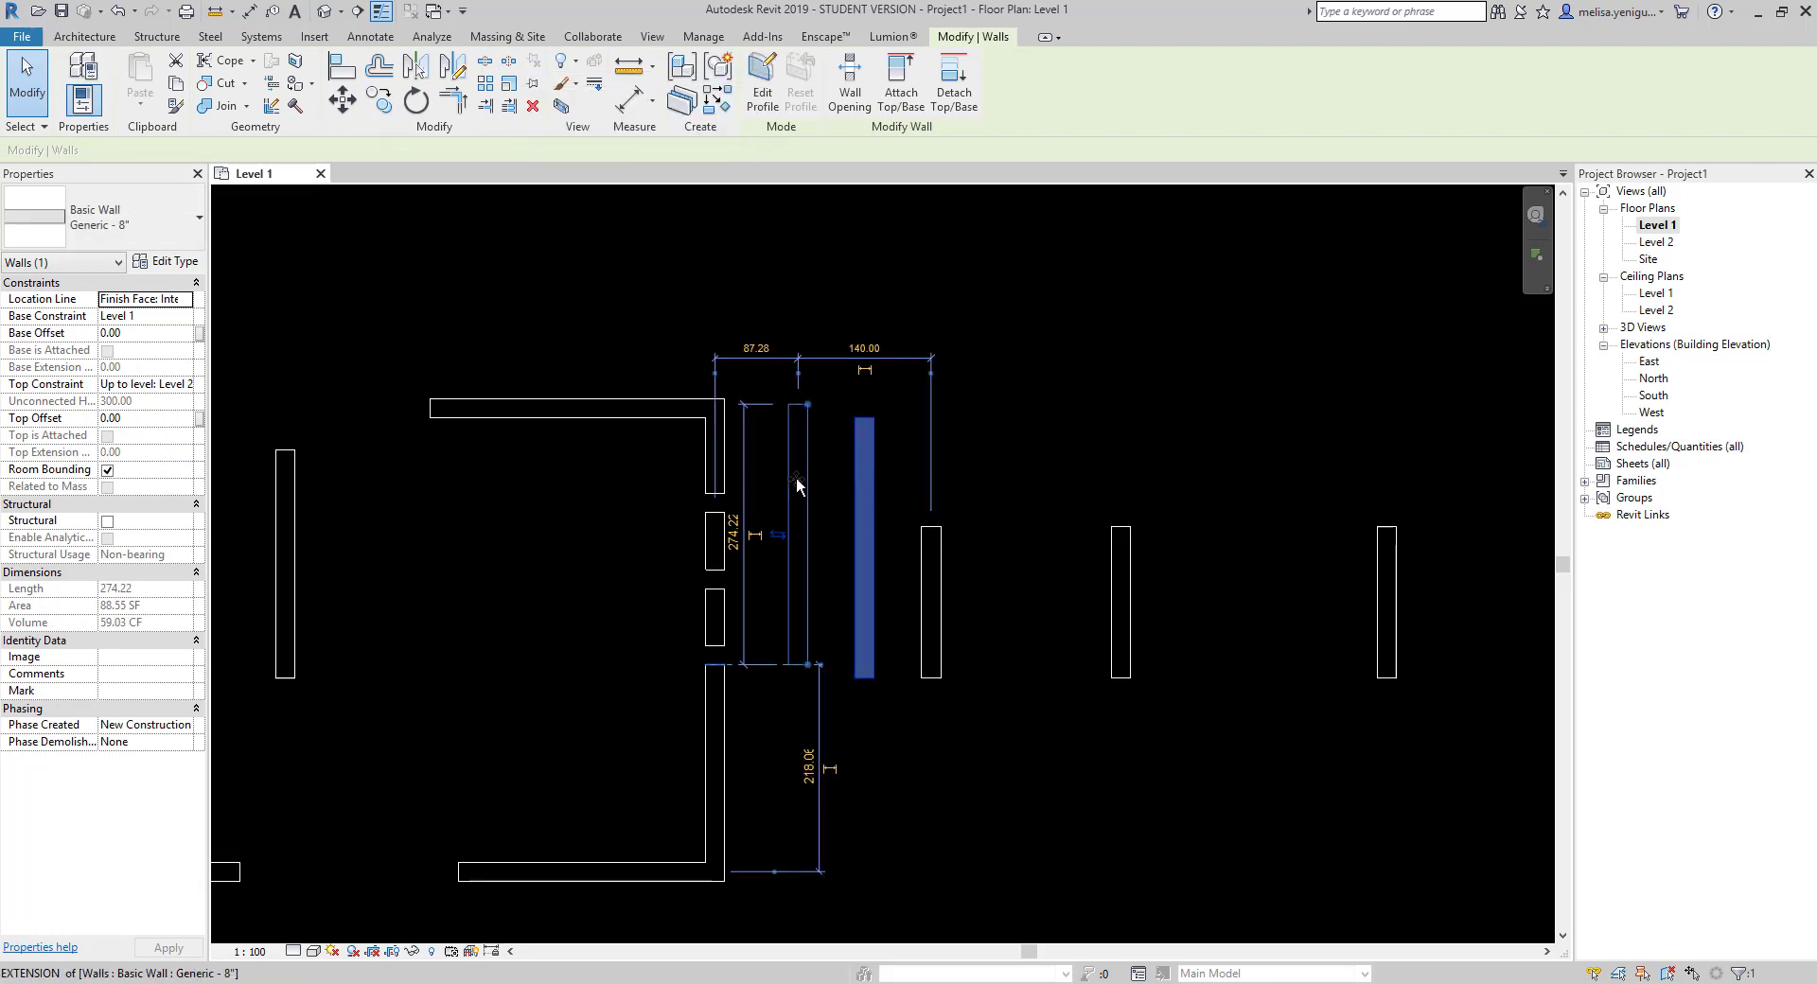
left_click_drag(796, 478, 867, 498)
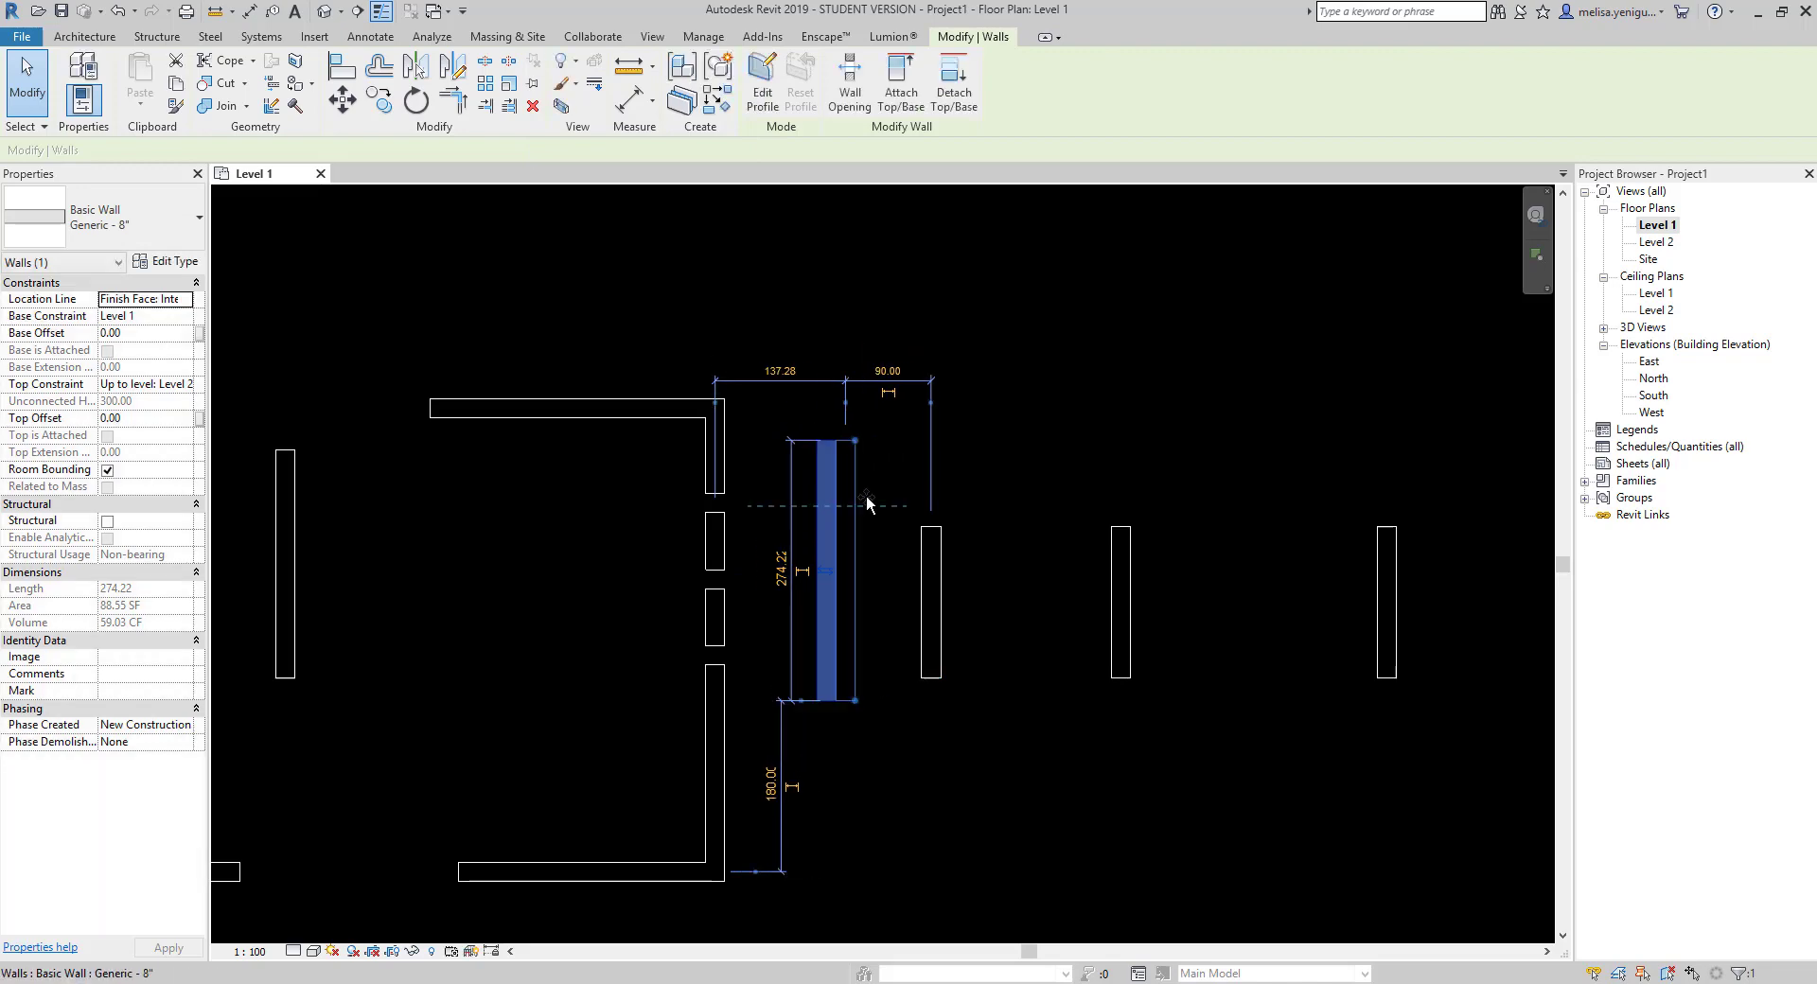
key("Escape")
scroll(793, 555, "down", 1)
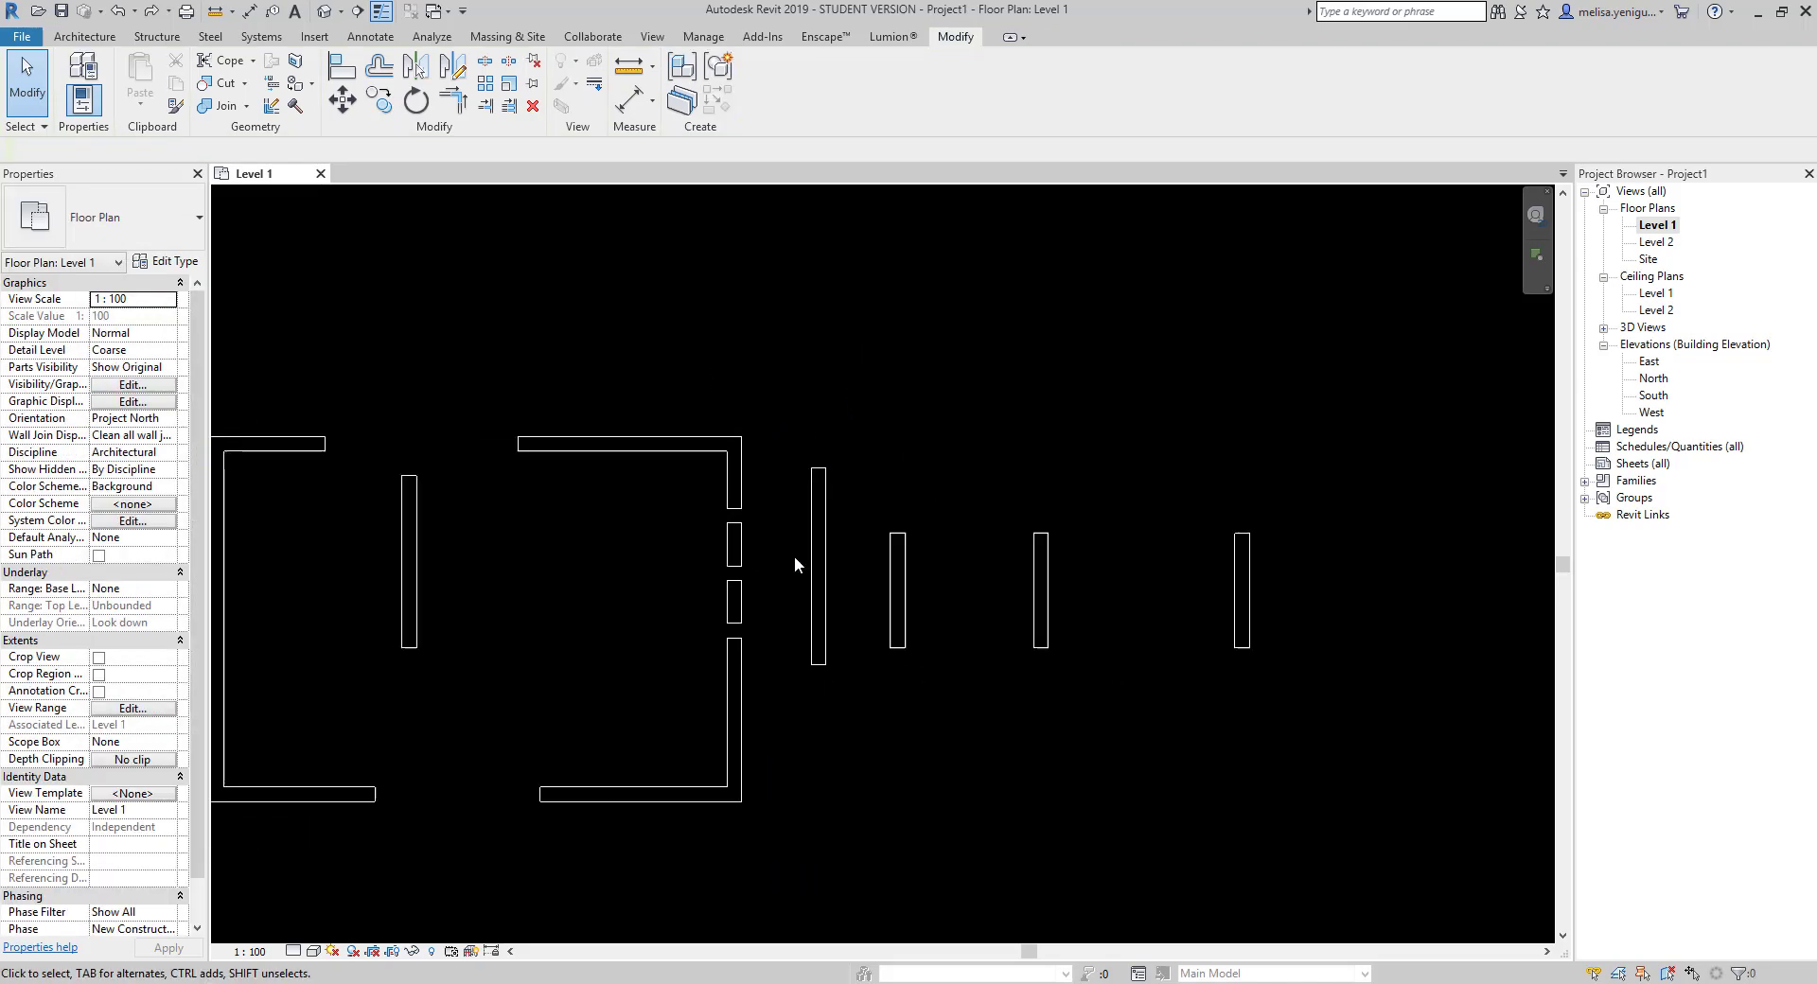
scroll(810, 577, "down", 1)
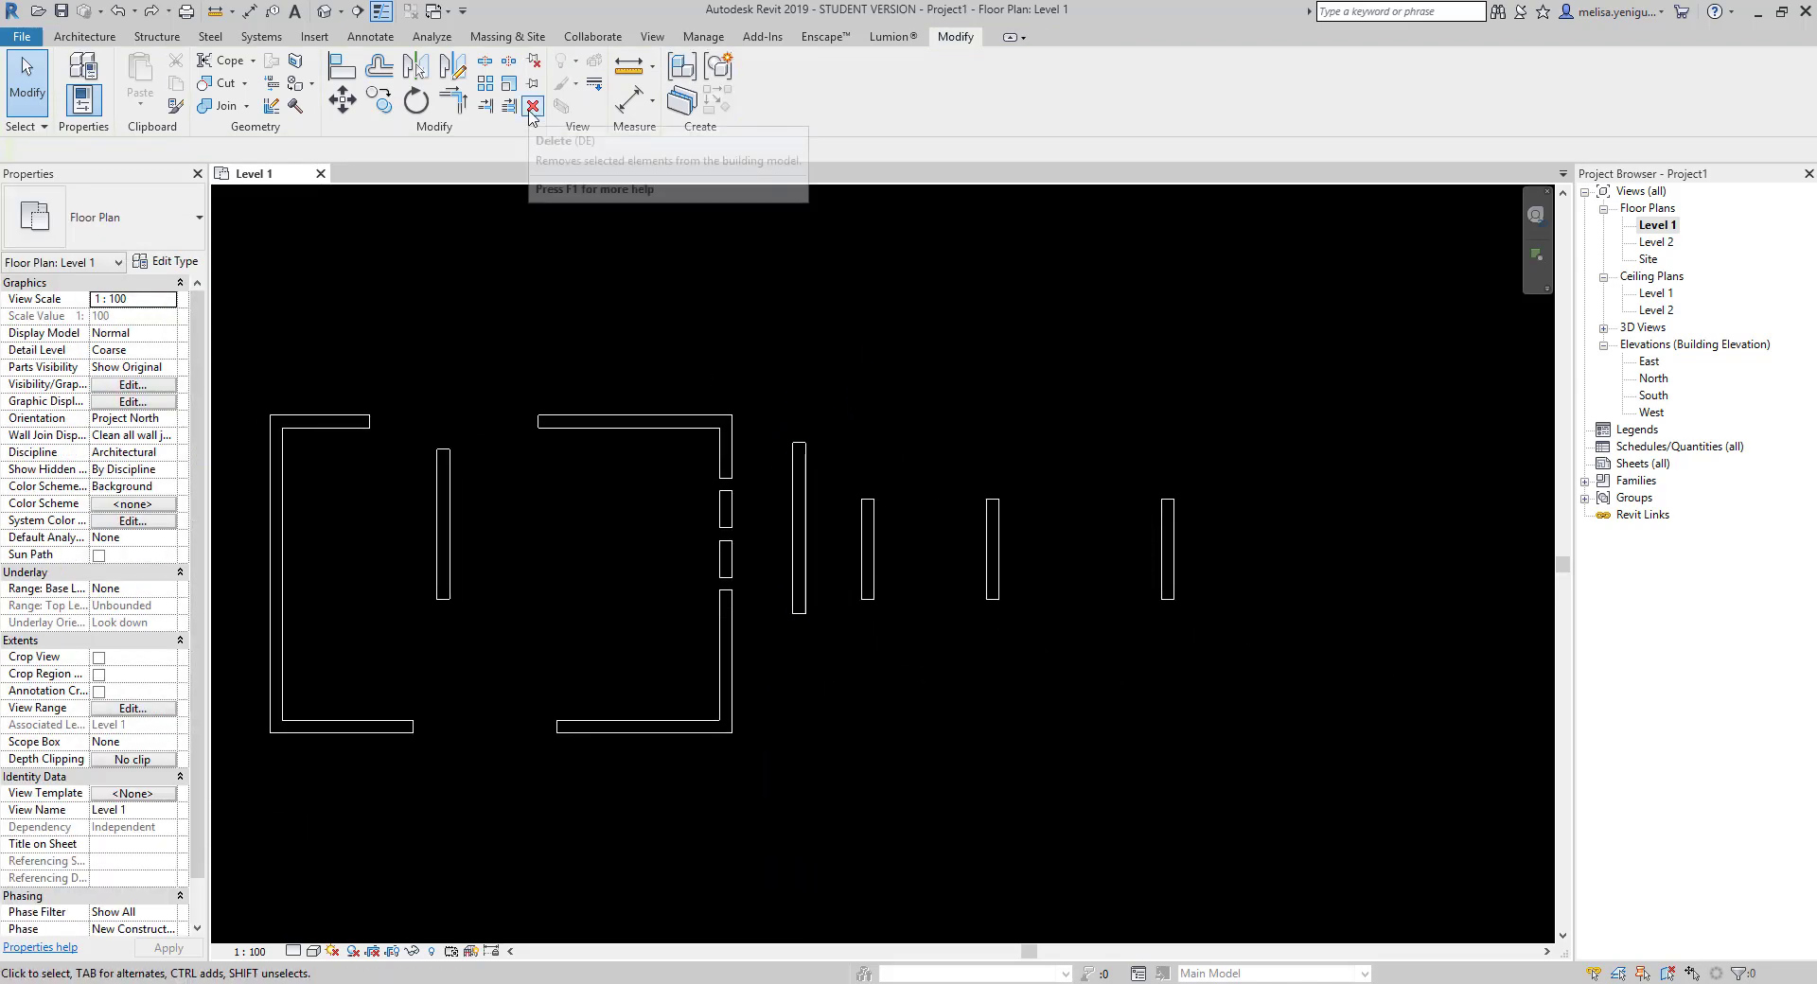
- Window-select the four walls right of the room and delete them from the Modify tab
scroll(1126, 526, "down", 1)
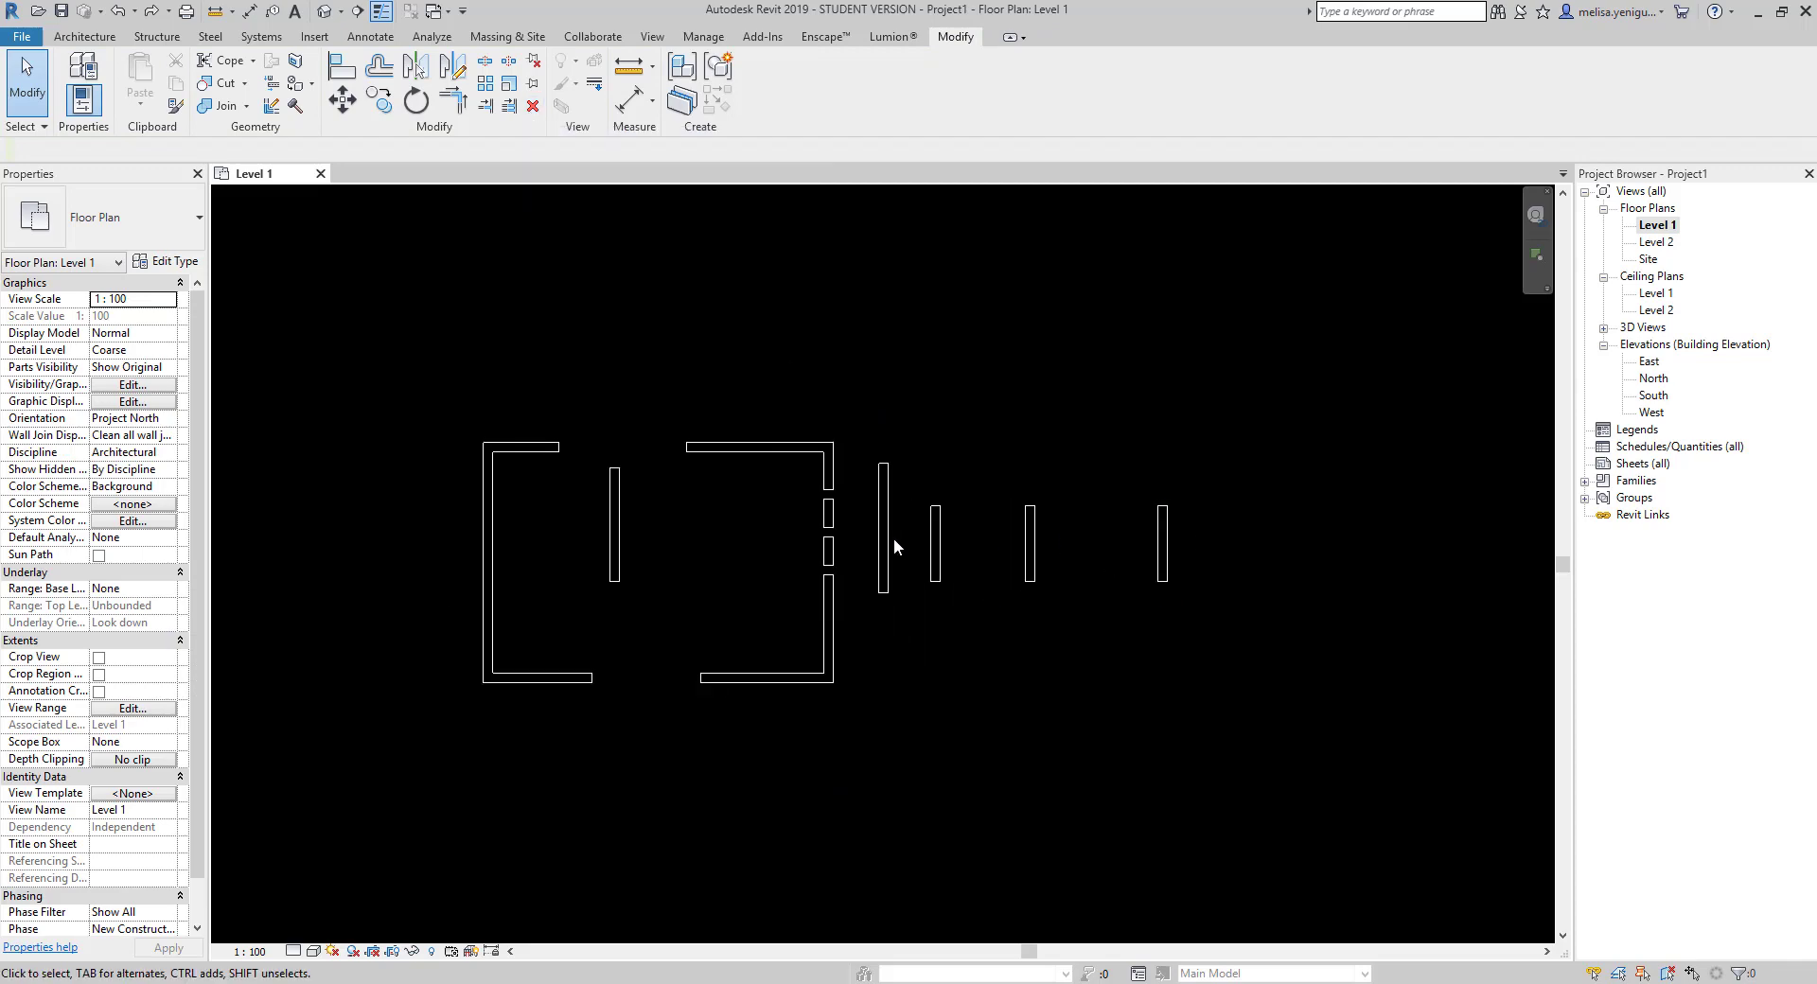
left_click_drag(856, 390, 1217, 632)
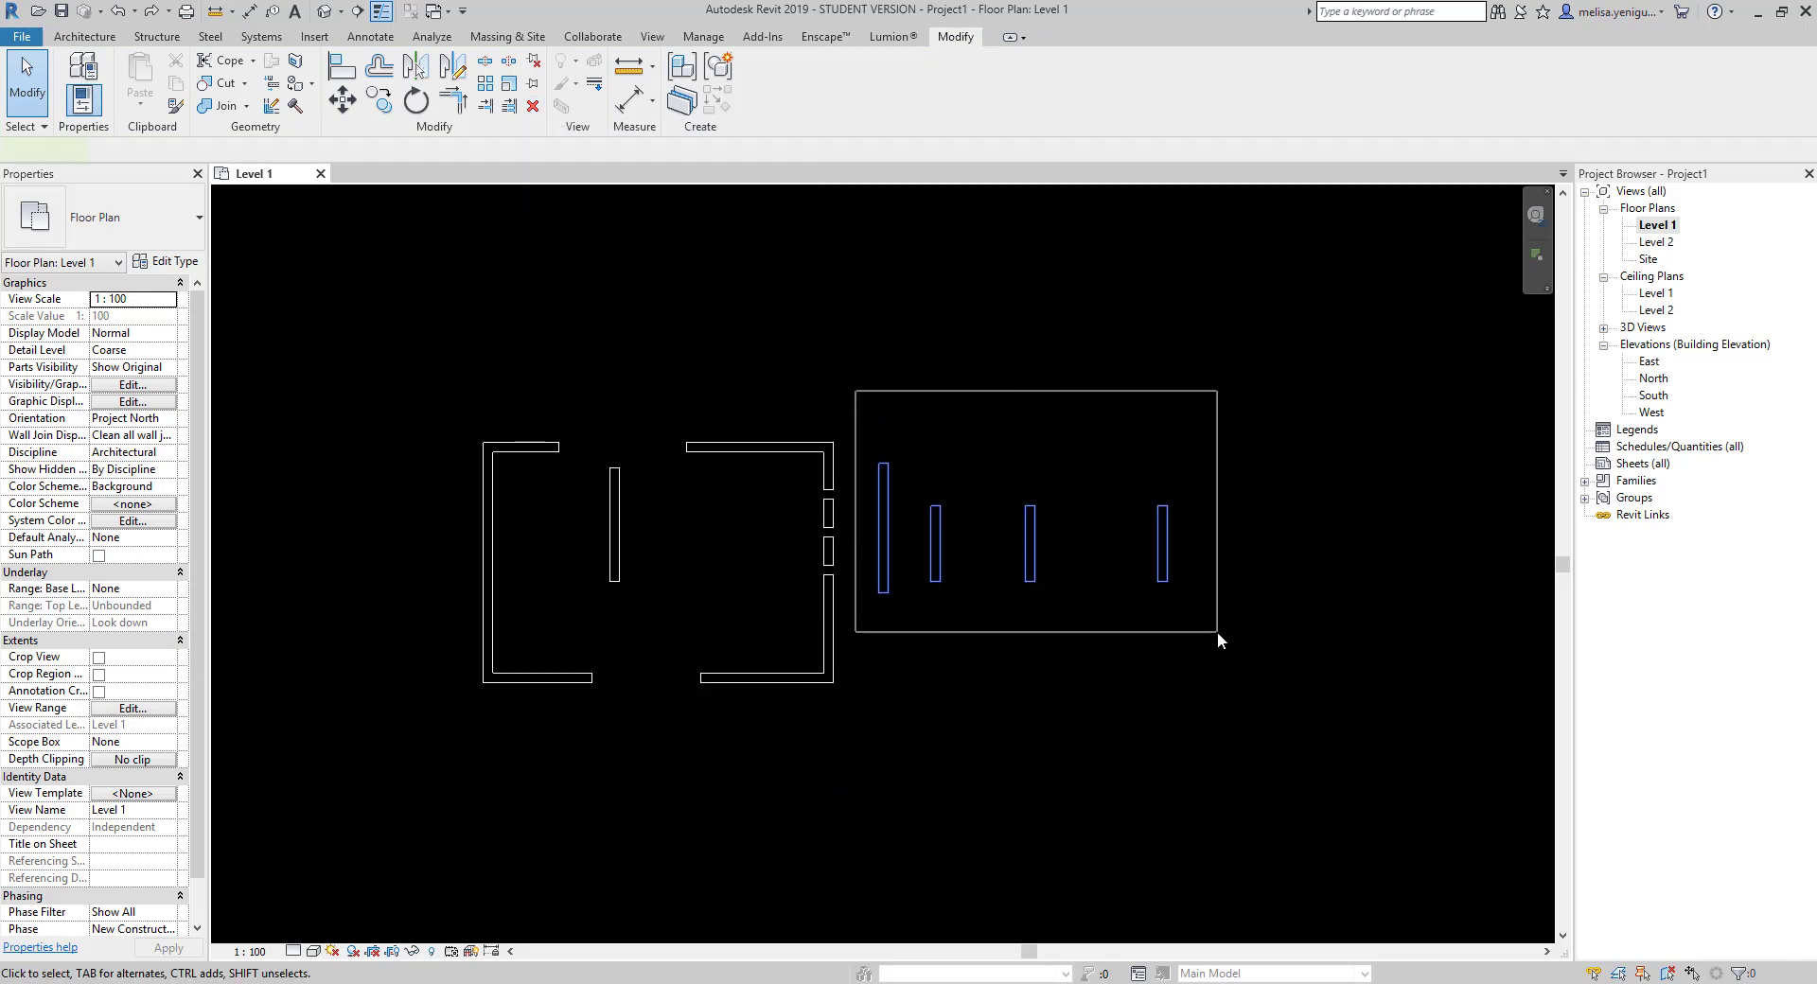
left_click(533, 105)
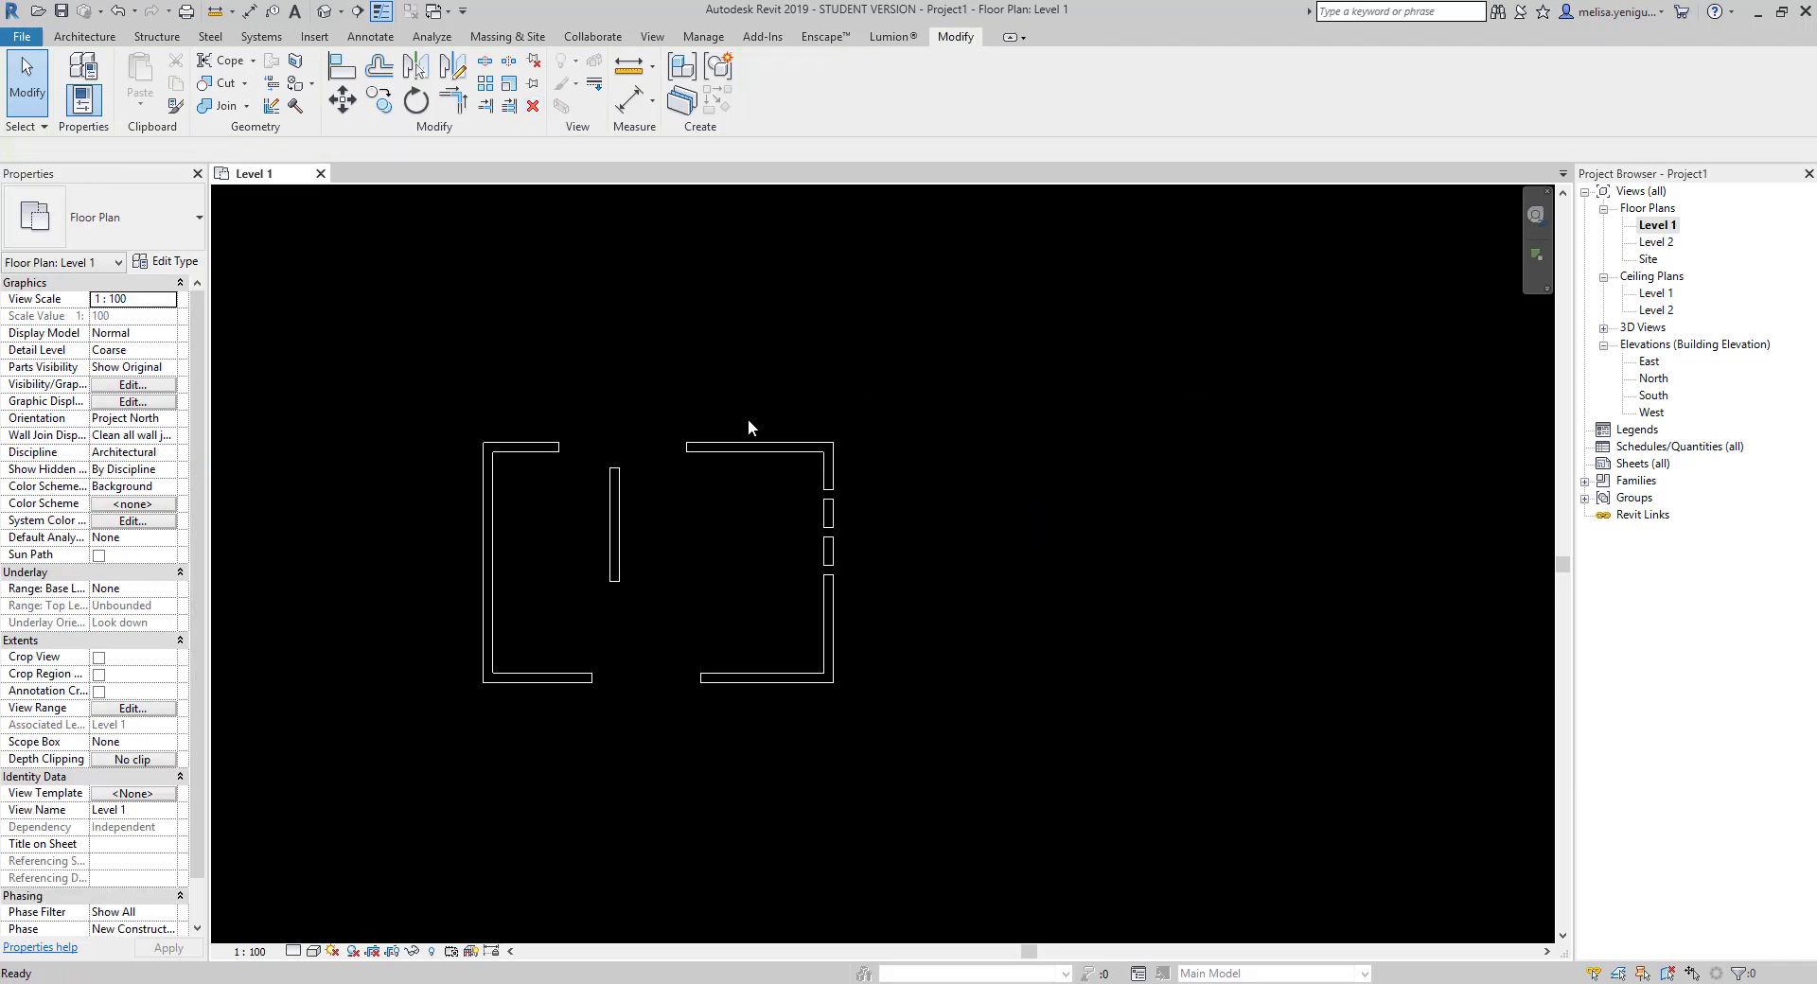
middle_click_drag(842, 585, 1052, 530)
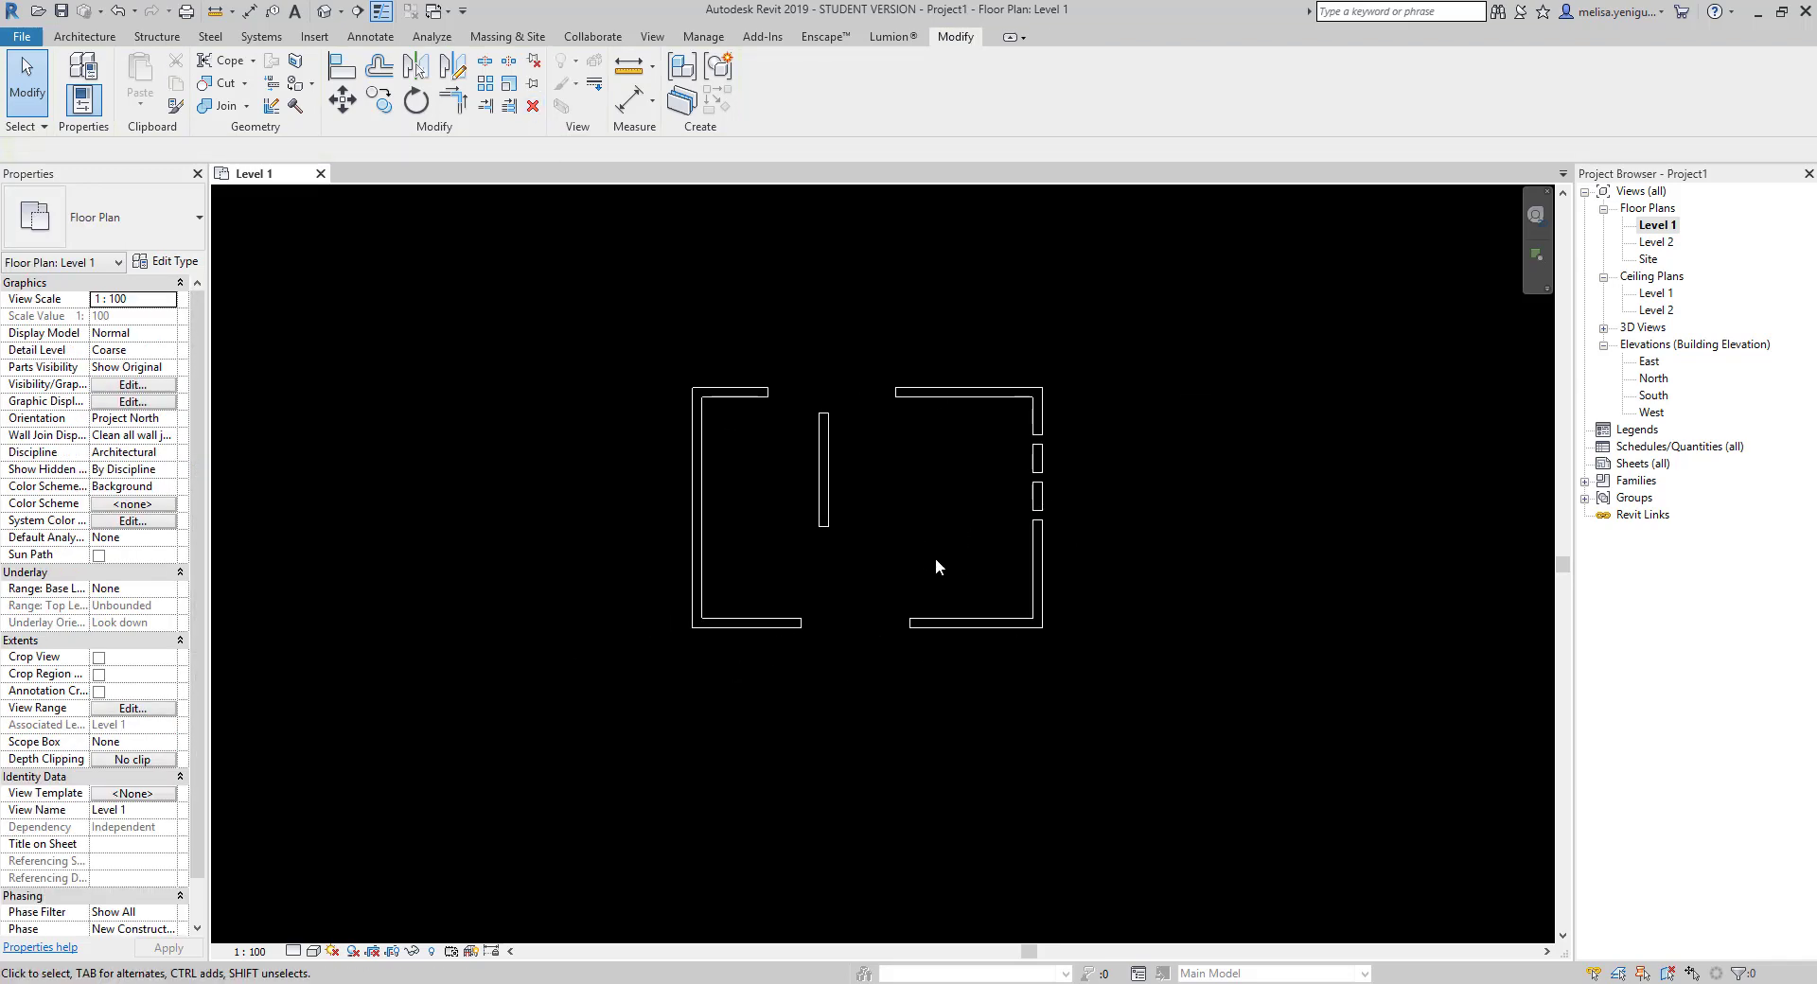
- Centre the opened-up Level 1 room in the view and show the Architecture ribbon
scroll(882, 541, "up", 3)
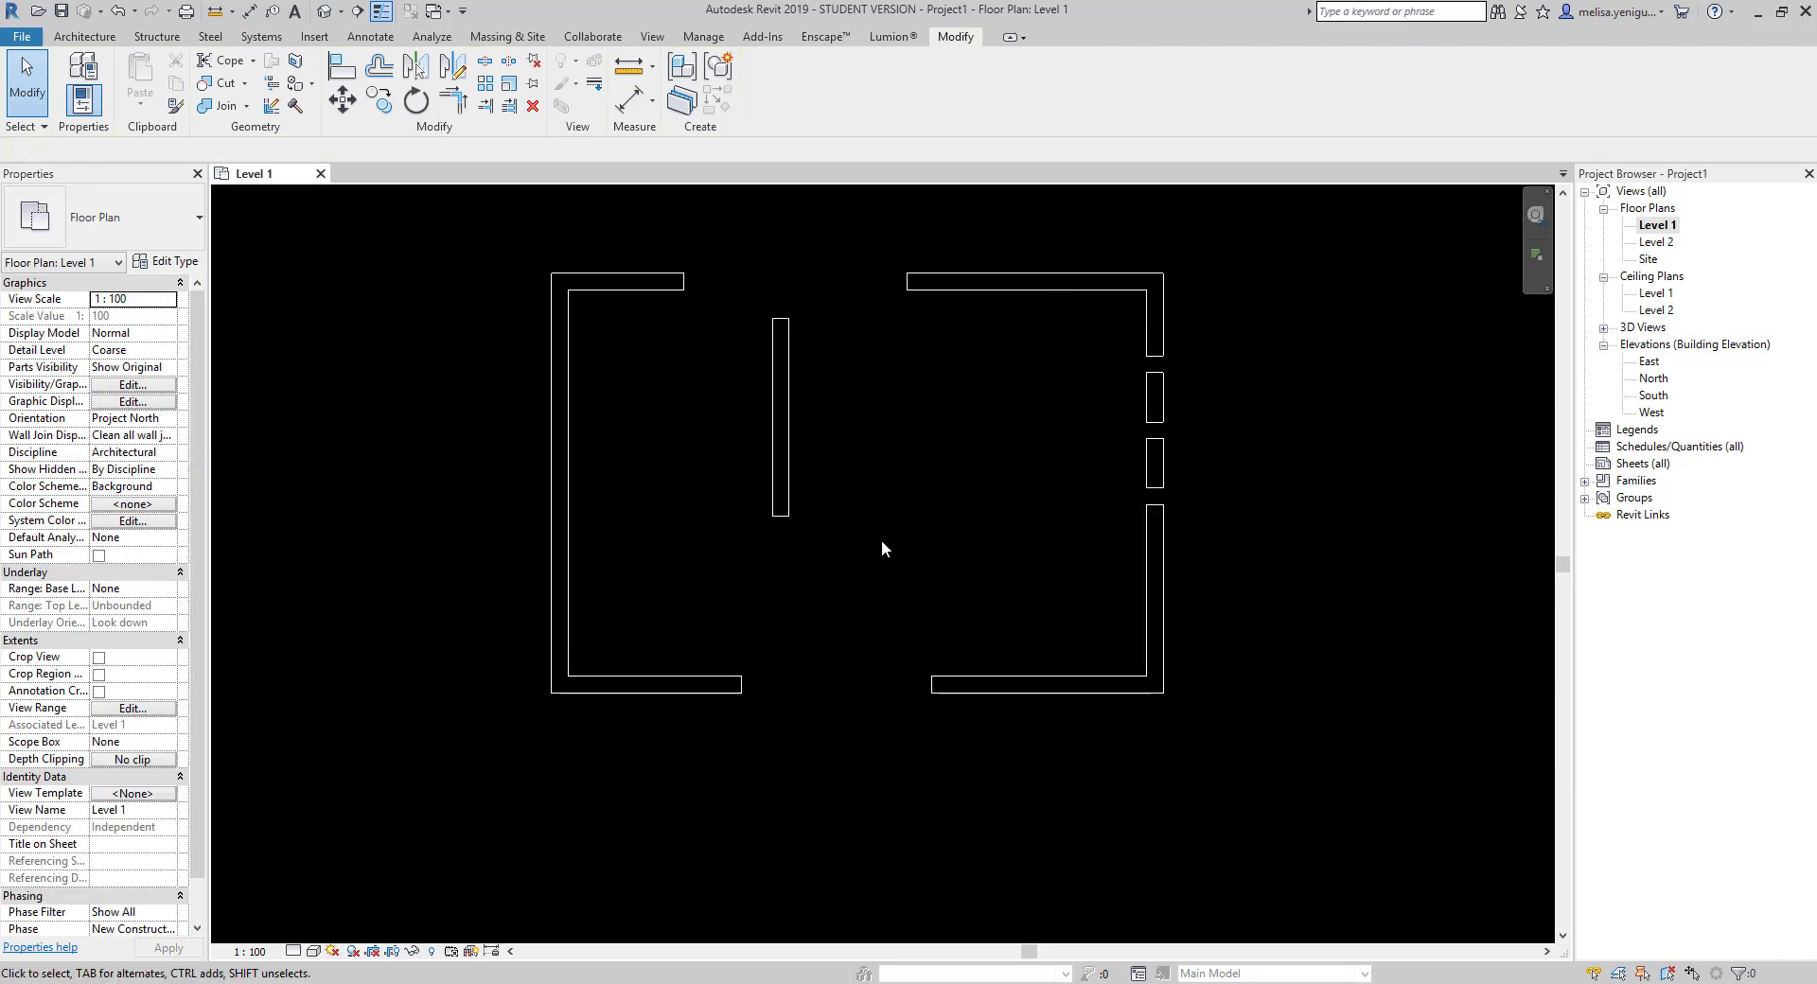
middle_click_drag(1038, 545, 1048, 609)
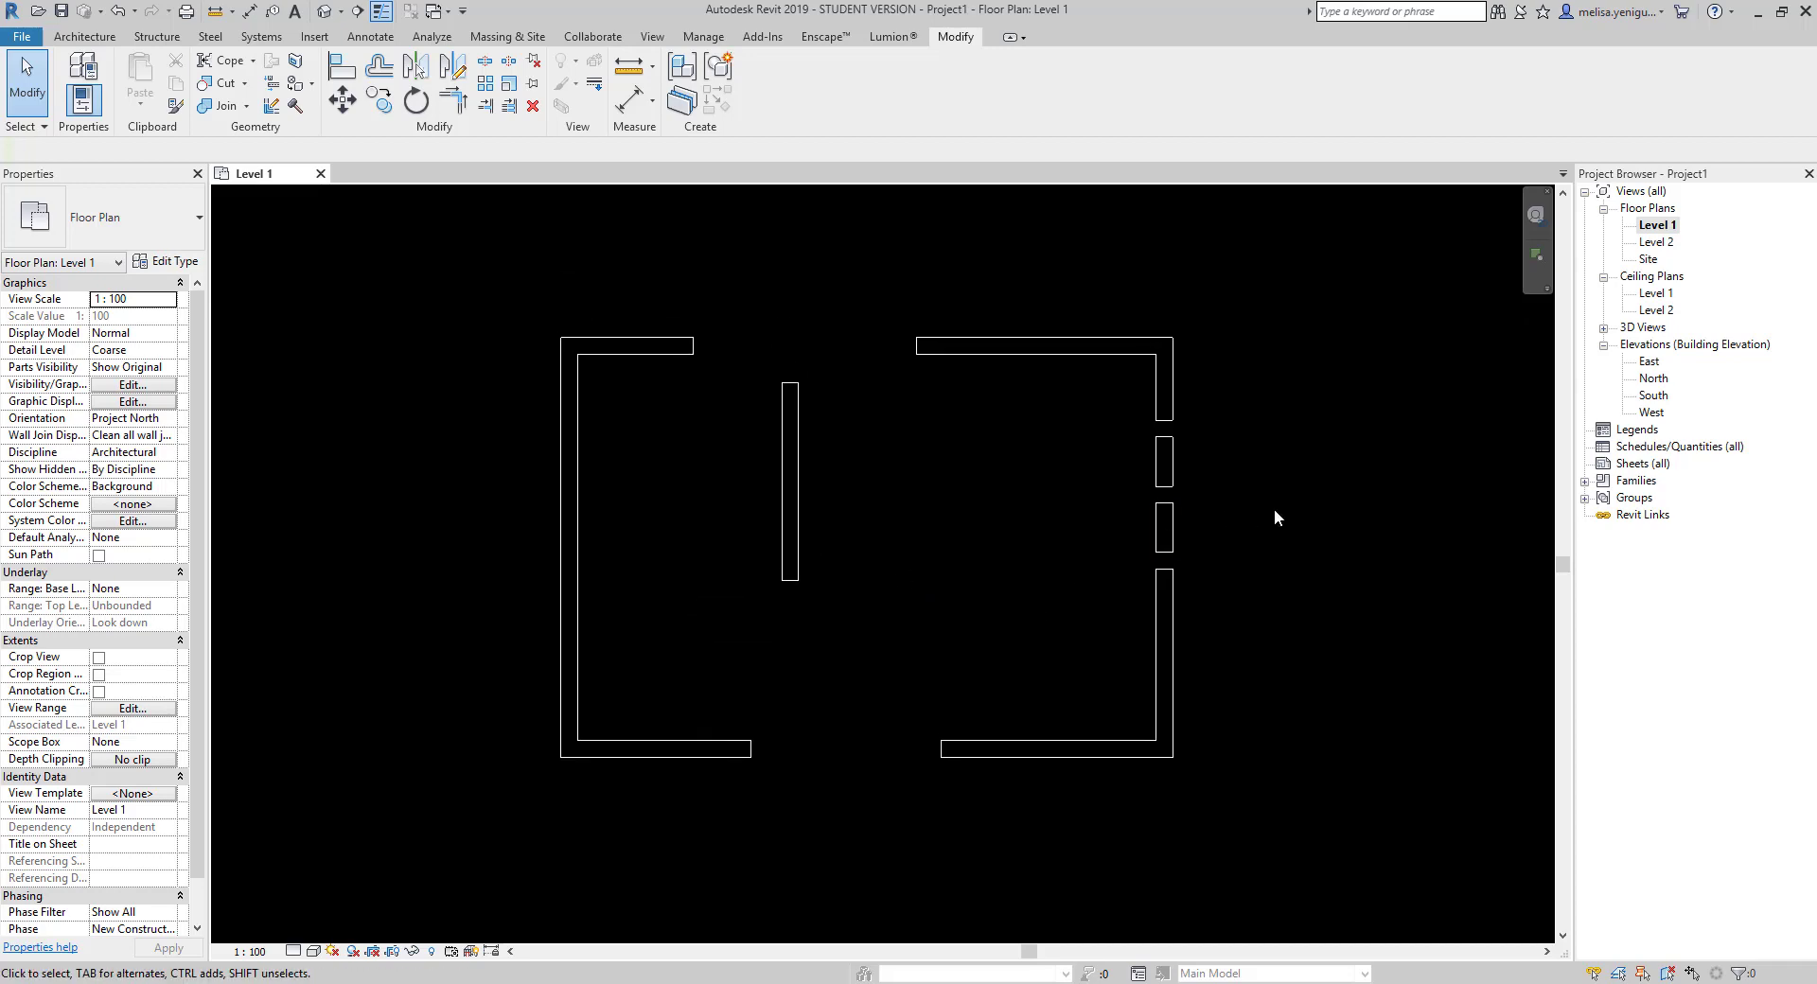
left_click(84, 36)
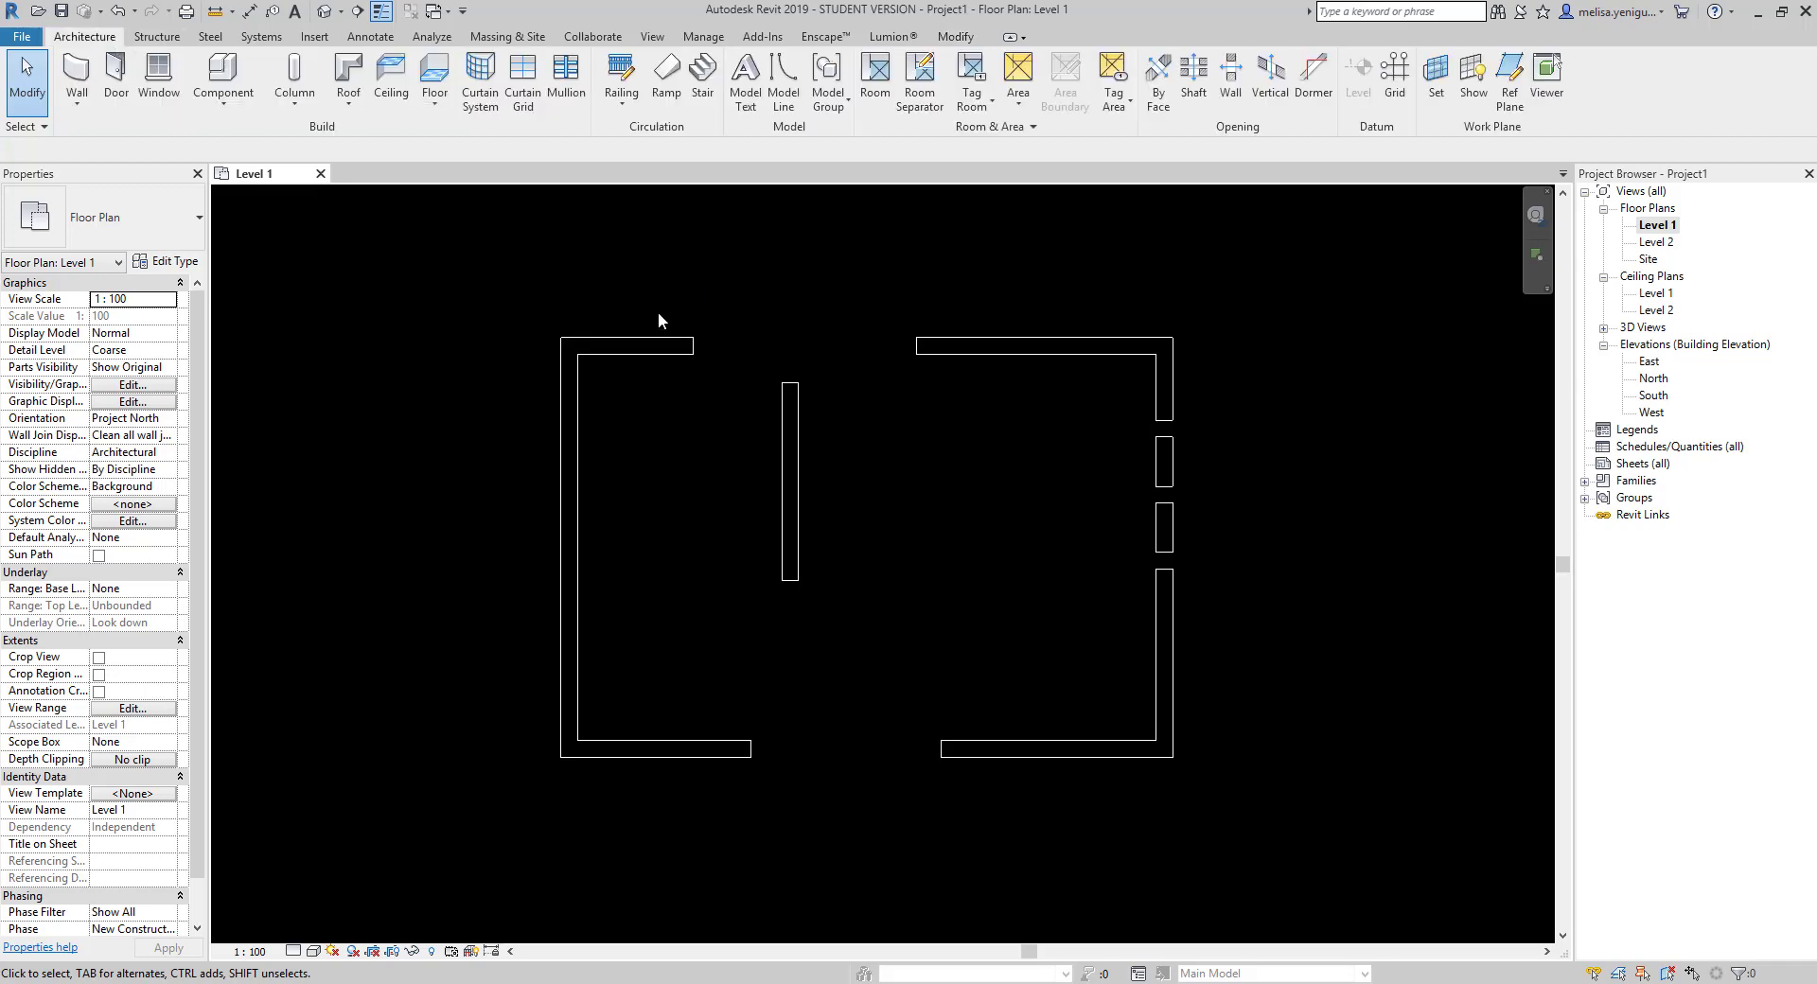
middle_click_drag(1287, 529, 1251, 528)
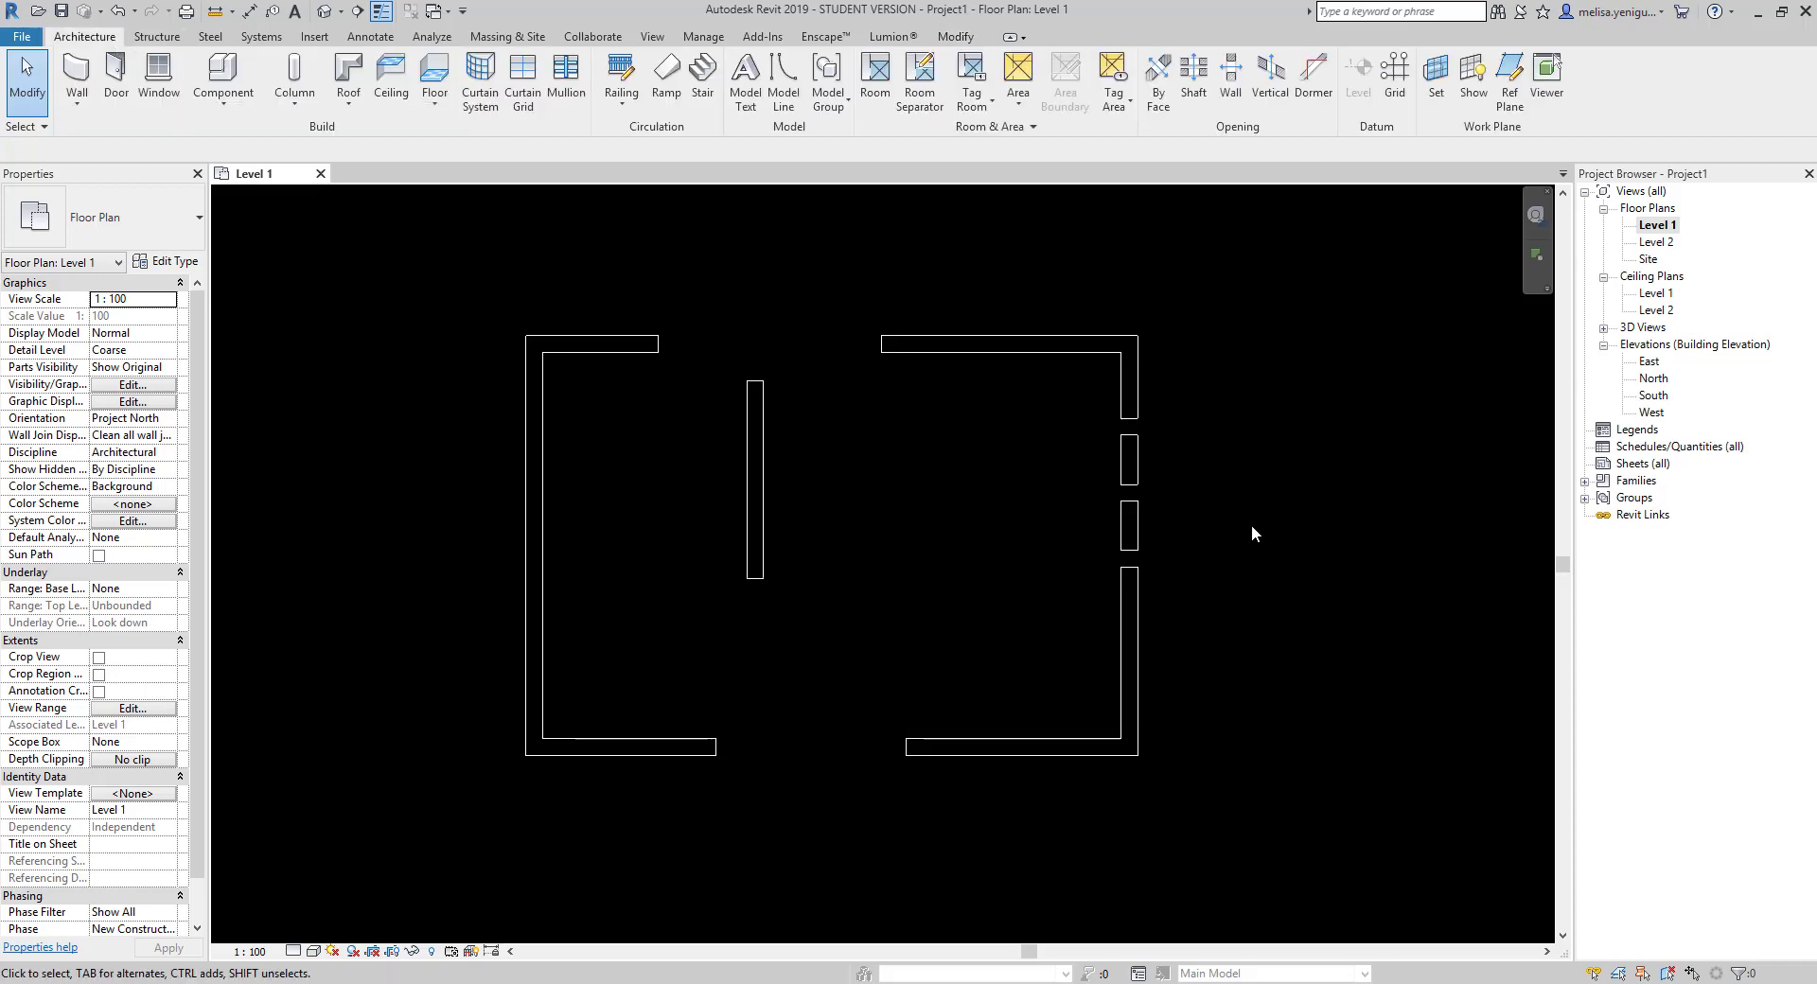